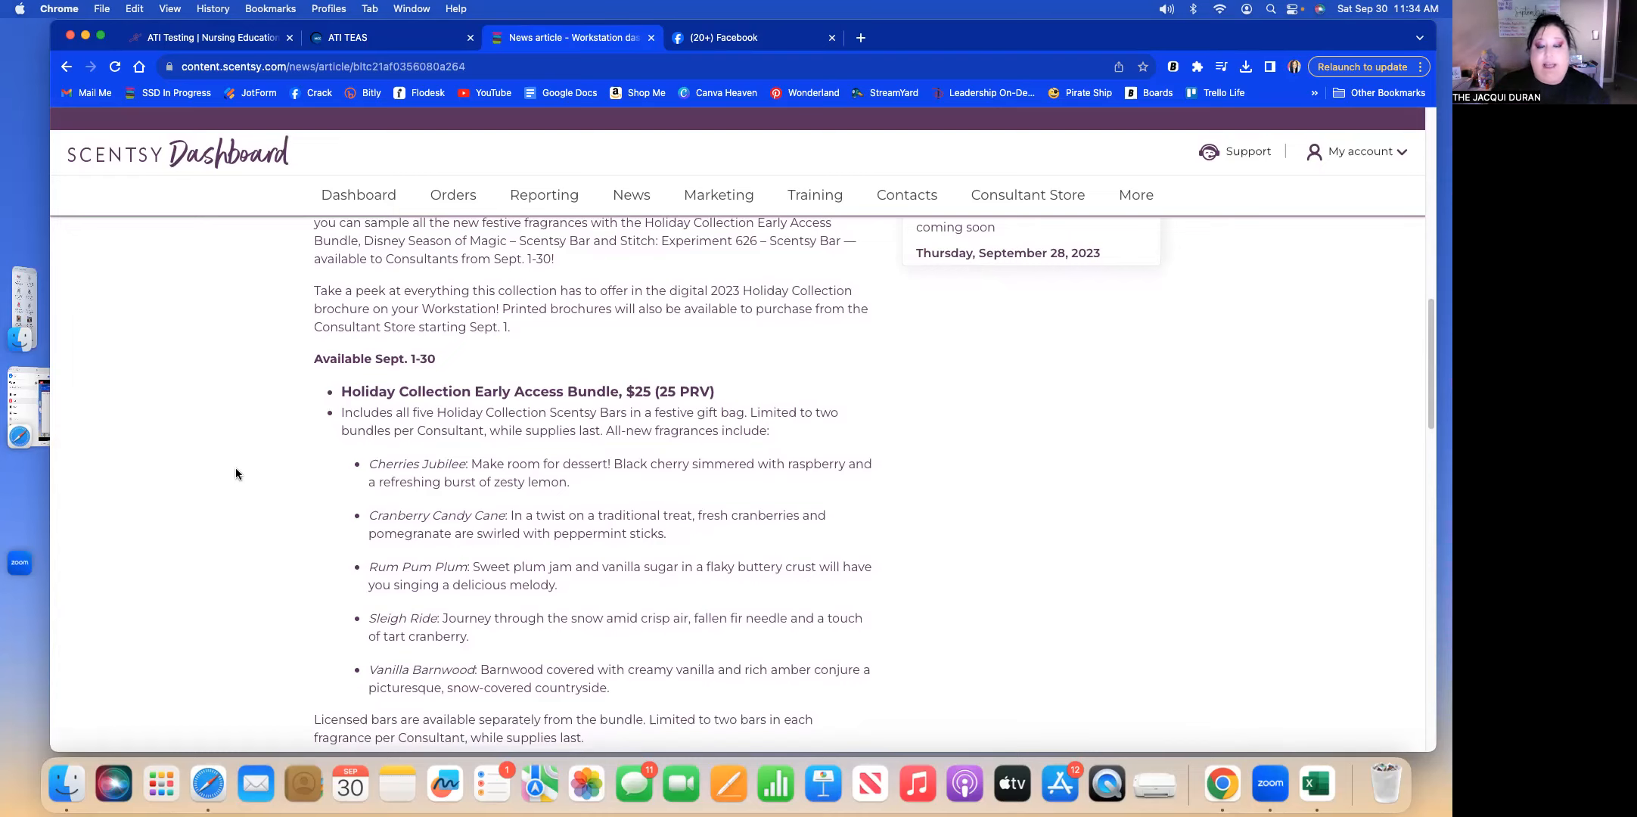
Read the Holiday Collection article from the early access bundle and licensed bar details through to its related images.
{"action": "scroll", "coordinate": [407, 652], "scroll_direction": "down", "scroll_amount": 5}
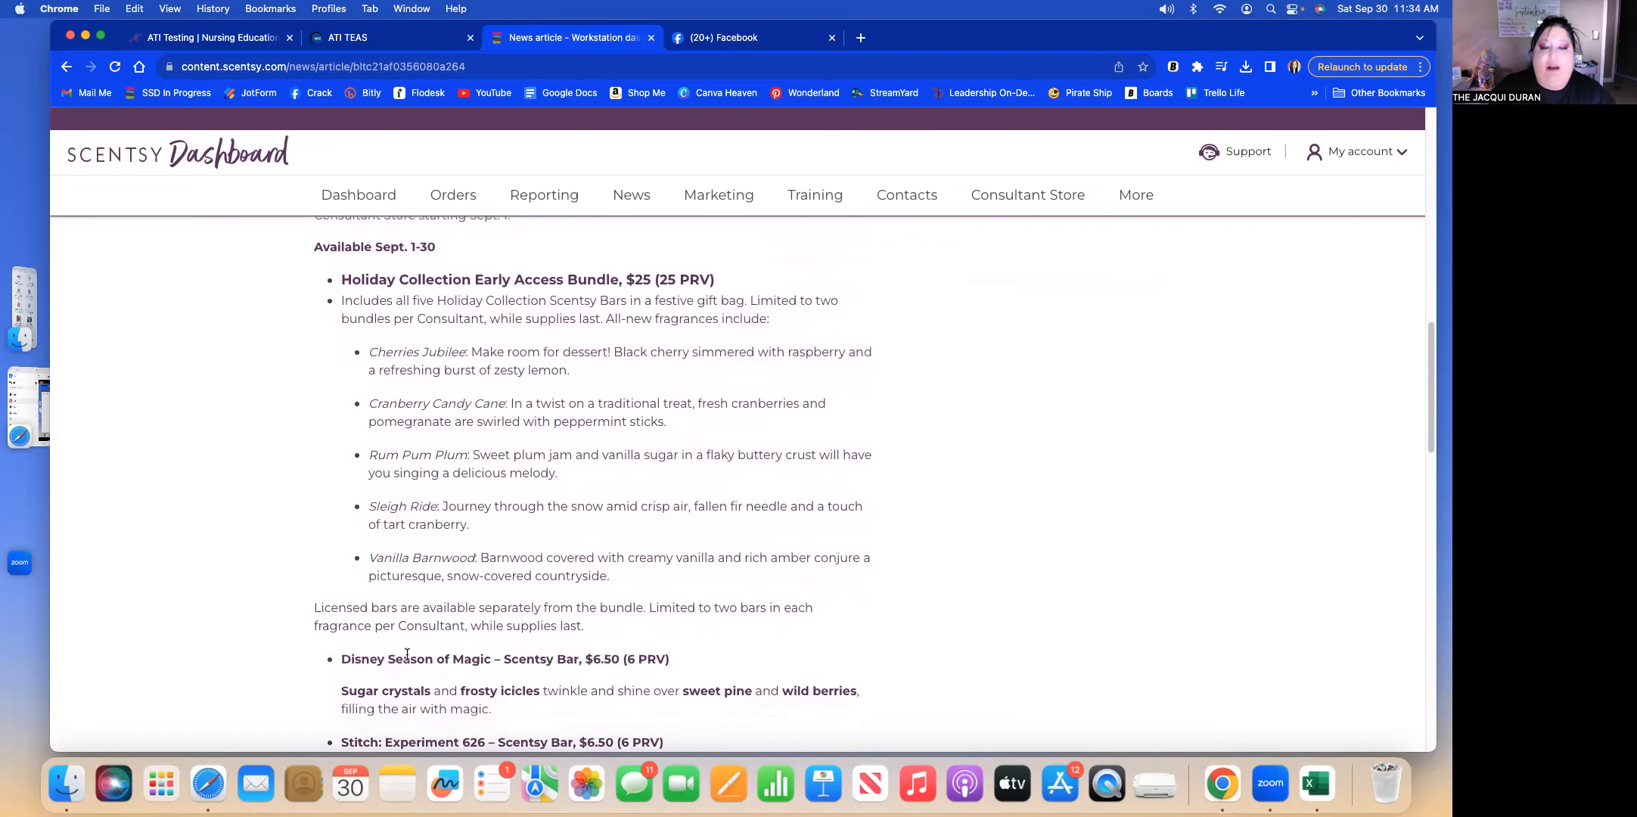
{"action": "scroll", "coordinate": [407, 654], "scroll_direction": "down", "scroll_amount": 1}
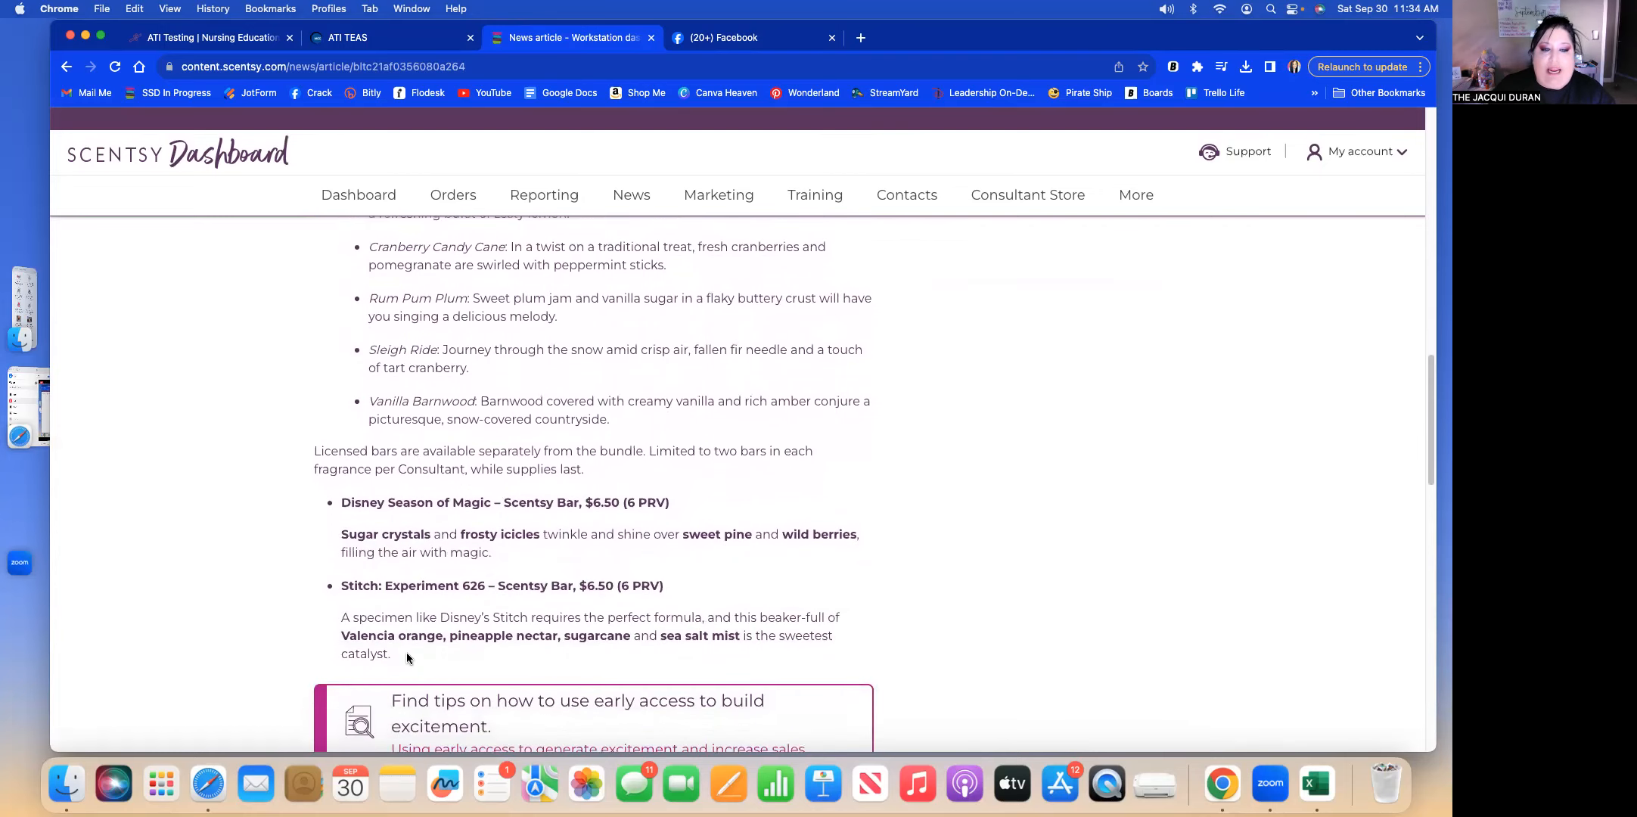
{"action": "scroll", "coordinate": [407, 655], "scroll_direction": "down", "scroll_amount": 10}
{"action": "scroll", "coordinate": [407, 655], "scroll_direction": "down", "scroll_amount": 12}
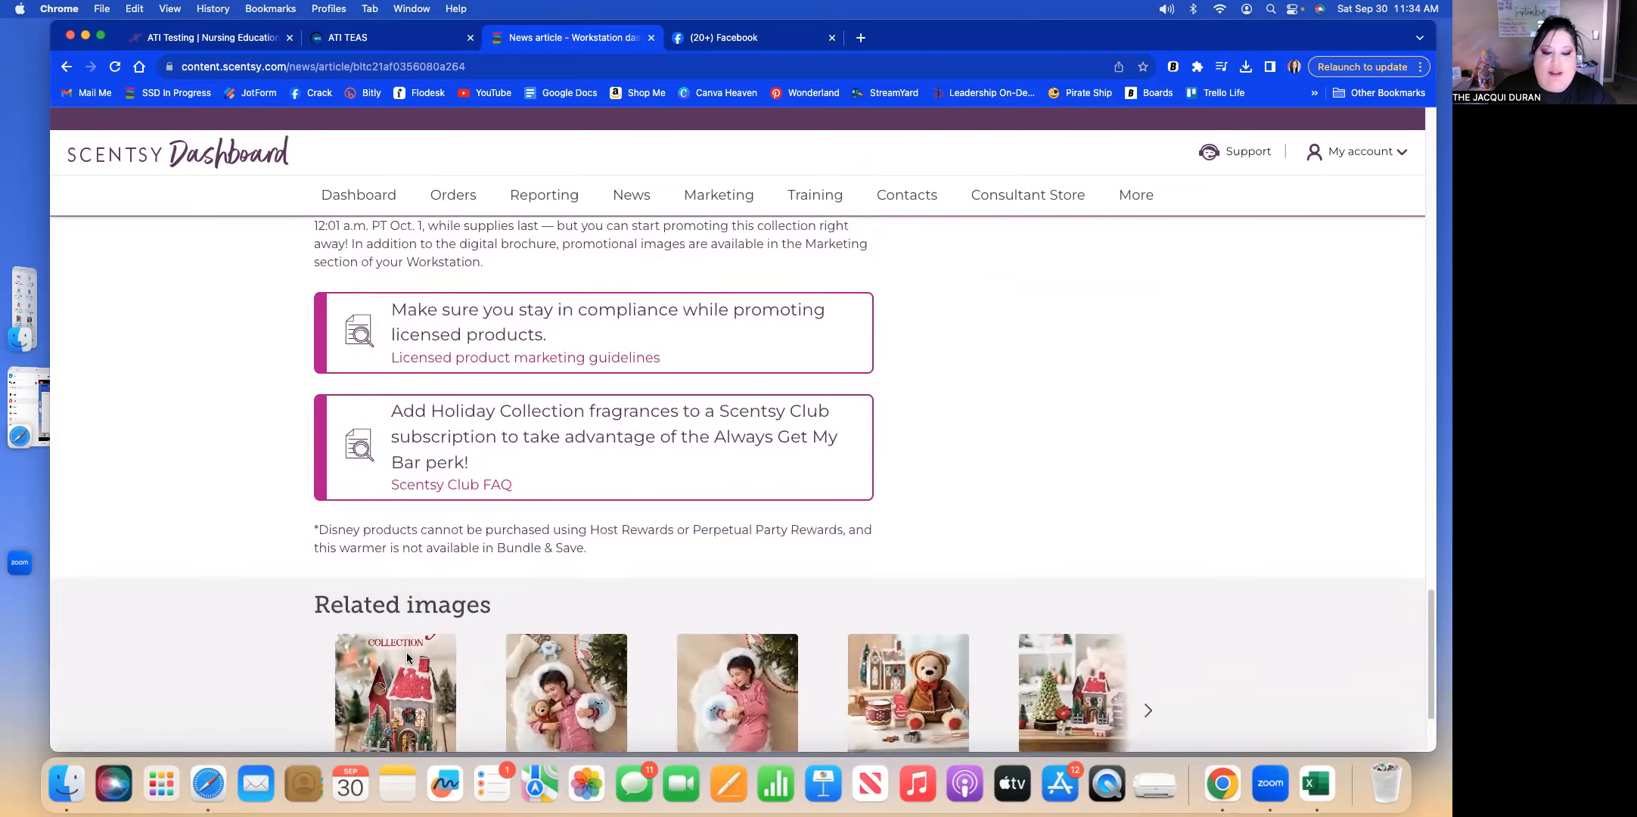
{"action": "scroll", "coordinate": [407, 658], "scroll_direction": "down", "scroll_amount": 3}
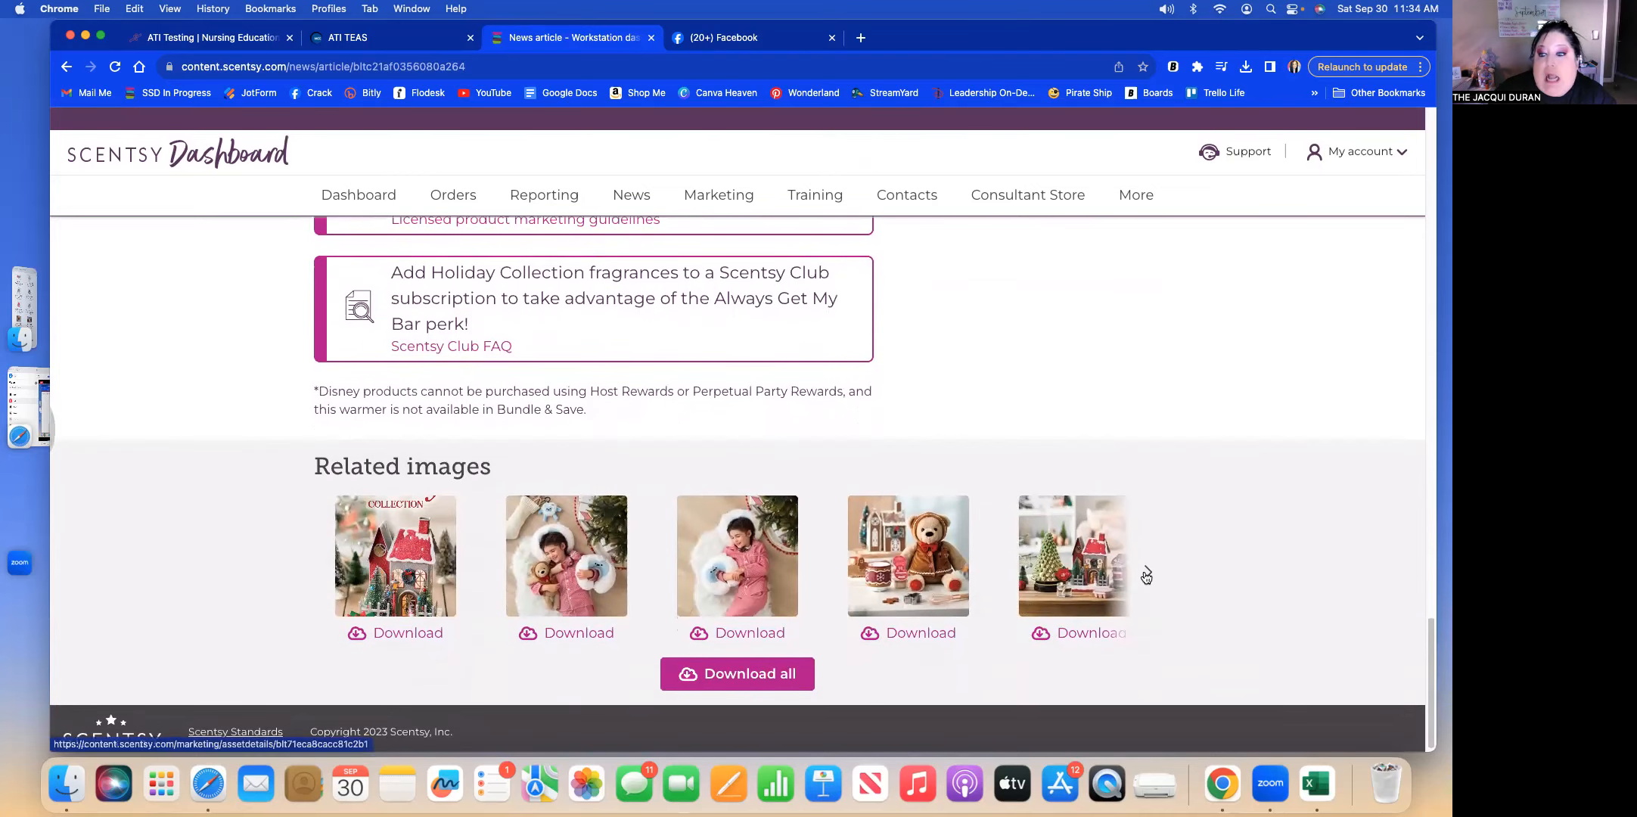
Browse forward through the article's related Holiday Collection images to the end of the gallery.
{"action": "left_click", "coordinate": [1149, 570]}
{"action": "left_click", "coordinate": [1149, 570]}
{"action": "left_click", "coordinate": [1149, 570]}
{"action": "left_click", "coordinate": [1149, 571]}
{"action": "left_click", "coordinate": [1149, 570]}
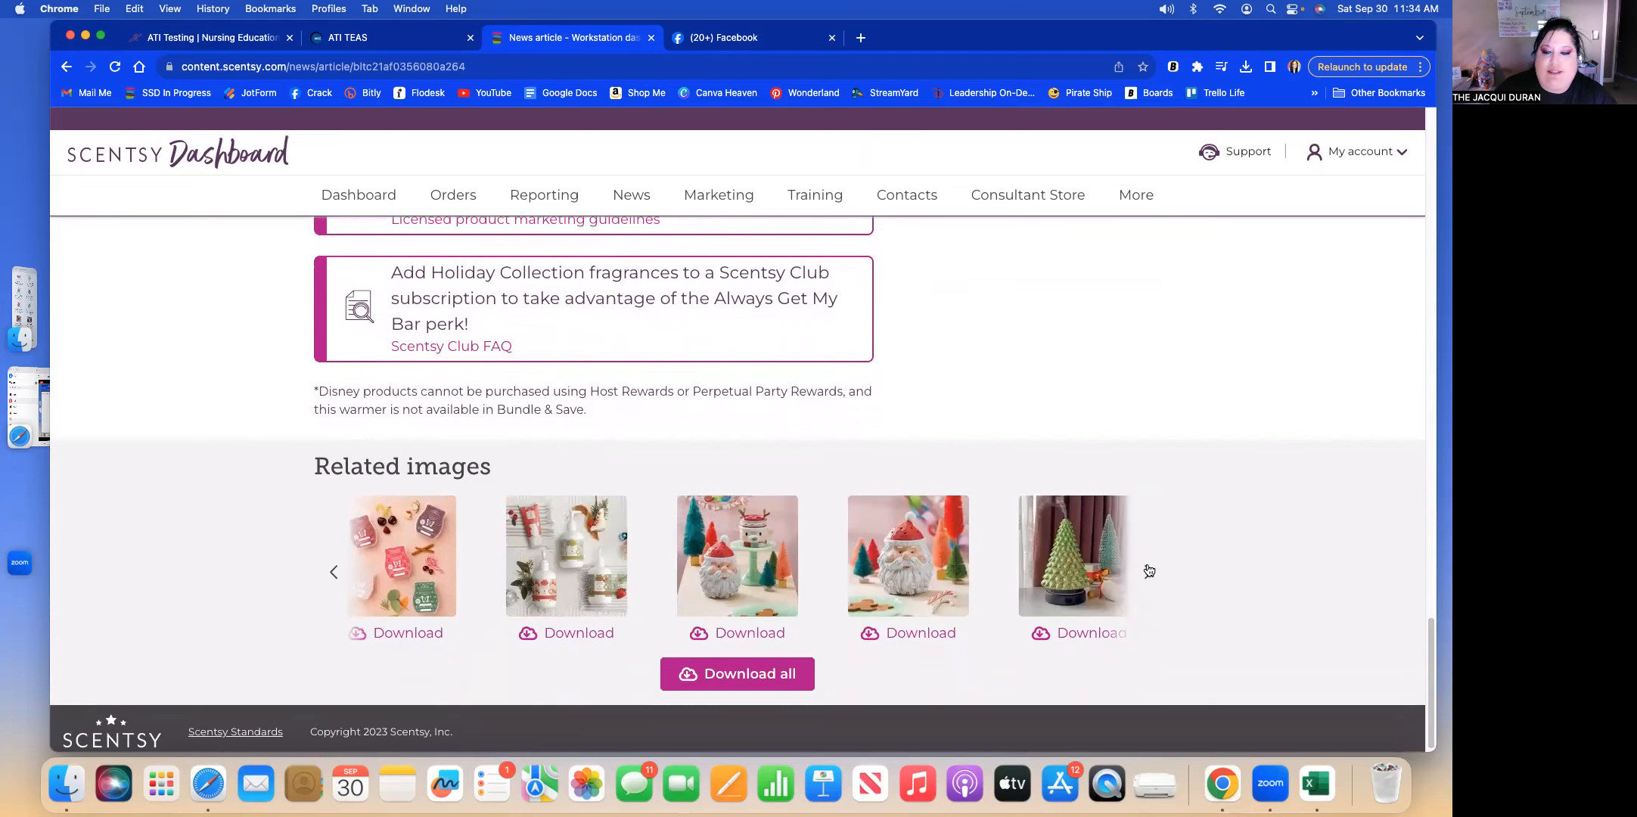
{"action": "left_click", "coordinate": [1149, 570]}
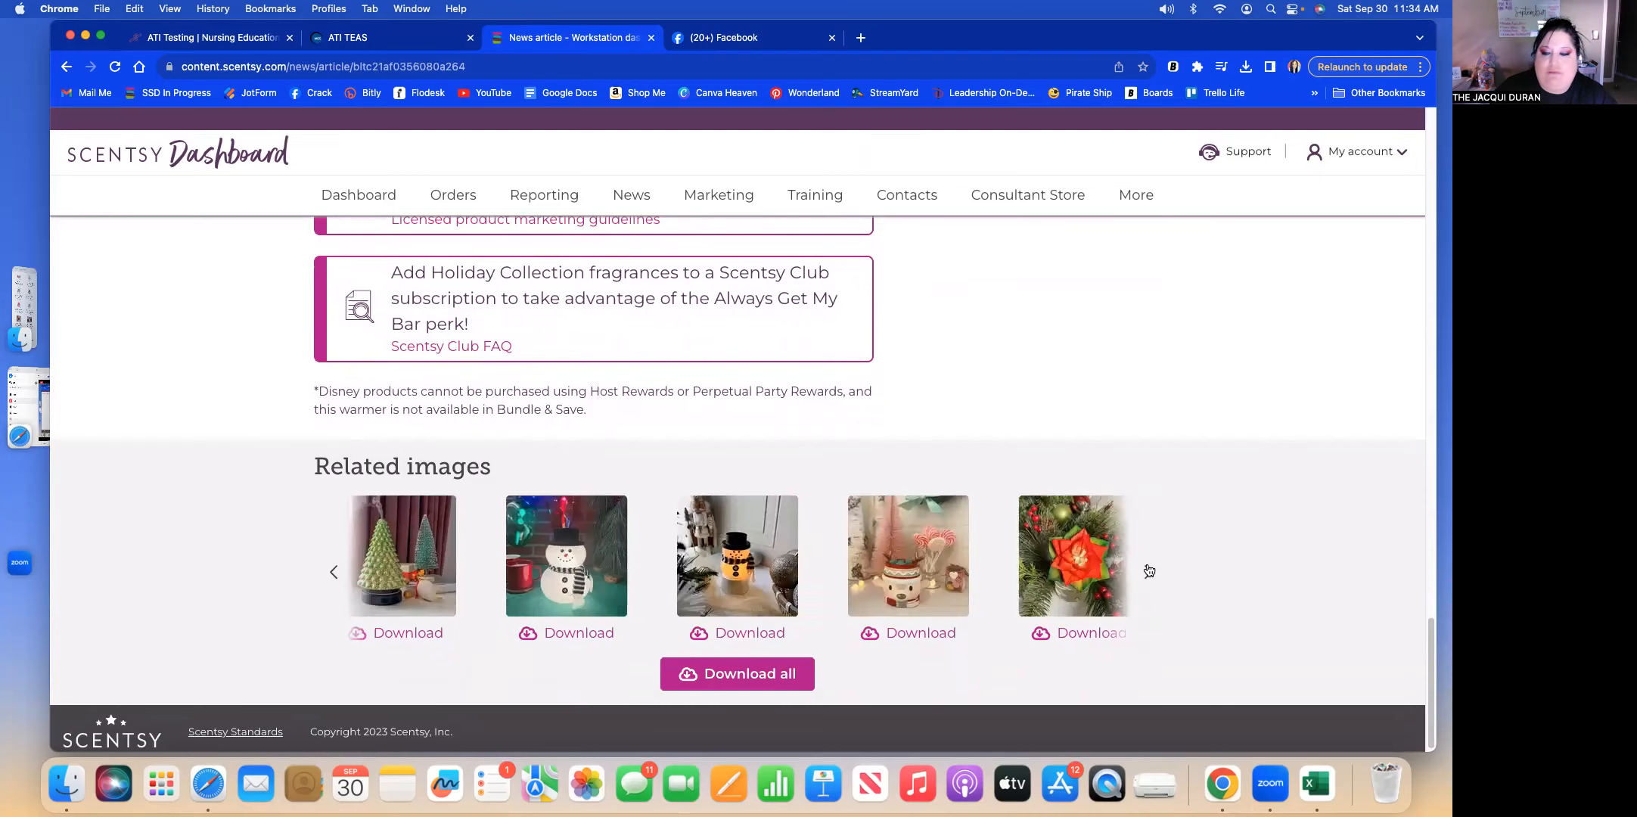
{"action": "left_click", "coordinate": [1149, 570]}
{"action": "left_click", "coordinate": [1149, 571]}
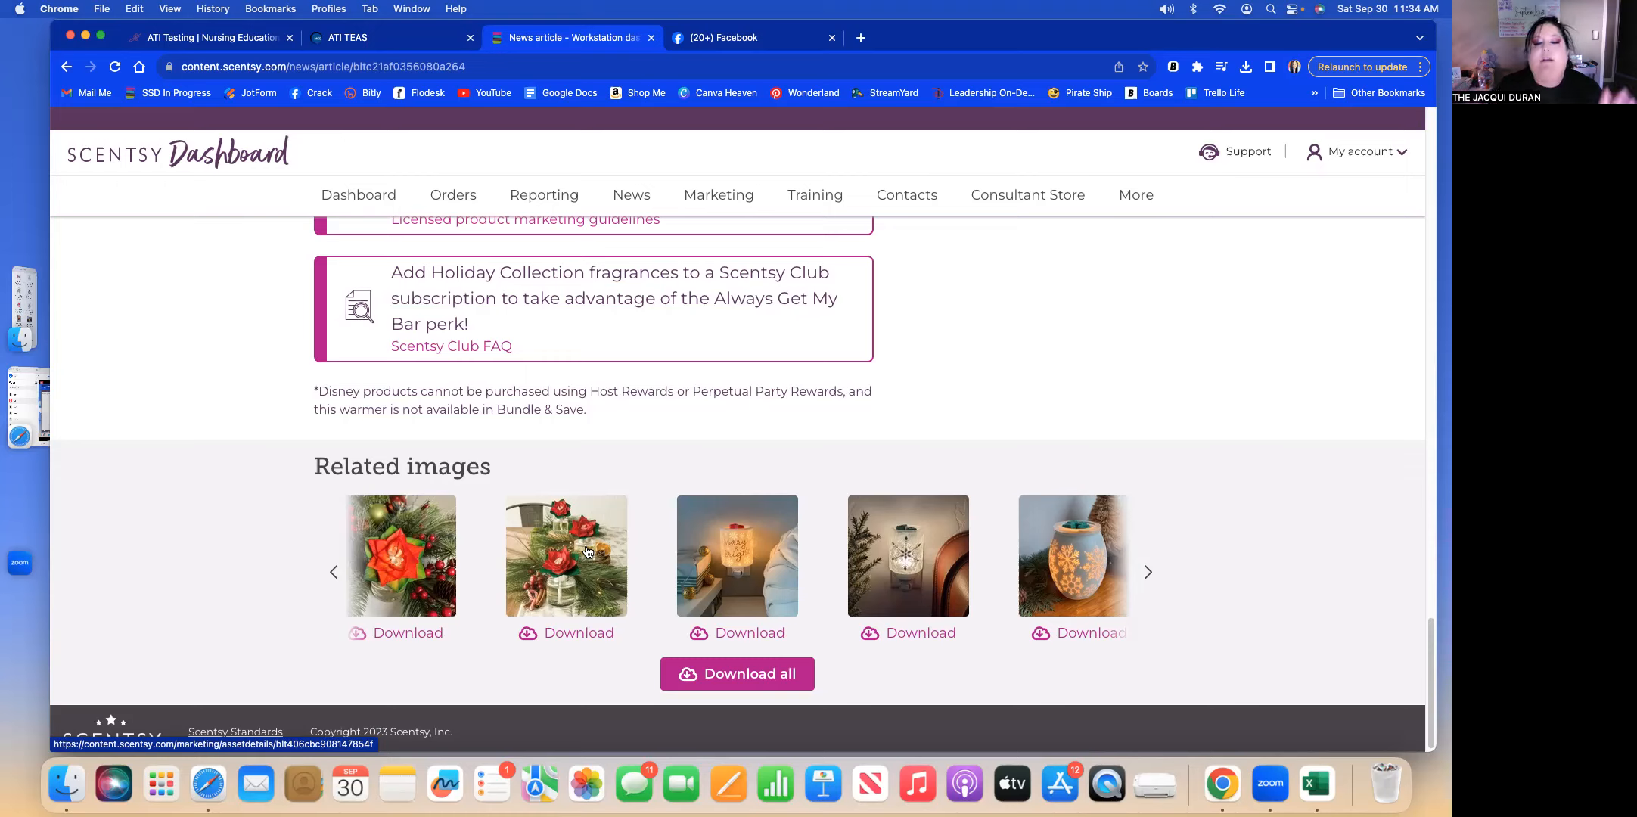
{"action": "left_click", "coordinate": [1148, 572]}
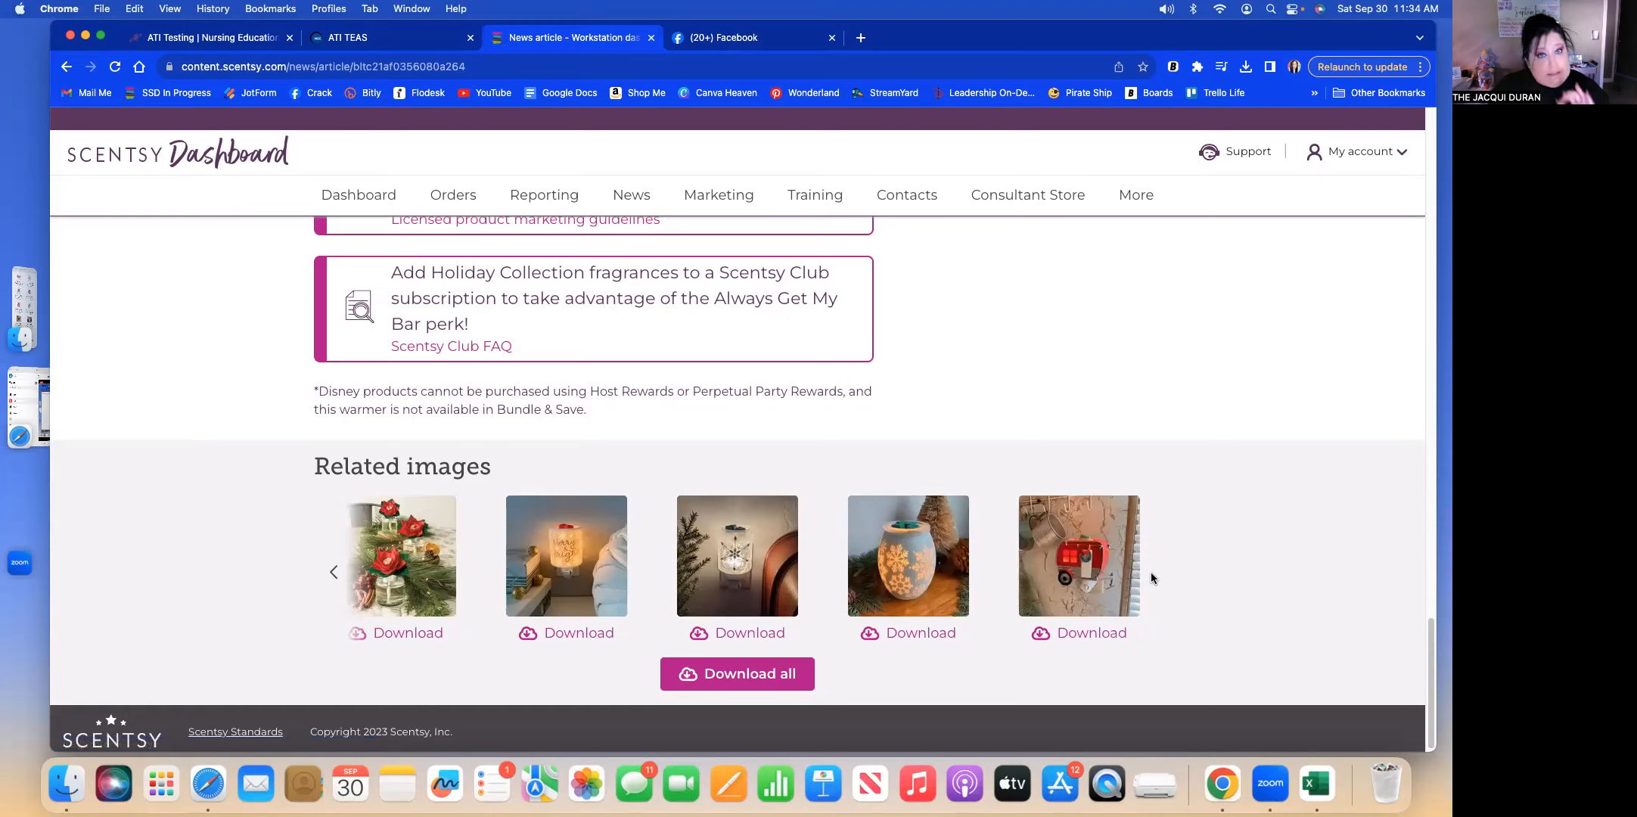
Go back through the related product images to the start of the gallery, reviewing the holiday warmers and fragrances.
{"action": "left_click", "coordinate": [332, 574]}
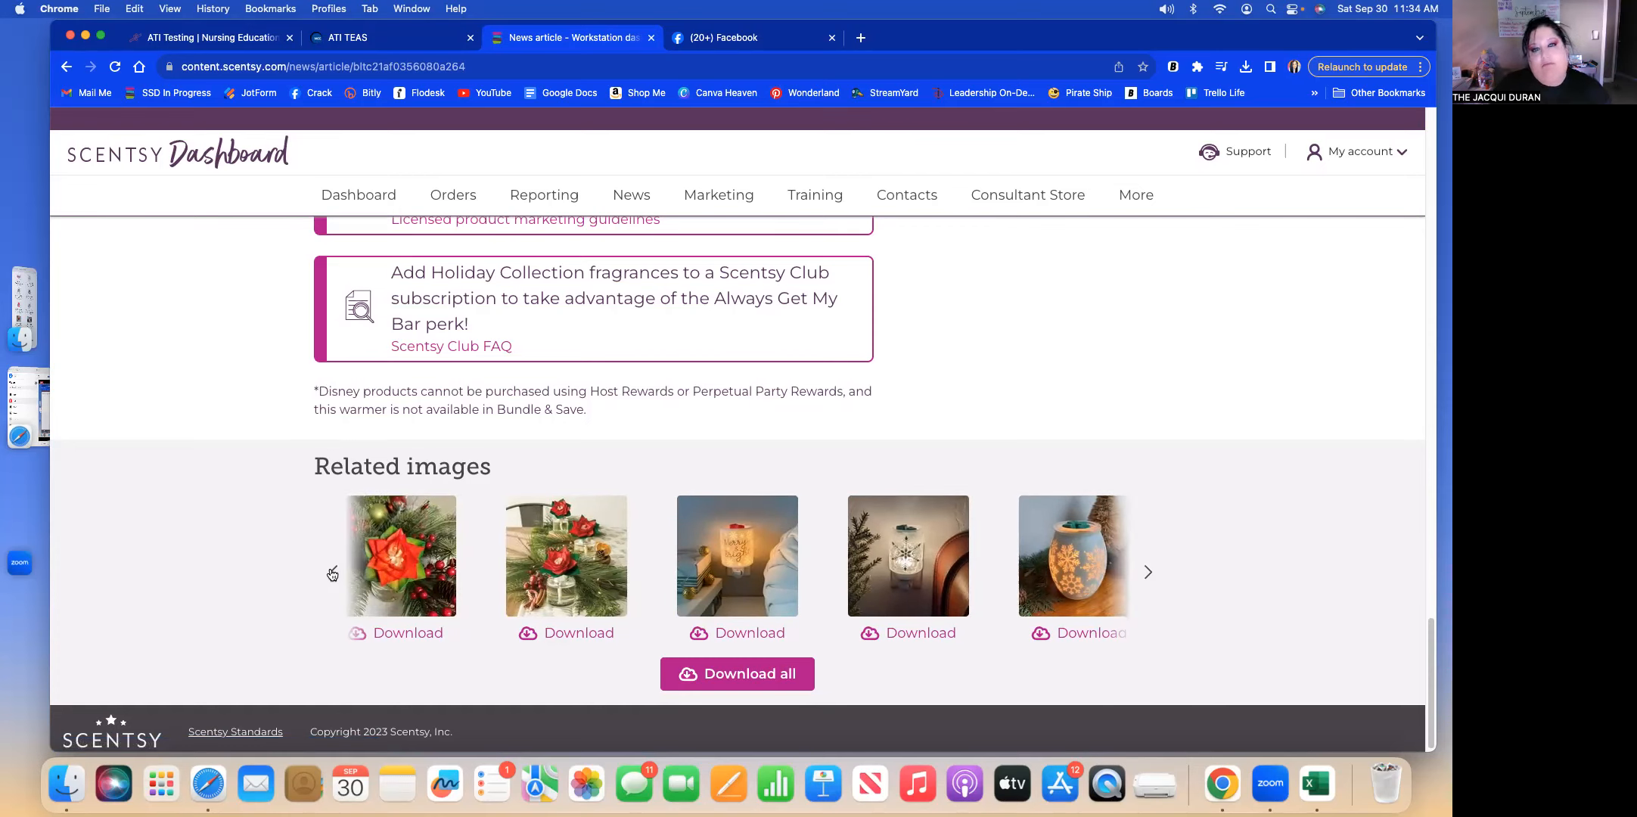
{"action": "left_click", "coordinate": [332, 574]}
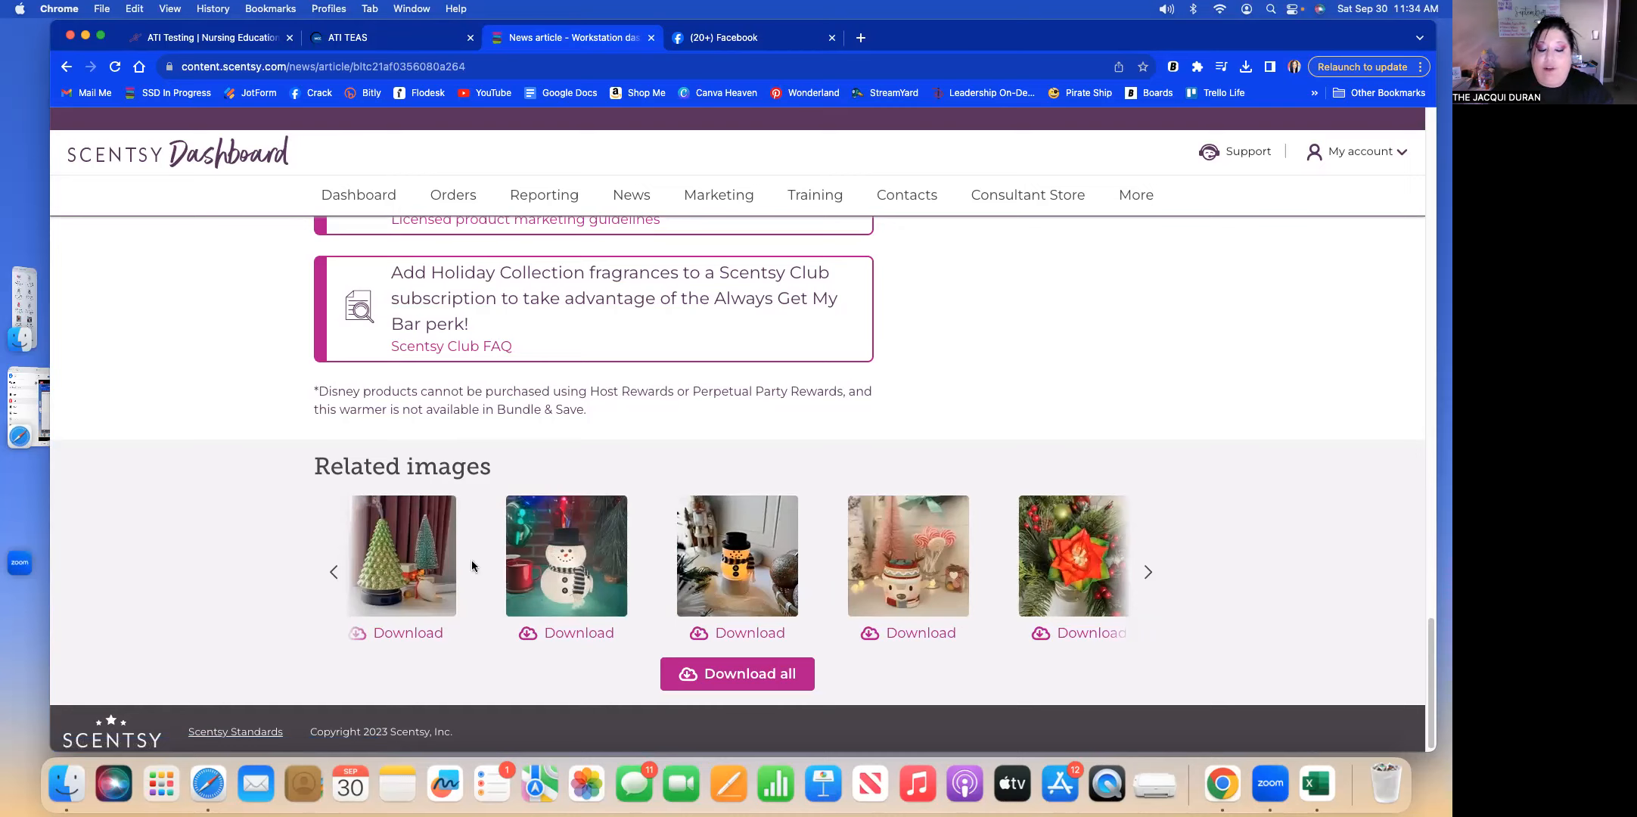
{"action": "left_click", "coordinate": [332, 574]}
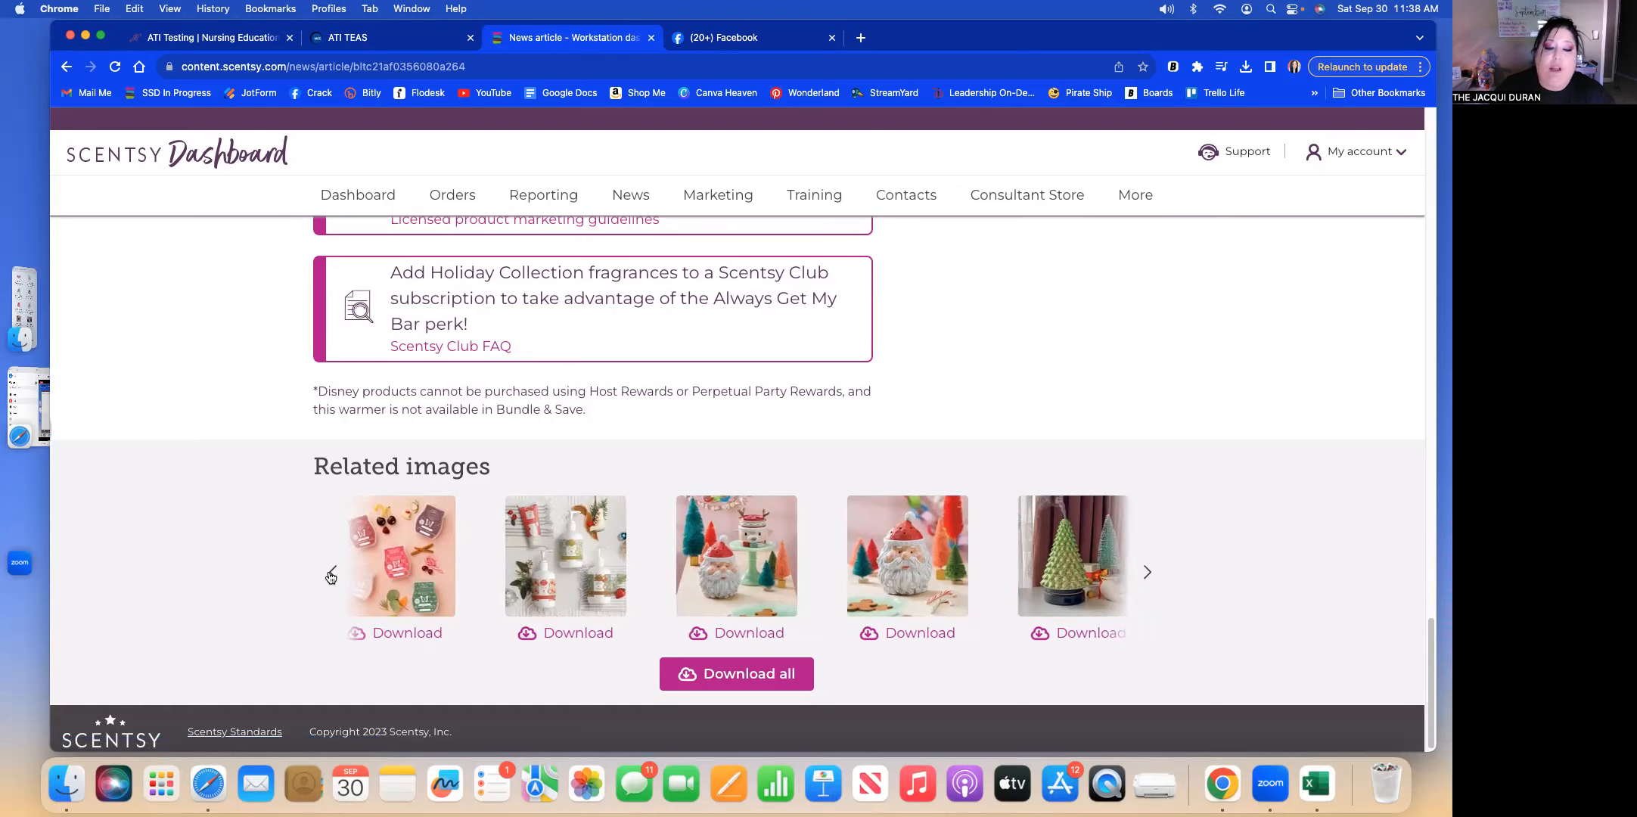
{"action": "left_click", "coordinate": [332, 574]}
{"action": "left_click", "coordinate": [331, 575]}
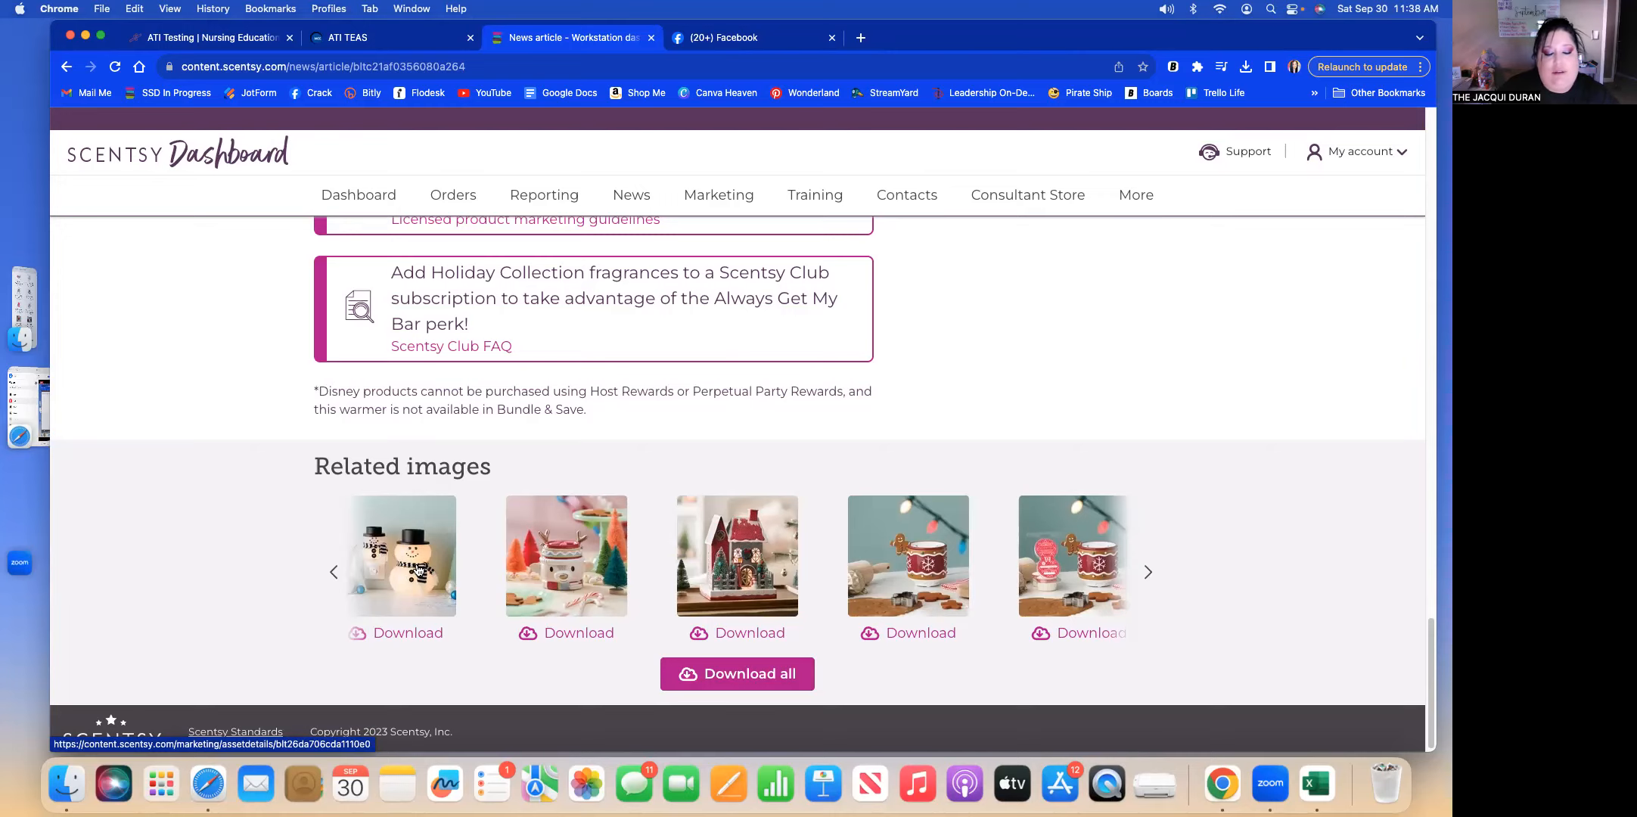
{"action": "left_click", "coordinate": [333, 574]}
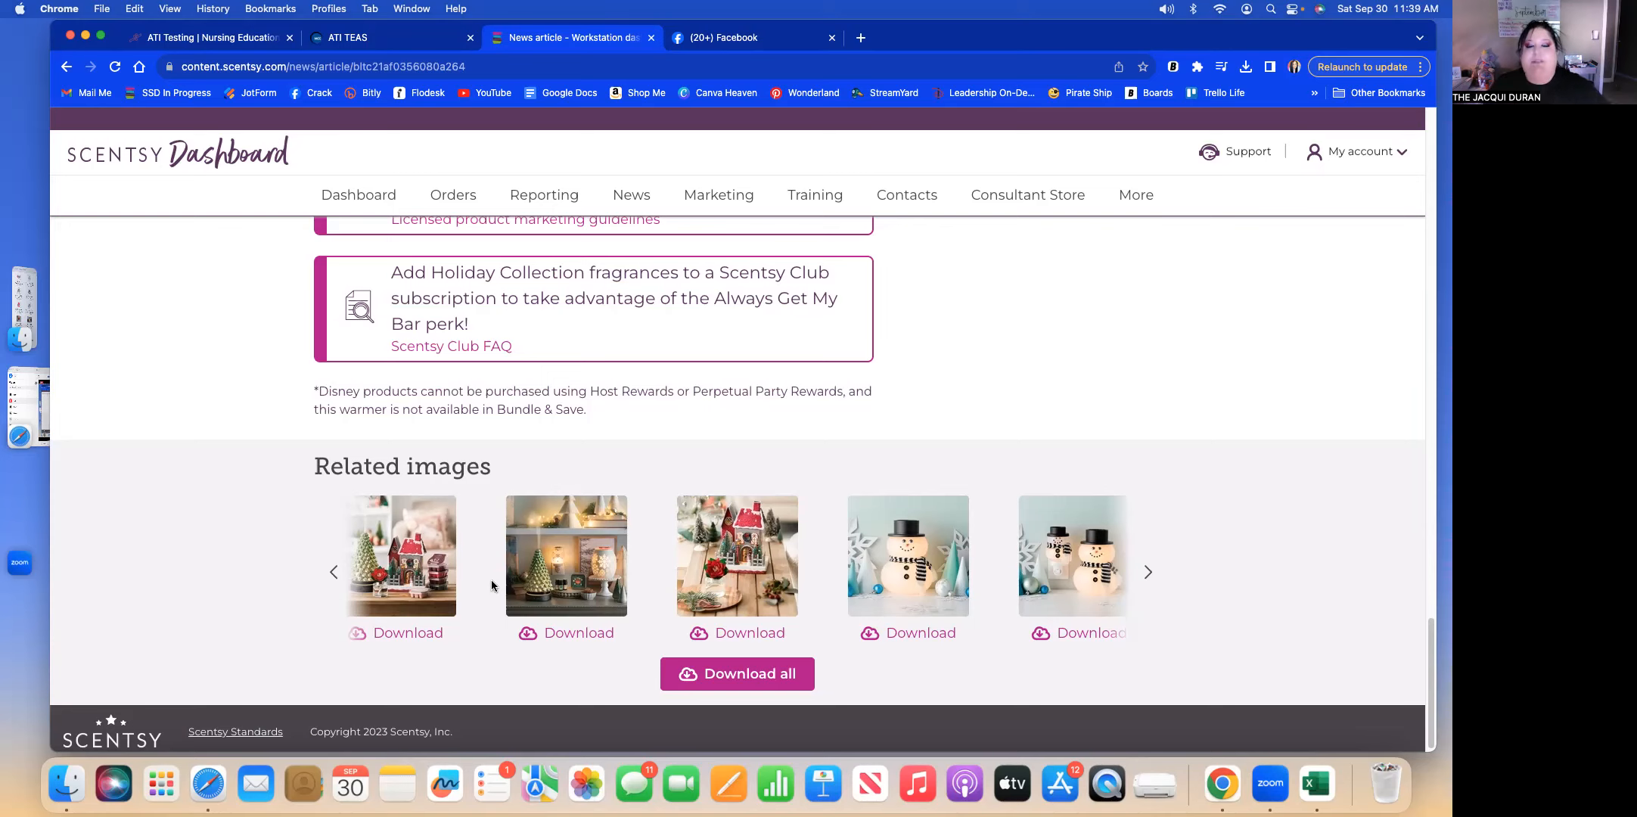
{"action": "left_click", "coordinate": [334, 575]}
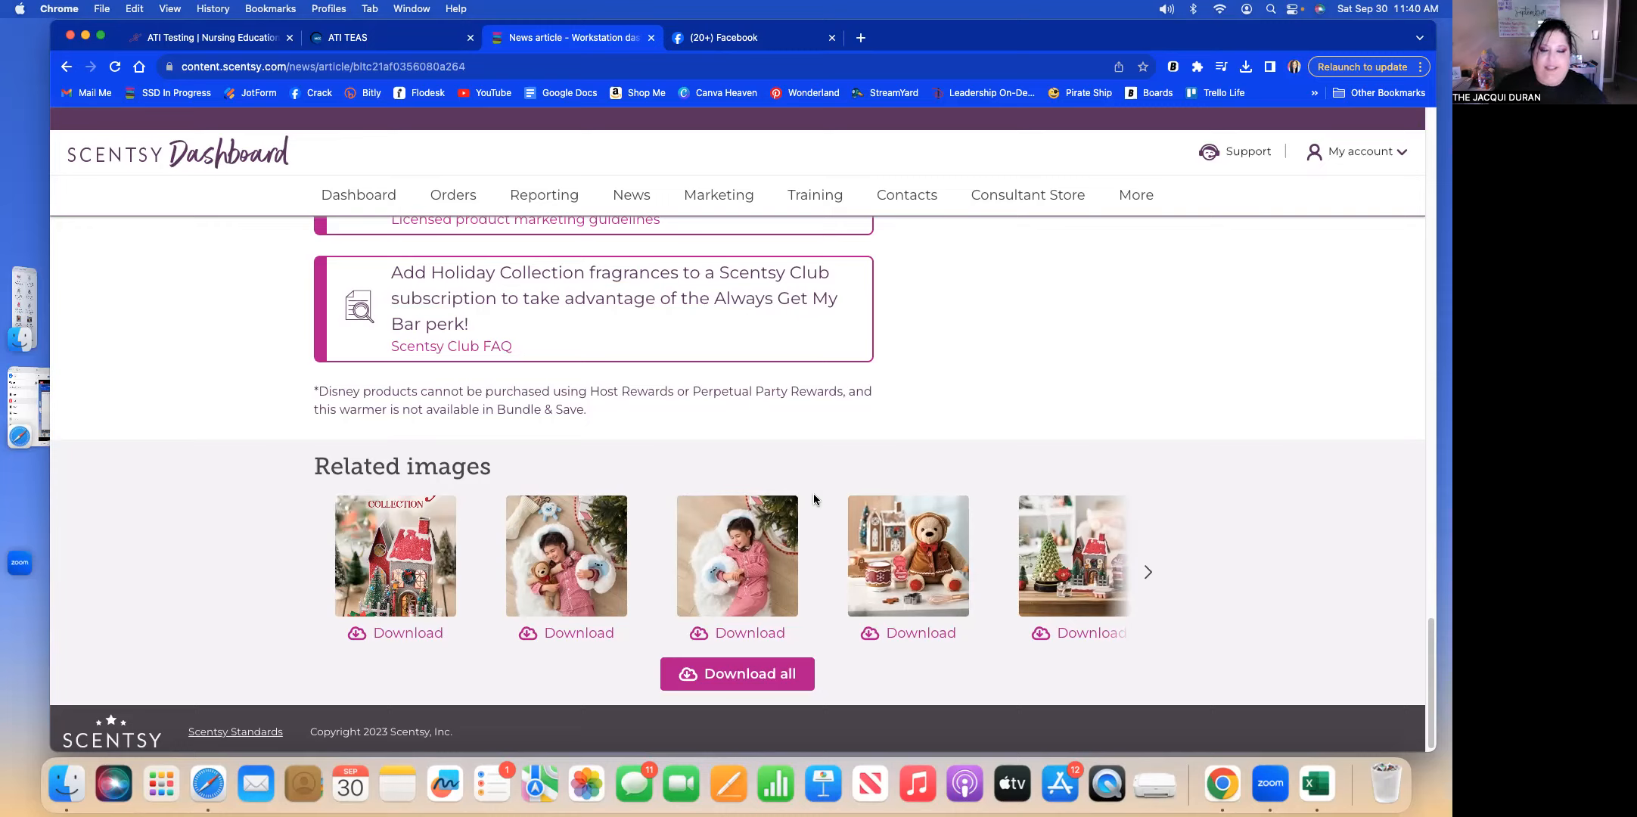
Switch to Jotform in the browser tab showing Facebook and log in with the saved account credentials.
{"action": "left_click", "coordinate": [794, 38]}
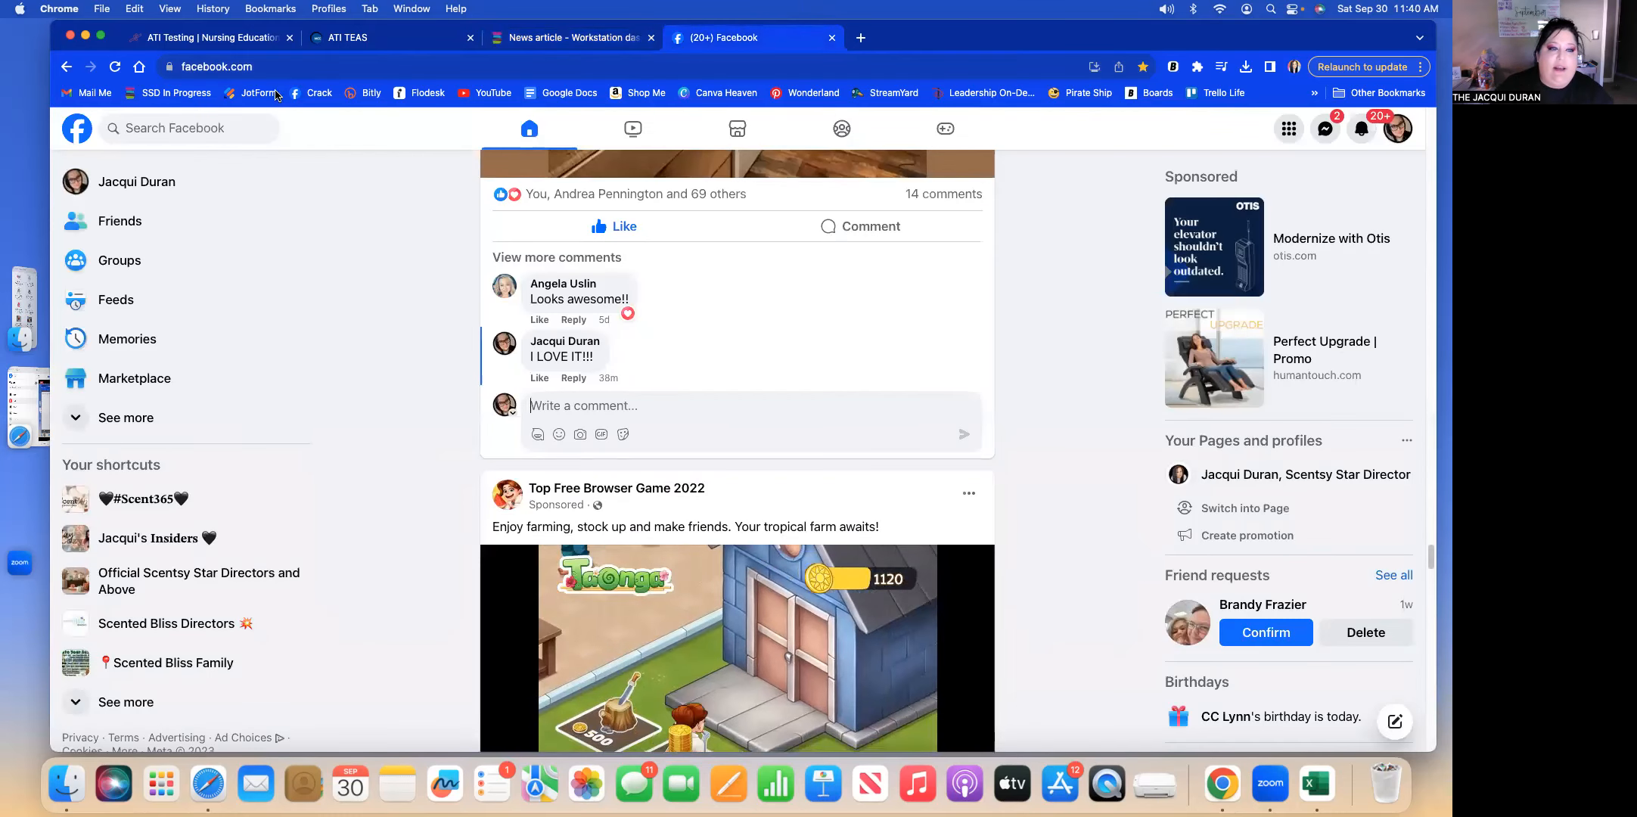
{"action": "left_click", "coordinate": [271, 95]}
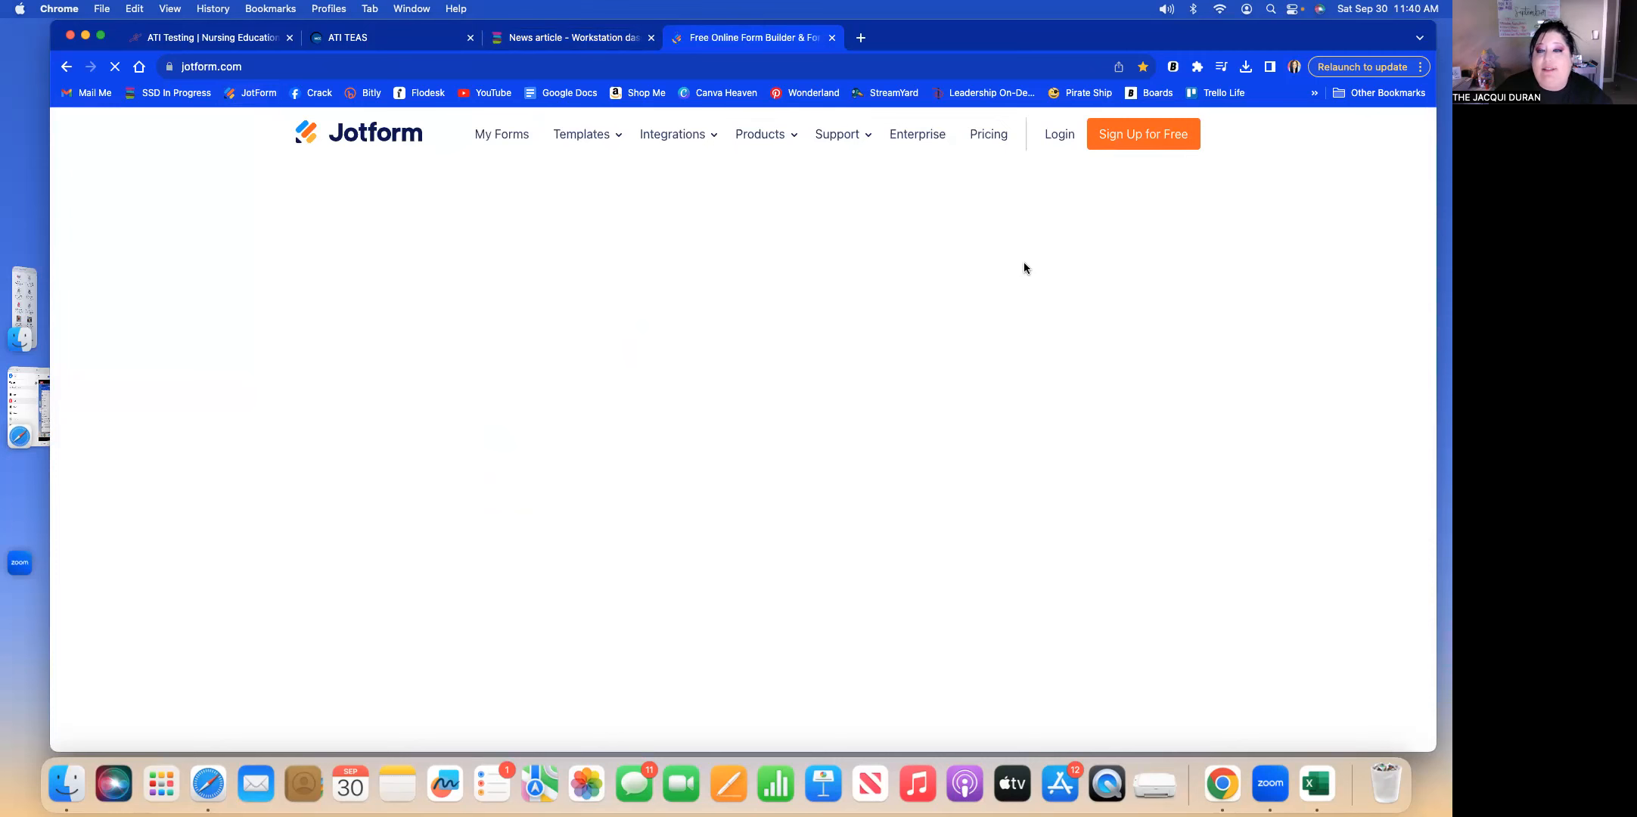
{"action": "left_click", "coordinate": [1063, 142]}
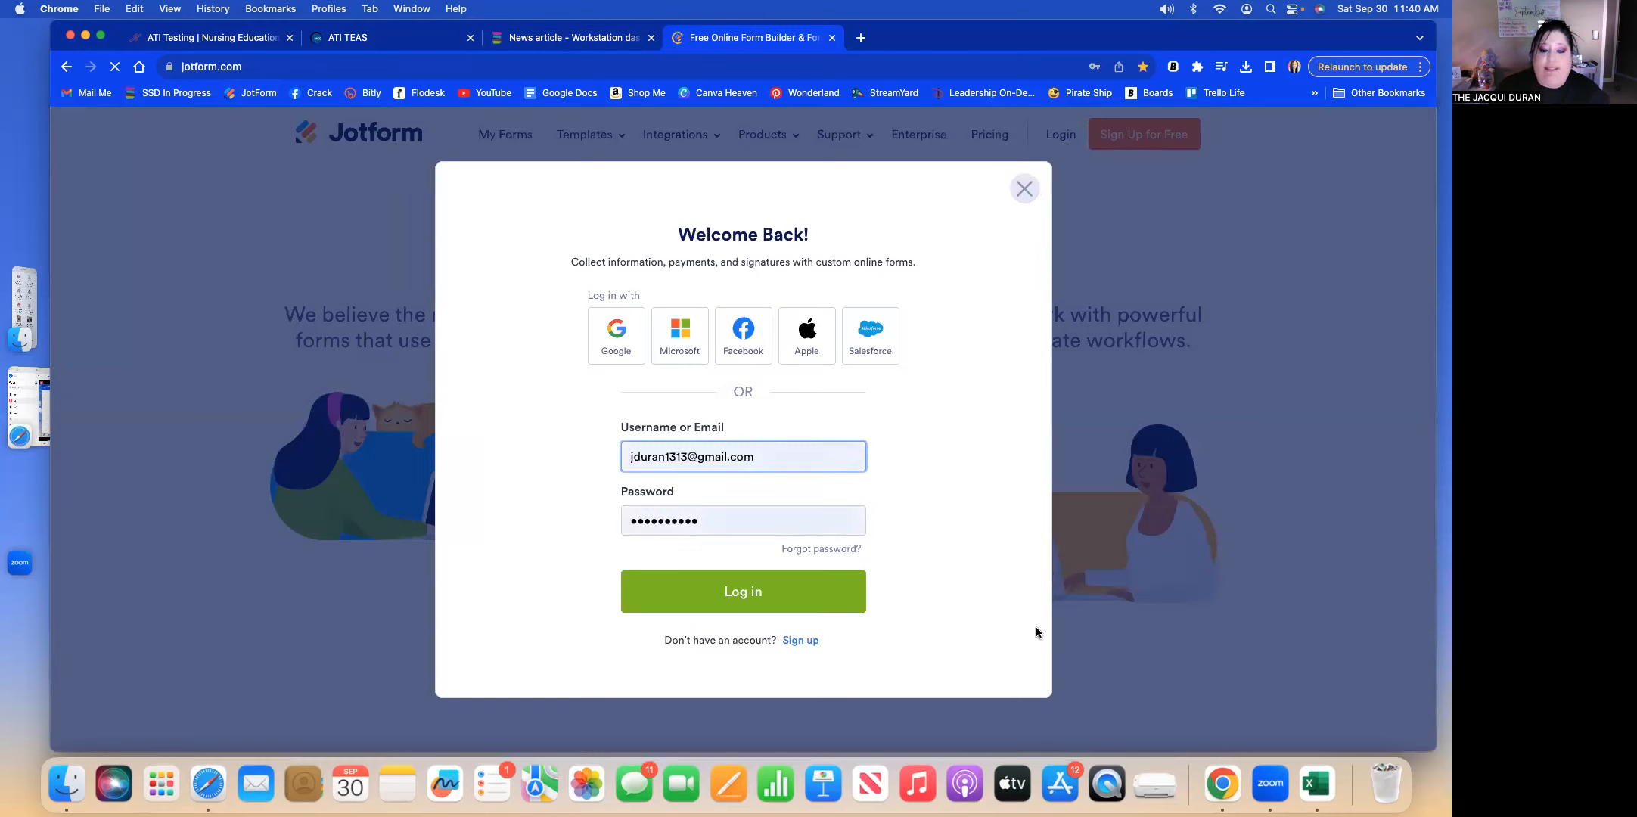
{"action": "left_click", "coordinate": [750, 591]}
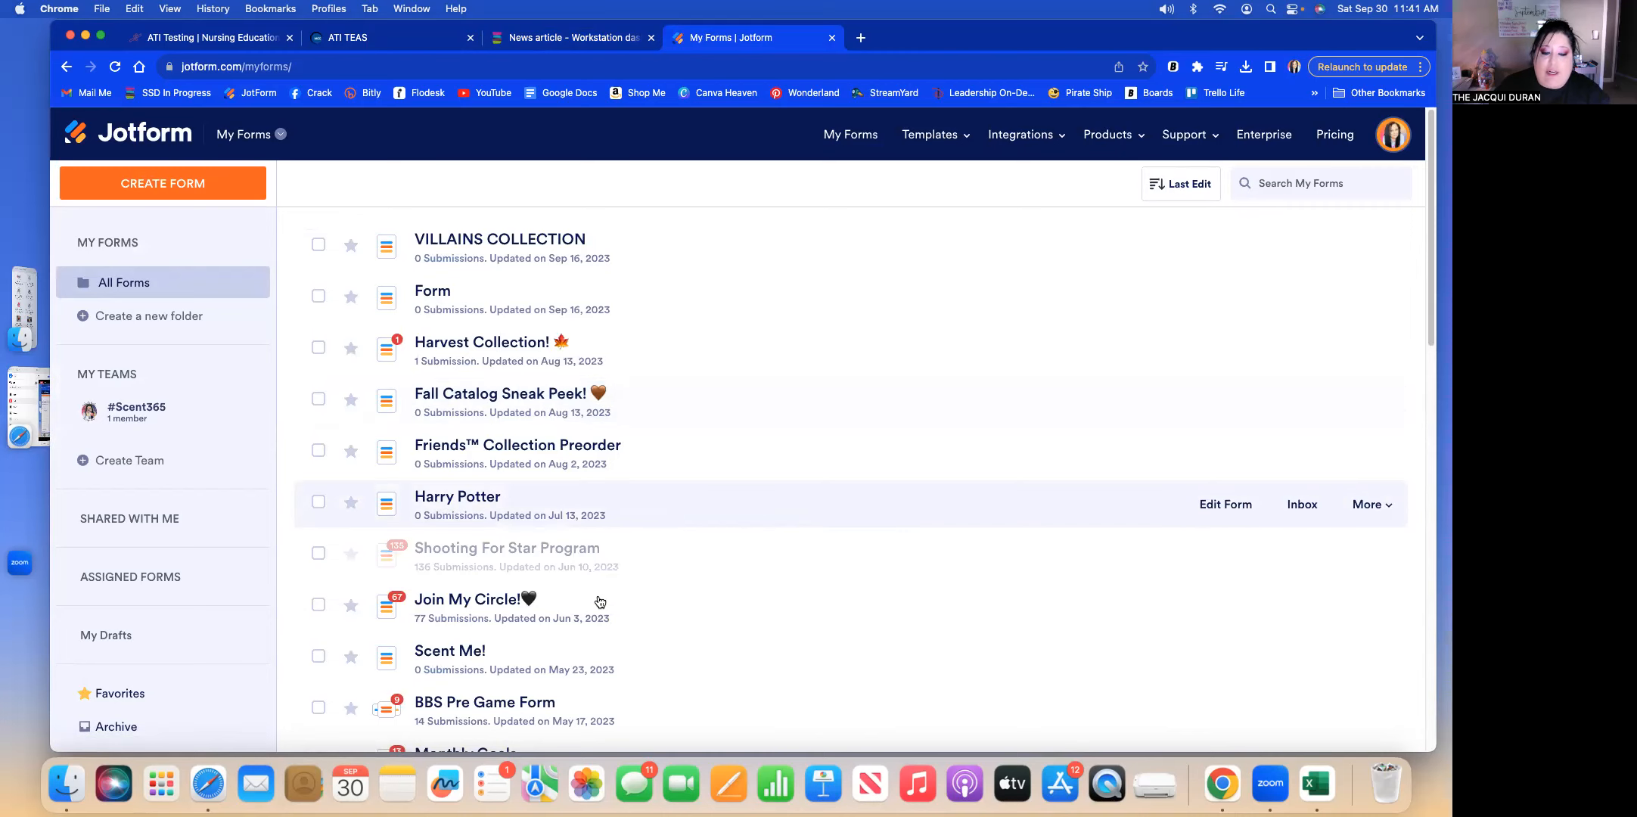
Create a new form from scratch using the Classic Form layout.
{"action": "scroll", "coordinate": [600, 602], "scroll_direction": "down", "scroll_amount": 3}
{"action": "scroll", "coordinate": [599, 600], "scroll_direction": "down", "scroll_amount": 6}
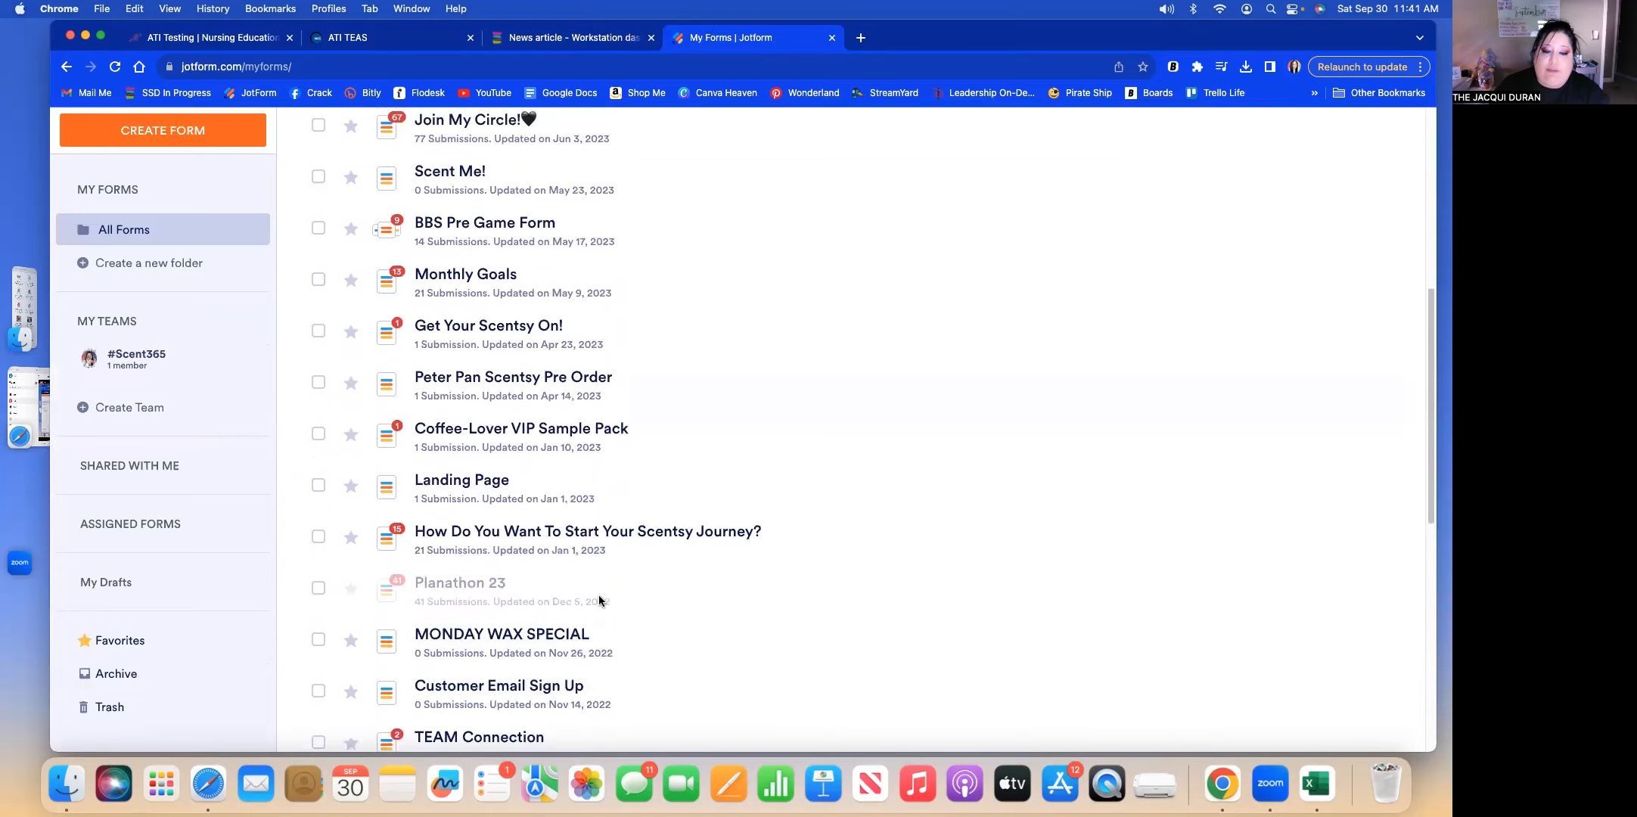
{"action": "scroll", "coordinate": [599, 600], "scroll_direction": "up", "scroll_amount": 10}
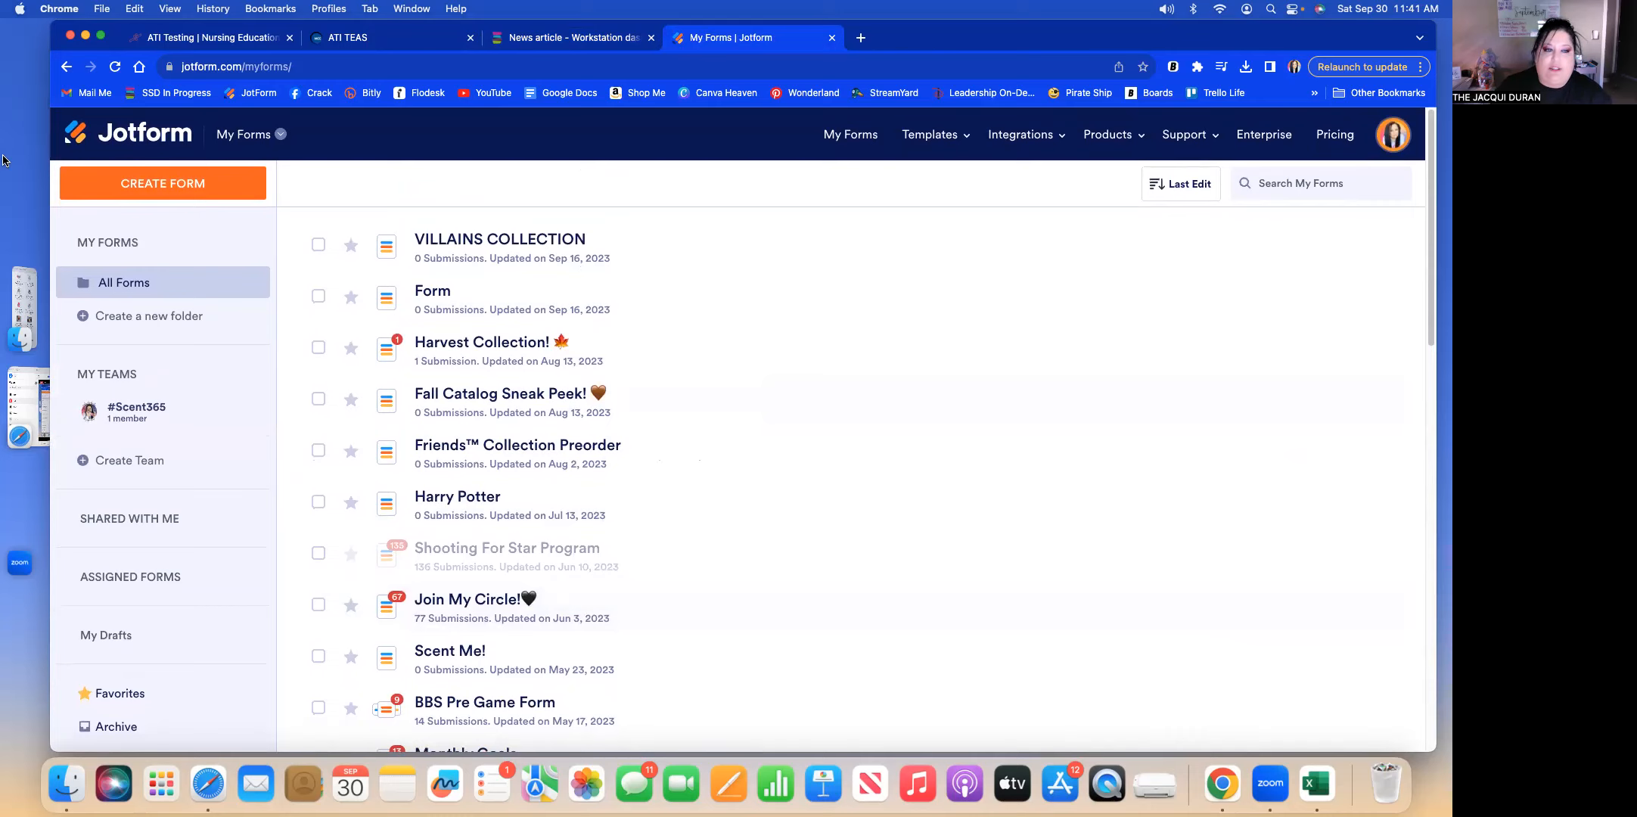
{"action": "left_click", "coordinate": [189, 186]}
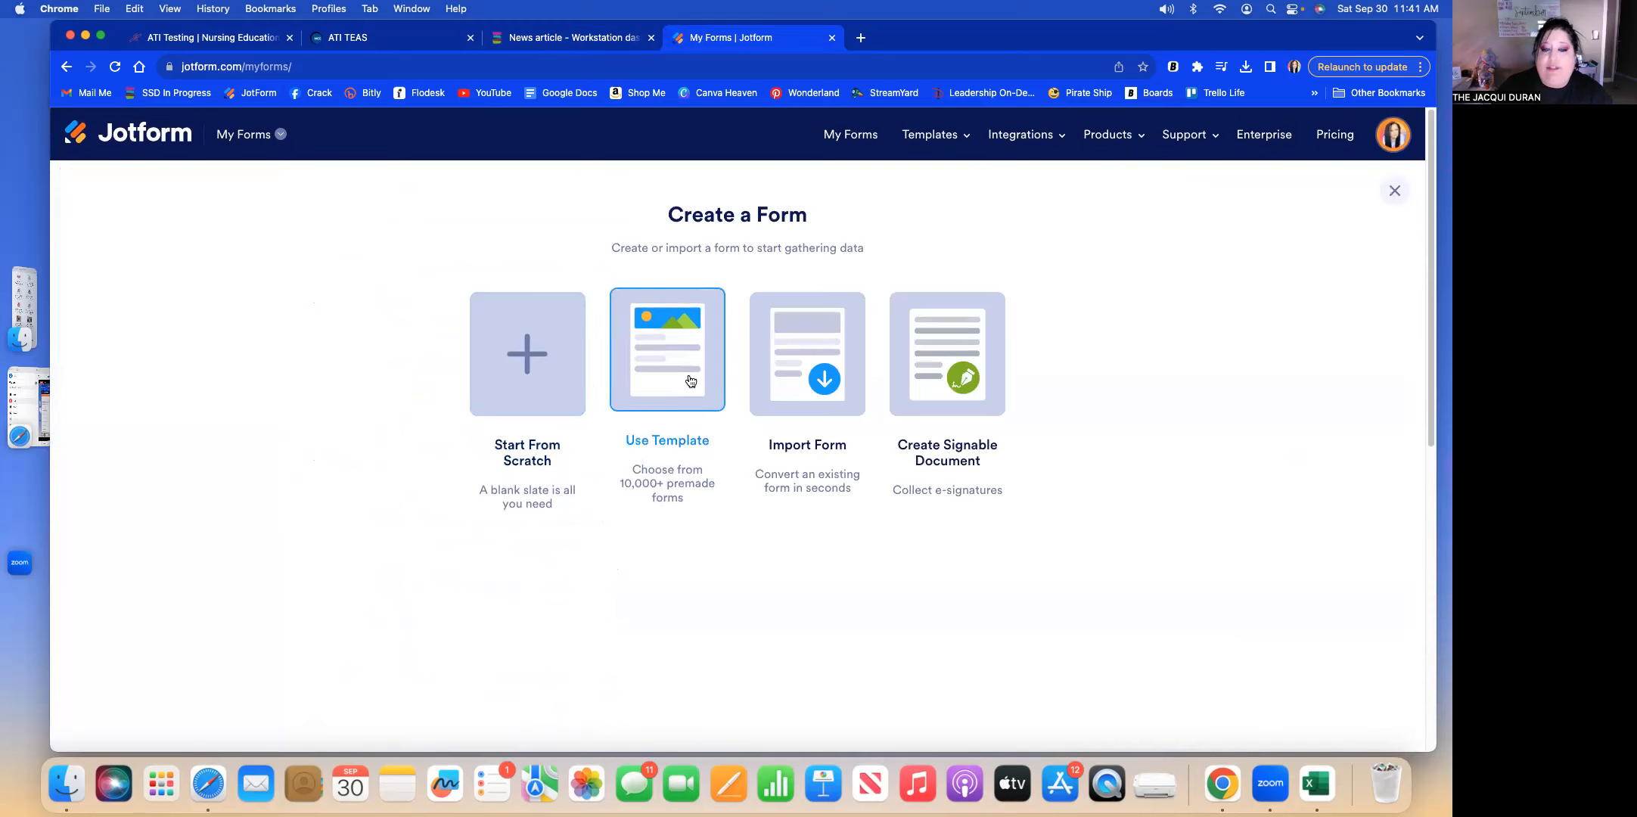
{"action": "left_click", "coordinate": [530, 345]}
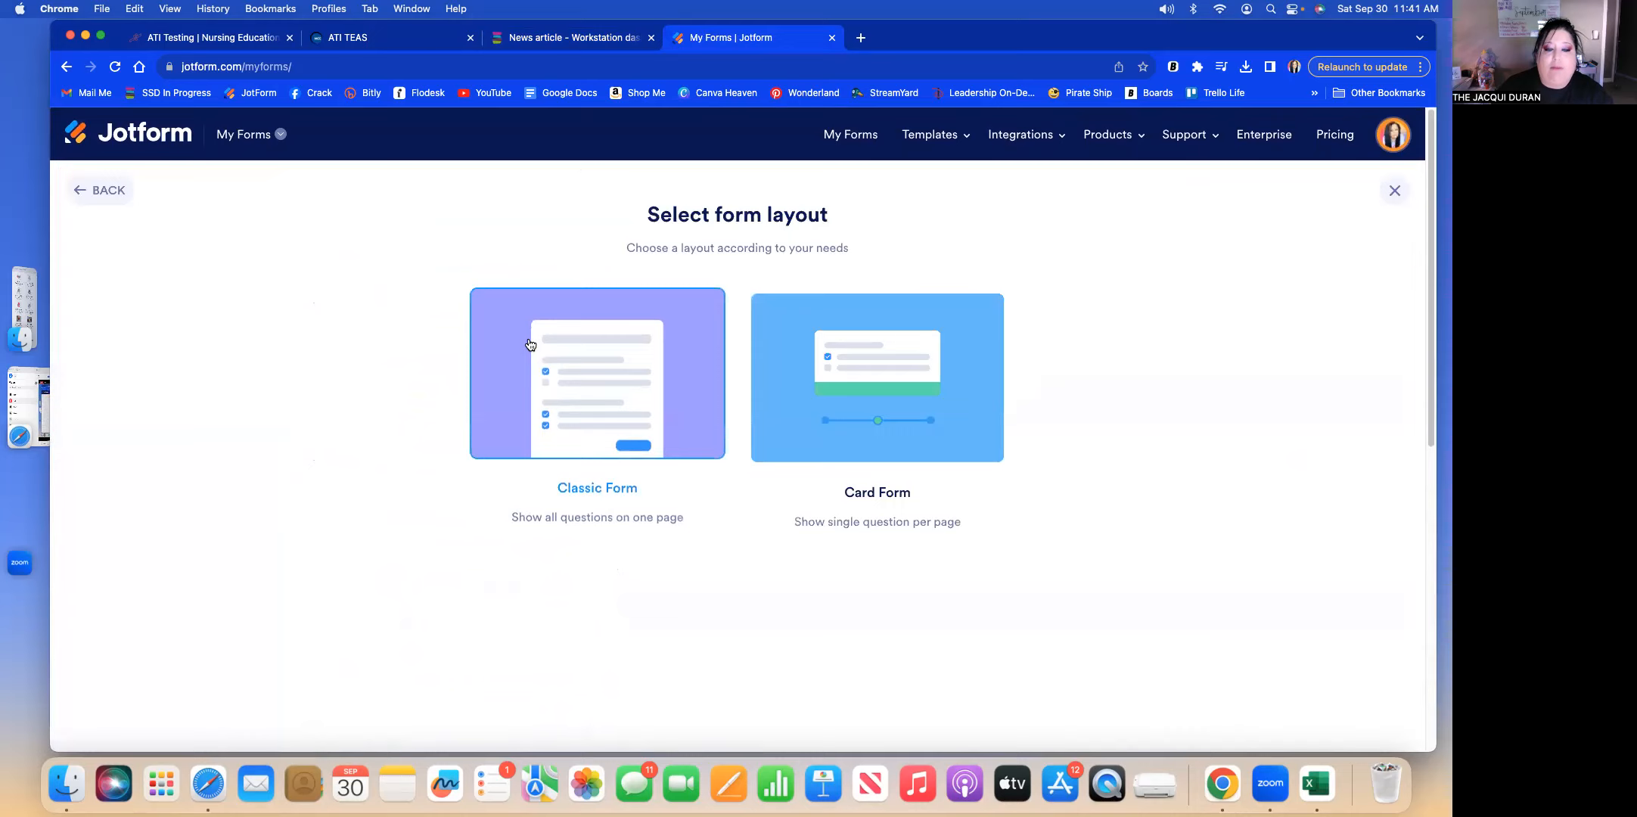
{"action": "left_click", "coordinate": [613, 369]}
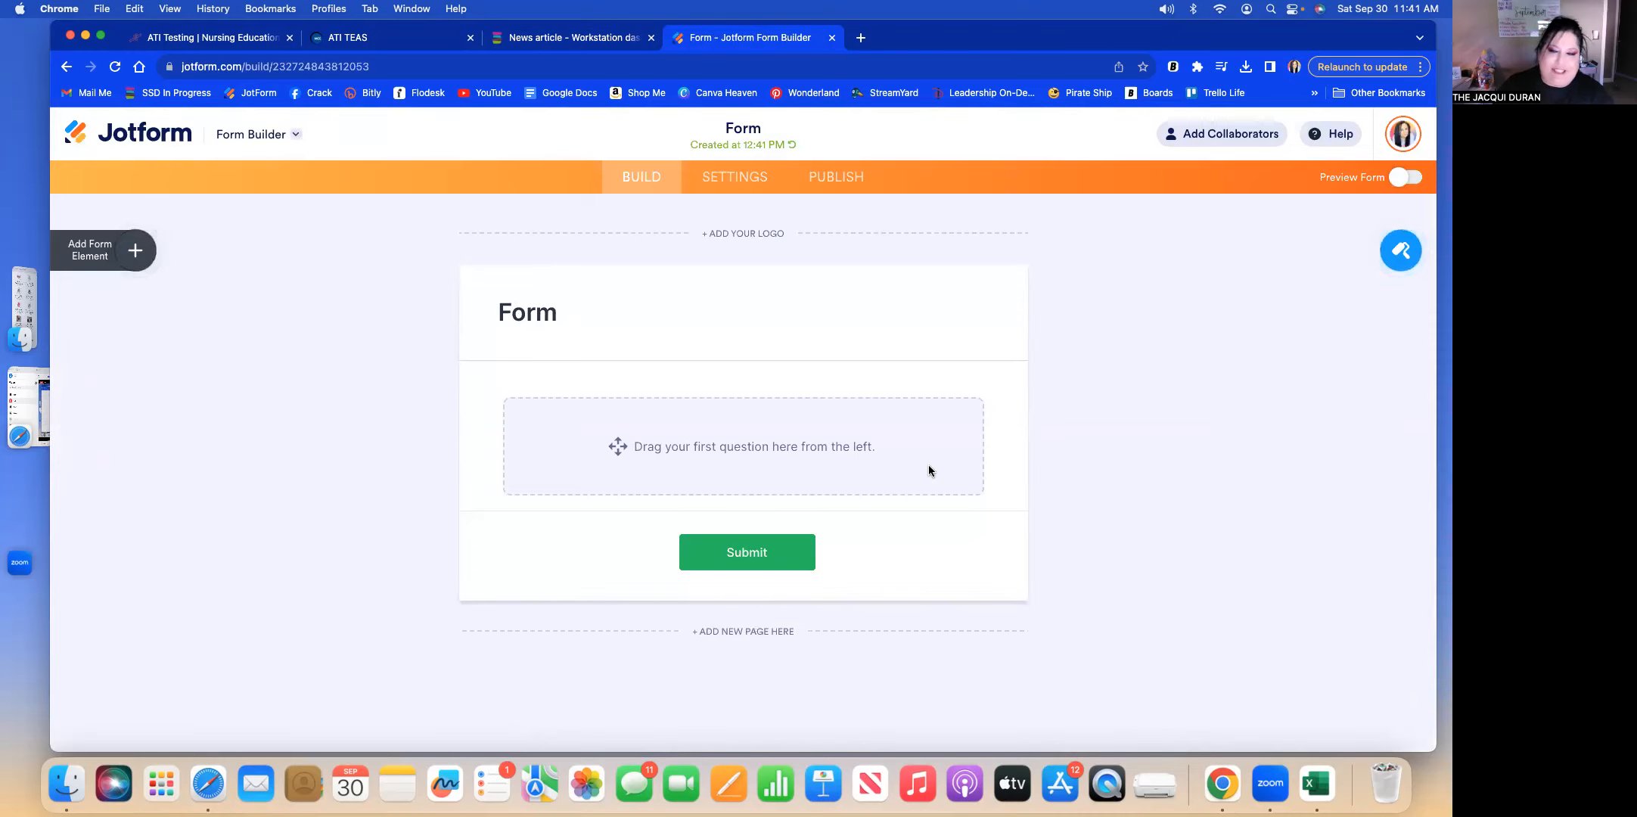
Try the blue, green and brown color schemes in the Form Designer and apply the orange and yellow one.
{"action": "left_click", "coordinate": [1400, 255]}
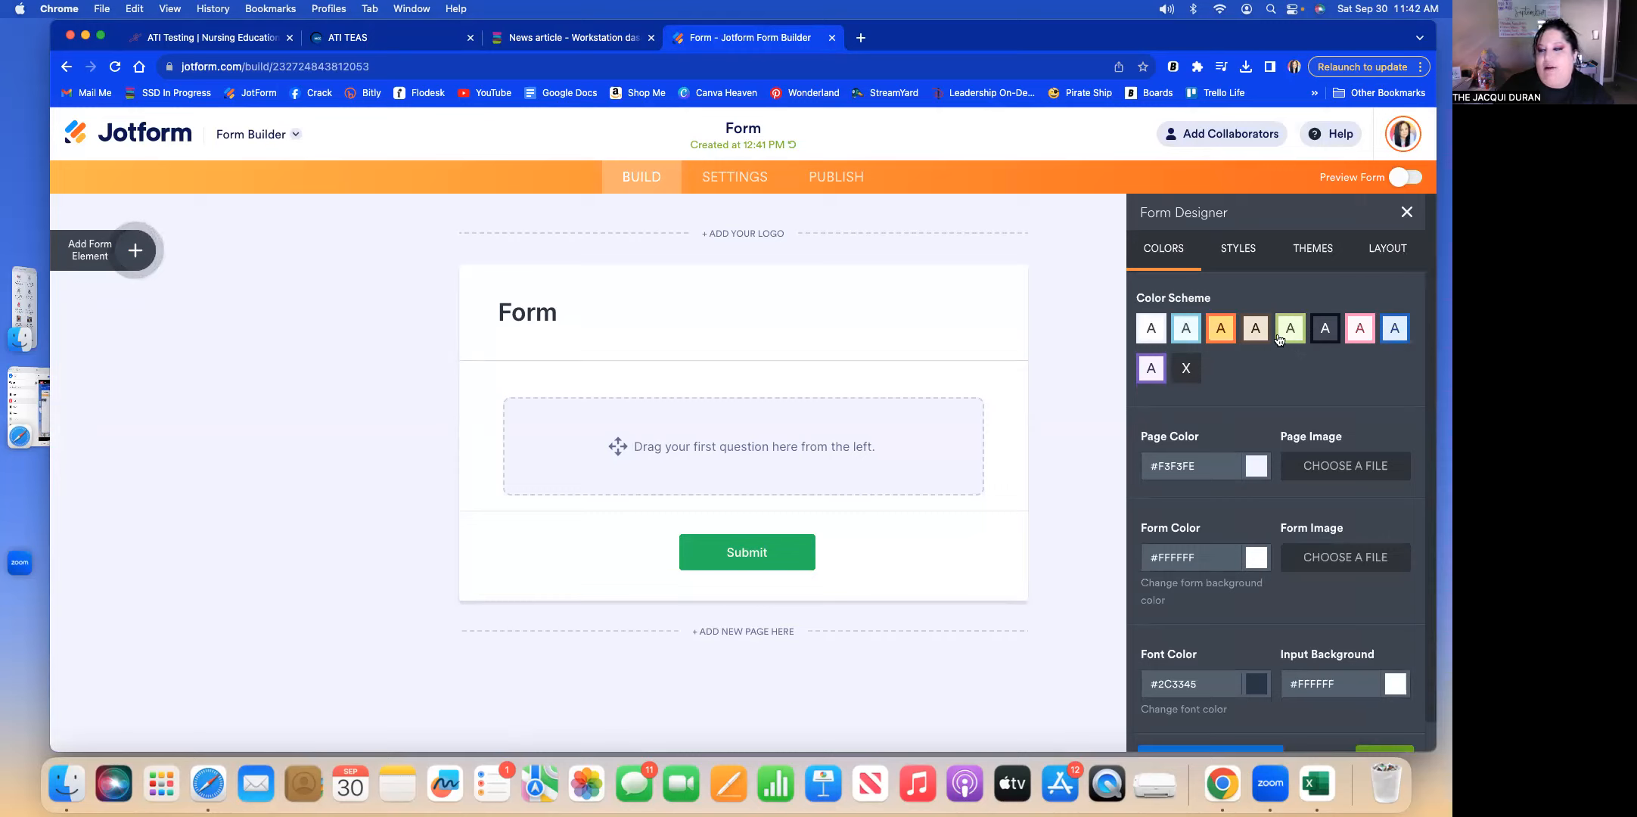
{"action": "left_click", "coordinate": [1396, 331]}
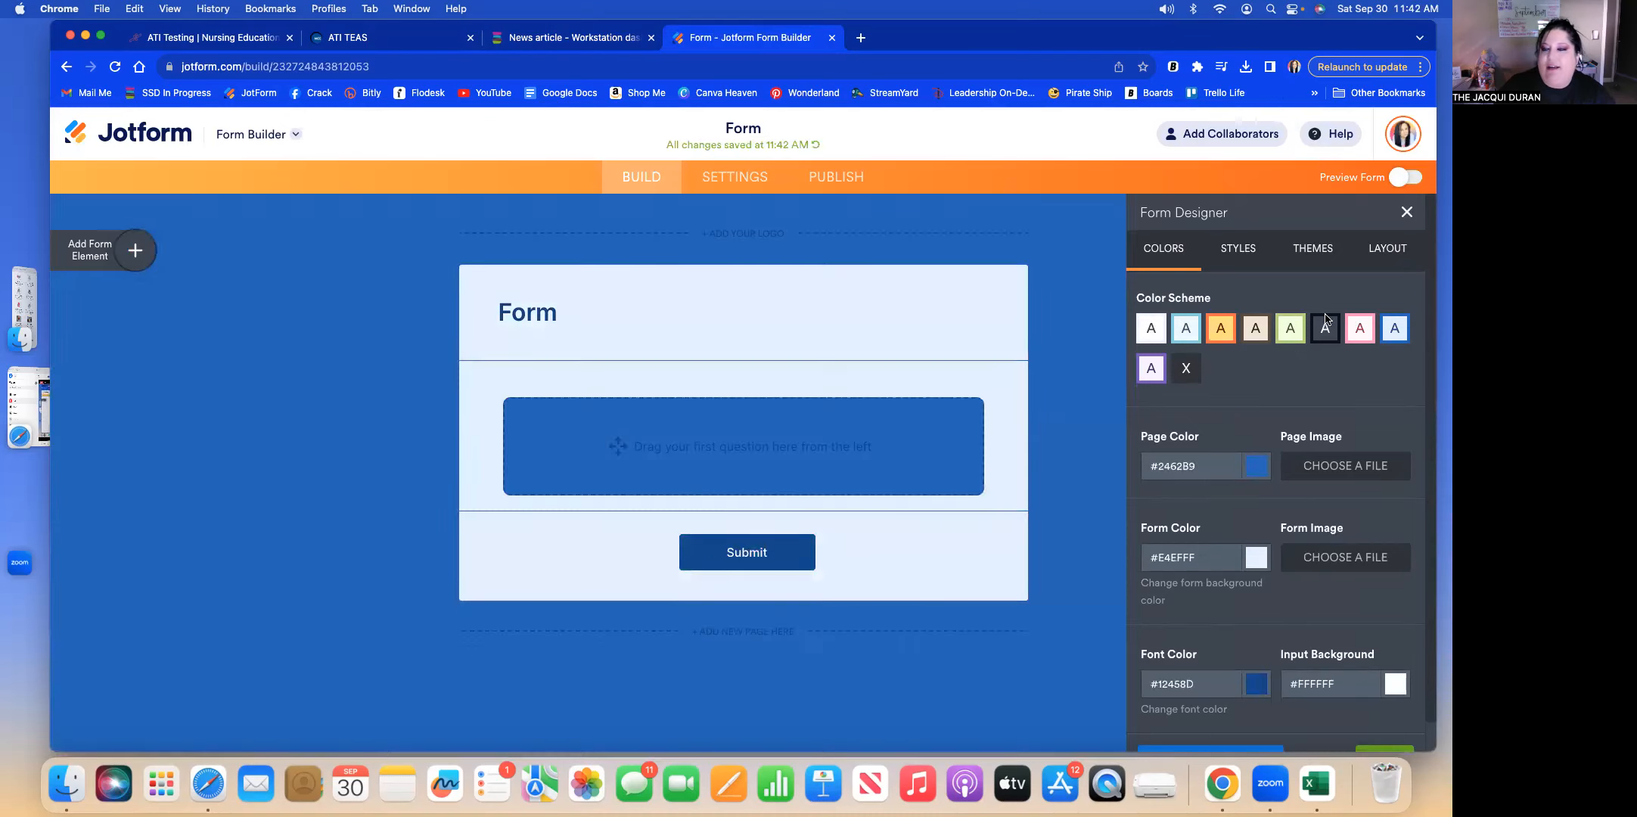
{"action": "left_click", "coordinate": [1289, 331]}
{"action": "left_click", "coordinate": [1258, 332]}
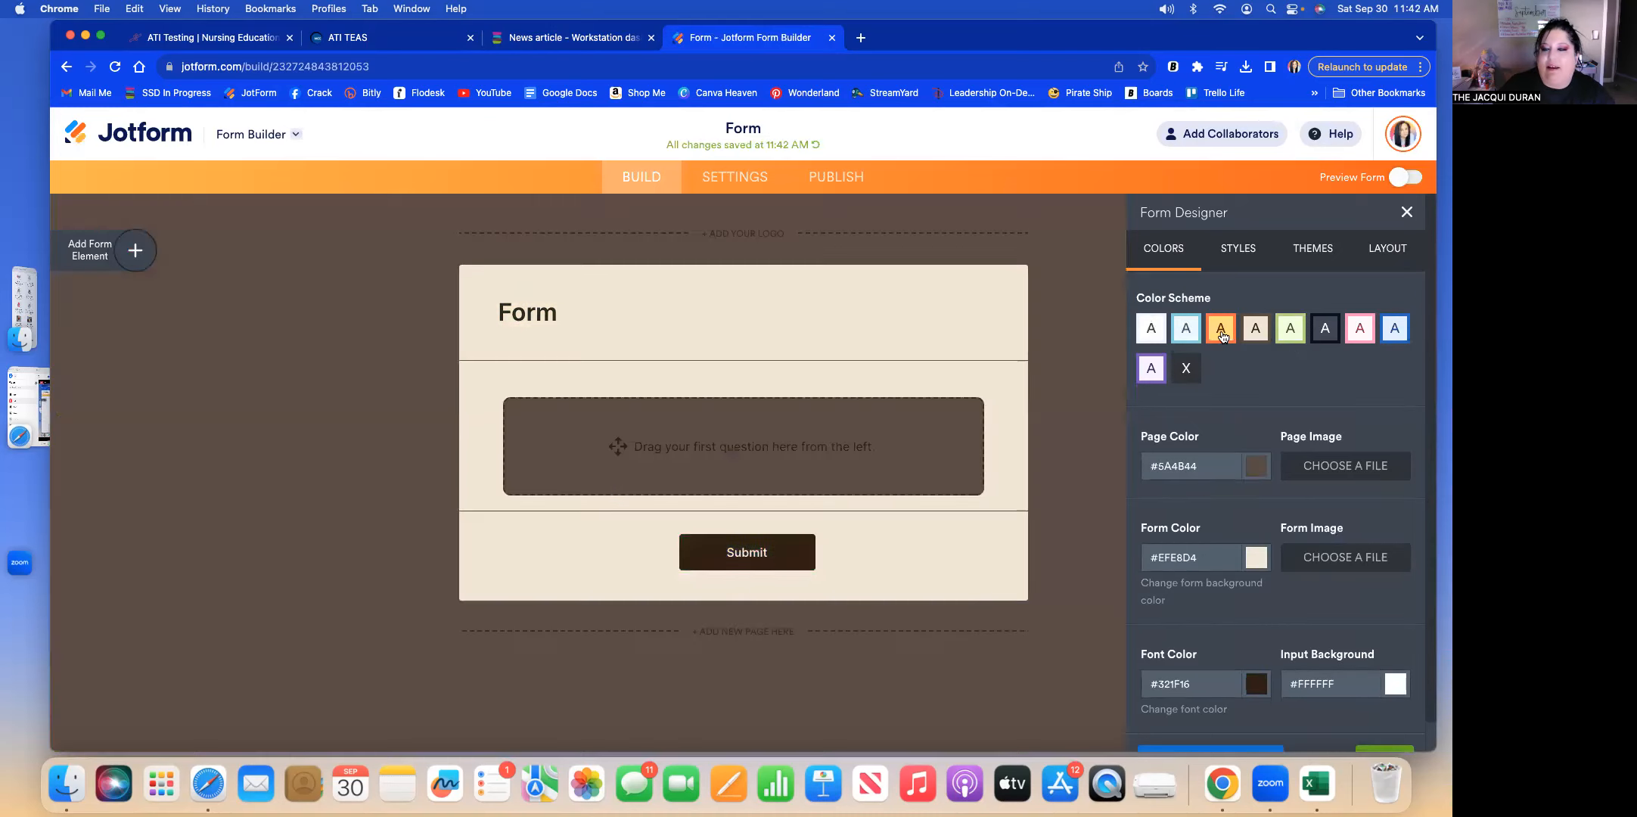
{"action": "left_click", "coordinate": [1221, 333]}
Look through the featured form themes and apply the Blue Ocean theme to the form.
{"action": "left_click", "coordinate": [1316, 253]}
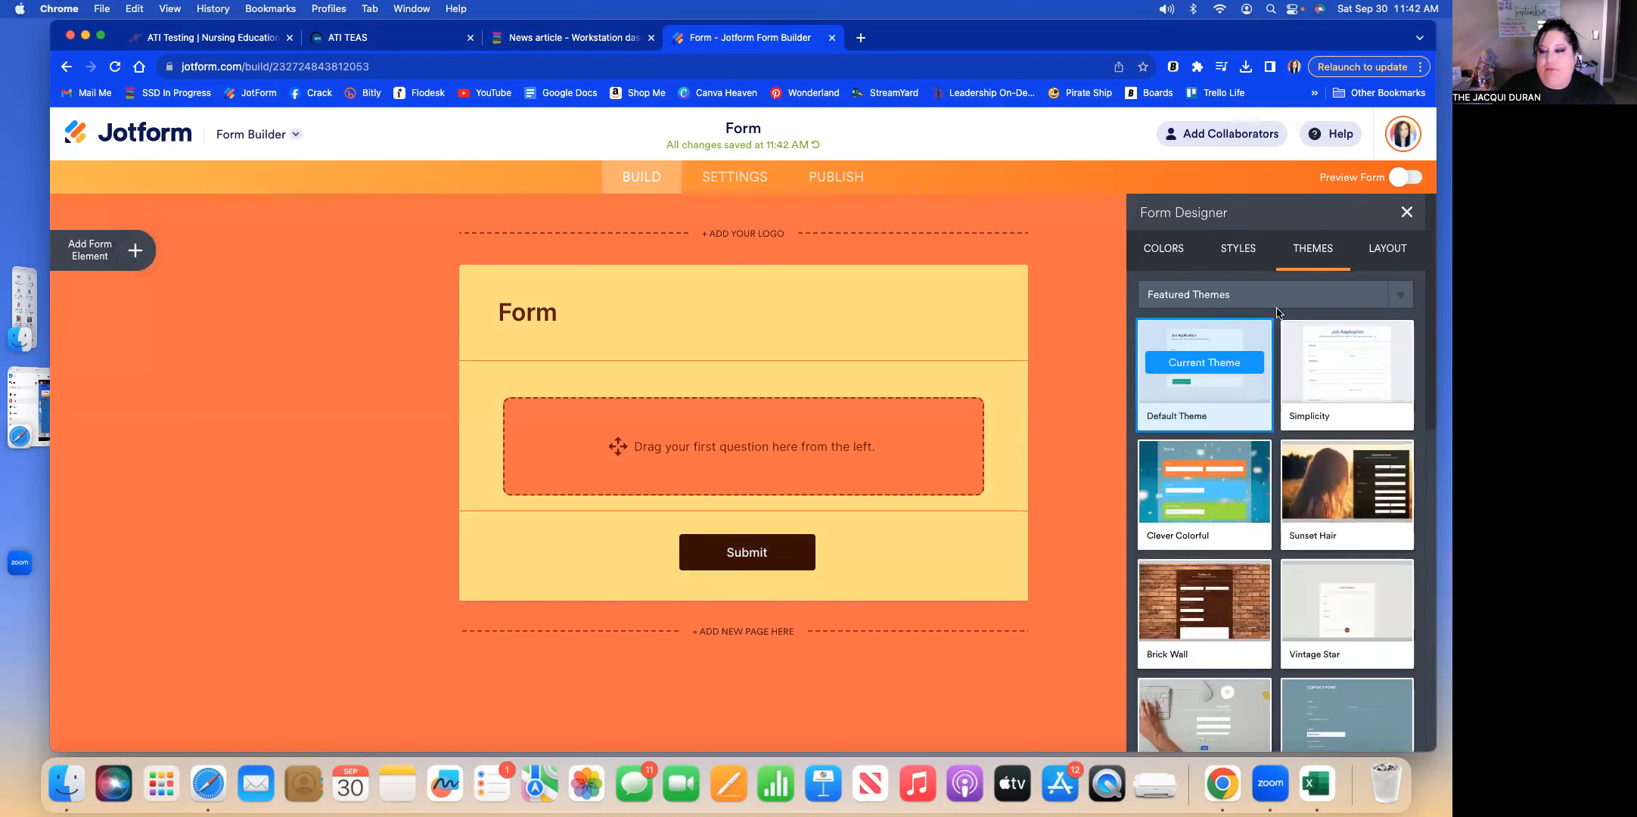
{"action": "scroll", "coordinate": [1236, 422], "scroll_direction": "down", "scroll_amount": 5}
{"action": "scroll", "coordinate": [1236, 429], "scroll_direction": "down", "scroll_amount": 10}
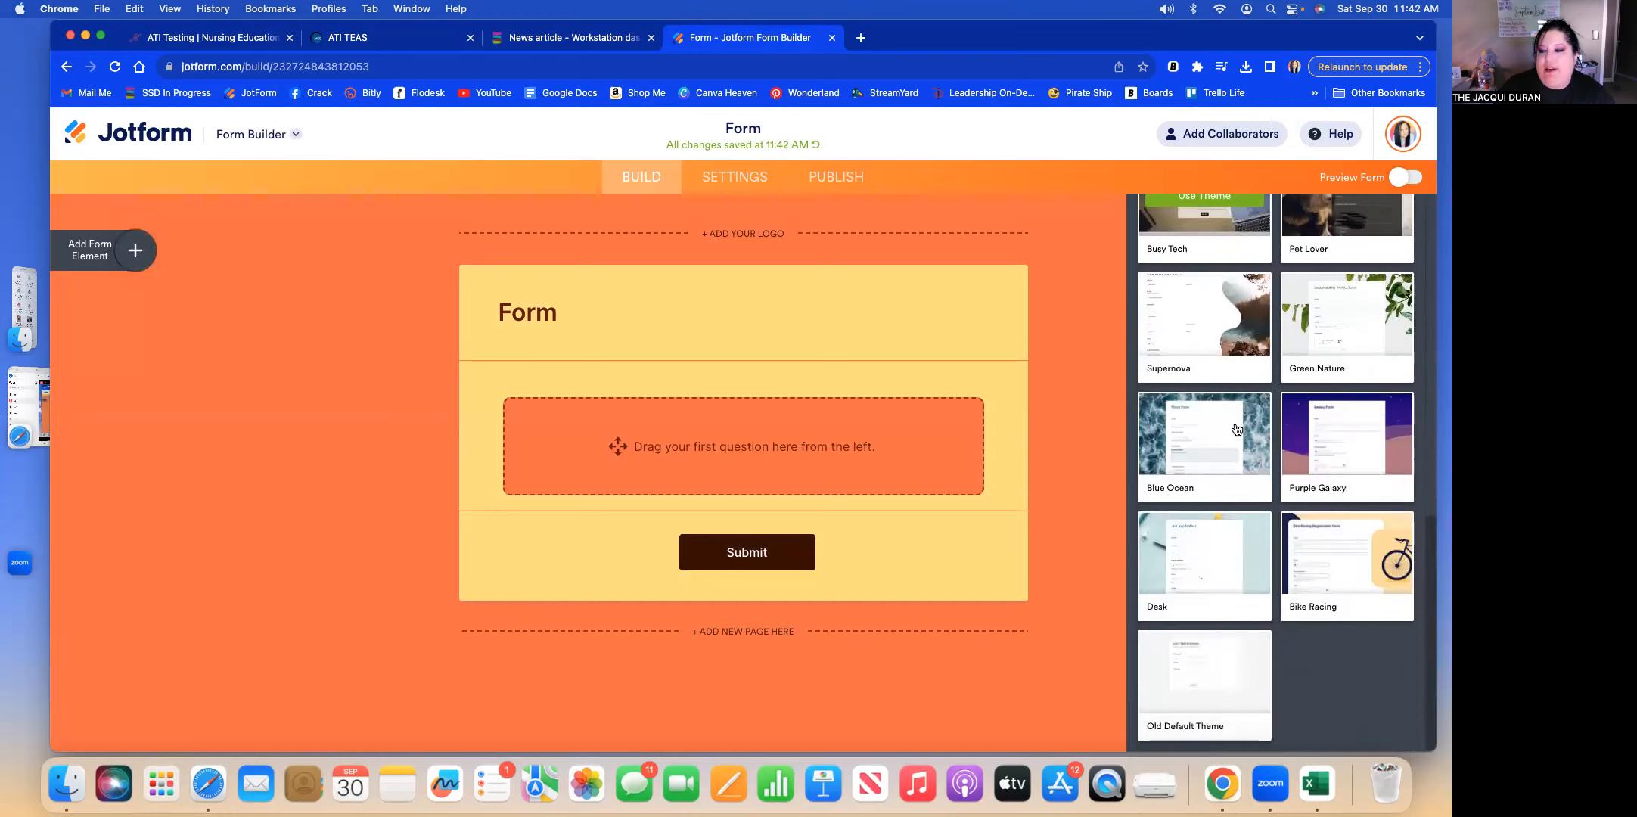
{"action": "mouse_move", "coordinate": [1284, 561]}
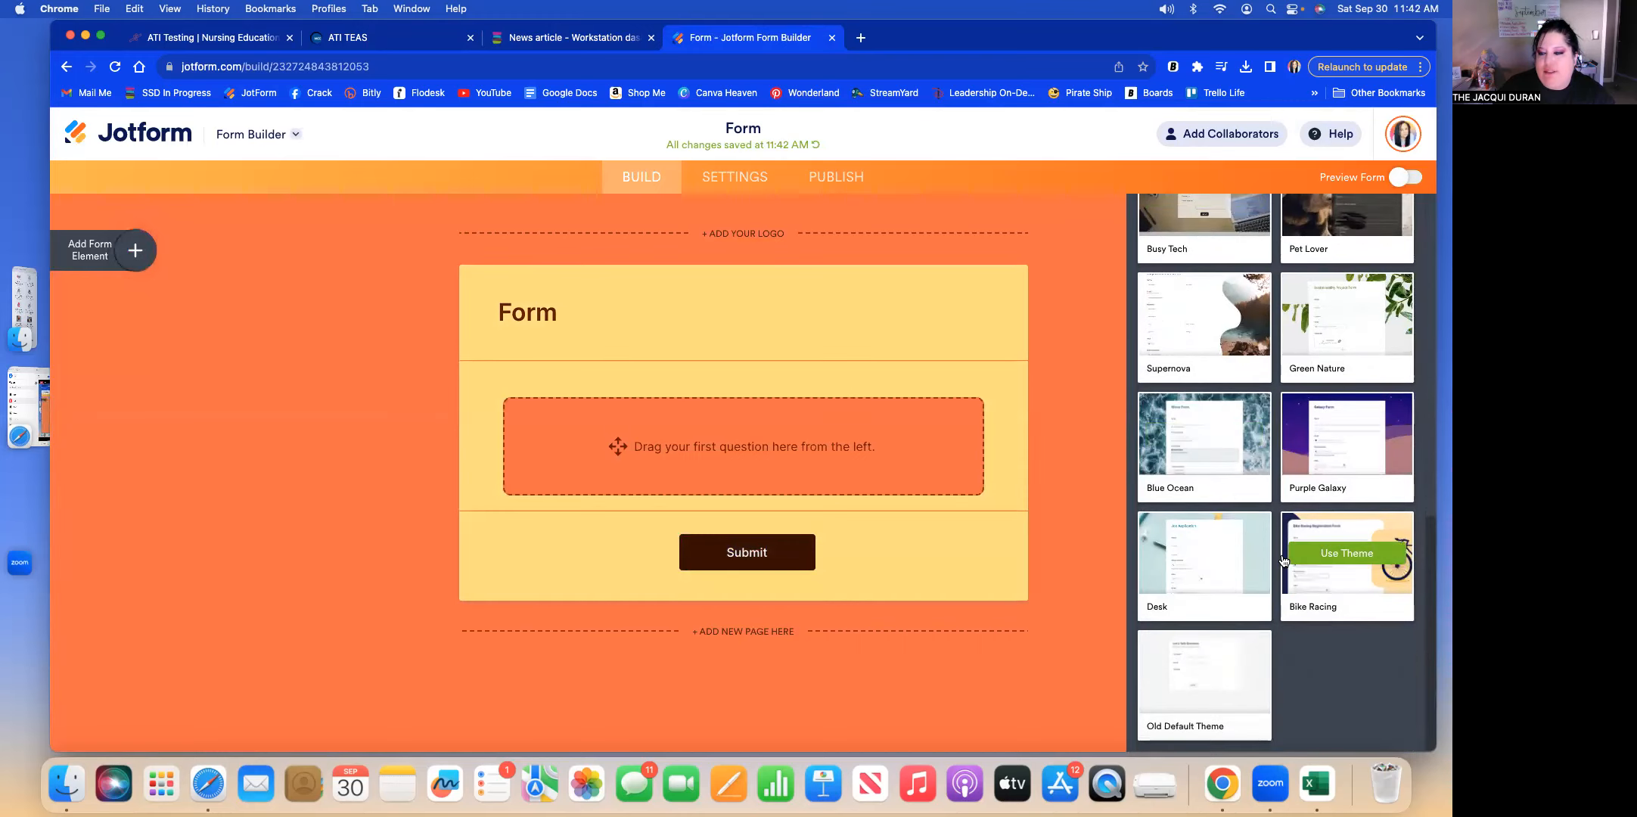
{"action": "mouse_move", "coordinate": [1244, 465]}
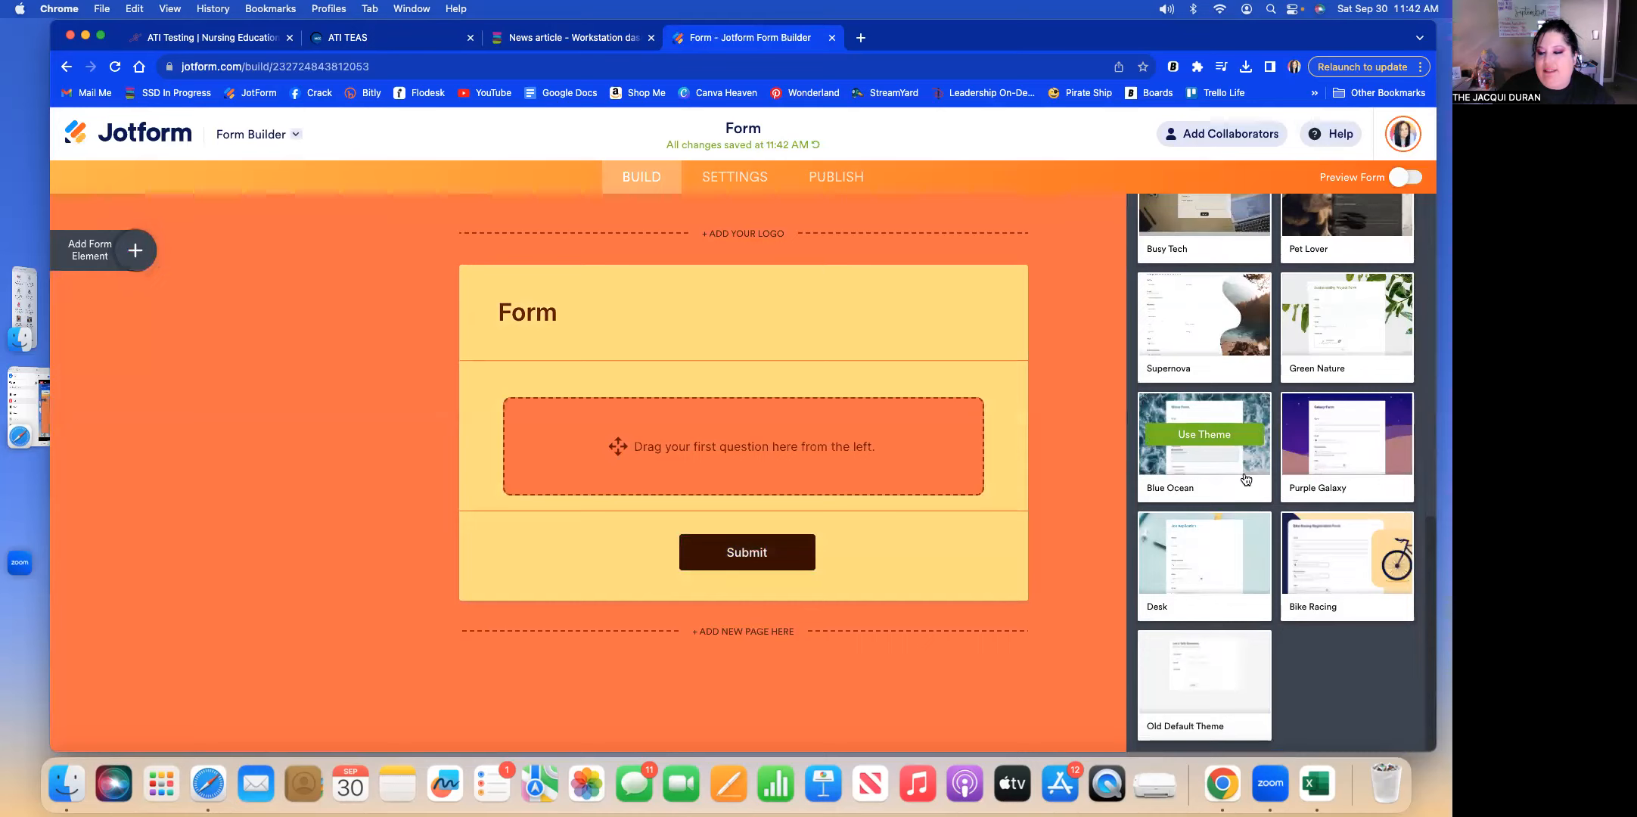
{"action": "scroll", "coordinate": [1244, 478], "scroll_direction": "up", "scroll_amount": 5}
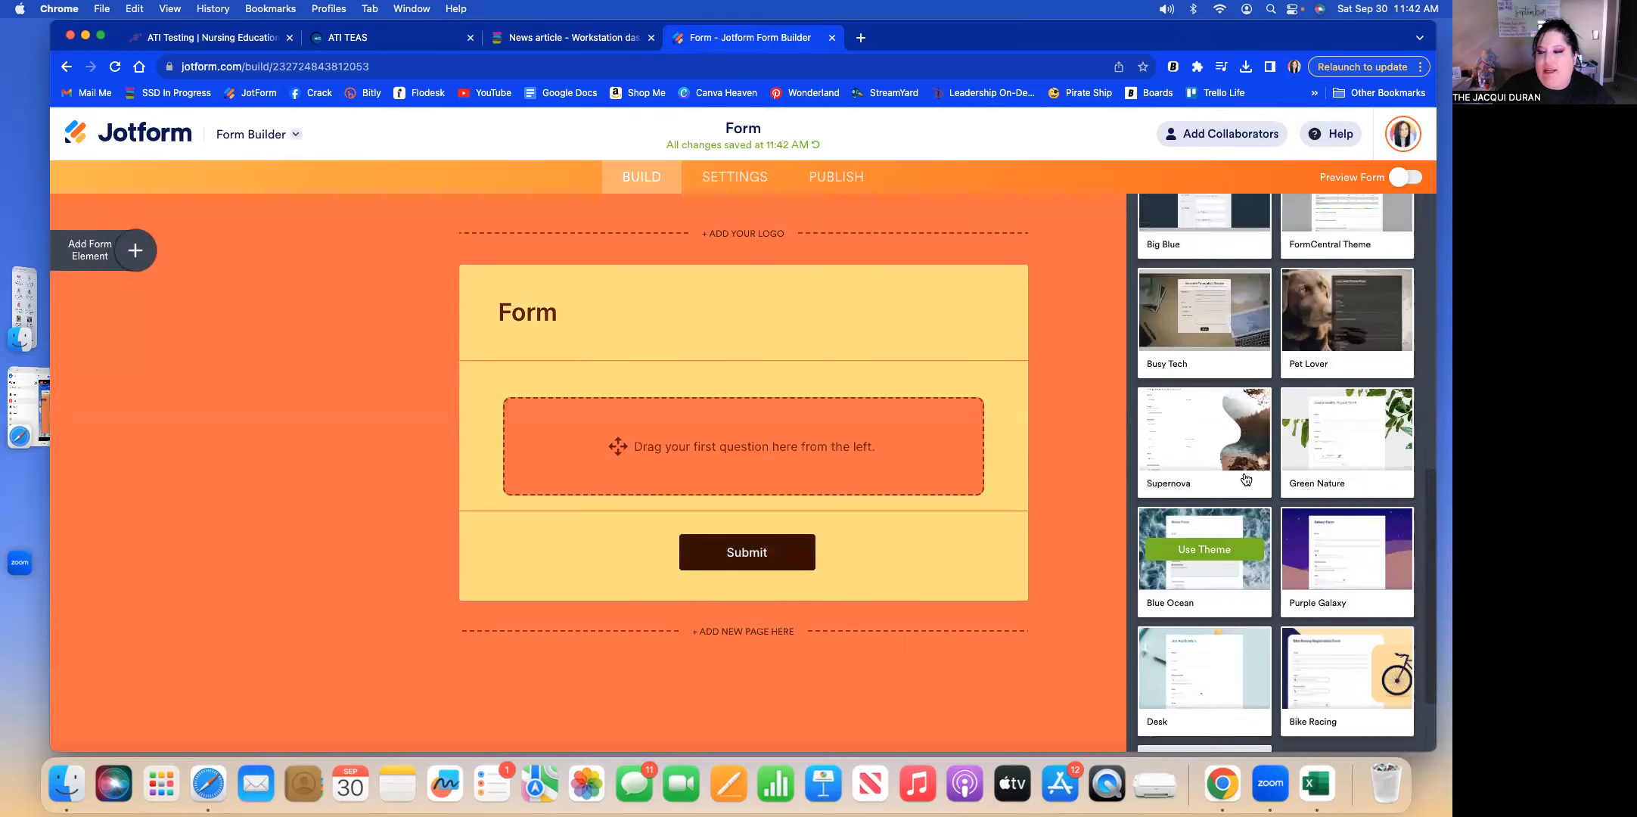
{"action": "scroll", "coordinate": [1244, 478], "scroll_direction": "up", "scroll_amount": 5}
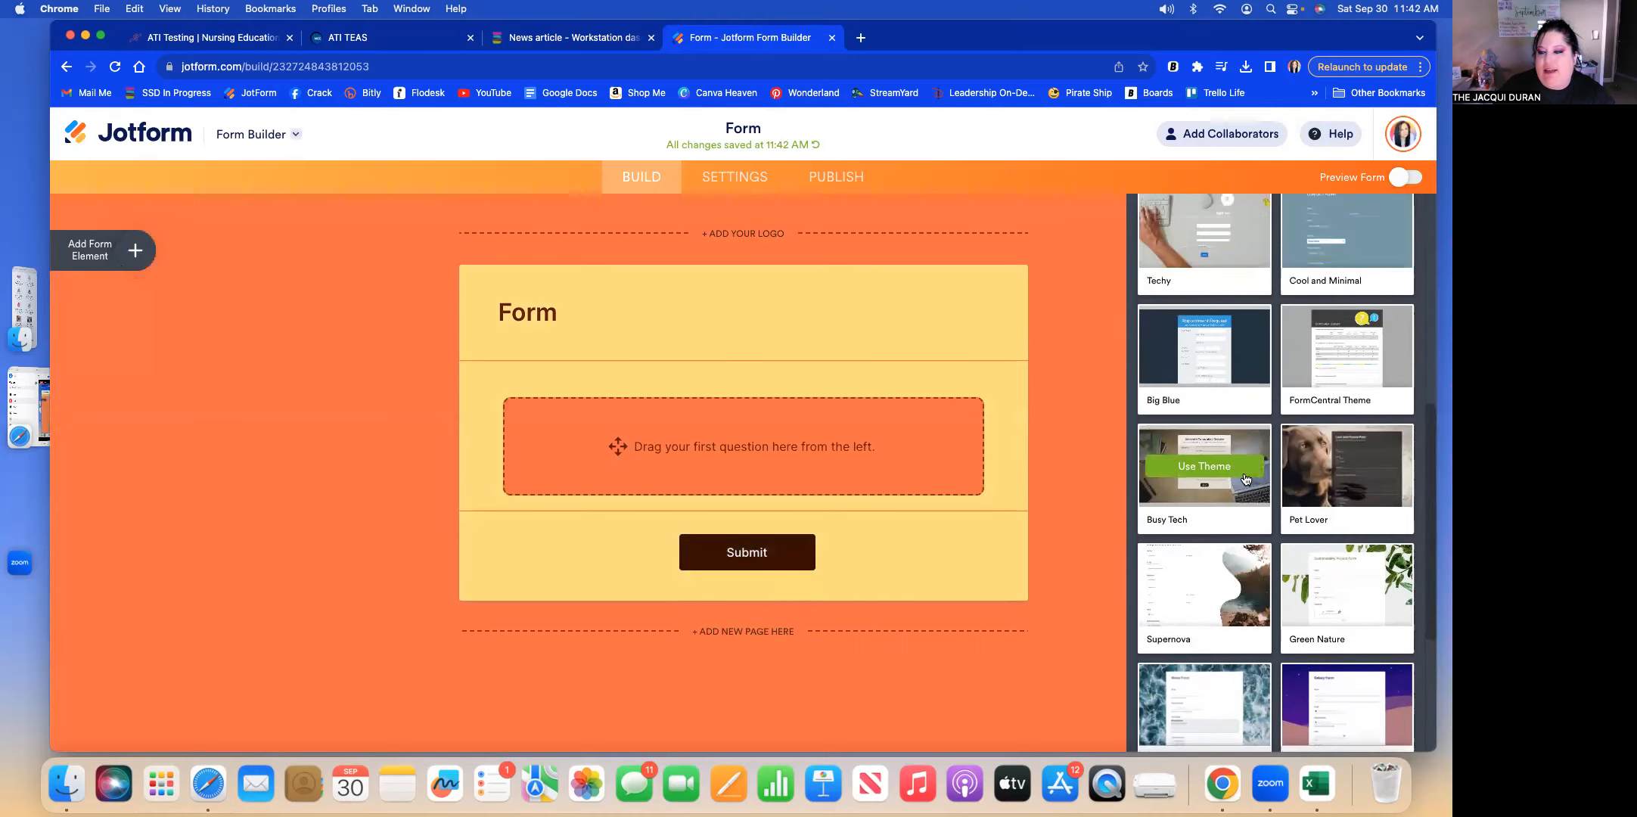
{"action": "scroll", "coordinate": [1245, 477], "scroll_direction": "up", "scroll_amount": 5}
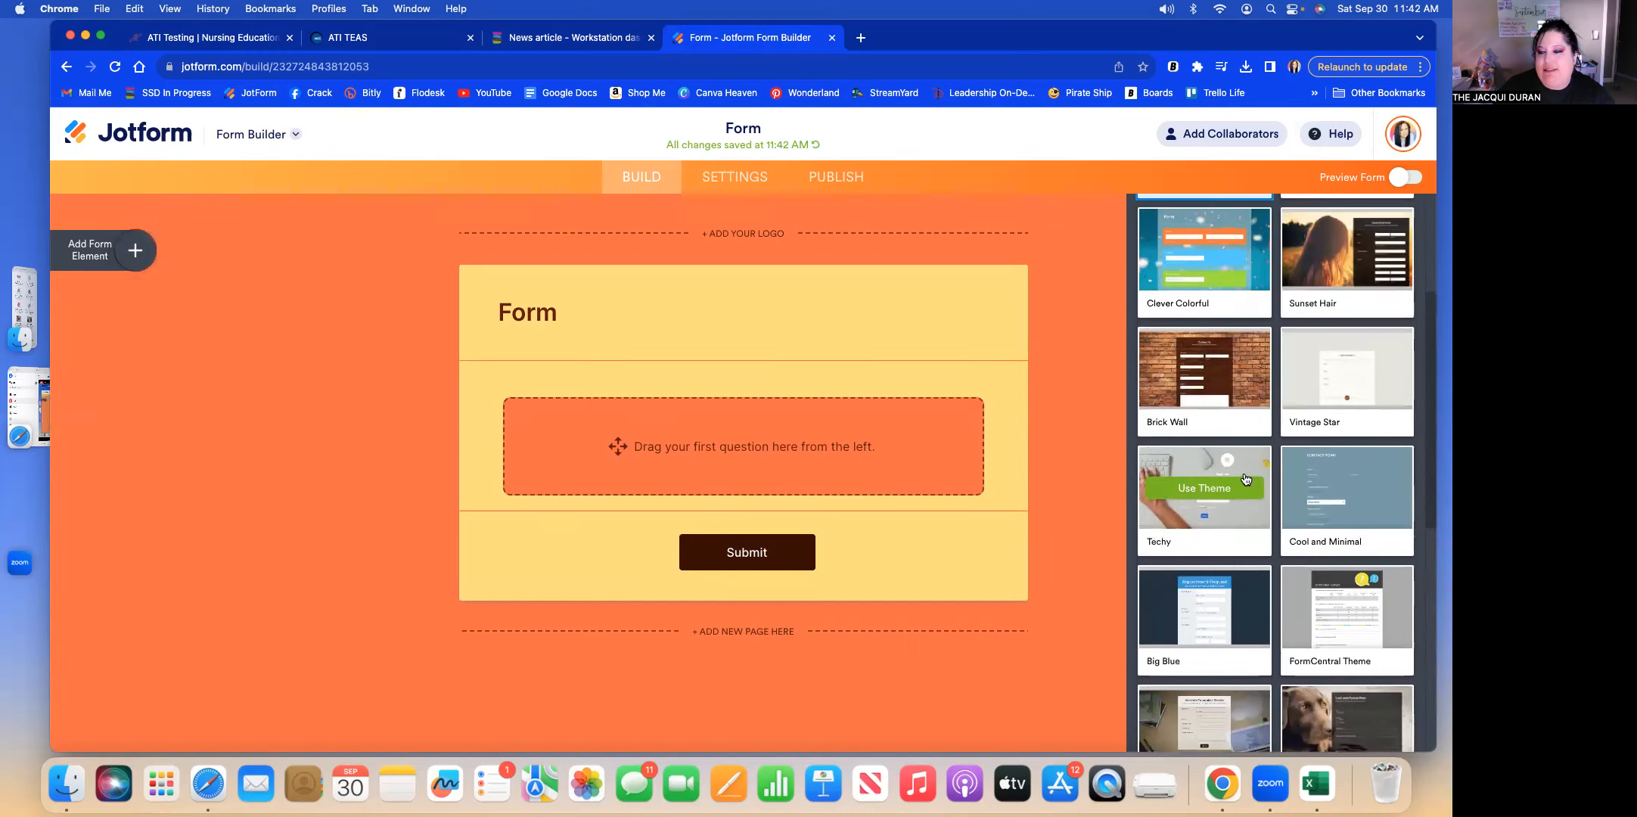
{"action": "scroll", "coordinate": [1244, 478], "scroll_direction": "up", "scroll_amount": 3}
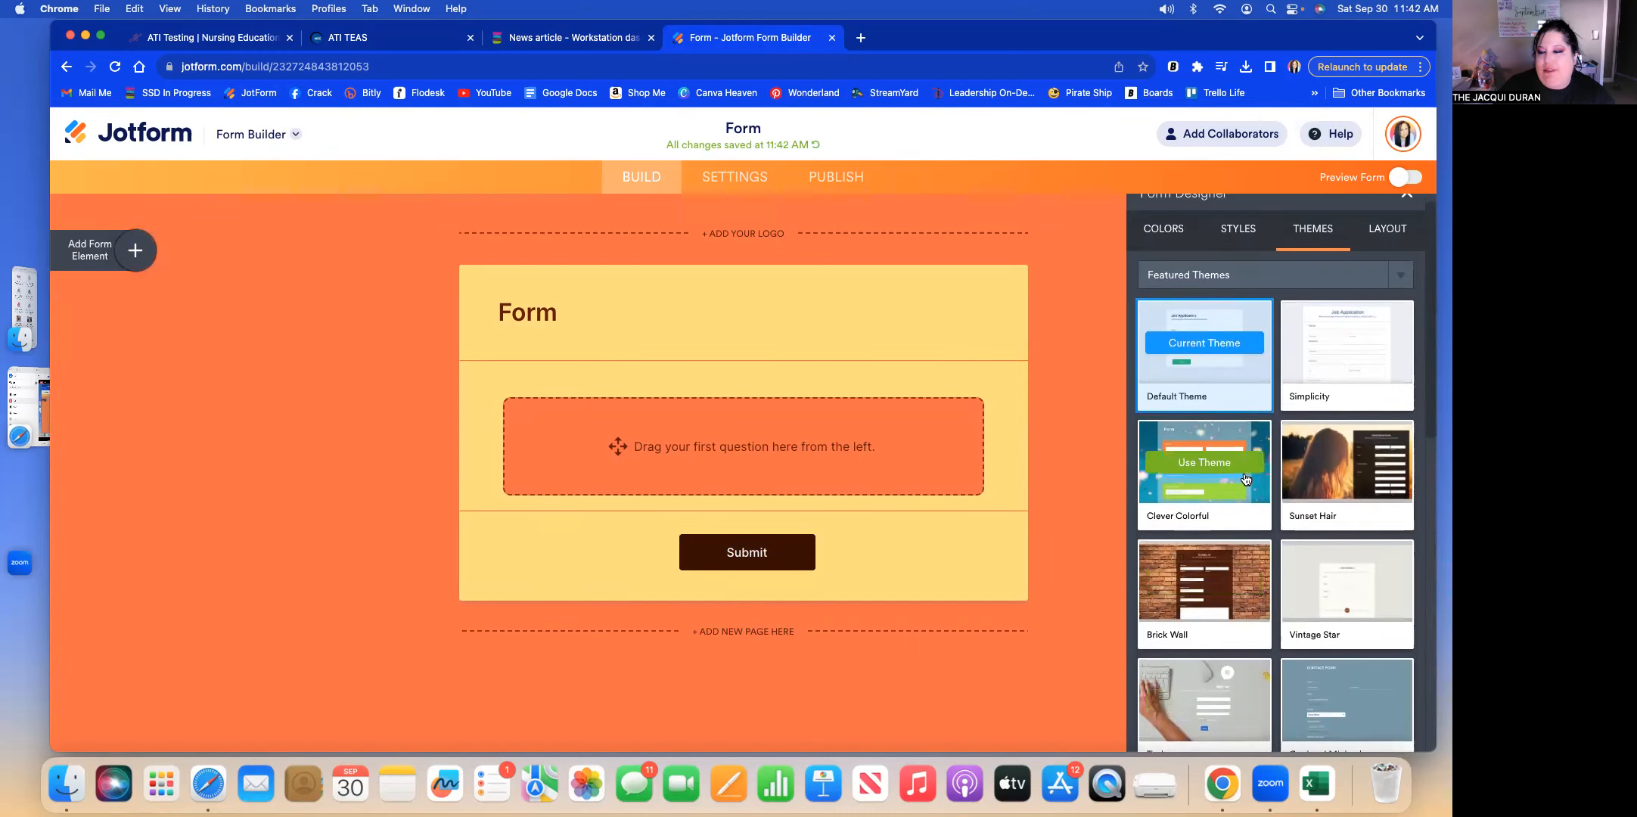
{"action": "scroll", "coordinate": [1244, 478], "scroll_direction": "down", "scroll_amount": 3}
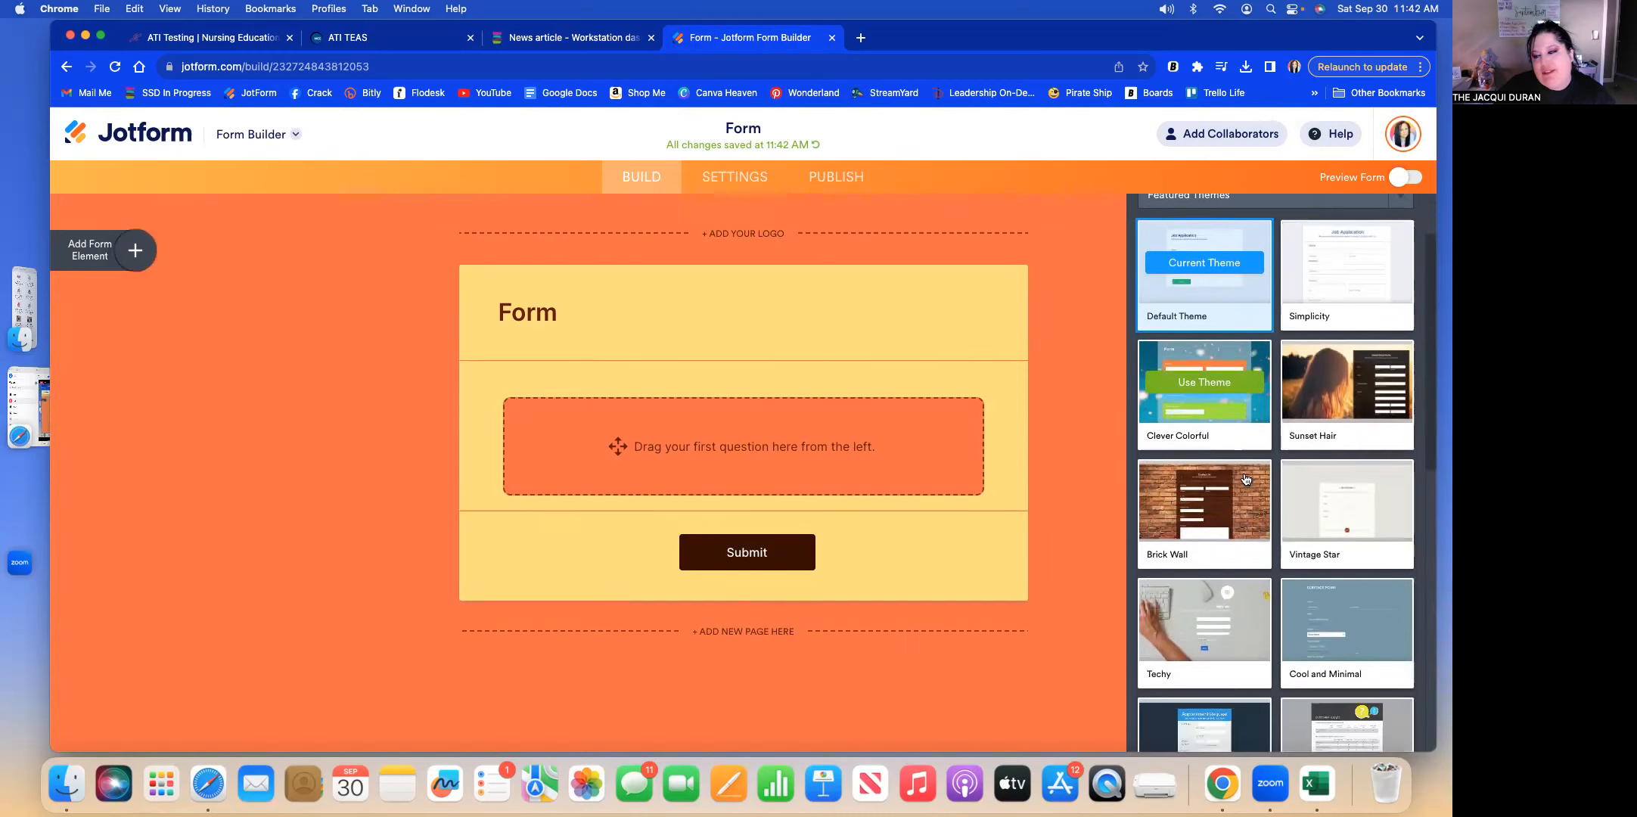
{"action": "scroll", "coordinate": [1246, 479], "scroll_direction": "down", "scroll_amount": 6}
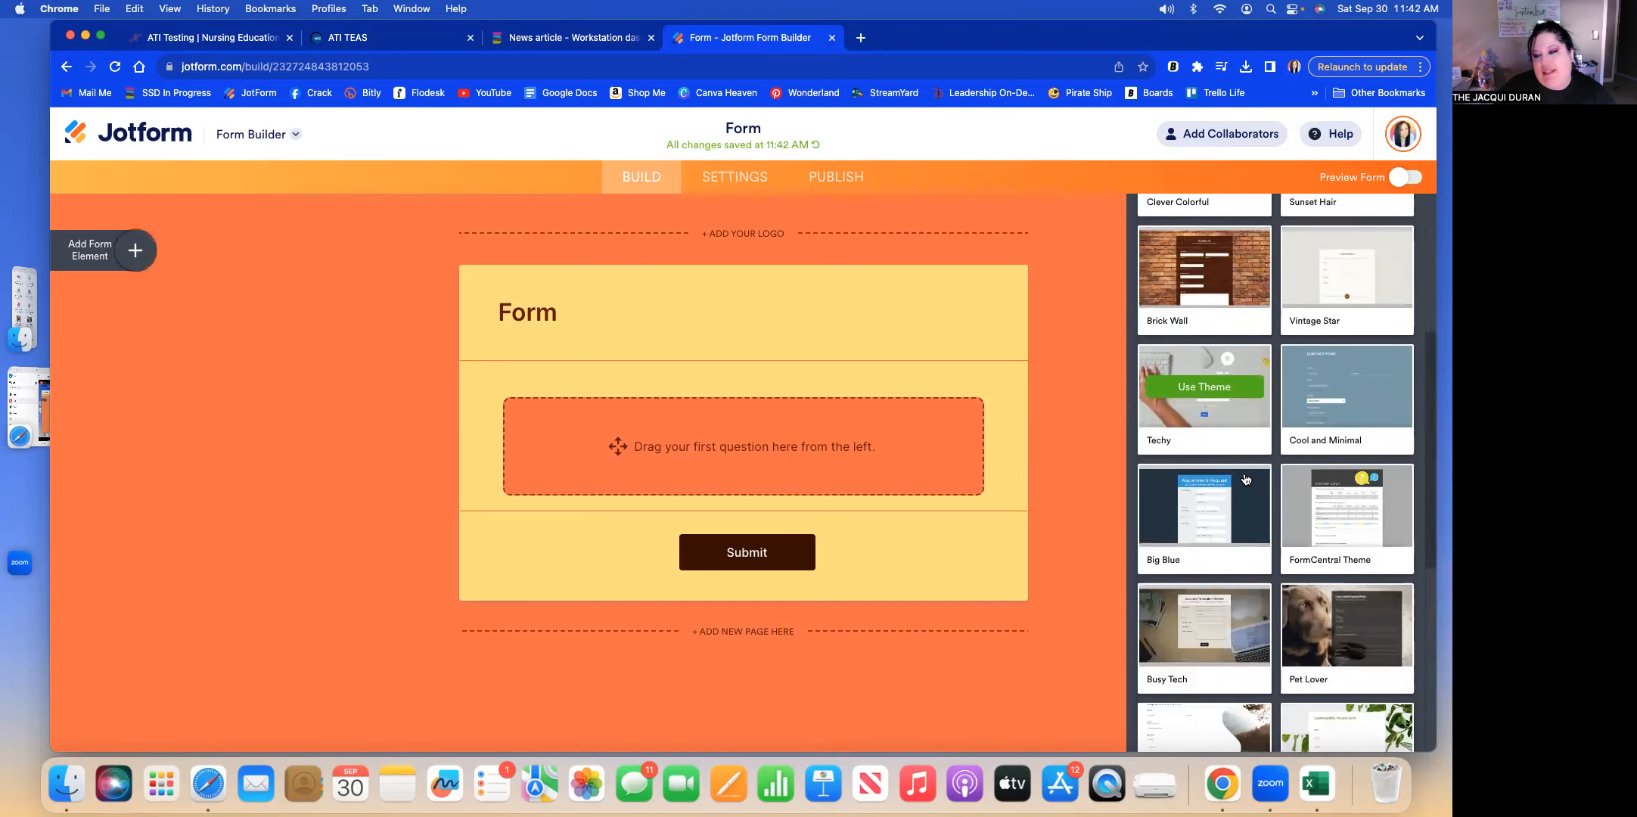
{"action": "scroll", "coordinate": [1246, 478], "scroll_direction": "down", "scroll_amount": 9}
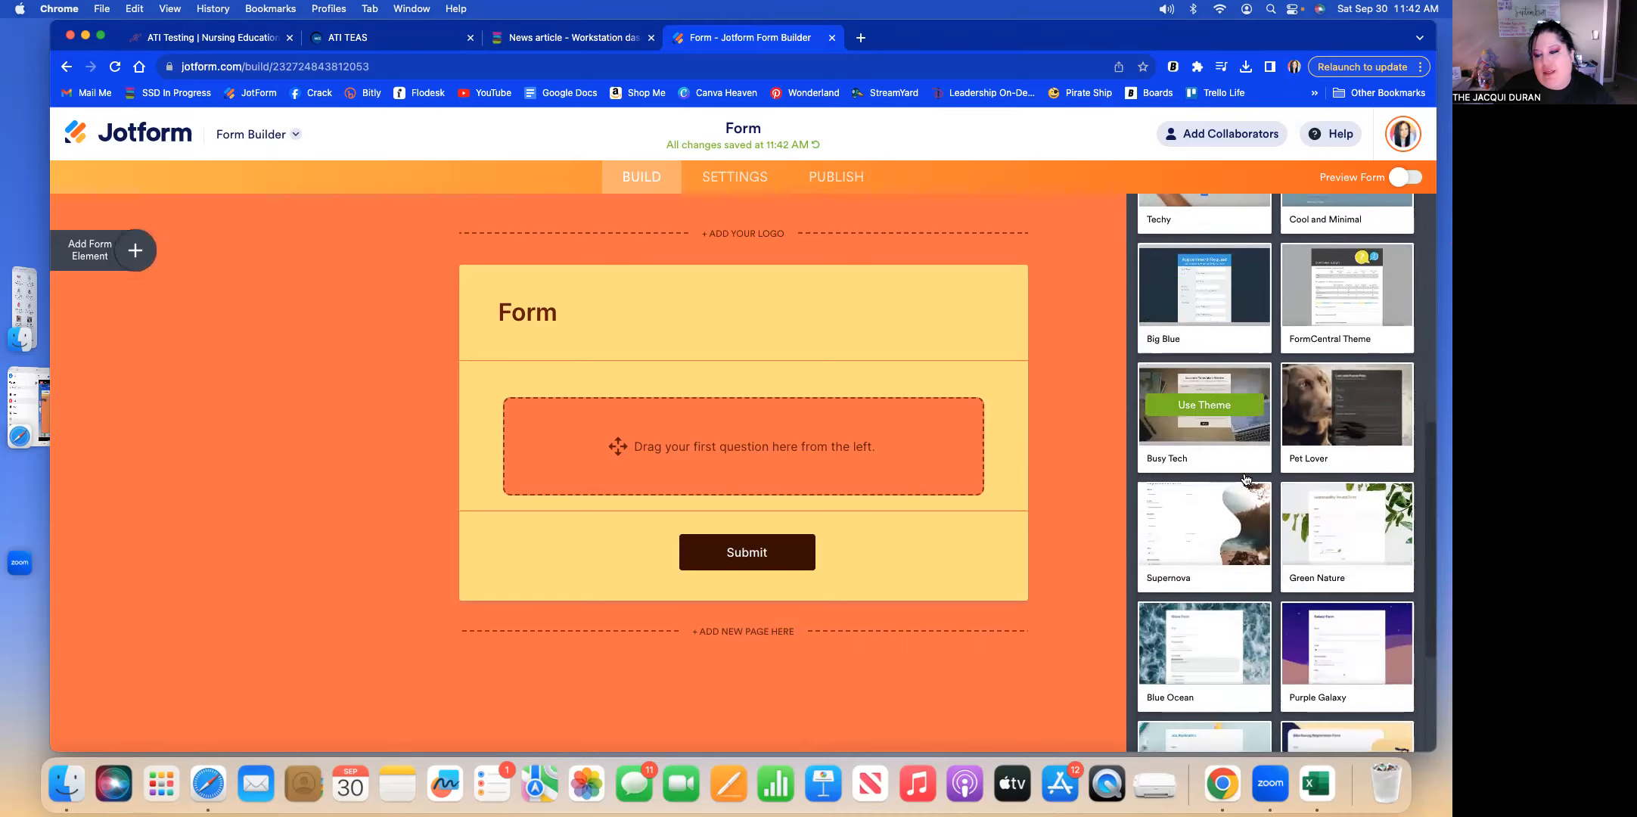
{"action": "left_click", "coordinate": [1233, 444]}
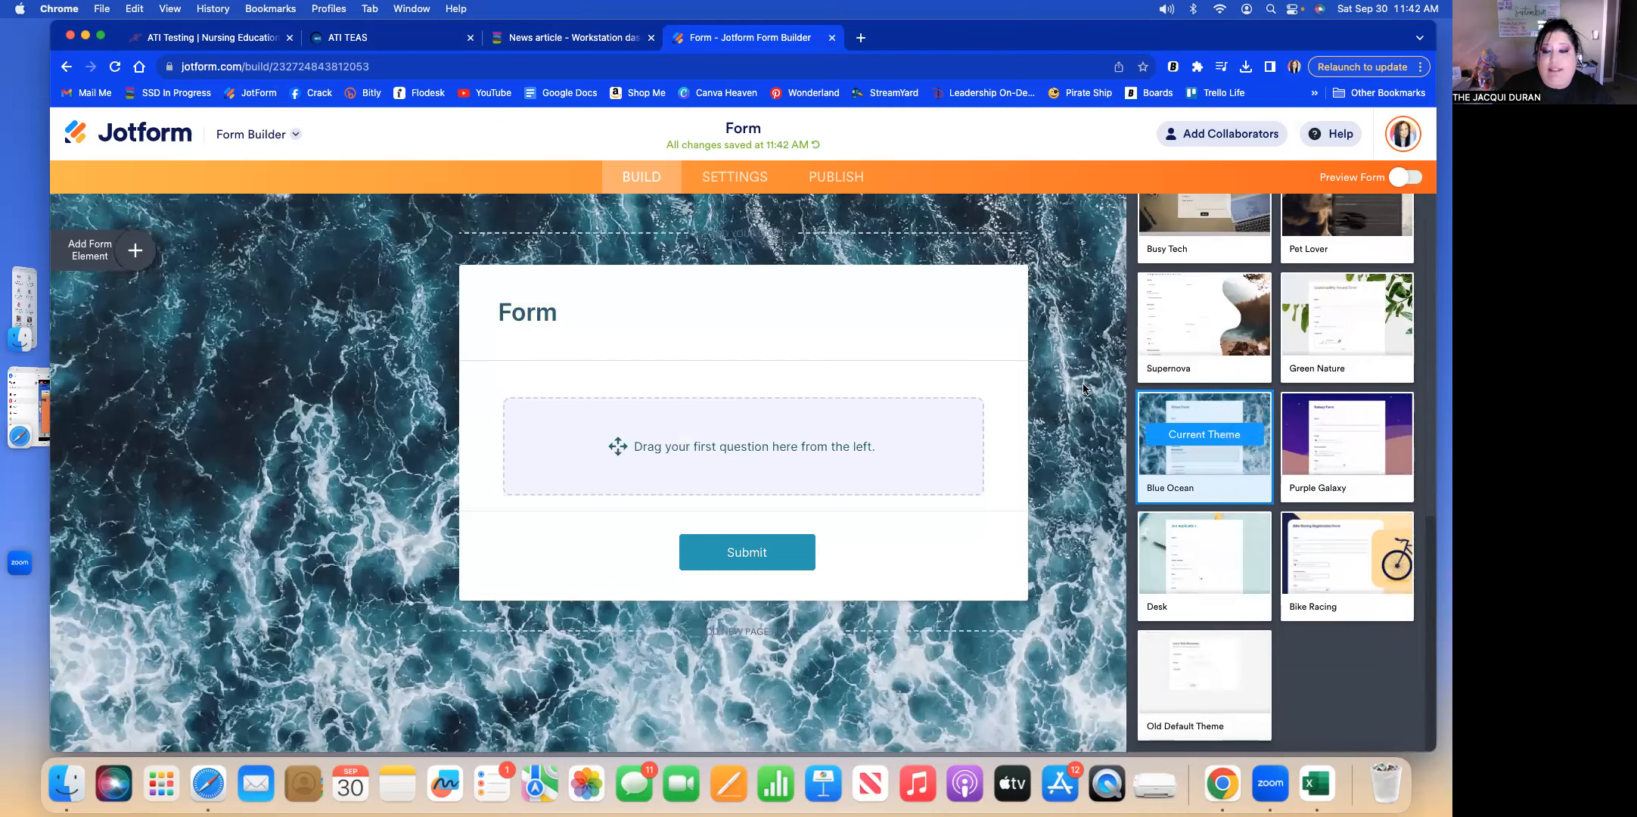
Replace the theme's ocean page image with the SCENT-WaxCollection PNG uploaded from the Downloads folder.
{"action": "scroll", "coordinate": [1218, 371], "scroll_direction": "up", "scroll_amount": 10}
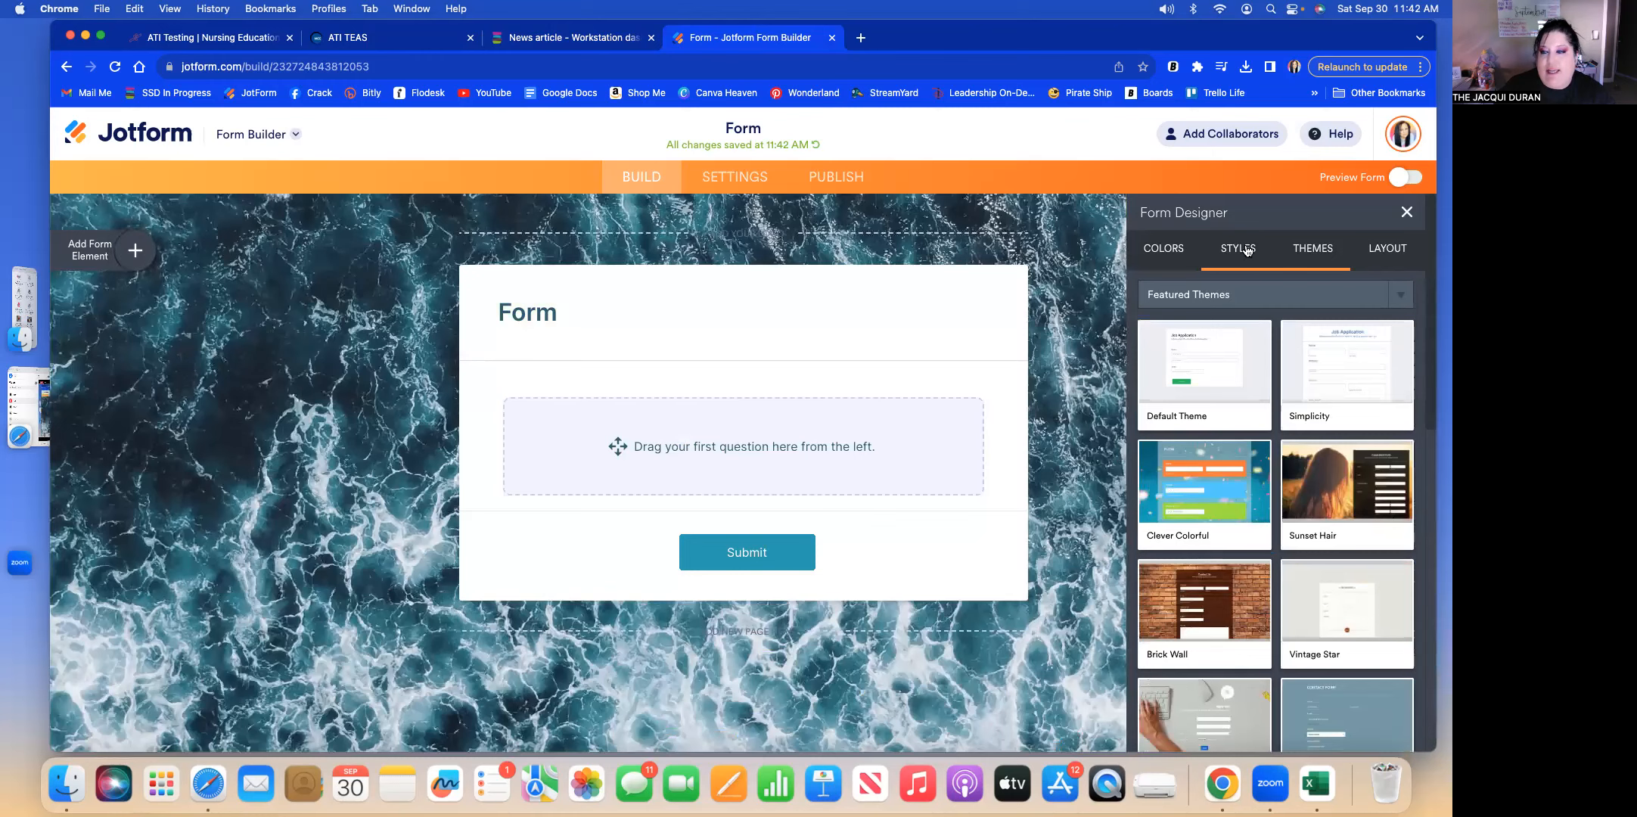
{"action": "left_click", "coordinate": [1168, 251]}
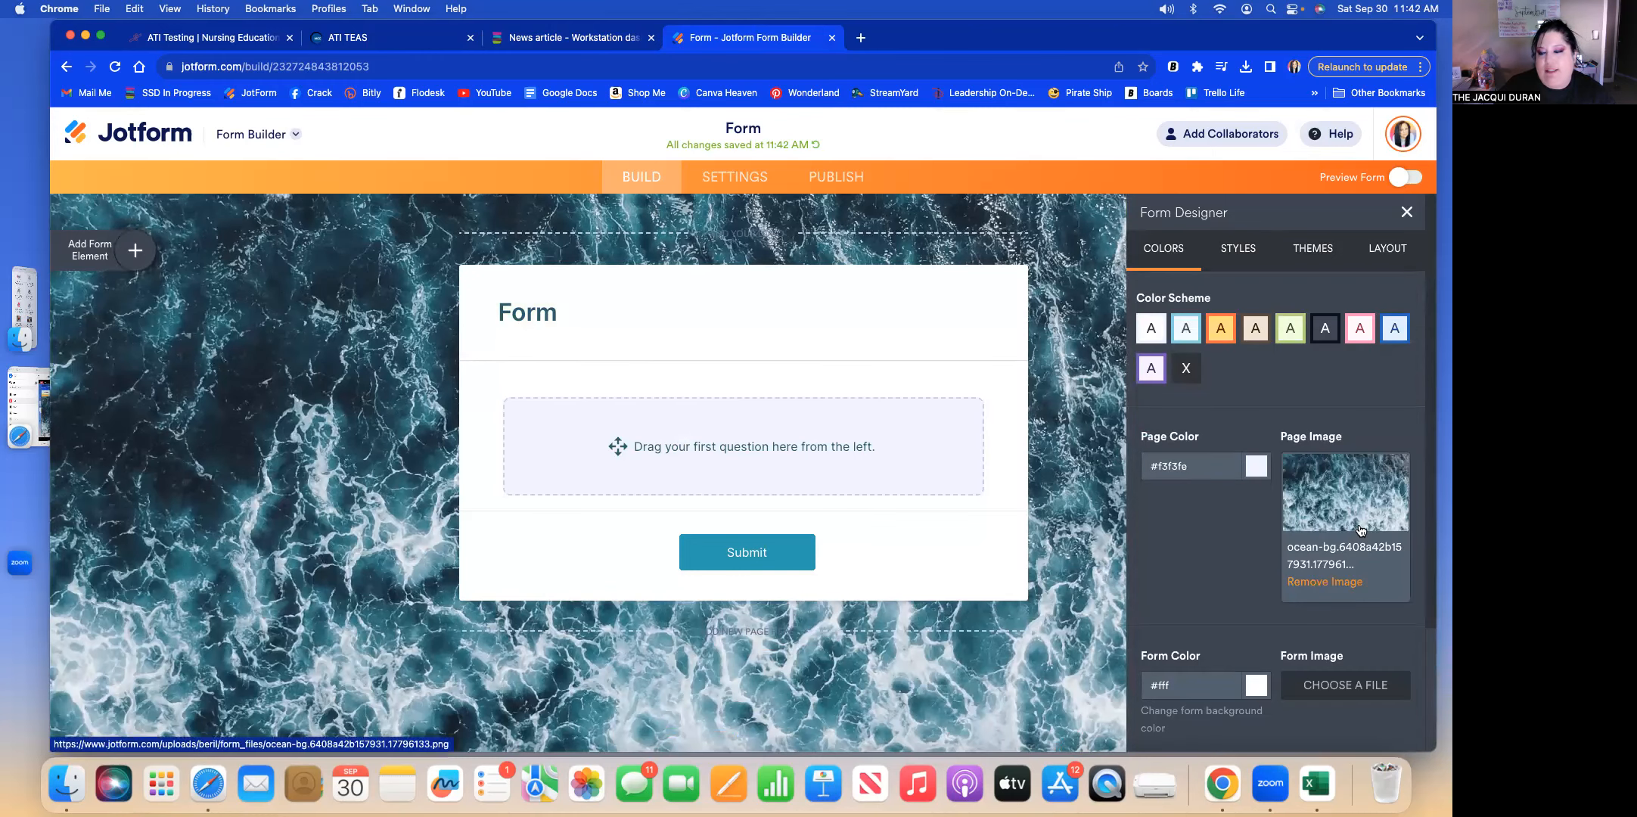
{"action": "left_click", "coordinate": [1338, 588]}
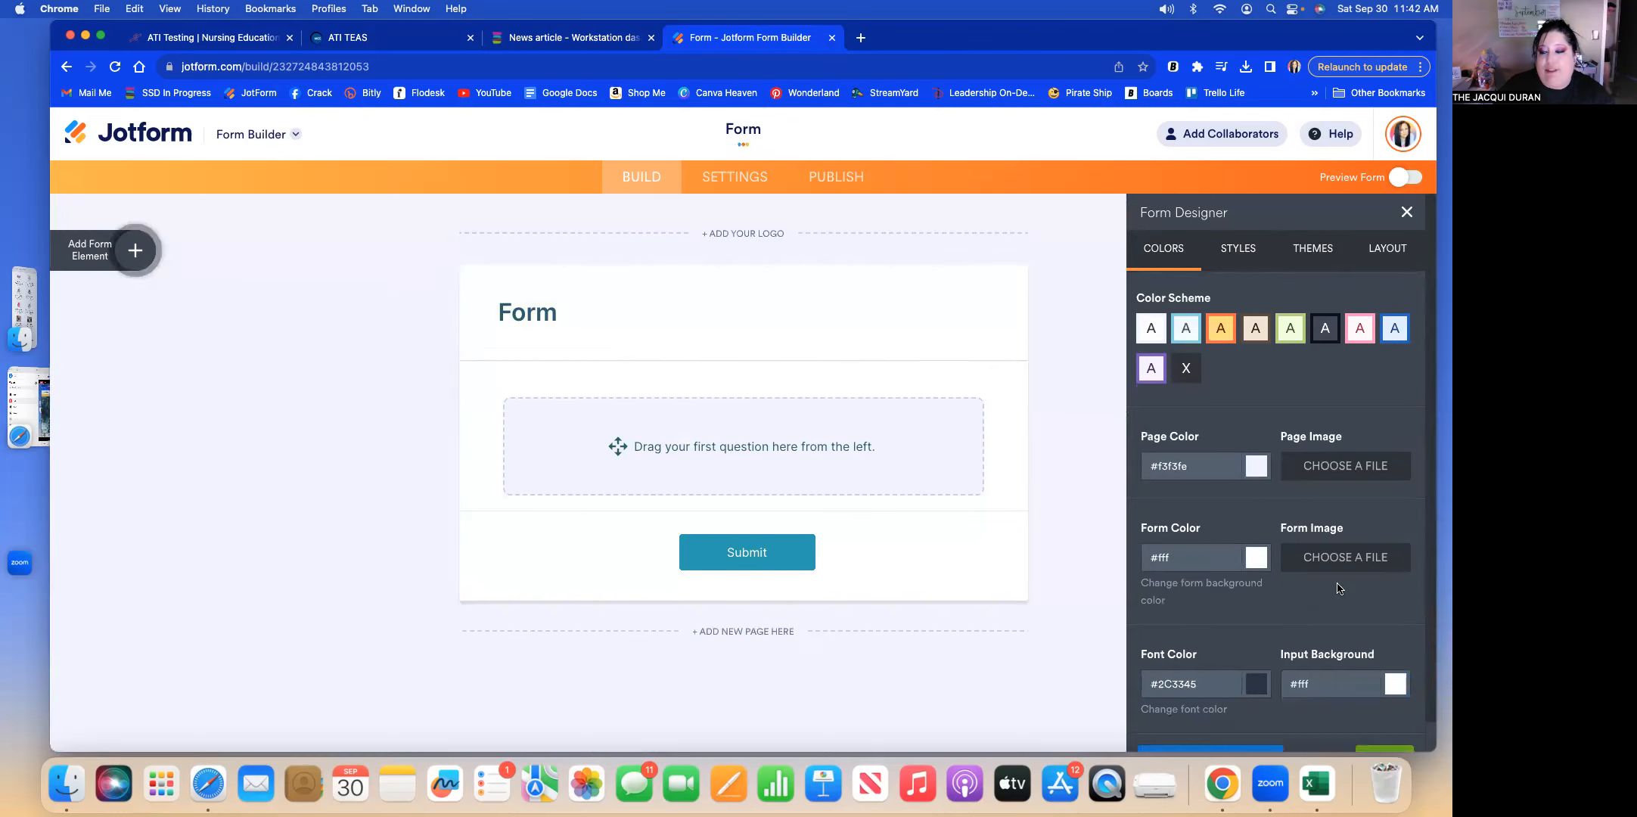
{"action": "left_click", "coordinate": [1343, 467]}
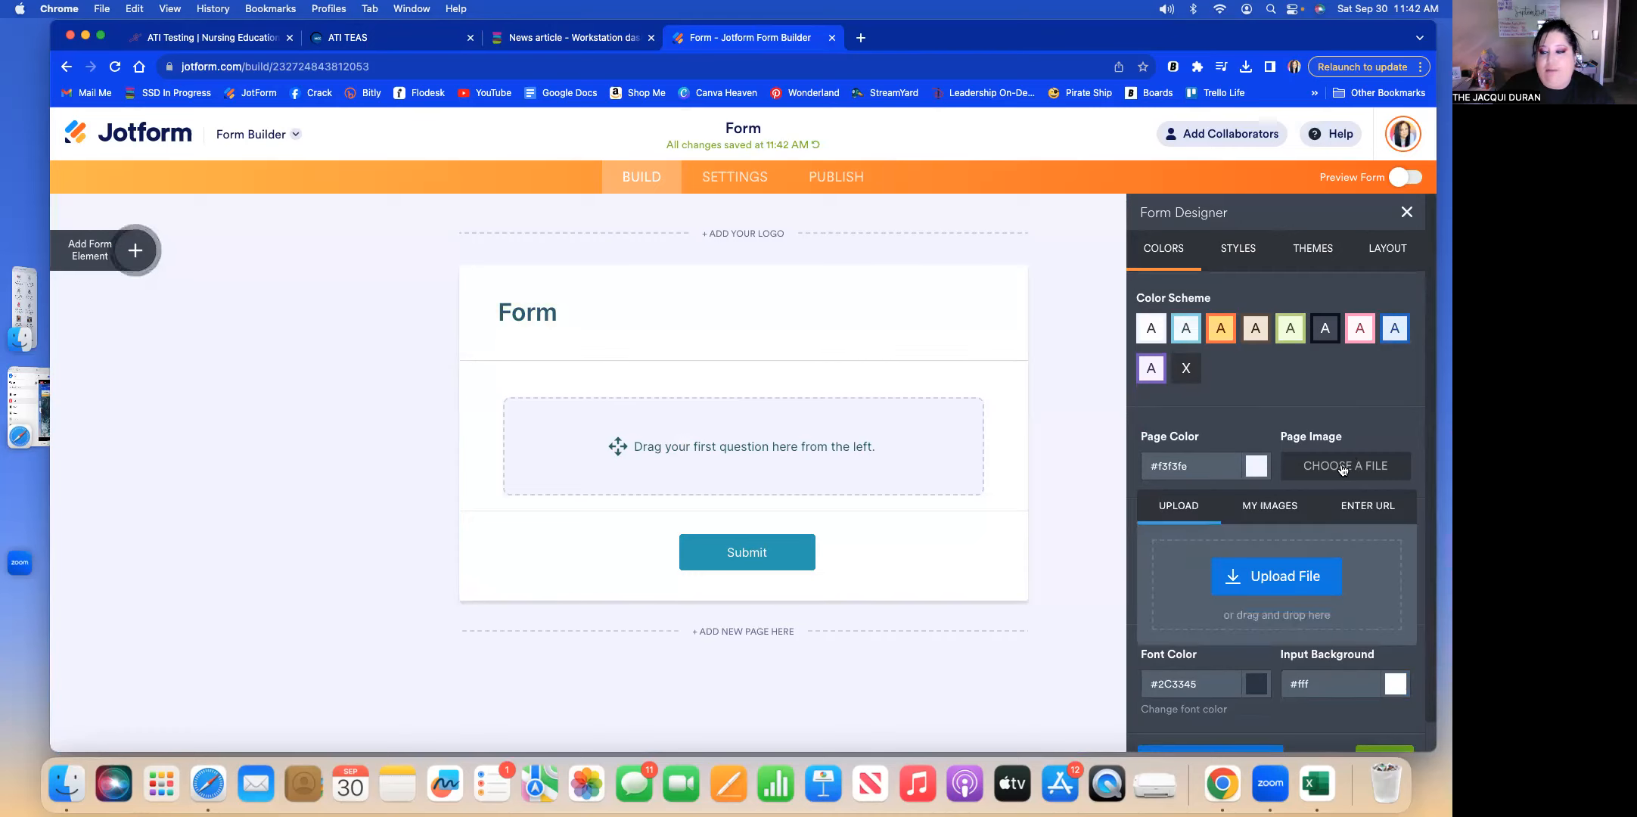
{"action": "left_click", "coordinate": [1271, 572]}
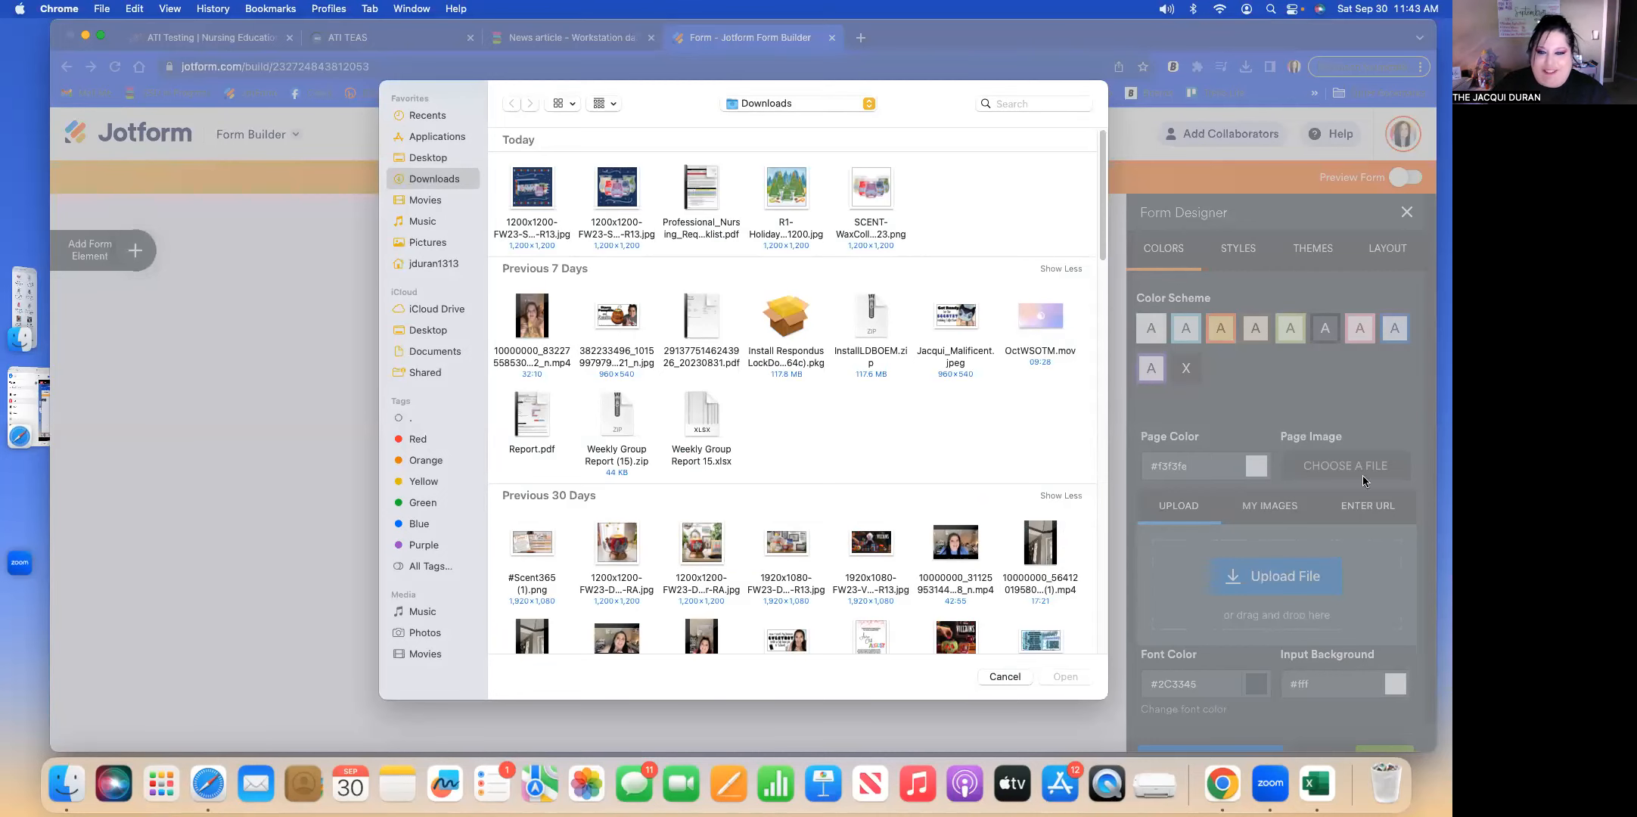
{"action": "left_click", "coordinate": [872, 223]}
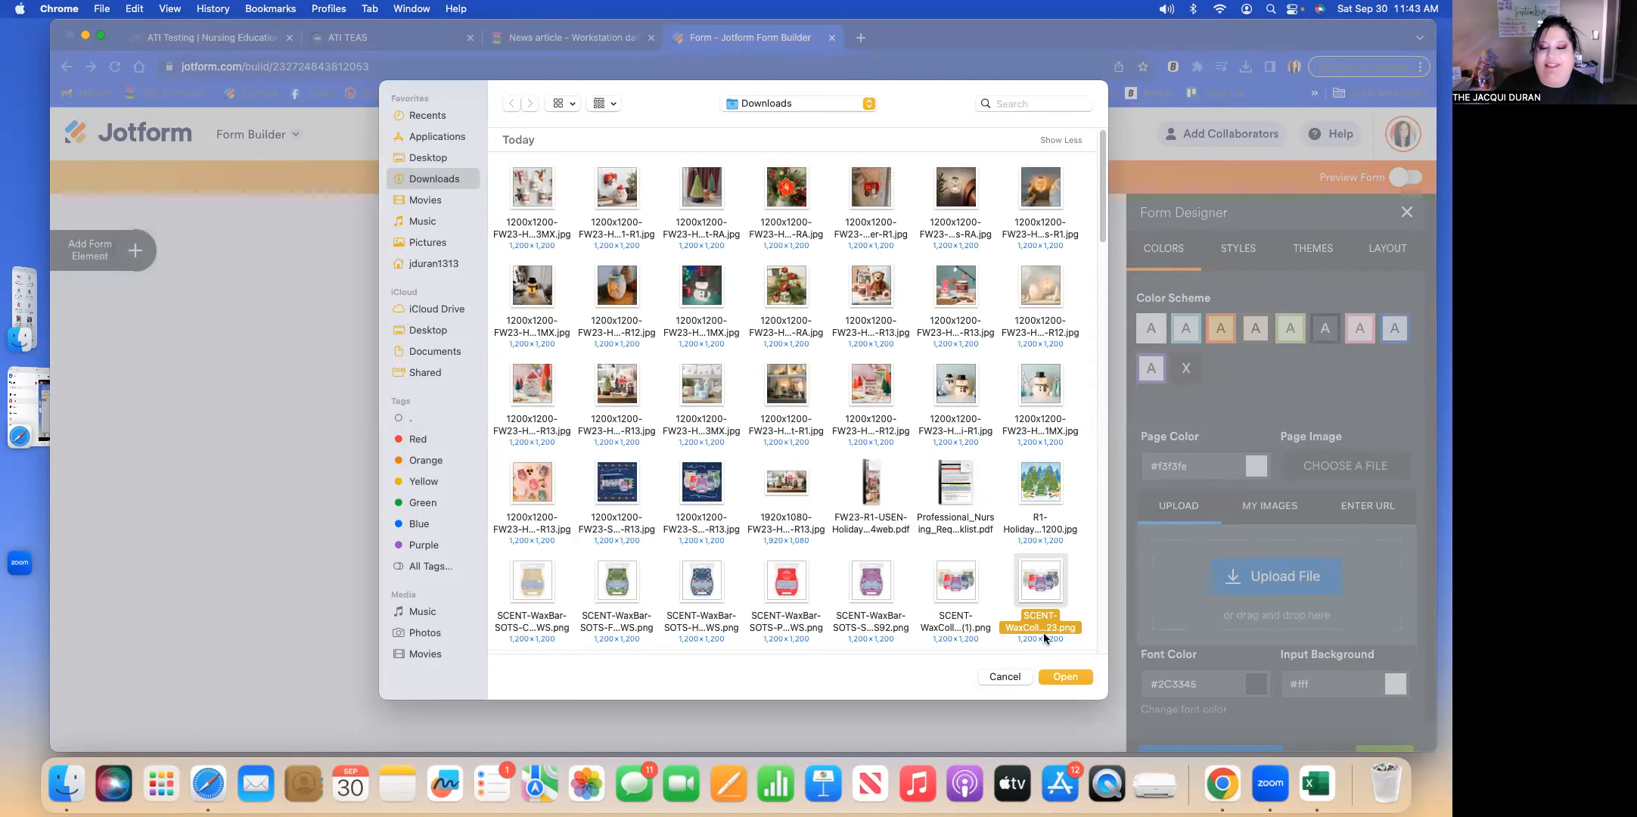
{"action": "left_click", "coordinate": [1063, 676]}
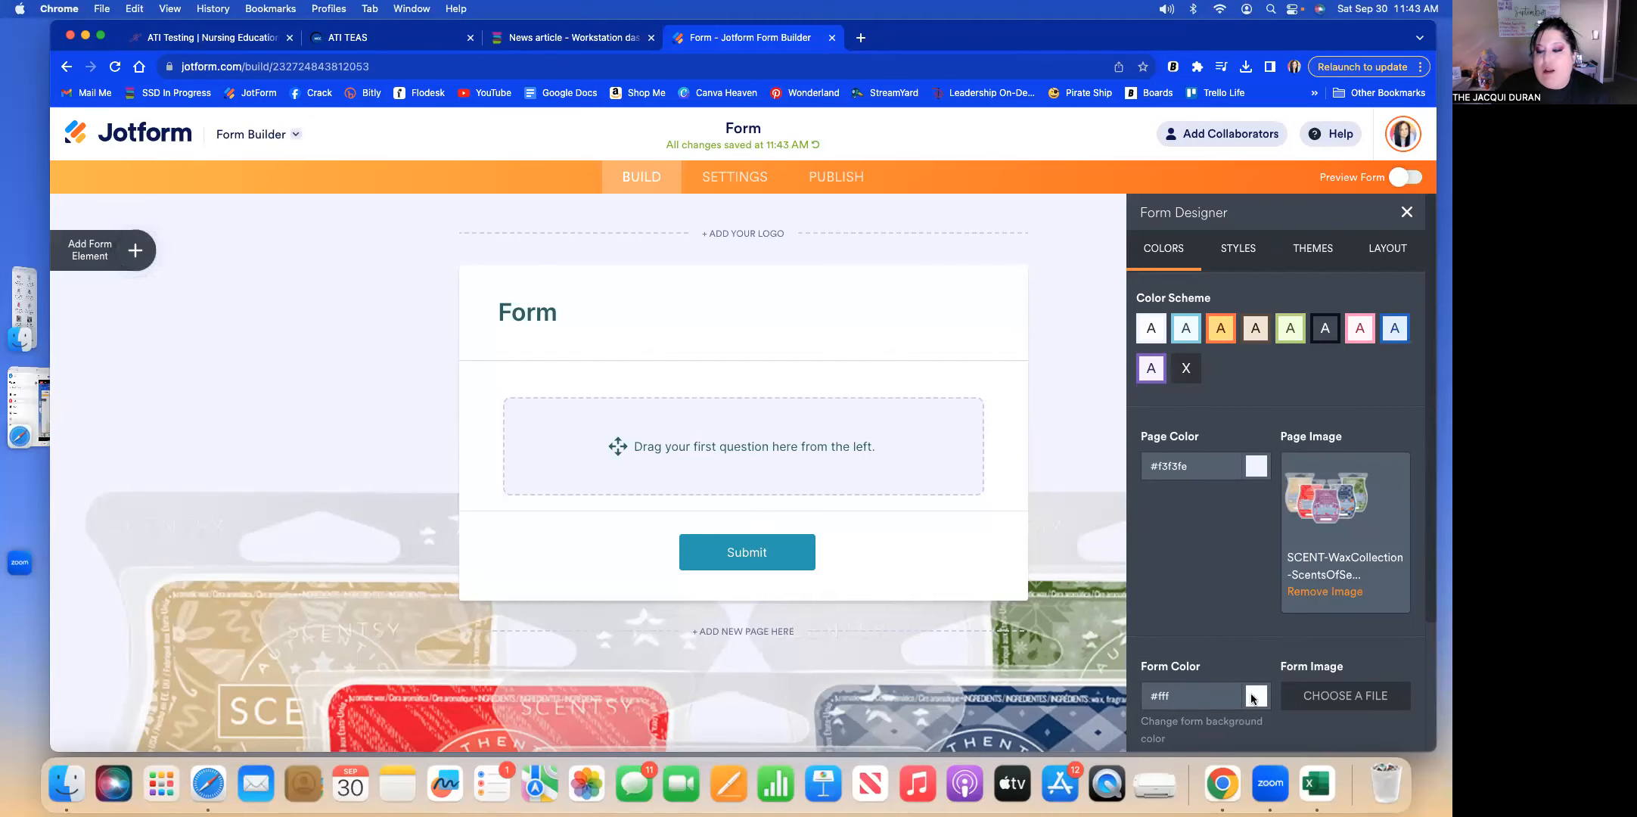
Set the form background color to light pink #F0A5A5 and lower its opacity to 48.
{"action": "left_click", "coordinate": [1197, 700]}
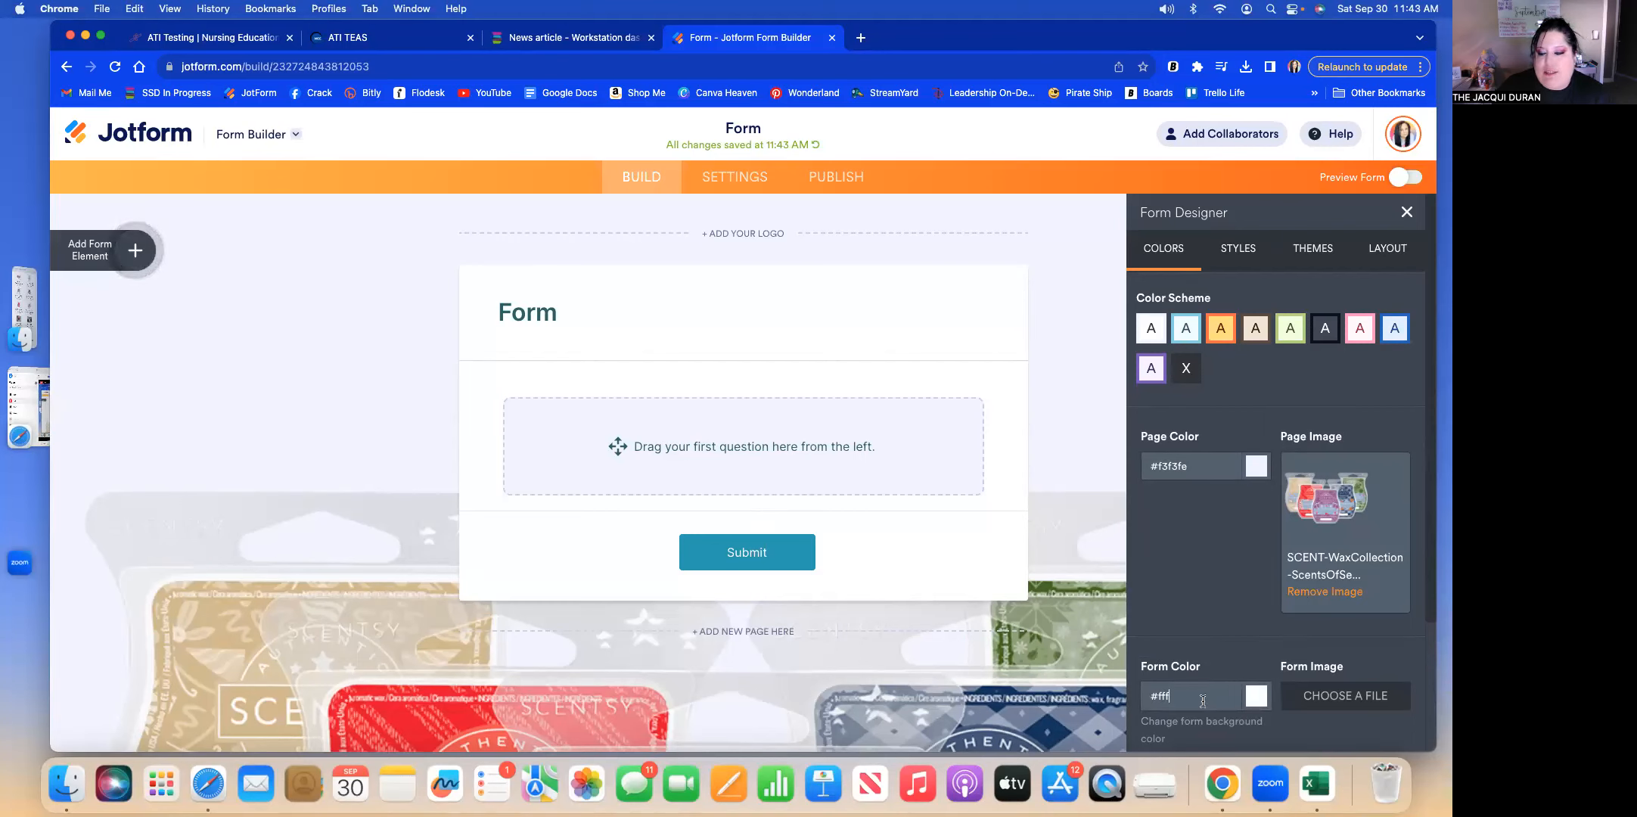
{"action": "left_click", "coordinate": [1195, 697]}
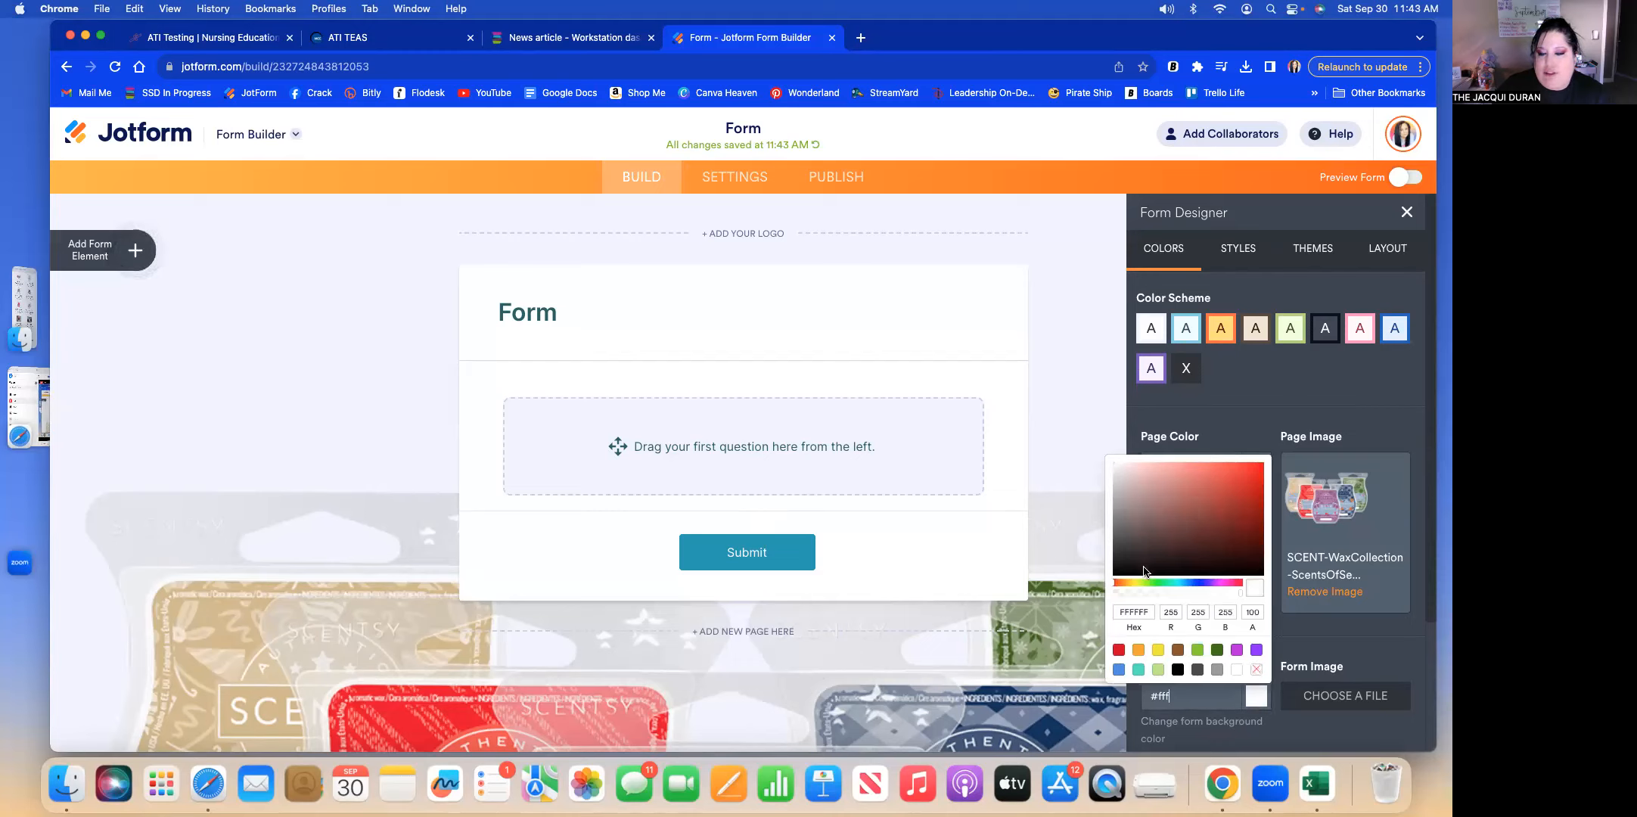
{"action": "left_click", "coordinate": [1173, 472]}
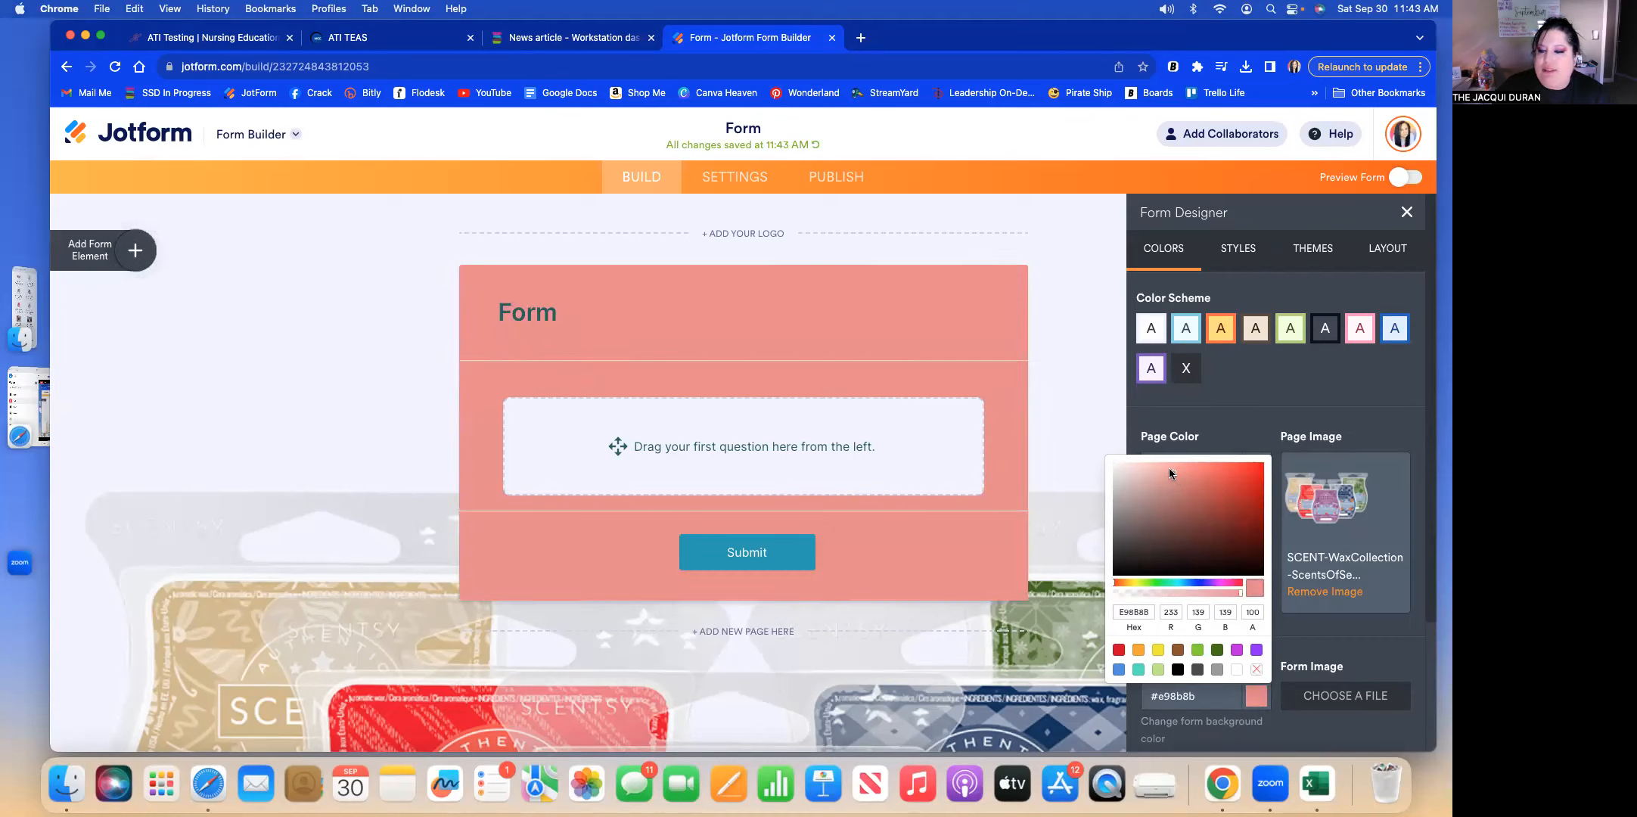
{"action": "left_click", "coordinate": [1160, 470]}
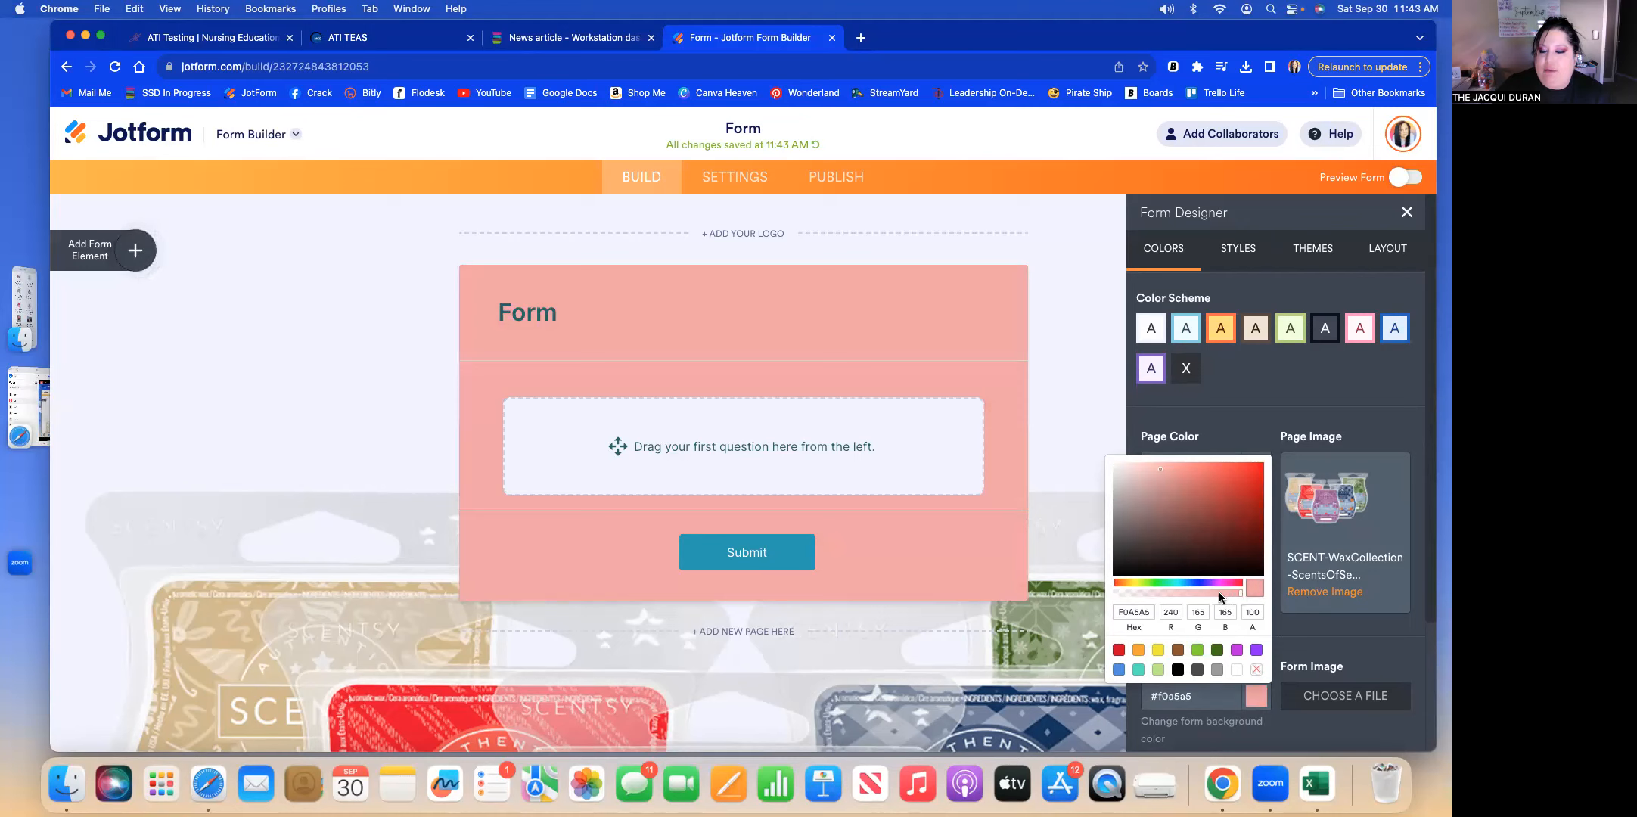
{"action": "left_click", "coordinate": [1188, 593]}
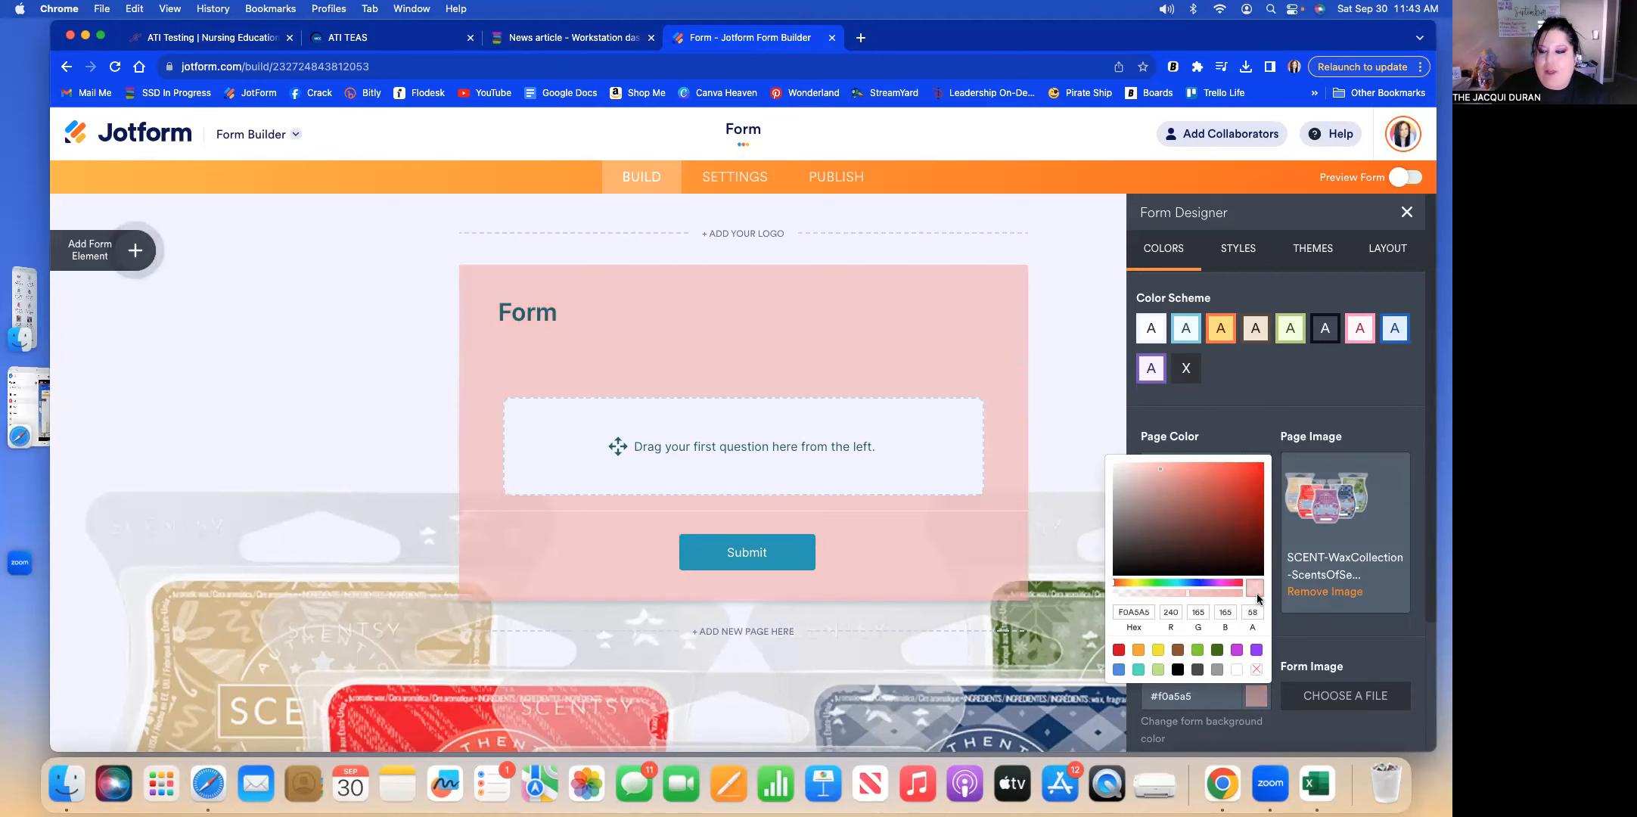
{"action": "left_click", "coordinate": [1177, 594]}
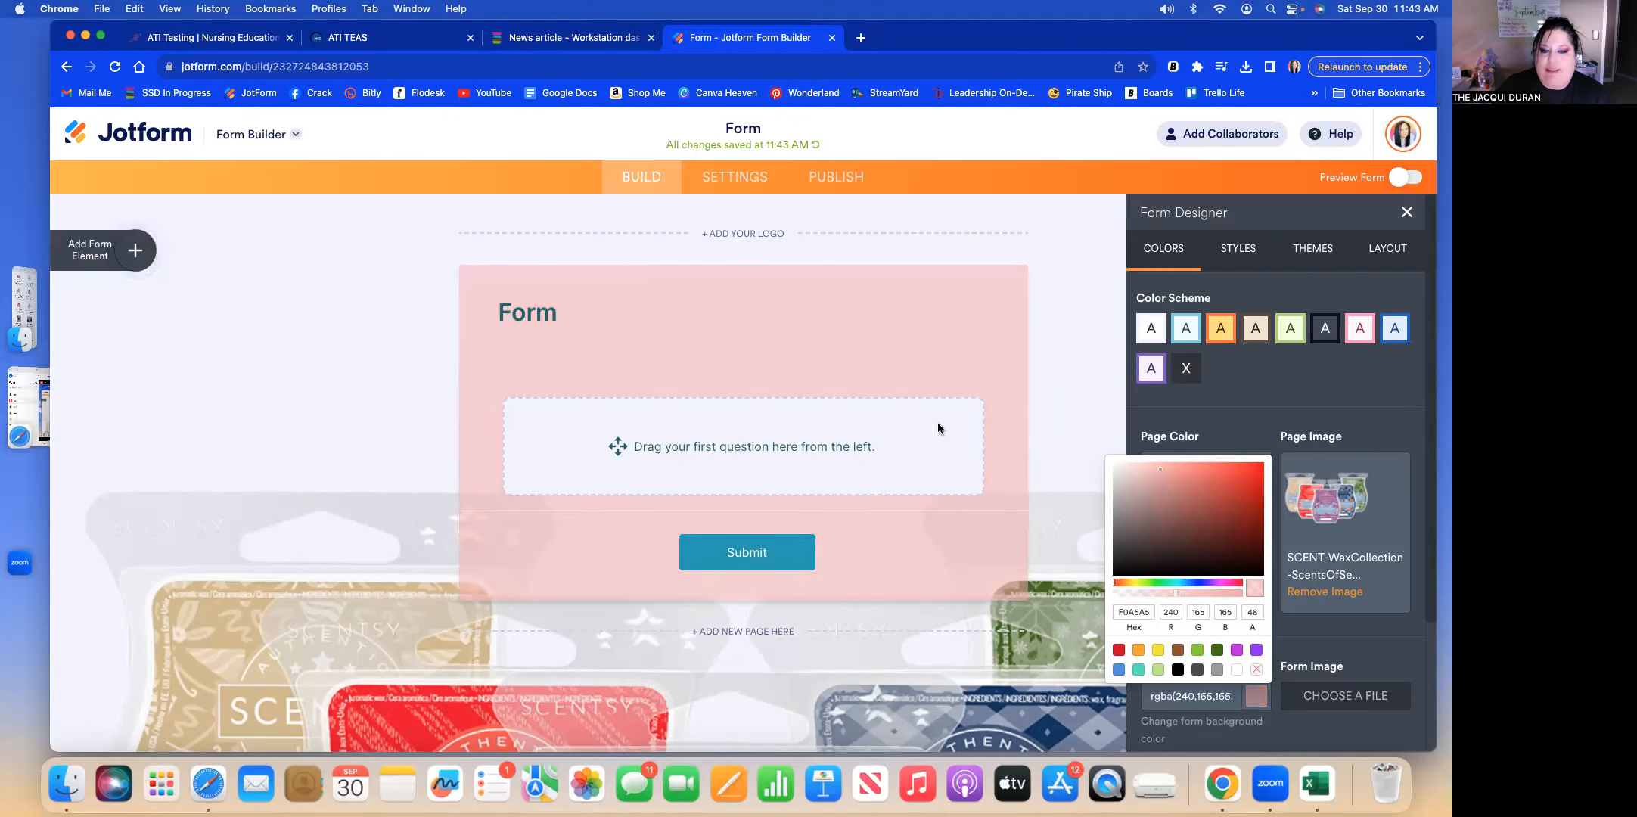
{"action": "left_click", "coordinate": [1319, 394]}
Set the form's font color to black, #000000.
{"action": "scroll", "coordinate": [1218, 530], "scroll_direction": "down", "scroll_amount": 3}
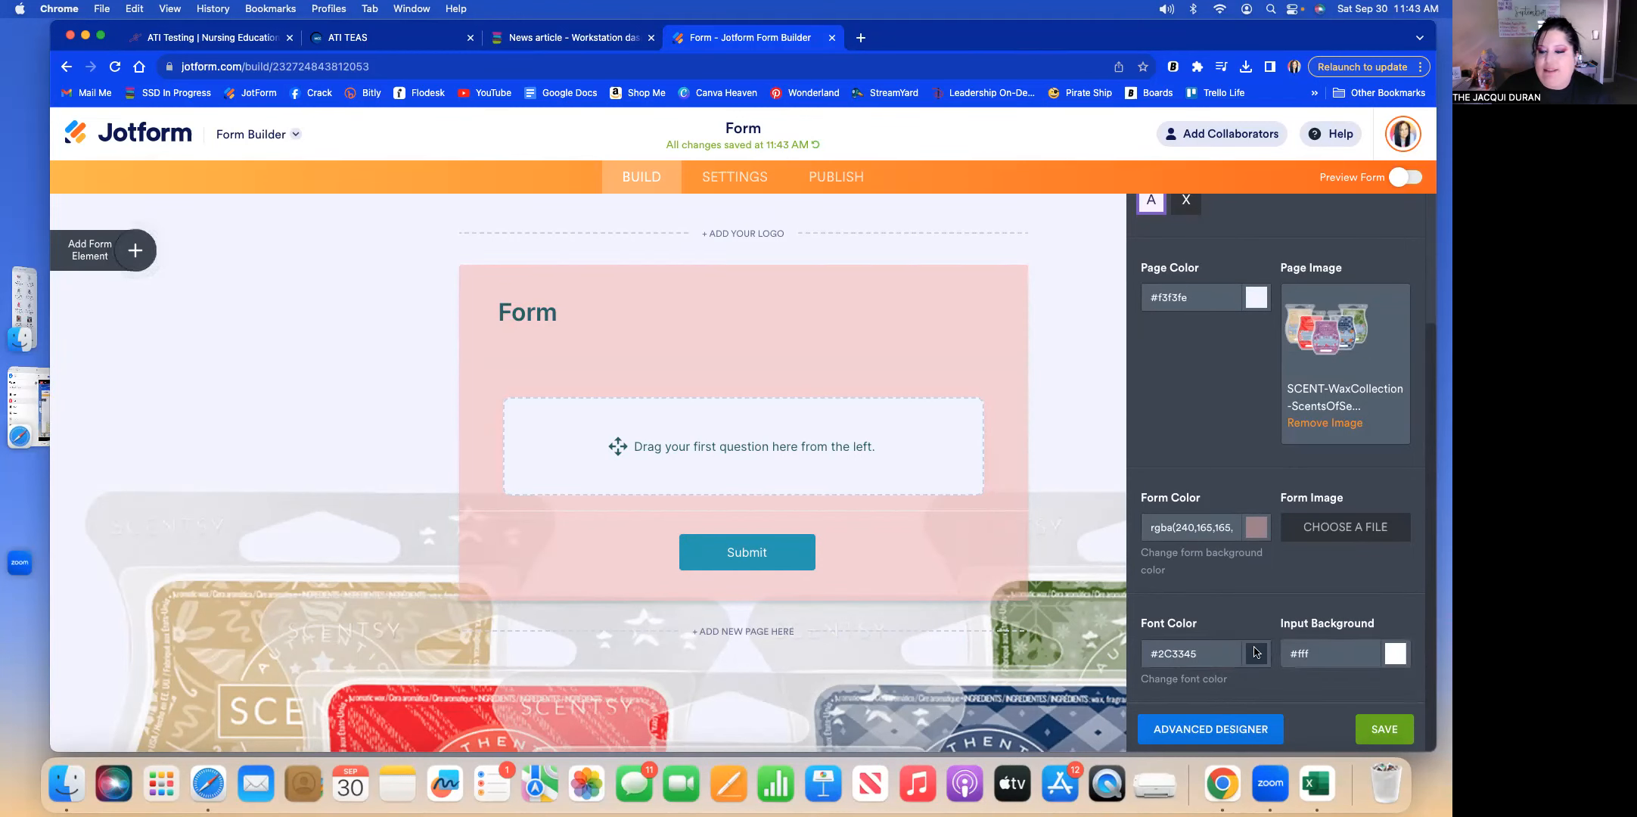
{"action": "left_click", "coordinate": [1233, 658]}
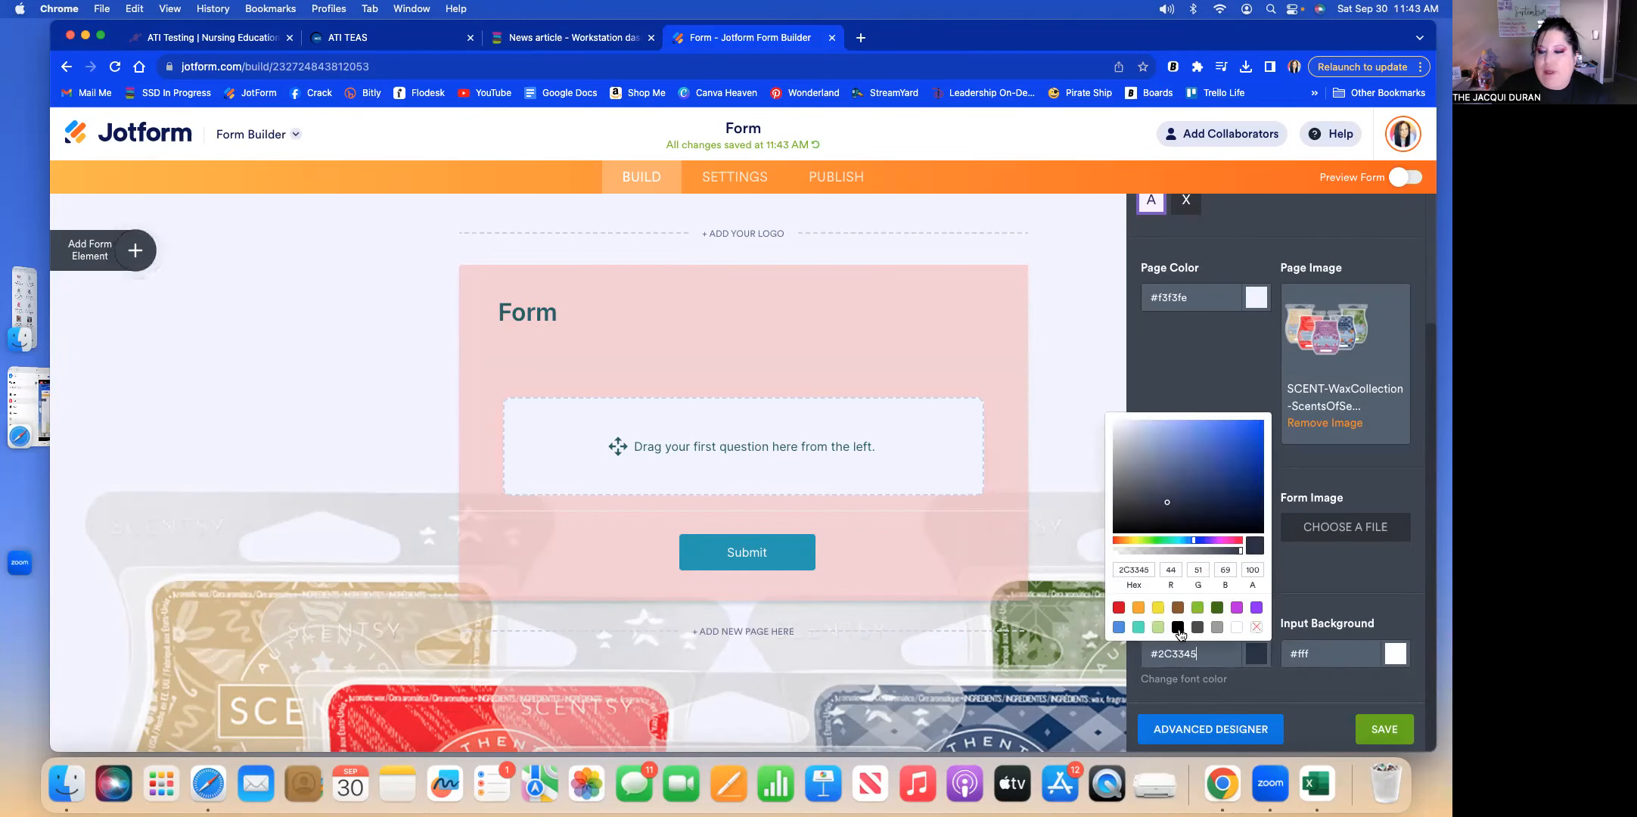
{"action": "left_click", "coordinate": [1178, 628]}
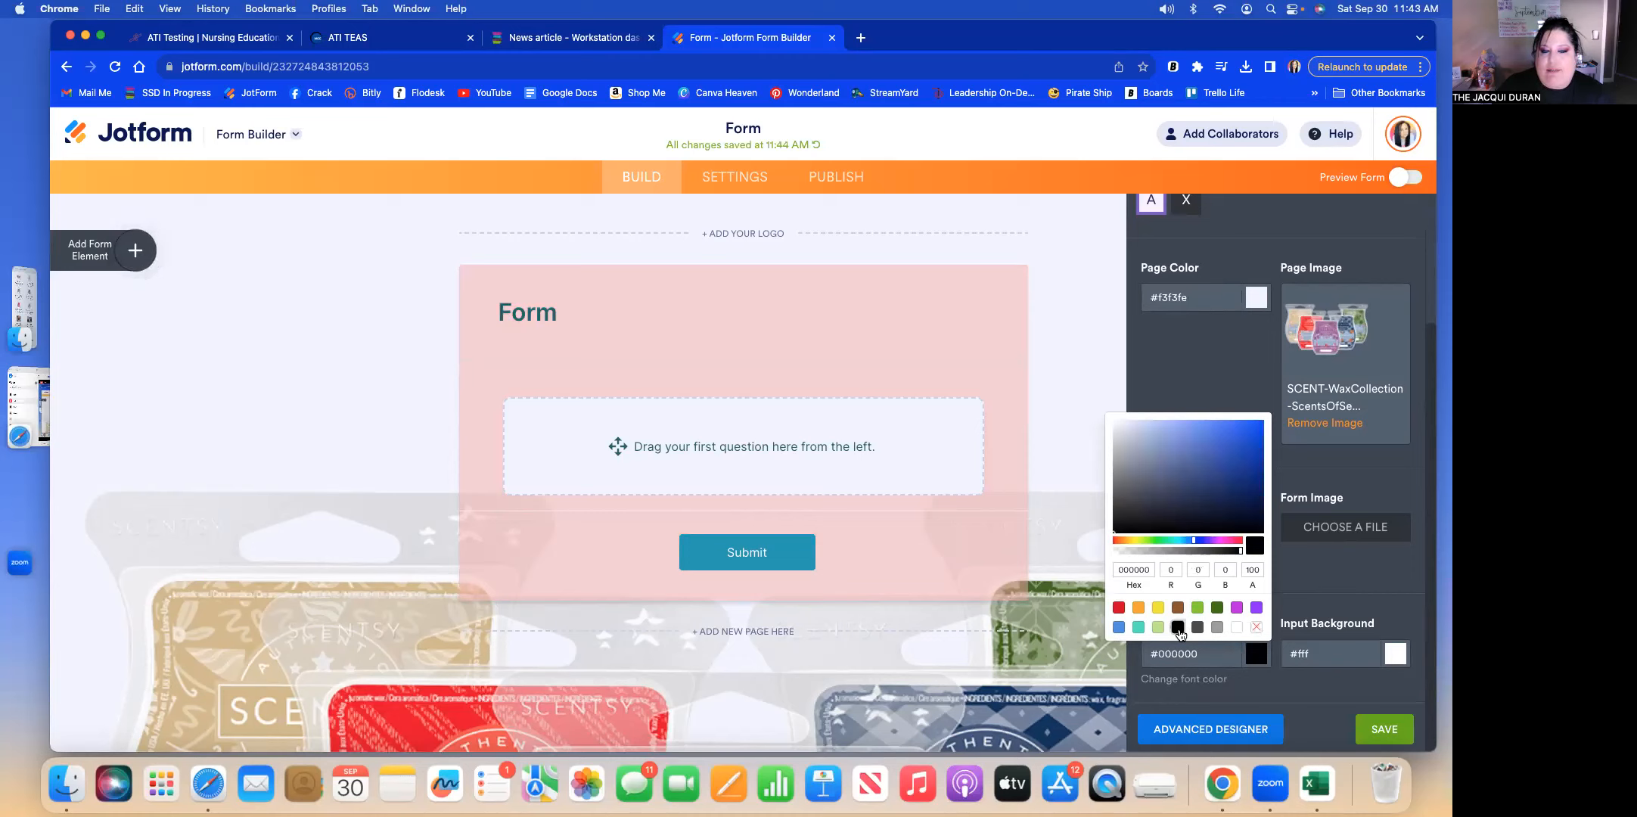
{"action": "left_click", "coordinate": [1300, 582]}
Browse the available form fonts and set the form's font to Slackey.
{"action": "scroll", "coordinate": [1267, 618], "scroll_direction": "up", "scroll_amount": 3}
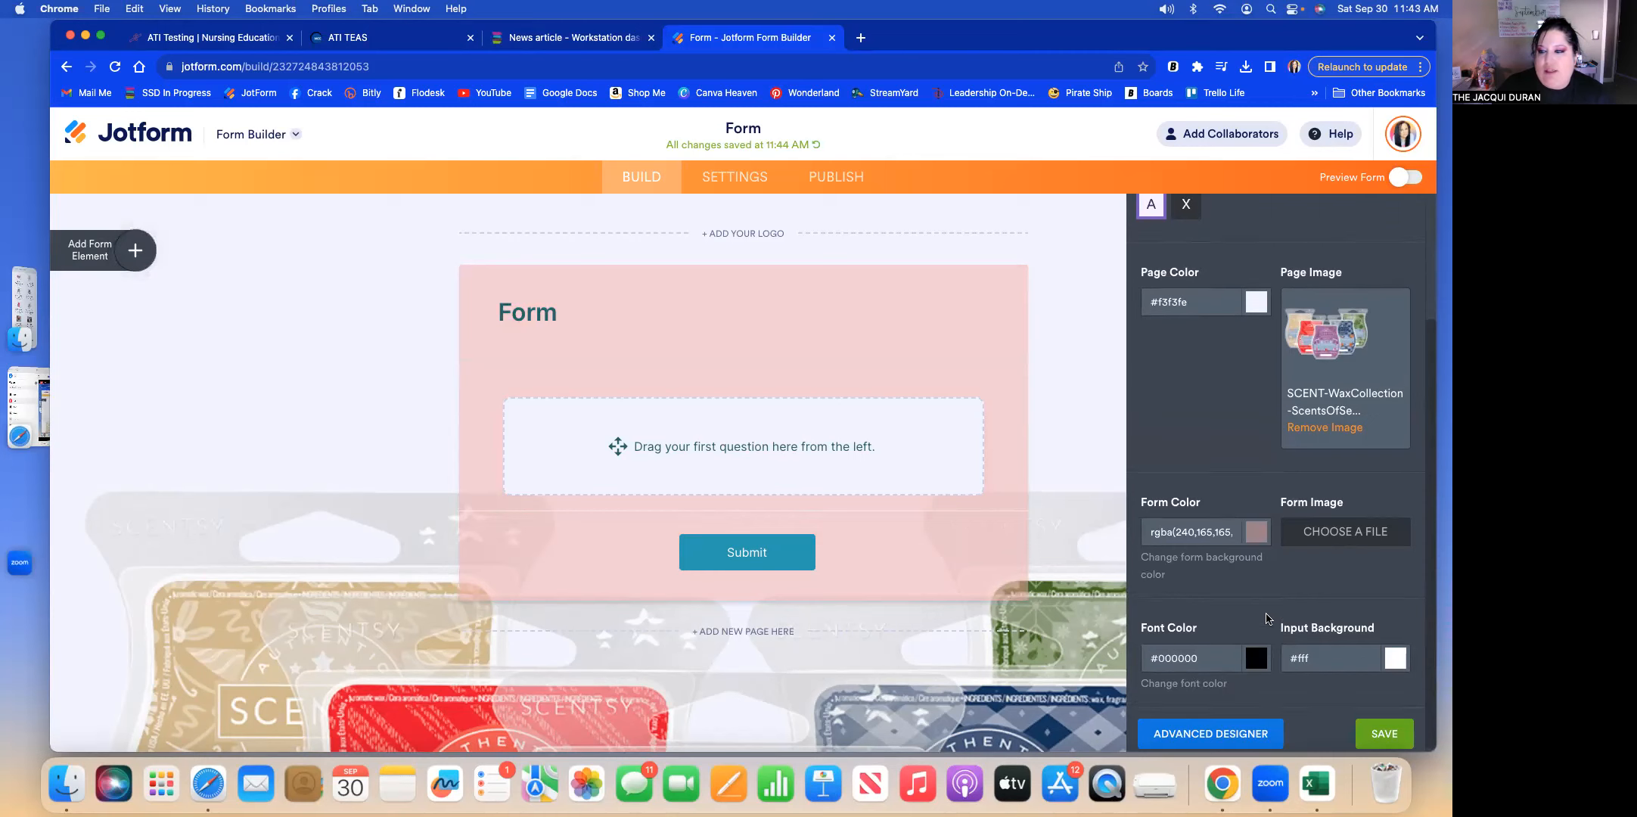
{"action": "left_click", "coordinate": [1255, 260]}
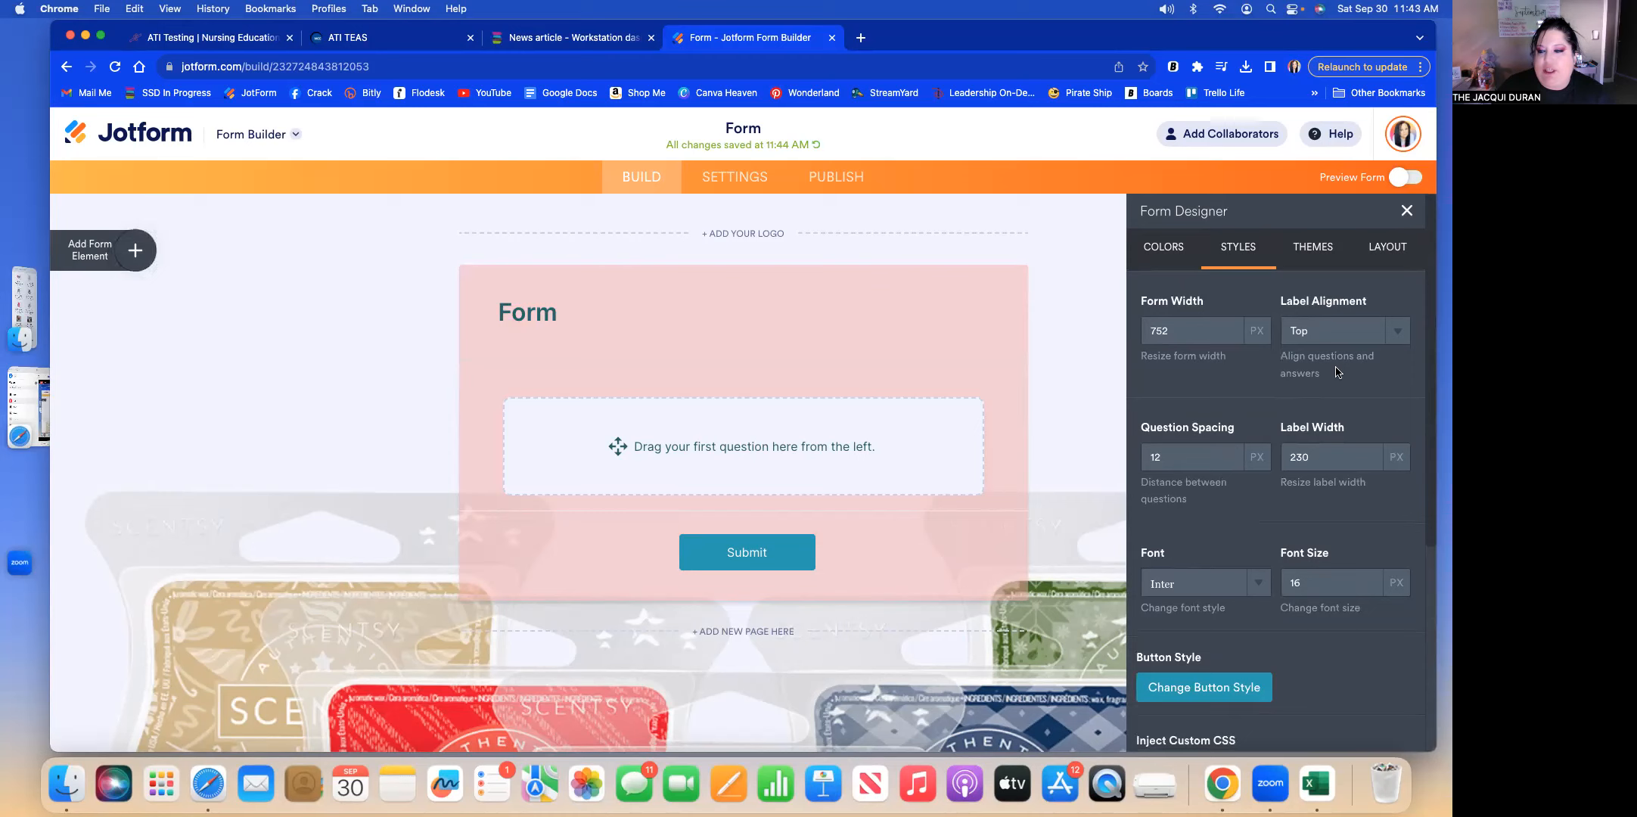
{"action": "scroll", "coordinate": [1262, 529], "scroll_direction": "down", "scroll_amount": 2}
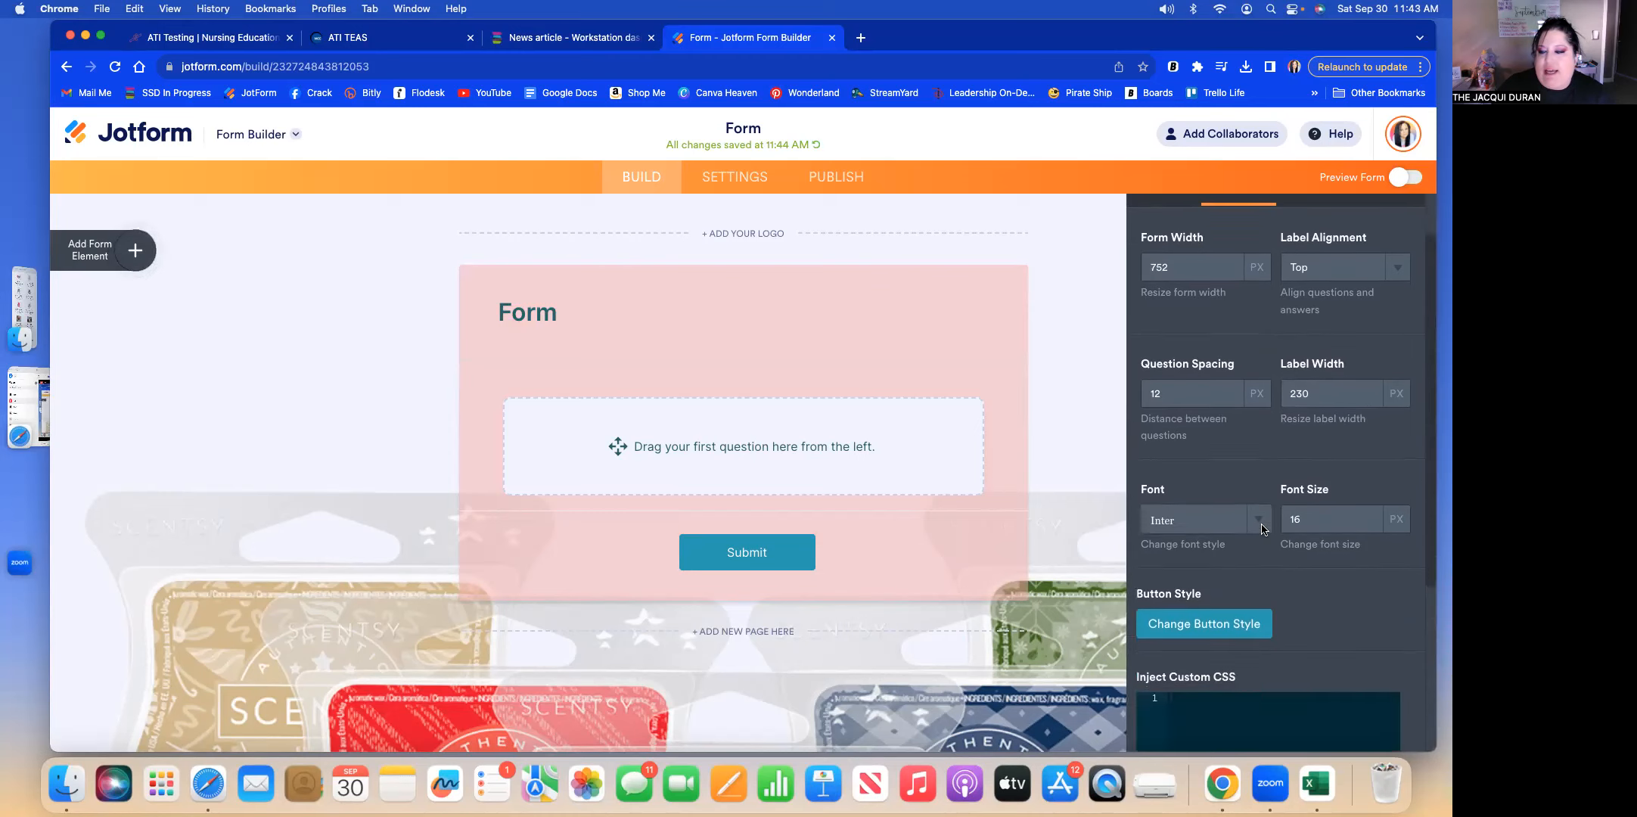
{"action": "scroll", "coordinate": [1262, 529], "scroll_direction": "down", "scroll_amount": 1}
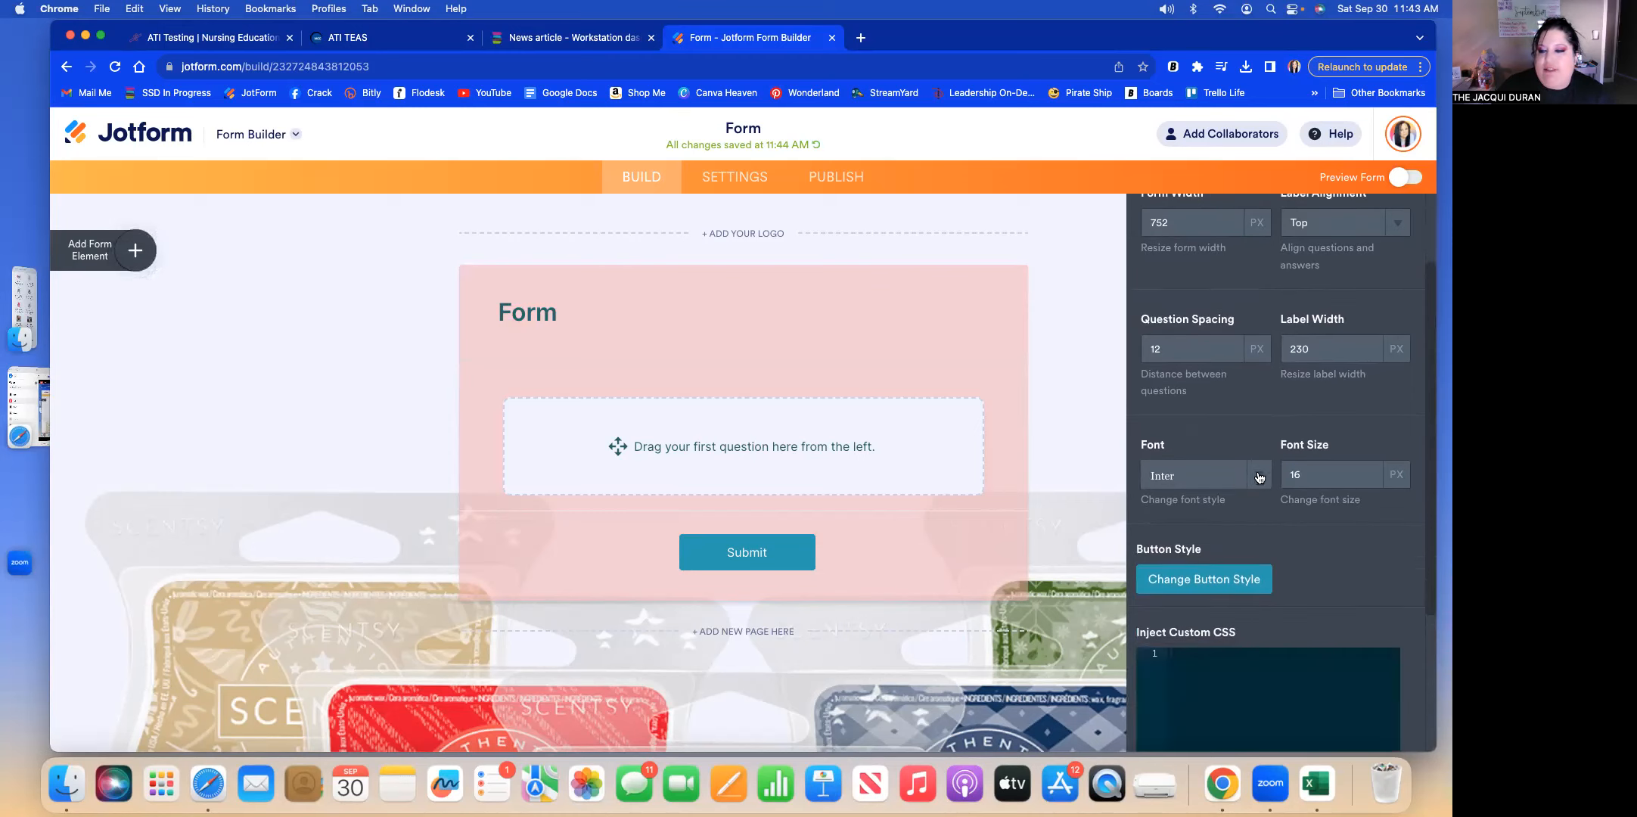
{"action": "left_click", "coordinate": [1259, 478]}
{"action": "scroll", "coordinate": [1248, 531], "scroll_direction": "down", "scroll_amount": 5}
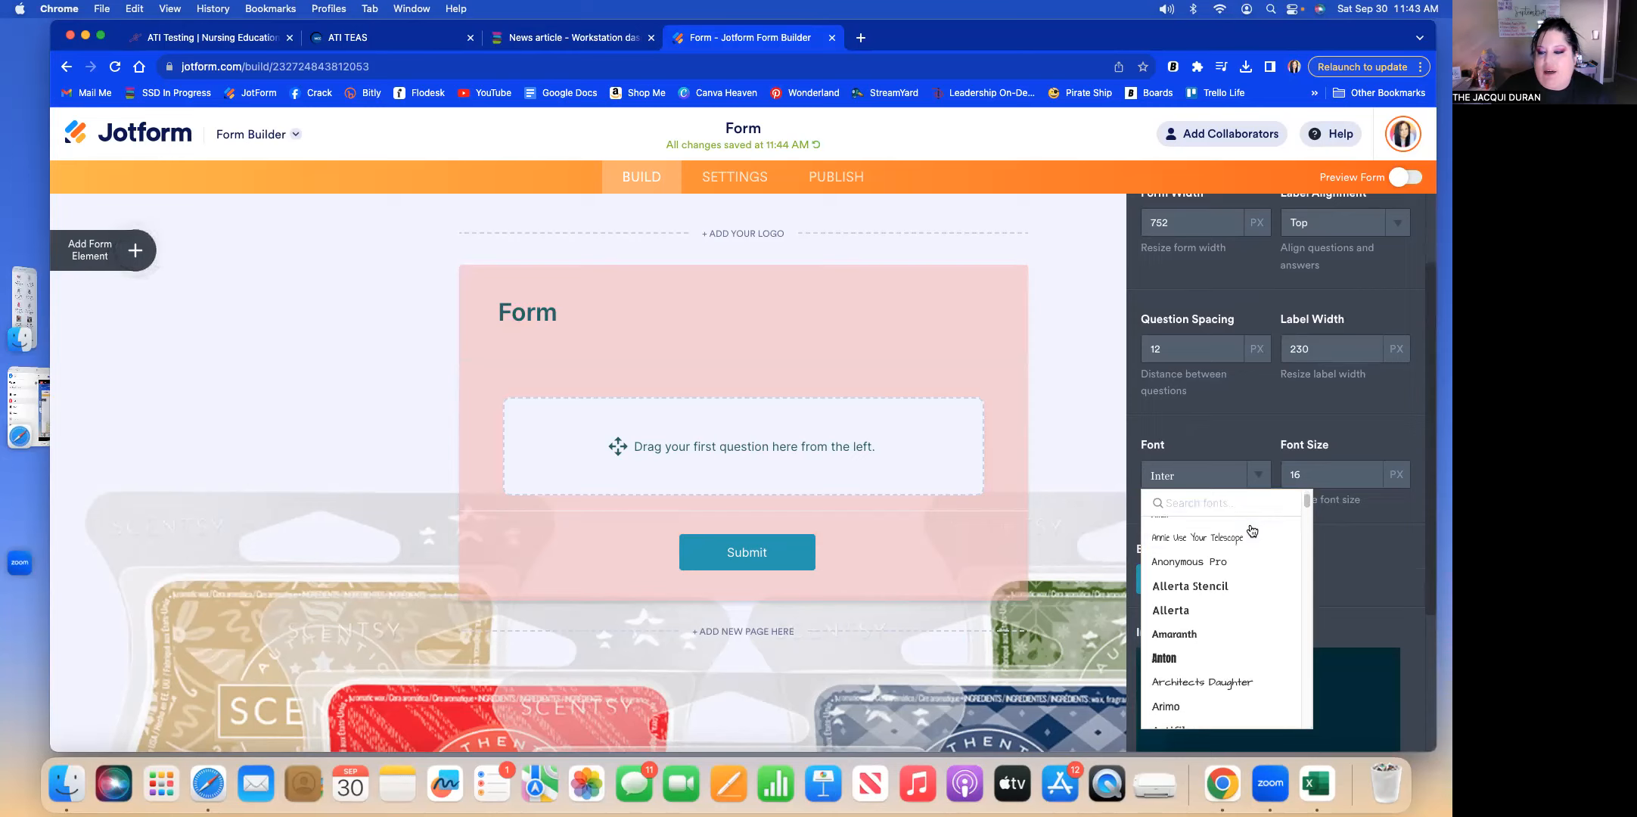
{"action": "scroll", "coordinate": [1233, 632], "scroll_direction": "down", "scroll_amount": 6}
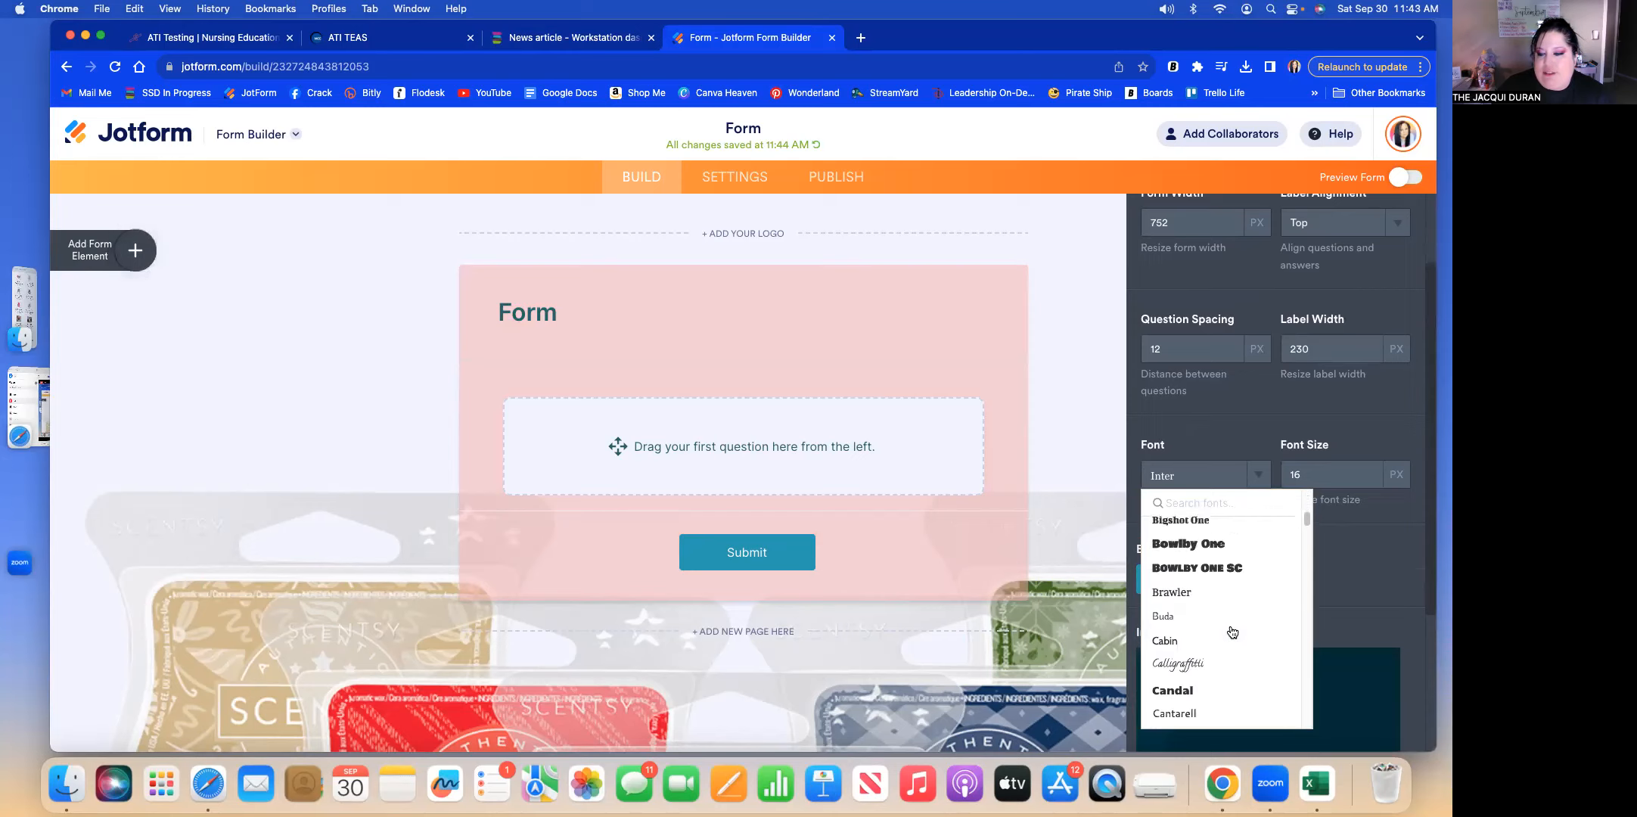
{"action": "scroll", "coordinate": [1233, 633], "scroll_direction": "down", "scroll_amount": 8}
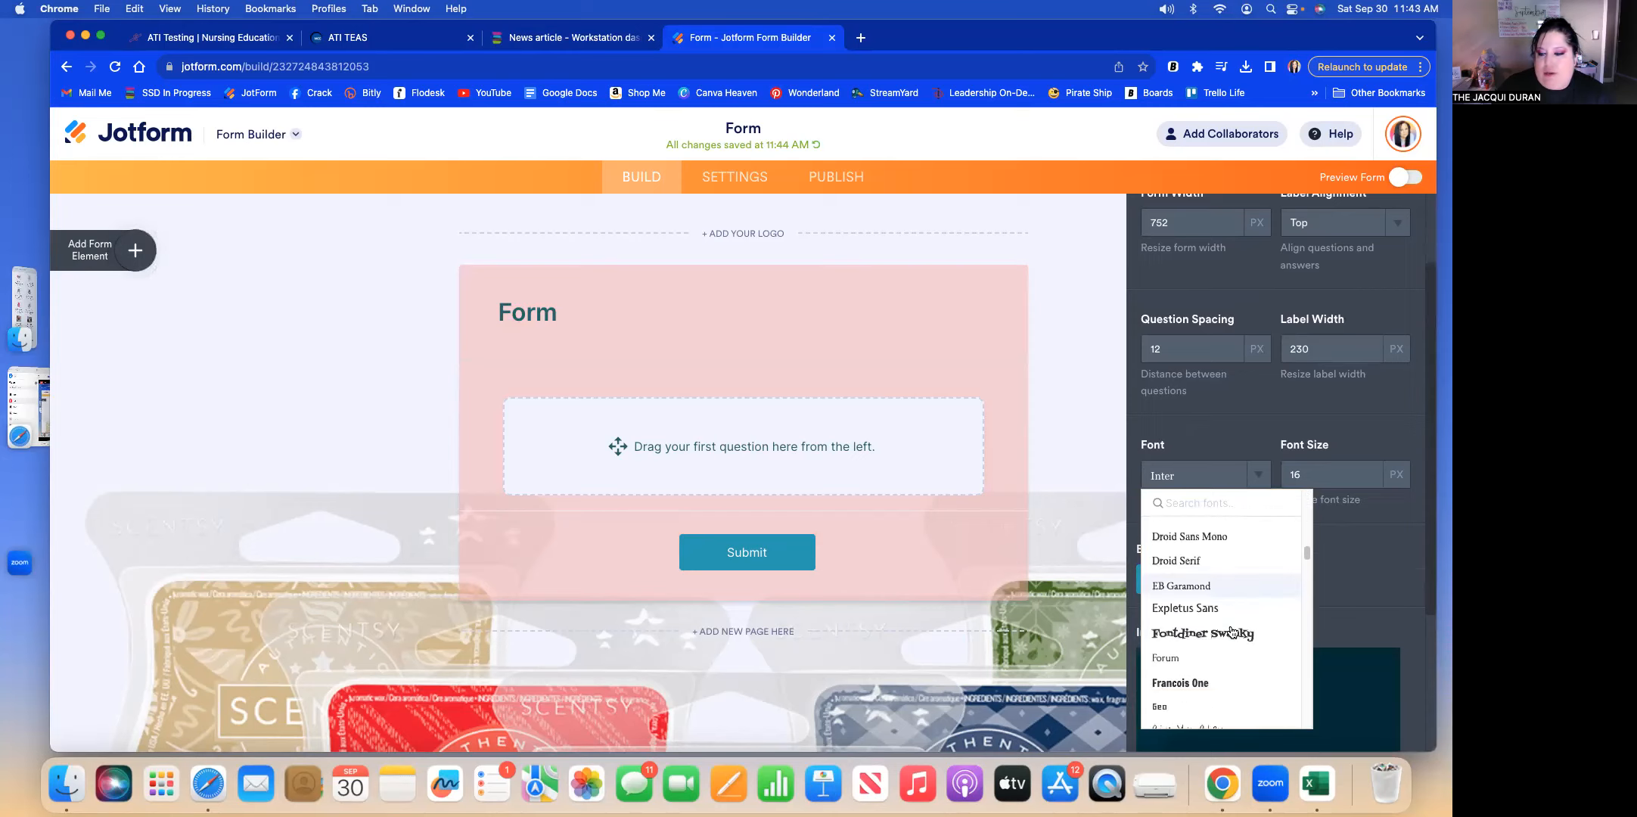
{"action": "scroll", "coordinate": [1232, 632], "scroll_direction": "down", "scroll_amount": 8}
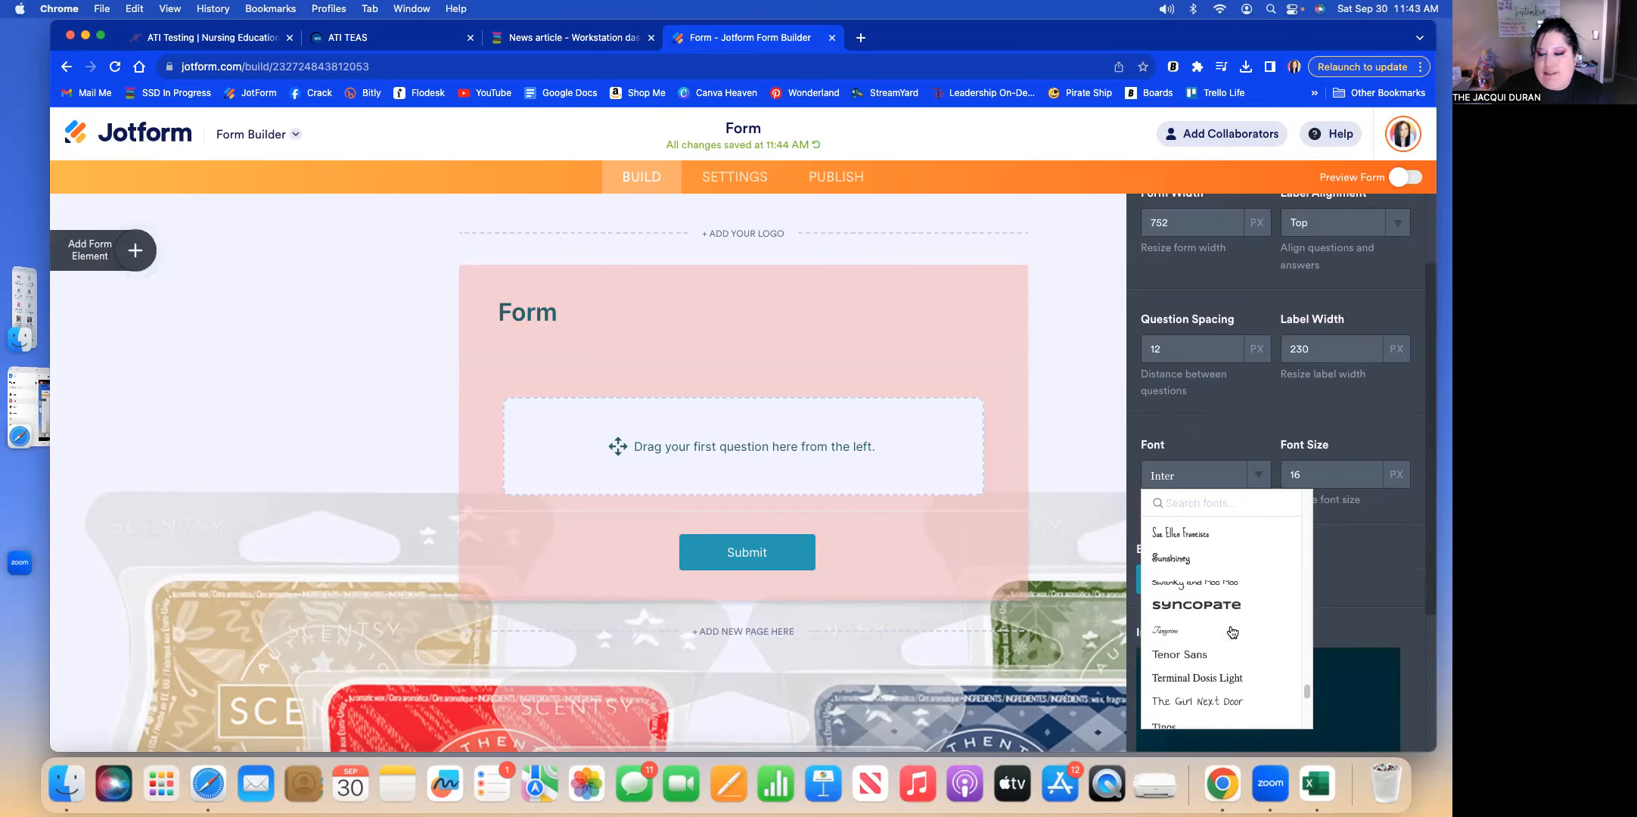
{"action": "scroll", "coordinate": [1233, 632], "scroll_direction": "up", "scroll_amount": 5}
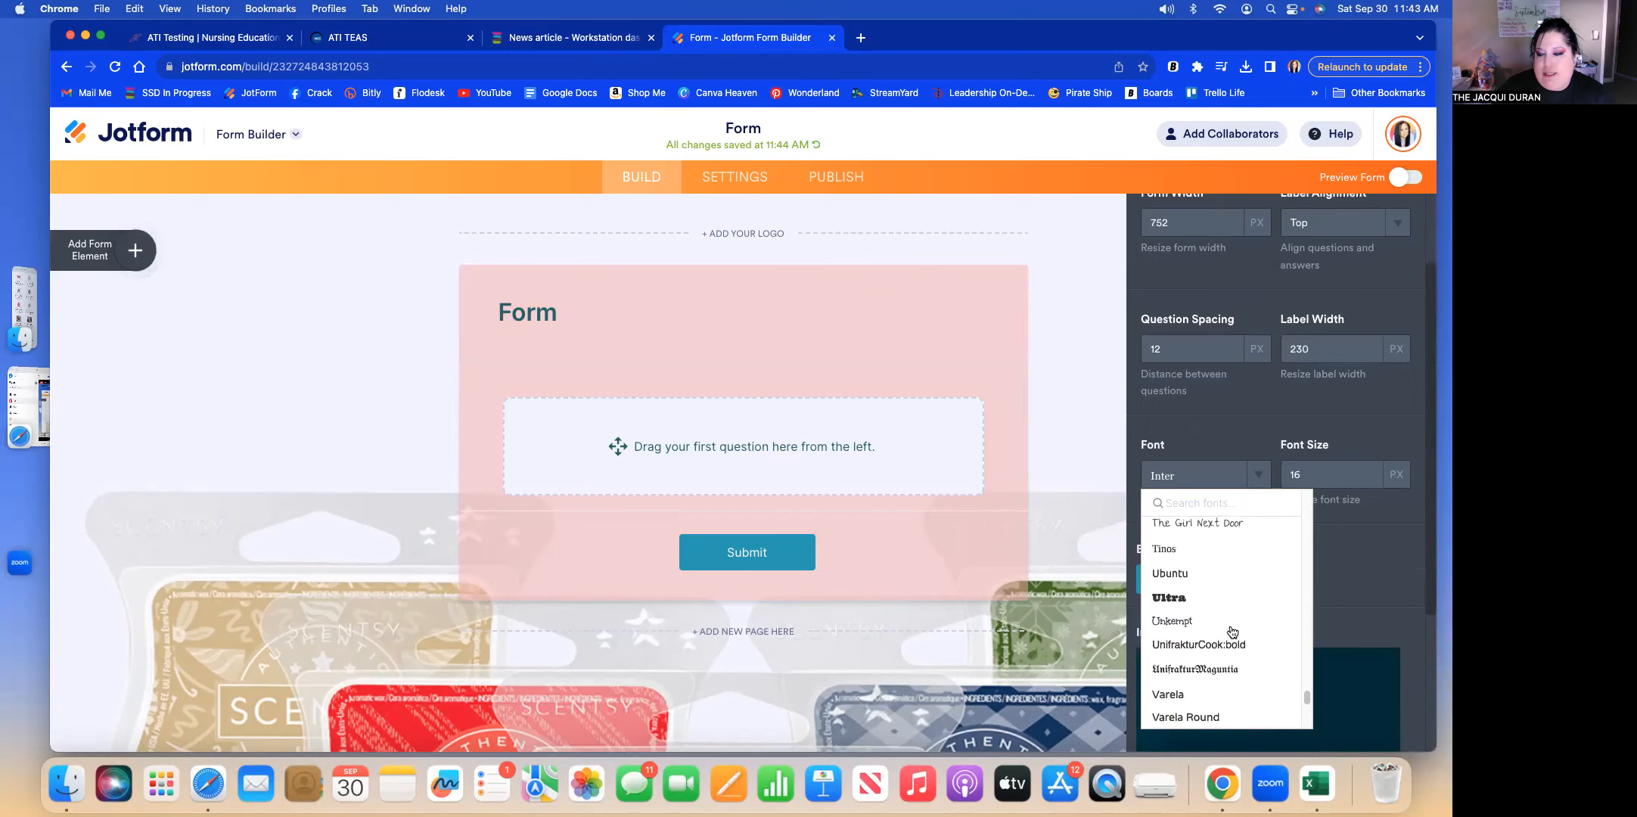
{"action": "scroll", "coordinate": [1232, 633], "scroll_direction": "up", "scroll_amount": 3}
{"action": "left_click", "coordinate": [1187, 661]}
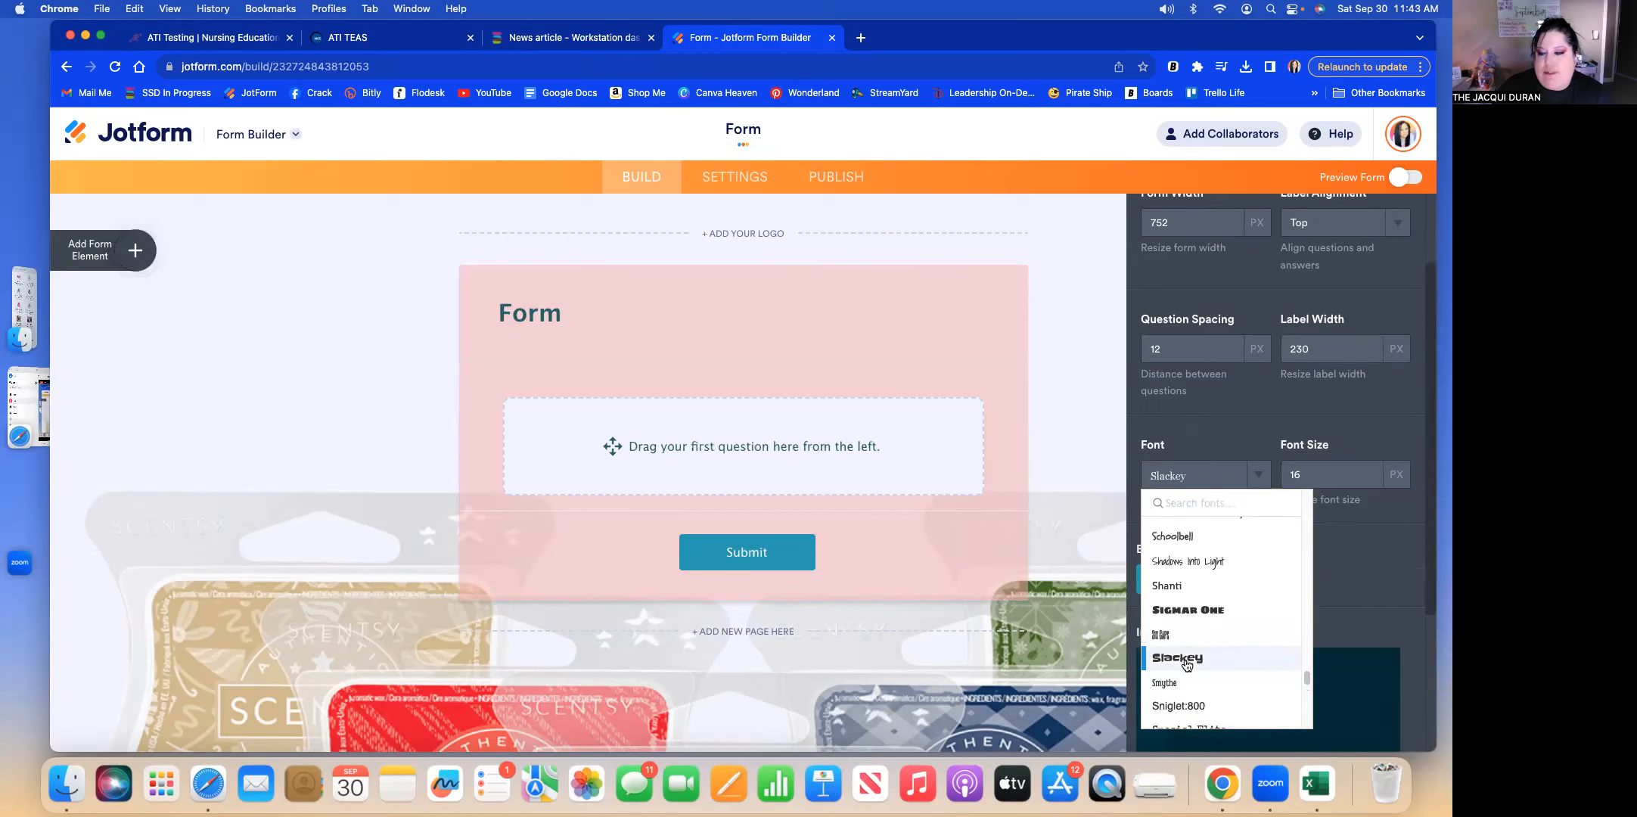
Increase the form's font size to 18 px.
{"action": "left_click", "coordinate": [1325, 474]}
{"action": "left_click", "coordinate": [1368, 470]}
{"action": "left_click", "coordinate": [1368, 470]}
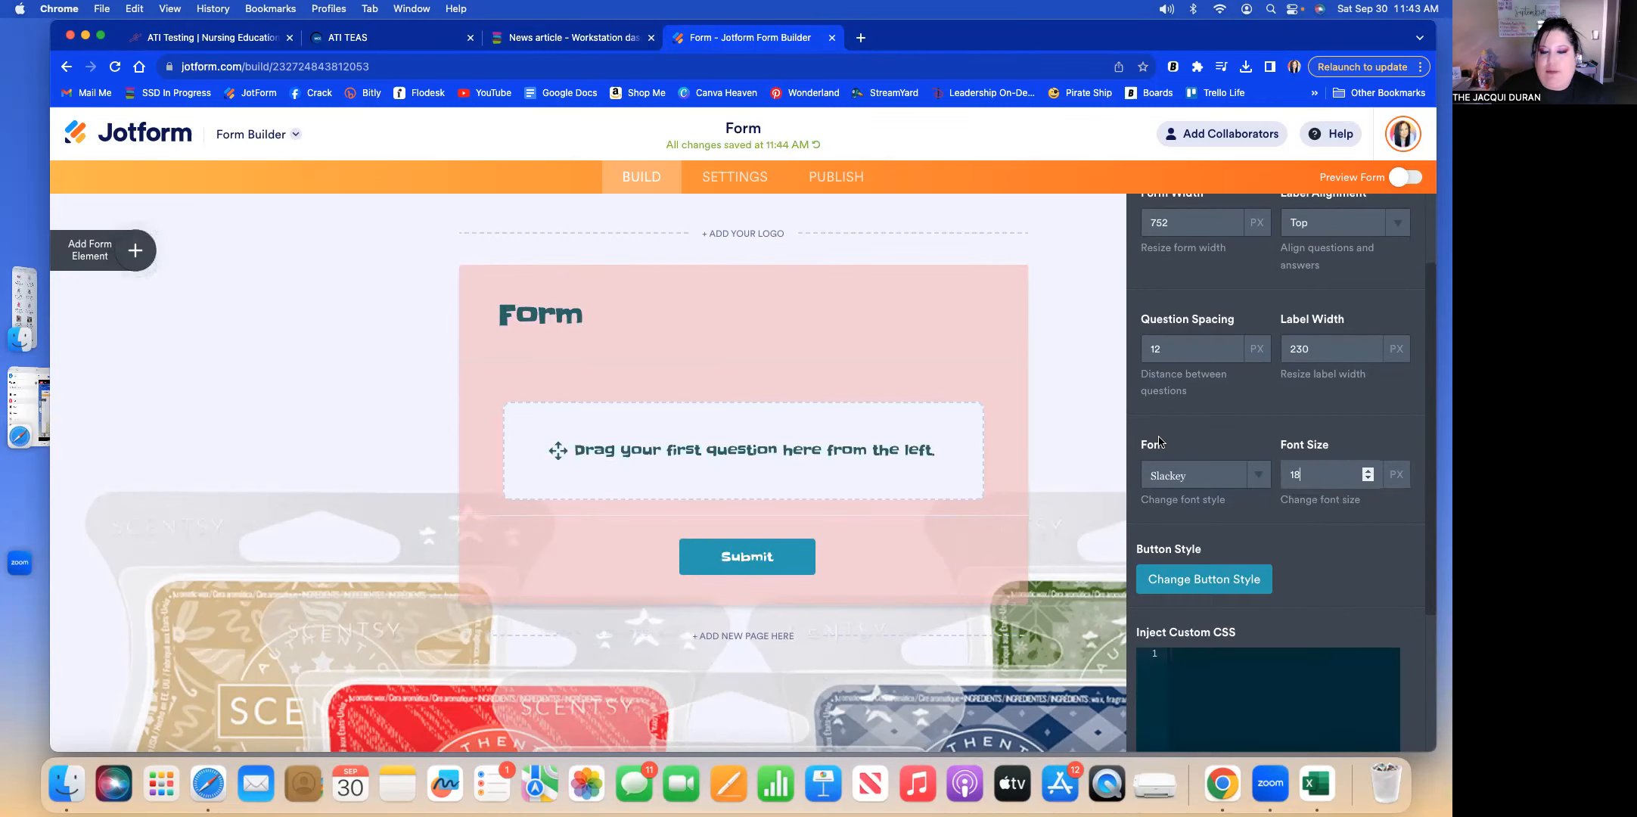
Look through the submit button styles, apply the red-to-black gradient style, and close the form designer.
{"action": "left_click", "coordinate": [1220, 587]}
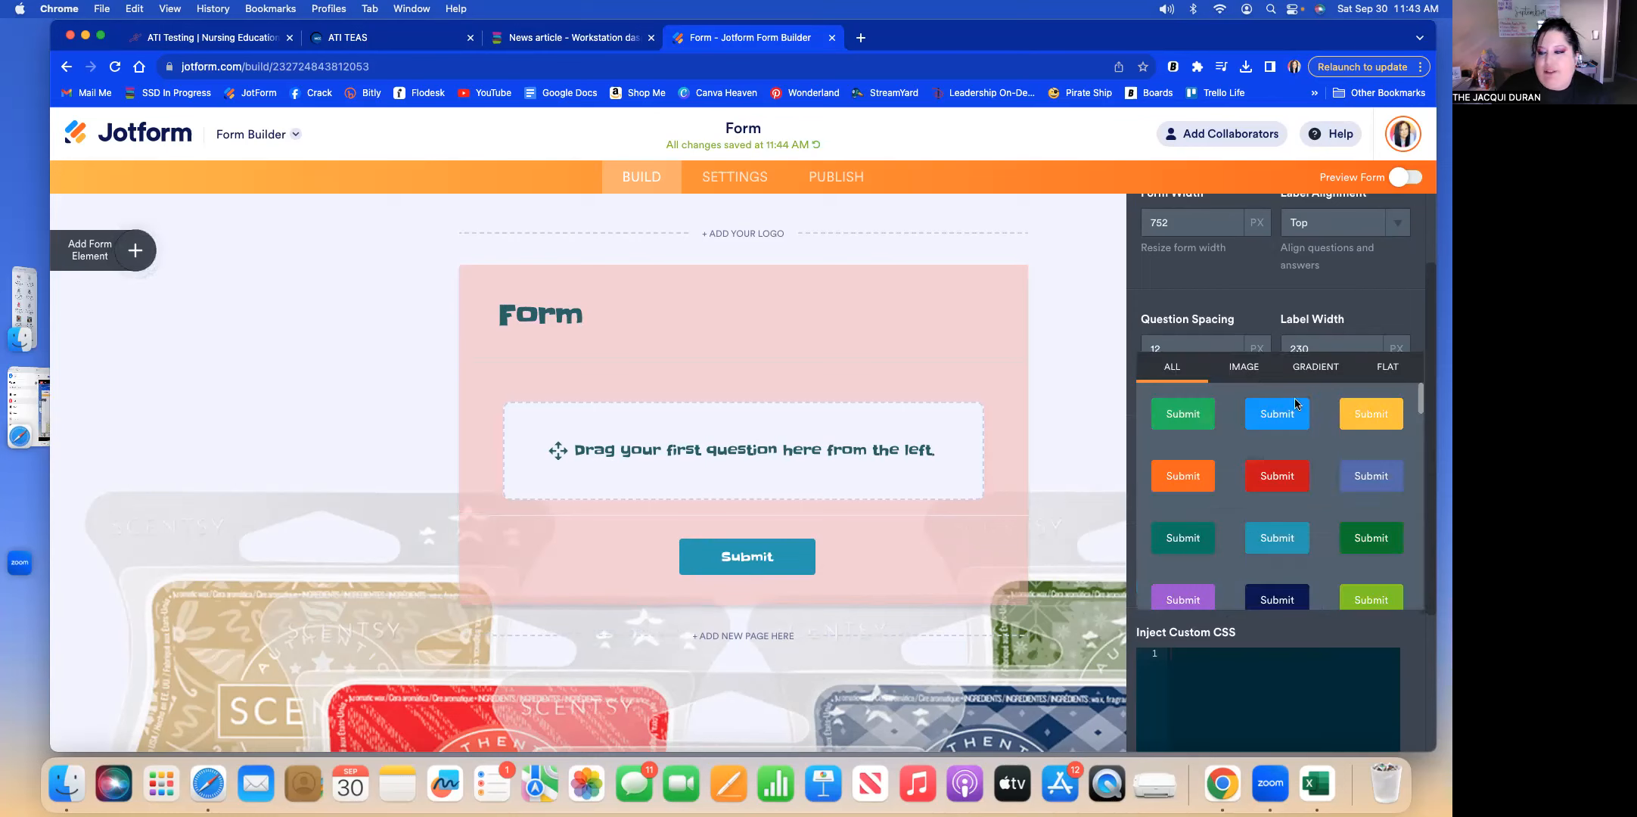
{"action": "scroll", "coordinate": [1296, 543], "scroll_direction": "down", "scroll_amount": 15}
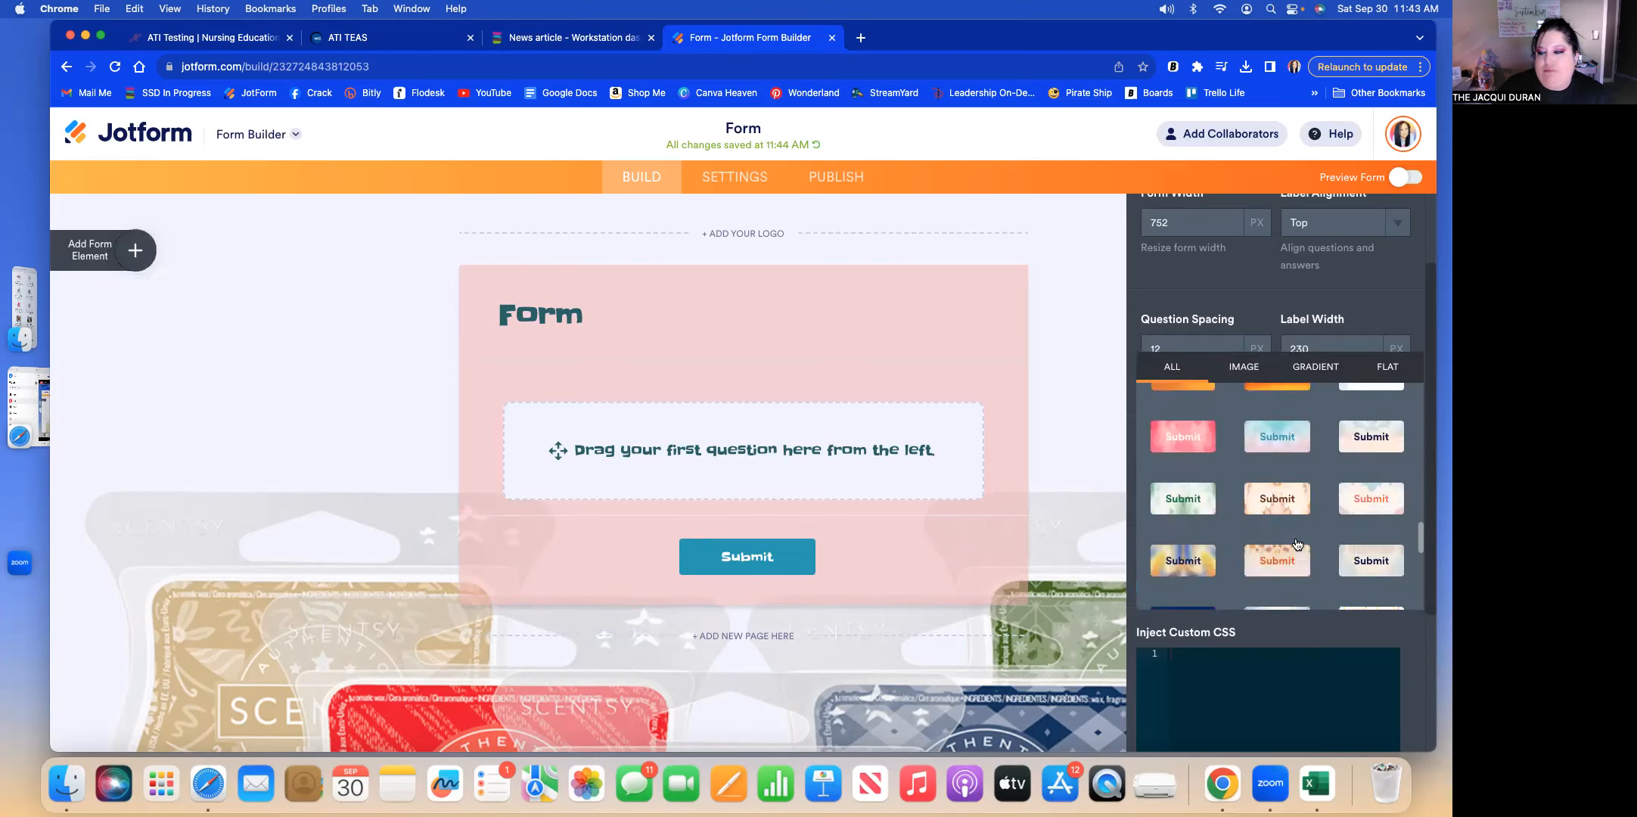
{"action": "scroll", "coordinate": [1296, 543], "scroll_direction": "down", "scroll_amount": 4}
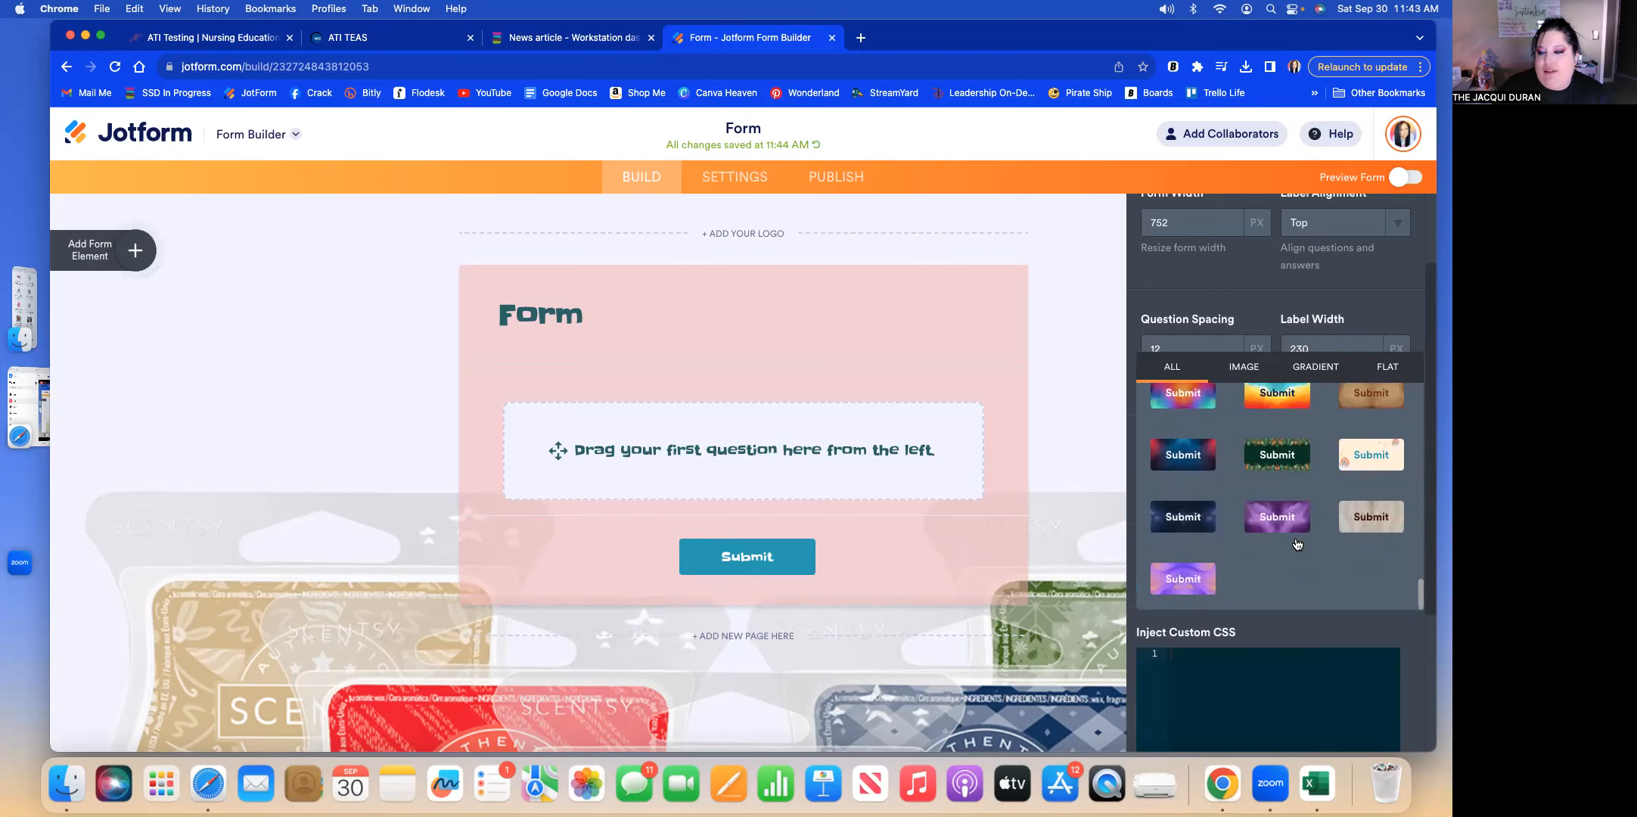
{"action": "scroll", "coordinate": [1295, 543], "scroll_direction": "up", "scroll_amount": 12}
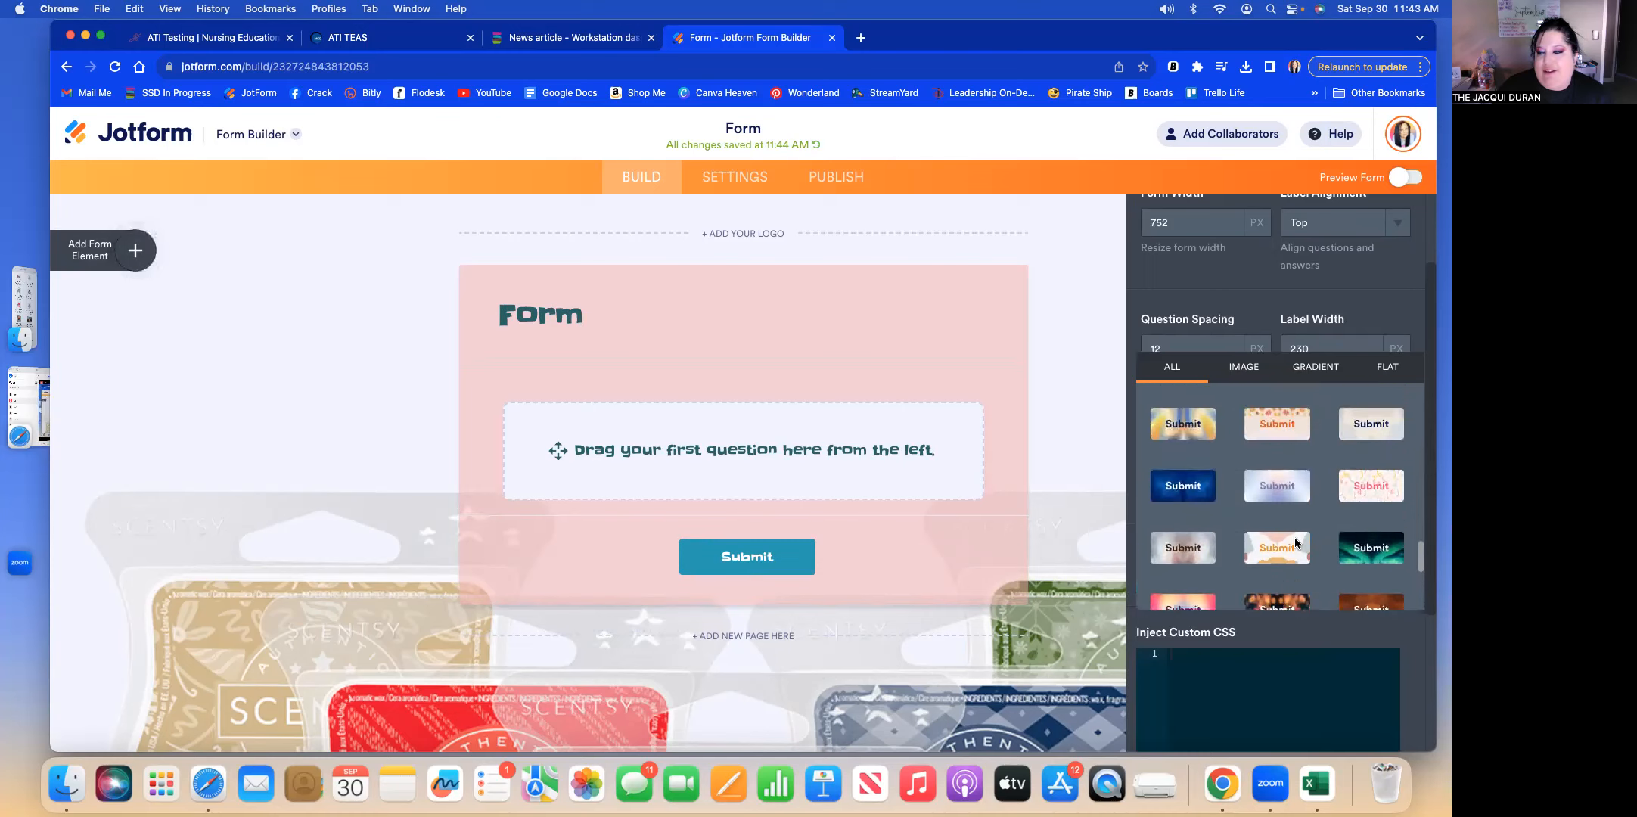
{"action": "scroll", "coordinate": [1296, 543], "scroll_direction": "up", "scroll_amount": 8}
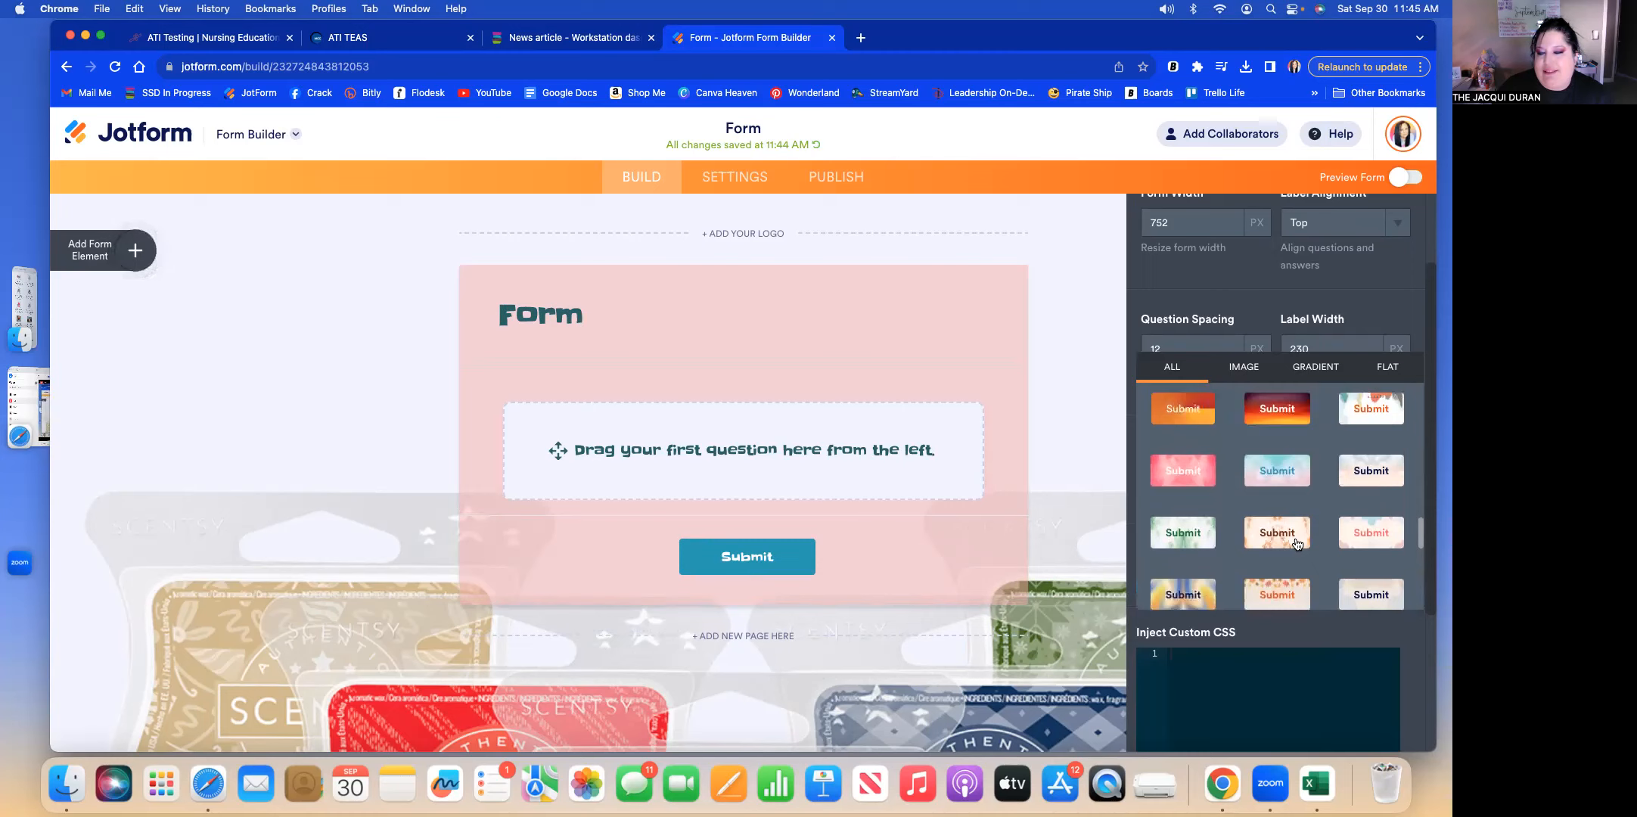
{"action": "scroll", "coordinate": [1297, 543], "scroll_direction": "up", "scroll_amount": 8}
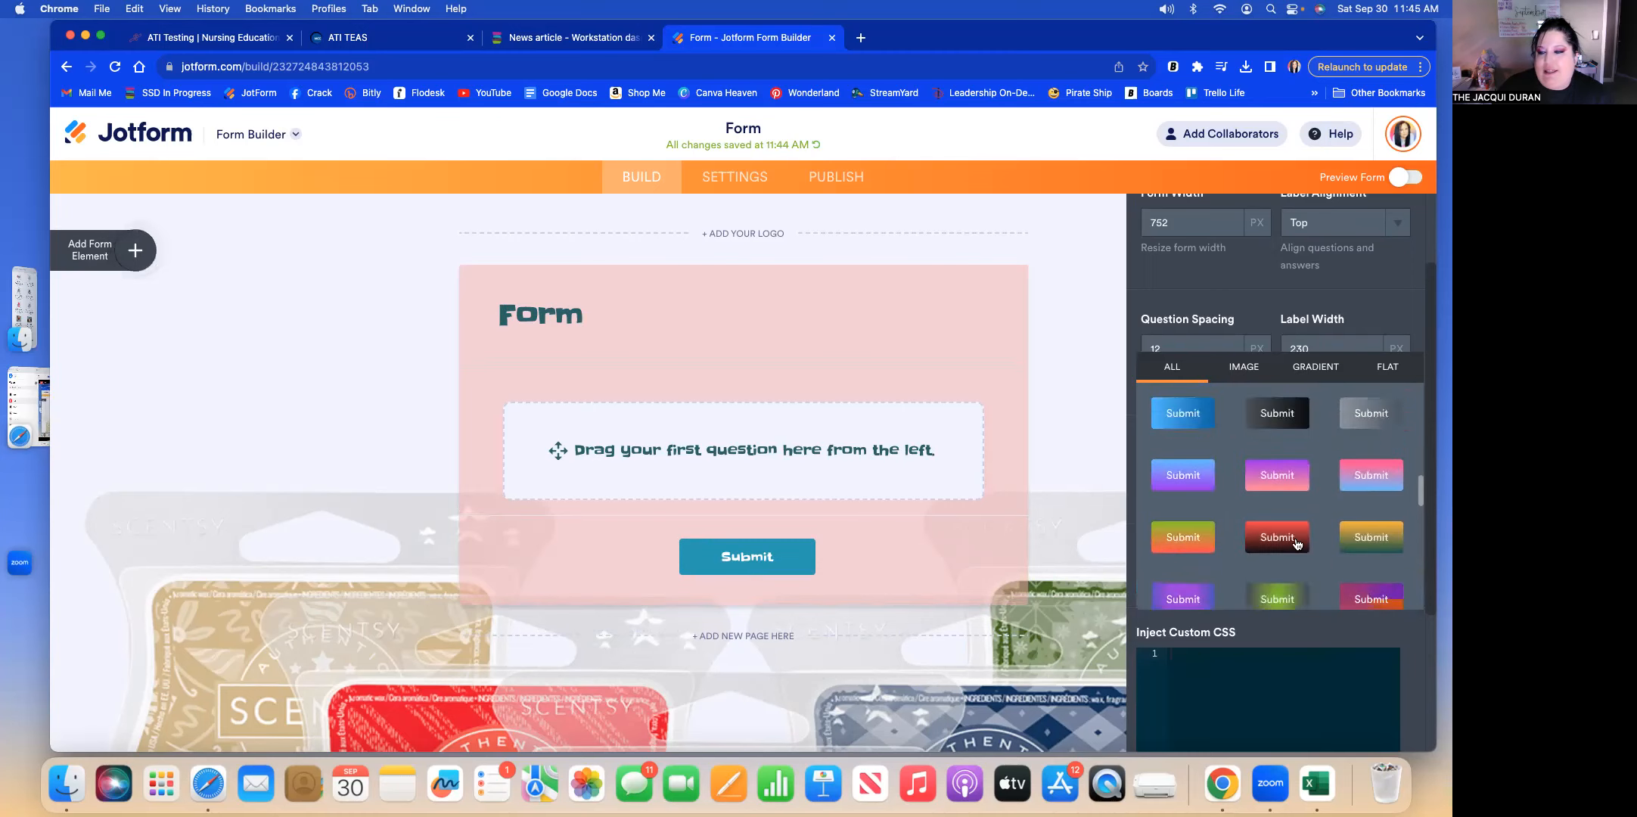
{"action": "left_click", "coordinate": [1276, 576]}
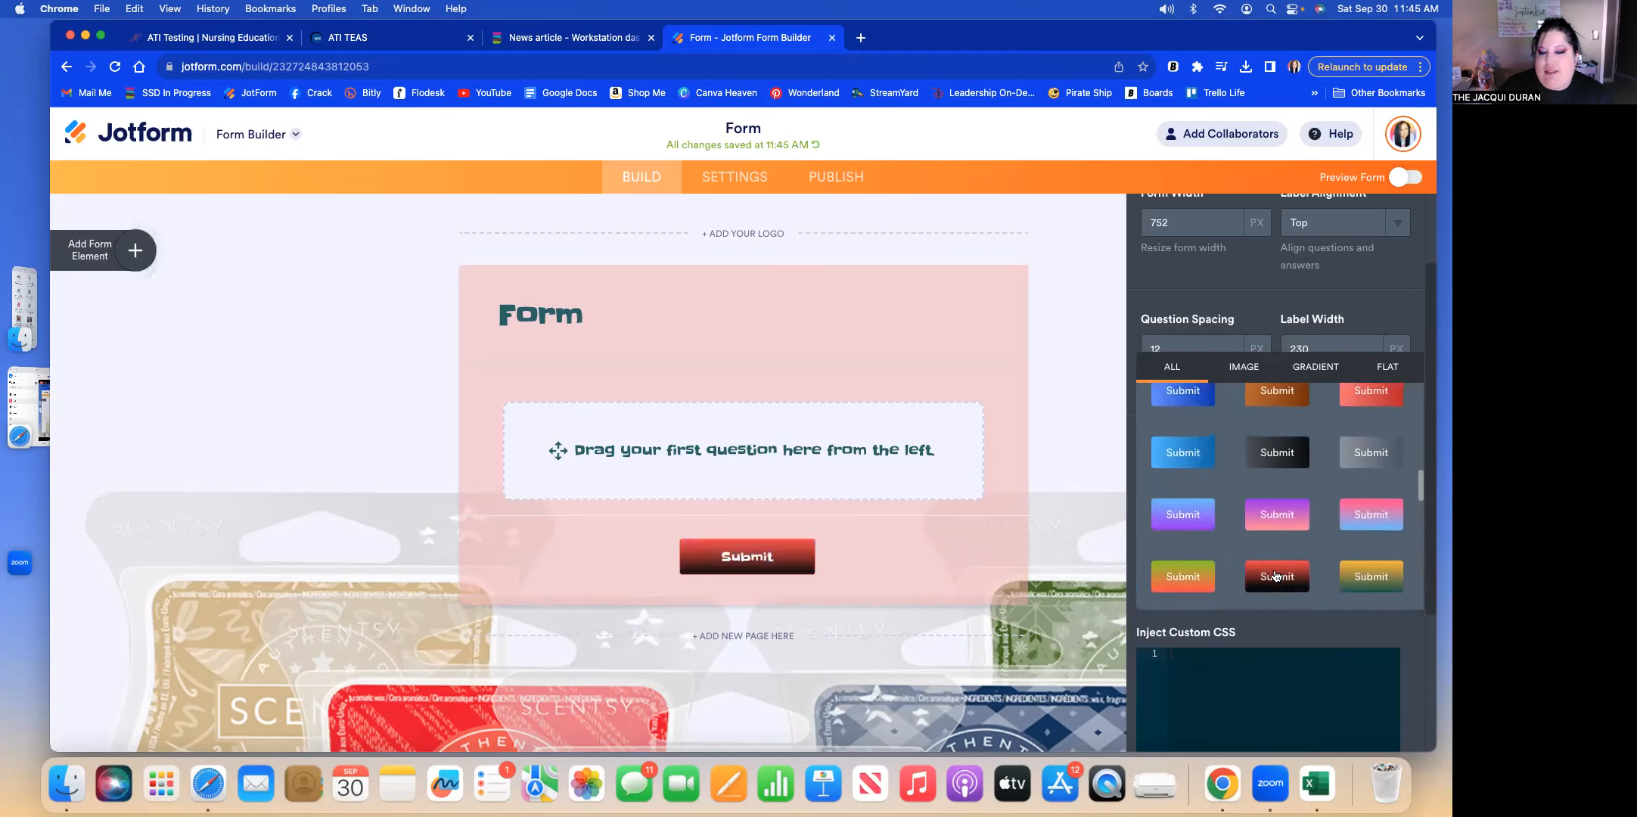
{"action": "scroll", "coordinate": [1286, 529], "scroll_direction": "up", "scroll_amount": 10}
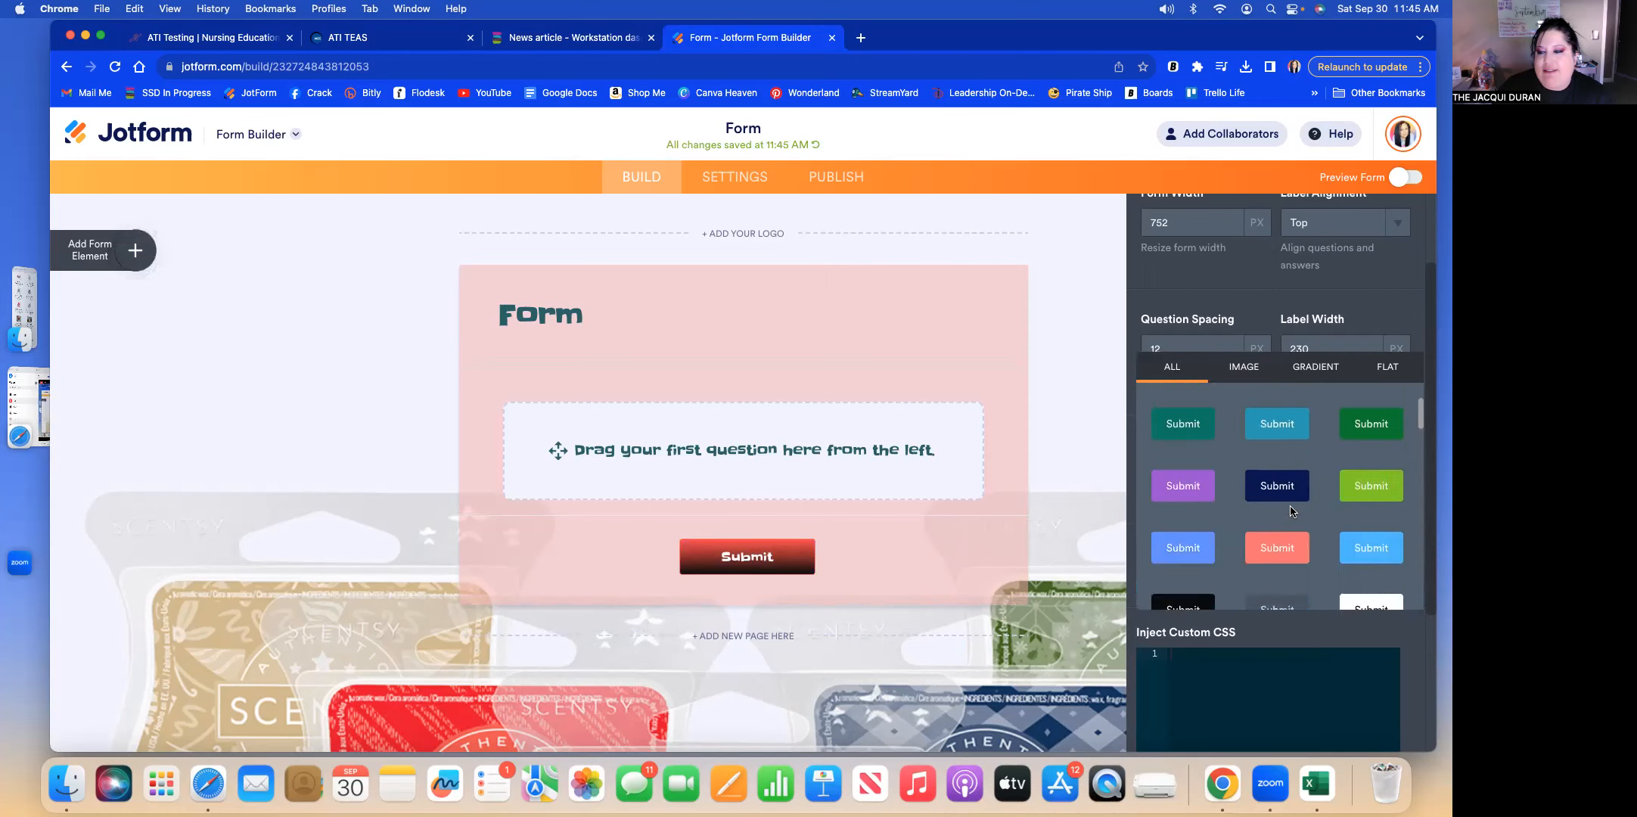
{"action": "scroll", "coordinate": [1290, 511], "scroll_direction": "up", "scroll_amount": 2}
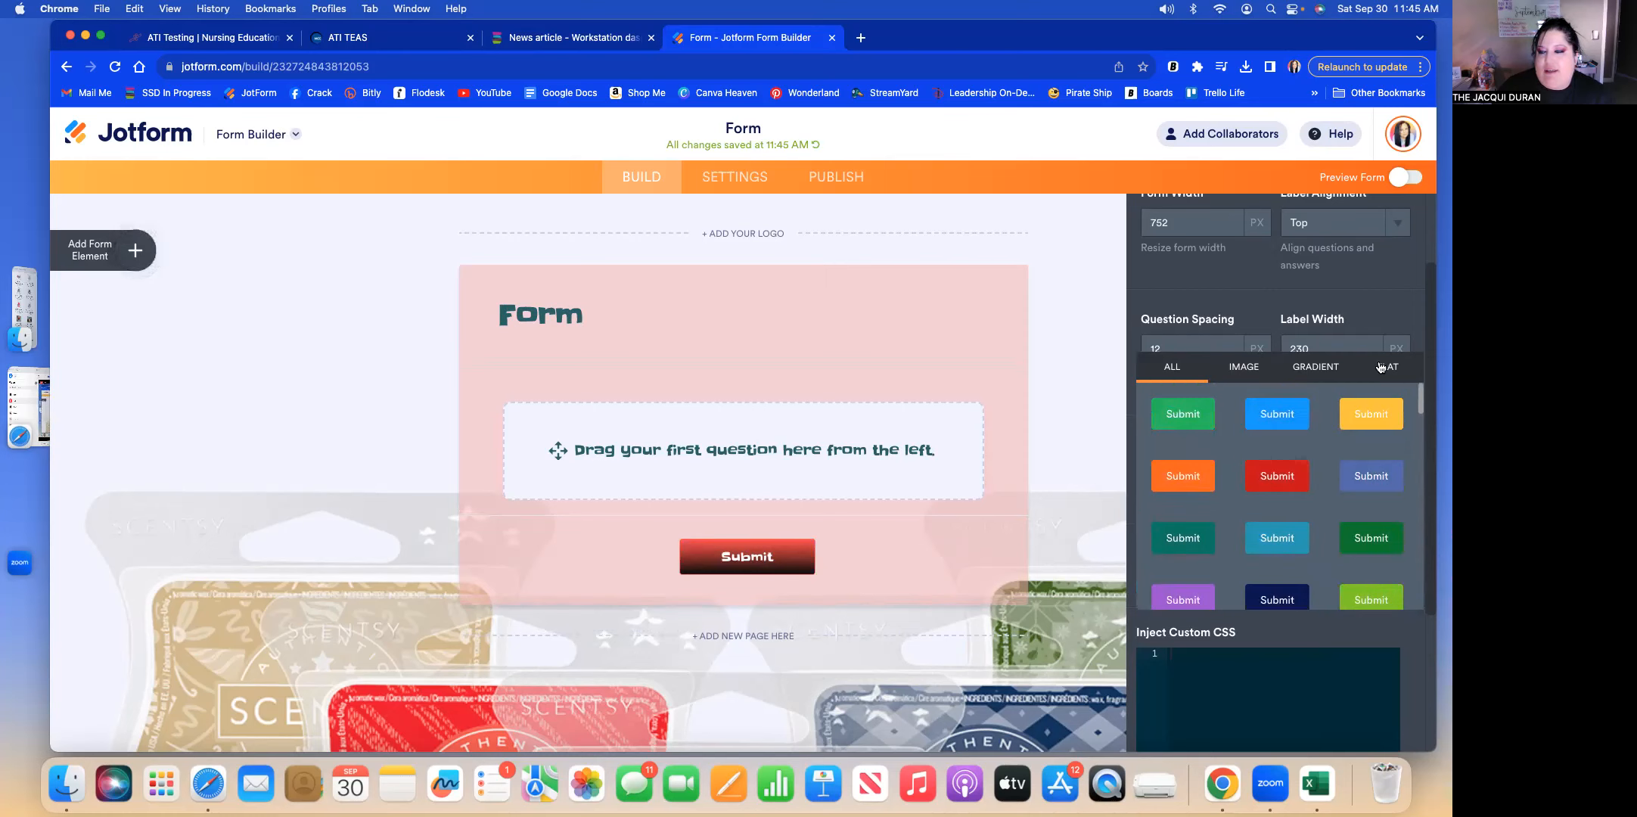
{"action": "left_click", "coordinate": [1184, 288]}
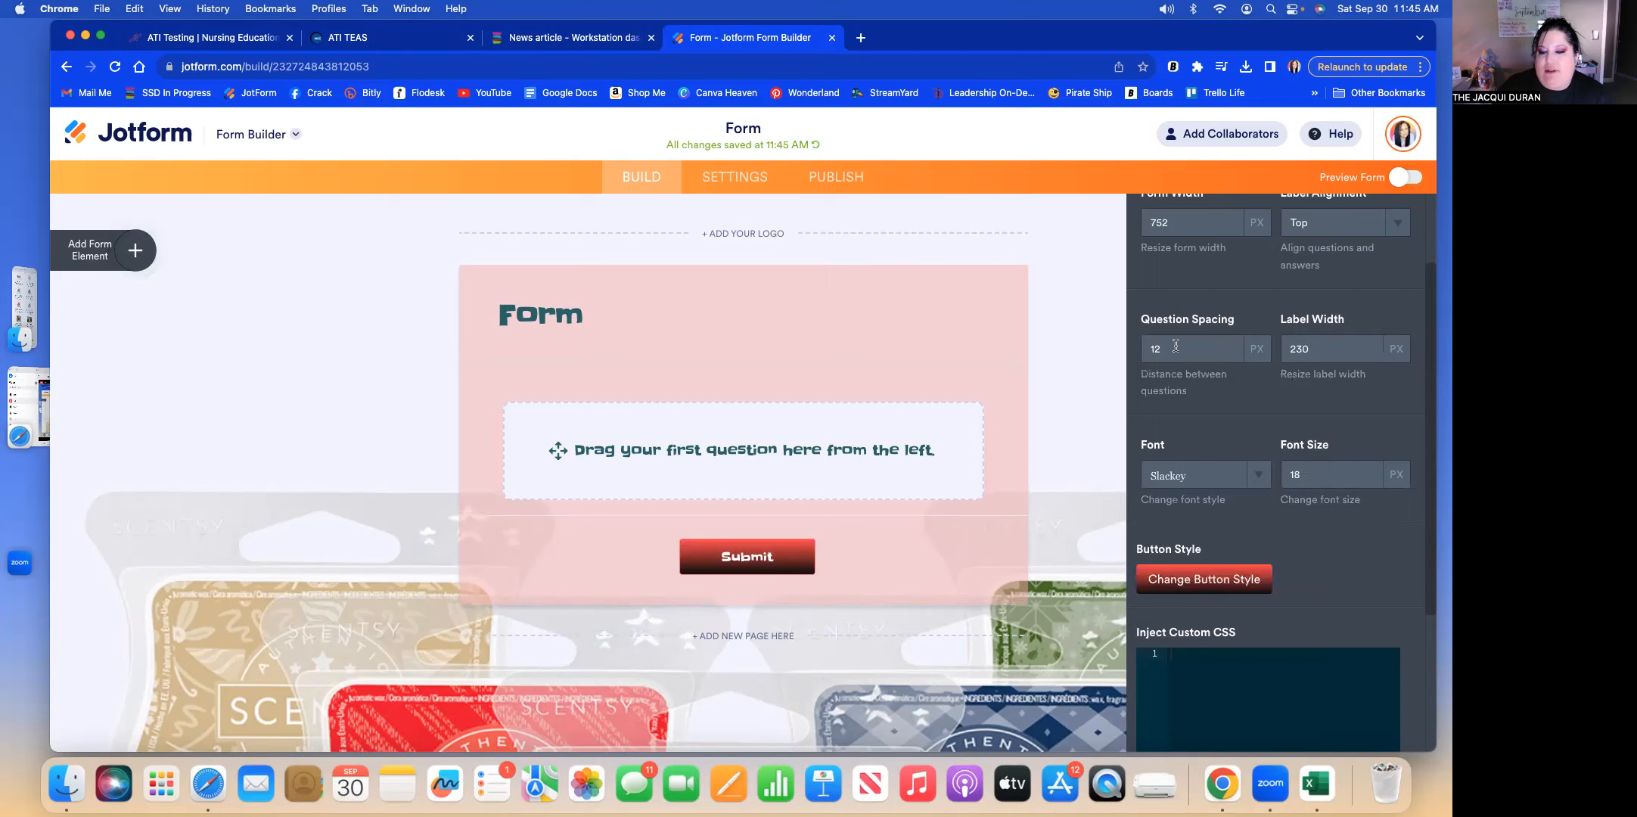
{"action": "scroll", "coordinate": [1180, 388], "scroll_direction": "up", "scroll_amount": 2}
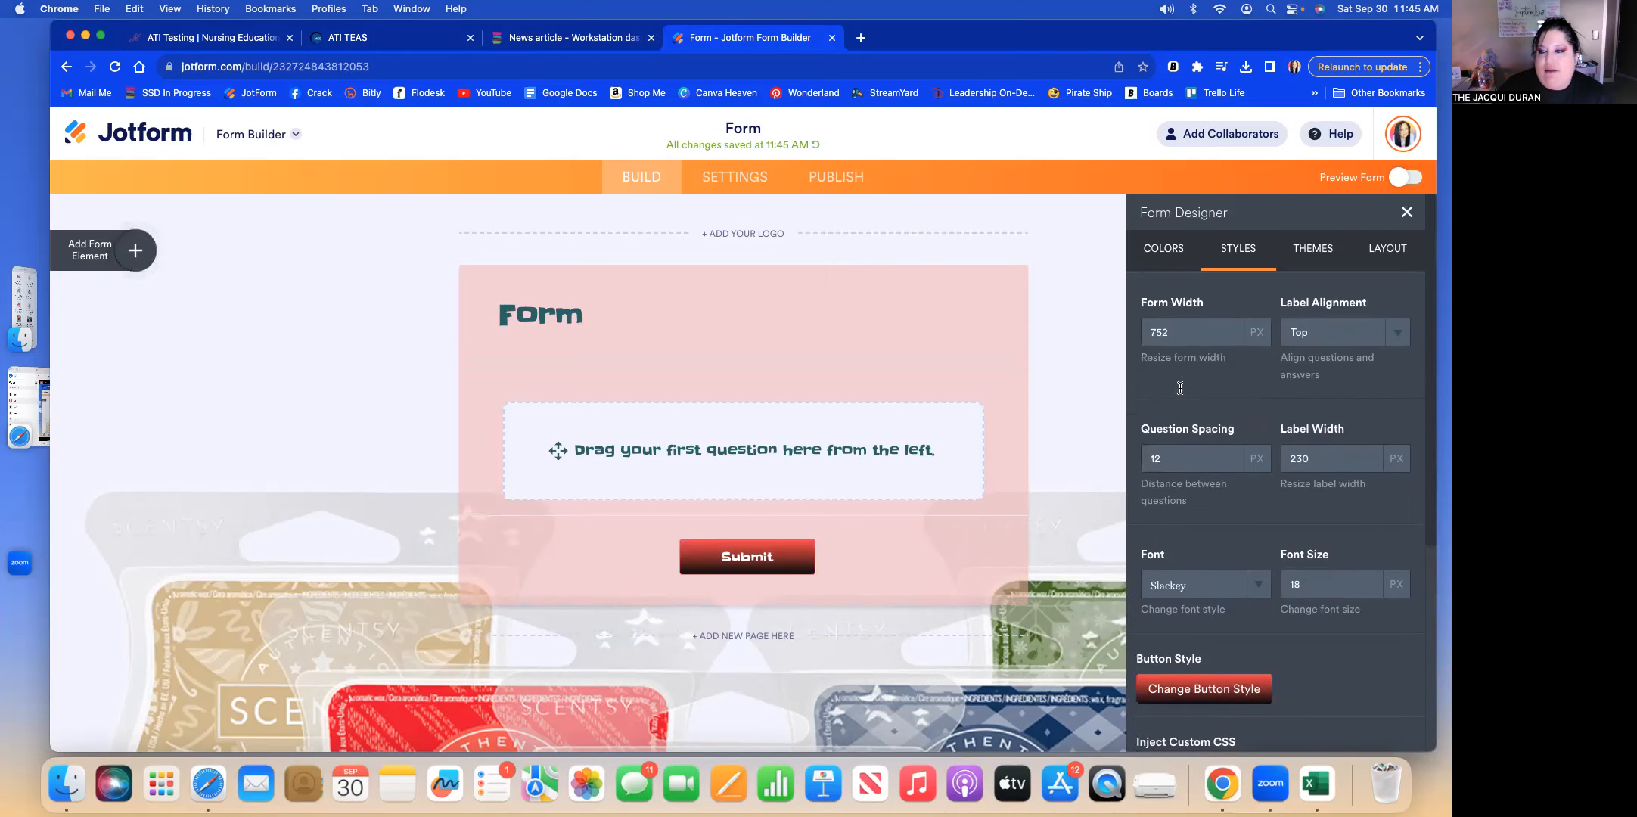
{"action": "left_click", "coordinate": [1407, 213]}
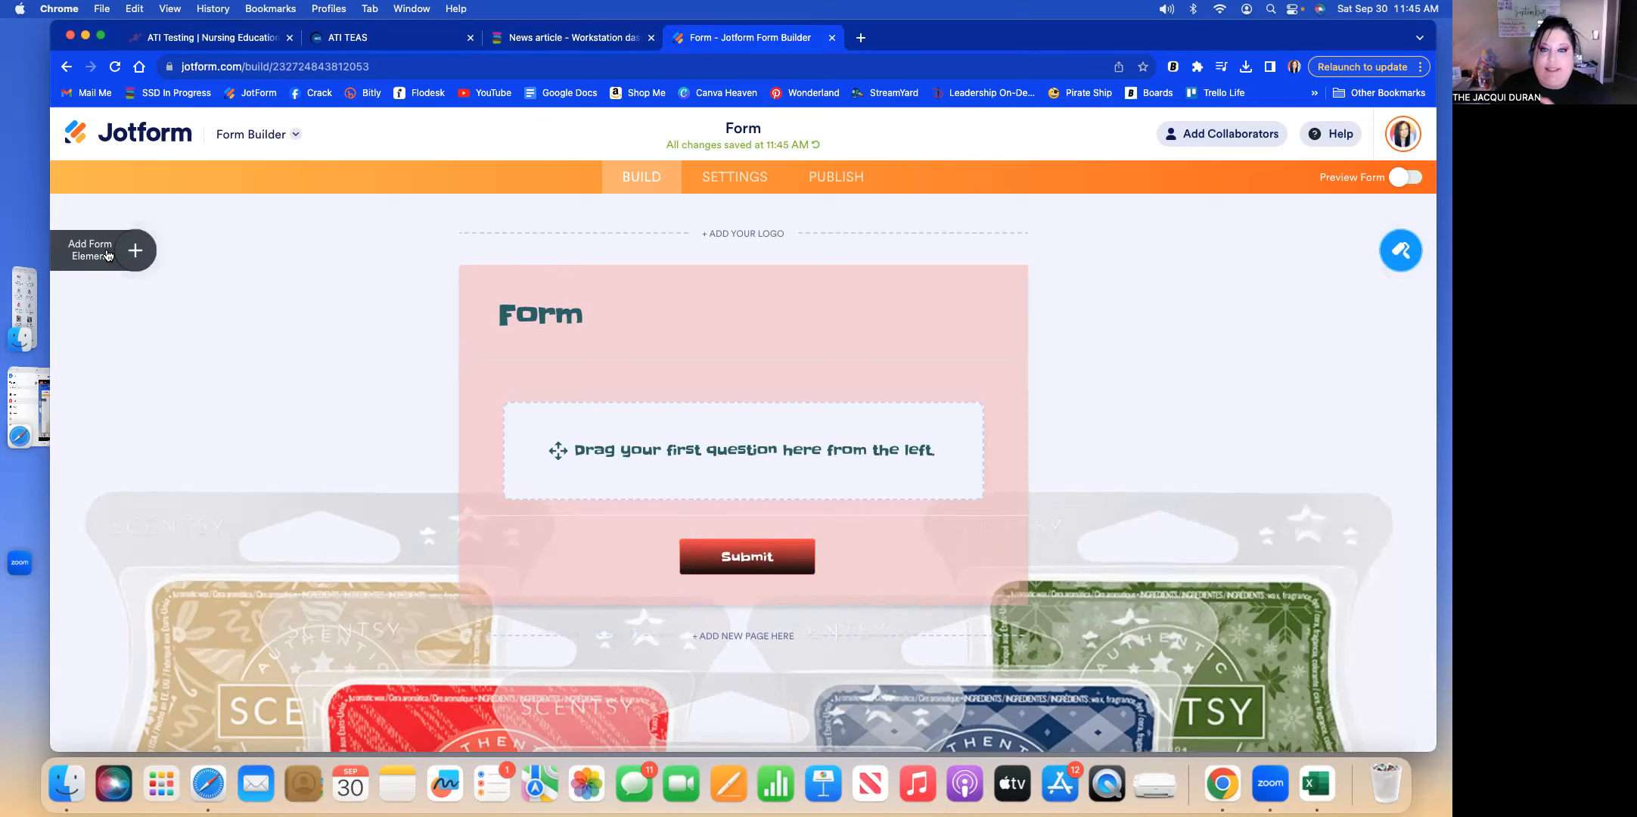
Replace the form's heading text with "Holiday Collection!".
{"action": "left_click", "coordinate": [580, 311]}
{"action": "double_click", "coordinate": [536, 314]}
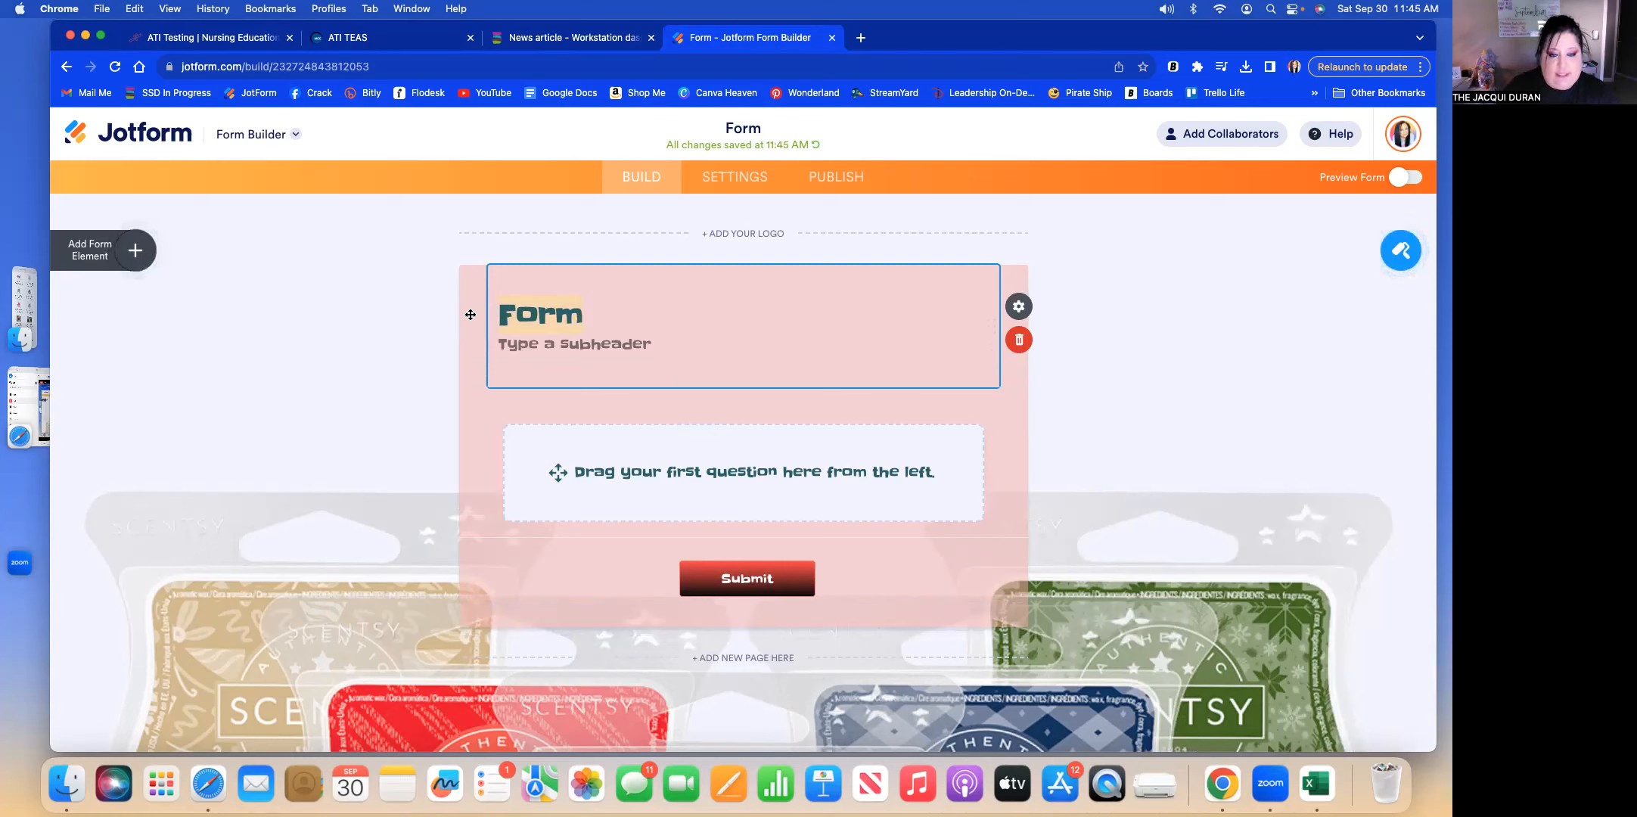
{"action": "type", "text": "Holid"}
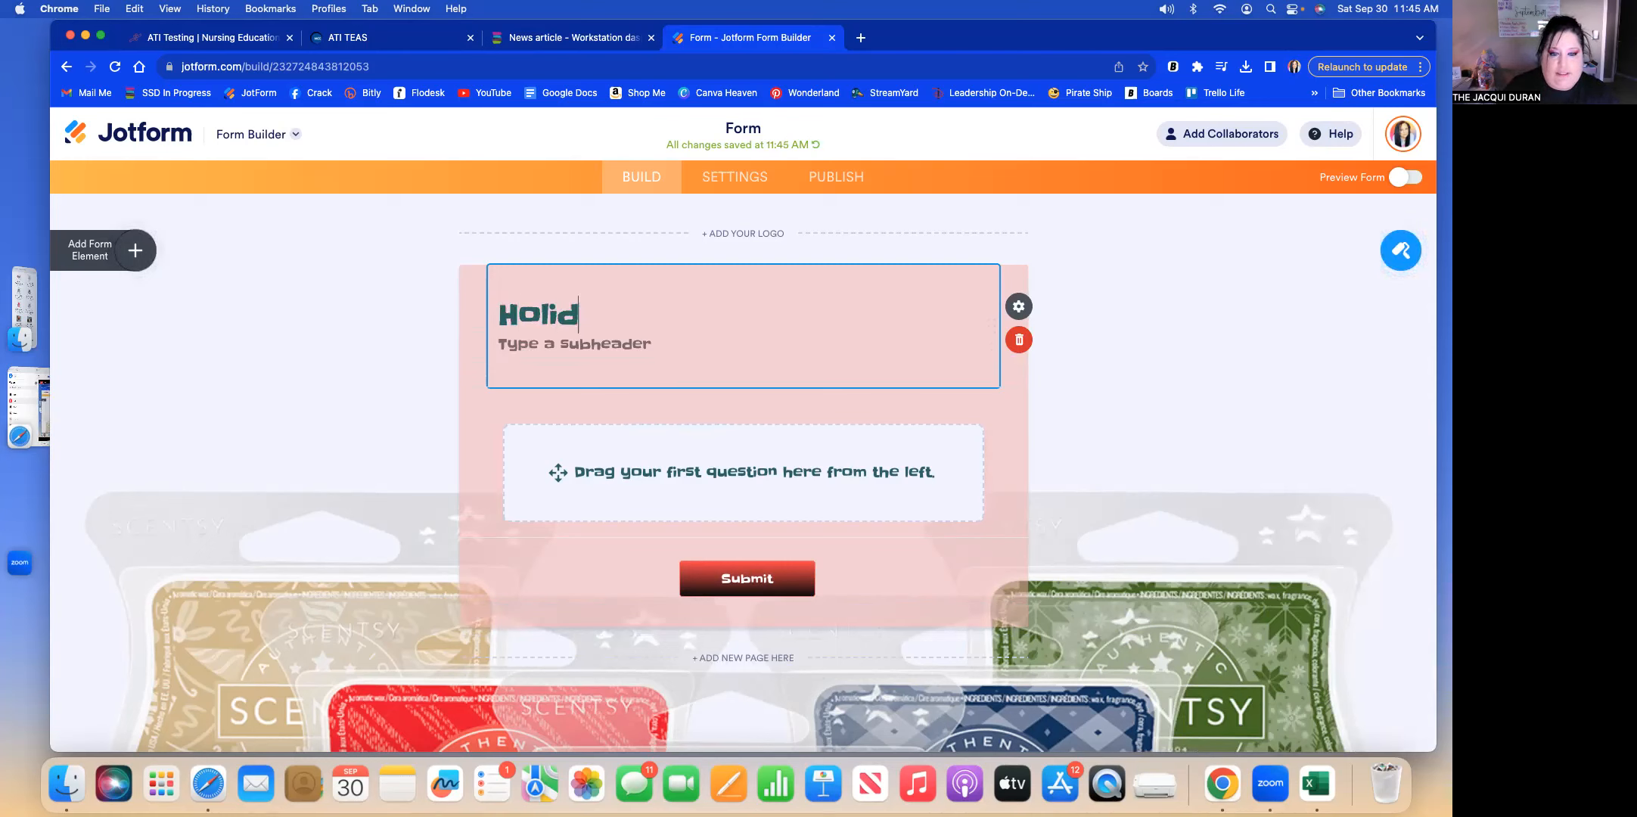
{"action": "type", "text": "ay Collection!"}
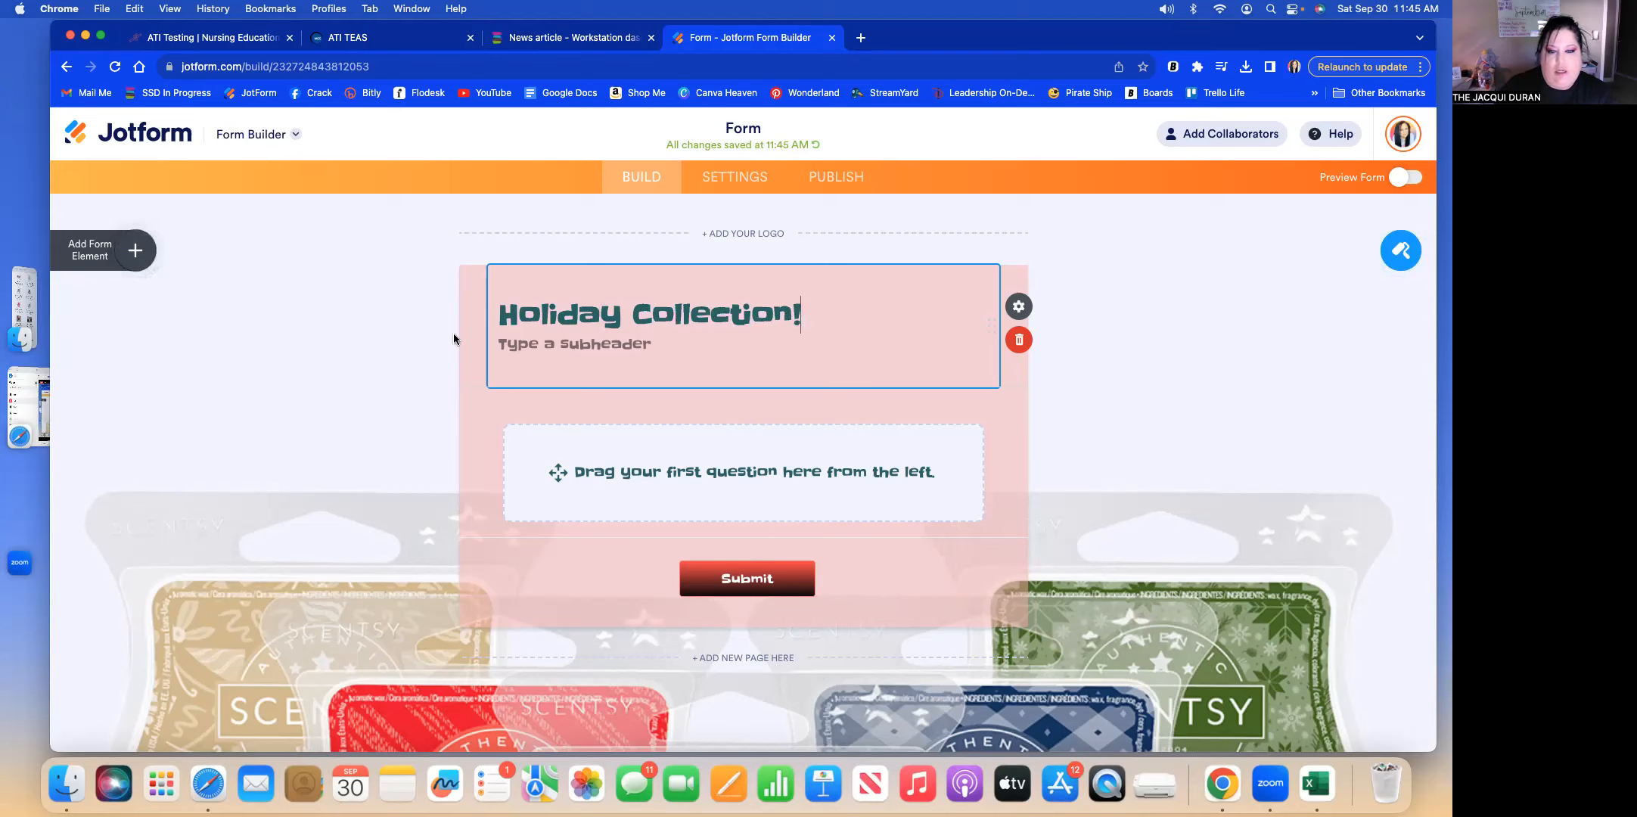
Enter the subheader "While supplies last, grab your holiday socks and let's get shopping!" and center-align the heading.
{"action": "left_click", "coordinate": [581, 340]}
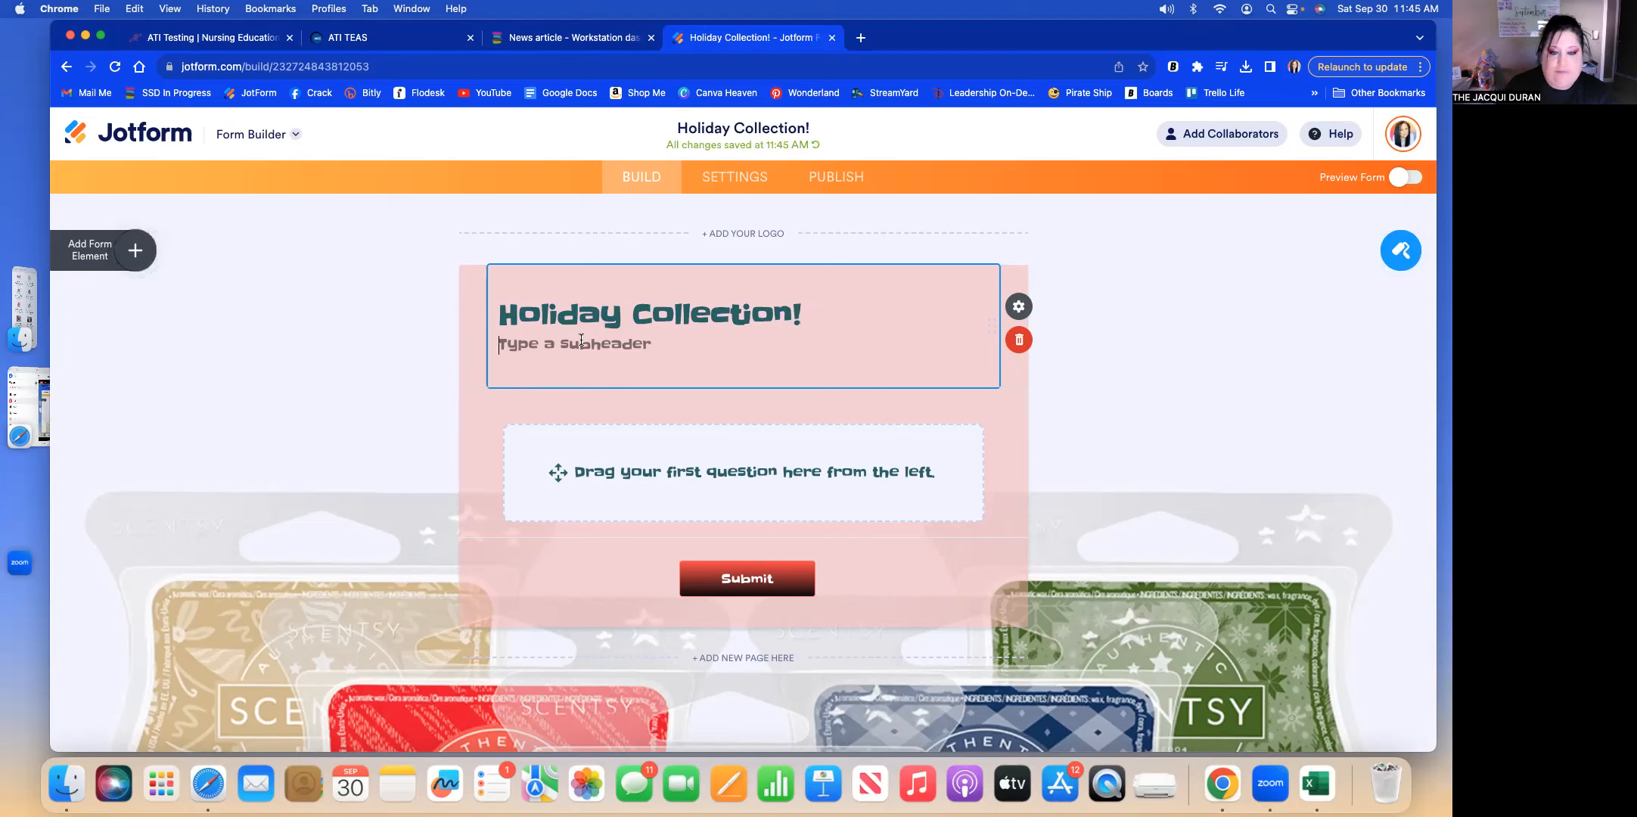
{"action": "type", "text": "While "}
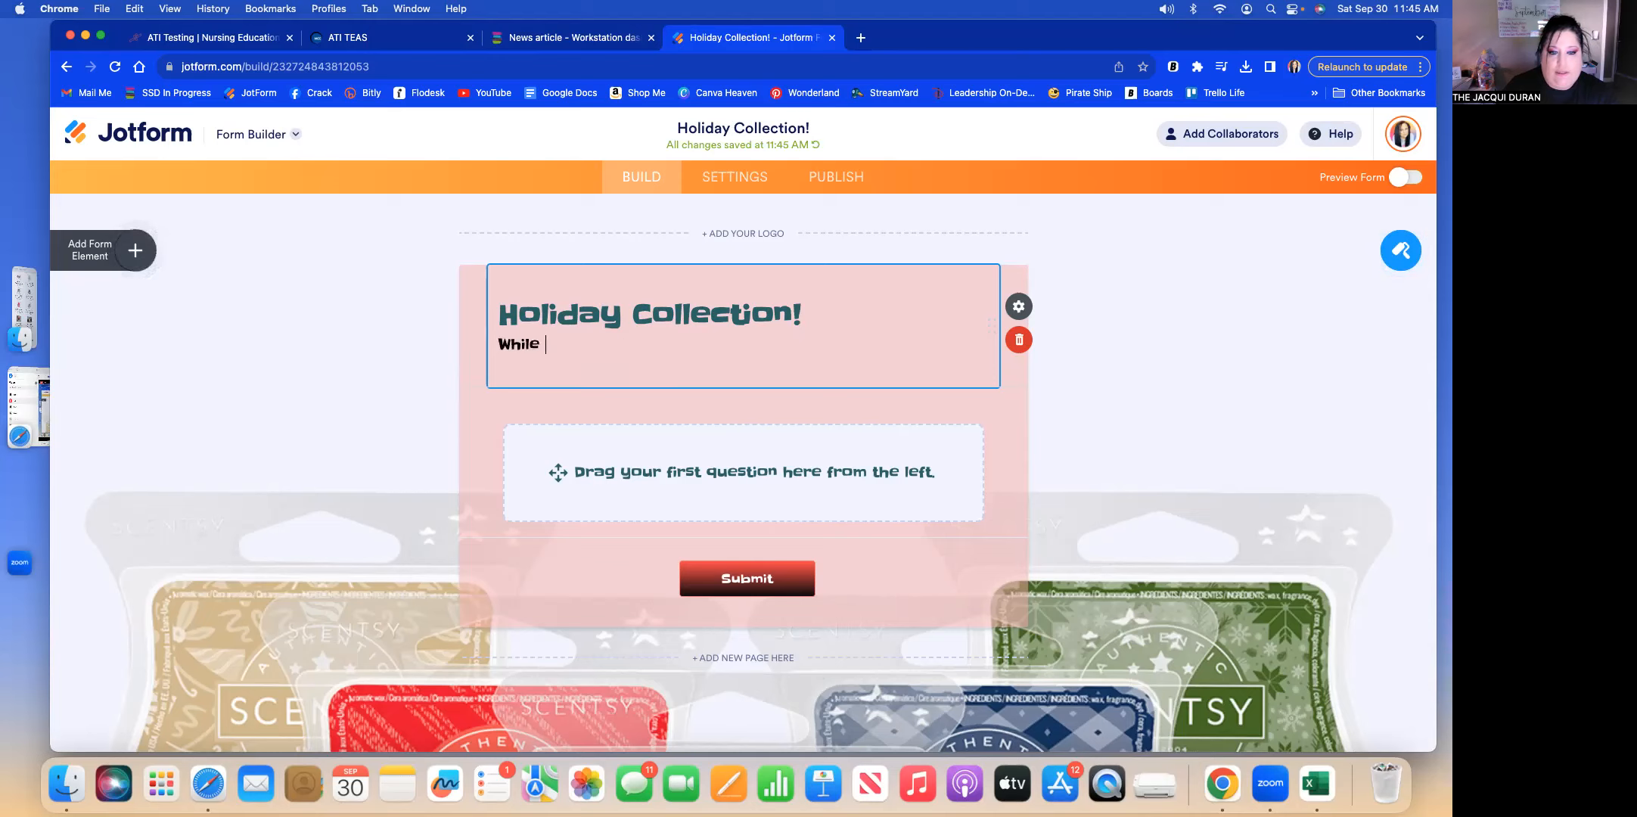
{"action": "type", "text": "supplies las"}
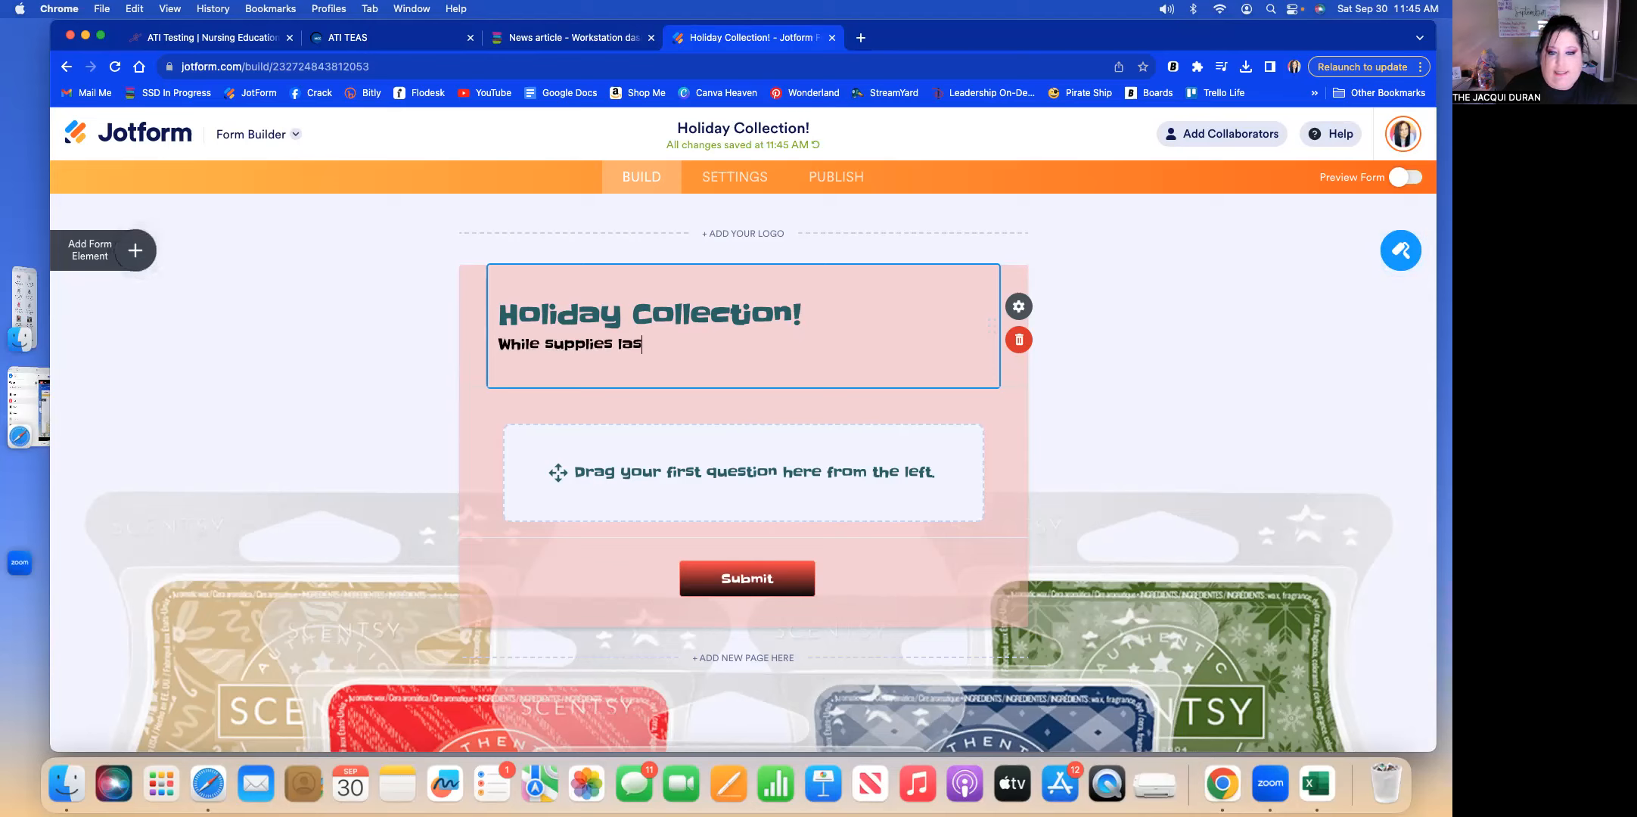
{"action": "type", "text": "t. grab "}
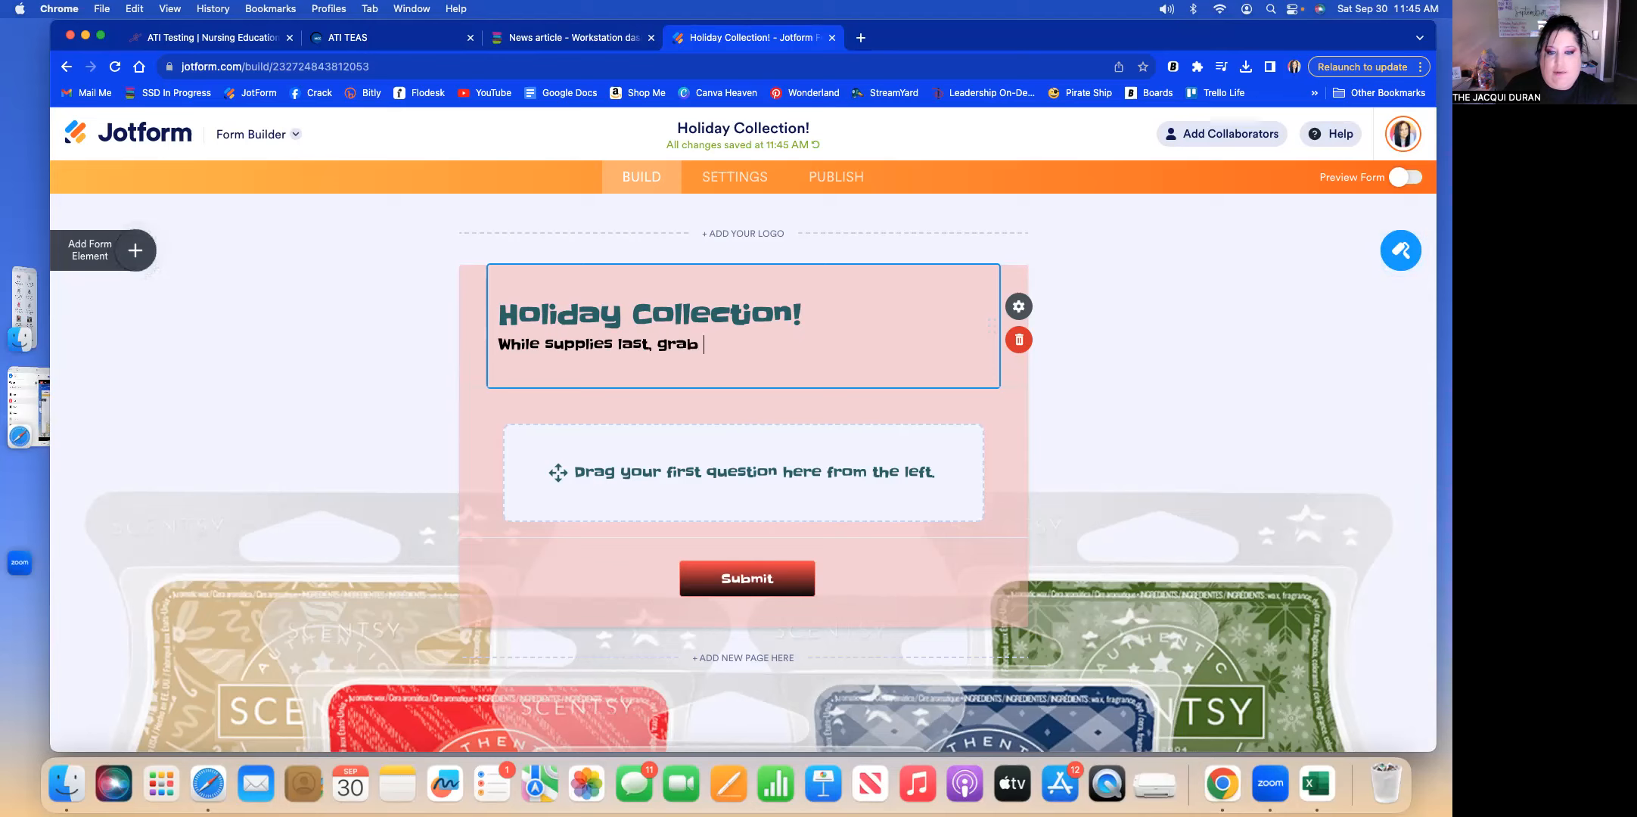
{"action": "type", "text": "your holiday socks and le"}
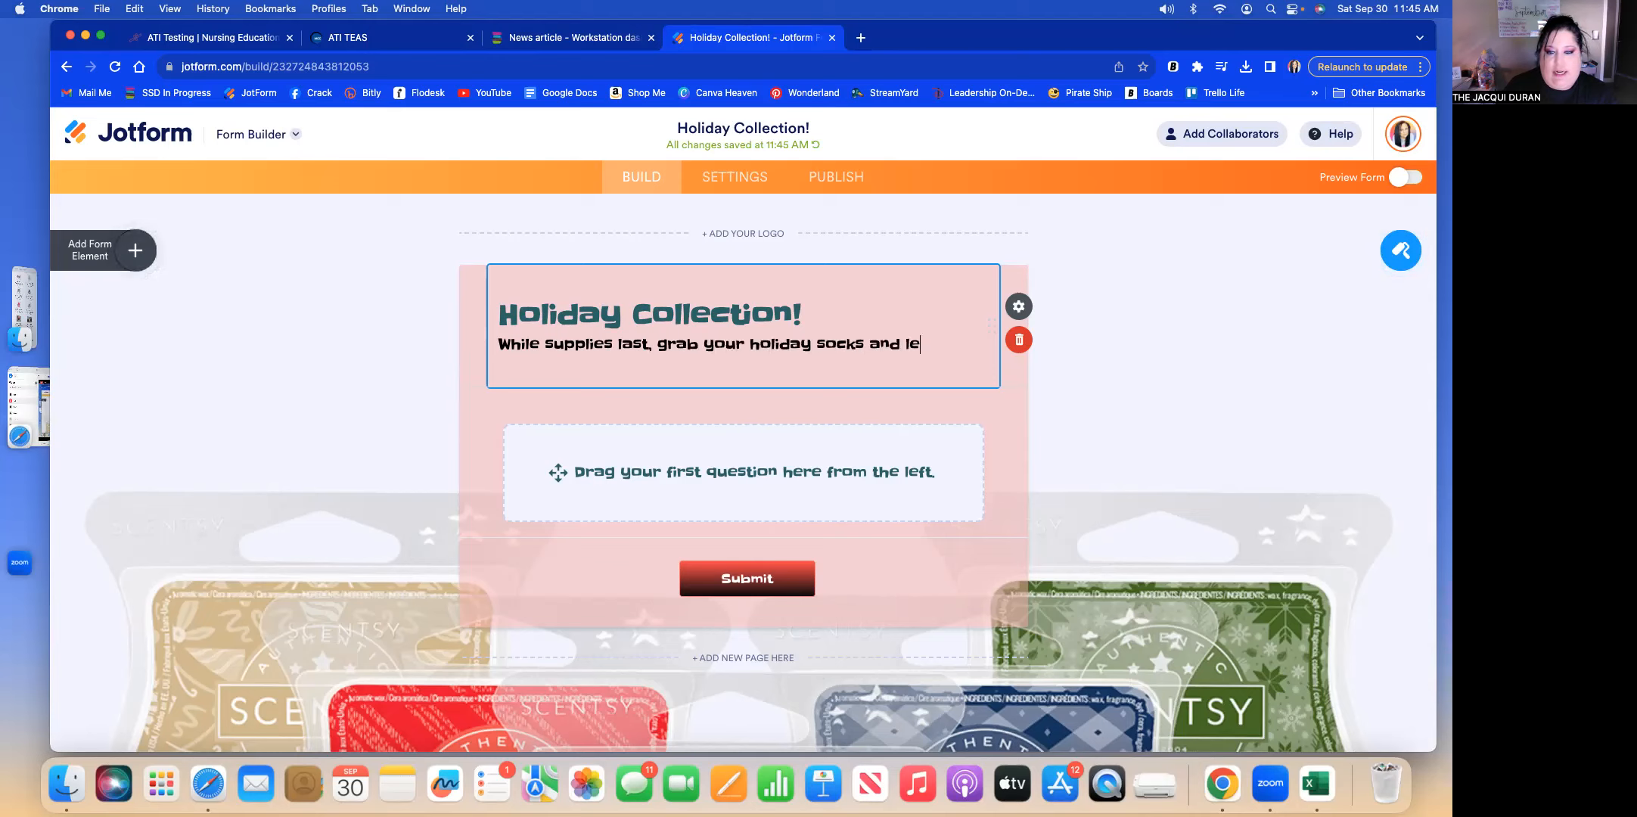
{"action": "type", "text": "t's get h"}
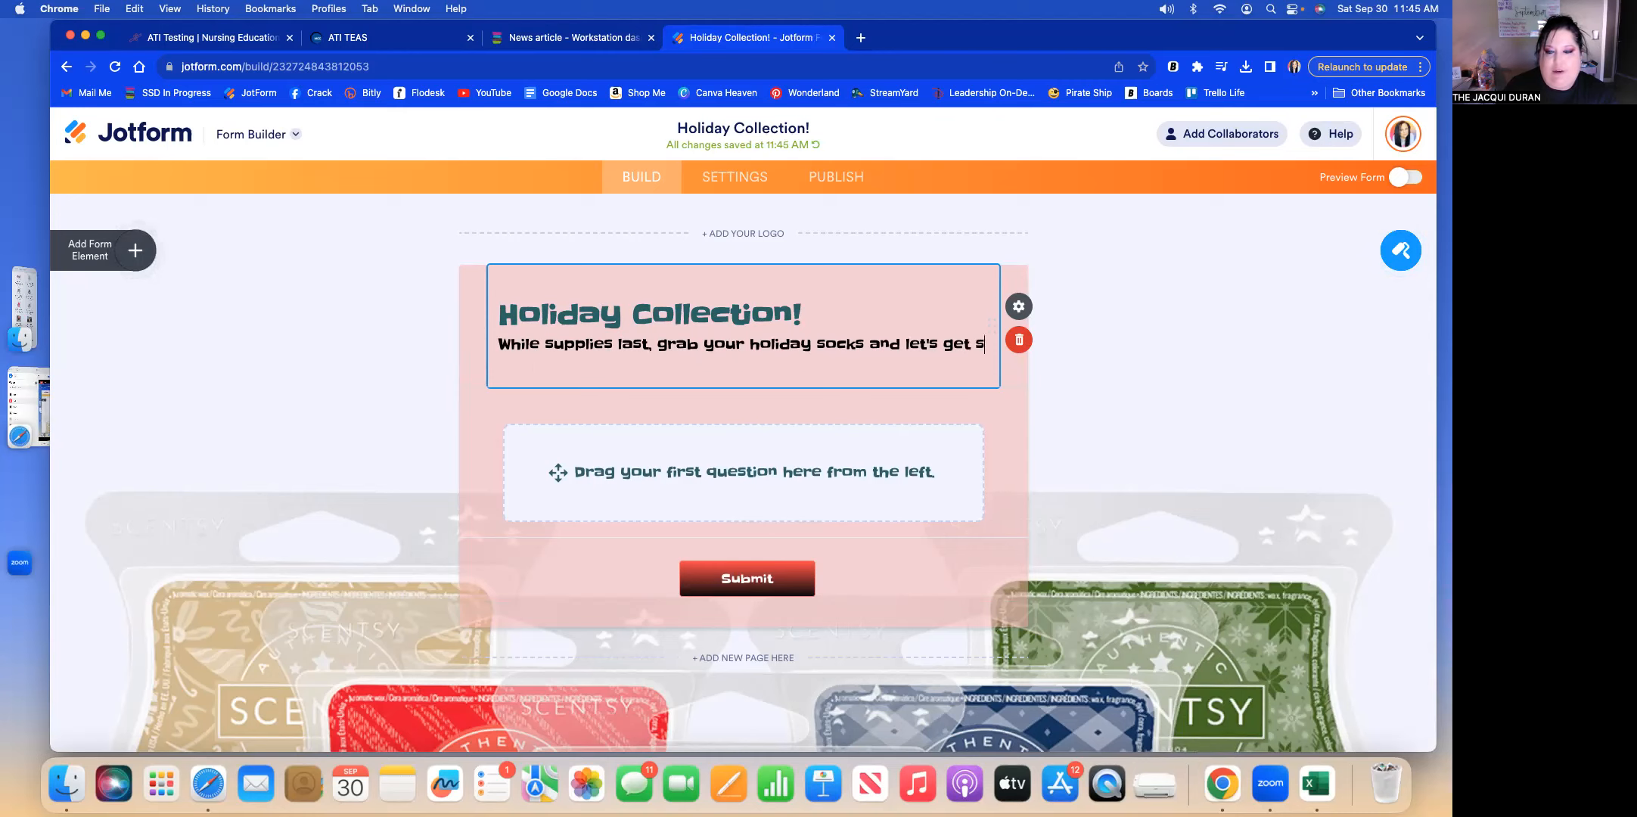
{"action": "type", "text": "hopping!"}
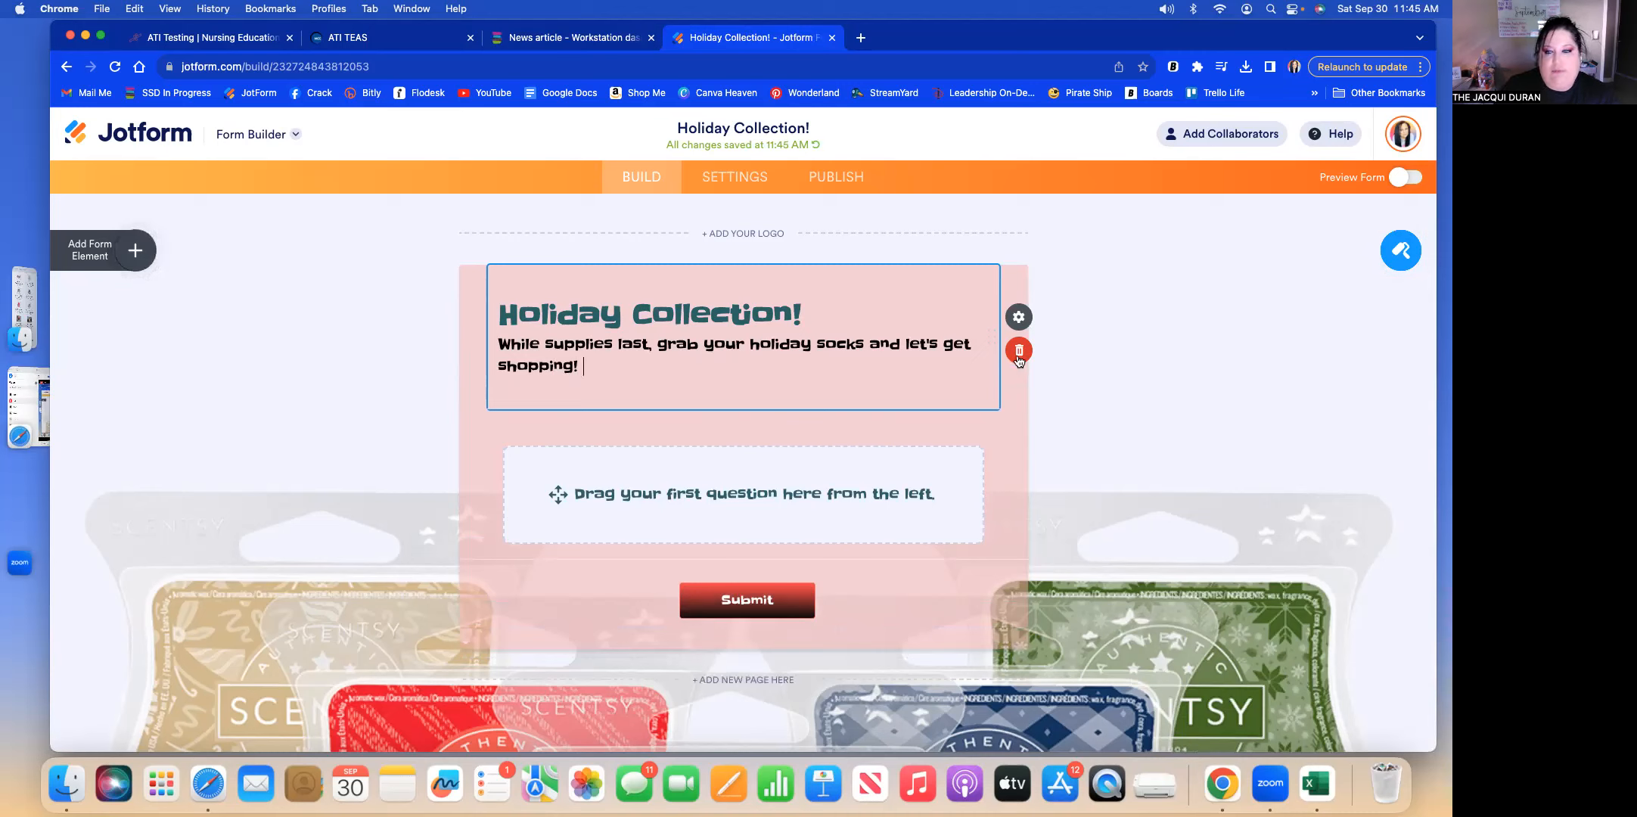
{"action": "left_click", "coordinate": [1017, 318]}
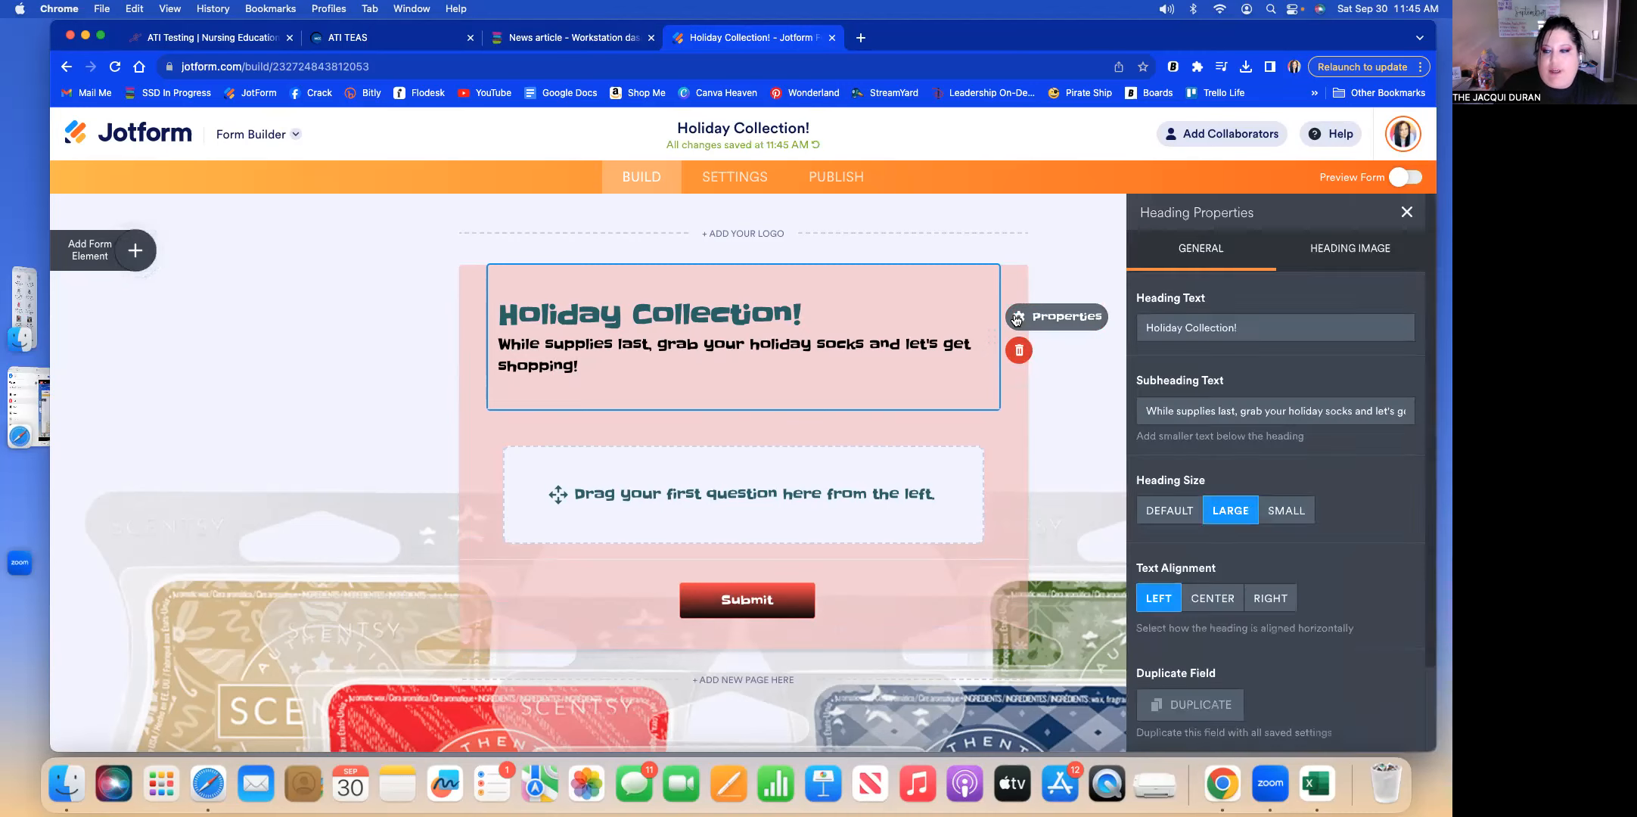
{"action": "left_click", "coordinate": [1210, 599]}
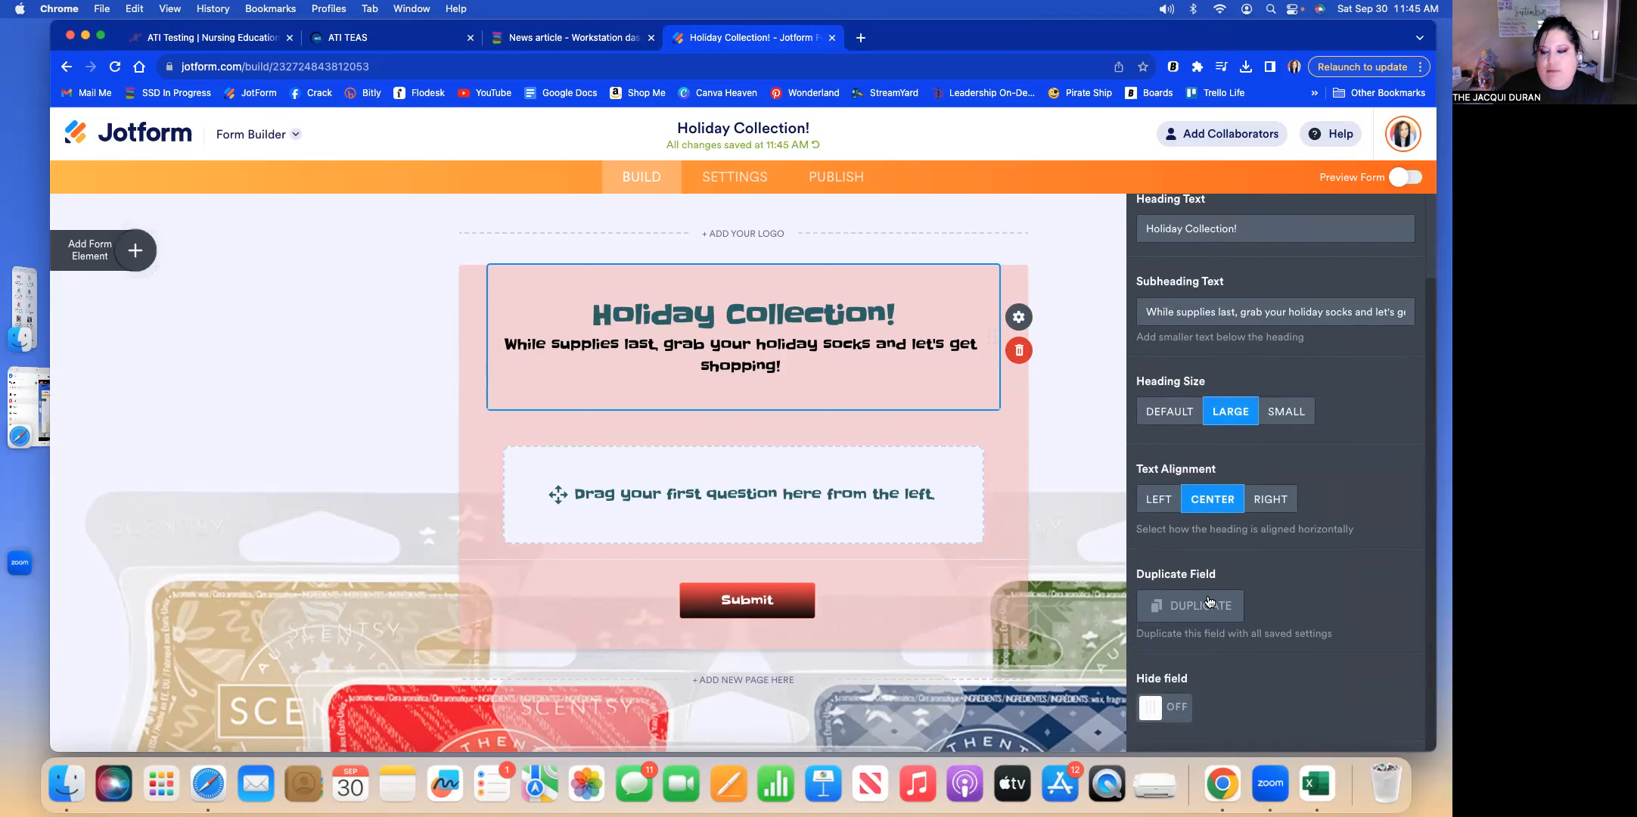
Close the heading's properties and add Full Name, Email, Address and Phone fields to the form in that order.
{"action": "left_click", "coordinate": [1331, 254]}
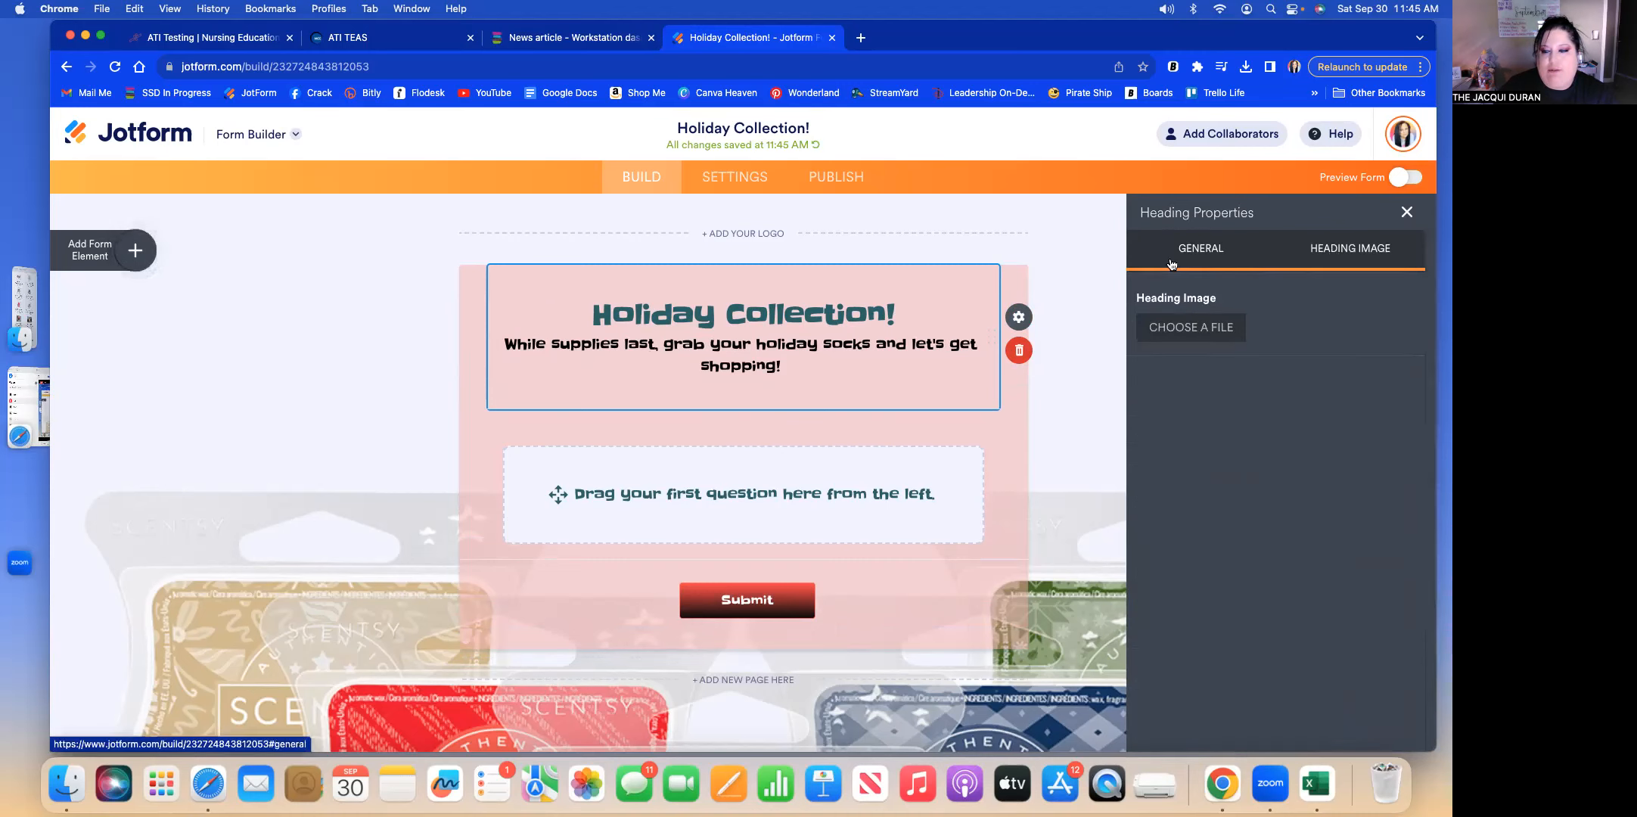
{"action": "left_click", "coordinate": [1092, 302]}
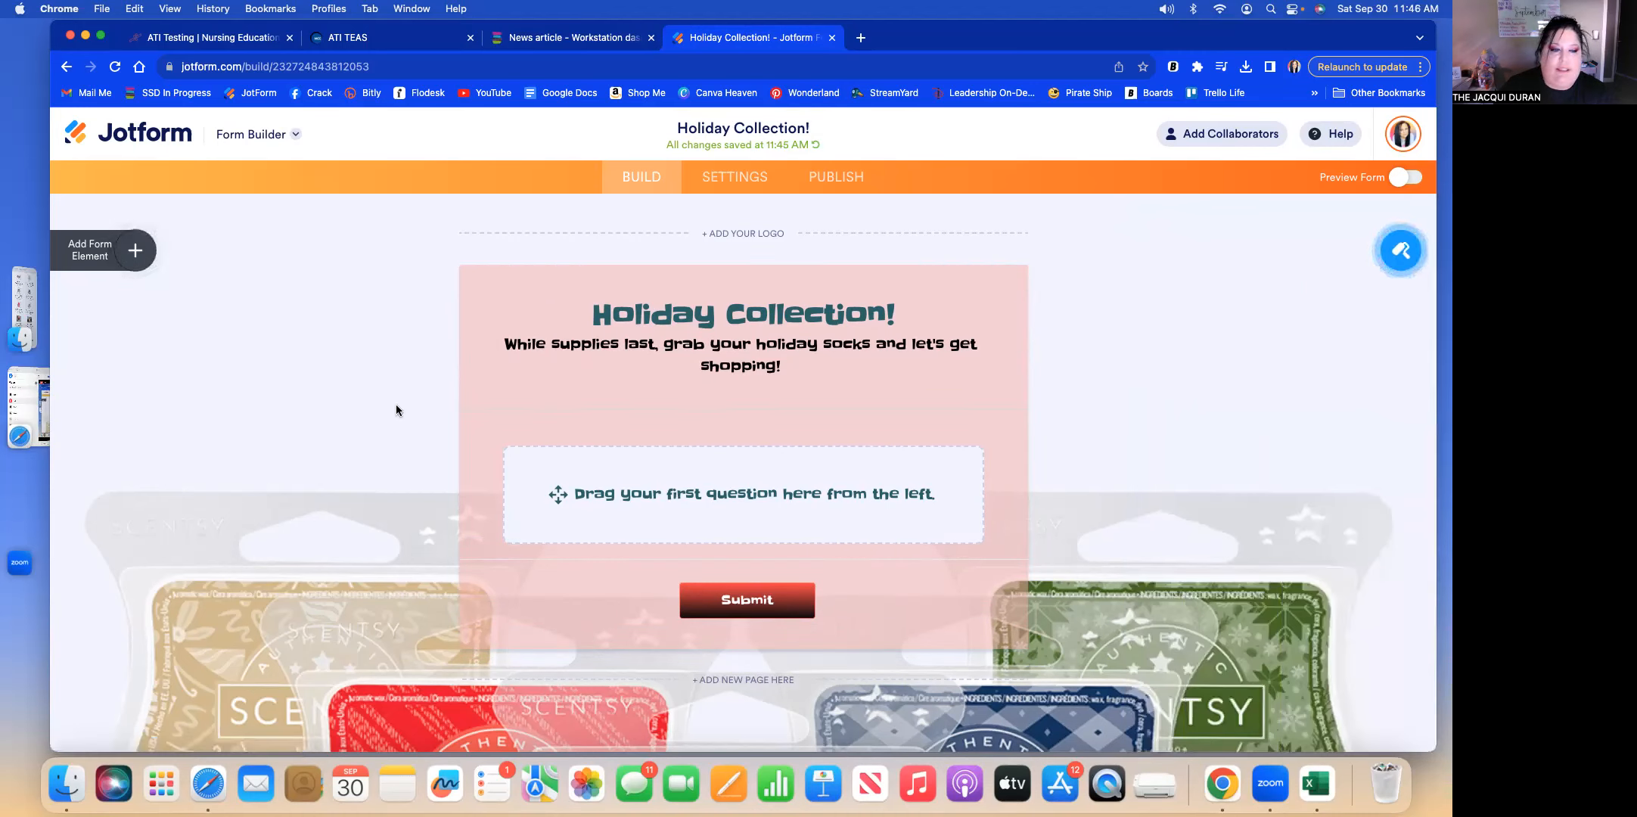
{"action": "left_click", "coordinate": [130, 254]}
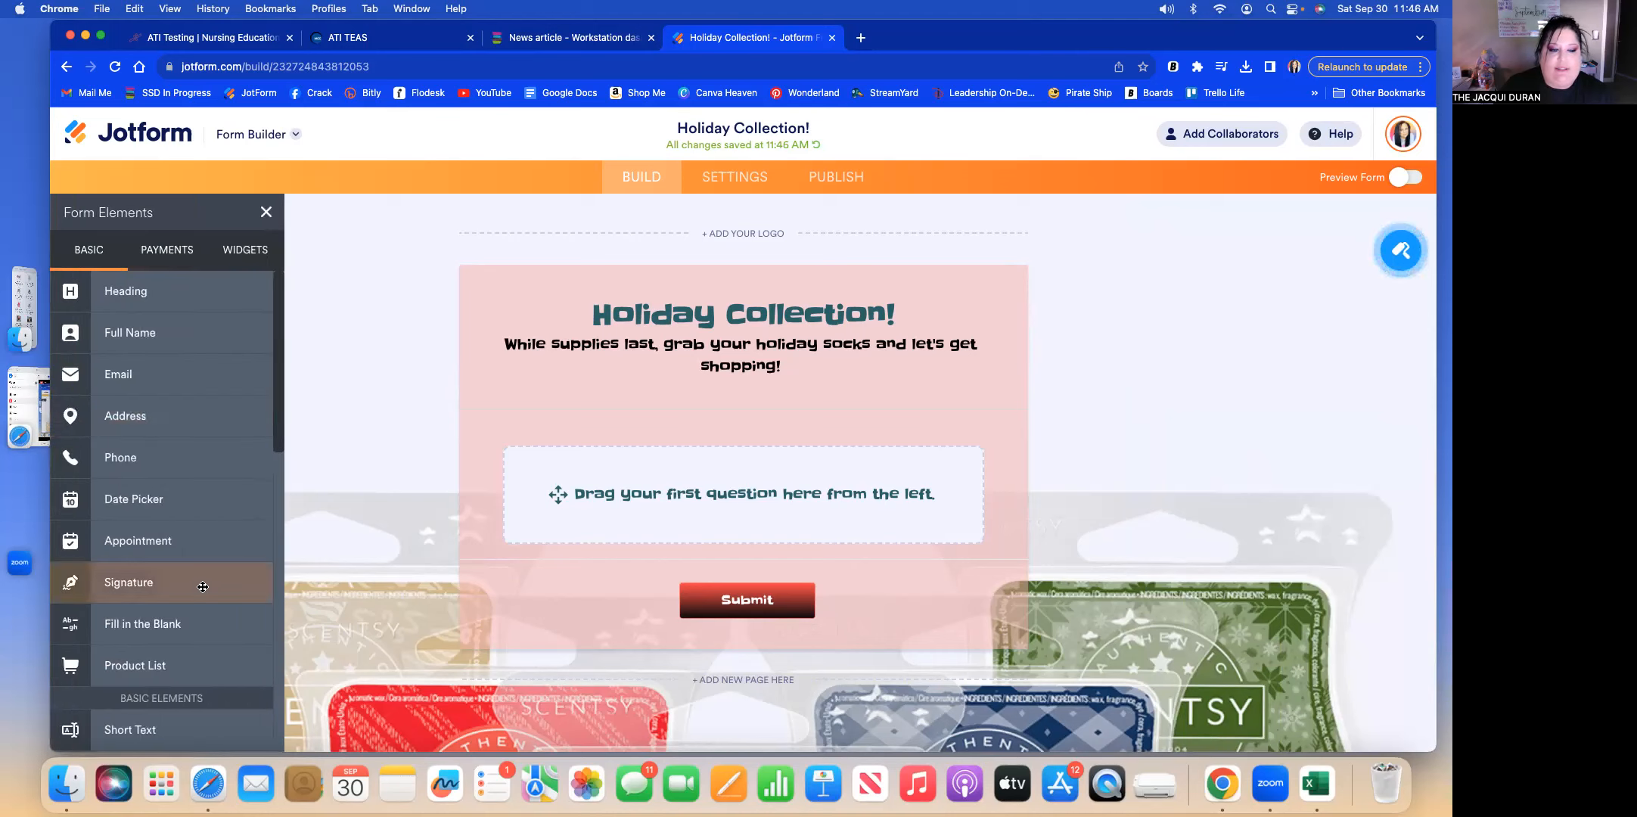
{"action": "scroll", "coordinate": [203, 587], "scroll_direction": "down", "scroll_amount": 10}
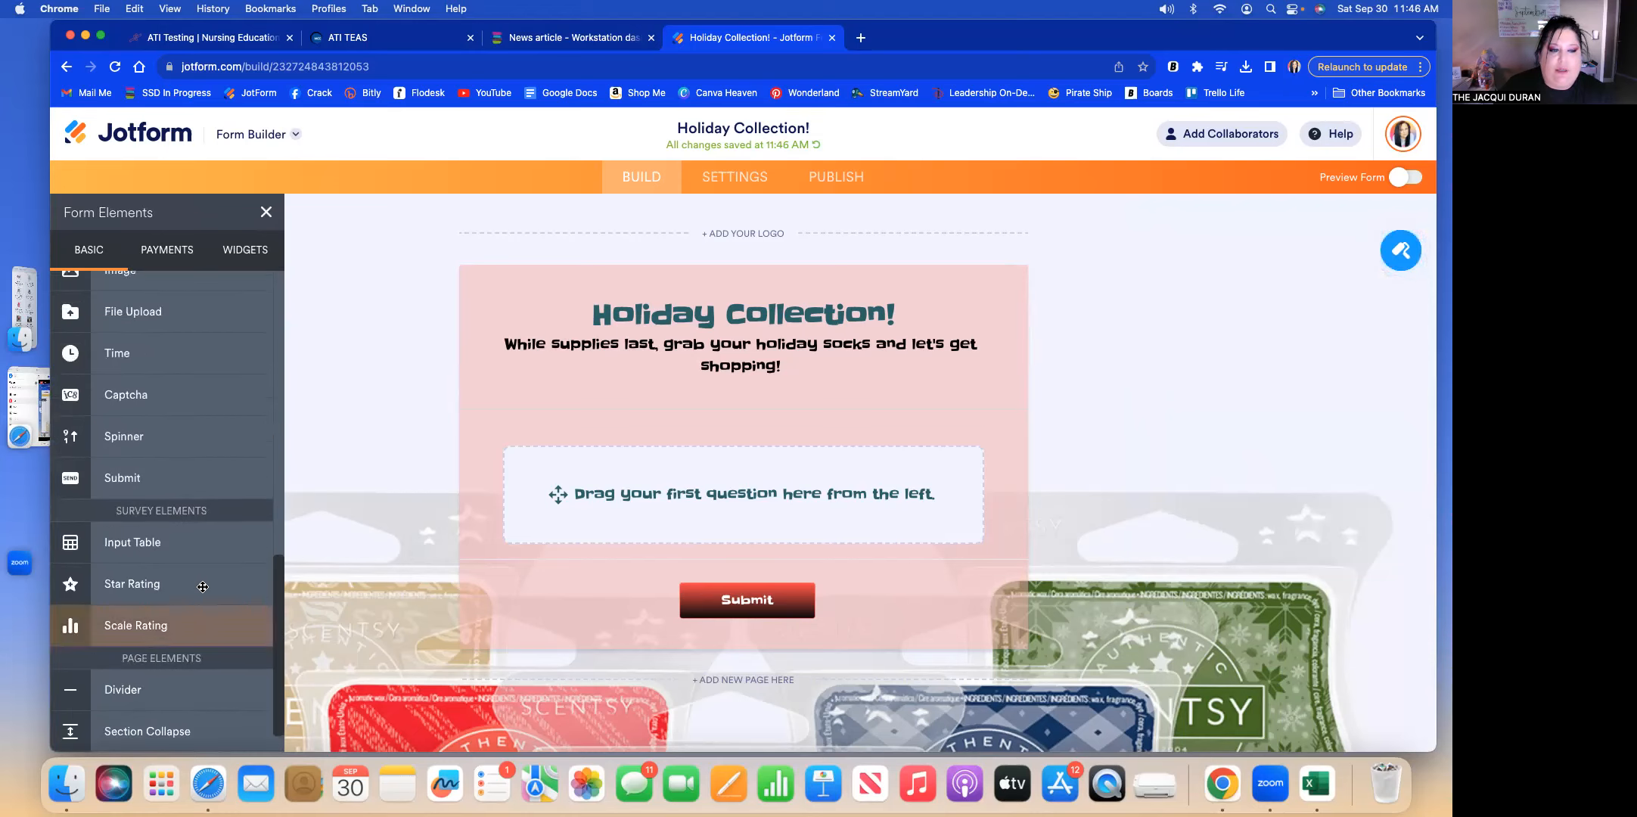
{"action": "scroll", "coordinate": [203, 587], "scroll_direction": "up", "scroll_amount": 10}
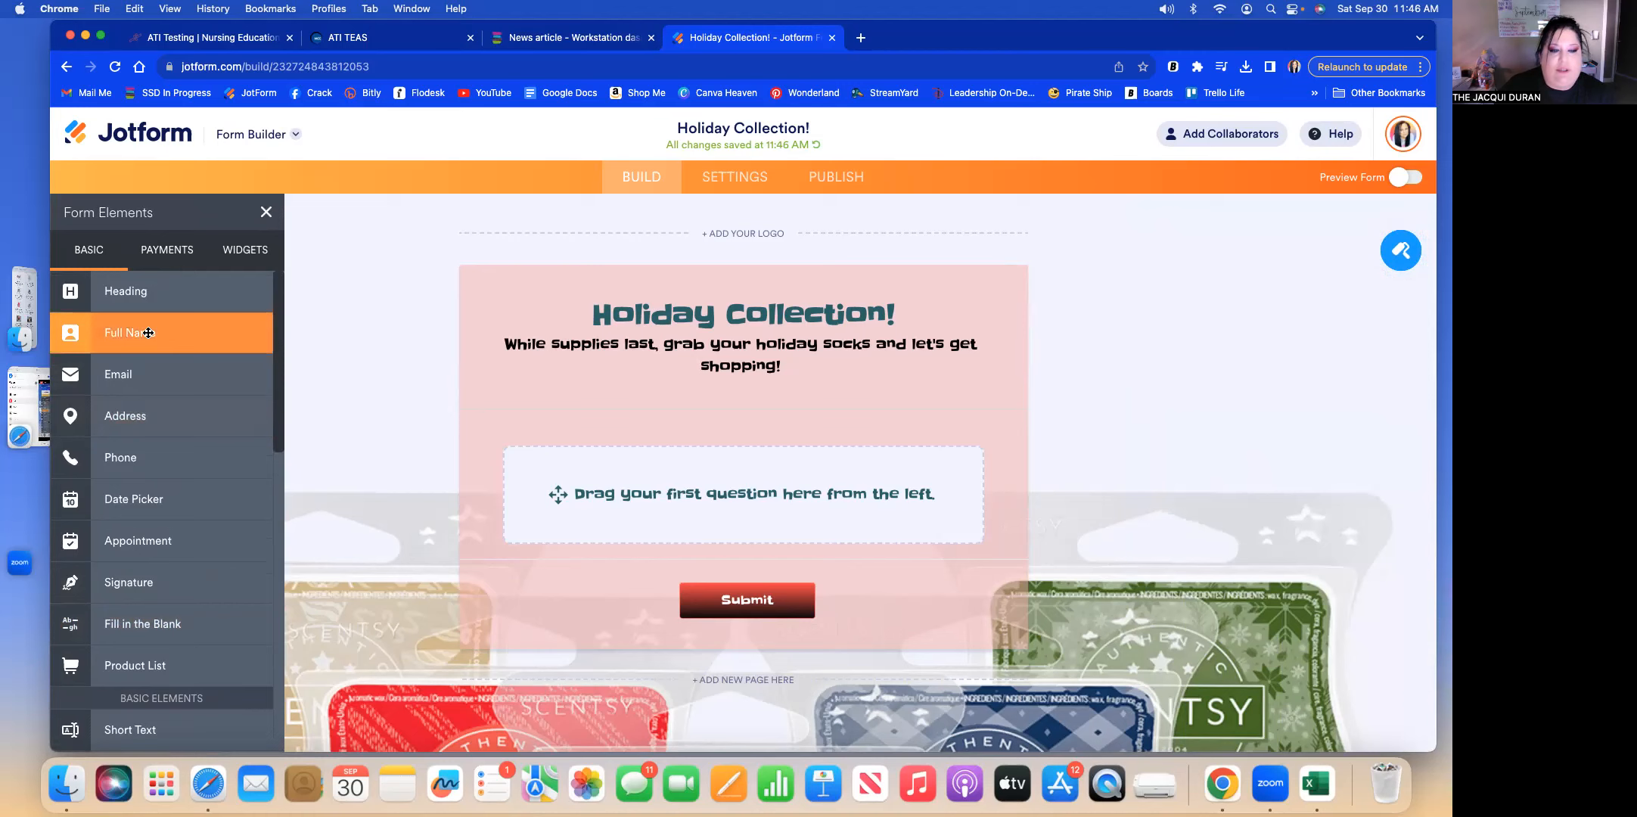
{"action": "left_click", "coordinate": [148, 333]}
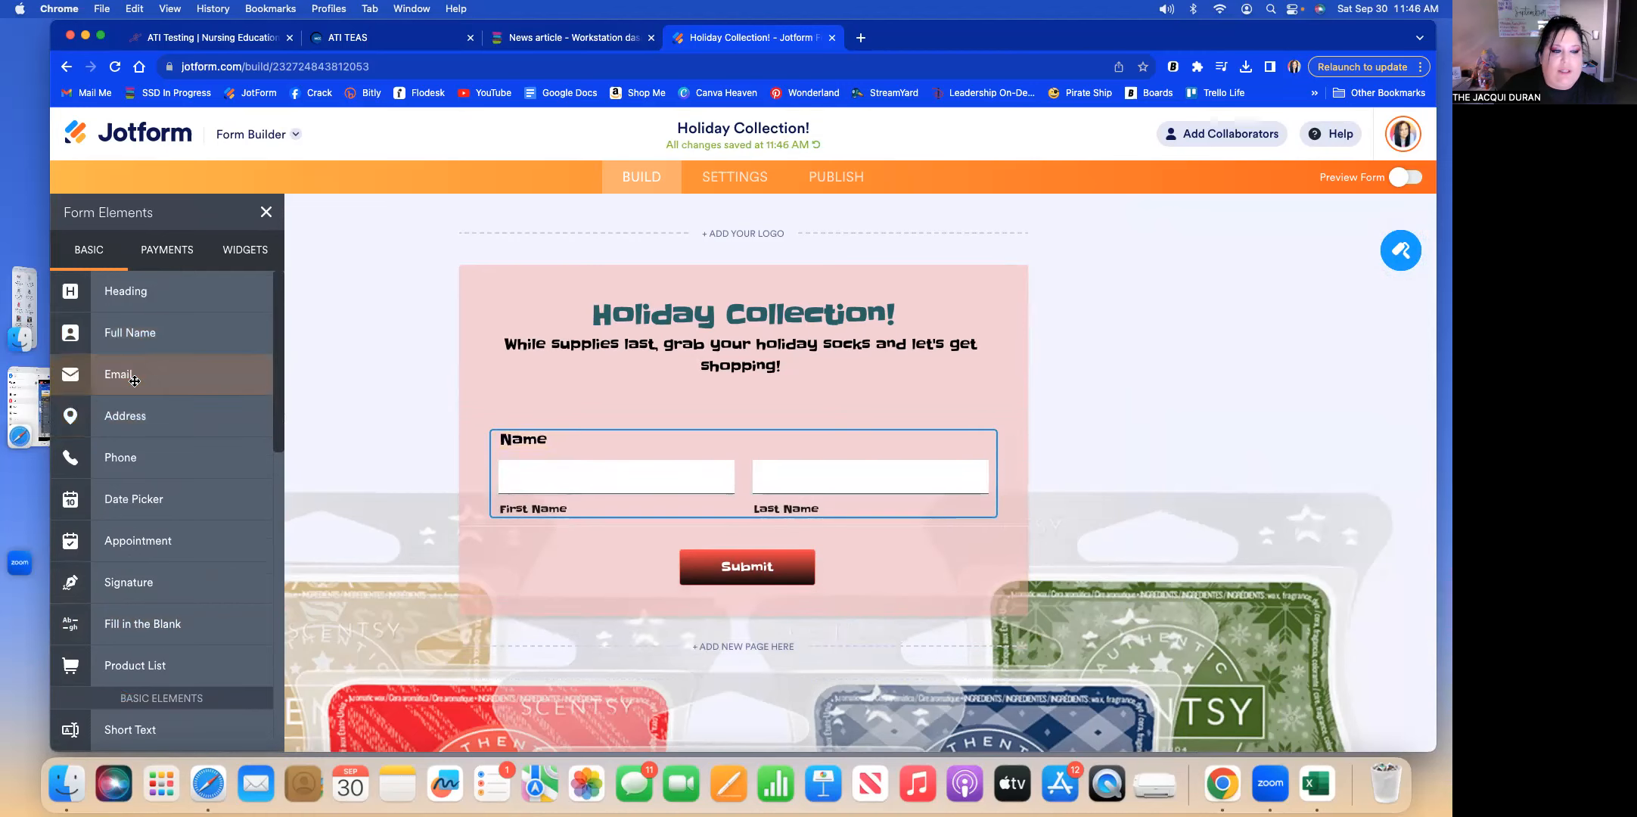
{"action": "left_click", "coordinate": [134, 381]}
{"action": "left_click", "coordinate": [134, 424]}
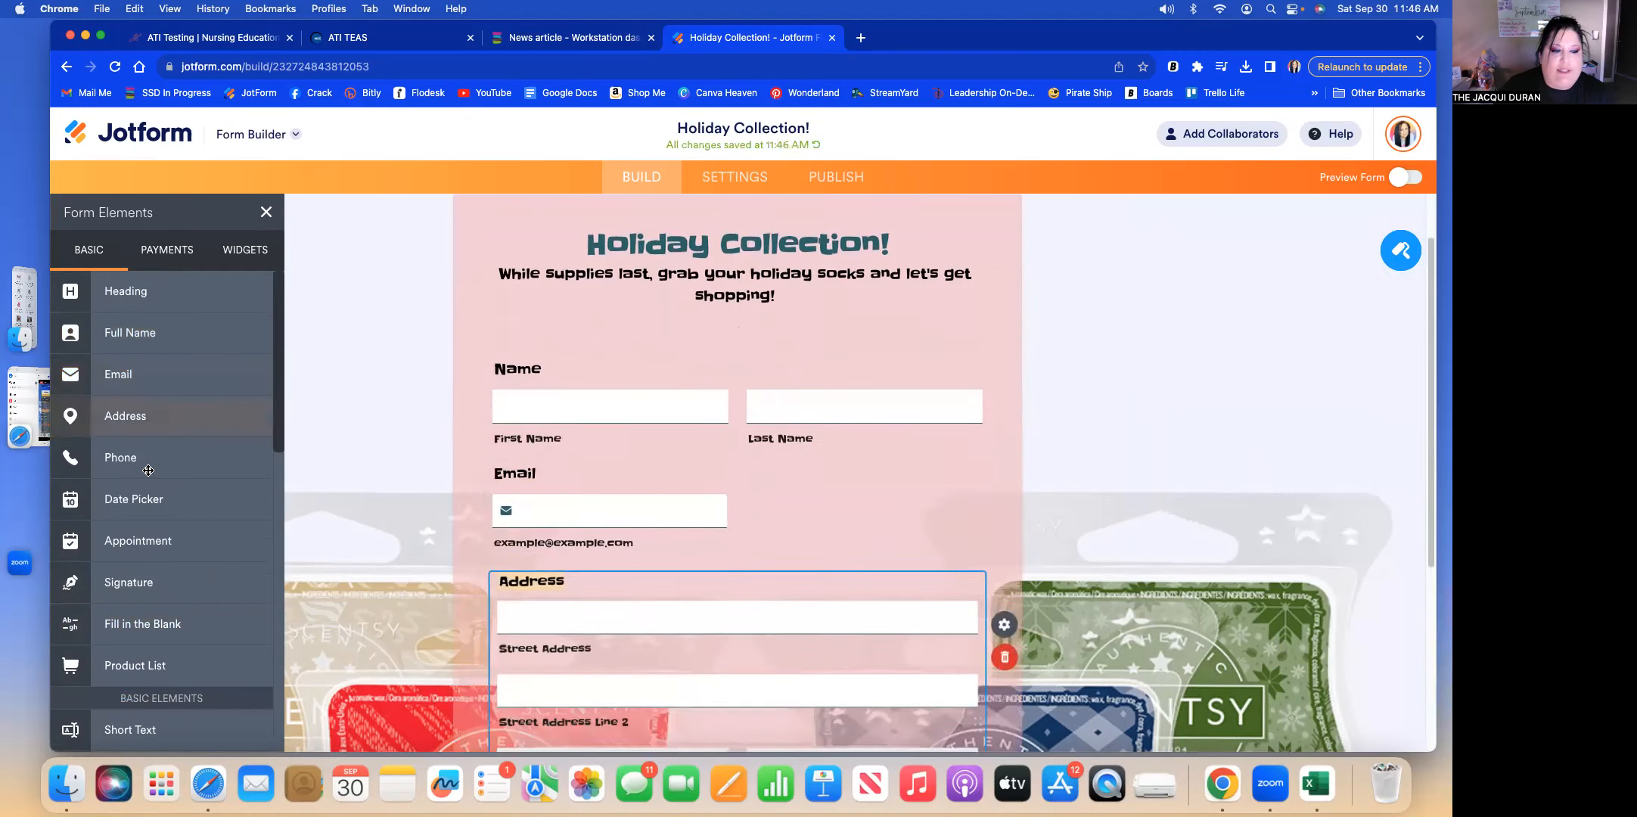
{"action": "left_click", "coordinate": [137, 411]}
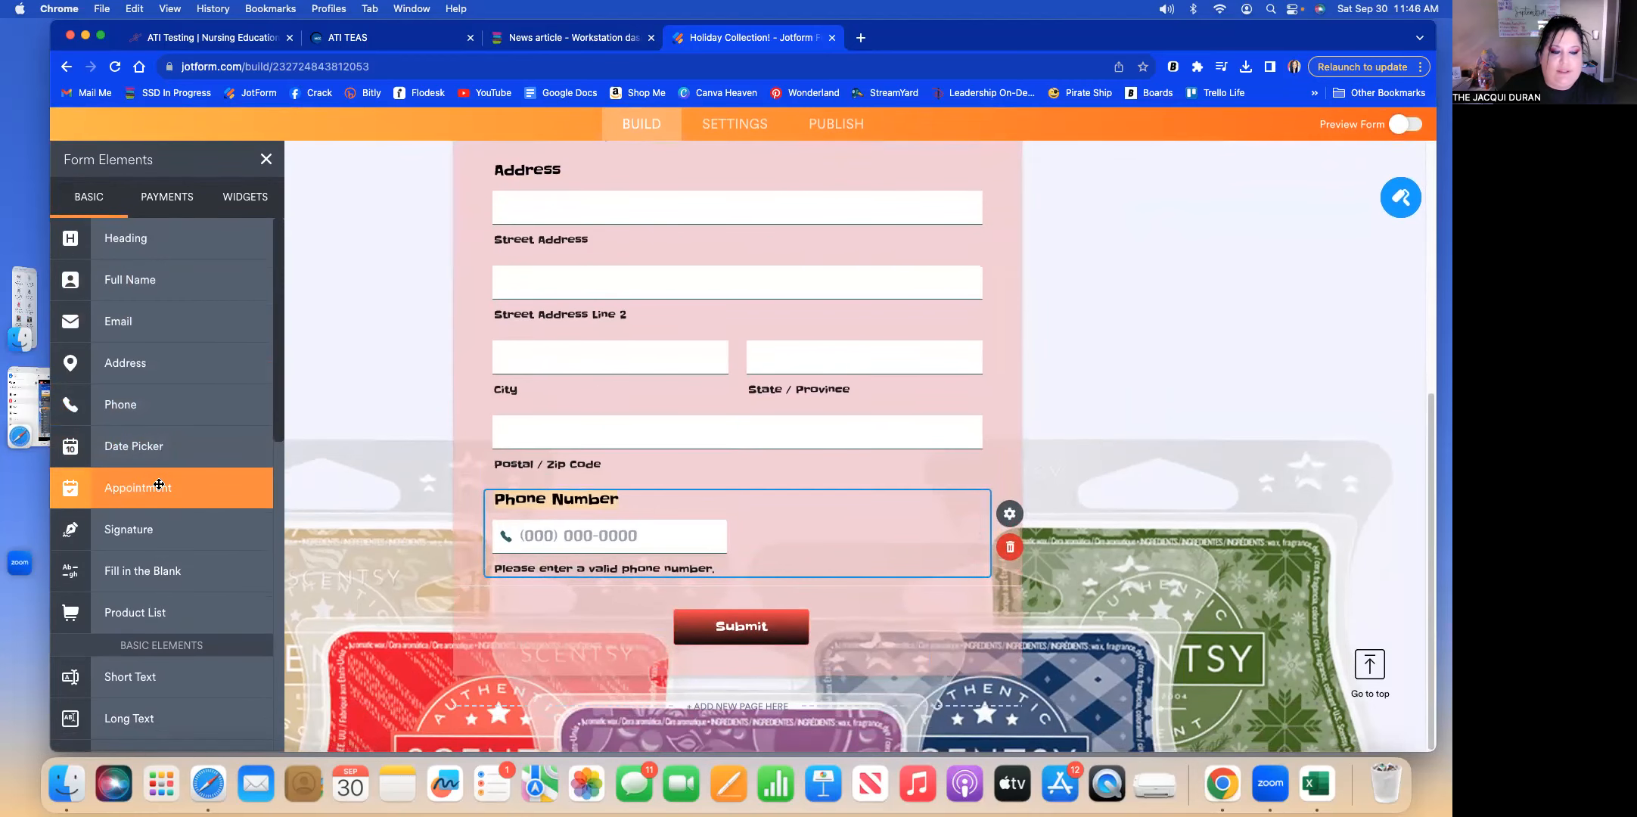
{"action": "left_click", "coordinate": [1074, 314]}
Make the Name field required.
{"action": "scroll", "coordinate": [1076, 313], "scroll_direction": "up", "scroll_amount": 5}
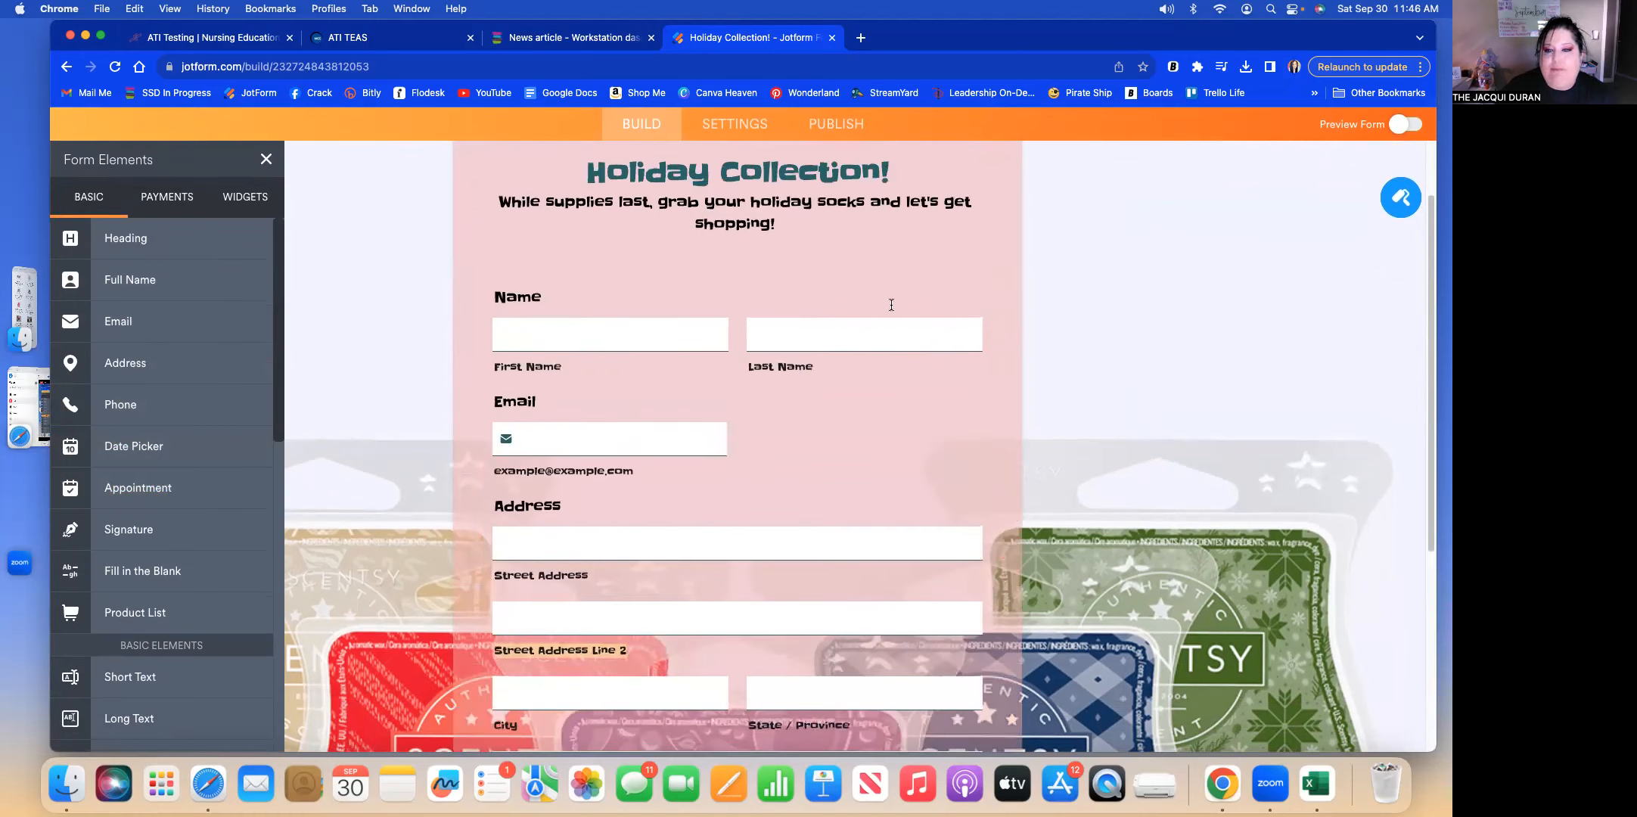
{"action": "left_click", "coordinate": [891, 304]}
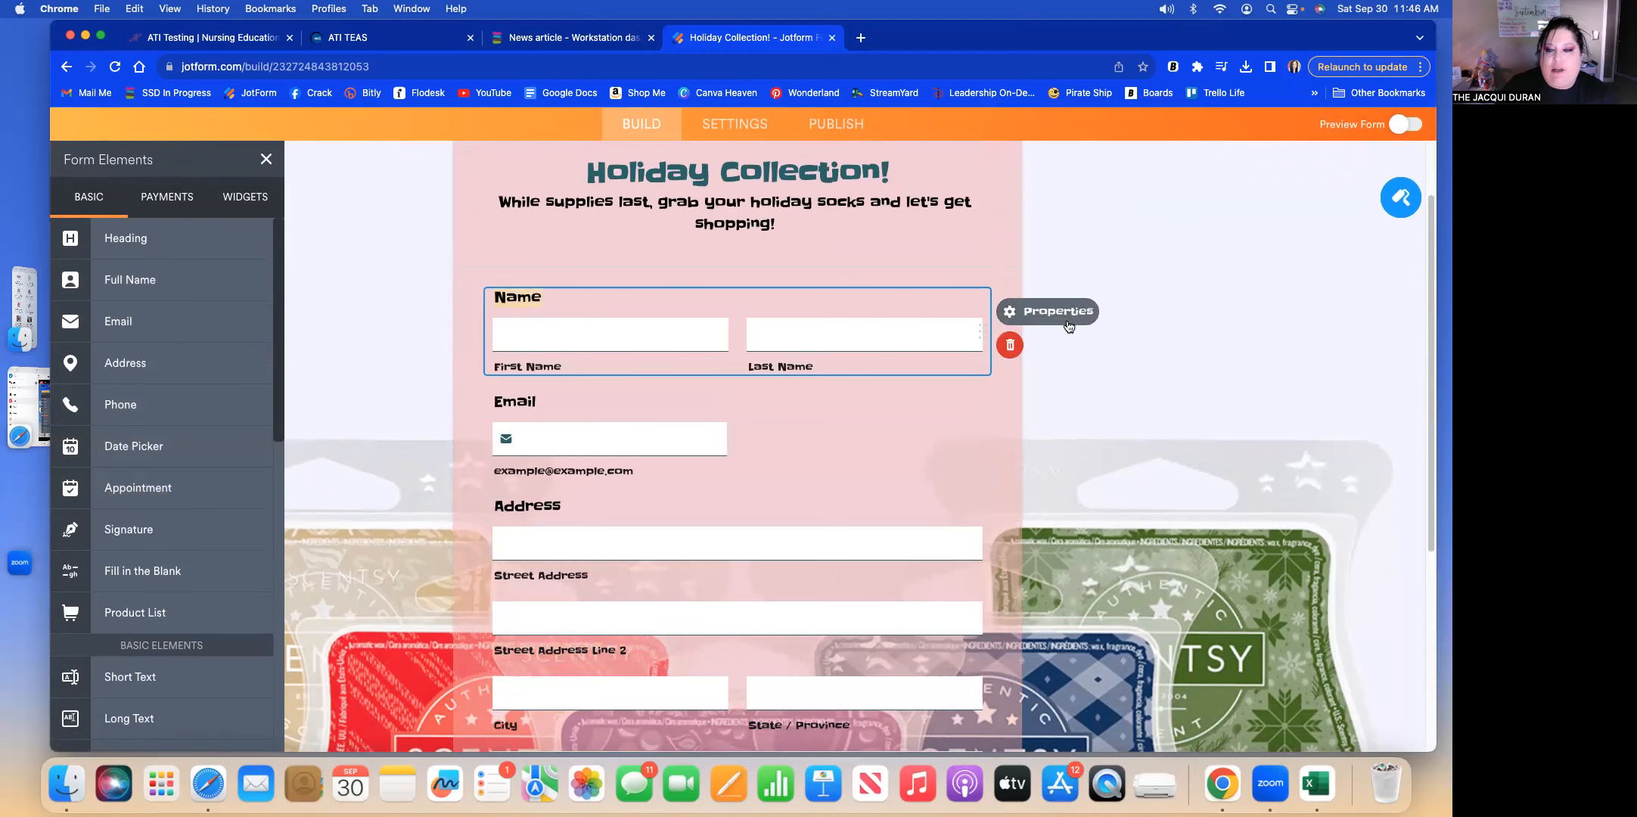
{"action": "left_click", "coordinate": [1020, 320]}
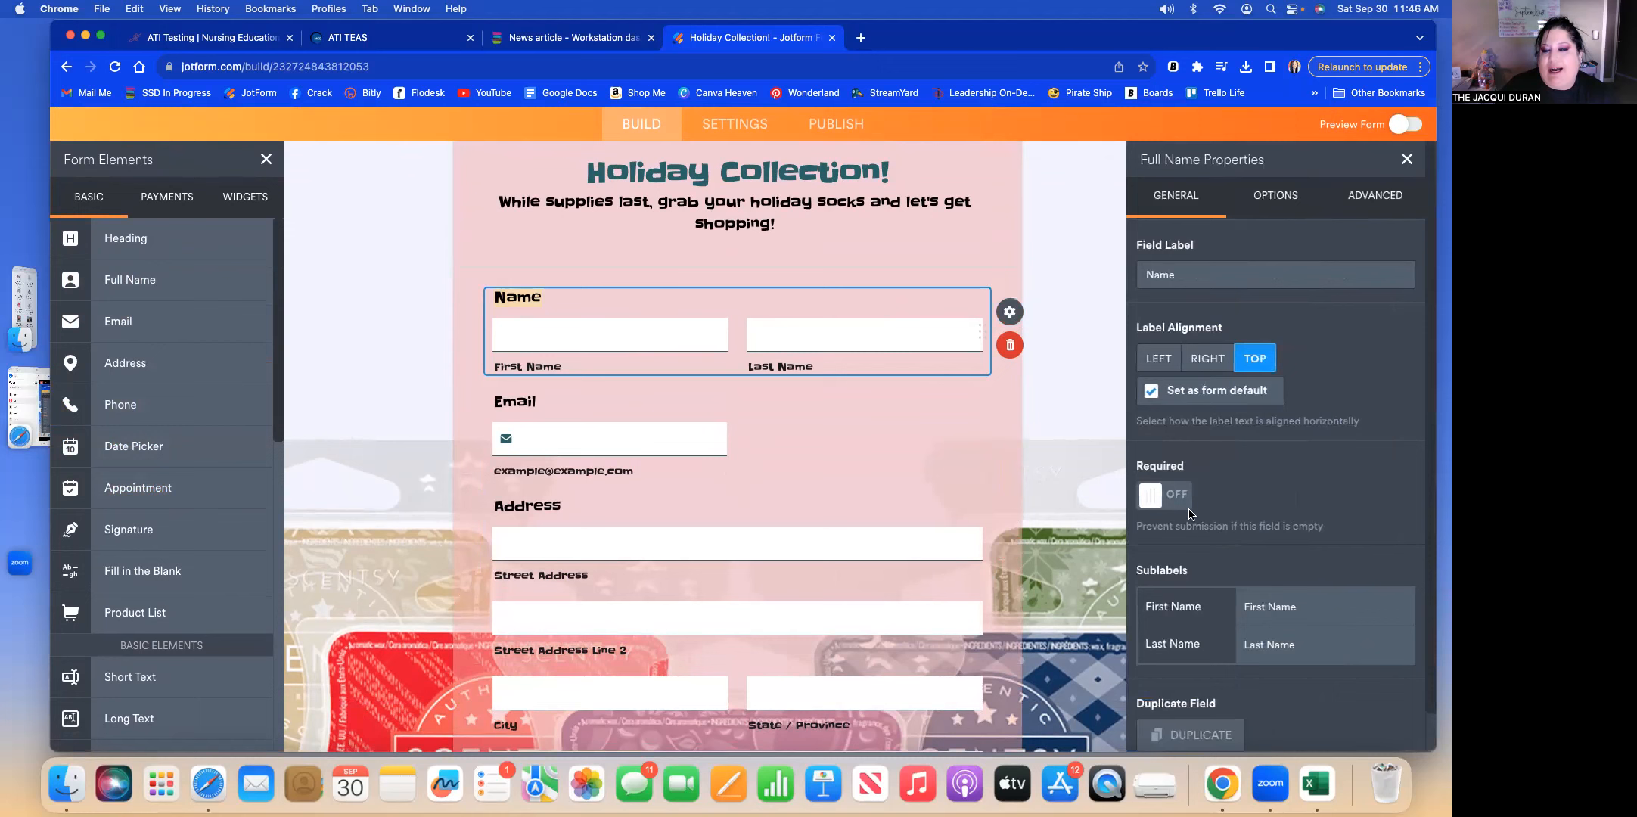
{"action": "left_click", "coordinate": [1151, 502]}
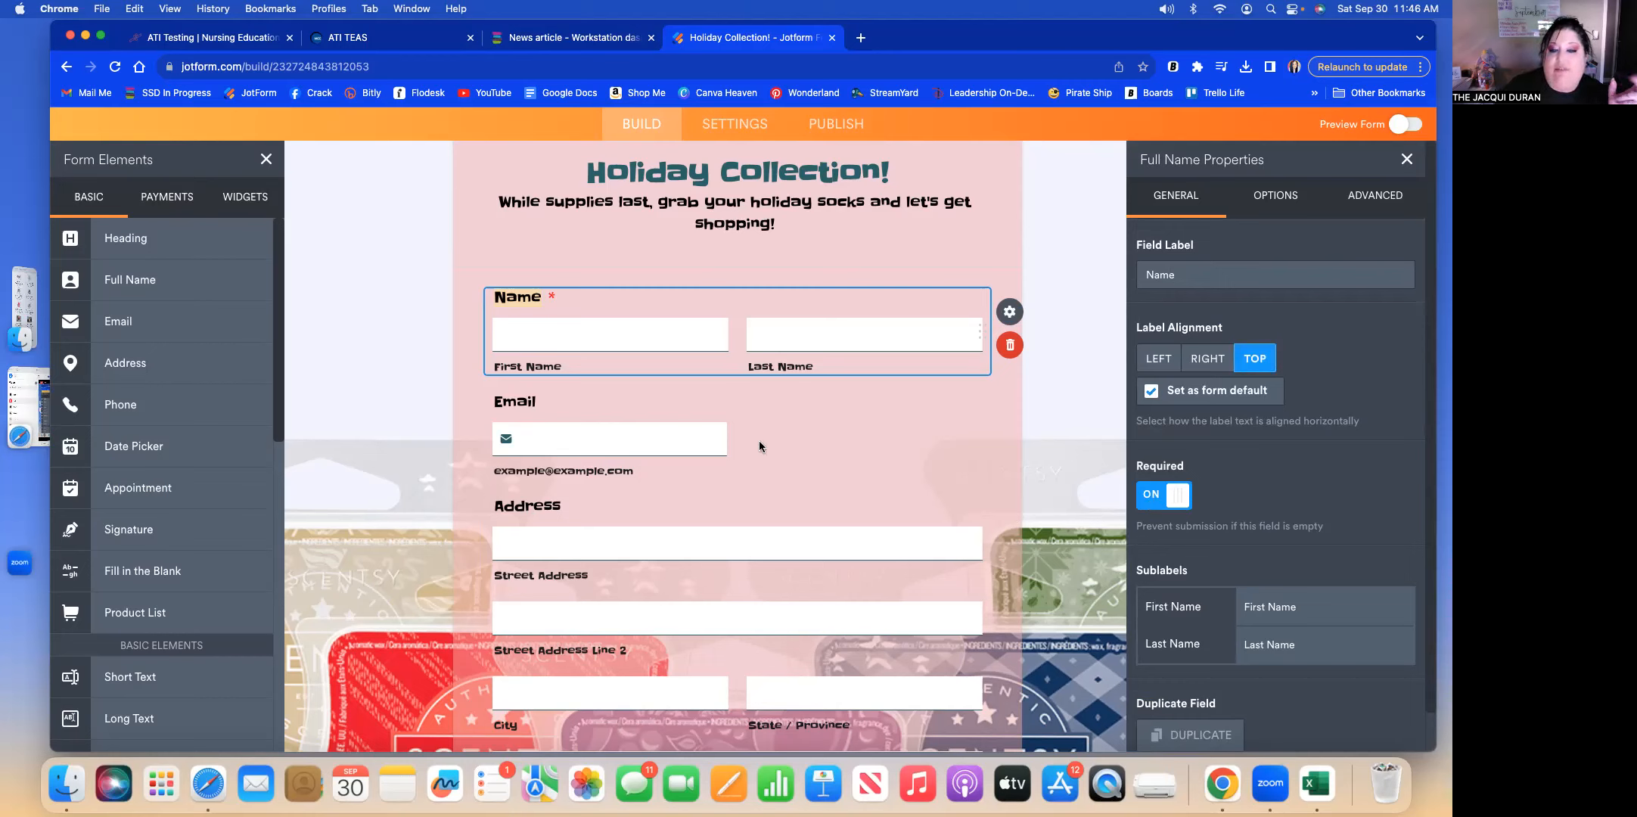
Make the Email field required.
{"action": "left_click", "coordinate": [731, 435]}
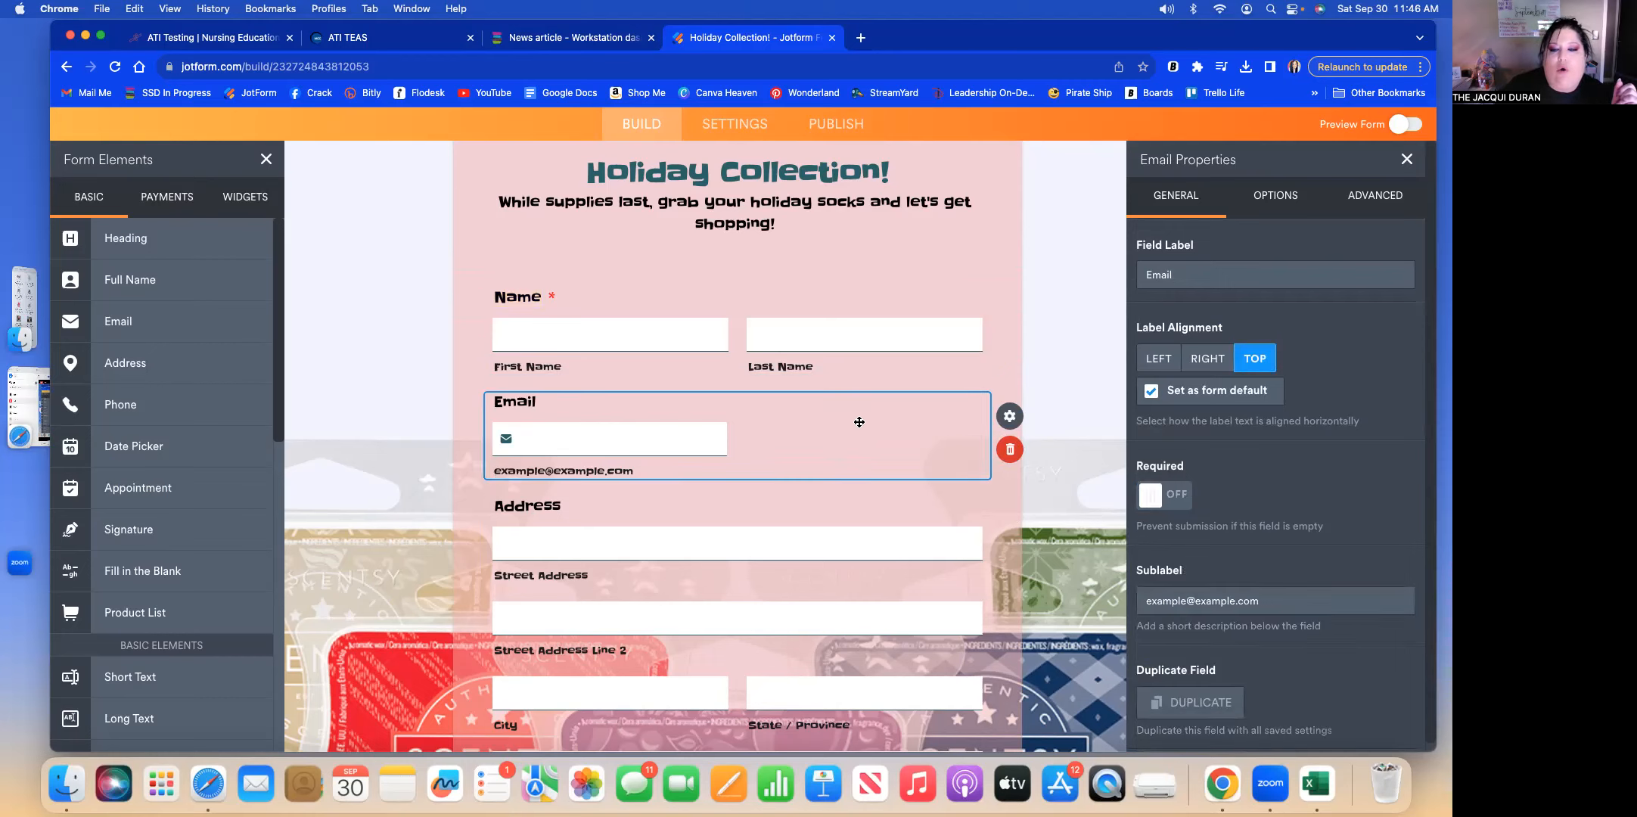
{"action": "left_click", "coordinate": [1006, 419]}
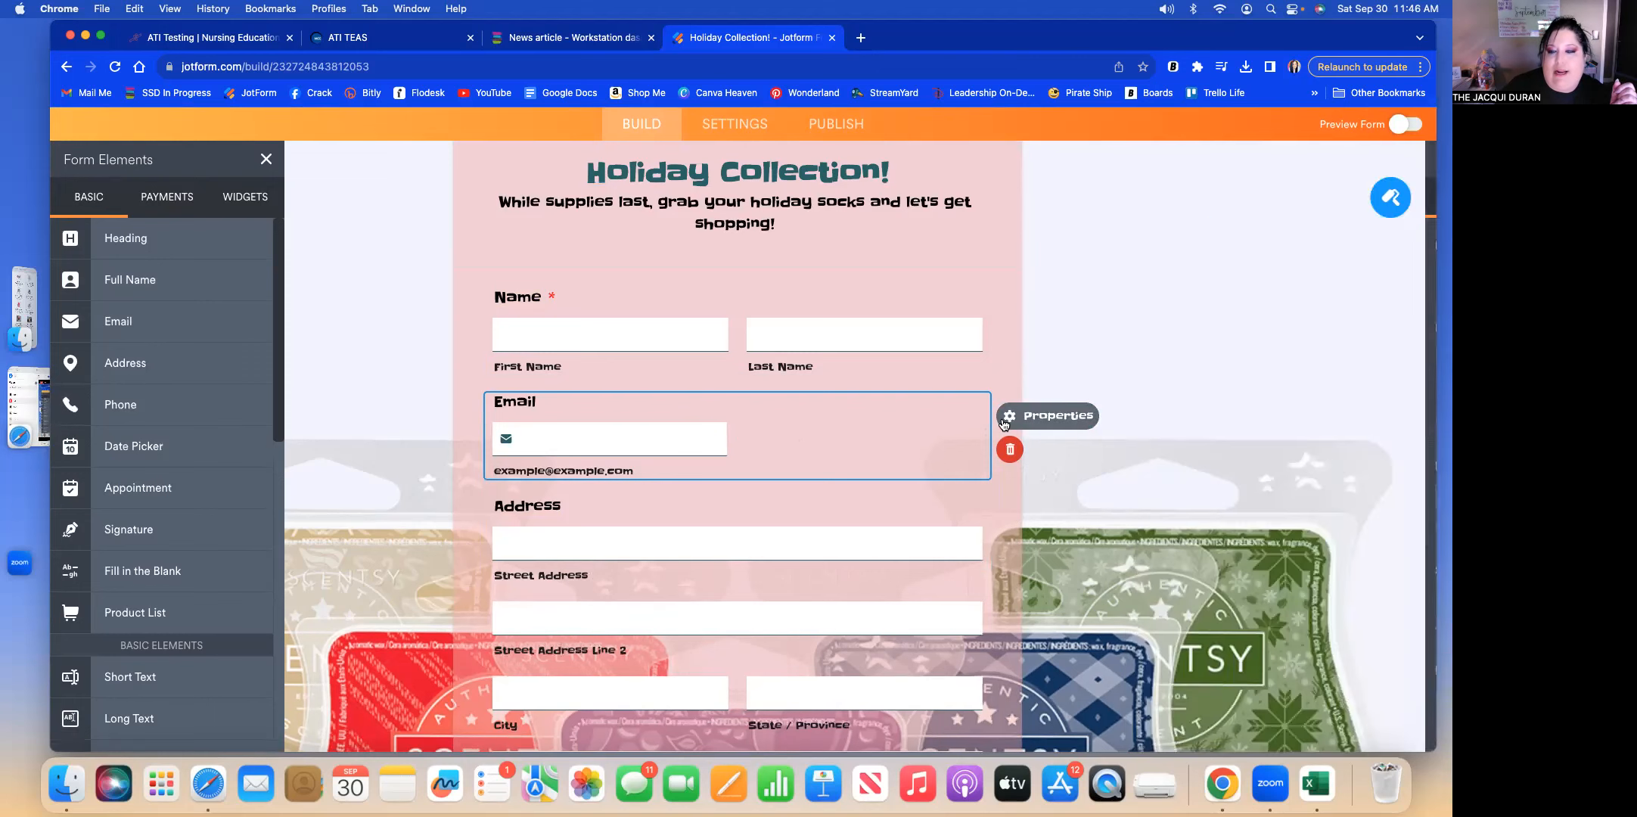
{"action": "left_click", "coordinate": [1006, 419]}
{"action": "left_click", "coordinate": [1157, 499]}
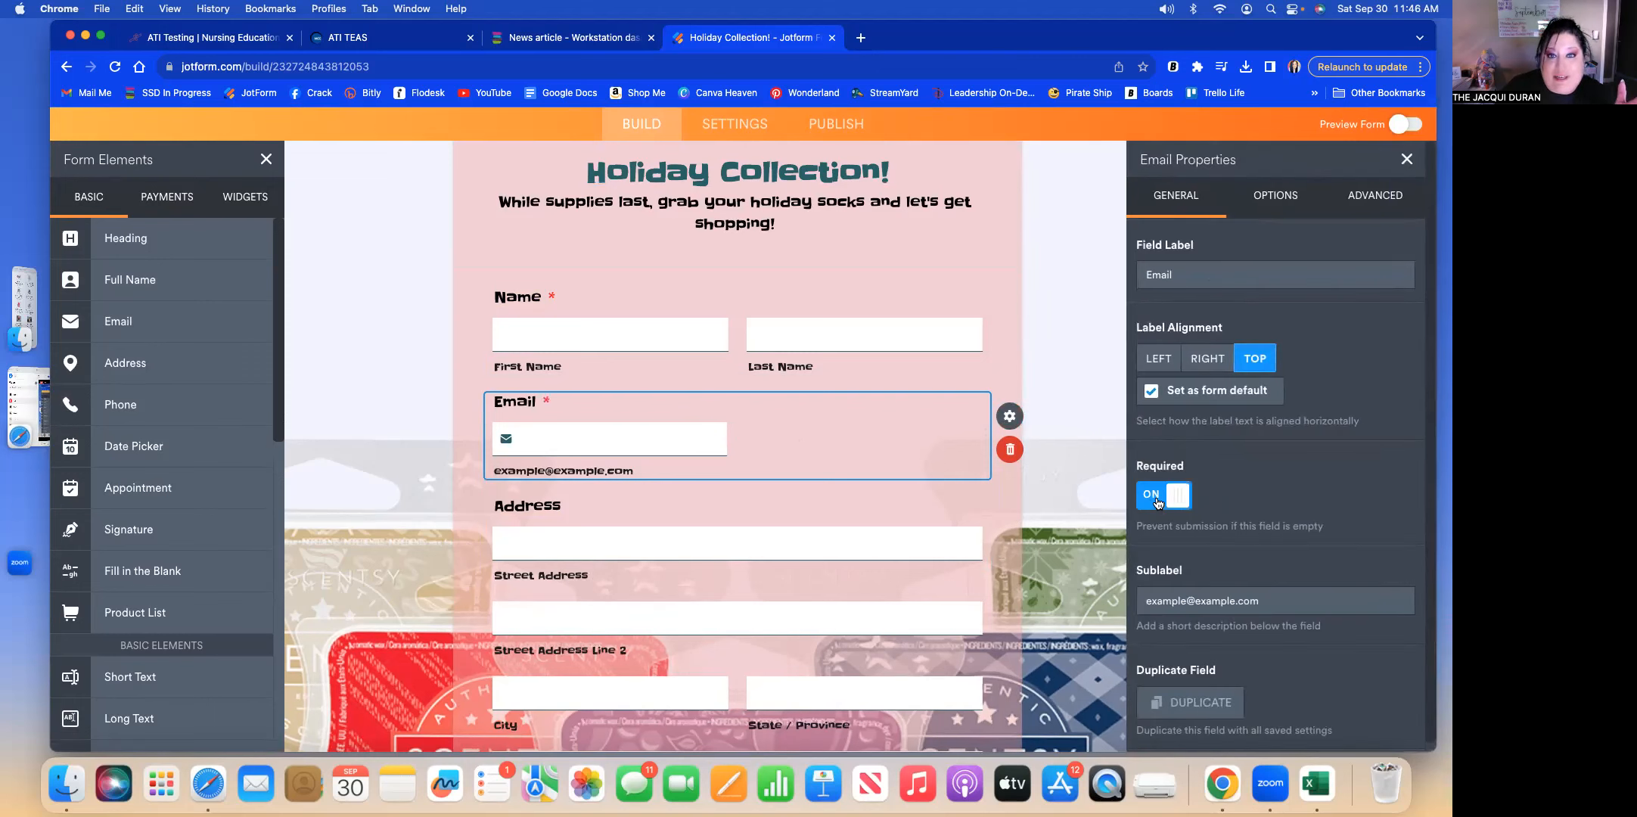
Make the Address field required.
{"action": "left_click", "coordinate": [773, 507]}
{"action": "scroll", "coordinate": [773, 507], "scroll_direction": "down", "scroll_amount": 5}
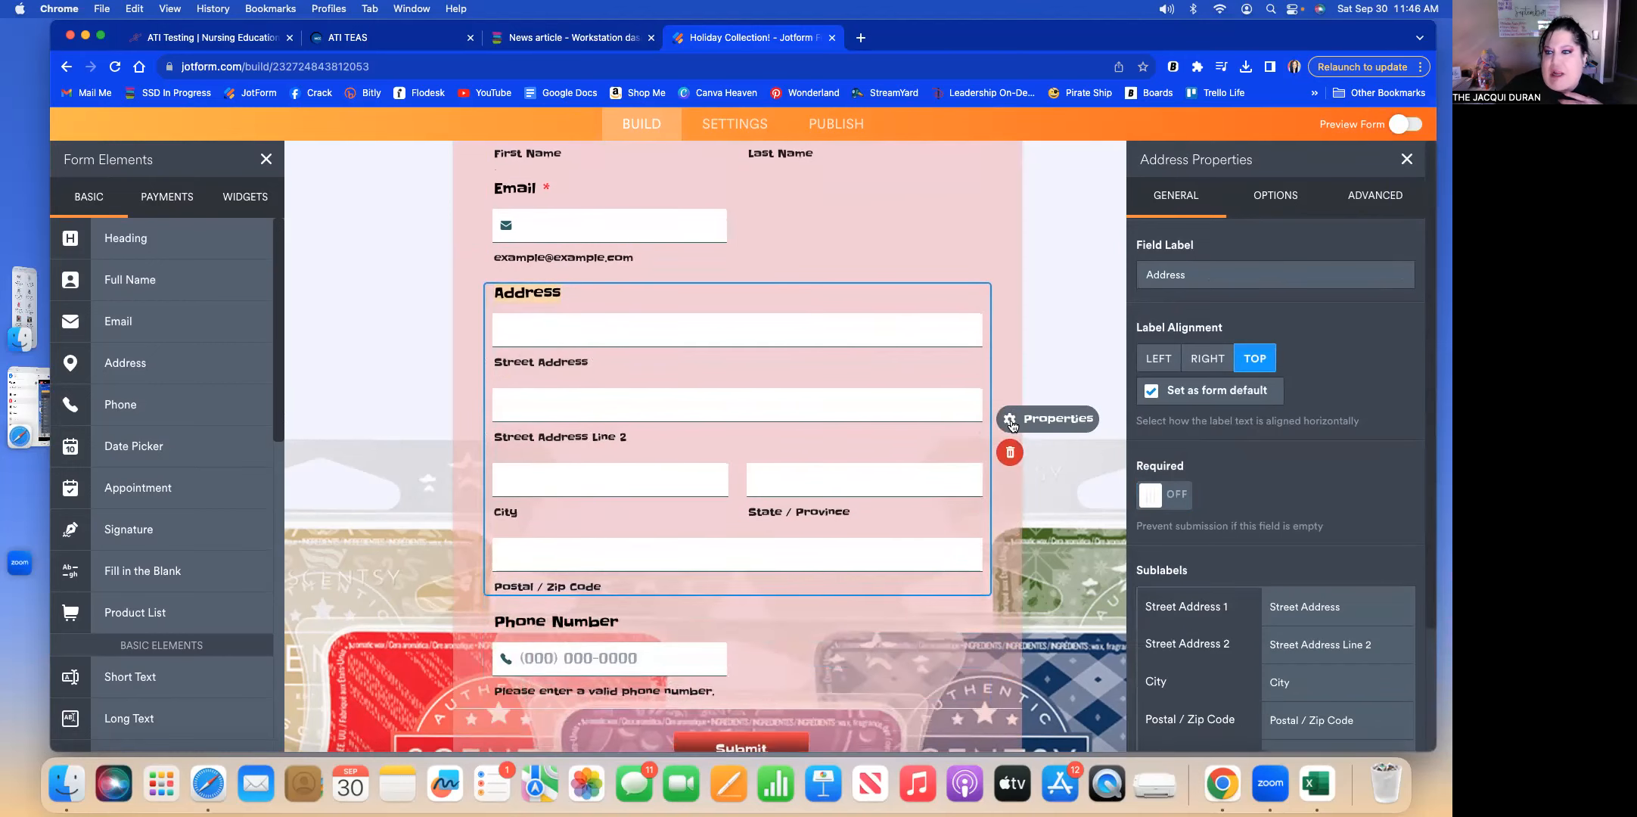
{"action": "left_click", "coordinate": [1150, 501]}
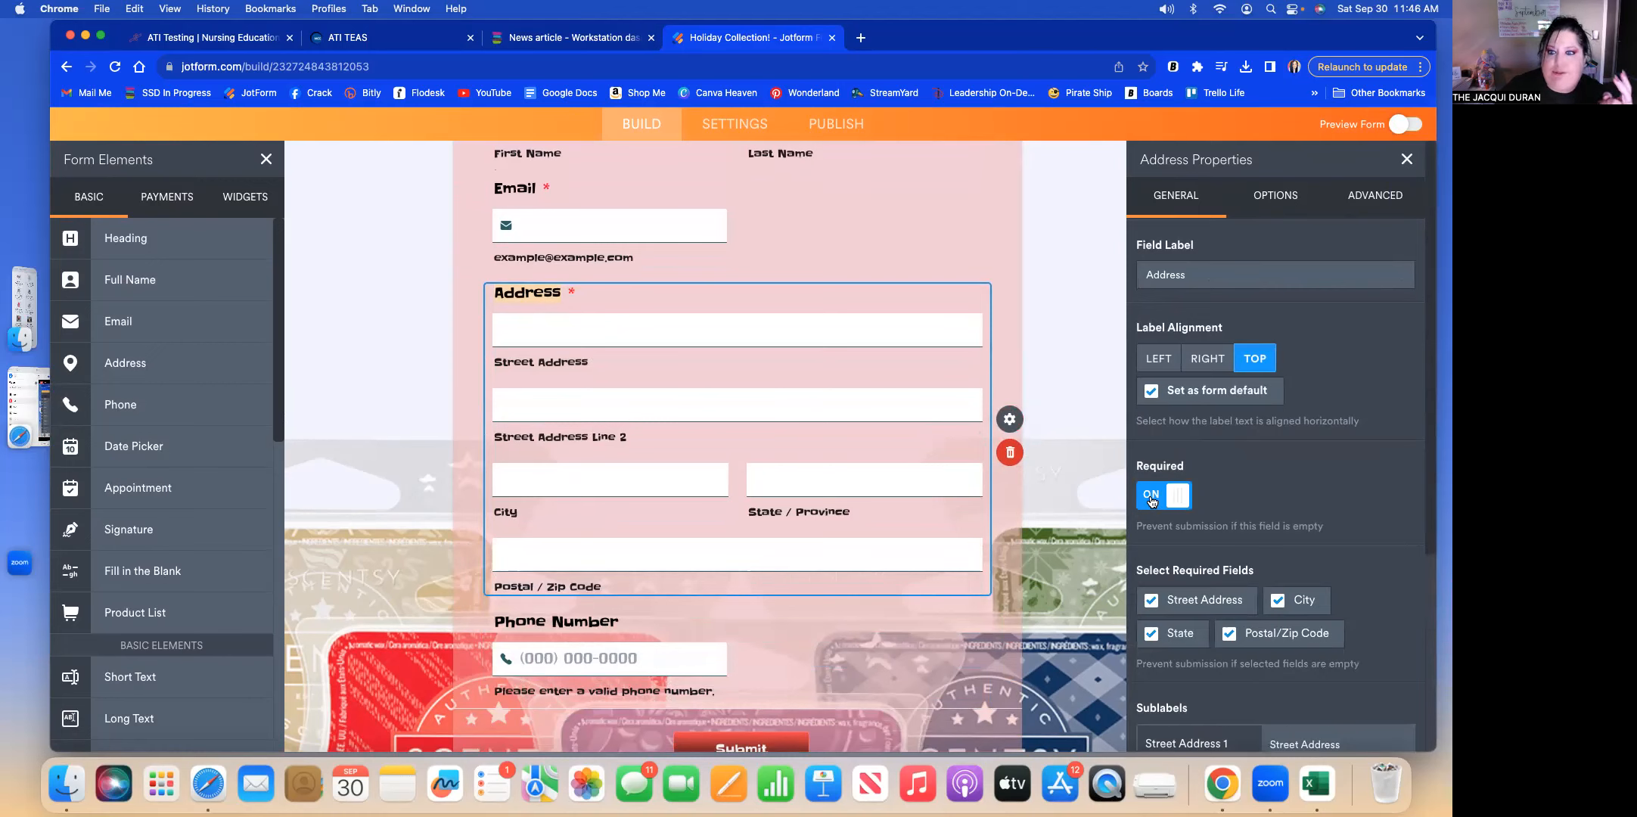
Rename the Phone Number field's label to "Text" and make the field required.
{"action": "scroll", "coordinate": [860, 497], "scroll_direction": "down", "scroll_amount": 3}
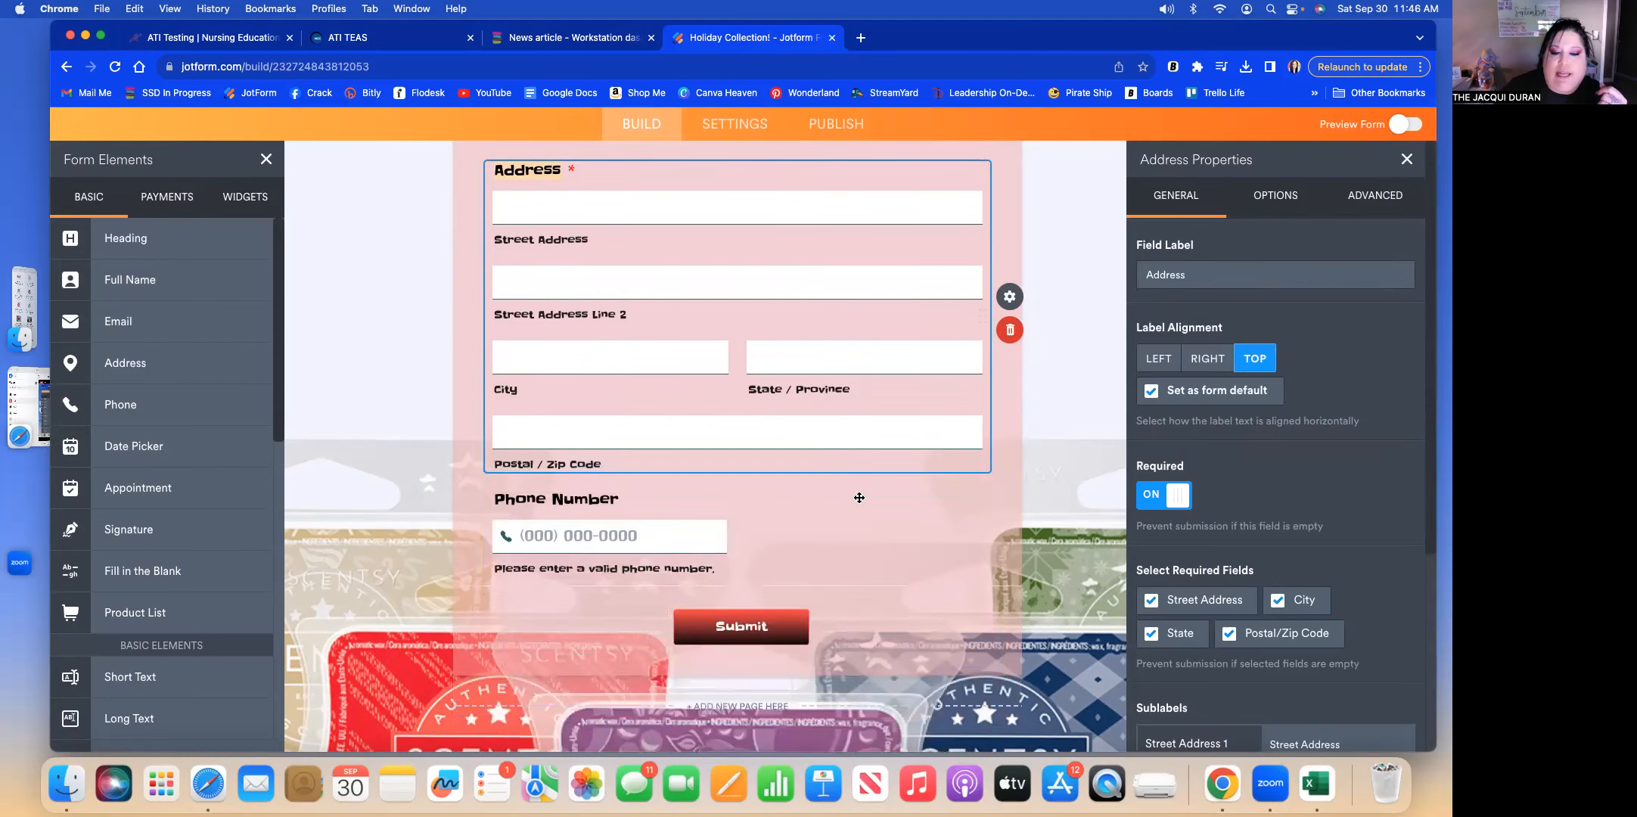
{"action": "left_click", "coordinate": [759, 505]}
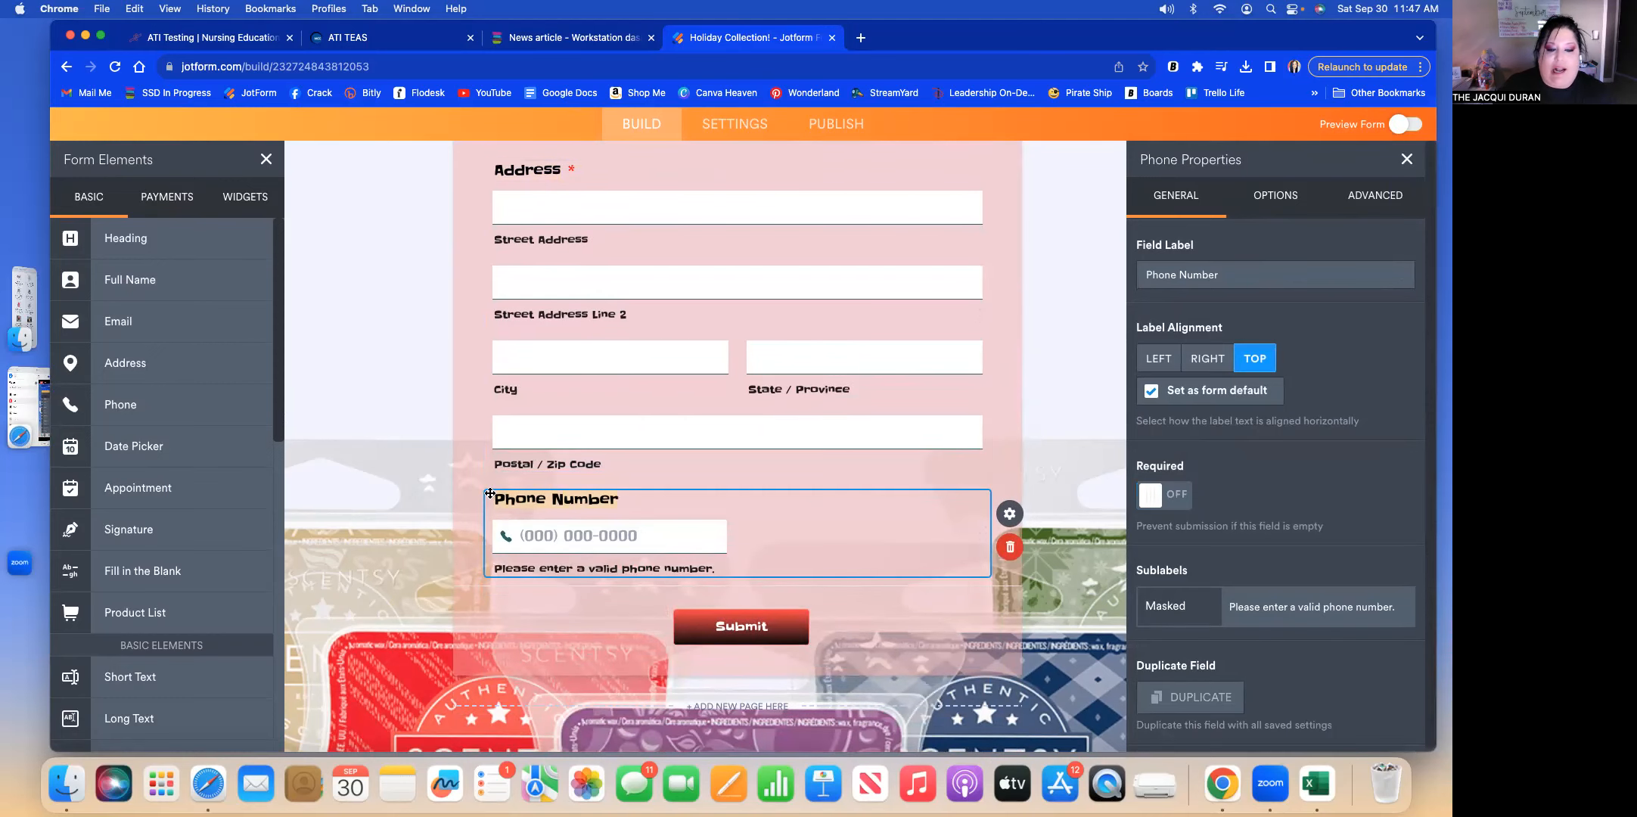
{"action": "type", "text": "Text"}
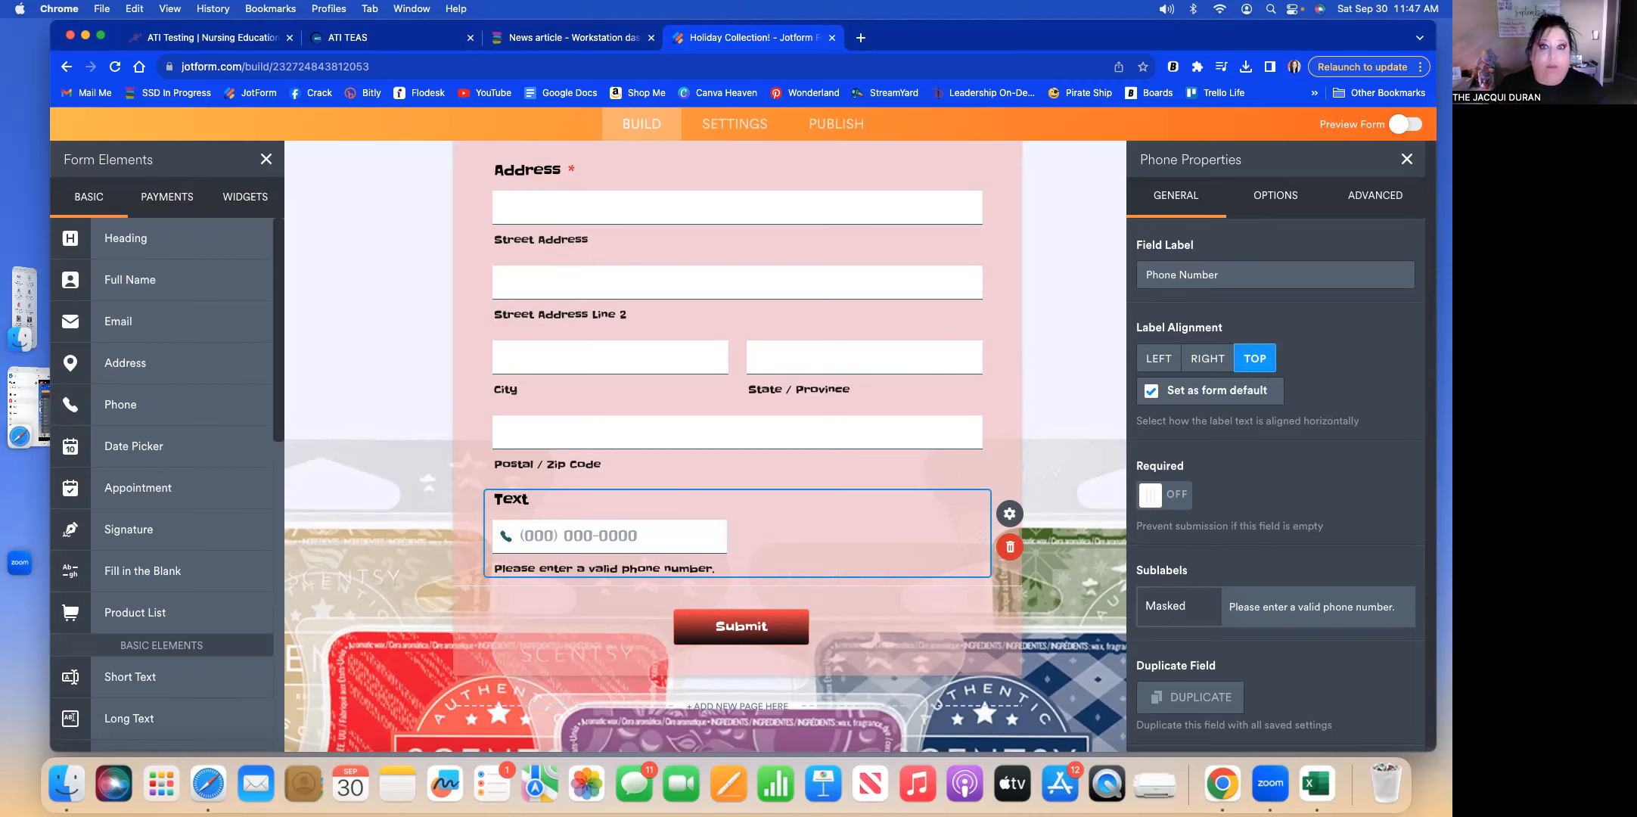
{"action": "left_click", "coordinate": [1161, 503]}
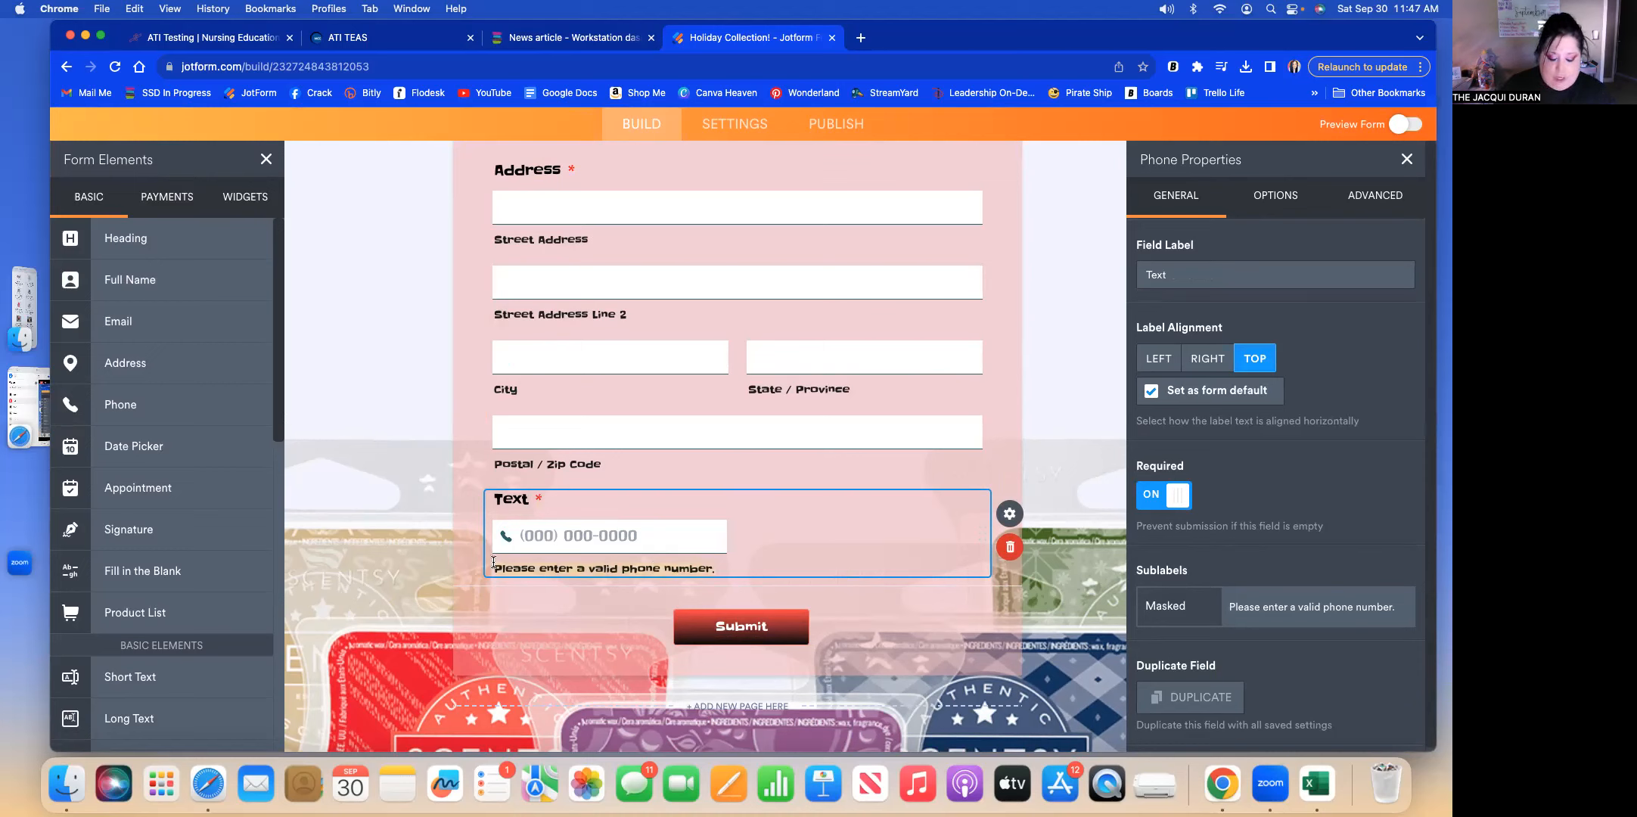
Replace the phone field's sublabel with "For me to text you when your pre-order is placed & when your order ships.".
{"action": "type", "text": "For me to text you as"}
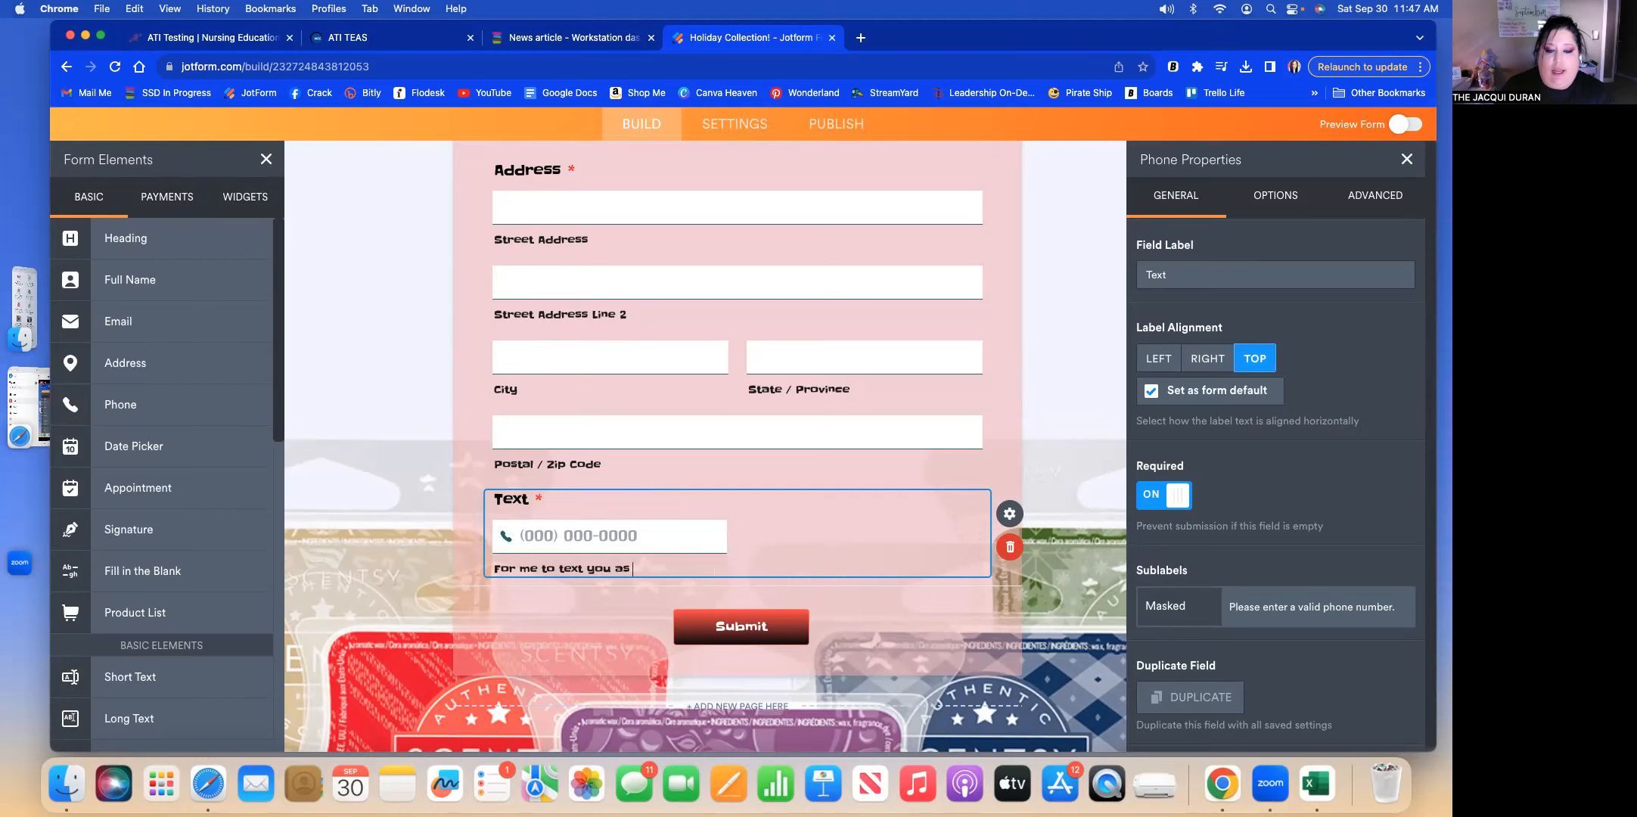
{"action": "key", "text": "BackSpace"}
{"action": "key", "text": "BackSpace"}
{"action": "key", "text": "BackSpace"}
{"action": "type", "text": "when"}
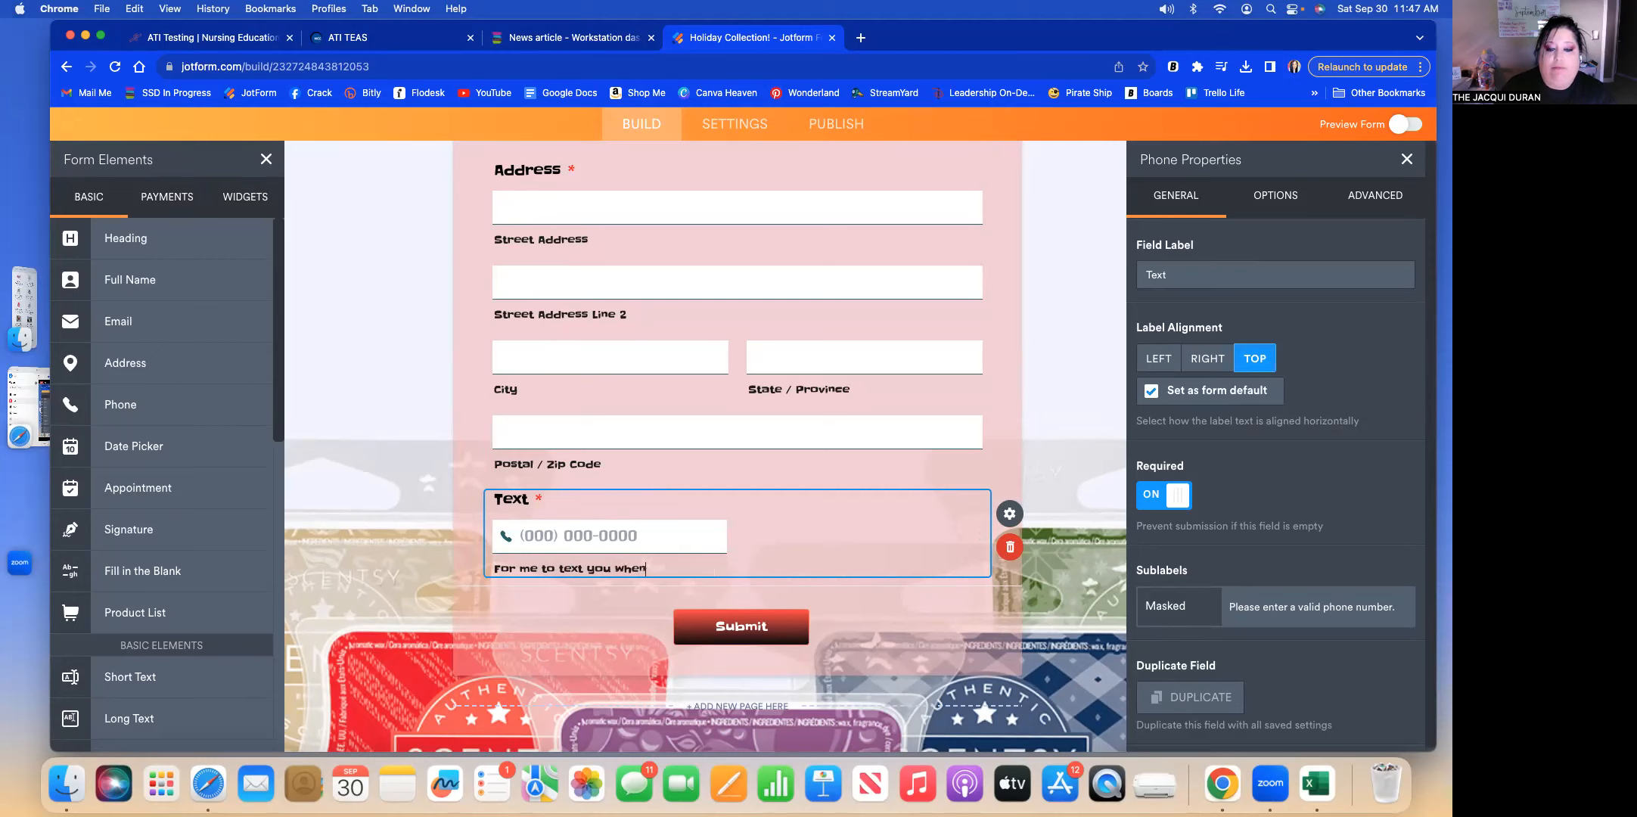
{"action": "type", "text": " your pre"}
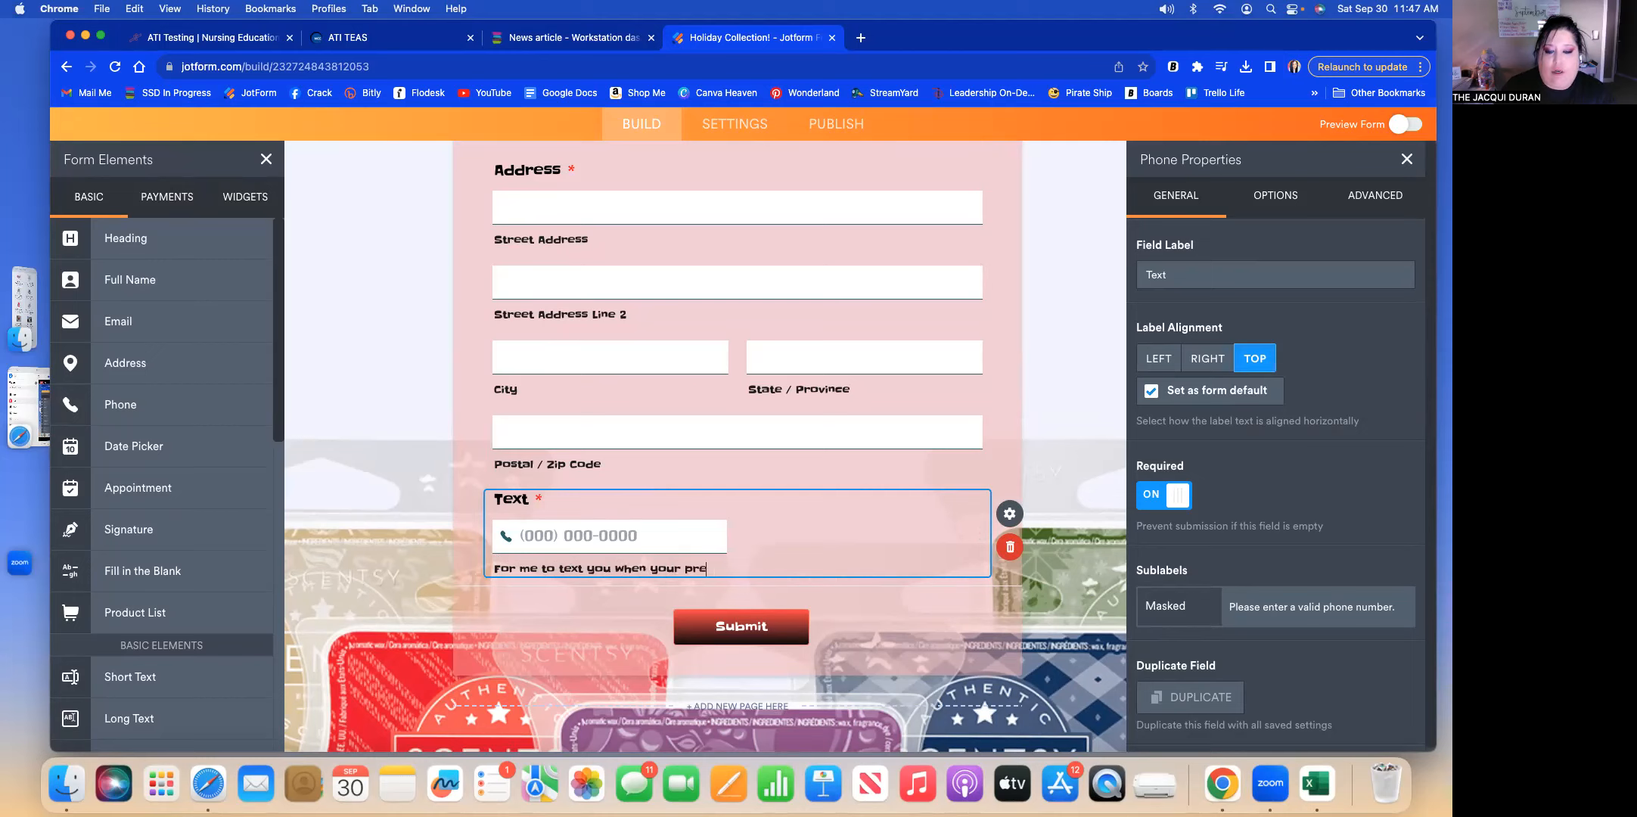
{"action": "type", "text": "-order is "}
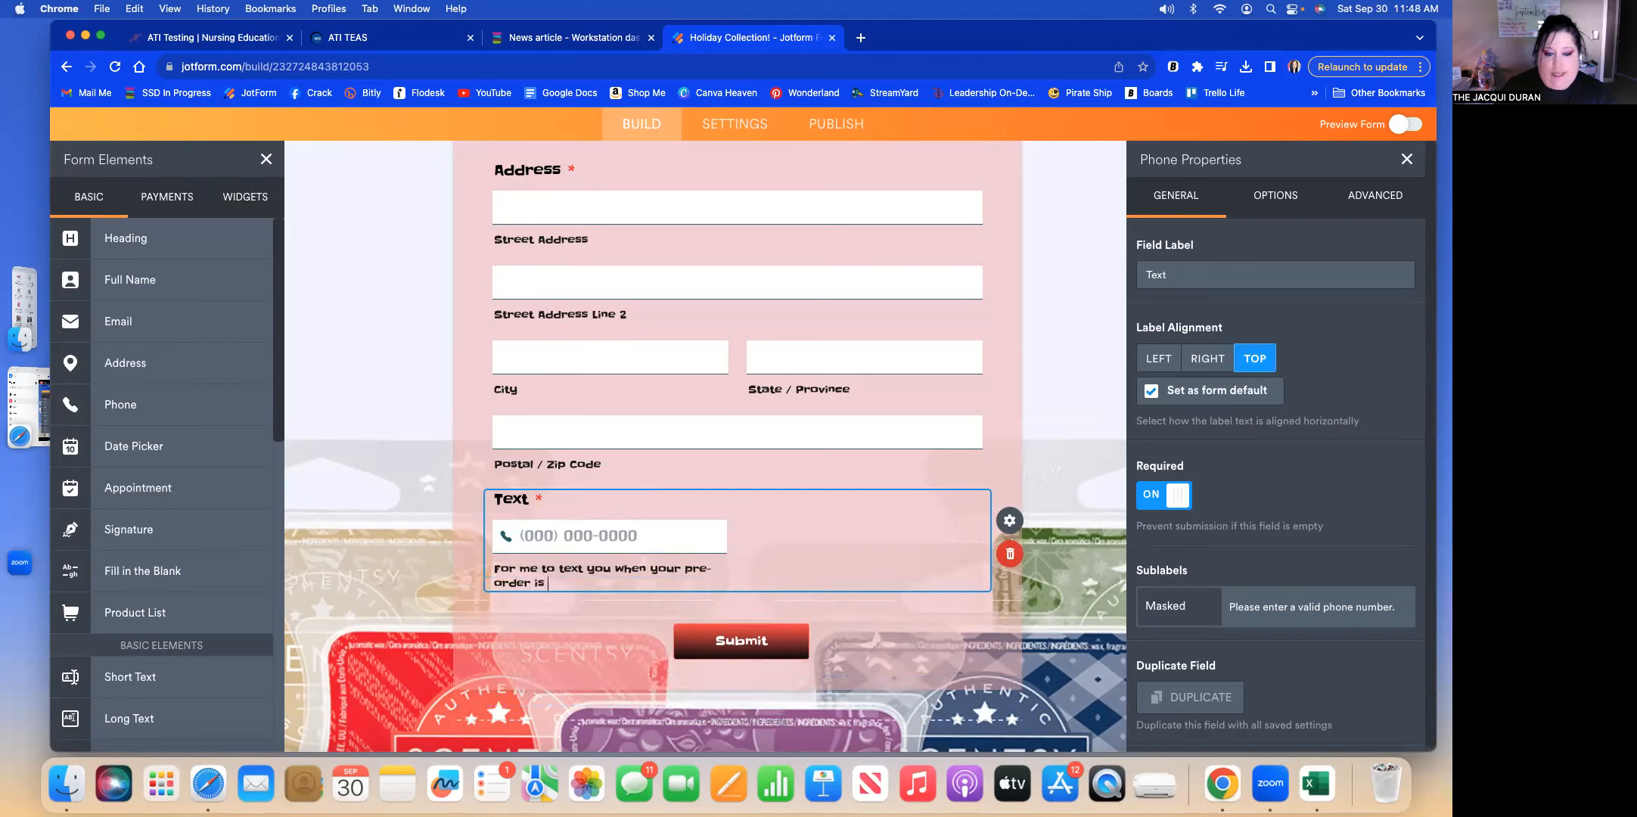
{"action": "type", "text": "placed "}
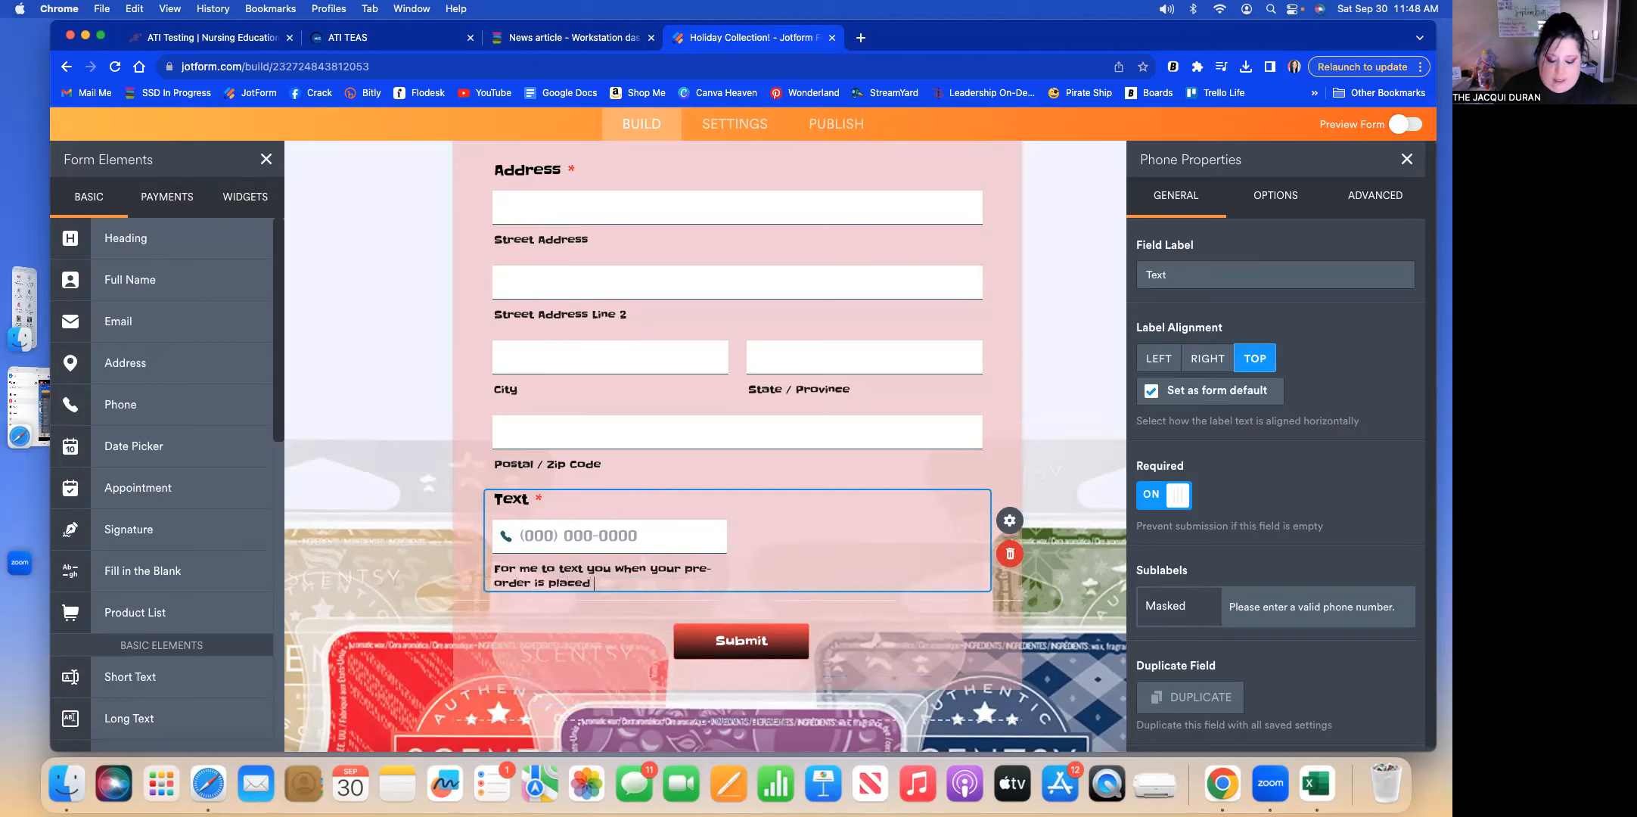
{"action": "type", "text": "& when y"}
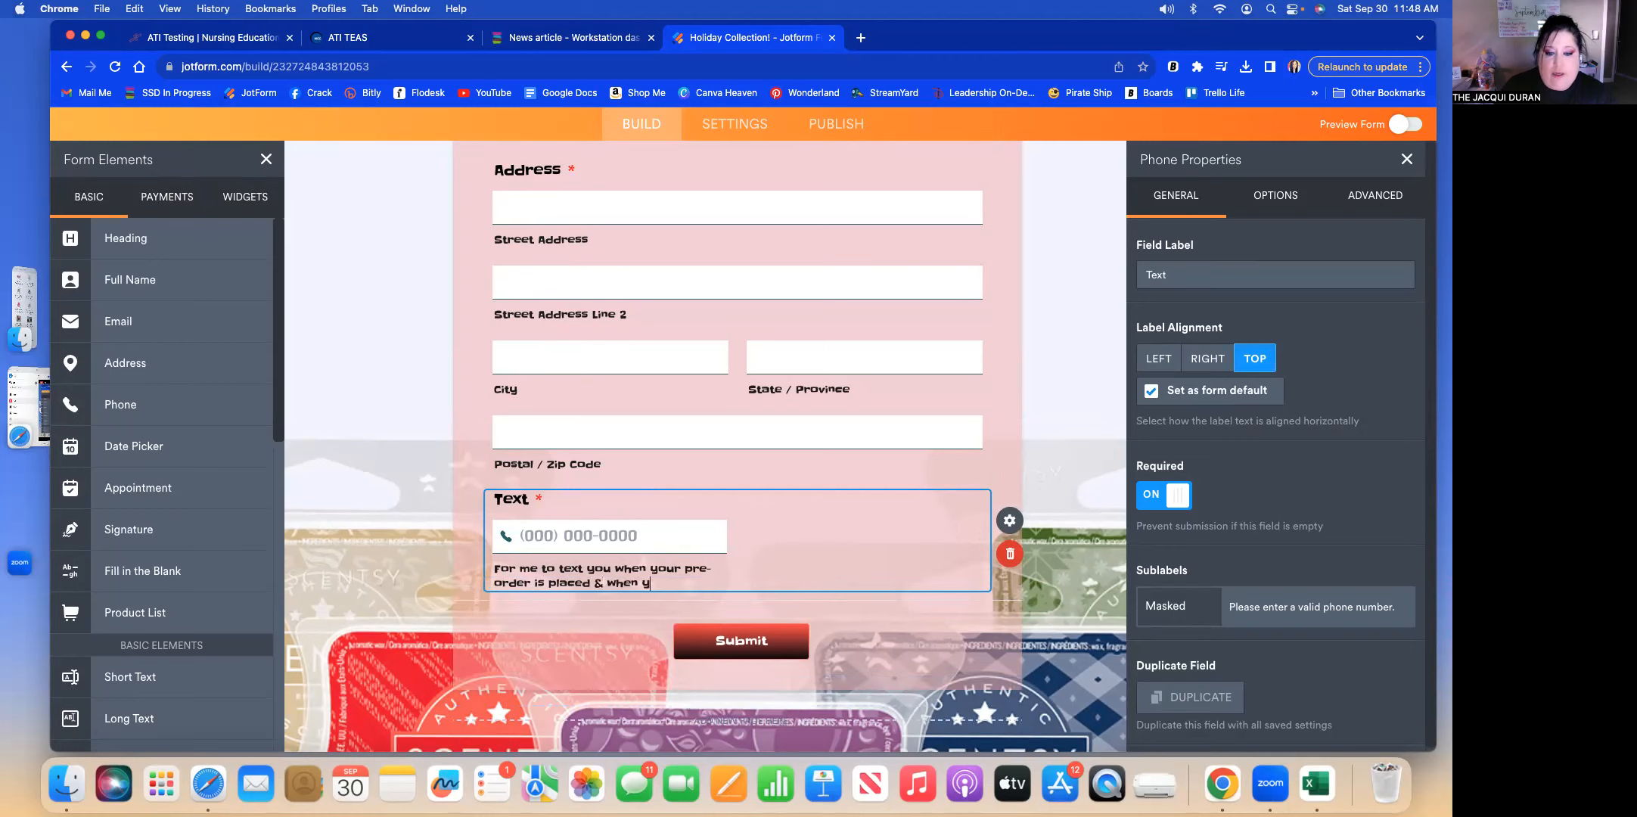
{"action": "type", "text": "ou r order sh"}
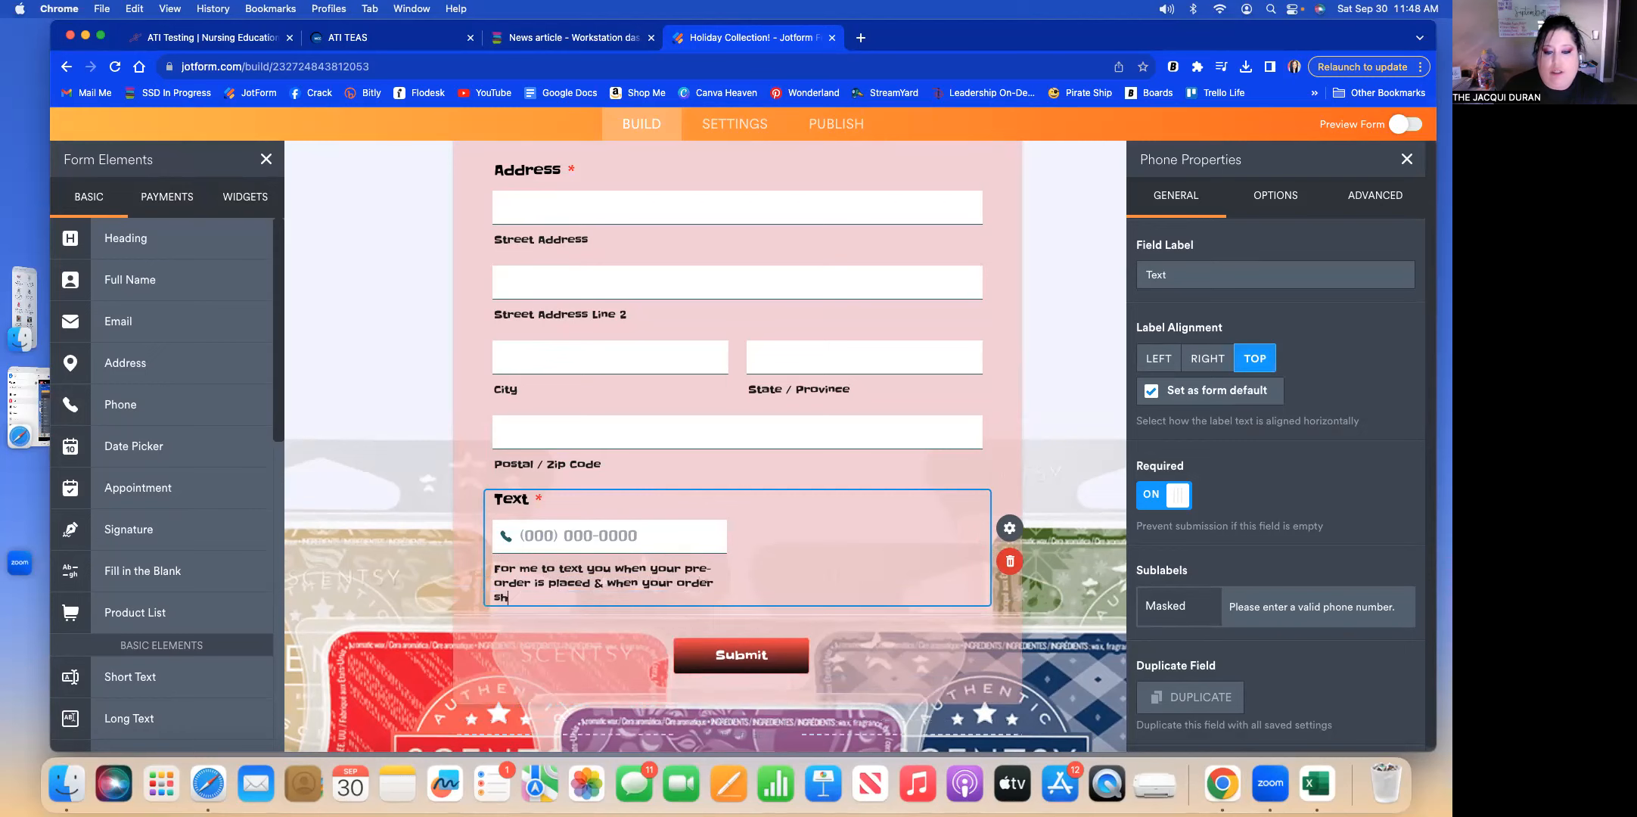
{"action": "type", "text": "ips."}
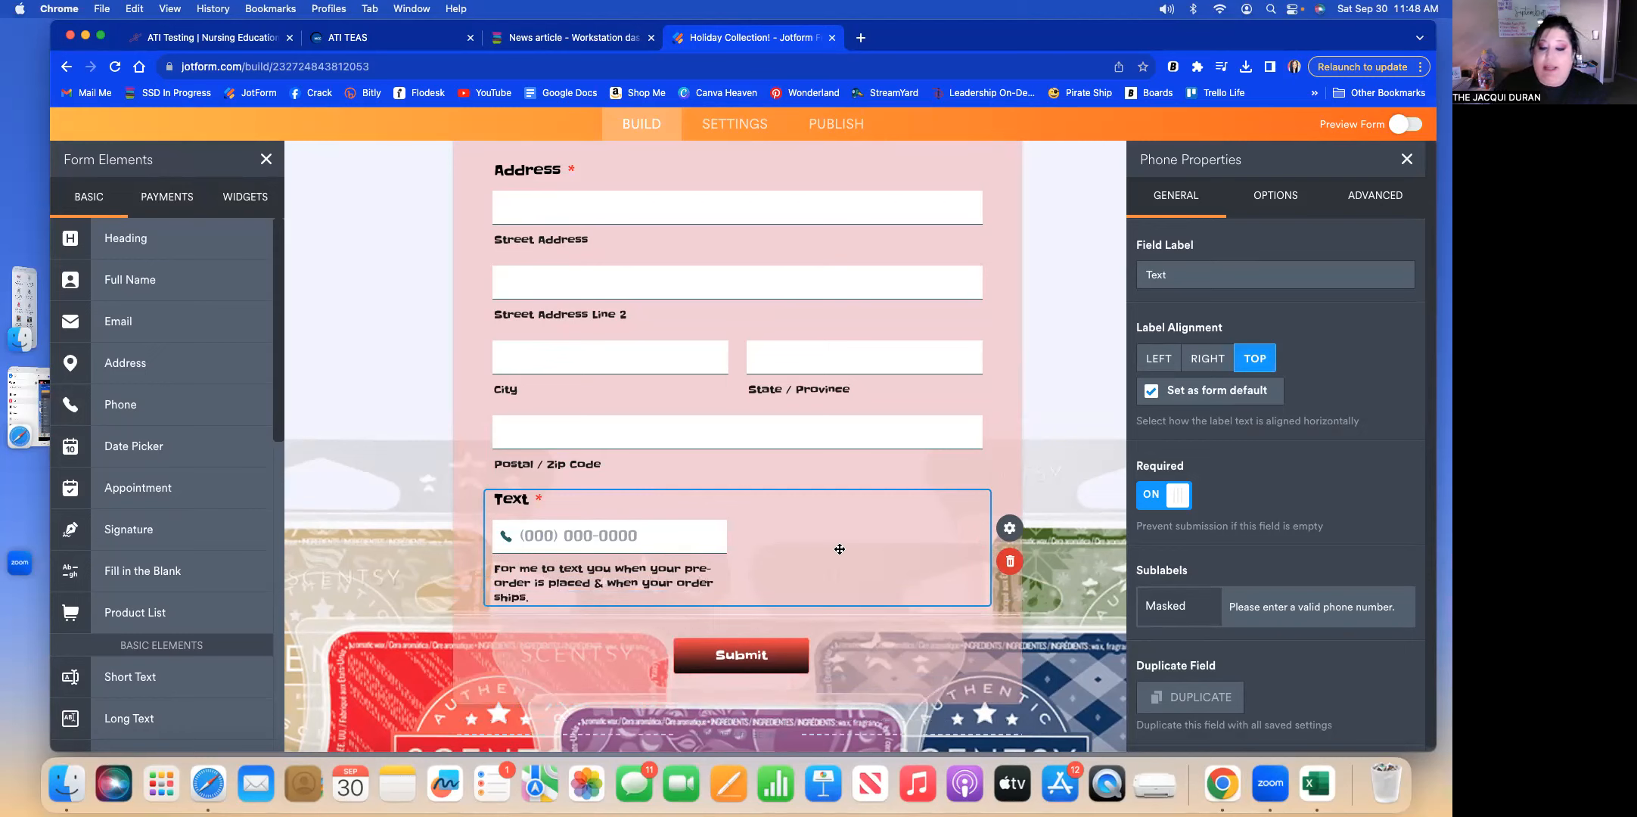
{"action": "left_click", "coordinate": [1044, 439]}
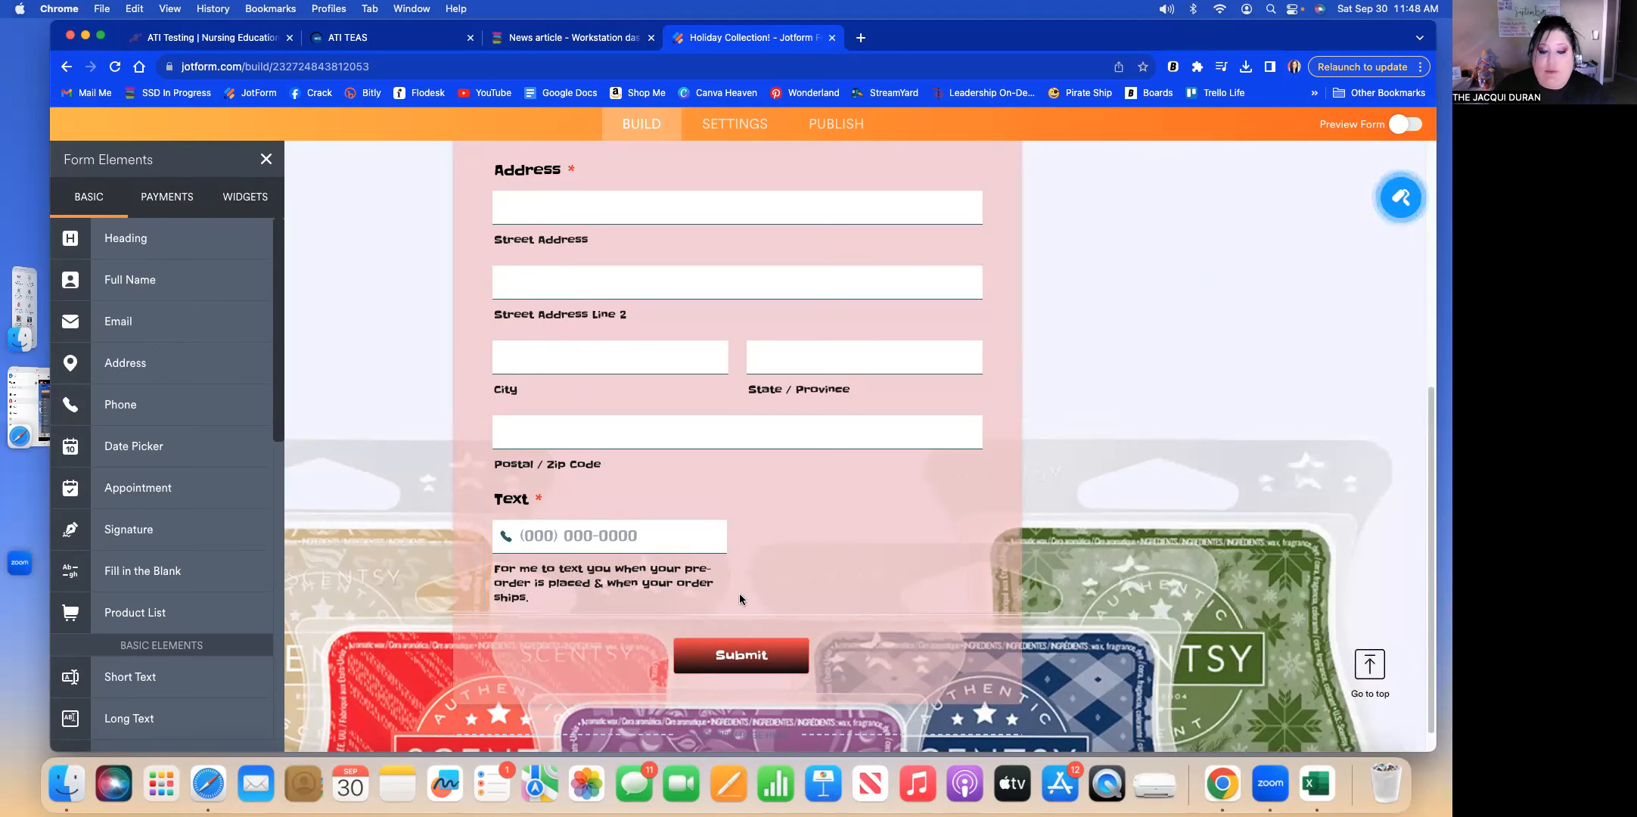
Add a Product List element below the phone field and title it "Holiday Collection".
{"action": "scroll", "coordinate": [125, 575], "scroll_direction": "down", "scroll_amount": 3}
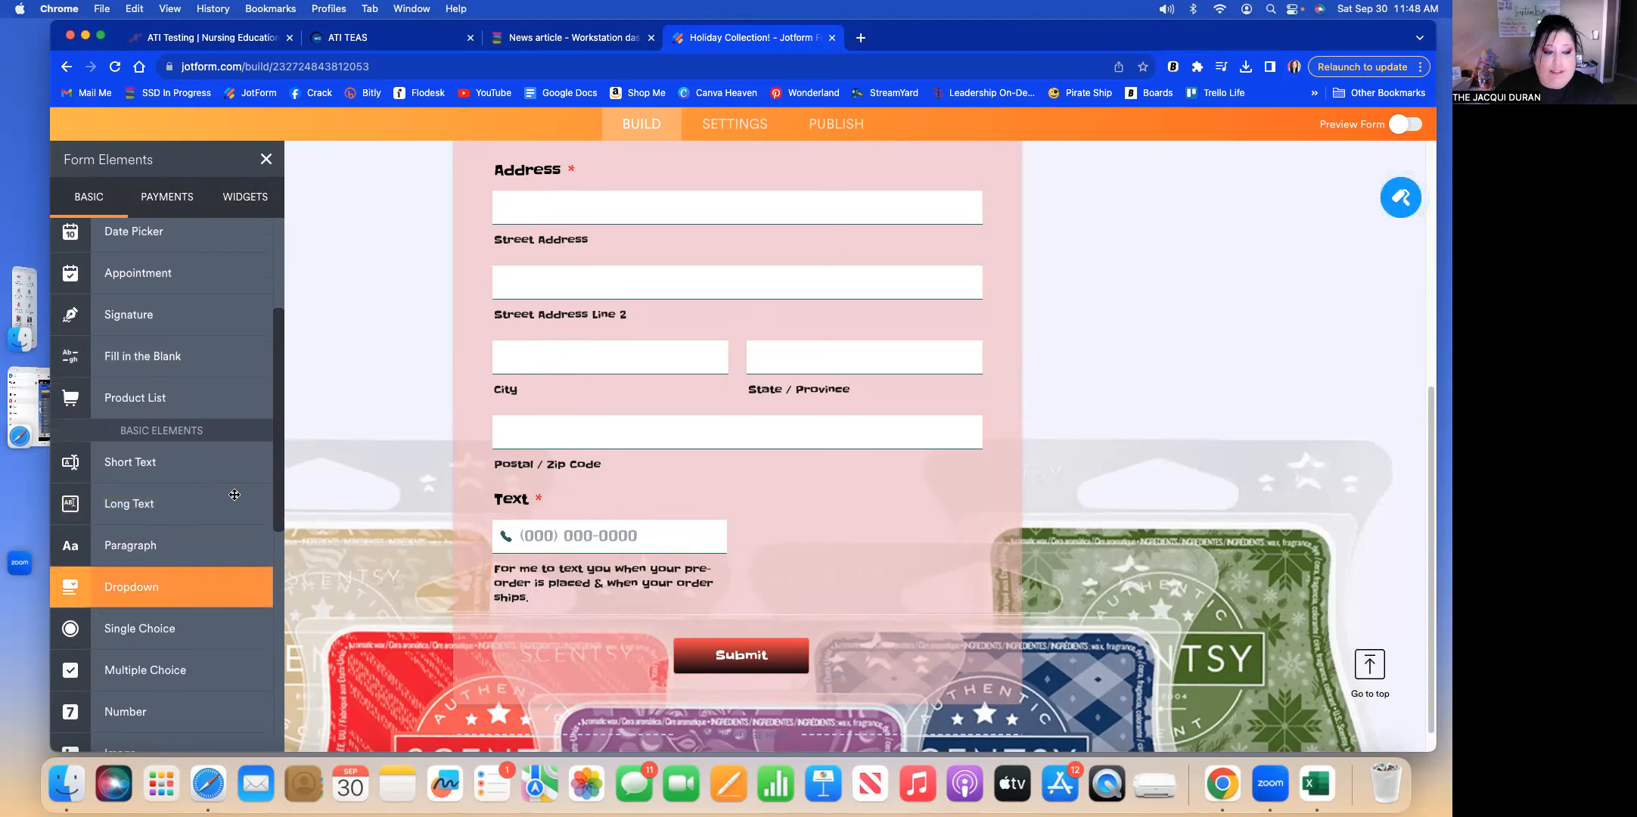
{"action": "left_click", "coordinate": [169, 401]}
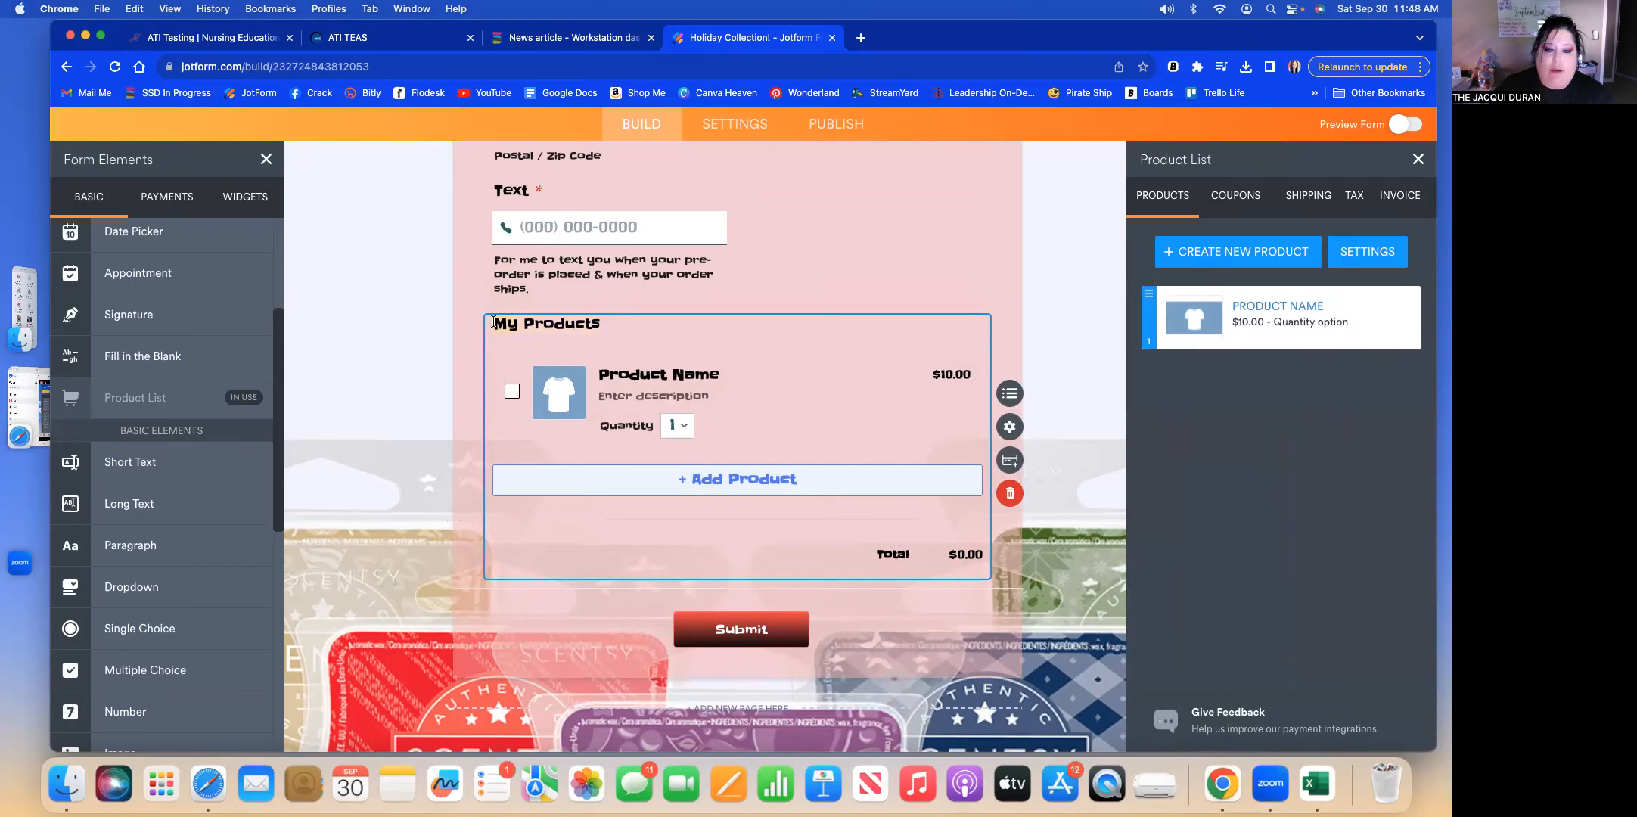
{"action": "type", "text": "Ho"}
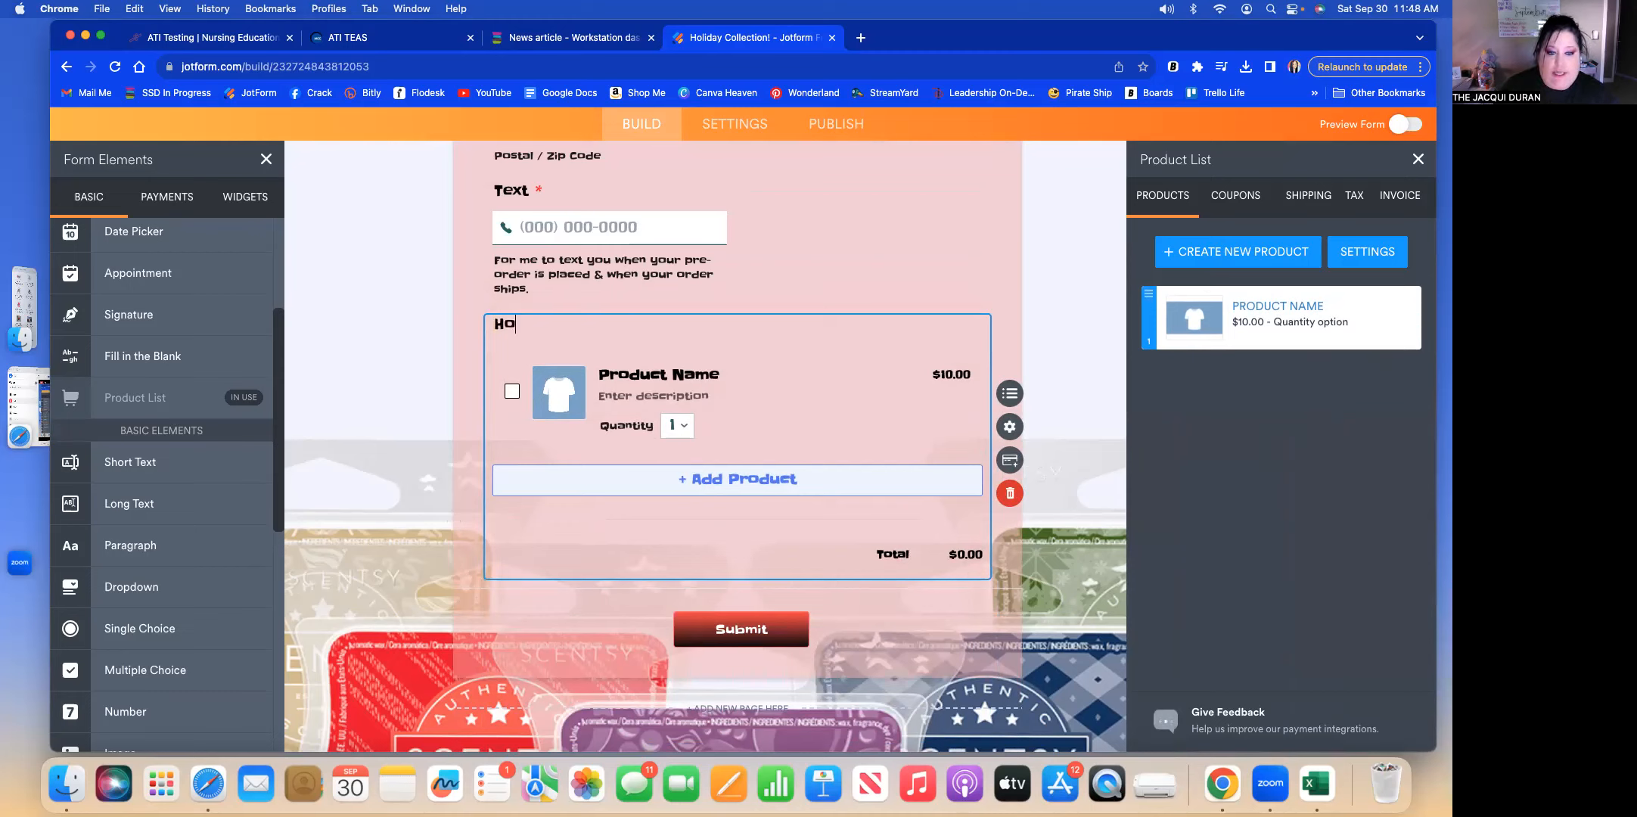
{"action": "type", "text": "liday Collection"}
Open the settings of the placeholder product in the Holiday Collection product list for editing.
{"action": "scroll", "coordinate": [786, 464], "scroll_direction": "up", "scroll_amount": 2}
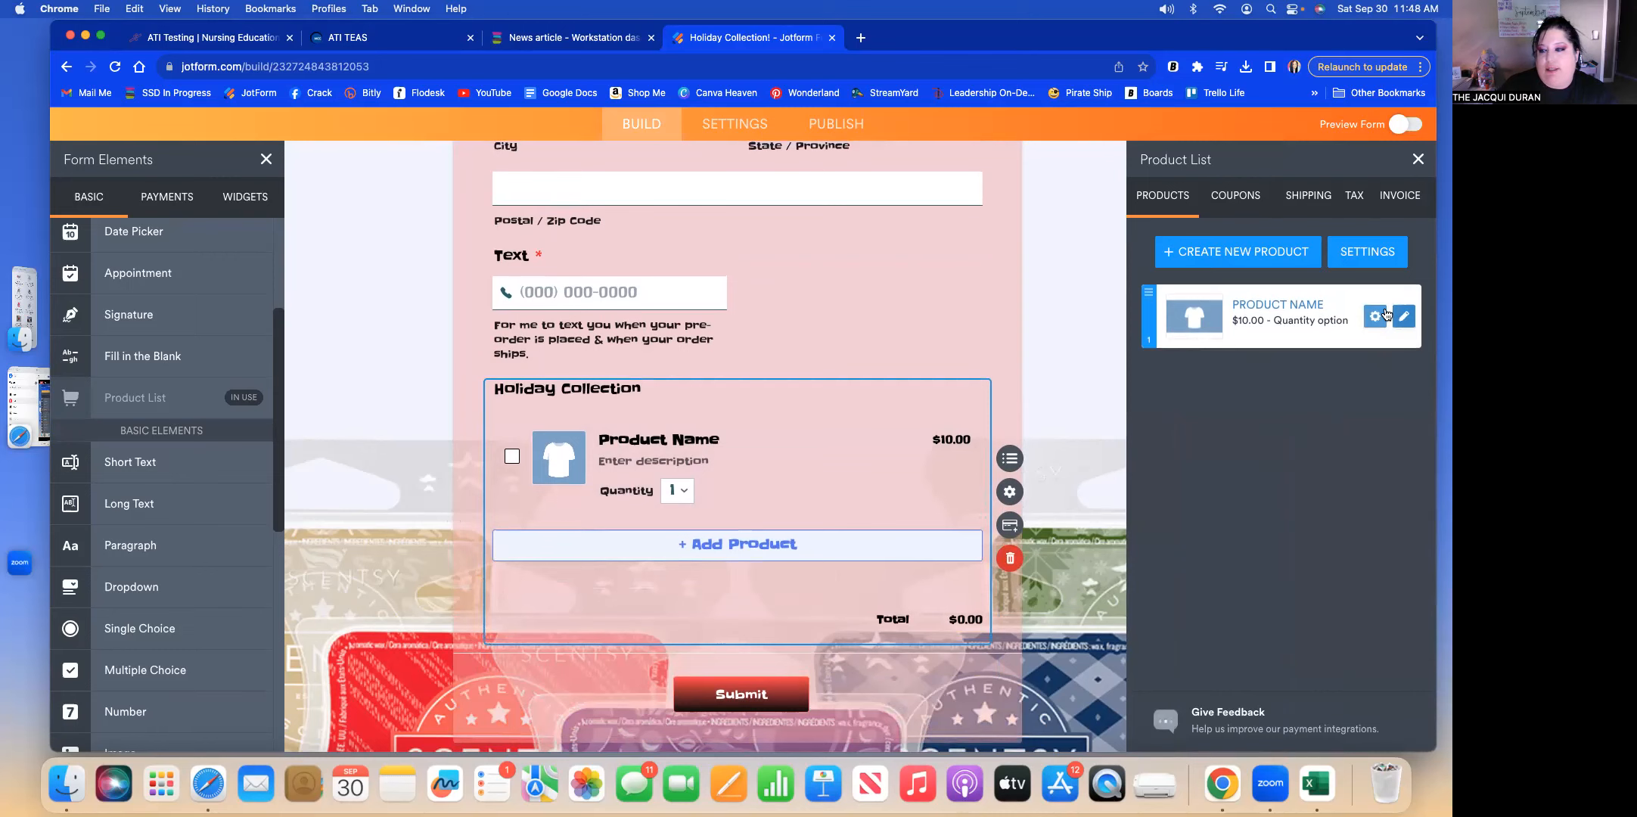
{"action": "left_click", "coordinate": [1403, 321]}
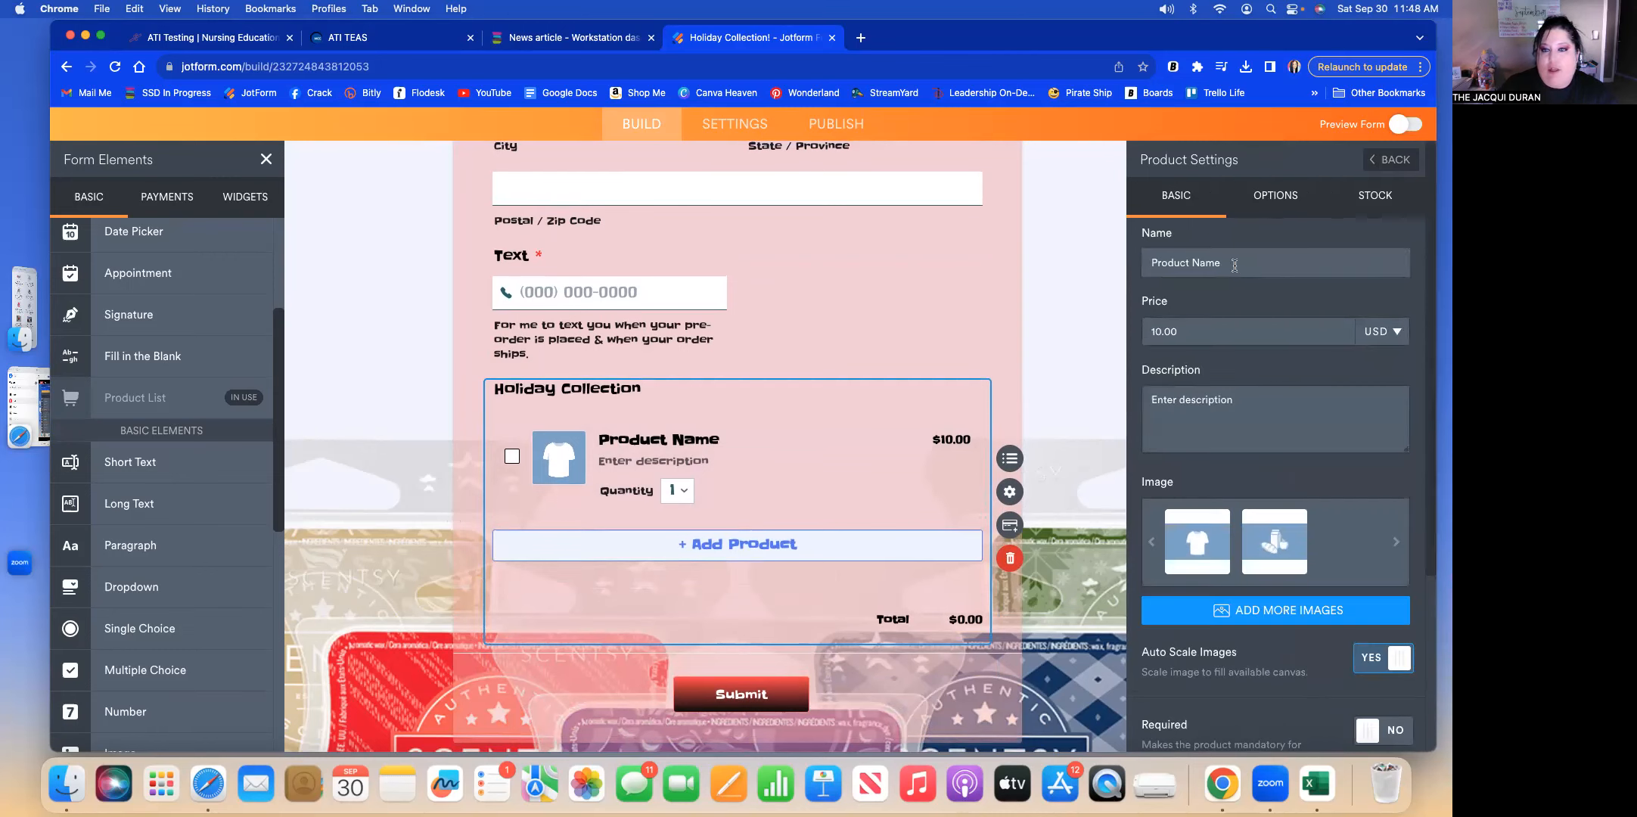
Review the Scentsy Dashboard news article for the Holiday Collection's products, fragrances and prices.
{"action": "left_click", "coordinate": [580, 37]}
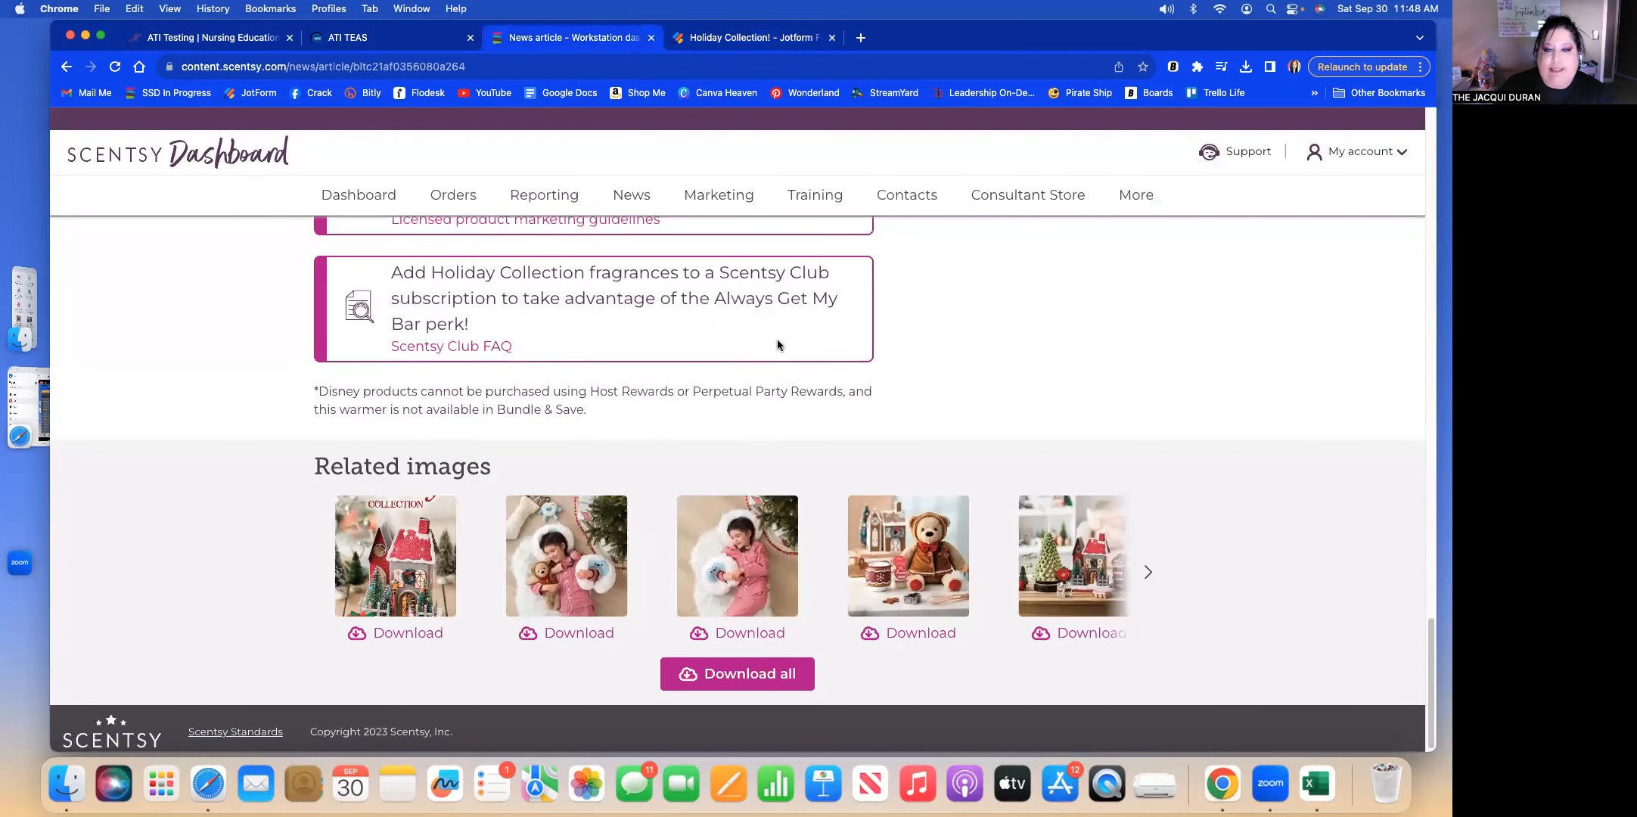
{"action": "scroll", "coordinate": [777, 344], "scroll_direction": "up", "scroll_amount": 10}
{"action": "scroll", "coordinate": [778, 344], "scroll_direction": "up", "scroll_amount": 10}
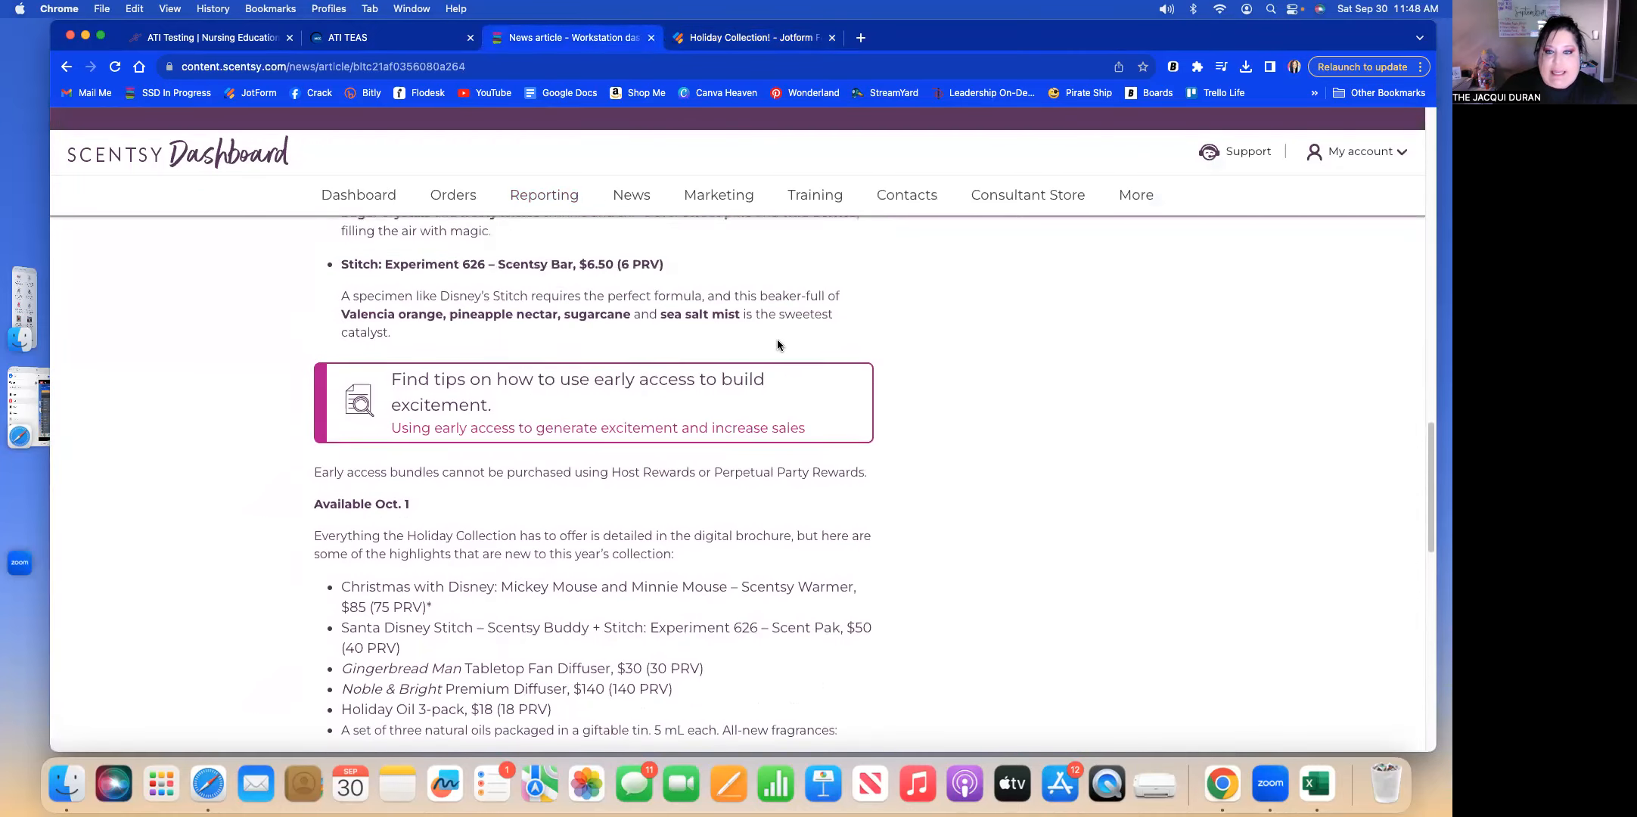
{"action": "scroll", "coordinate": [778, 346], "scroll_direction": "up", "scroll_amount": 10}
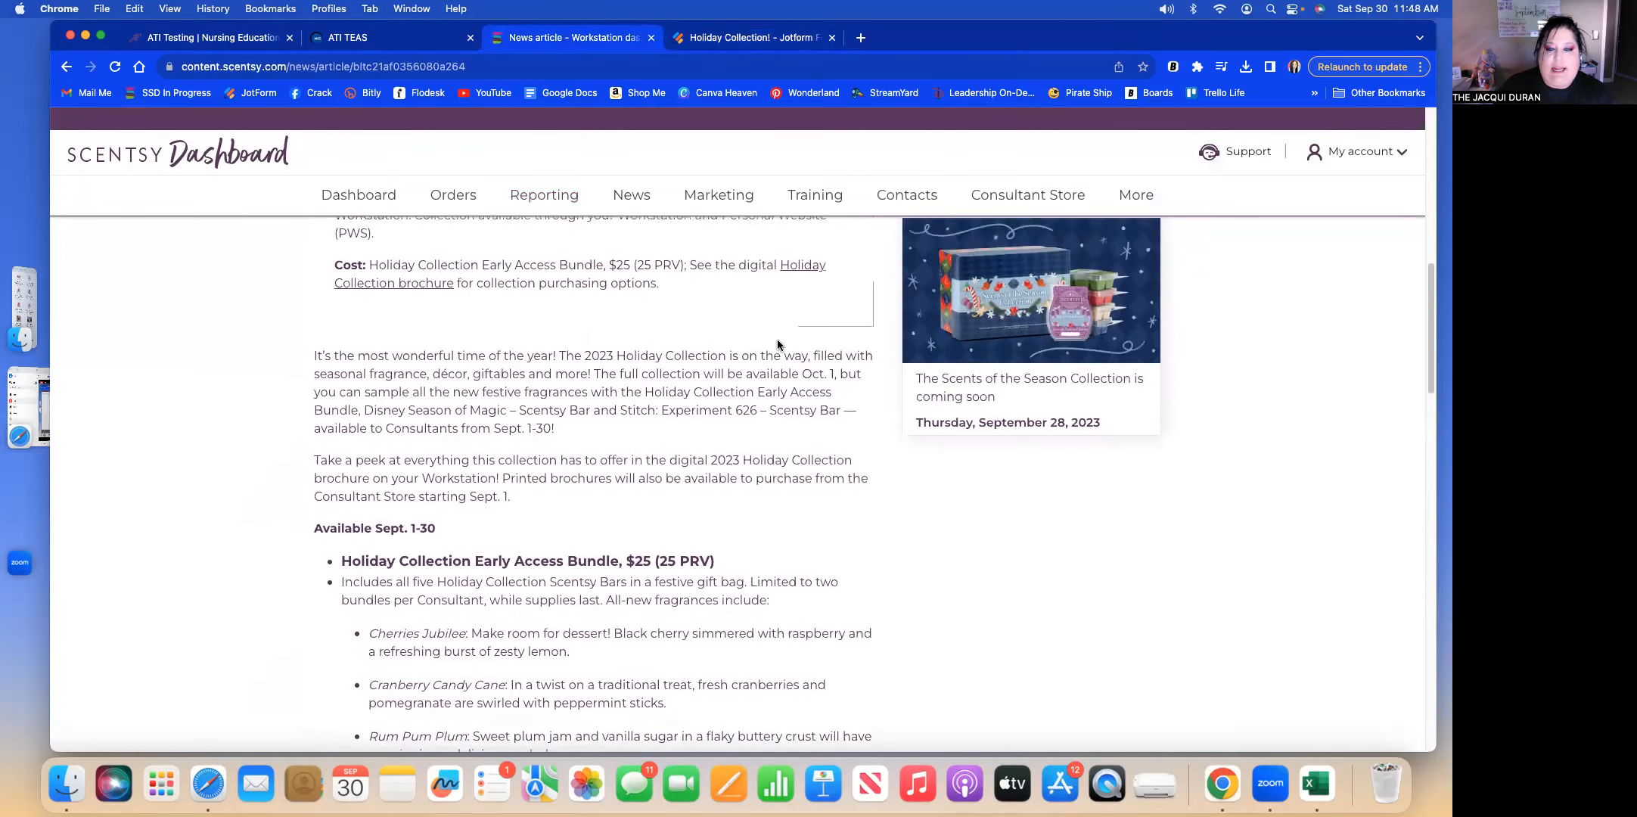
{"action": "scroll", "coordinate": [777, 345], "scroll_direction": "up", "scroll_amount": 5}
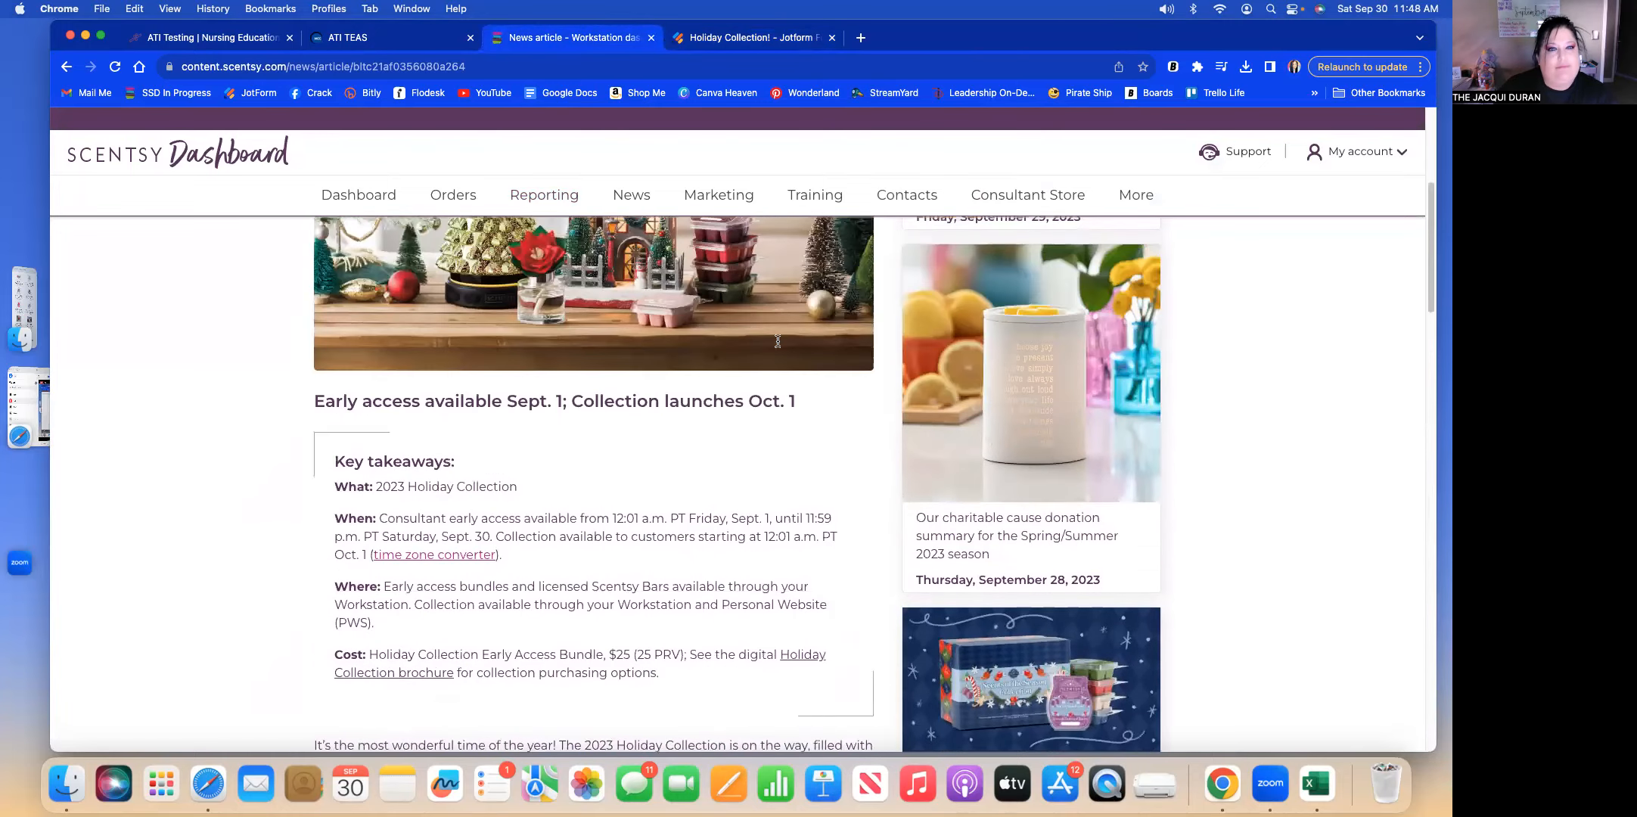
{"action": "scroll", "coordinate": [777, 345], "scroll_direction": "down", "scroll_amount": 5}
{"action": "scroll", "coordinate": [777, 341], "scroll_direction": "down", "scroll_amount": 10}
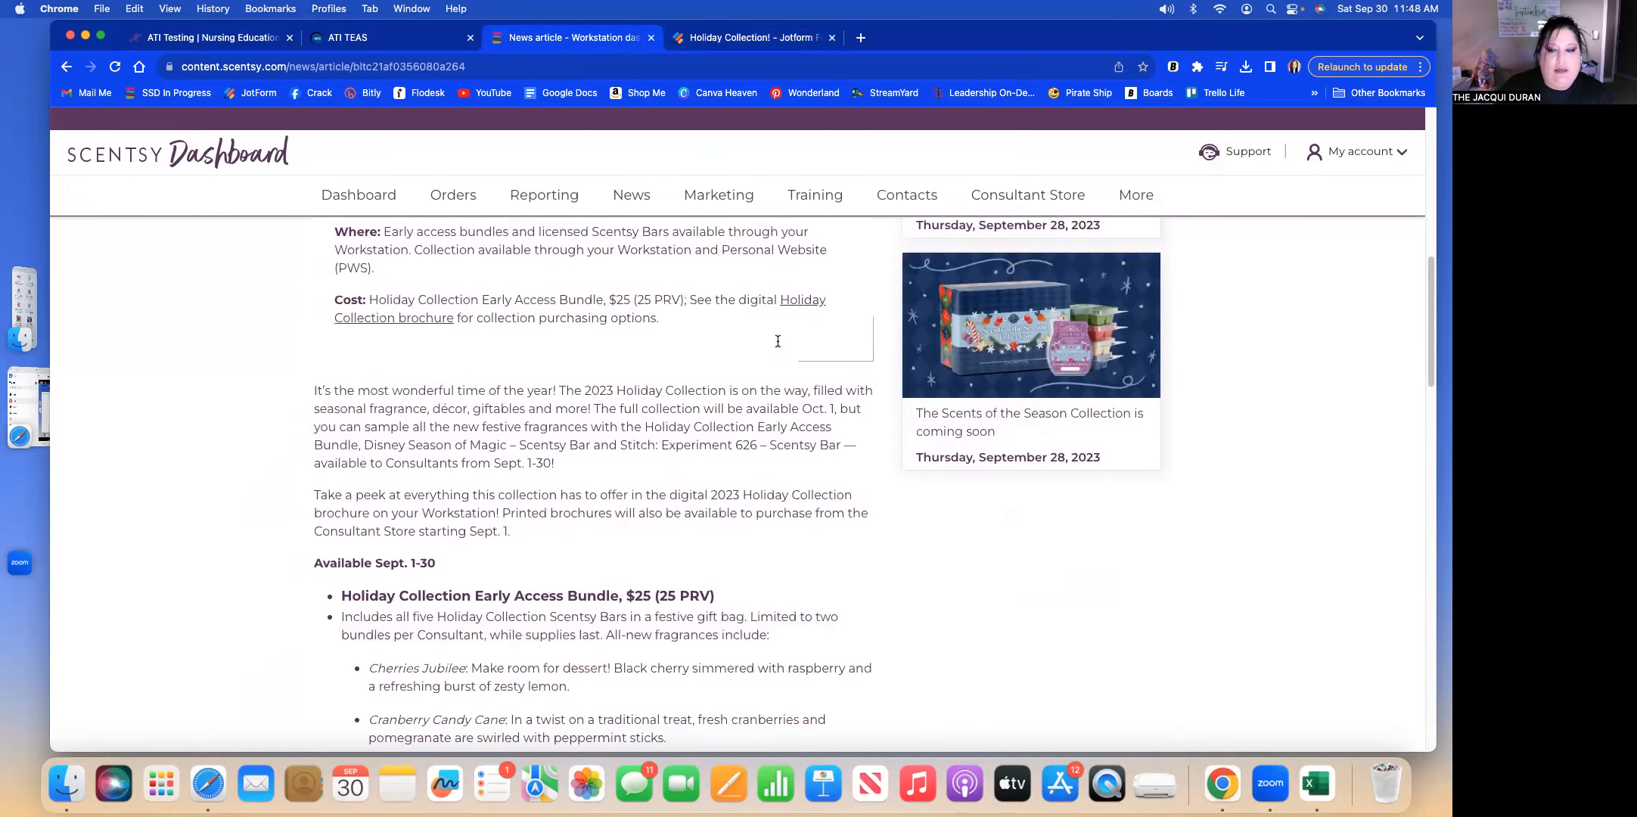
{"action": "scroll", "coordinate": [778, 342], "scroll_direction": "down", "scroll_amount": 12}
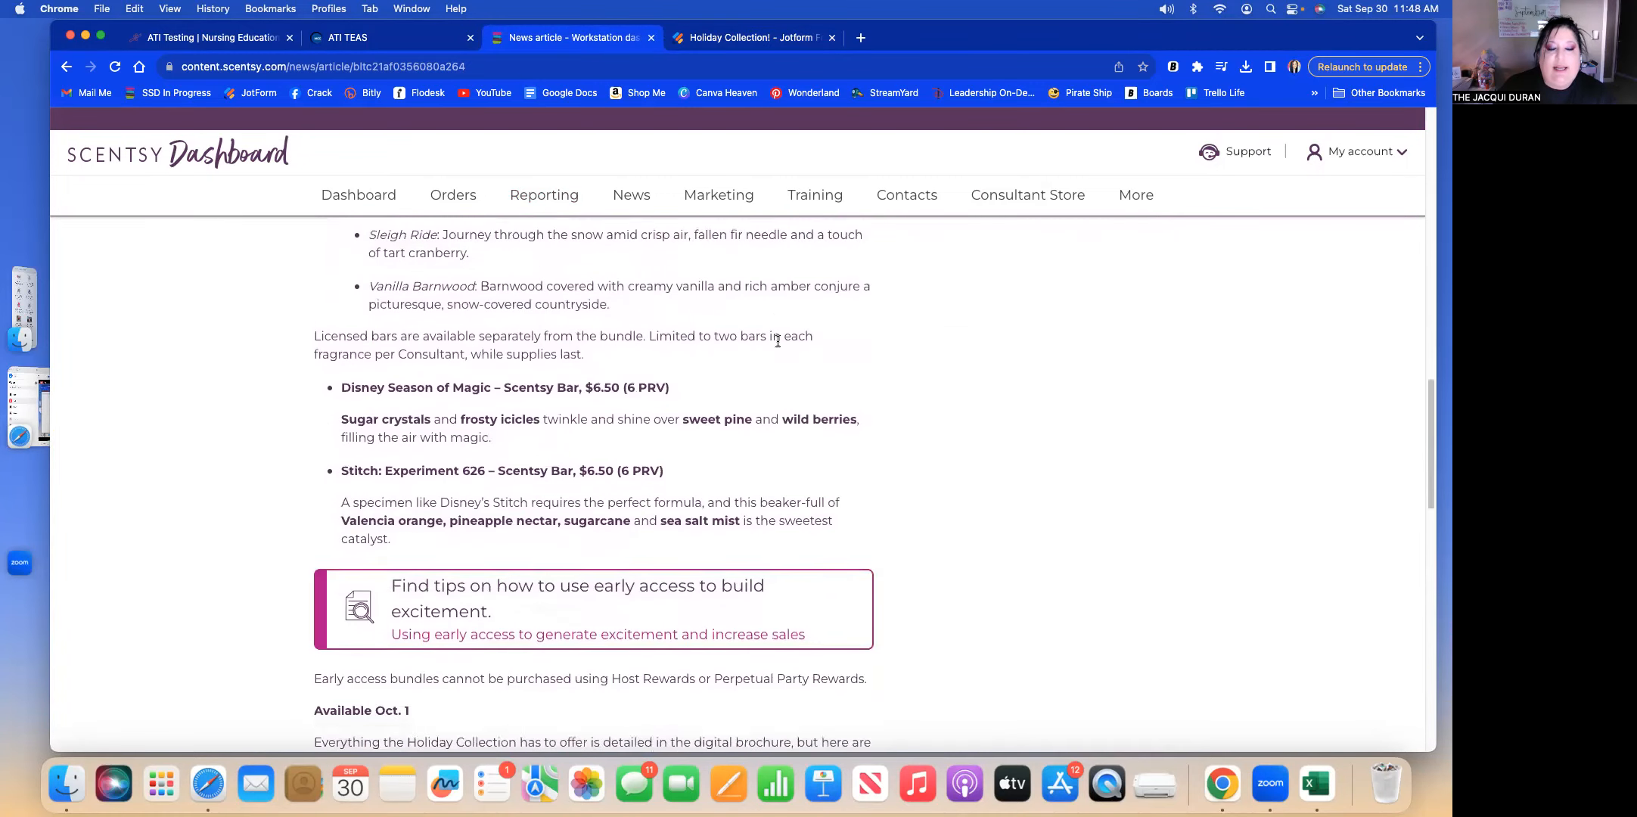
{"action": "scroll", "coordinate": [777, 344], "scroll_direction": "up", "scroll_amount": 10}
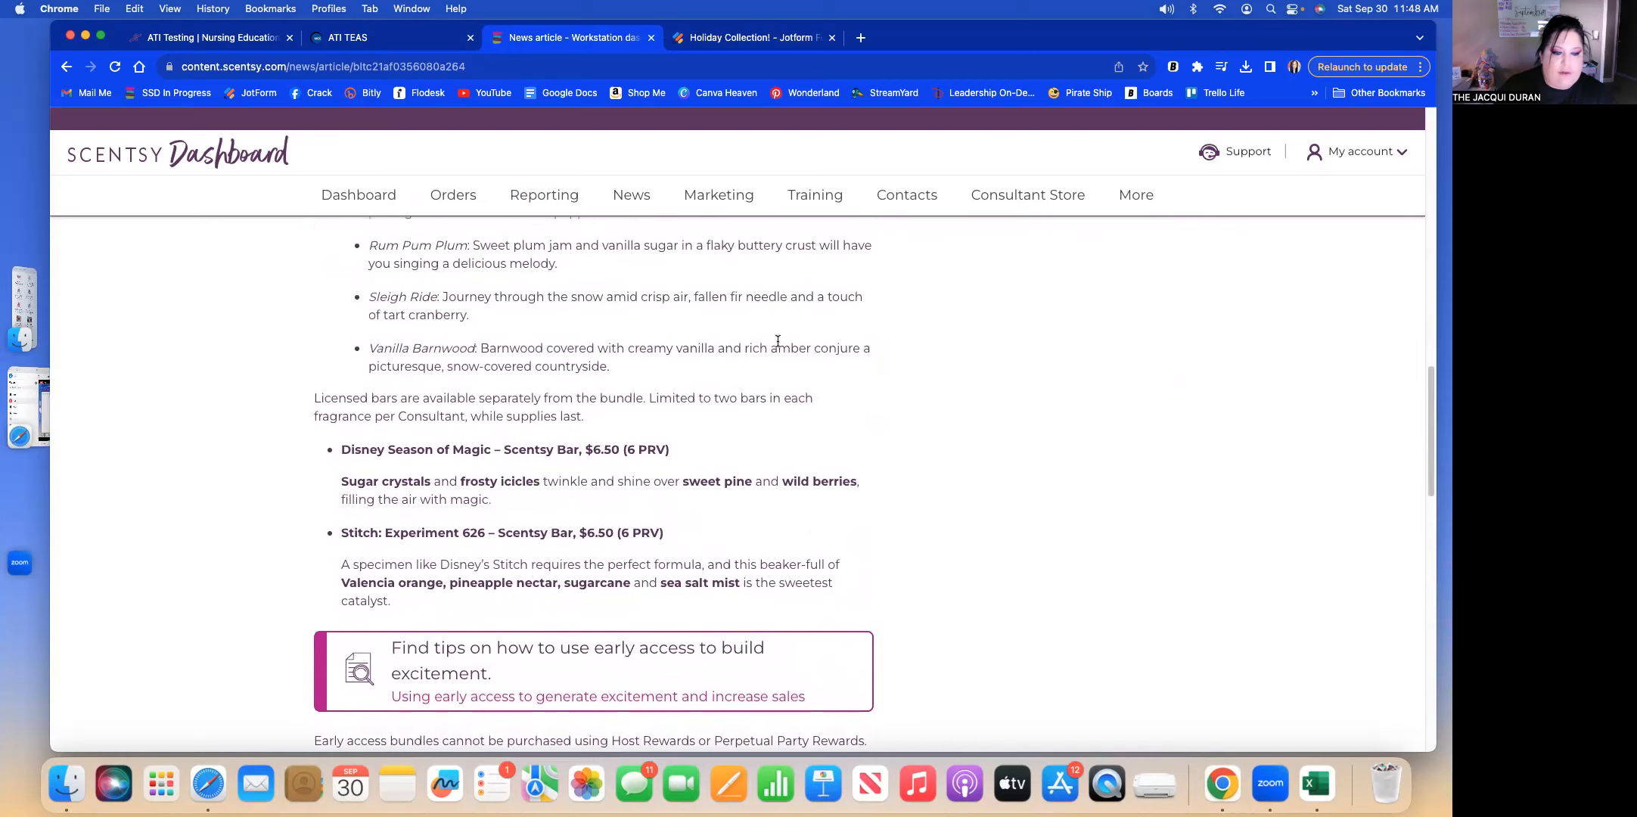
{"action": "scroll", "coordinate": [778, 342], "scroll_direction": "down", "scroll_amount": 8}
{"action": "scroll", "coordinate": [778, 345], "scroll_direction": "down", "scroll_amount": 6}
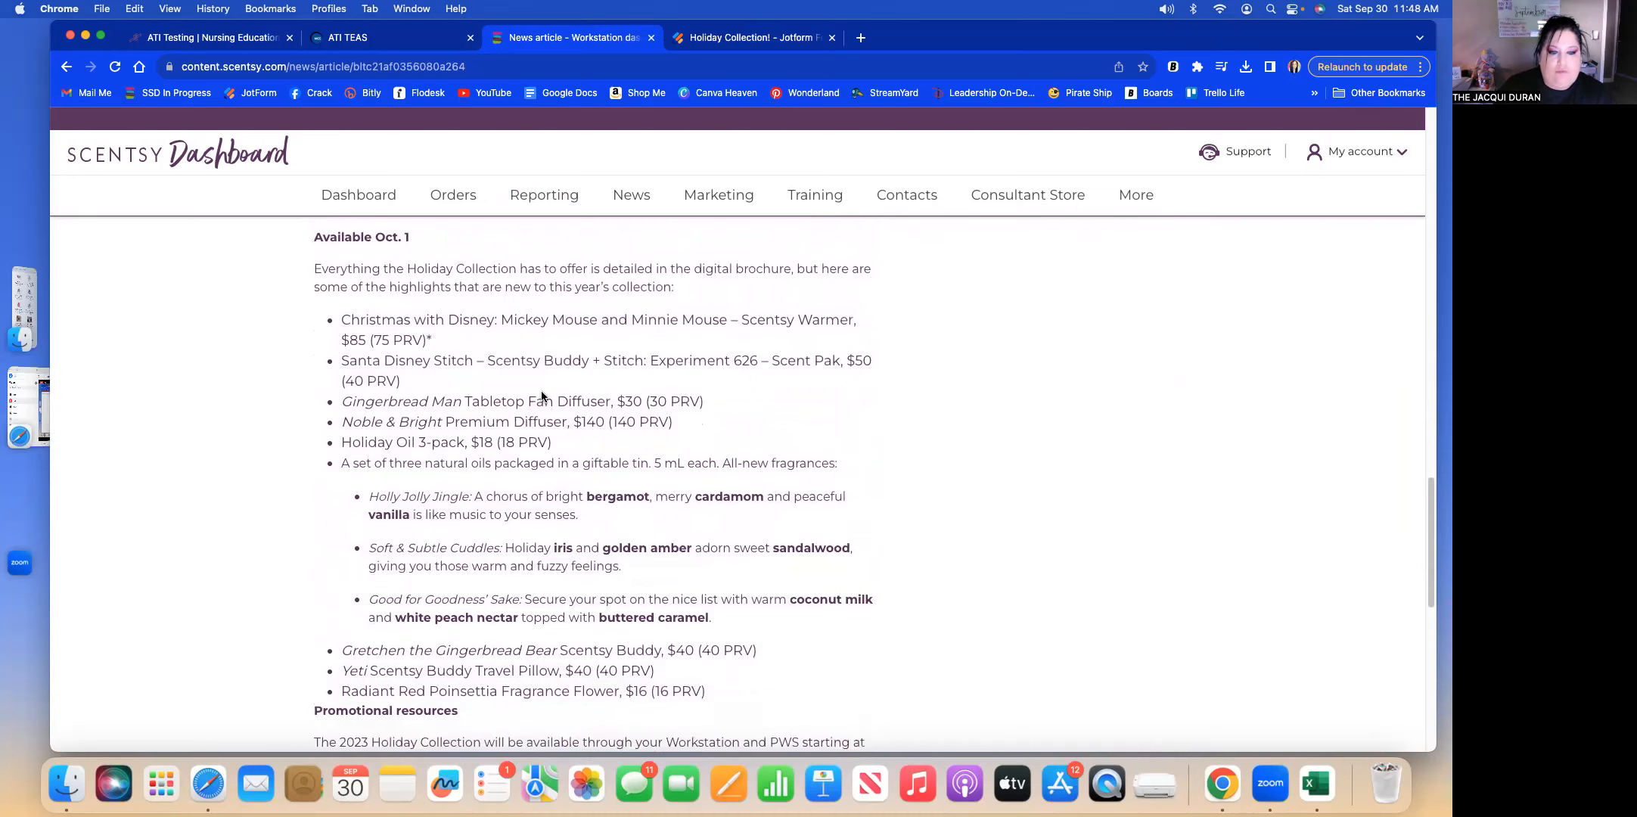
{"action": "scroll", "coordinate": [541, 394], "scroll_direction": "down", "scroll_amount": 3}
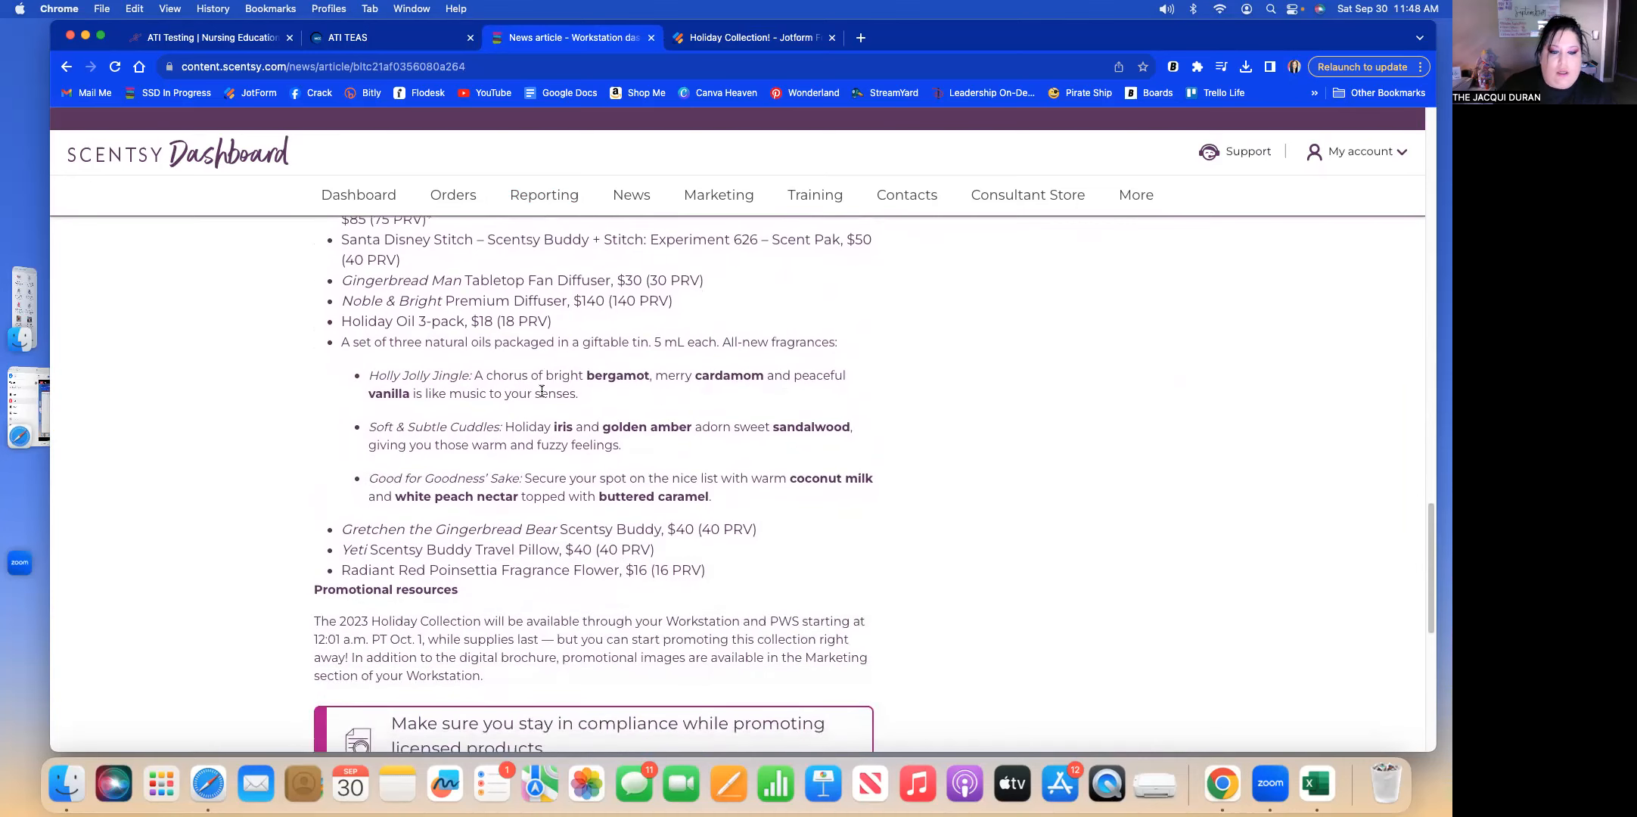
{"action": "scroll", "coordinate": [542, 390], "scroll_direction": "down", "scroll_amount": 3}
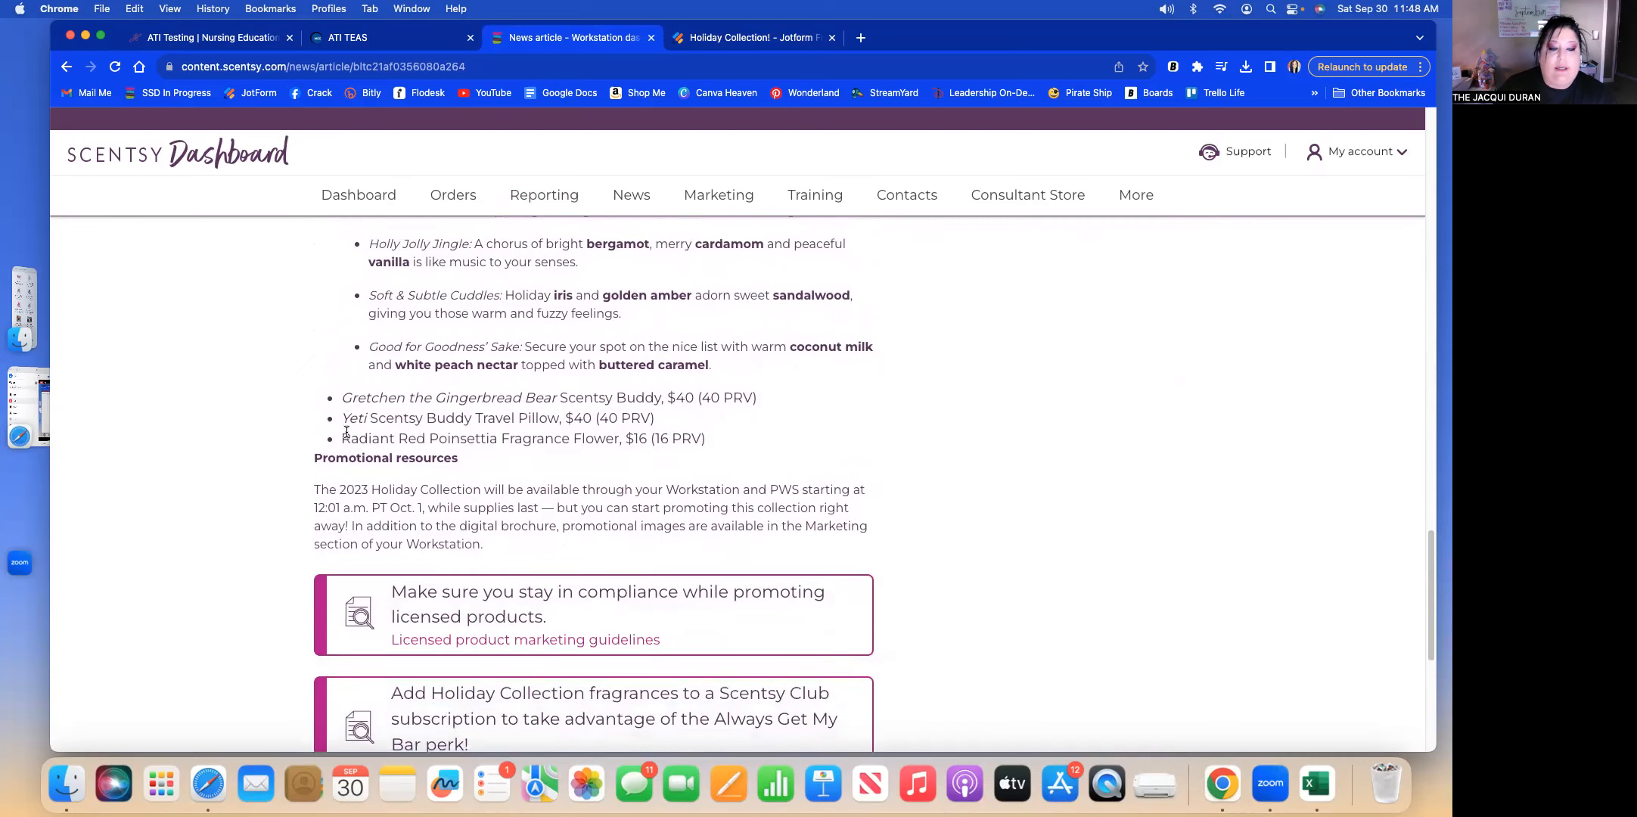
Copy the product name "Radiant Red Poinsettia Fragrance Flower" from the article's list of items available Oct. 1.
{"action": "left_click_drag", "start_coordinate": [343, 439], "coordinate": [620, 446]}
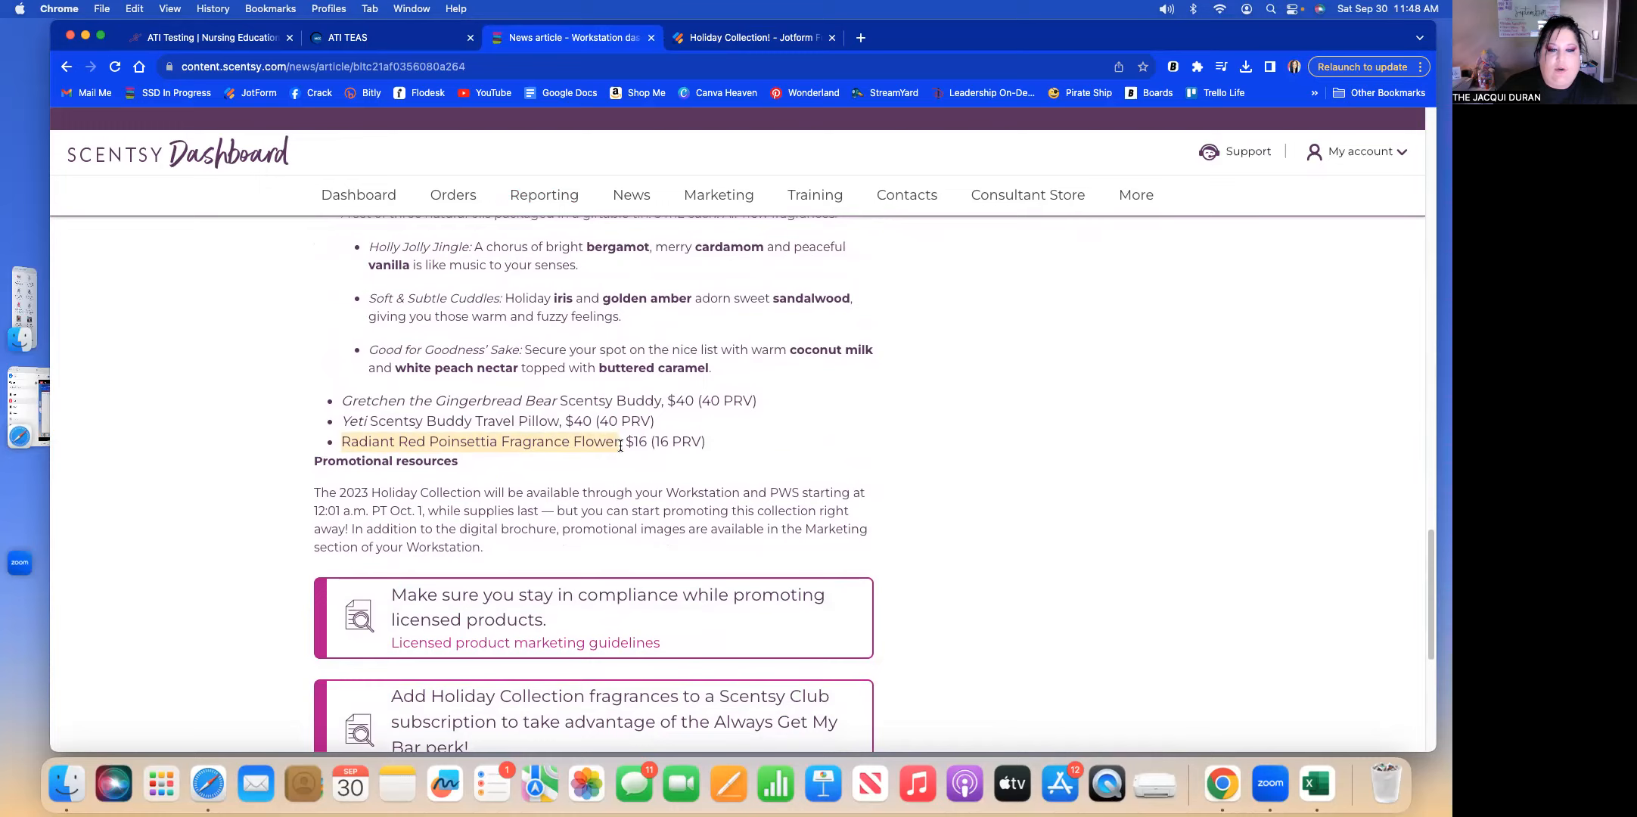
{"action": "right_click", "coordinate": [574, 441]}
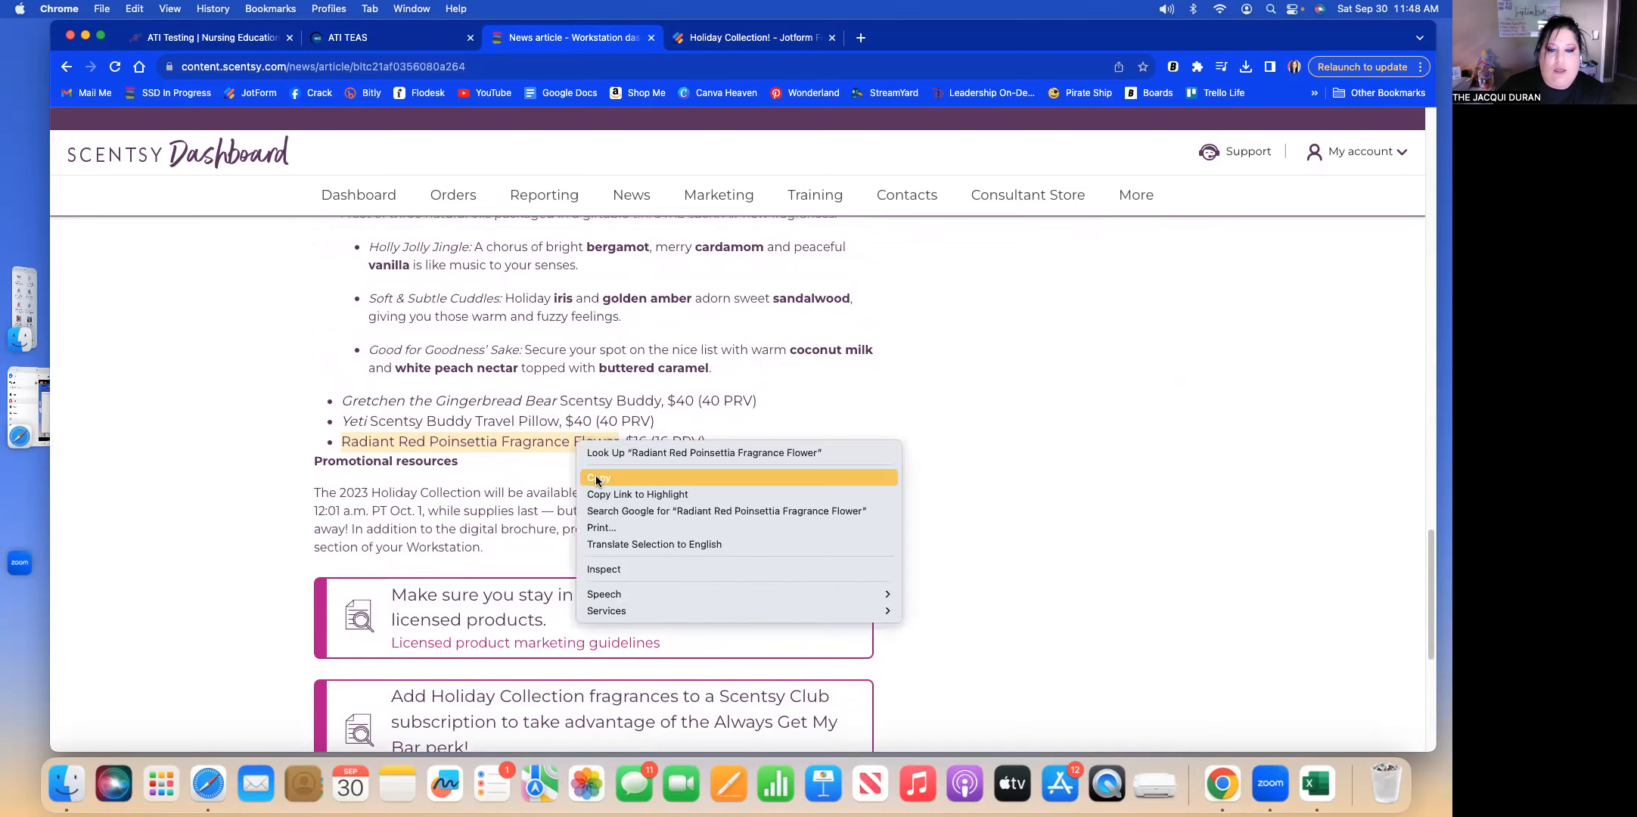
{"action": "left_click", "coordinate": [596, 475]}
Back in the Jotform product settings, replace the placeholder product name with the copied "Radiant Red Poinsettia Fragrance Flower".
{"action": "left_click", "coordinate": [752, 39]}
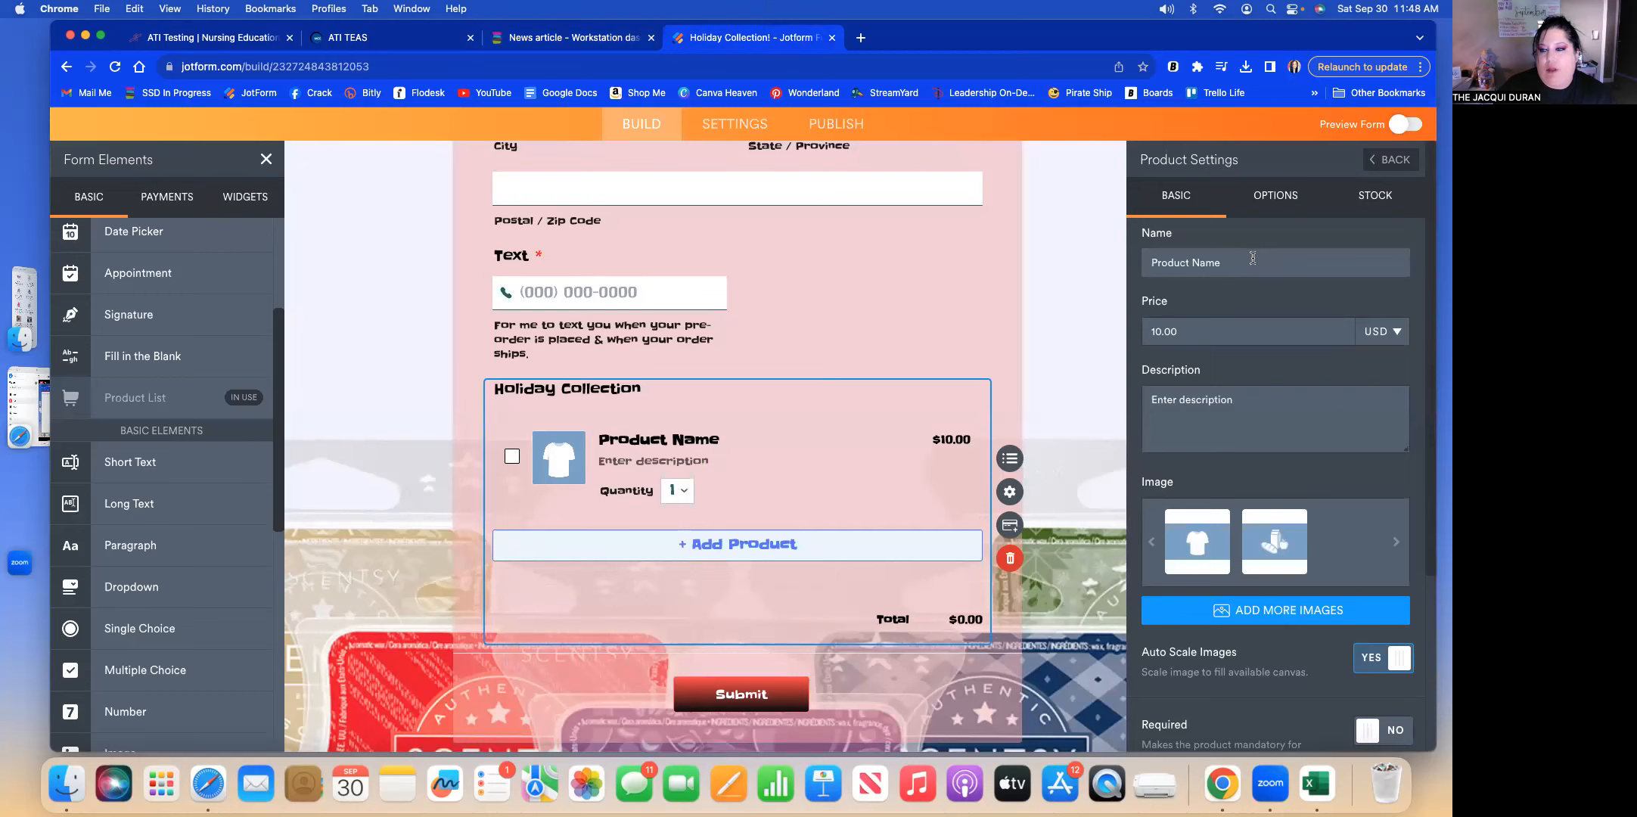
{"action": "key", "text": "BackSpace"}
{"action": "key", "text": "BackSpace"}
{"action": "key", "text": "BackSpace"}
{"action": "key", "text": "BackSpace"}
{"action": "key", "text": "BackSpace"}
{"action": "key", "text": "BackSpace"}
{"action": "key", "text": "BackSpace"}
{"action": "key", "text": "BackSpace"}
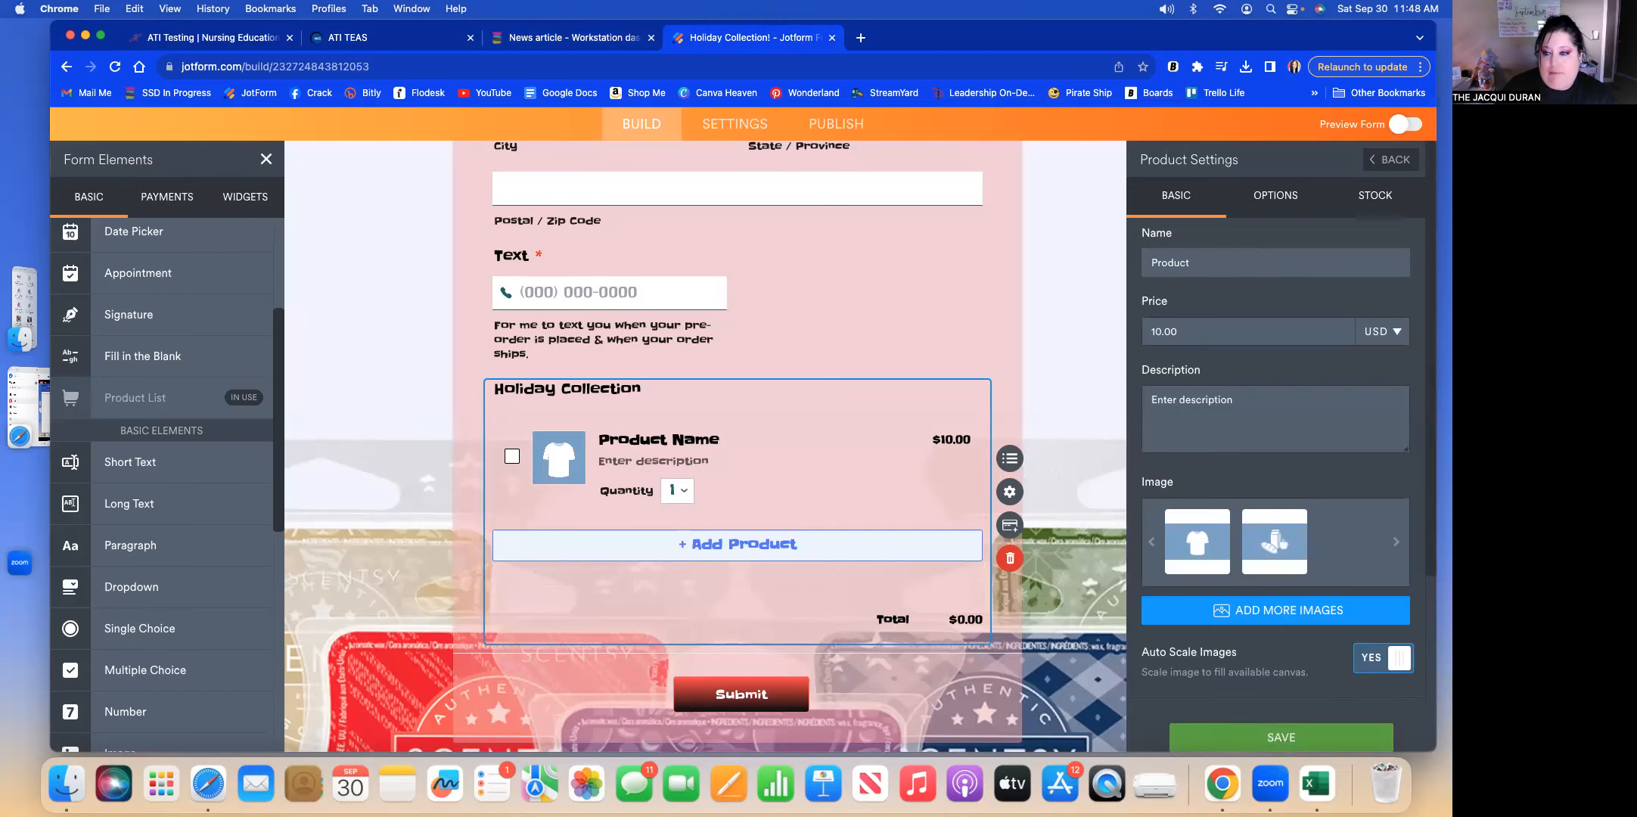
{"action": "key", "text": "BackSpace"}
{"action": "key", "text": "BackSpace"}
{"action": "key", "text": "BackSpace"}
{"action": "key", "text": "BackSpace"}
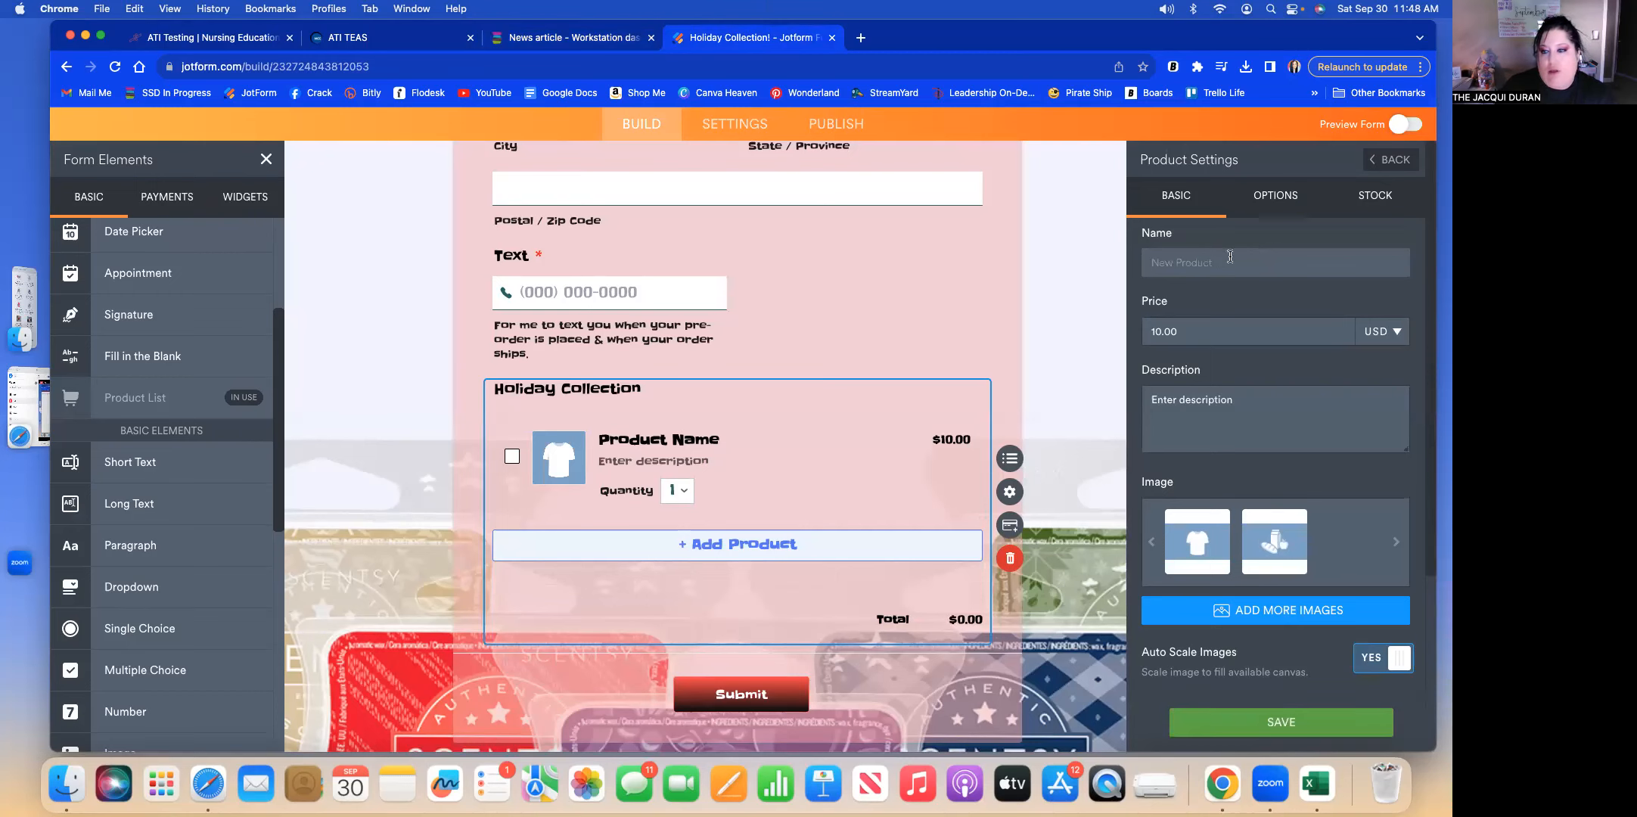
{"action": "right_click", "coordinate": [1230, 259]}
{"action": "left_click", "coordinate": [1268, 364]}
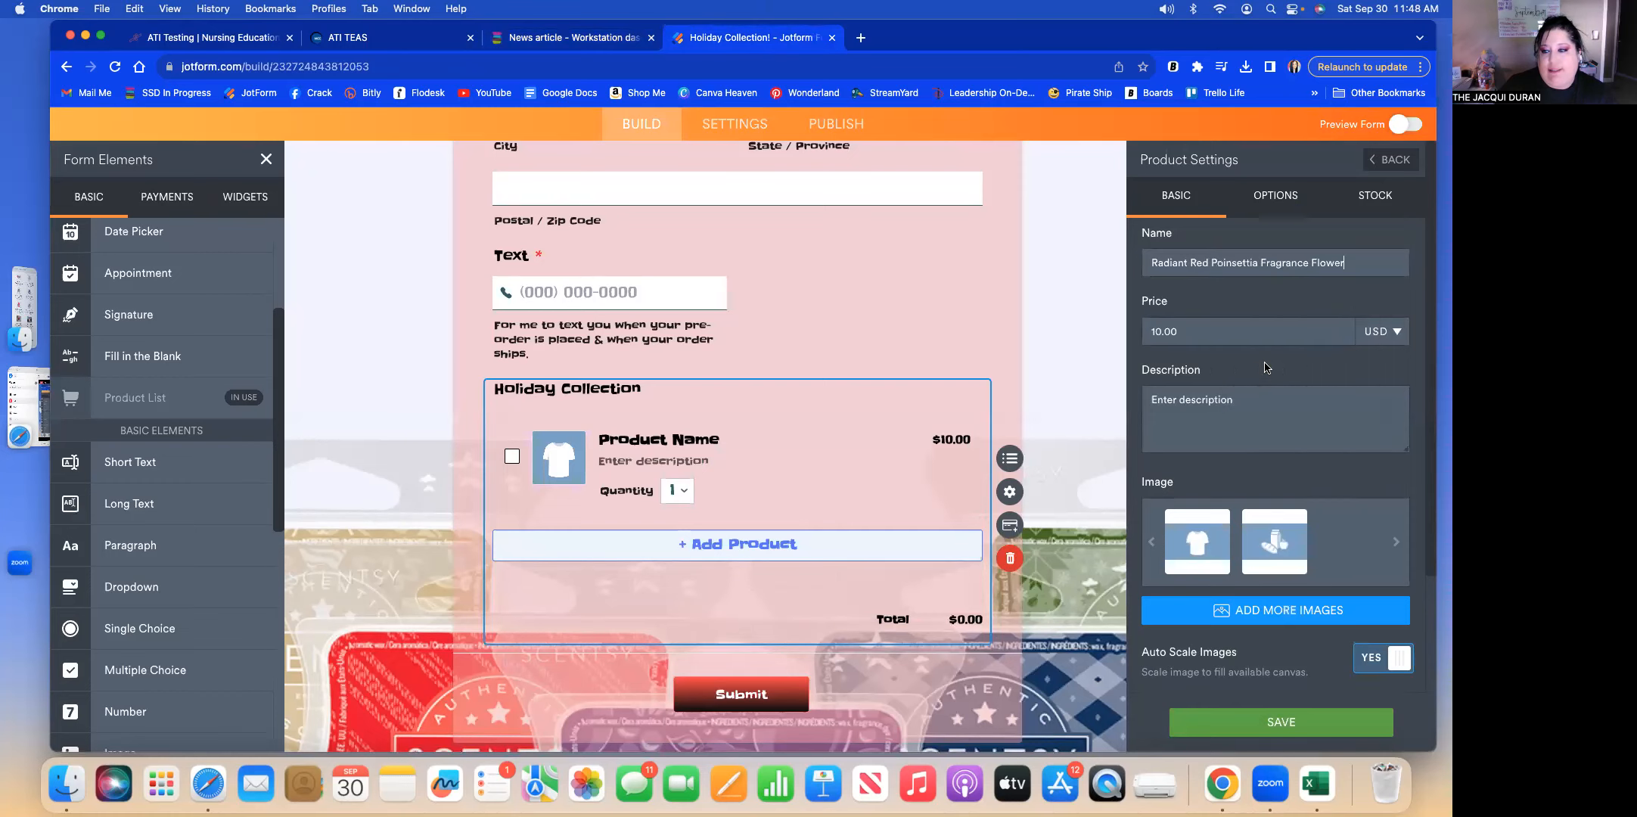
Set the Radiant Red Poinsettia Fragrance Flower's price to 16.00 USD.
{"action": "left_click", "coordinate": [1191, 330]}
{"action": "key", "text": "BackSpace"}
{"action": "key", "text": "BackSpace"}
{"action": "key", "text": "BackSpace"}
{"action": "key", "text": "BackSpace"}
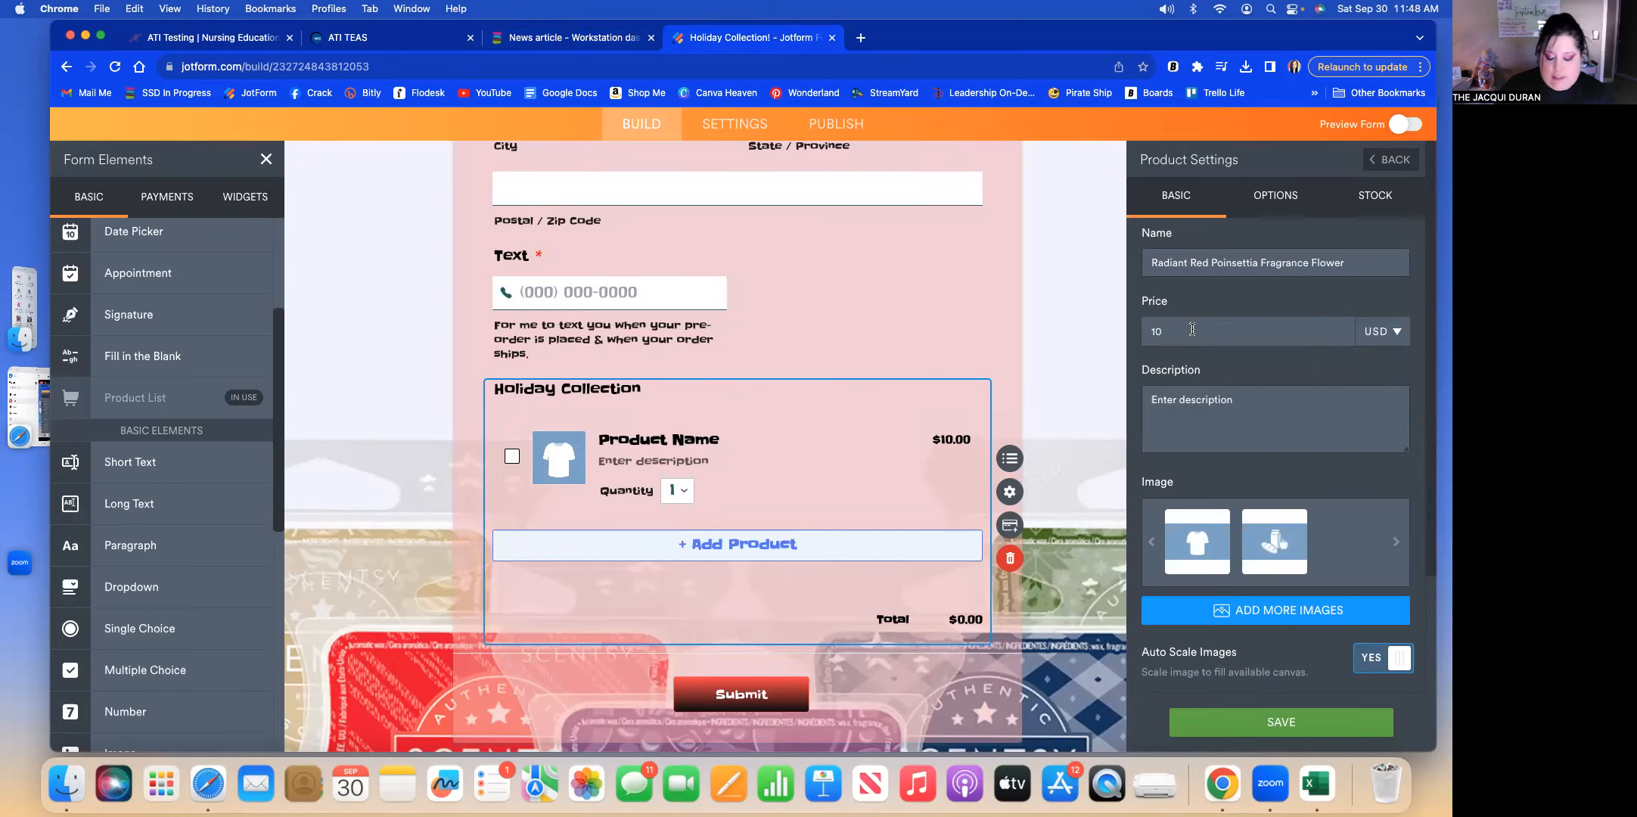
{"action": "type", "text": "6"}
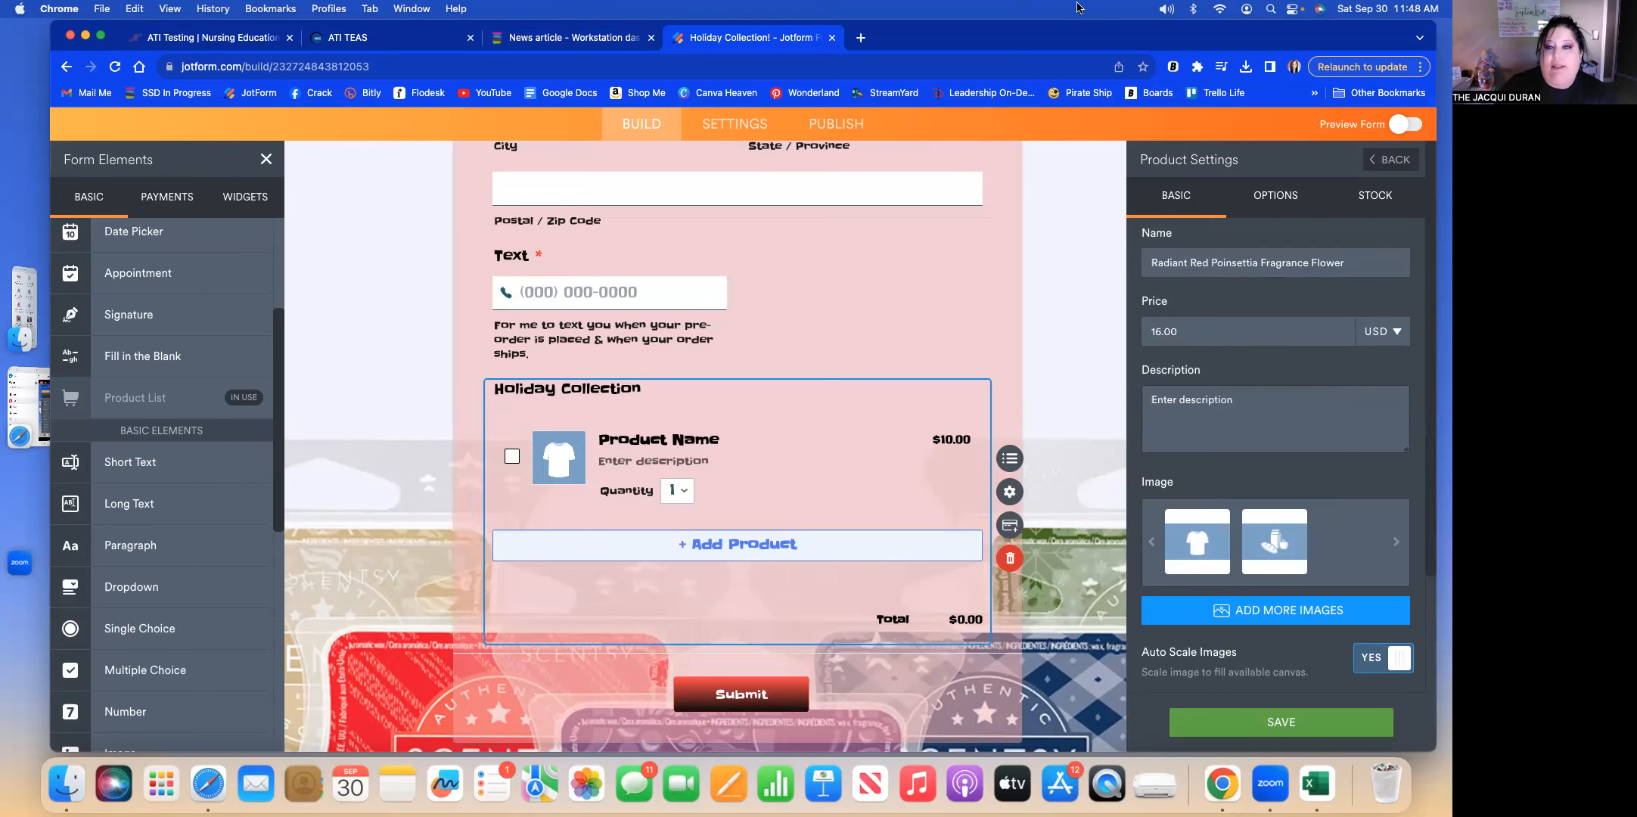
Look through the news article's related images and content for a picture of the poinsettia fragrance flower.
{"action": "left_click", "coordinate": [562, 45]}
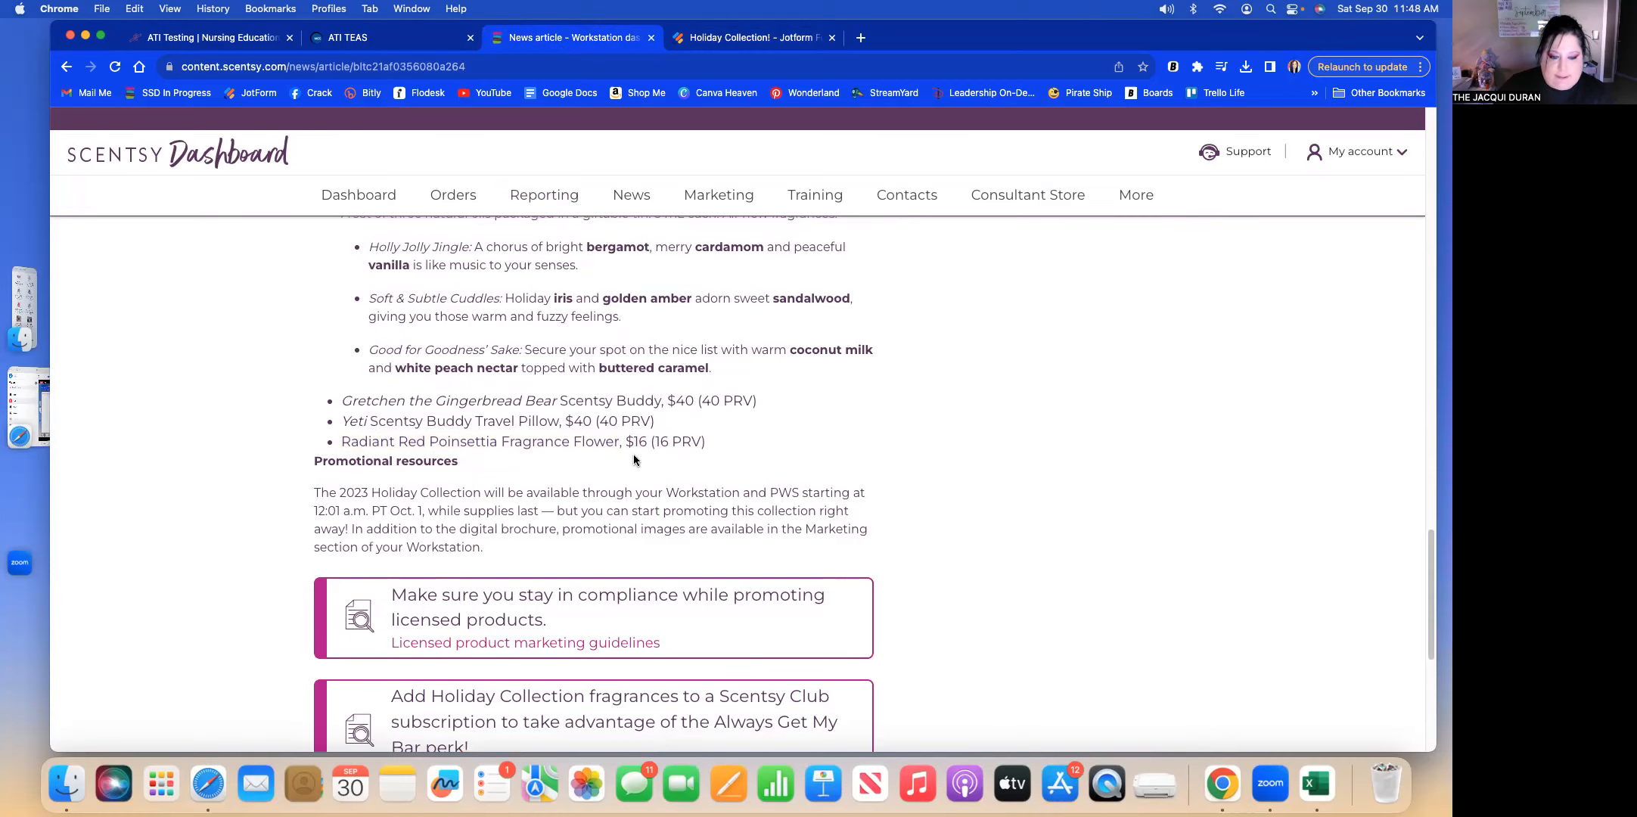
{"action": "scroll", "coordinate": [637, 439], "scroll_direction": "down", "scroll_amount": 10}
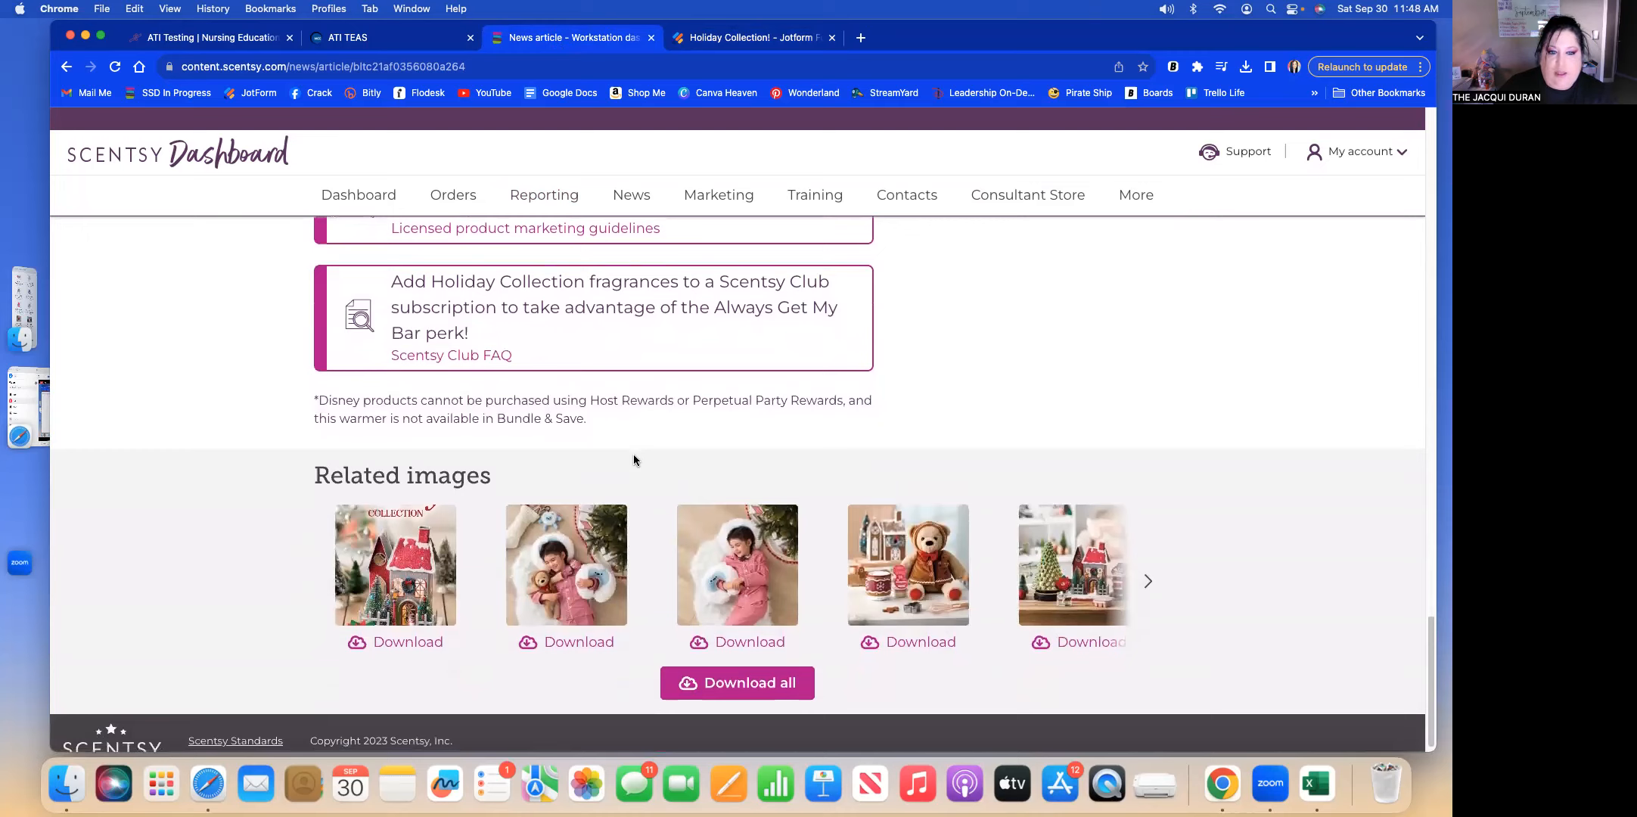
{"action": "left_click", "coordinate": [1148, 581]}
{"action": "left_click", "coordinate": [1147, 581]}
{"action": "left_click", "coordinate": [1147, 581]}
{"action": "left_click", "coordinate": [1147, 581]}
{"action": "scroll", "coordinate": [1012, 390], "scroll_direction": "up", "scroll_amount": 5}
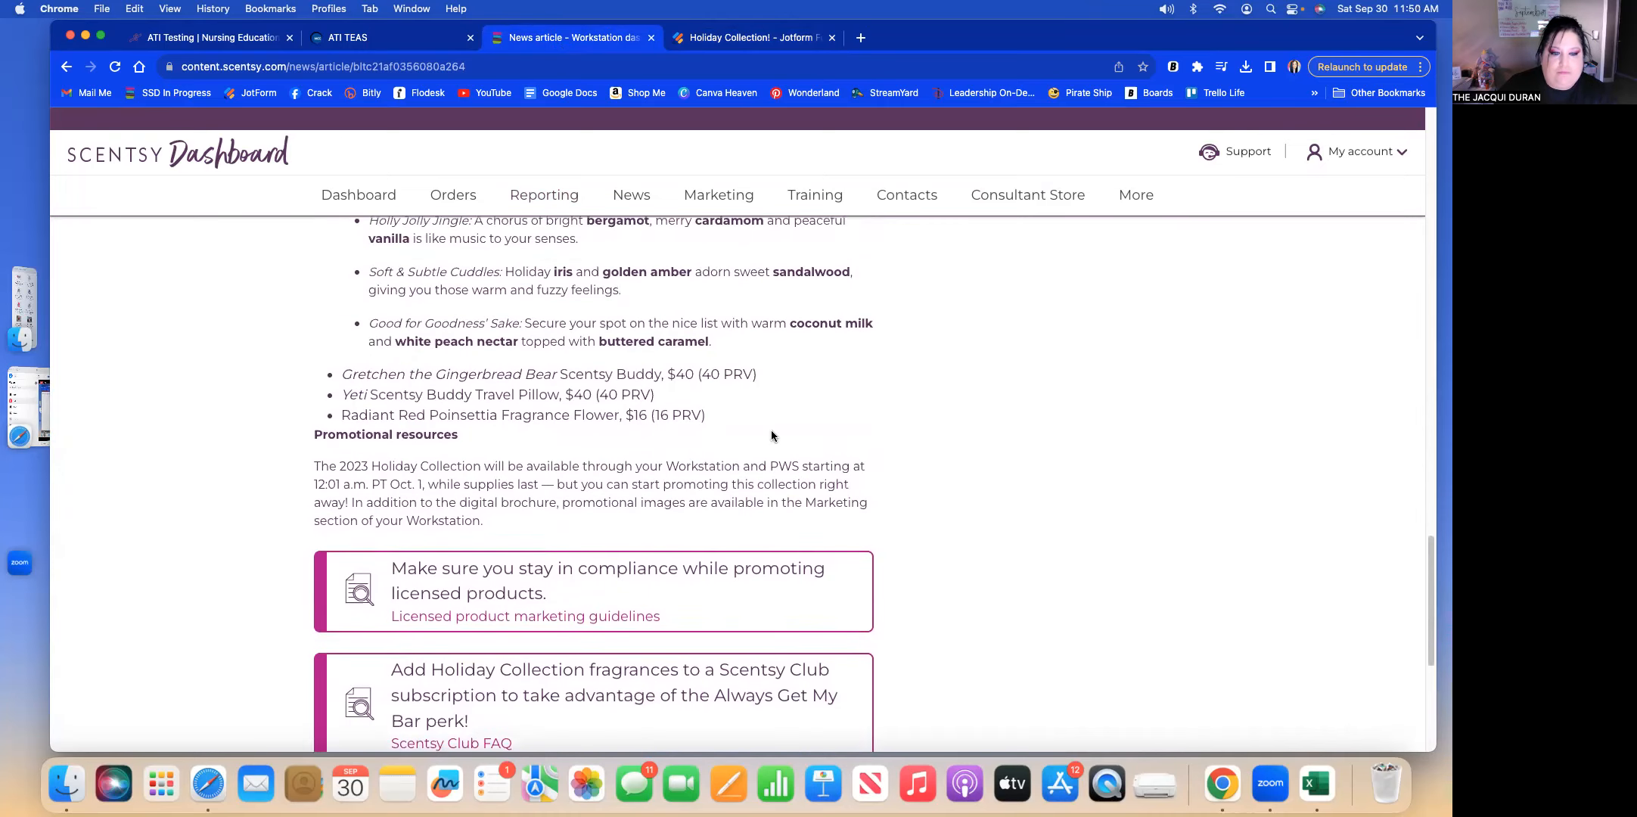
{"action": "scroll", "coordinate": [771, 435], "scroll_direction": "up", "scroll_amount": 6}
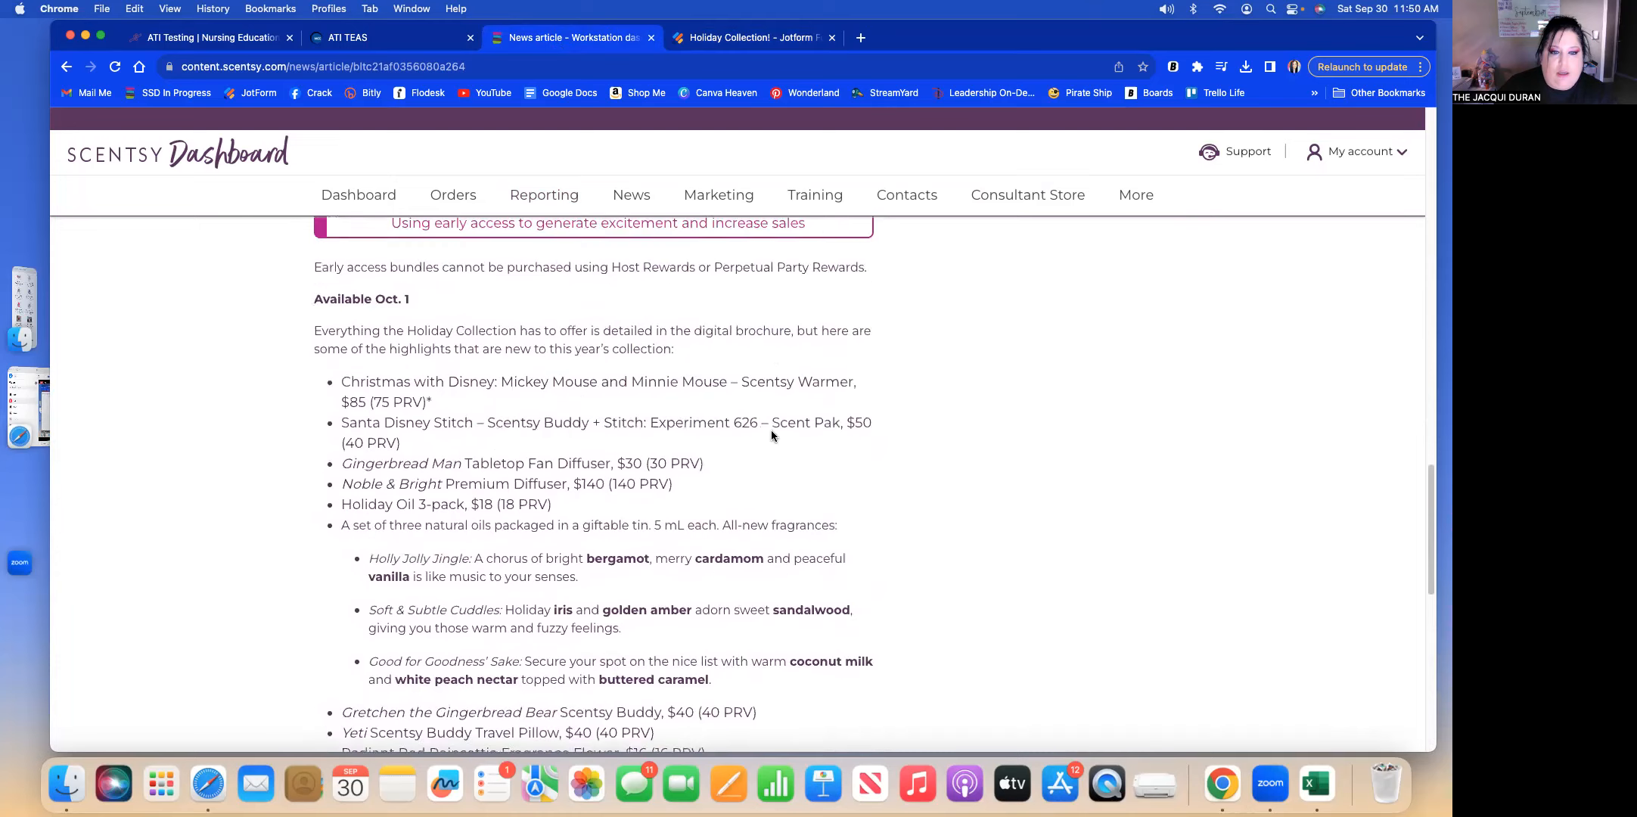
{"action": "scroll", "coordinate": [771, 435], "scroll_direction": "up", "scroll_amount": 4}
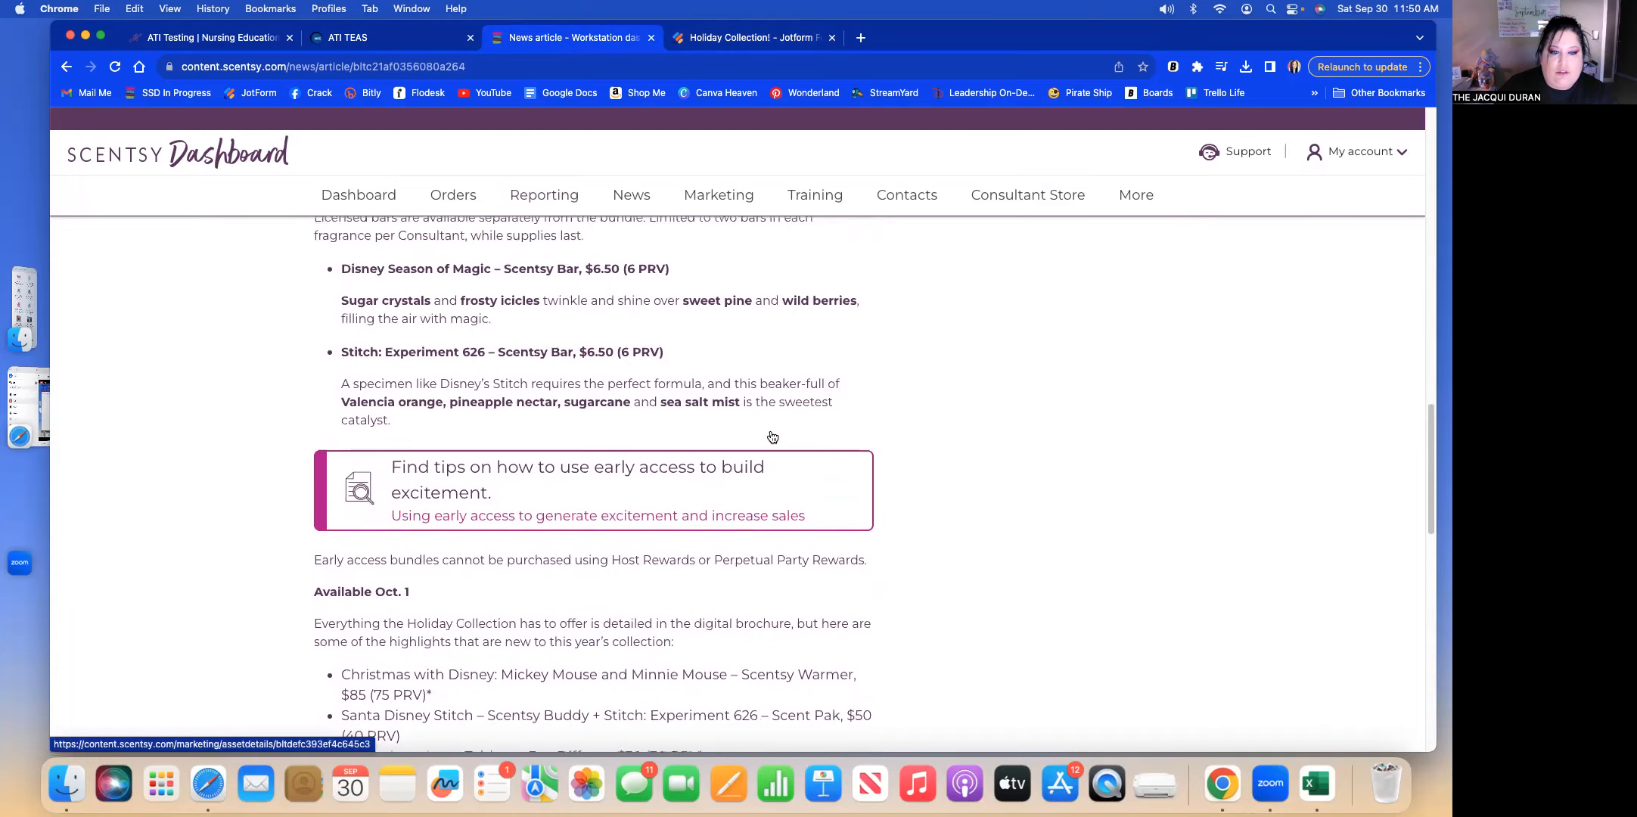
{"action": "scroll", "coordinate": [771, 432], "scroll_direction": "up", "scroll_amount": 12}
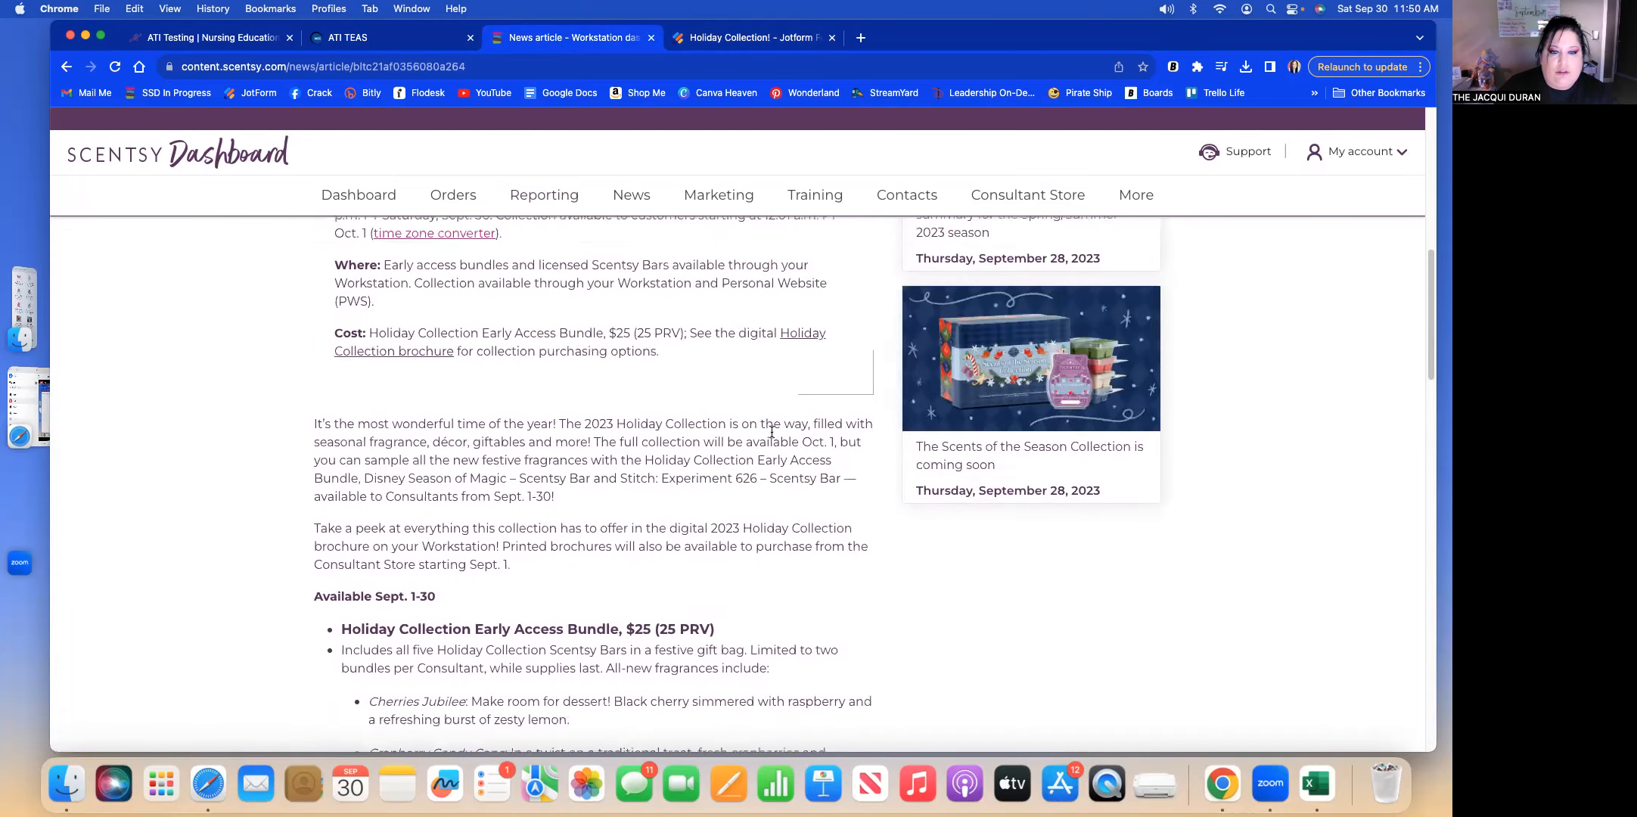
{"action": "scroll", "coordinate": [771, 430], "scroll_direction": "up", "scroll_amount": 2}
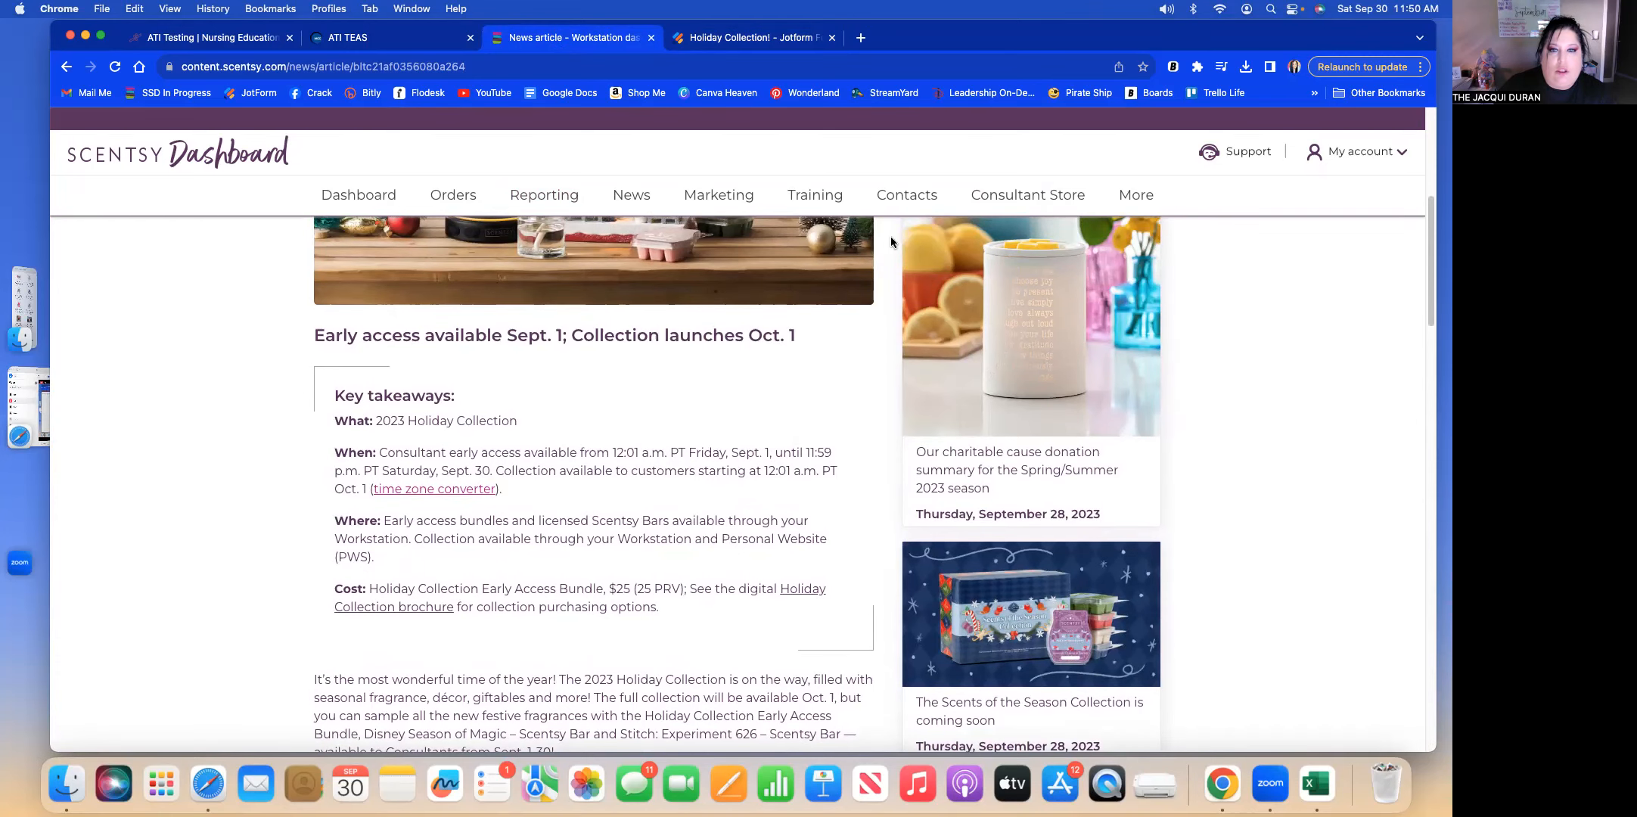
Open the consultant's Scentsy shop website in a new browser tab and go to its Holiday Collection page.
{"action": "left_click", "coordinate": [862, 38]}
{"action": "type", "text": "the"}
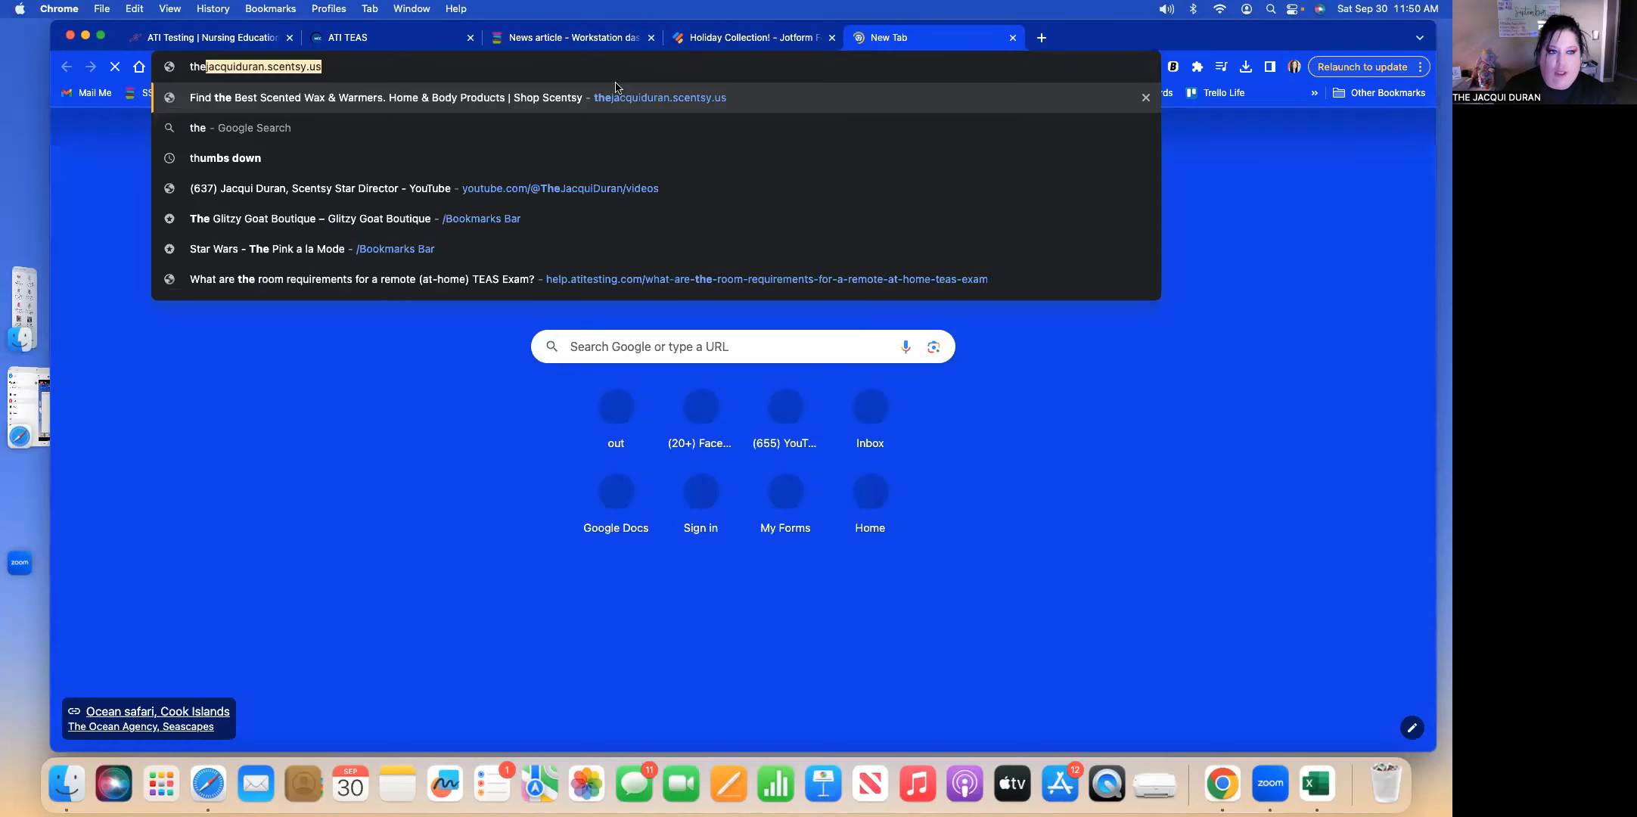
{"action": "key", "text": "Return"}
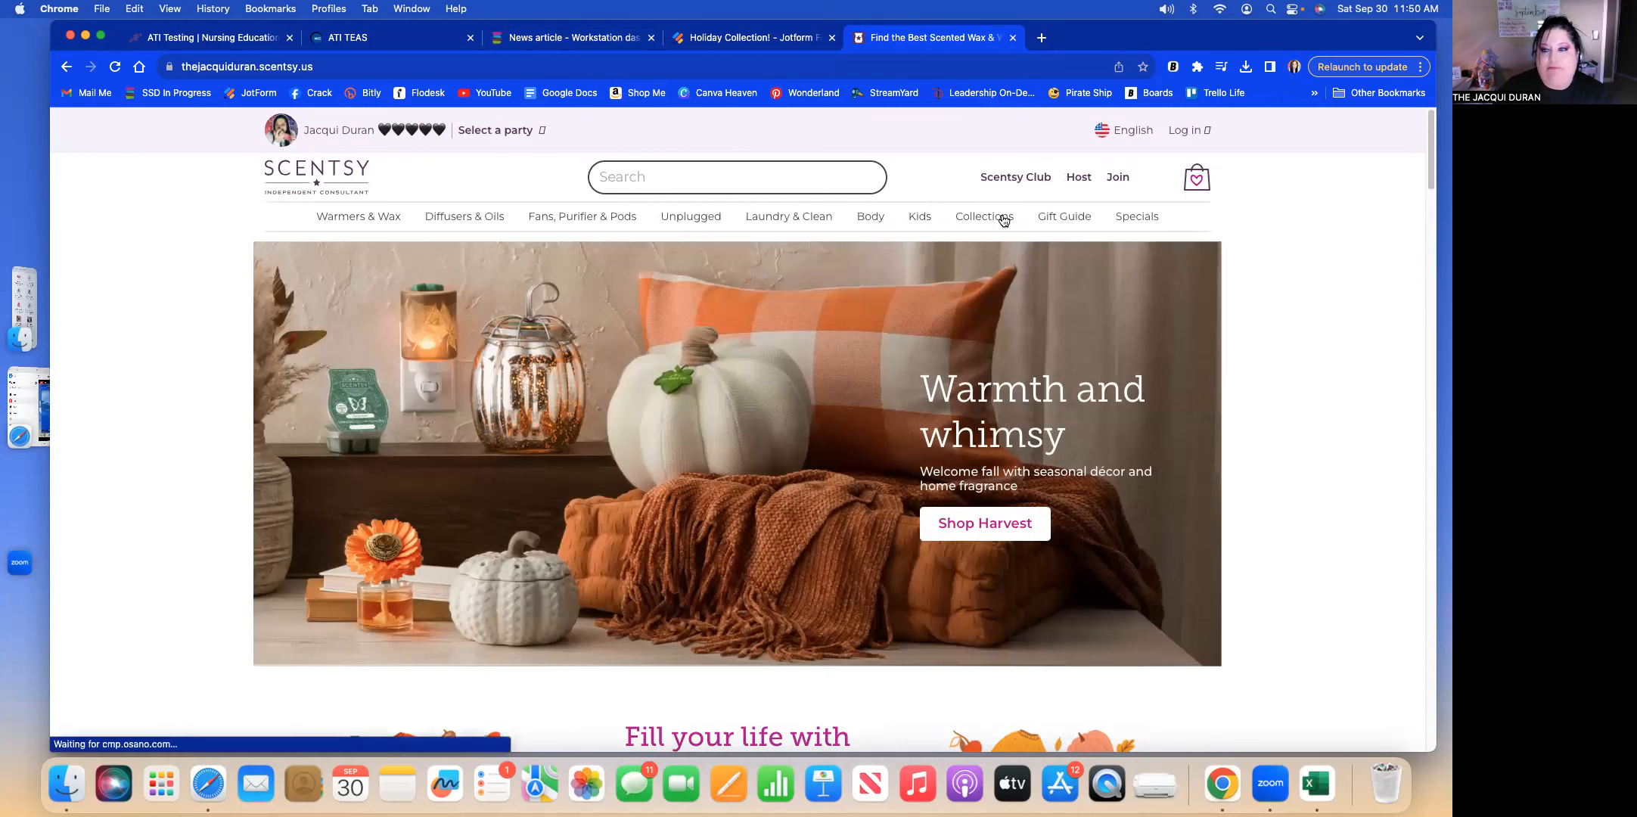
{"action": "mouse_move", "coordinate": [1003, 220]}
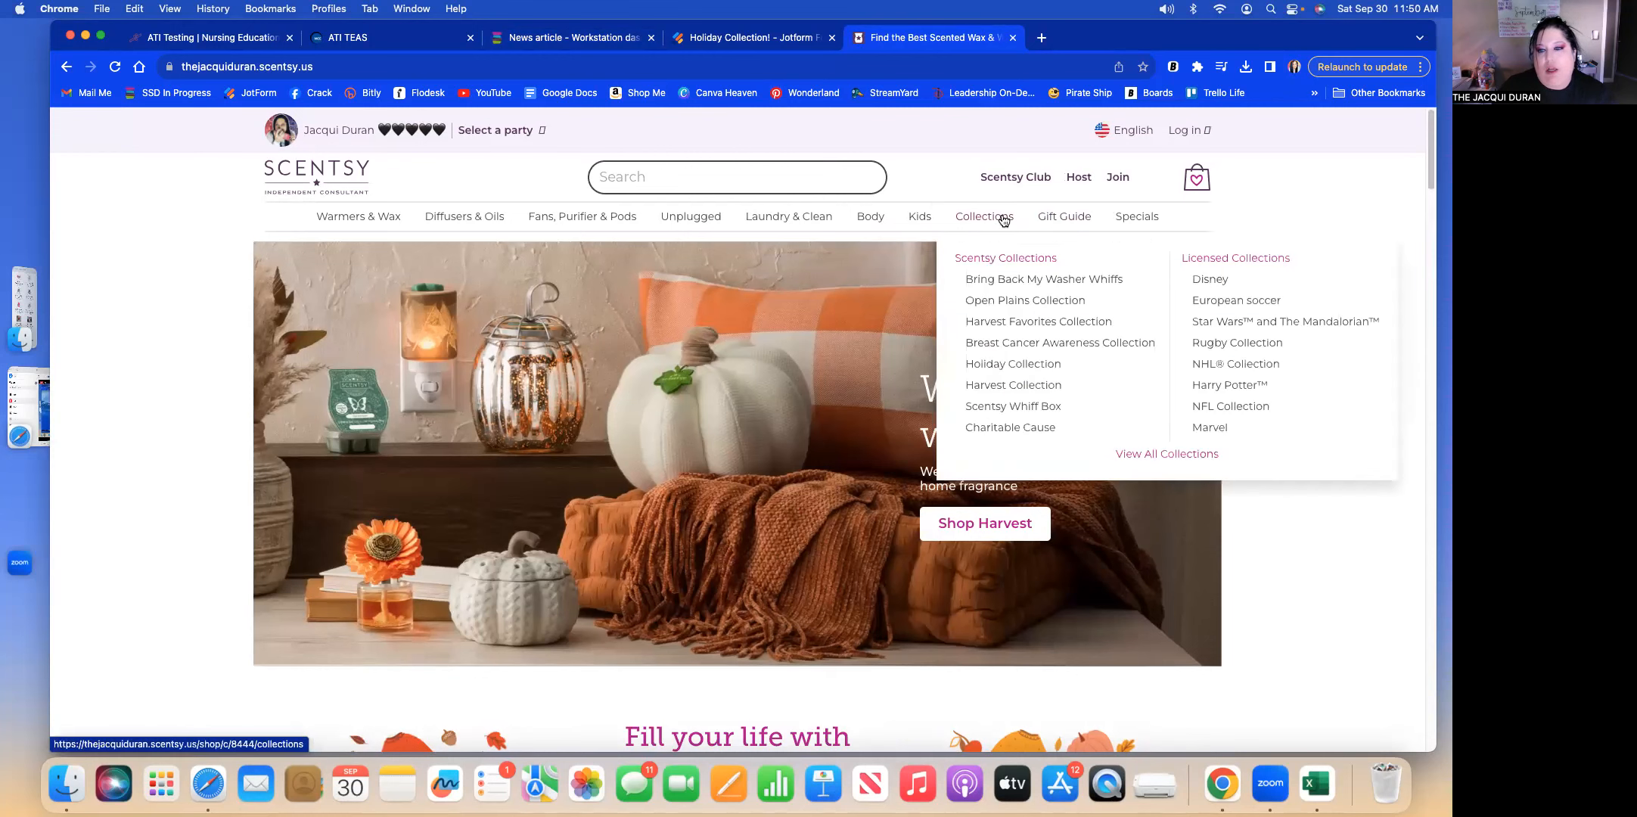
{"action": "left_click", "coordinate": [1014, 366]}
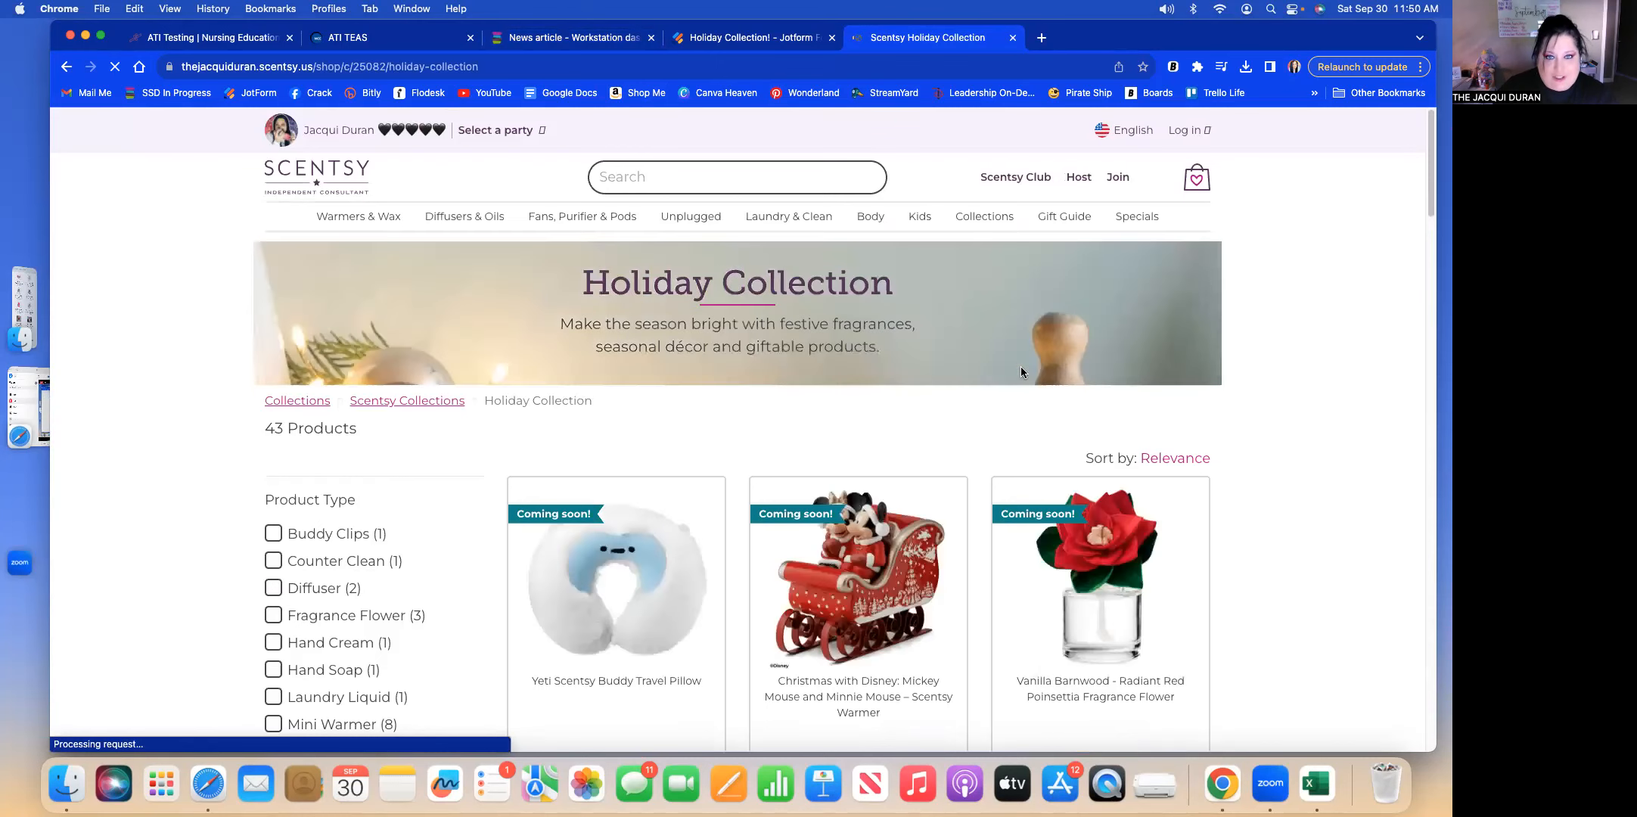
Examine the Holiday Collection product listings, including the Radiant Red Poinsettia Fragrance Flower variants.
{"action": "scroll", "coordinate": [971, 462], "scroll_direction": "down", "scroll_amount": 1}
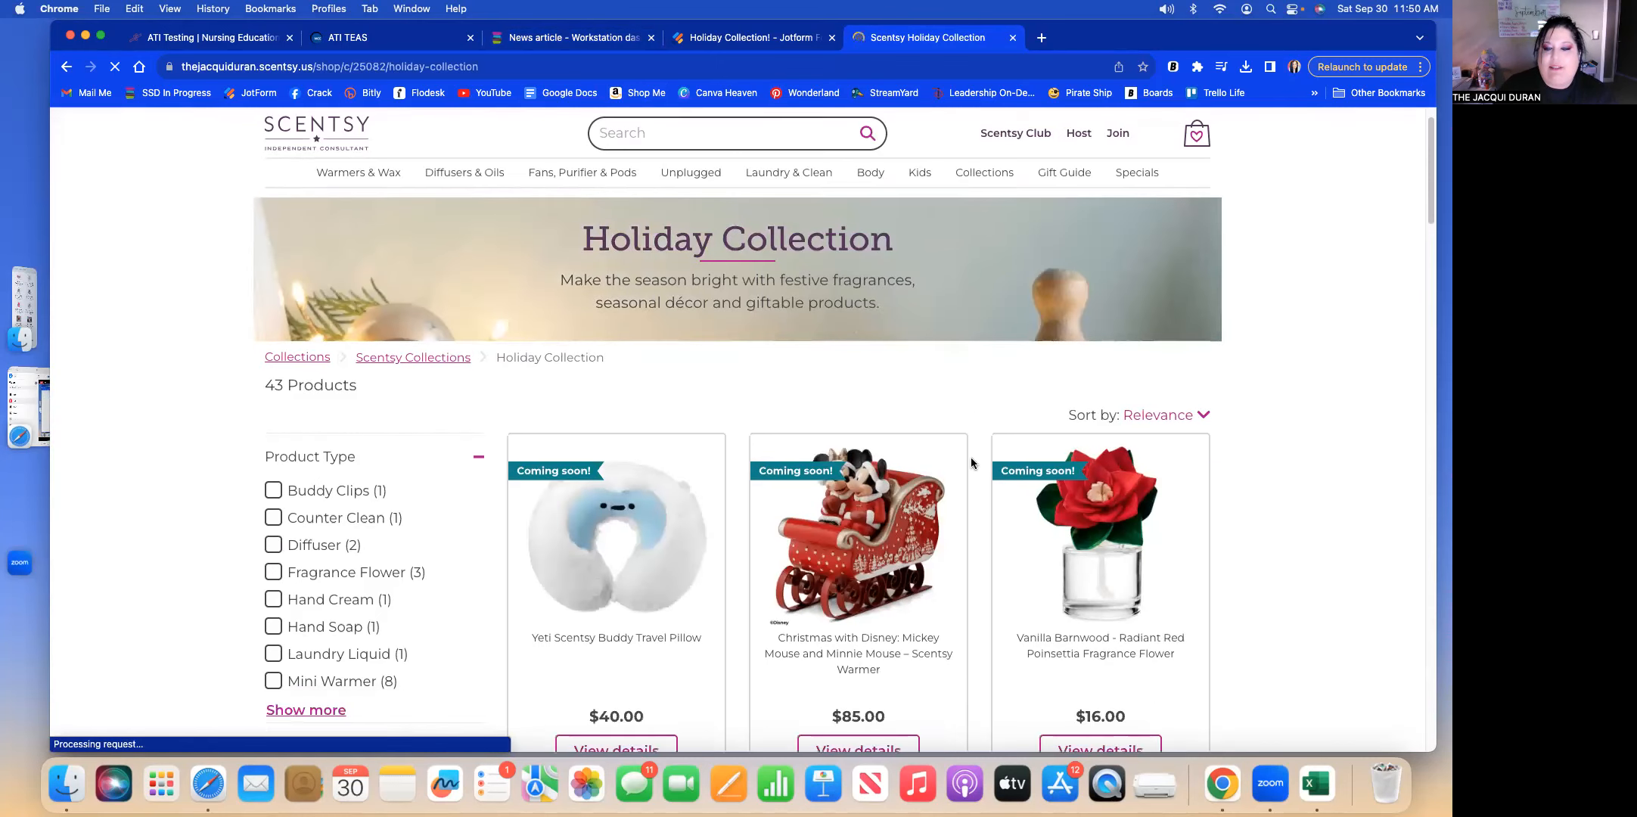
{"action": "scroll", "coordinate": [972, 462], "scroll_direction": "down", "scroll_amount": 3}
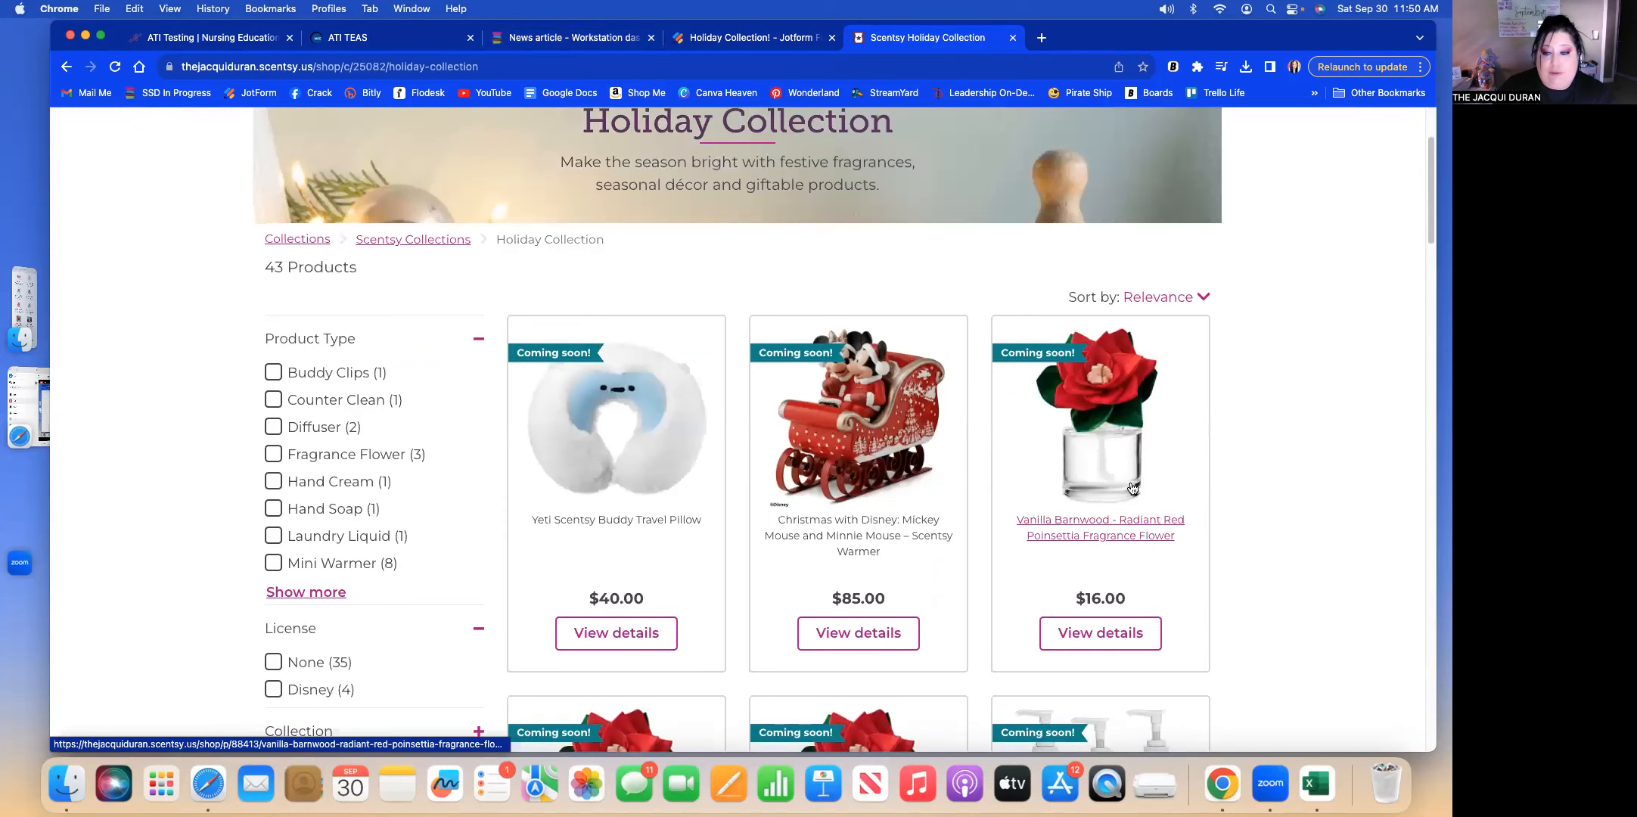
{"action": "scroll", "coordinate": [1133, 488], "scroll_direction": "down", "scroll_amount": 2}
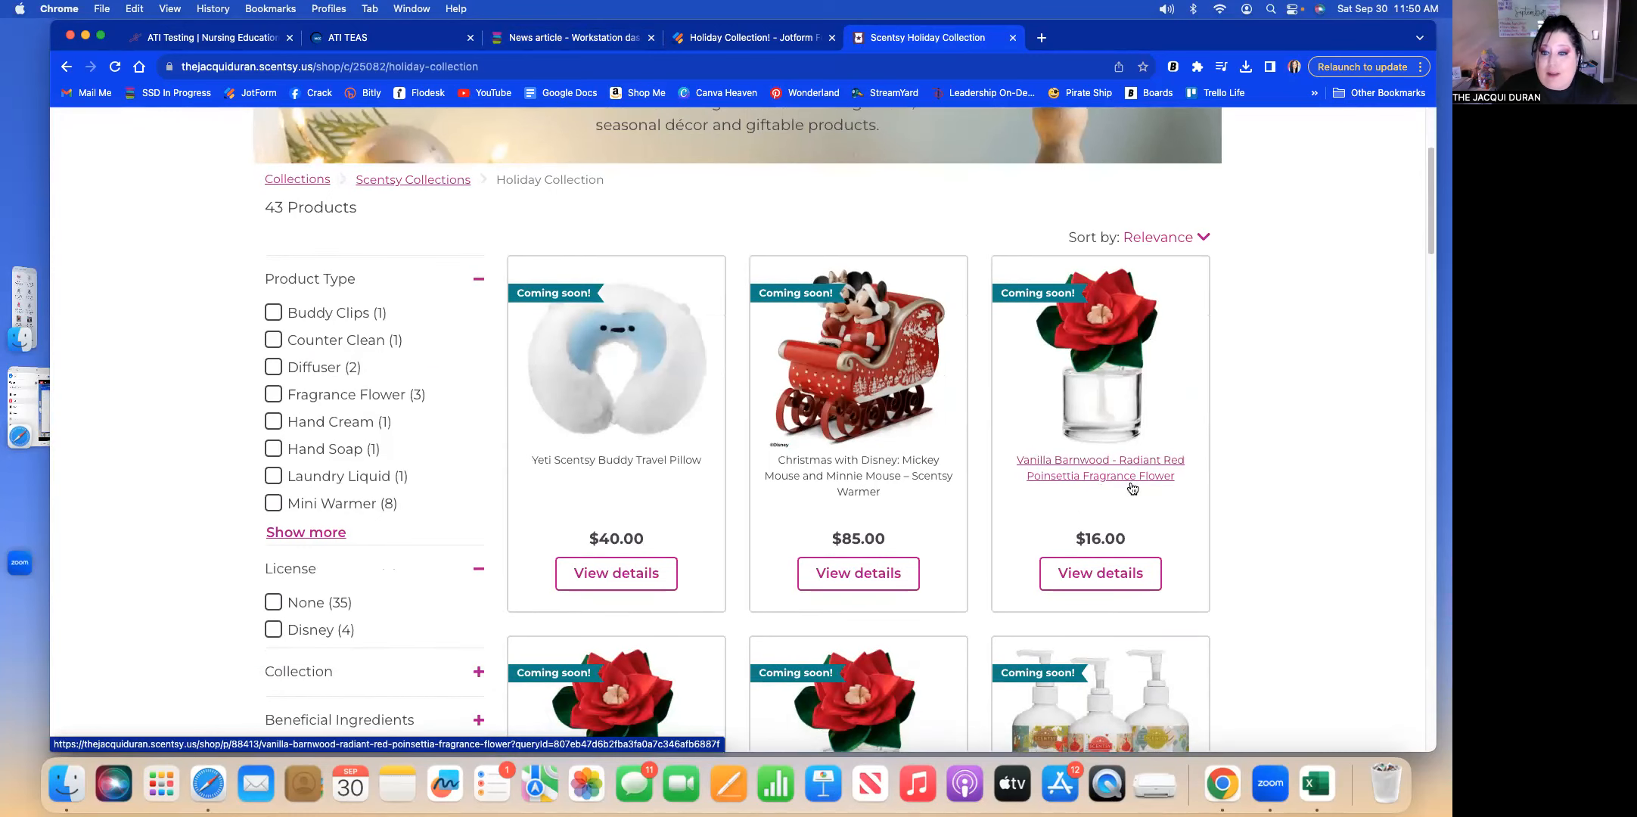
{"action": "scroll", "coordinate": [1133, 488], "scroll_direction": "down", "scroll_amount": 5}
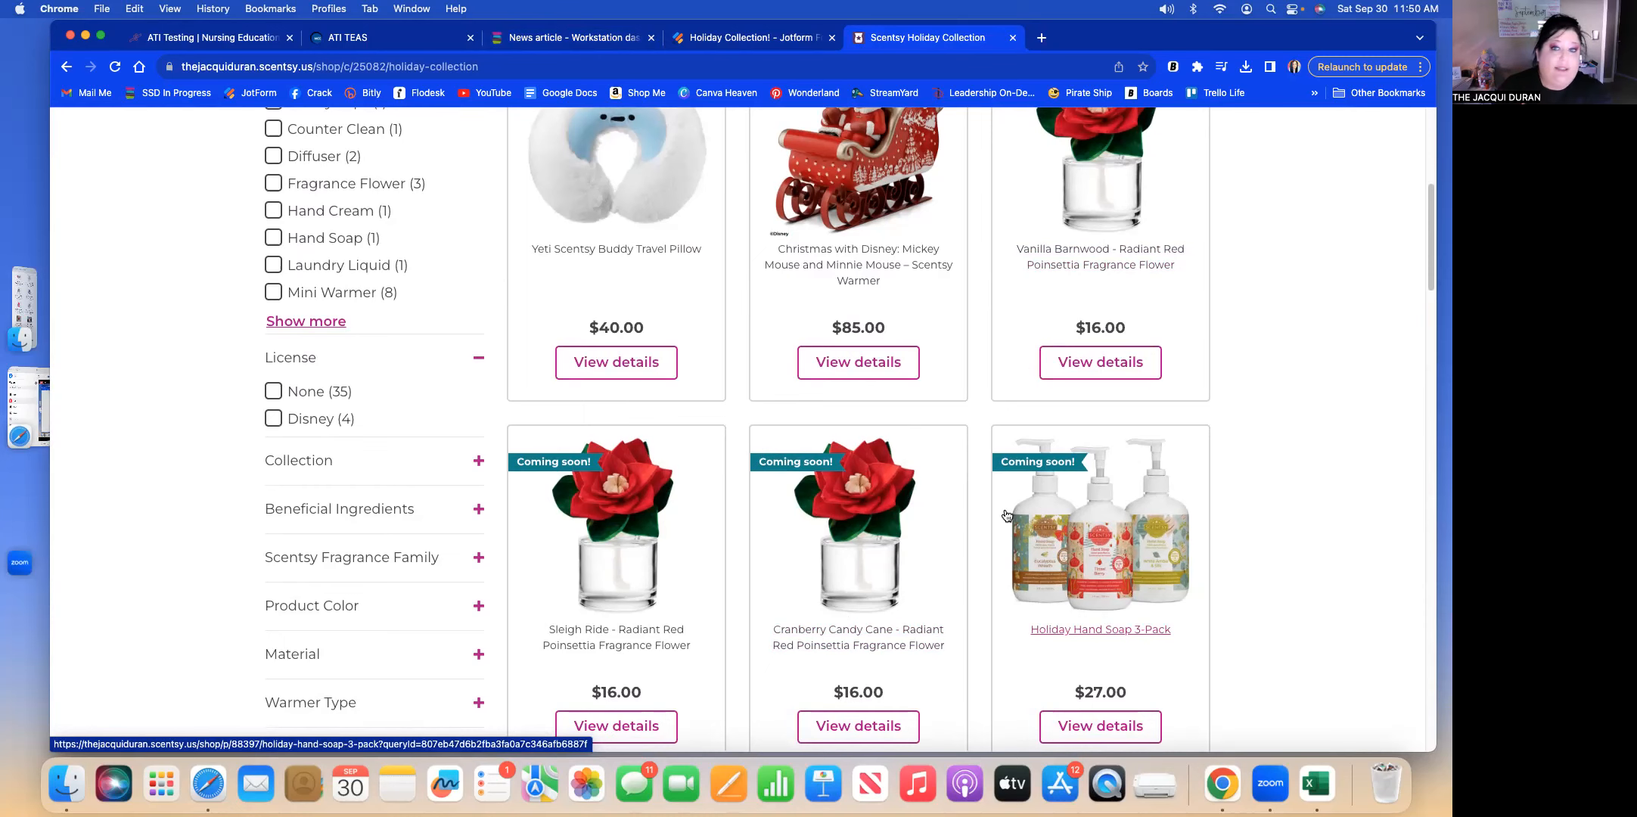
Copy the web address of the shop's Holiday Collection page.
{"action": "scroll", "coordinate": [1006, 515], "scroll_direction": "up", "scroll_amount": 5}
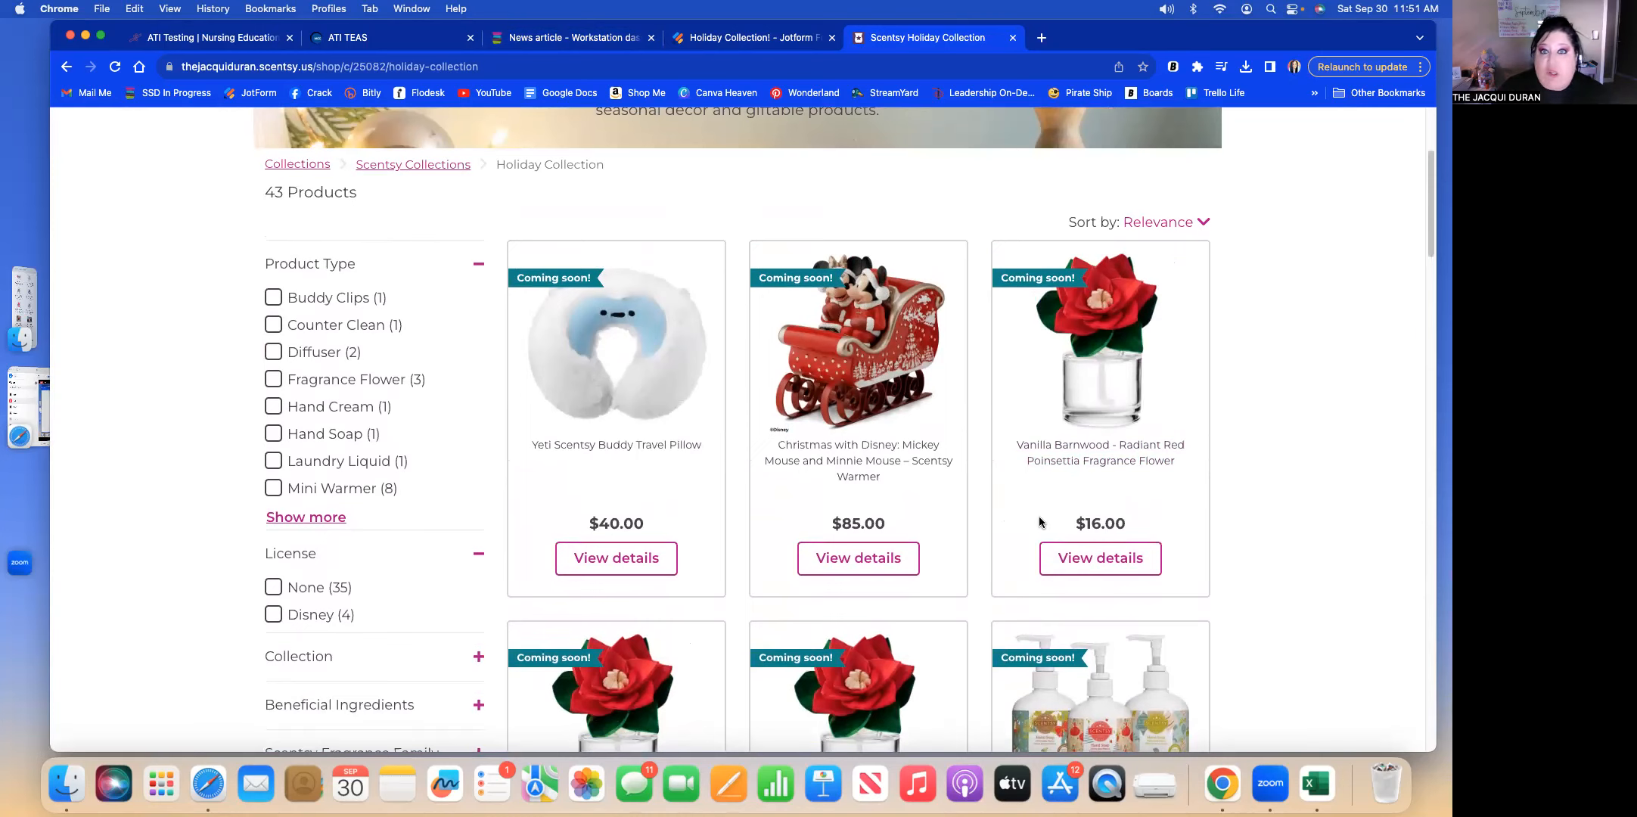
{"action": "left_click", "coordinate": [465, 68]}
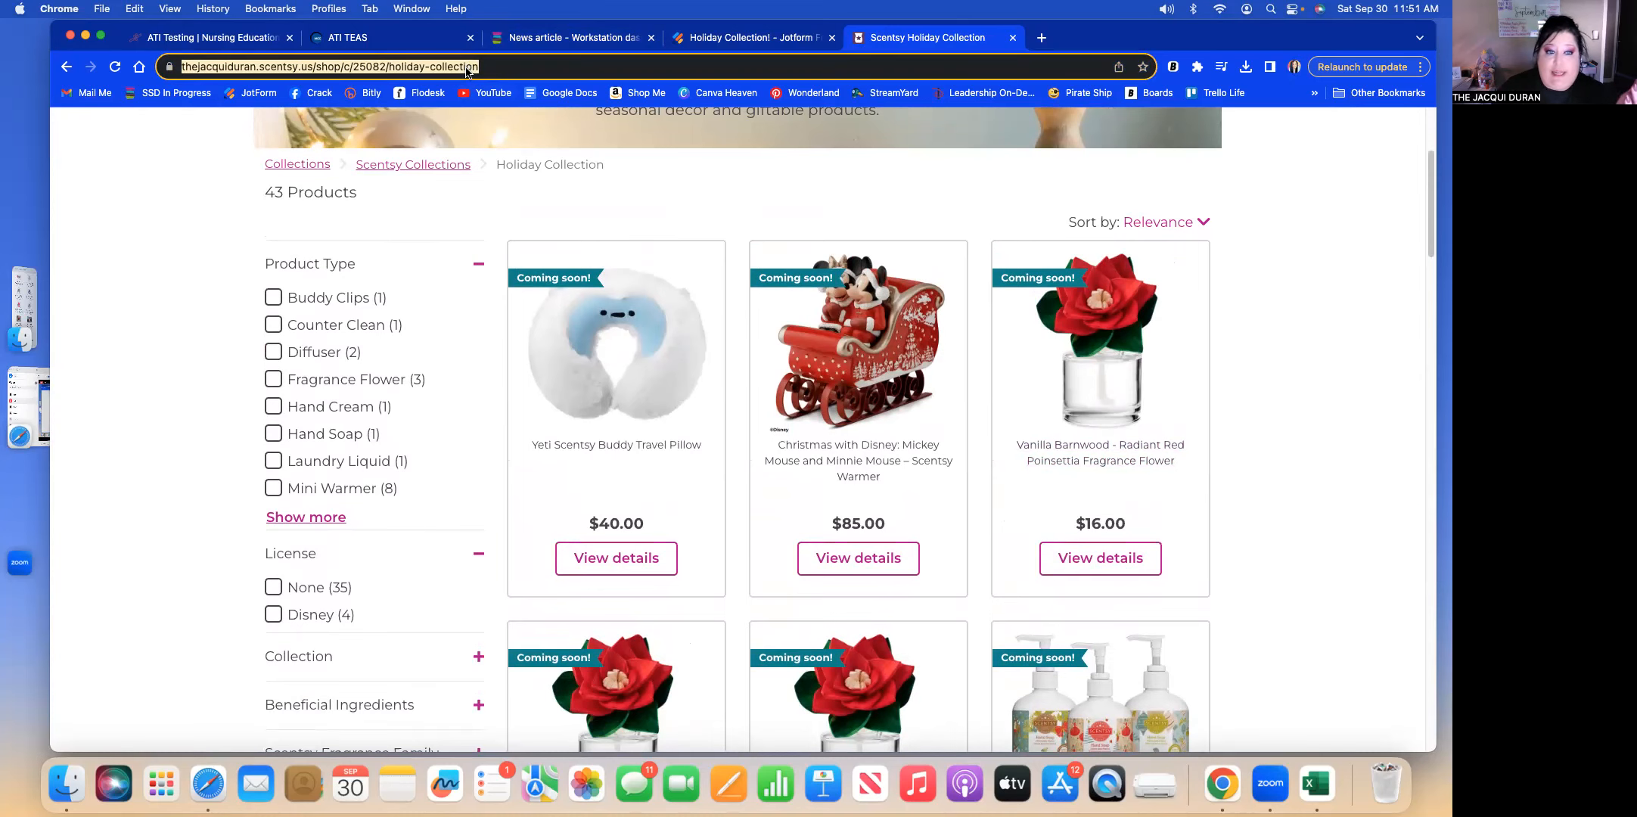
{"action": "right_click", "coordinate": [465, 68]}
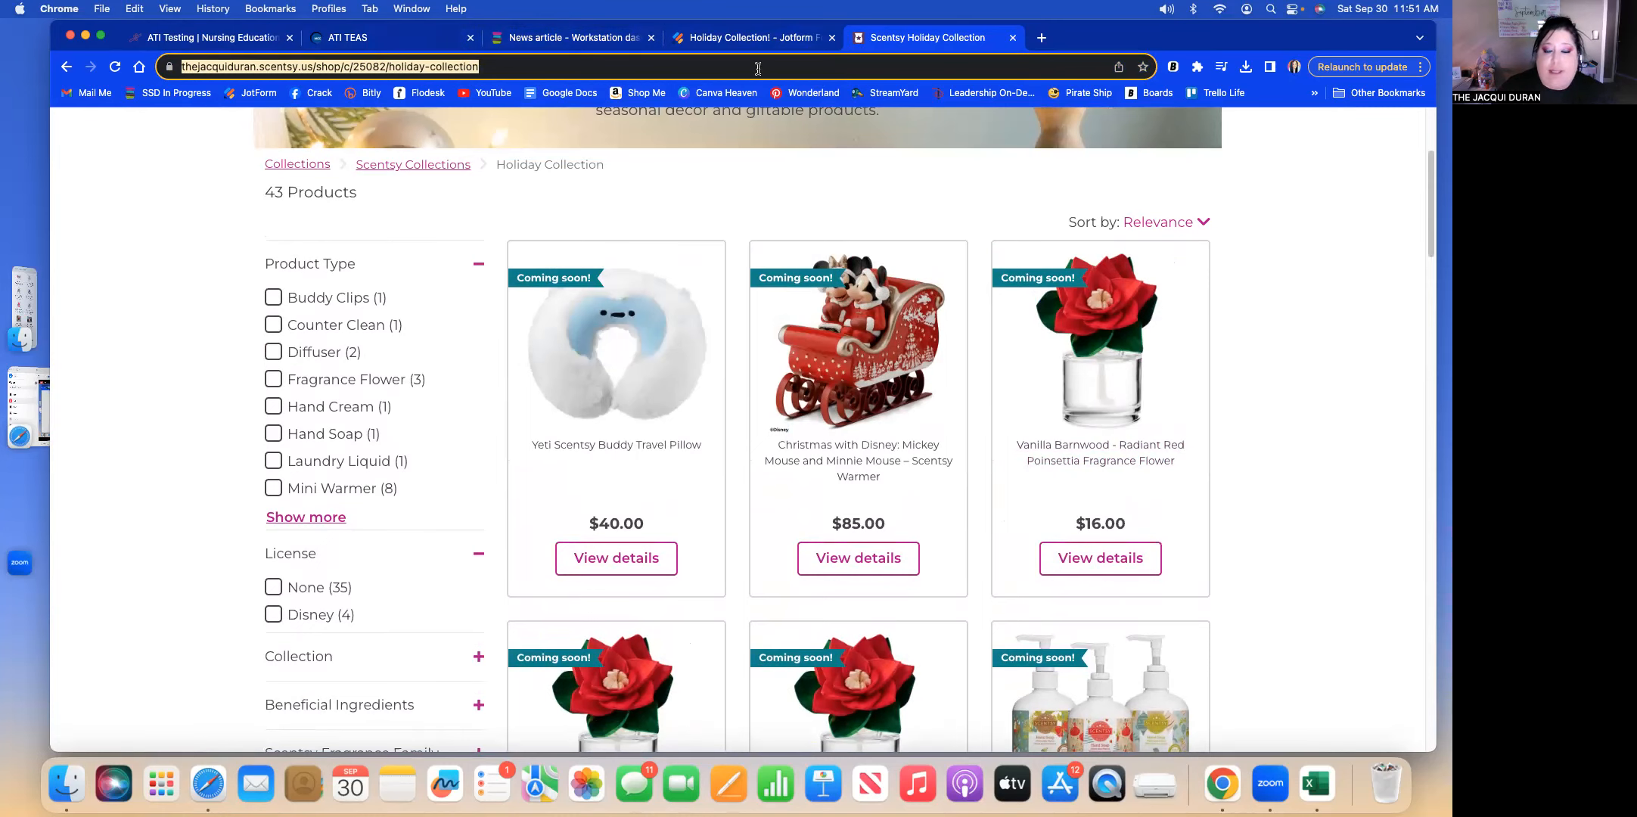
{"action": "left_click", "coordinate": [796, 210]}
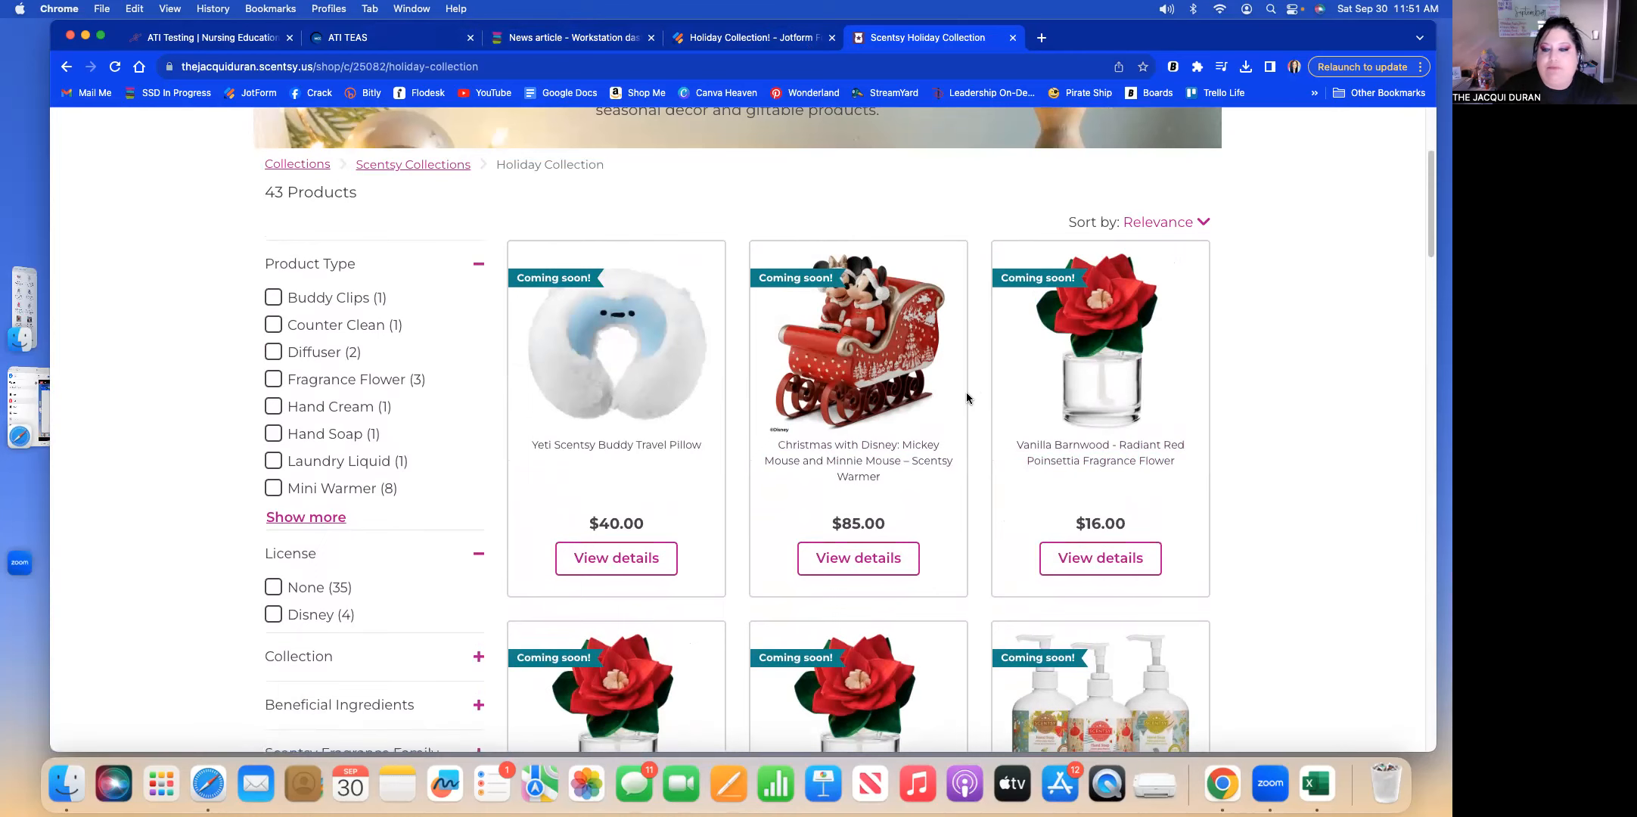
Open the product page of the Vanilla Barnwood - Radiant Red Poinsettia Fragrance Flower and look over its description.
{"action": "scroll", "coordinate": [965, 391], "scroll_direction": "down", "scroll_amount": 3}
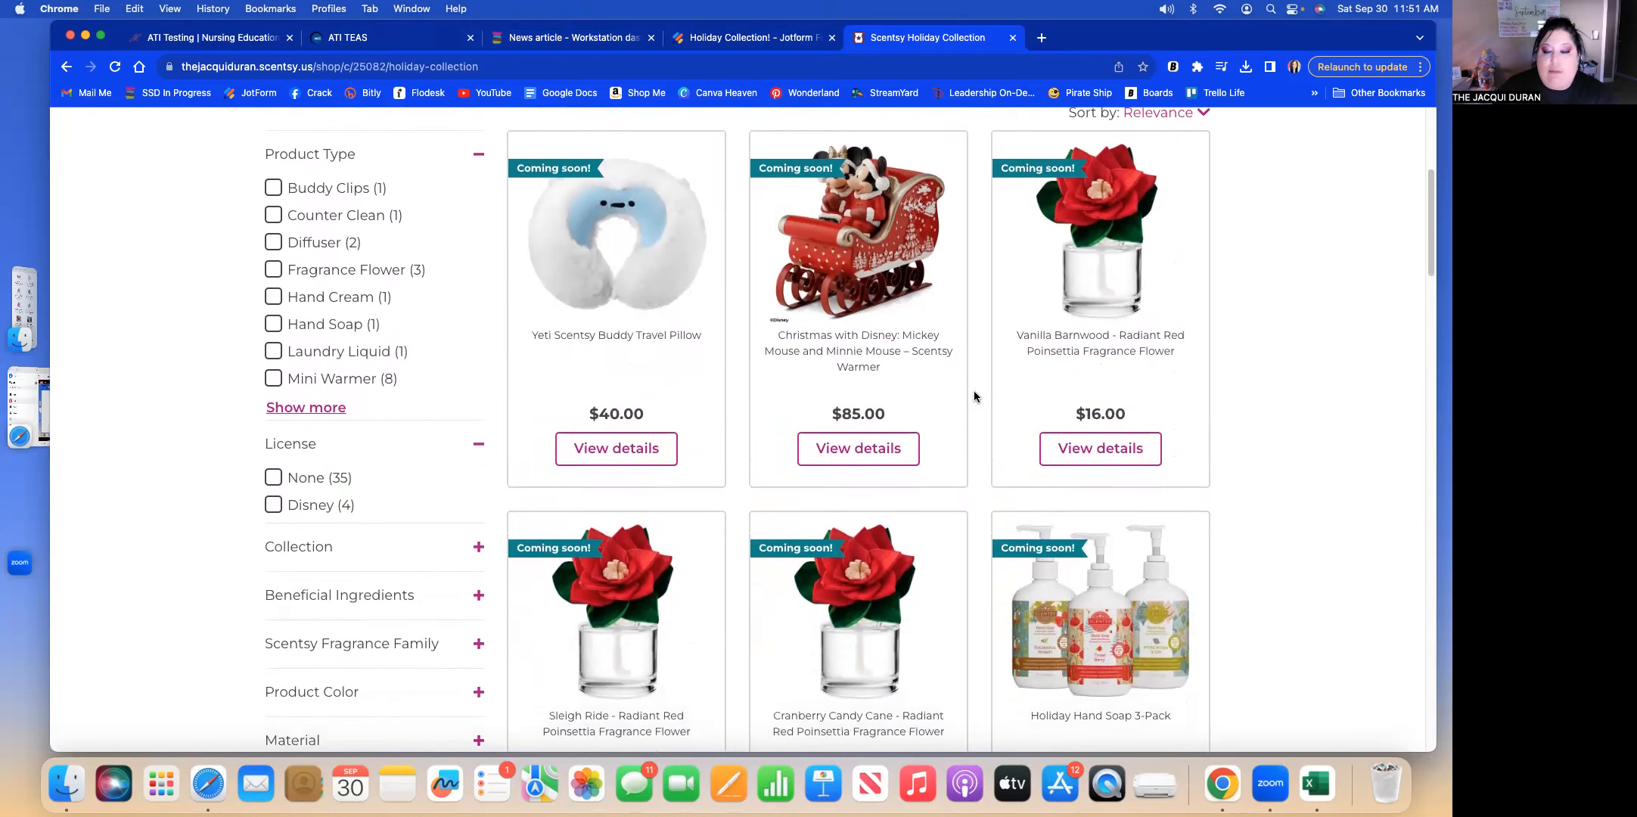
{"action": "scroll", "coordinate": [974, 392], "scroll_direction": "down", "scroll_amount": 2}
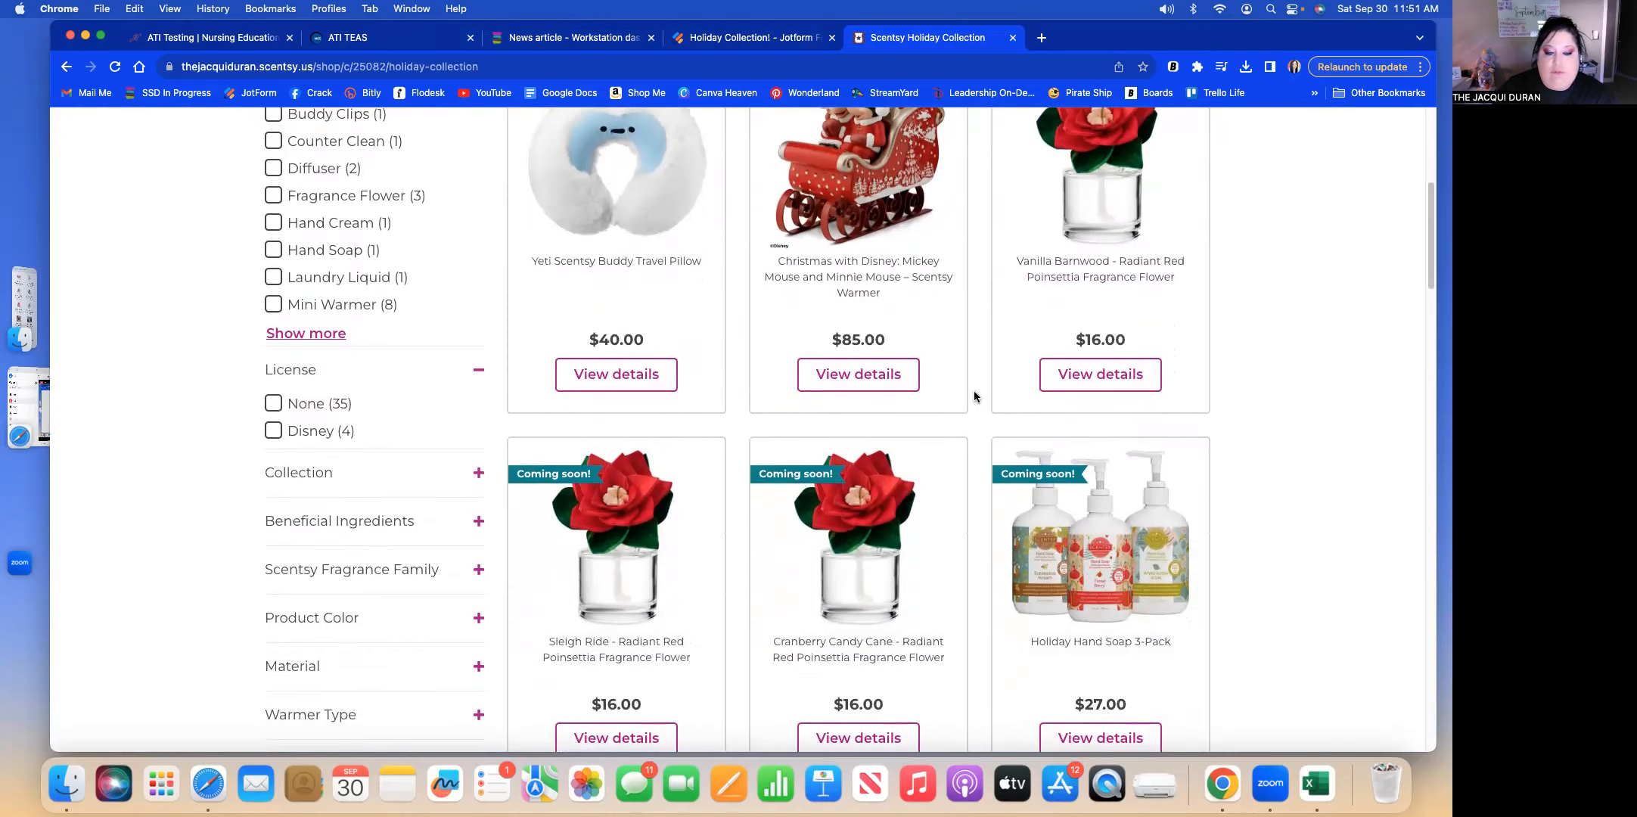
{"action": "left_click", "coordinate": [1089, 265]}
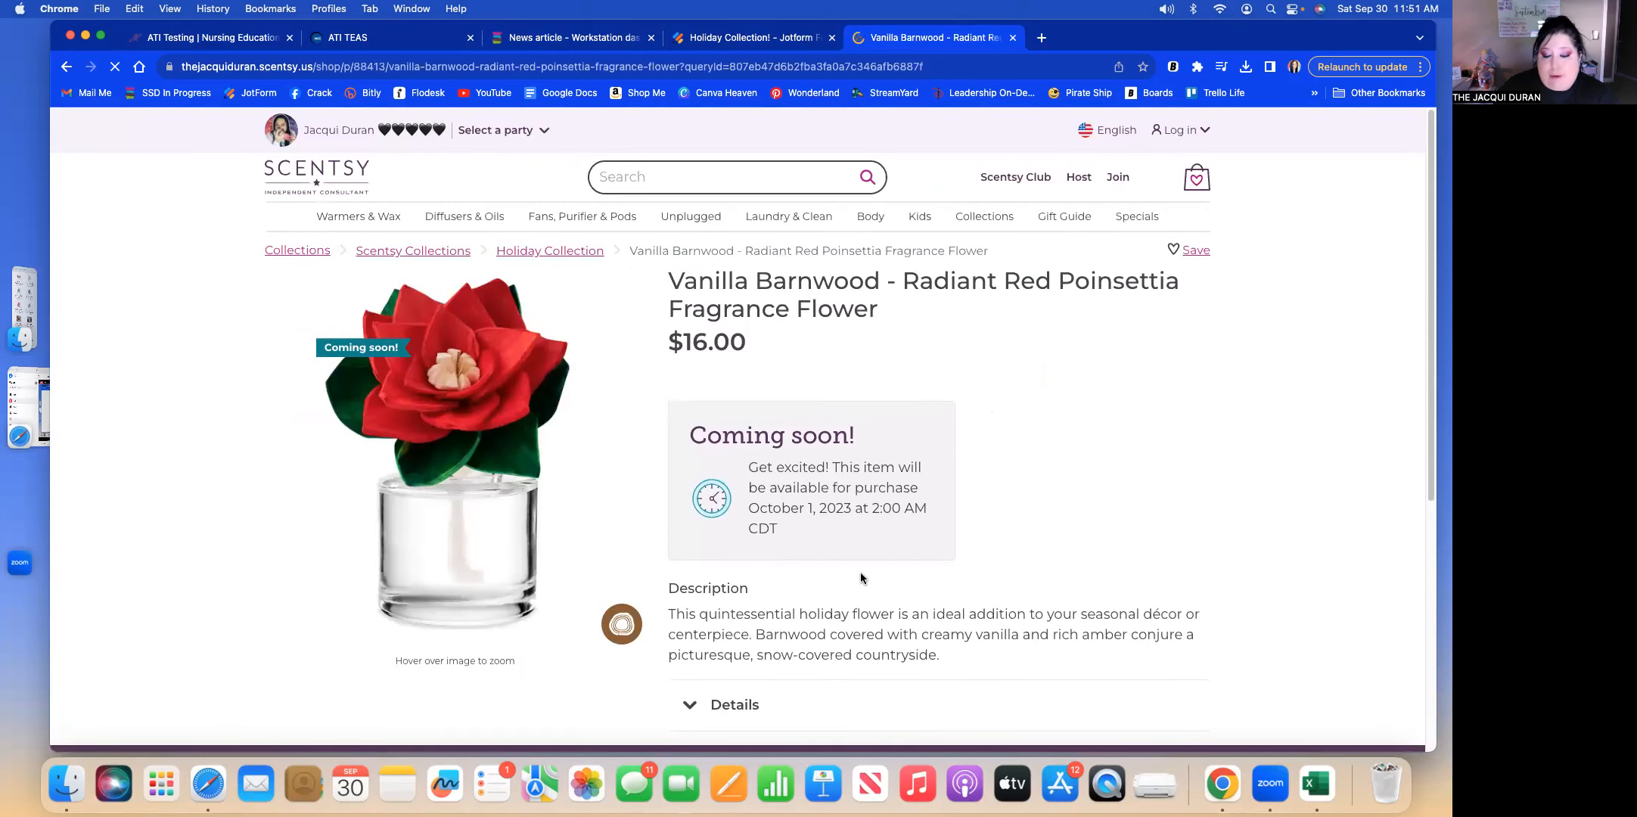
{"action": "scroll", "coordinate": [861, 578], "scroll_direction": "down", "scroll_amount": 2}
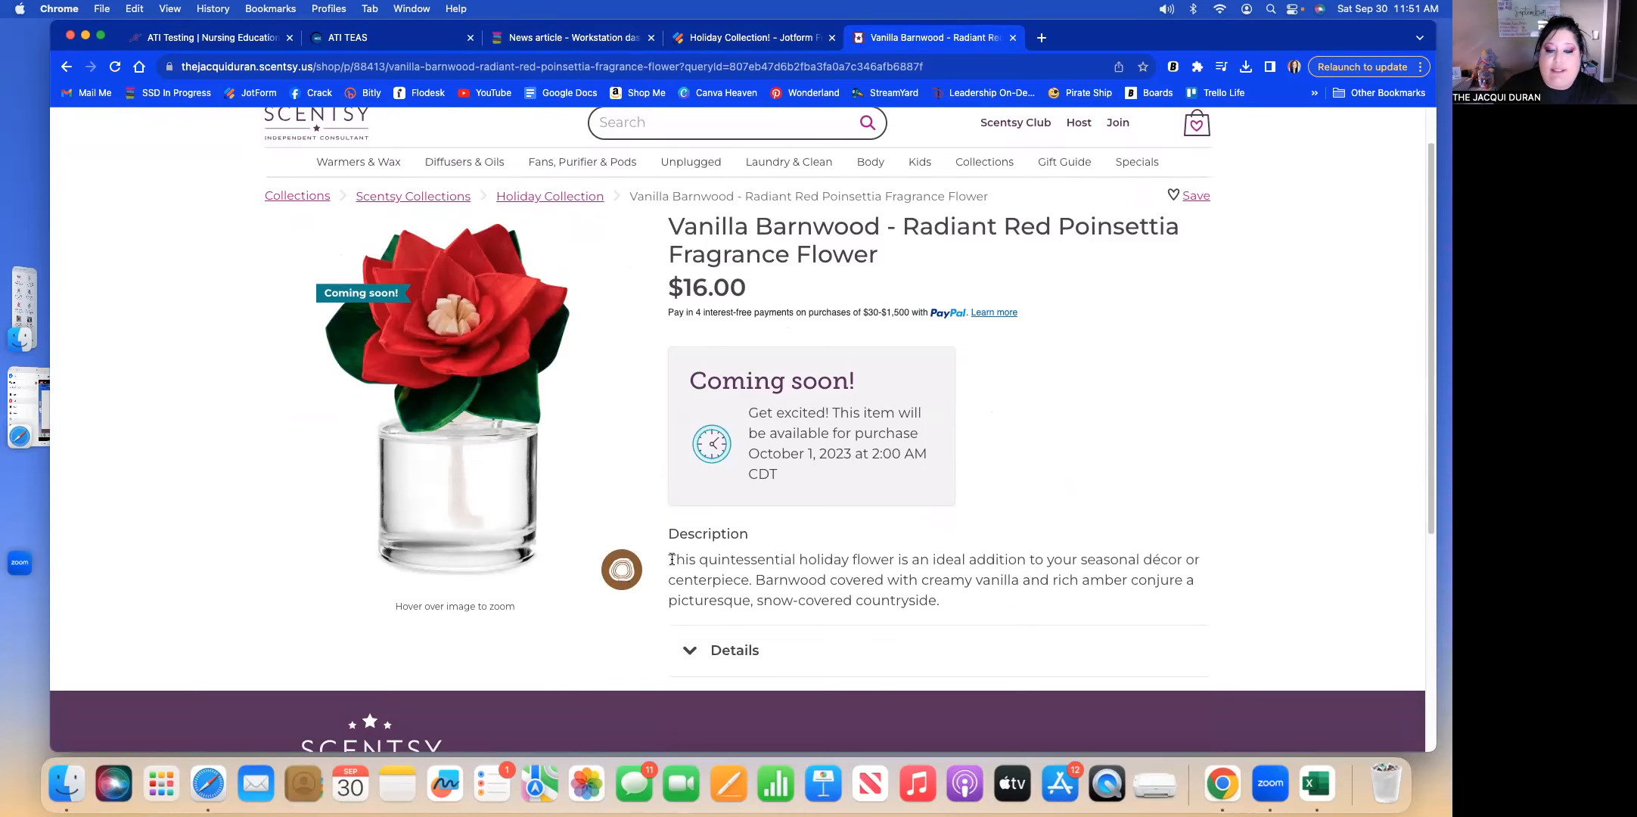
{"action": "left_click_drag", "start_coordinate": [669, 558], "coordinate": [941, 606]}
{"action": "scroll", "coordinate": [940, 606], "scroll_direction": "down", "scroll_amount": 1}
{"action": "left_click", "coordinate": [1020, 519]}
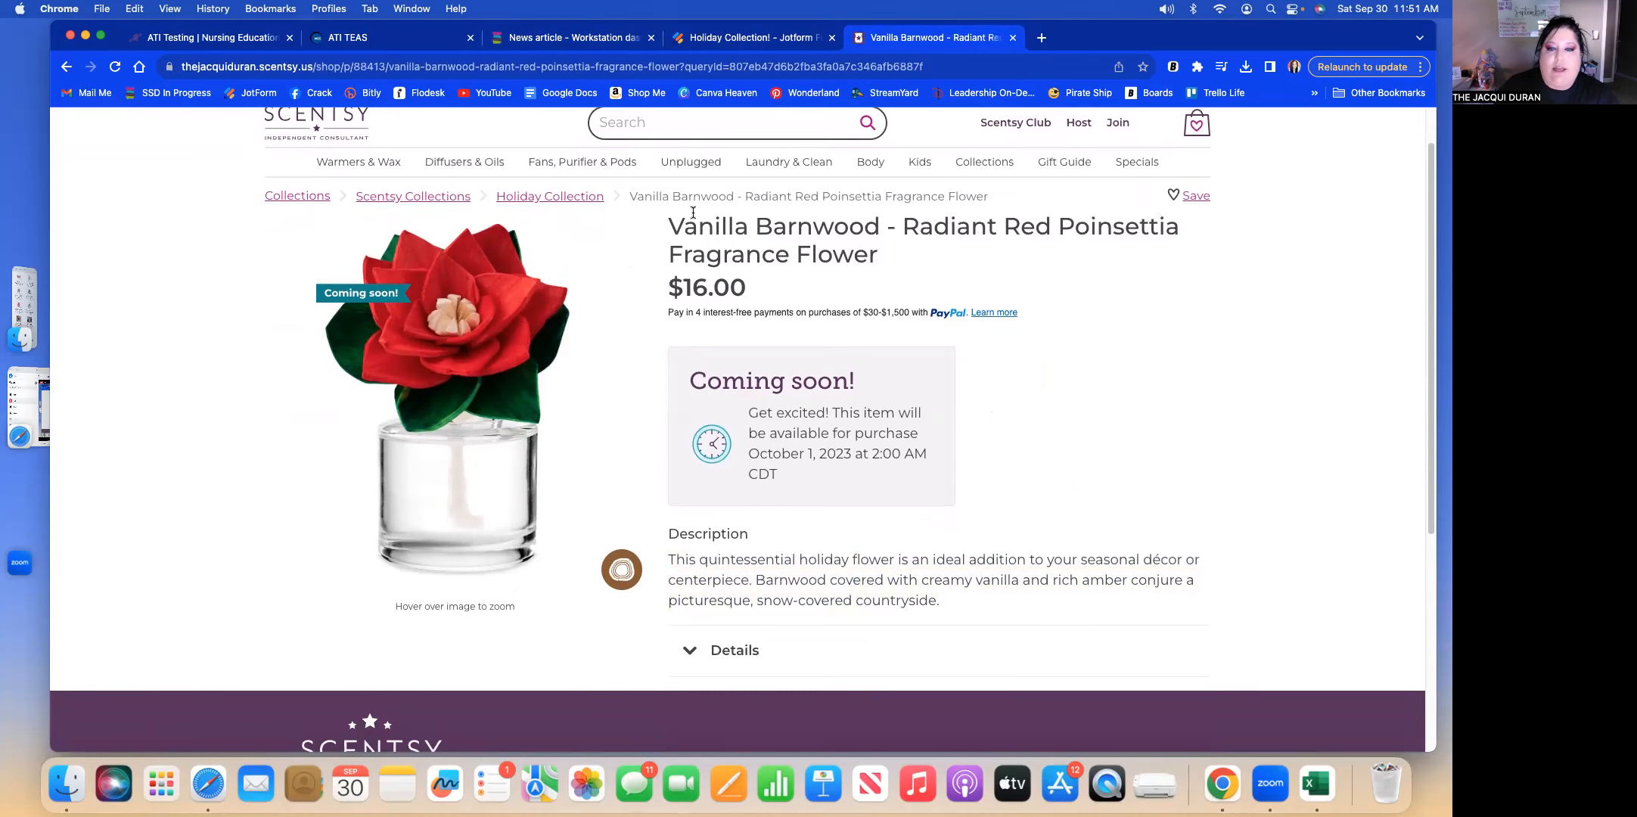
Replace the form product's name with the title copied from the shop page, "Vanilla Barnwood - Radiant Red Poinsettia Fragrance Flower".
{"action": "left_click_drag", "start_coordinate": [671, 226], "coordinate": [873, 263]}
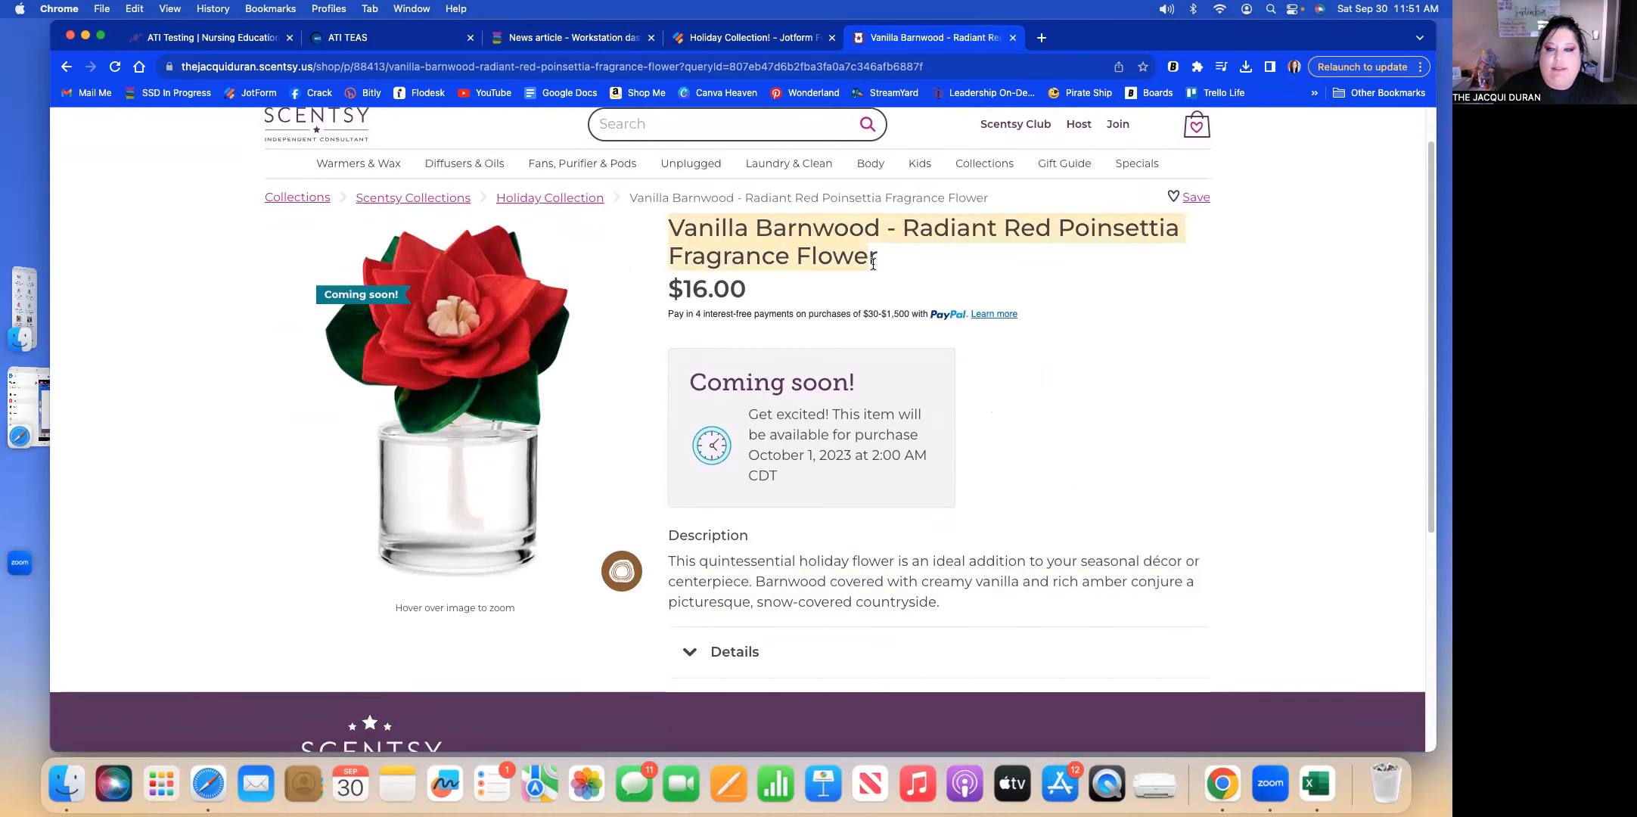
{"action": "scroll", "coordinate": [873, 264], "scroll_direction": "down", "scroll_amount": 1}
{"action": "right_click", "coordinate": [805, 240]}
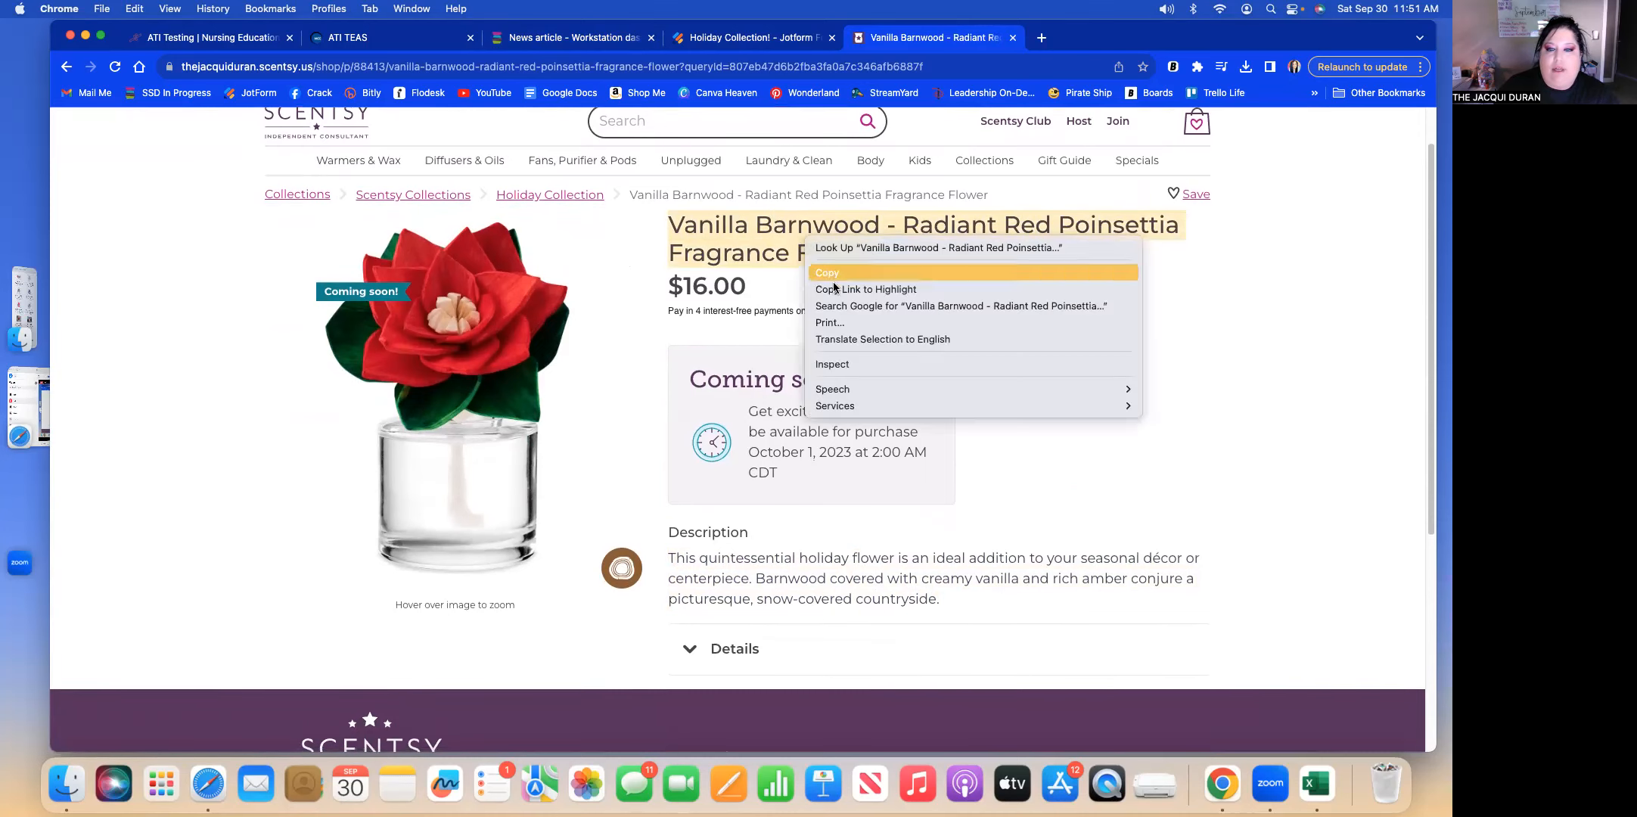
{"action": "left_click", "coordinate": [838, 276]}
{"action": "left_click", "coordinate": [737, 40]}
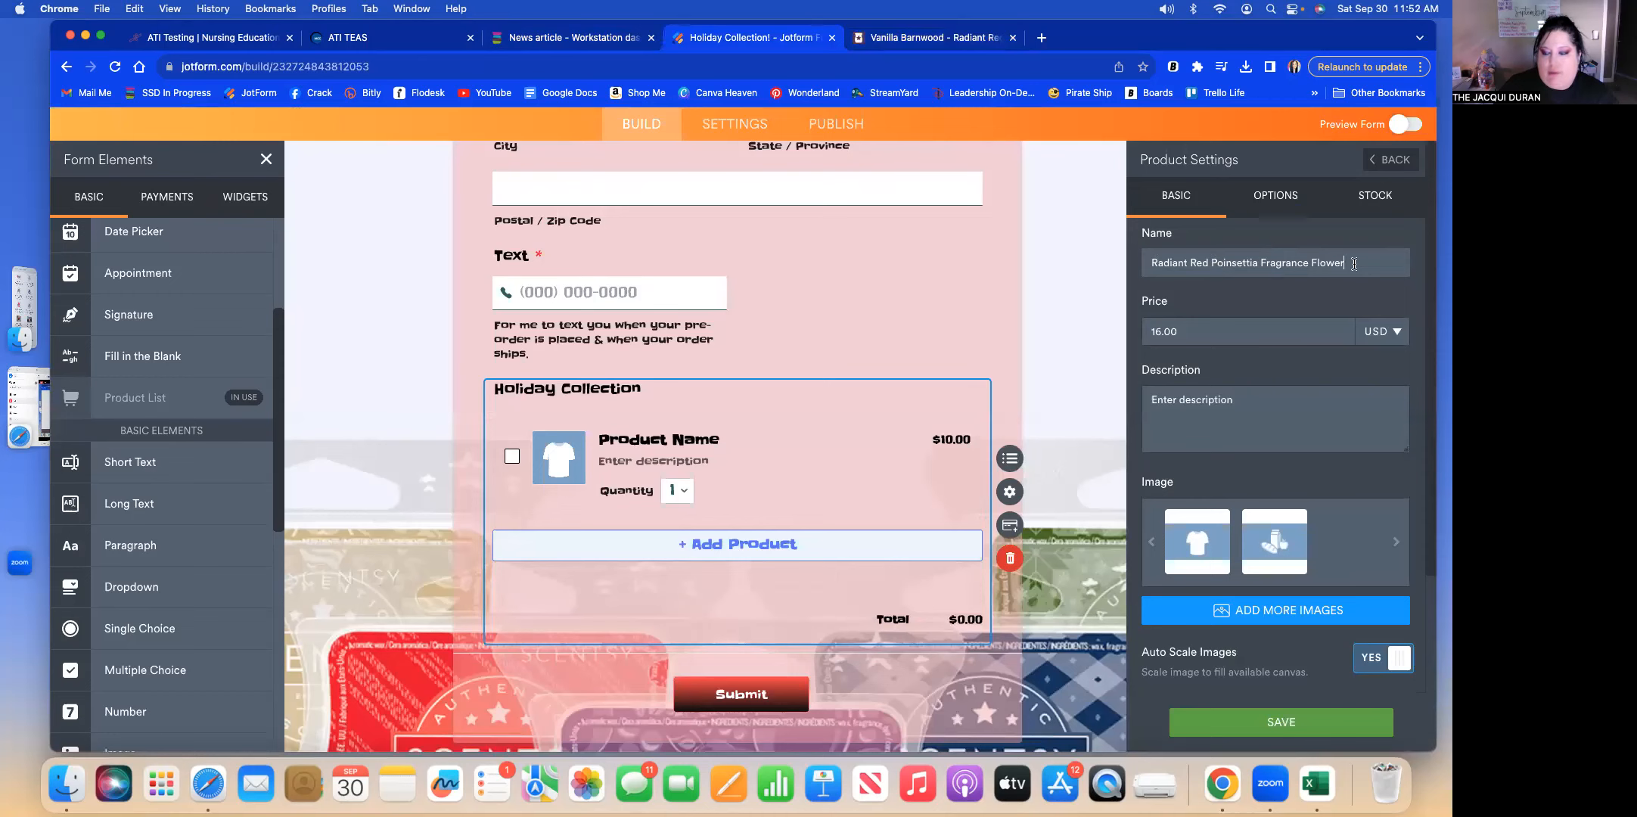
{"action": "key", "text": "BackSpace"}
{"action": "key", "text": "BackSpace"}
{"action": "key", "text": "BackSpace"}
{"action": "key", "text": "BackSpace"}
{"action": "key", "text": "BackSpace"}
{"action": "key", "text": "BackSpace"}
{"action": "key", "text": "BackSpace"}
{"action": "key", "text": "BackSpace"}
{"action": "key", "text": "BackSpace"}
{"action": "key", "text": "BackSpace"}
{"action": "key", "text": "BackSpace"}
{"action": "key", "text": "BackSpace"}
{"action": "key", "text": "BackSpace"}
{"action": "key", "text": "BackSpace"}
{"action": "key", "text": "BackSpace"}
{"action": "key", "text": "BackSpace"}
{"action": "key", "text": "BackSpace"}
{"action": "key", "text": "BackSpace"}
{"action": "key", "text": "BackSpace"}
{"action": "key", "text": "BackSpace"}
{"action": "key", "text": "BackSpace"}
{"action": "key", "text": "BackSpace"}
{"action": "key", "text": "BackSpace"}
{"action": "key", "text": "BackSpace"}
{"action": "key", "text": "BackSpace"}
{"action": "key", "text": "BackSpace"}
{"action": "key", "text": "BackSpace"}
{"action": "key", "text": "BackSpace"}
{"action": "key", "text": "BackSpace"}
{"action": "key", "text": "BackSpace"}
{"action": "key", "text": "BackSpace"}
{"action": "key", "text": "BackSpace"}
{"action": "key", "text": "BackSpace"}
{"action": "key", "text": "BackSpace"}
{"action": "key", "text": "BackSpace"}
{"action": "key", "text": "BackSpace"}
{"action": "right_click", "coordinate": [1171, 261]}
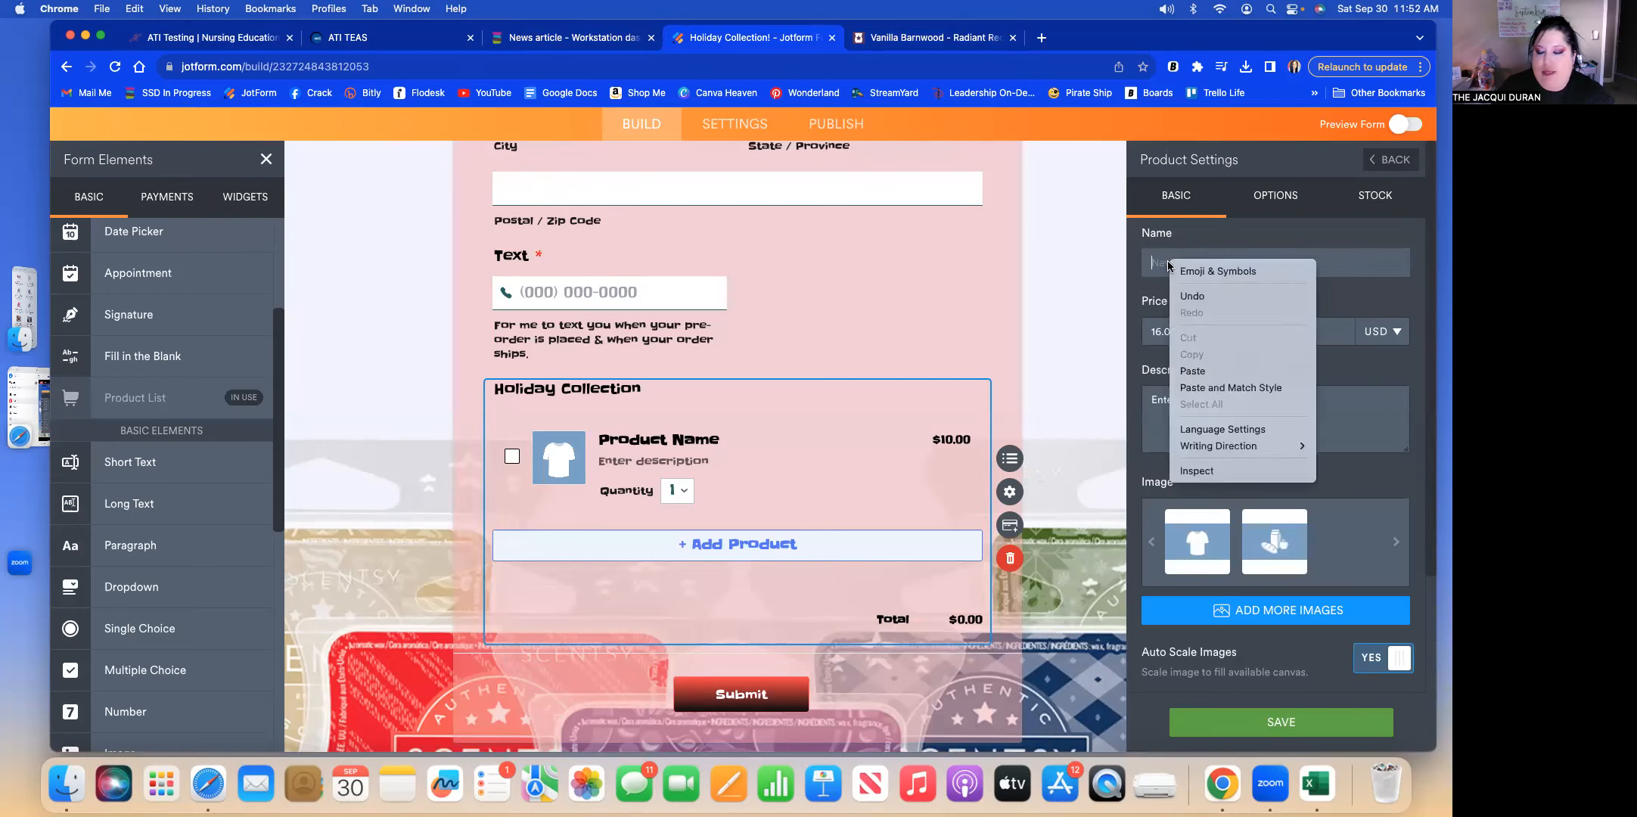
{"action": "left_click", "coordinate": [1207, 373]}
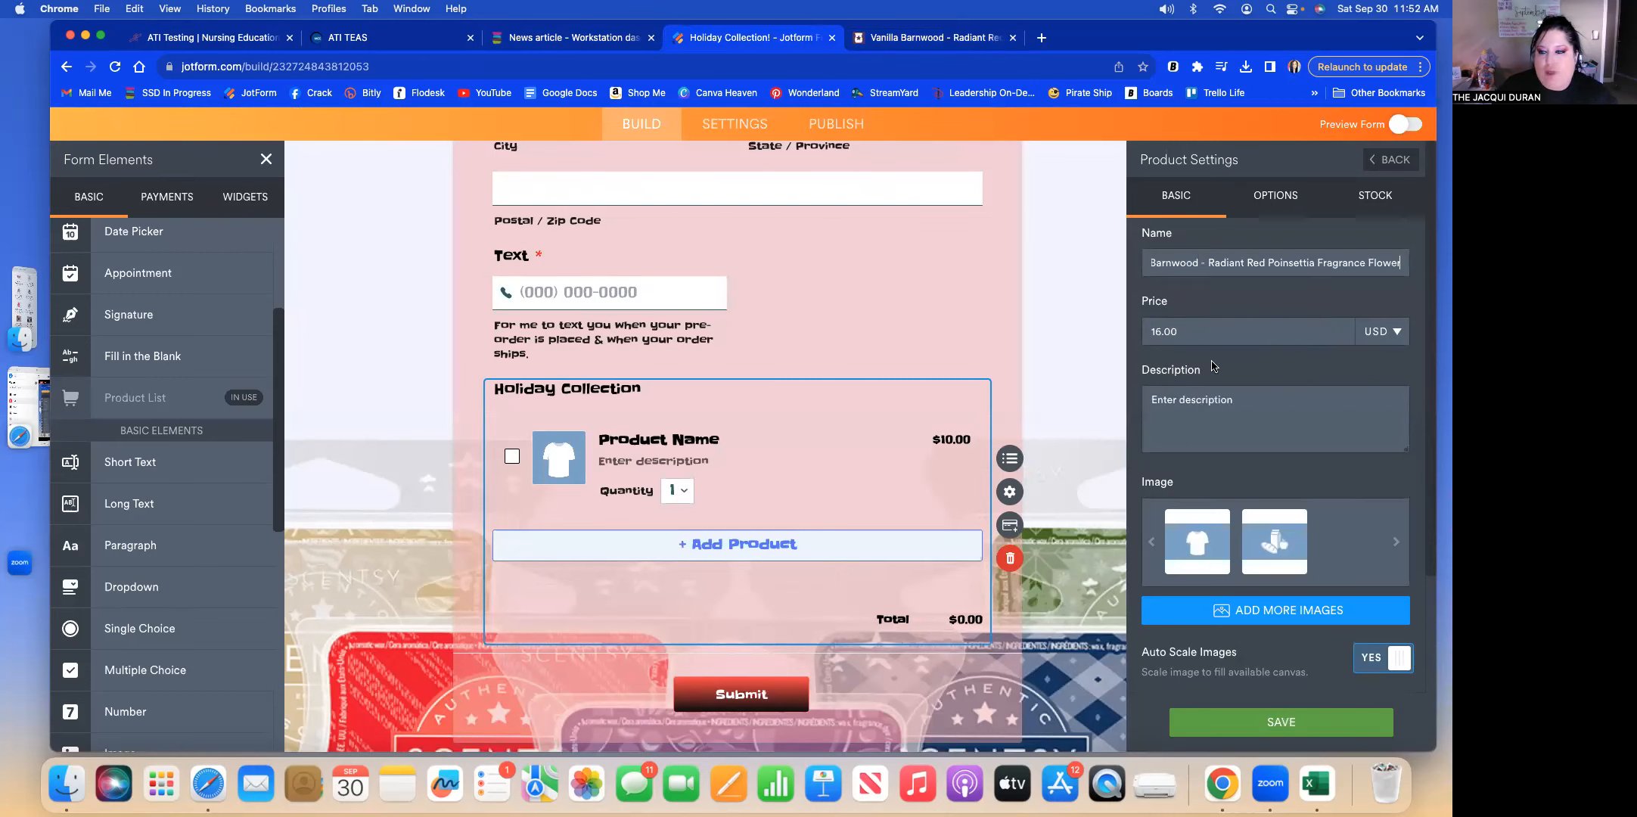
Replace the form product's placeholder description with the Vanilla Barnwood flower's full description paragraph copied from the shop page.
{"action": "left_click", "coordinate": [1256, 398]}
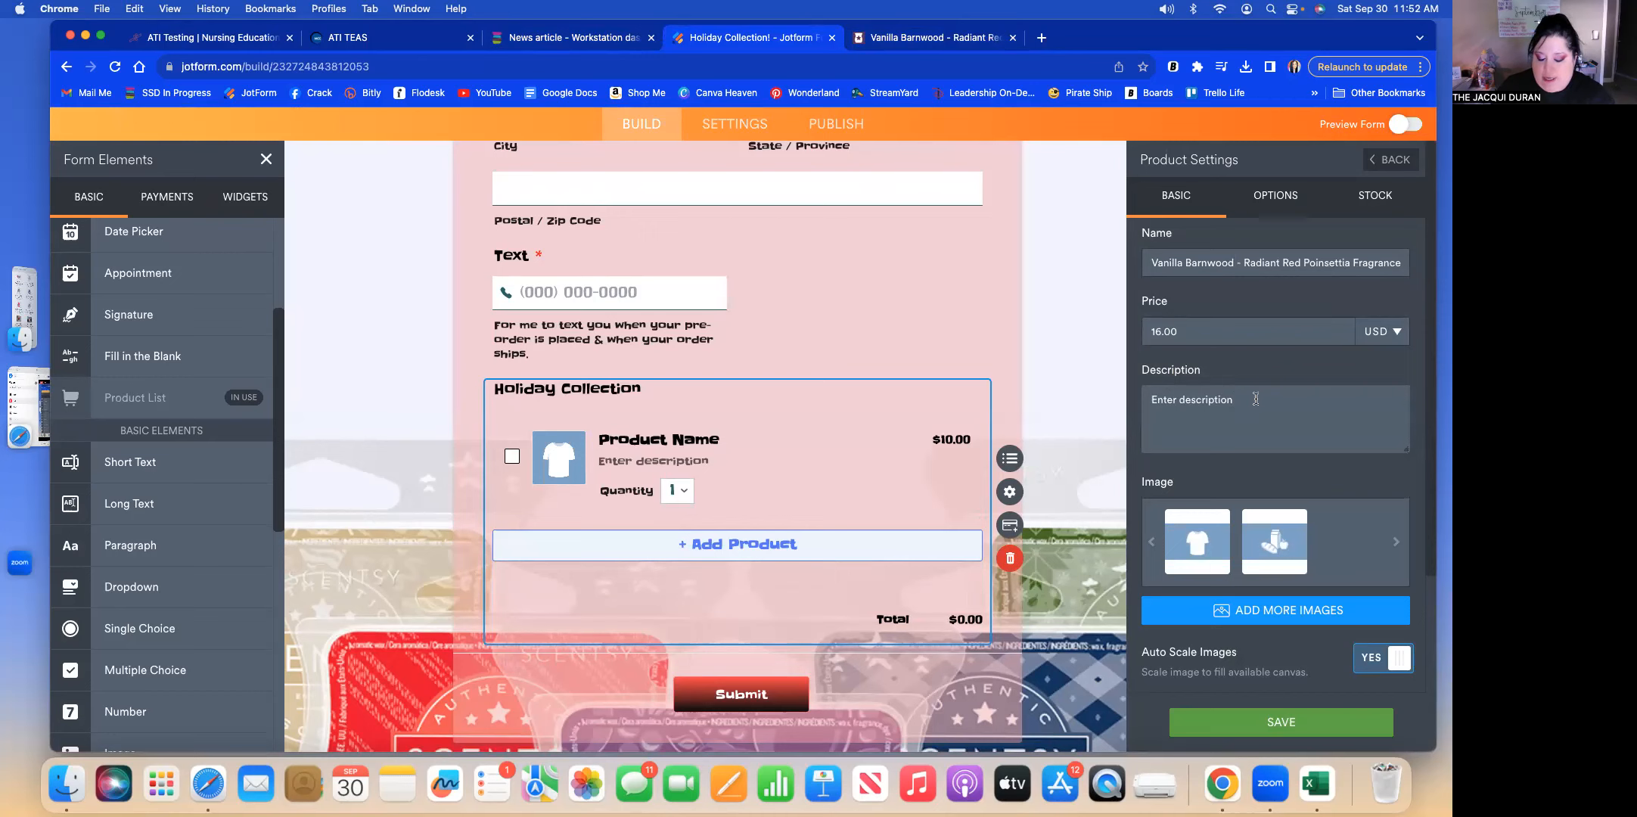
{"action": "key", "text": "BackSpace"}
{"action": "key", "text": "BackSpace"}
{"action": "key", "text": "BackSpace"}
{"action": "key", "text": "BackSpace"}
{"action": "key", "text": "BackSpace"}
{"action": "key", "text": "BackSpace"}
{"action": "key", "text": "BackSpace"}
{"action": "key", "text": "BackSpace"}
{"action": "key", "text": "BackSpace"}
{"action": "key", "text": "BackSpace"}
{"action": "key", "text": "BackSpace"}
{"action": "key", "text": "BackSpace"}
{"action": "key", "text": "BackSpace"}
{"action": "key", "text": "BackSpace"}
{"action": "key", "text": "BackSpace"}
{"action": "key", "text": "BackSpace"}
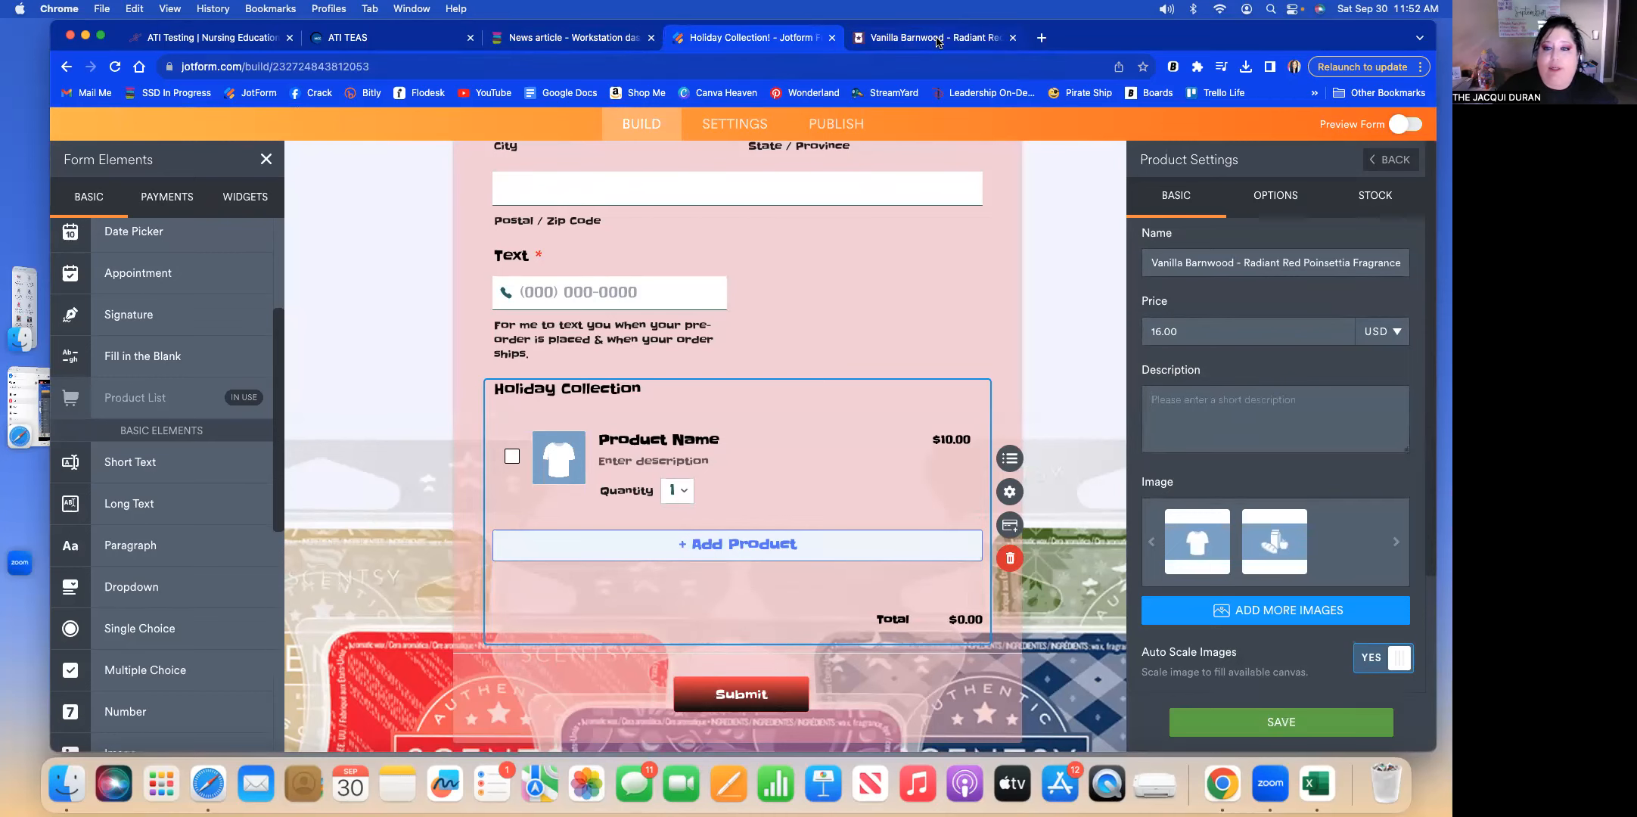
{"action": "left_click", "coordinate": [938, 38]}
{"action": "left_click_drag", "start_coordinate": [670, 560], "coordinate": [940, 609]}
{"action": "right_click", "coordinate": [869, 589]}
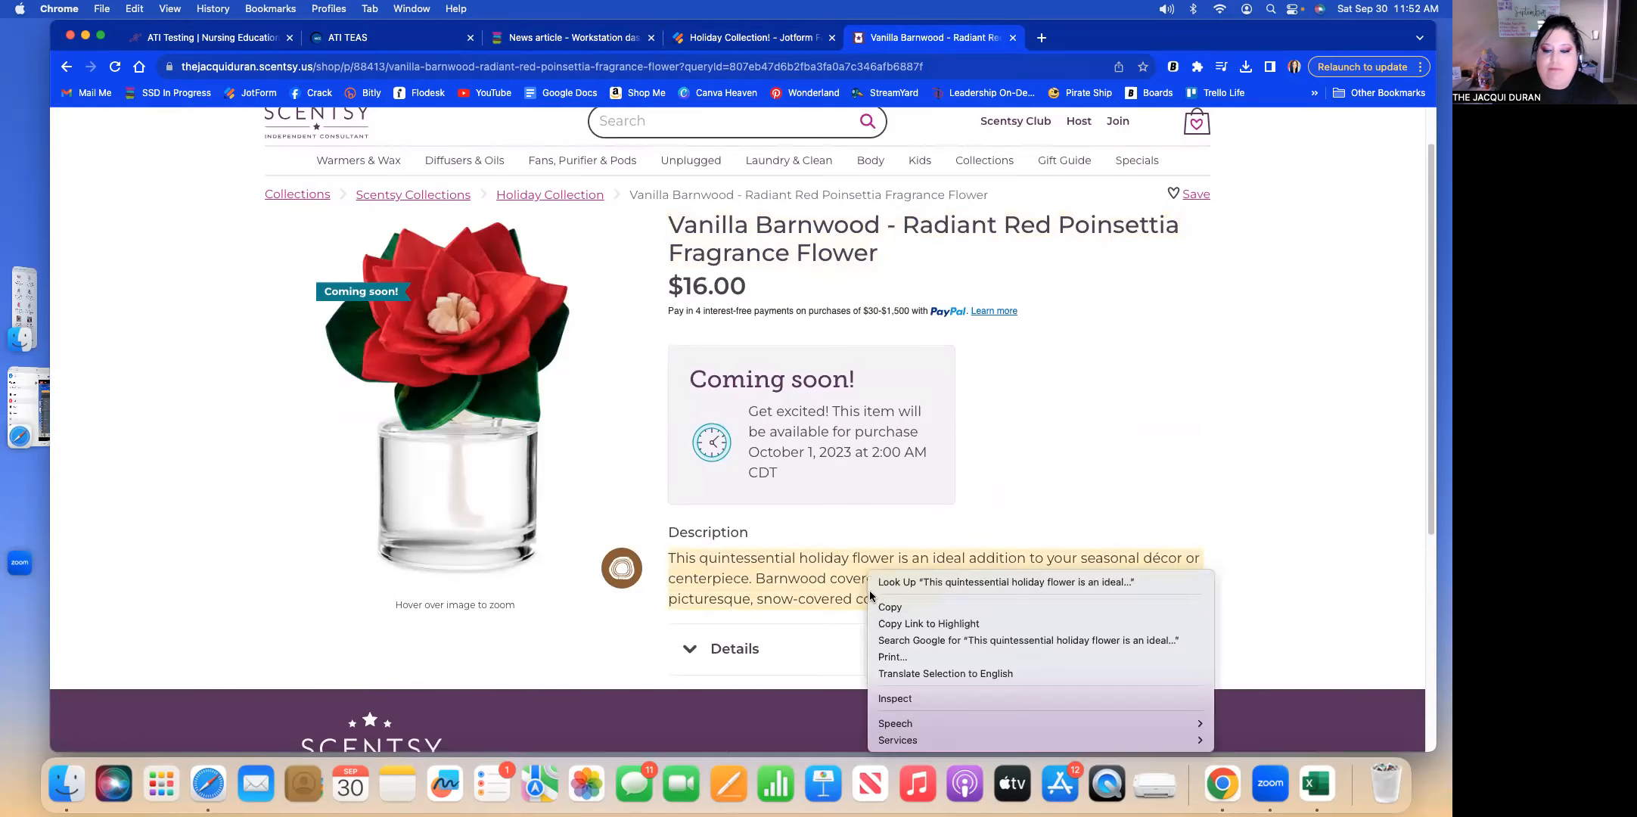
{"action": "left_click", "coordinate": [878, 606]}
{"action": "left_click", "coordinate": [760, 38]}
{"action": "left_click", "coordinate": [1174, 403]}
{"action": "right_click", "coordinate": [1172, 404]}
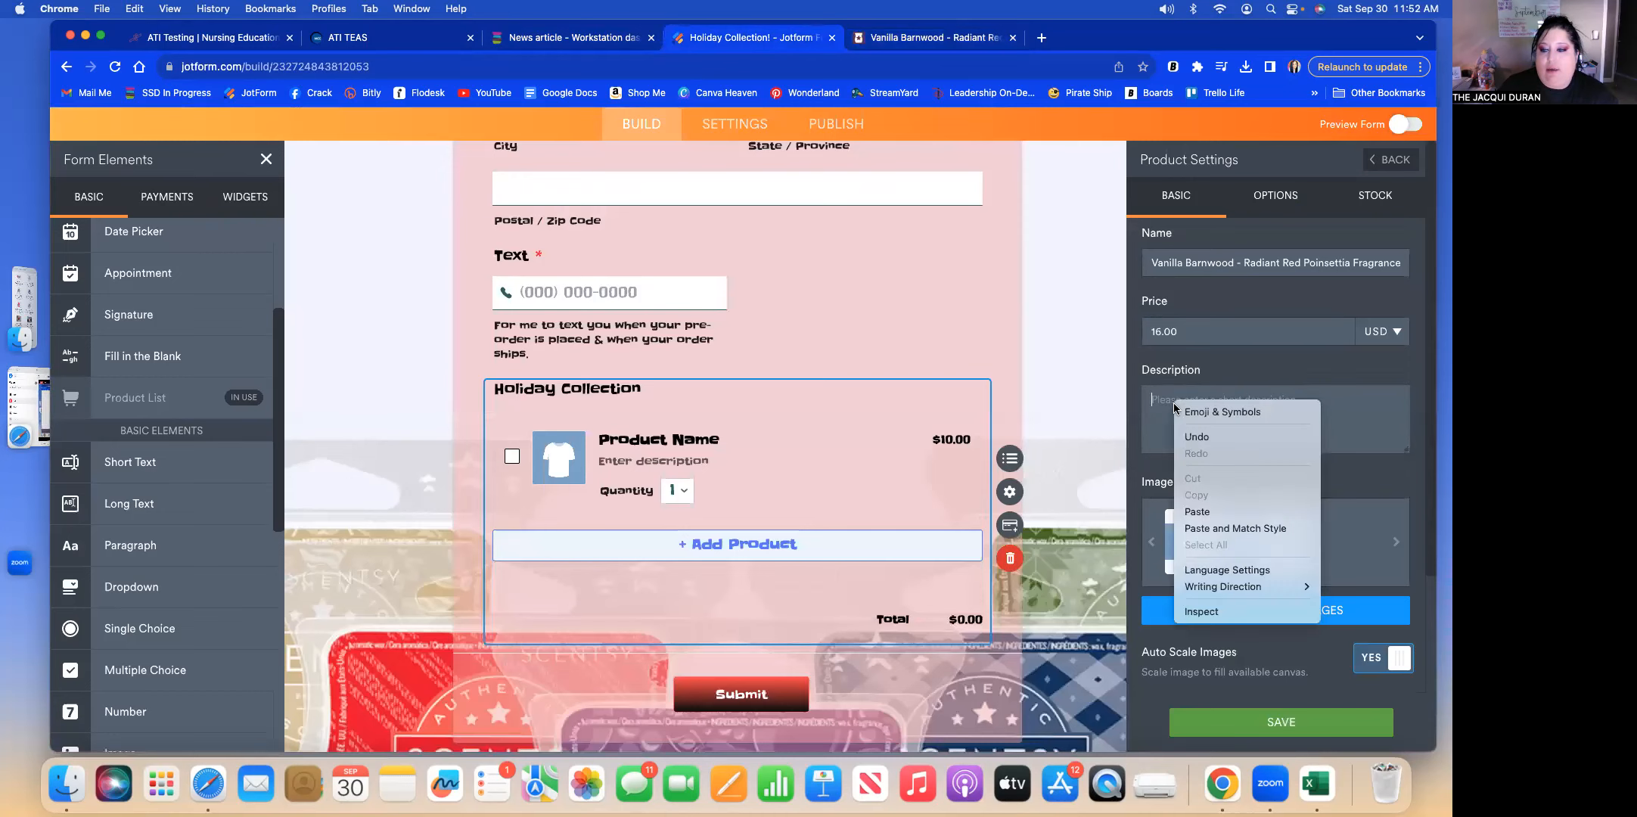
{"action": "left_click", "coordinate": [1210, 513]}
Replace the product's two placeholder images with 1200x1200-FW23-Holiday-EGC-FragranceFlower-Pointsettia-RA.jpg from Downloads.
{"action": "scroll", "coordinate": [1255, 480], "scroll_direction": "down", "scroll_amount": 2}
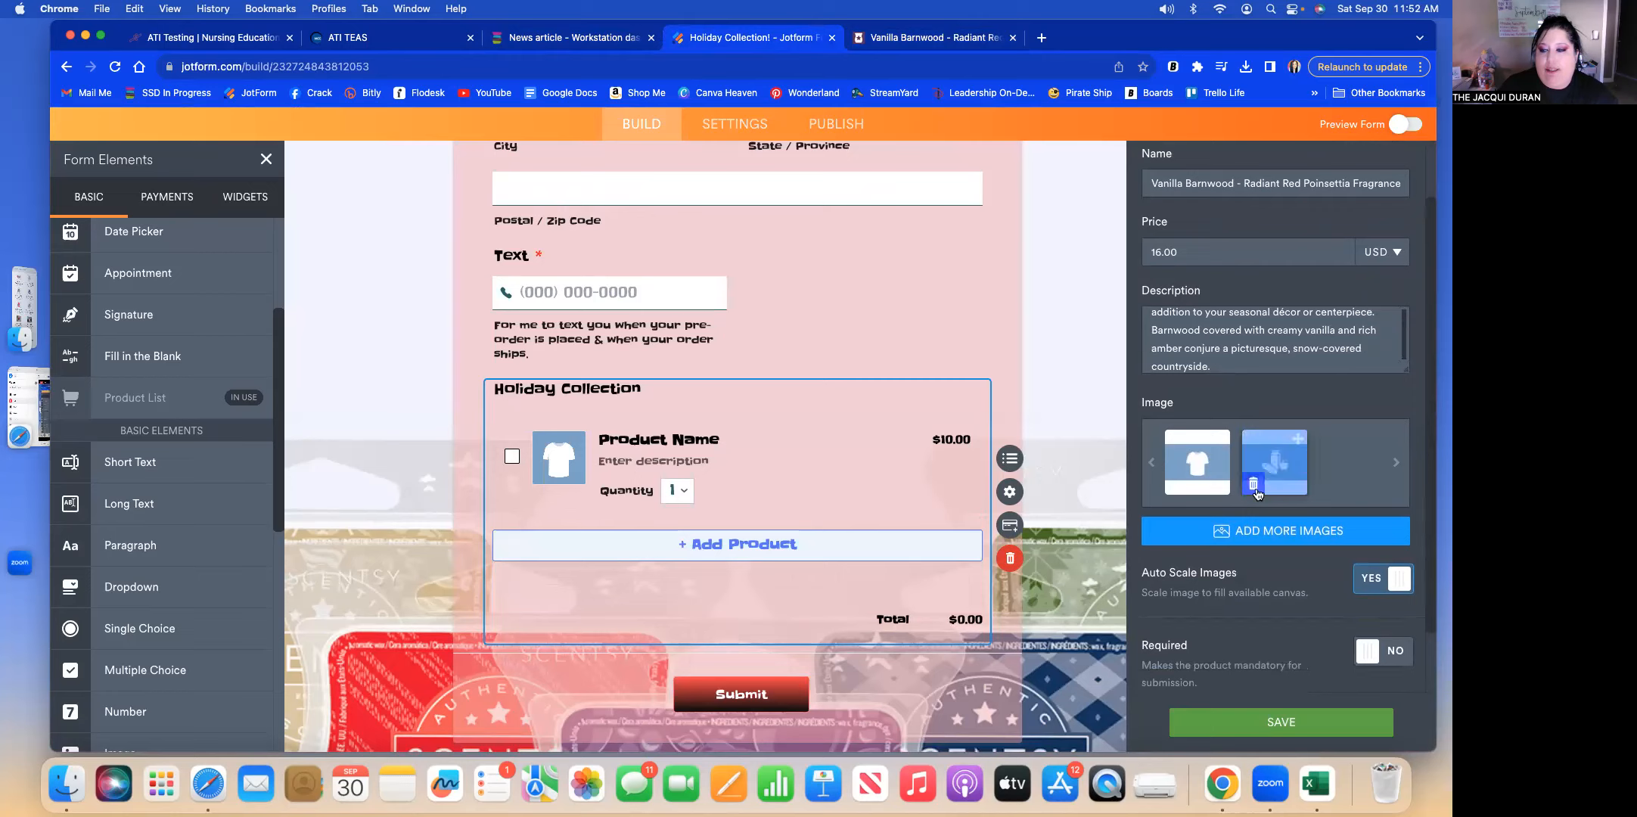
{"action": "left_click", "coordinate": [1258, 493]}
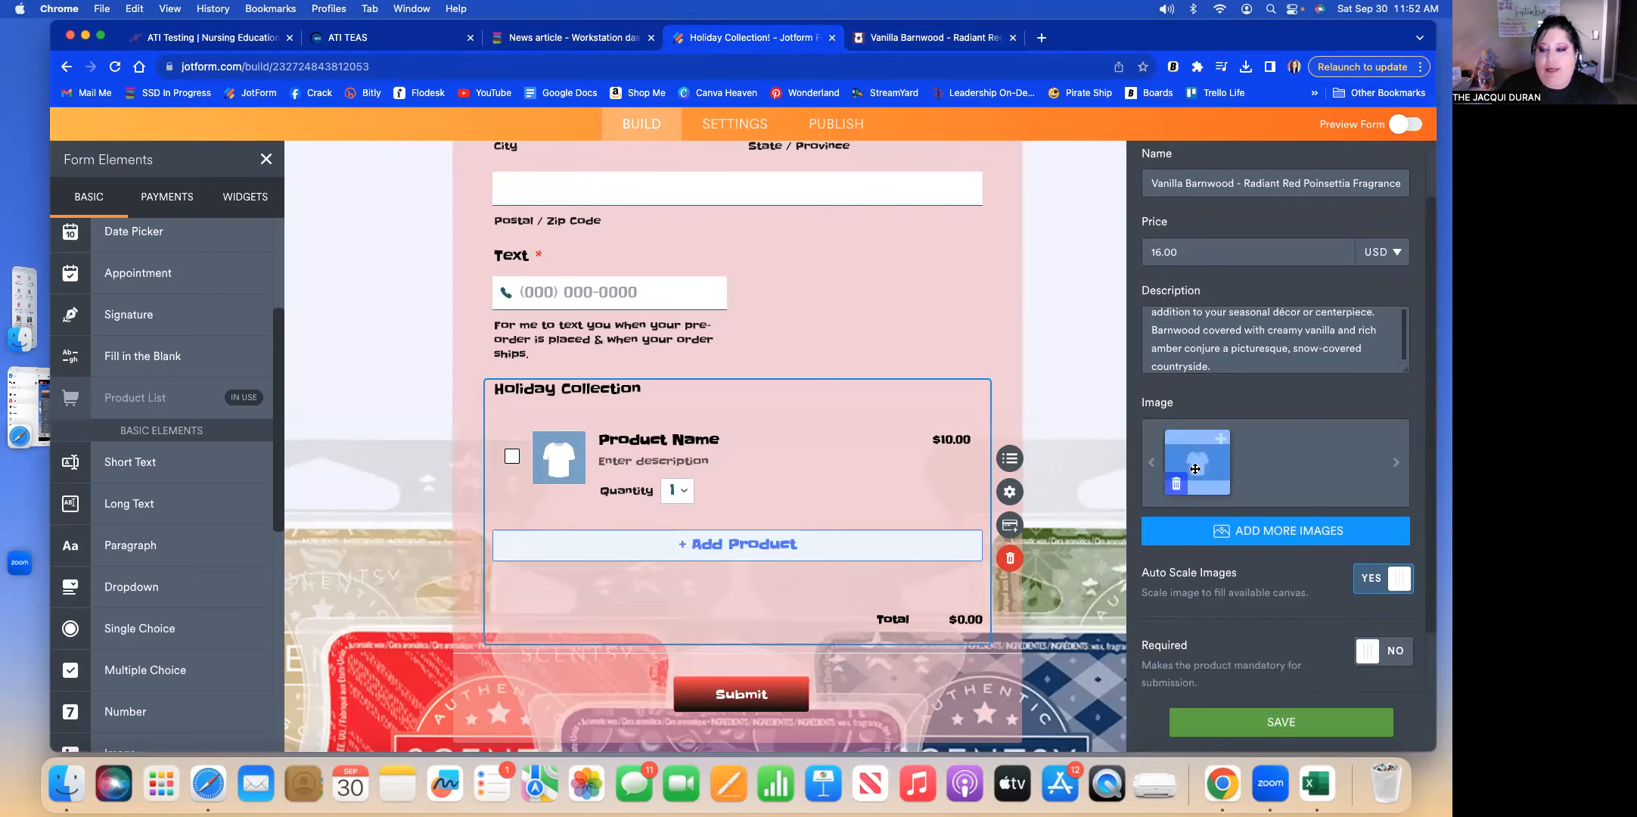
{"action": "left_click", "coordinate": [1178, 492]}
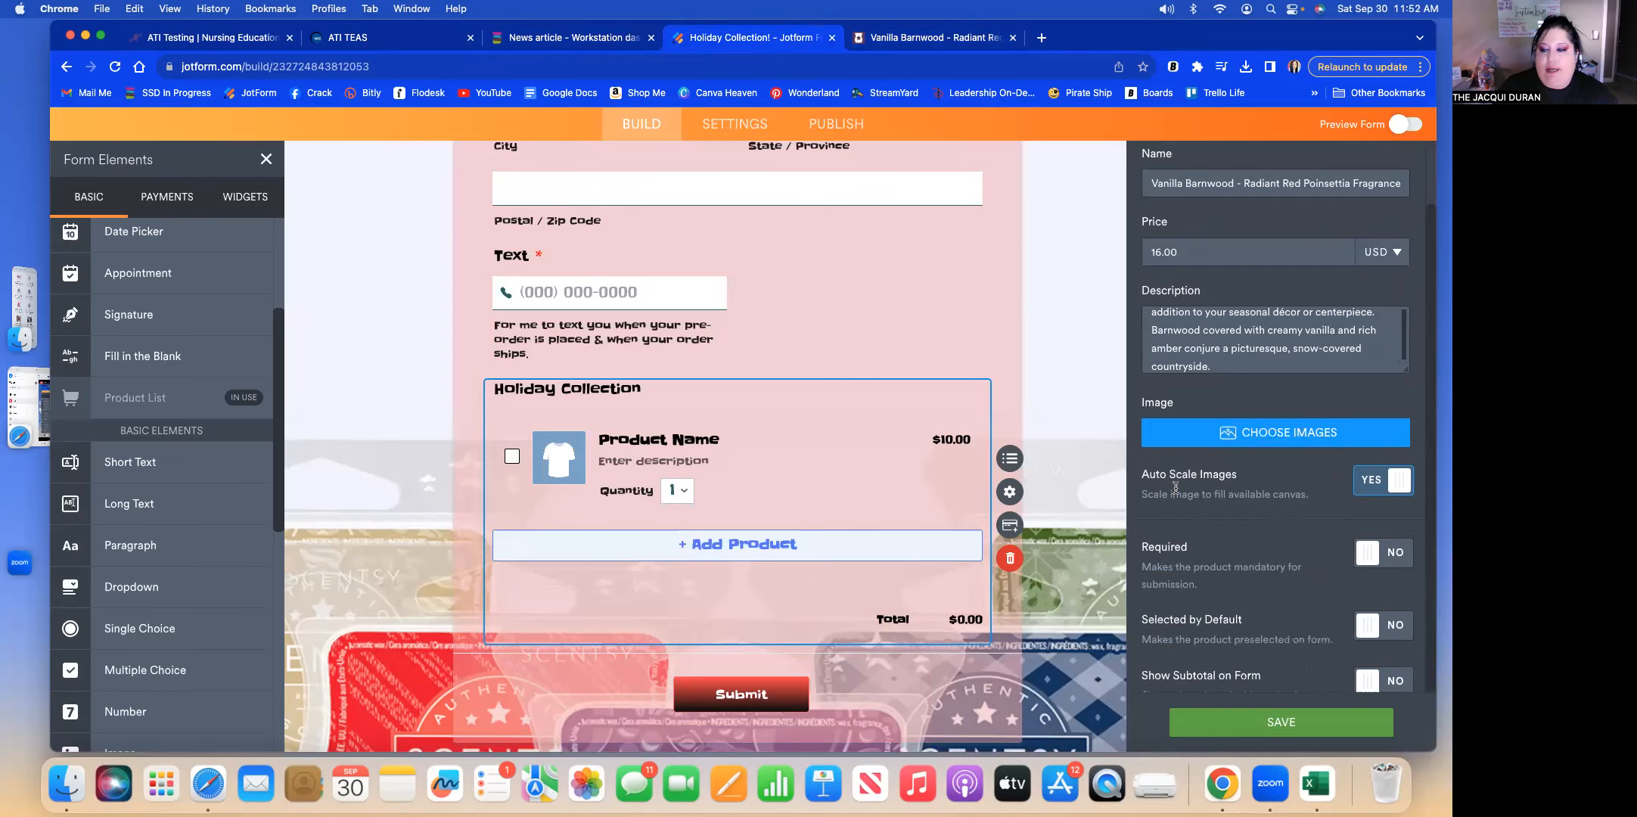
{"action": "left_click", "coordinate": [1282, 435]}
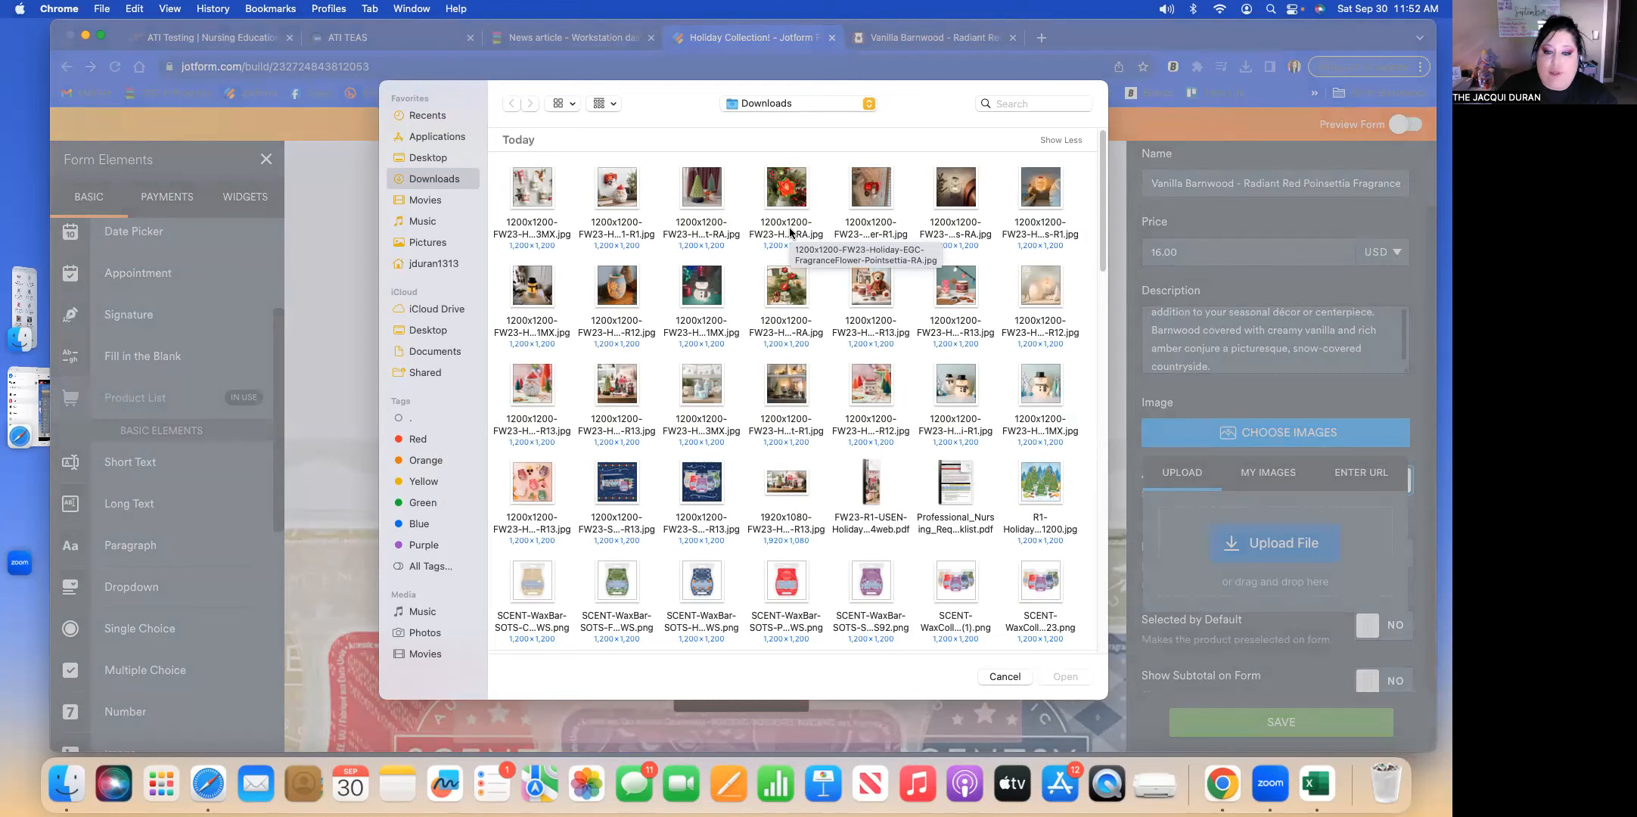
{"action": "left_click", "coordinate": [790, 232]}
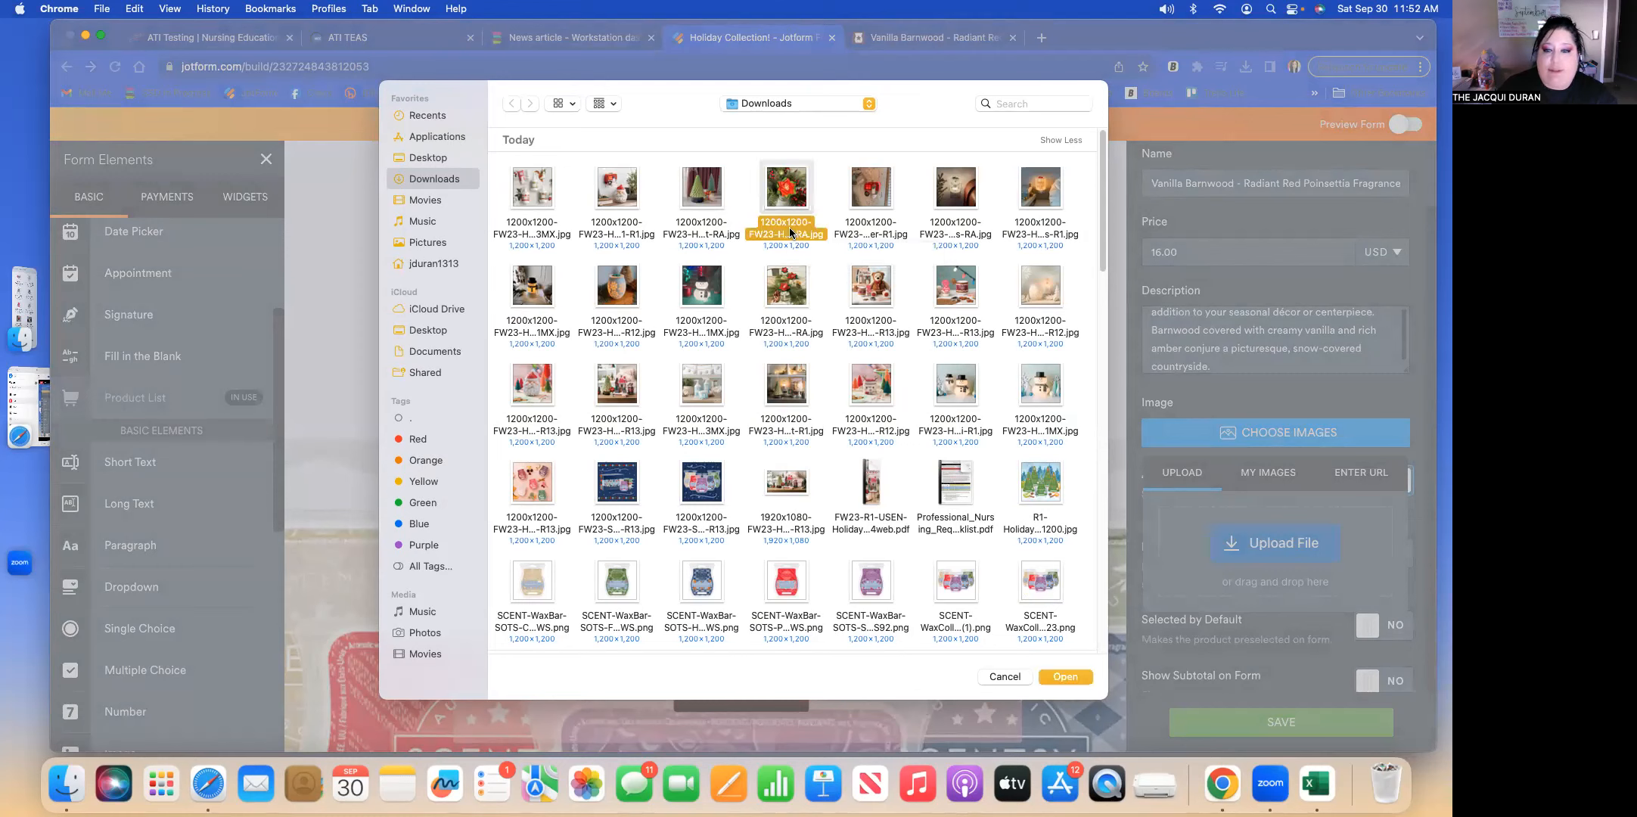
{"action": "left_click", "coordinate": [1055, 677]}
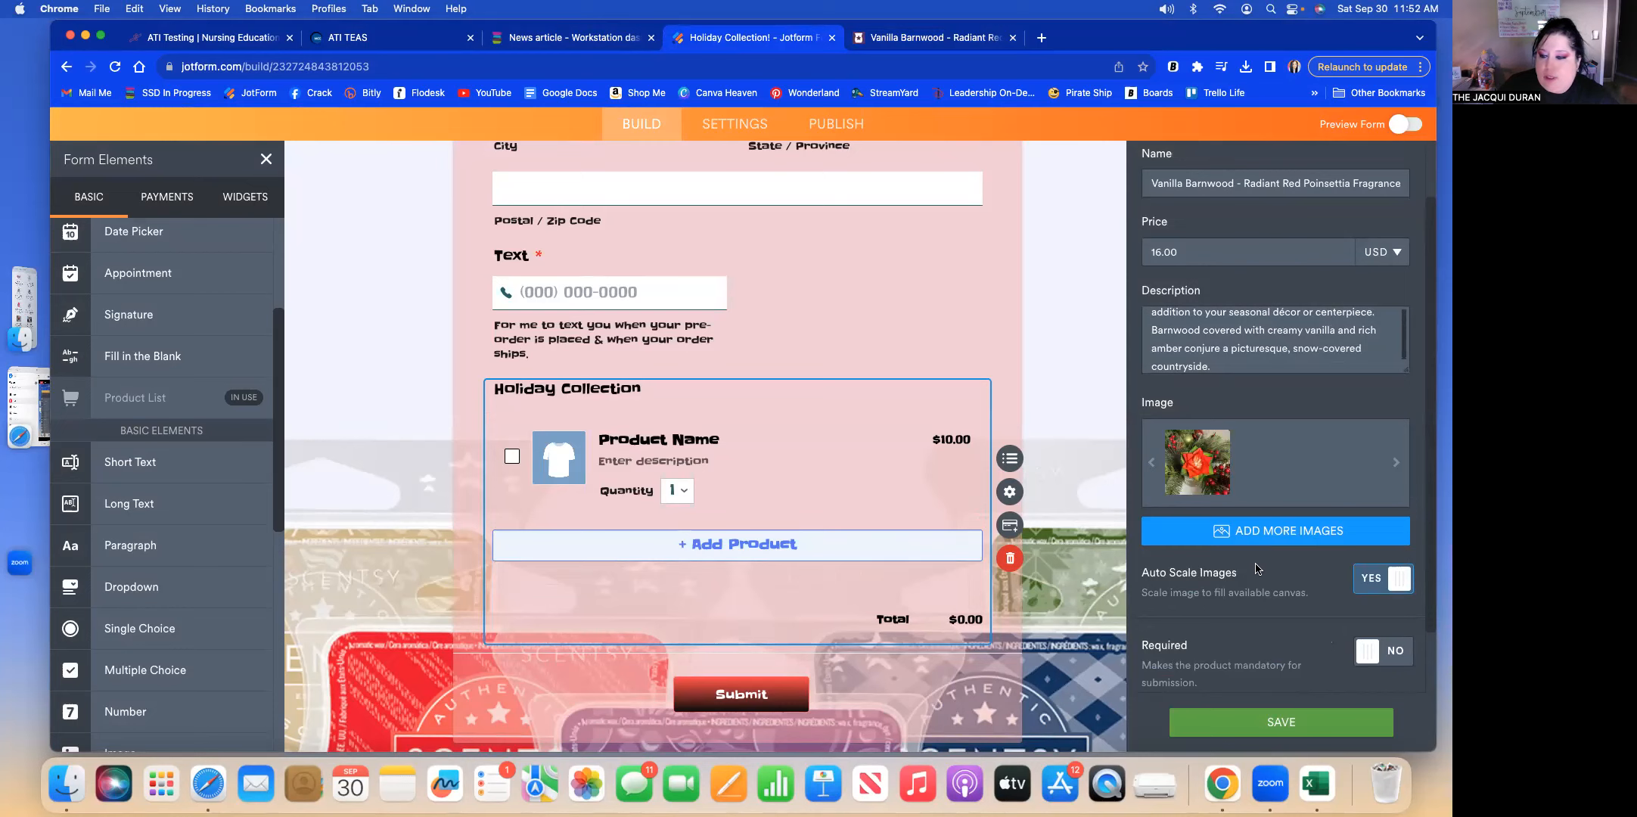
Enable showing the subtotal on the form for the Vanilla Barnwood fragrance flower.
{"action": "scroll", "coordinate": [1255, 568], "scroll_direction": "down", "scroll_amount": 1}
{"action": "scroll", "coordinate": [1256, 568], "scroll_direction": "down", "scroll_amount": 5}
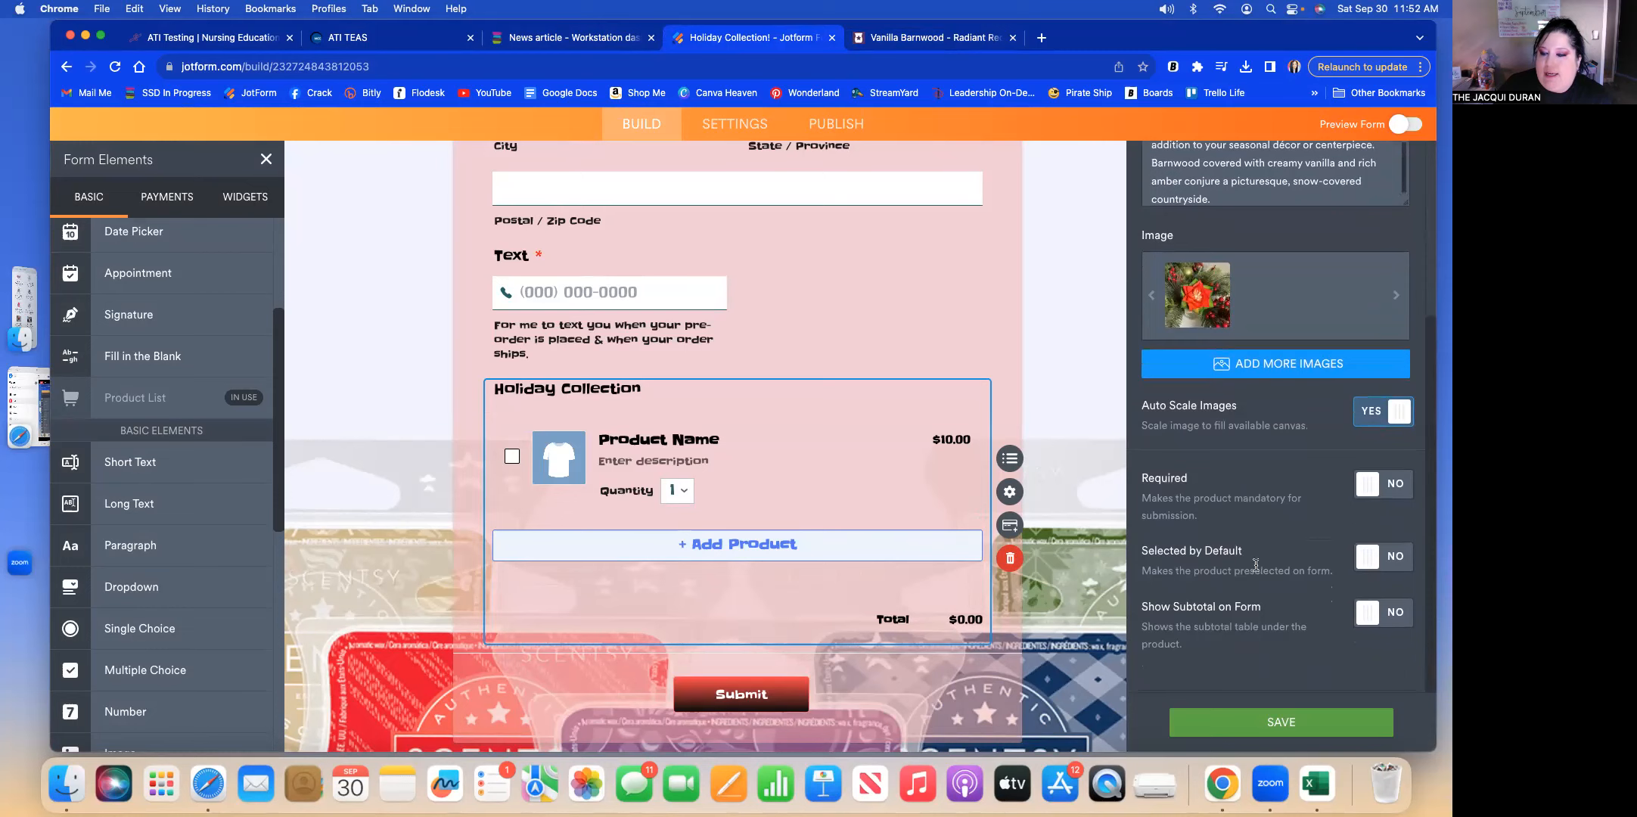
{"action": "left_click", "coordinate": [1370, 614]}
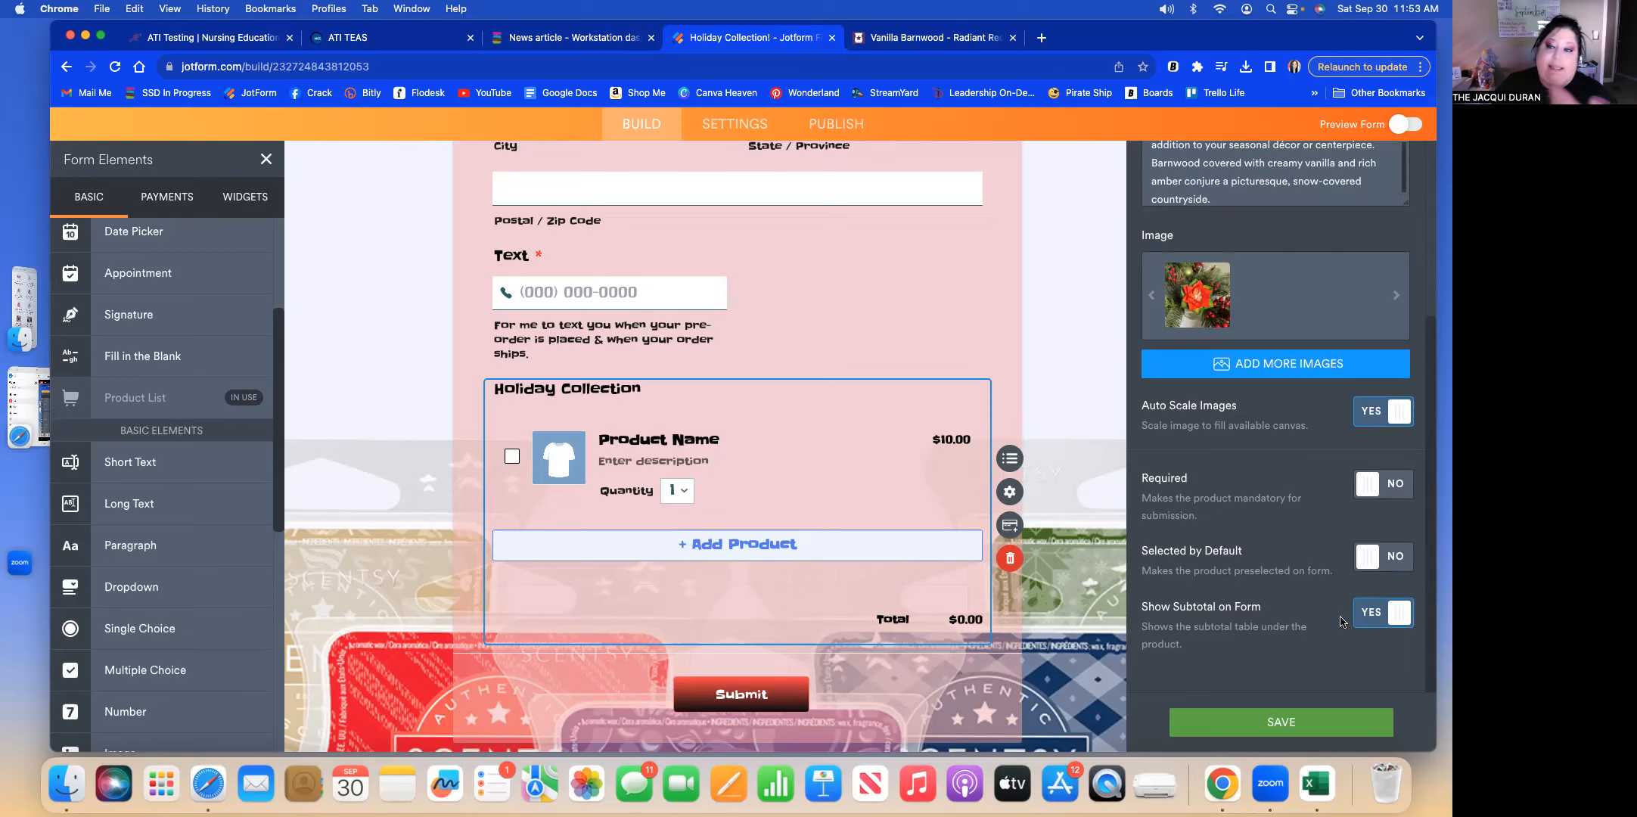
Change the product's quantity selector to a Text Box with an empty default quantity, save it, and return to the basic product settings.
{"action": "scroll", "coordinate": [1341, 622], "scroll_direction": "up", "scroll_amount": 1}
{"action": "scroll", "coordinate": [1342, 621], "scroll_direction": "up", "scroll_amount": 5}
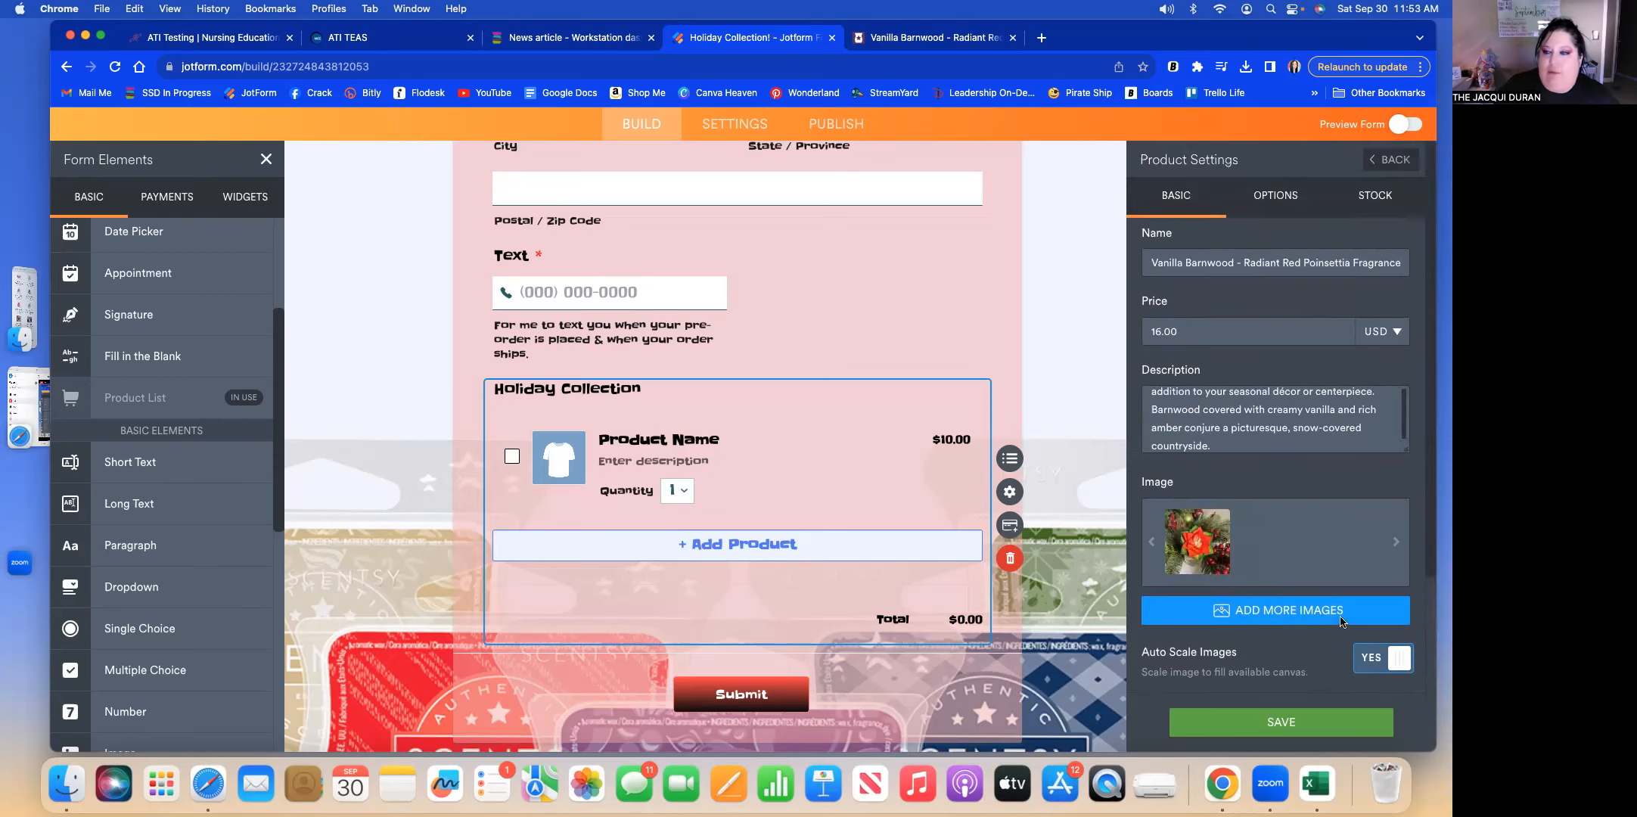
{"action": "left_click", "coordinate": [1284, 204]}
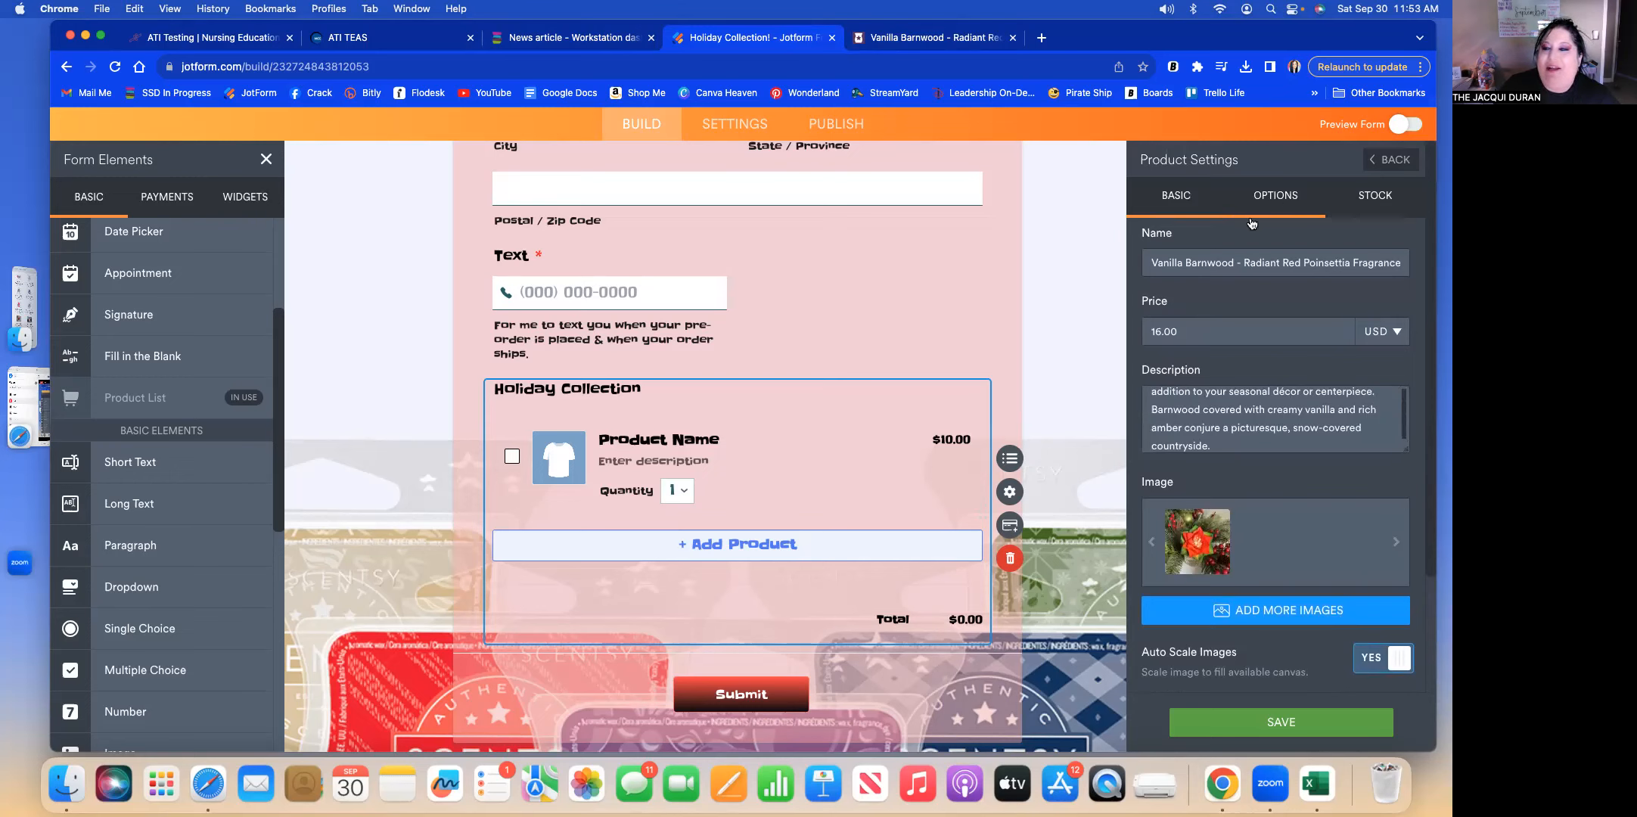
{"action": "left_click", "coordinate": [1284, 198]}
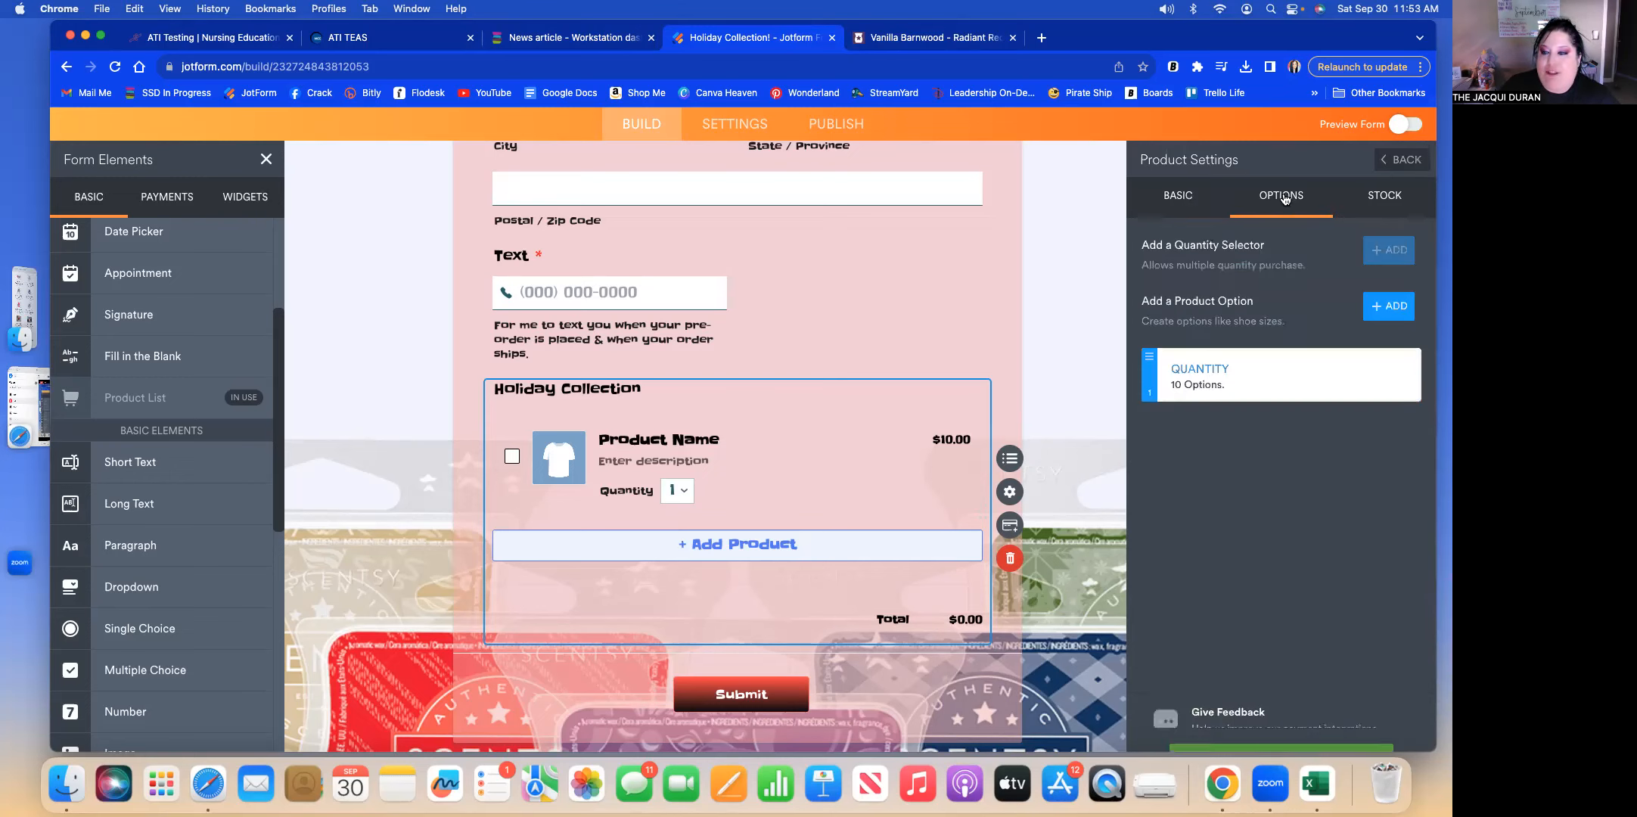
{"action": "mouse_move", "coordinate": [1325, 380]}
{"action": "left_click", "coordinate": [1394, 378]}
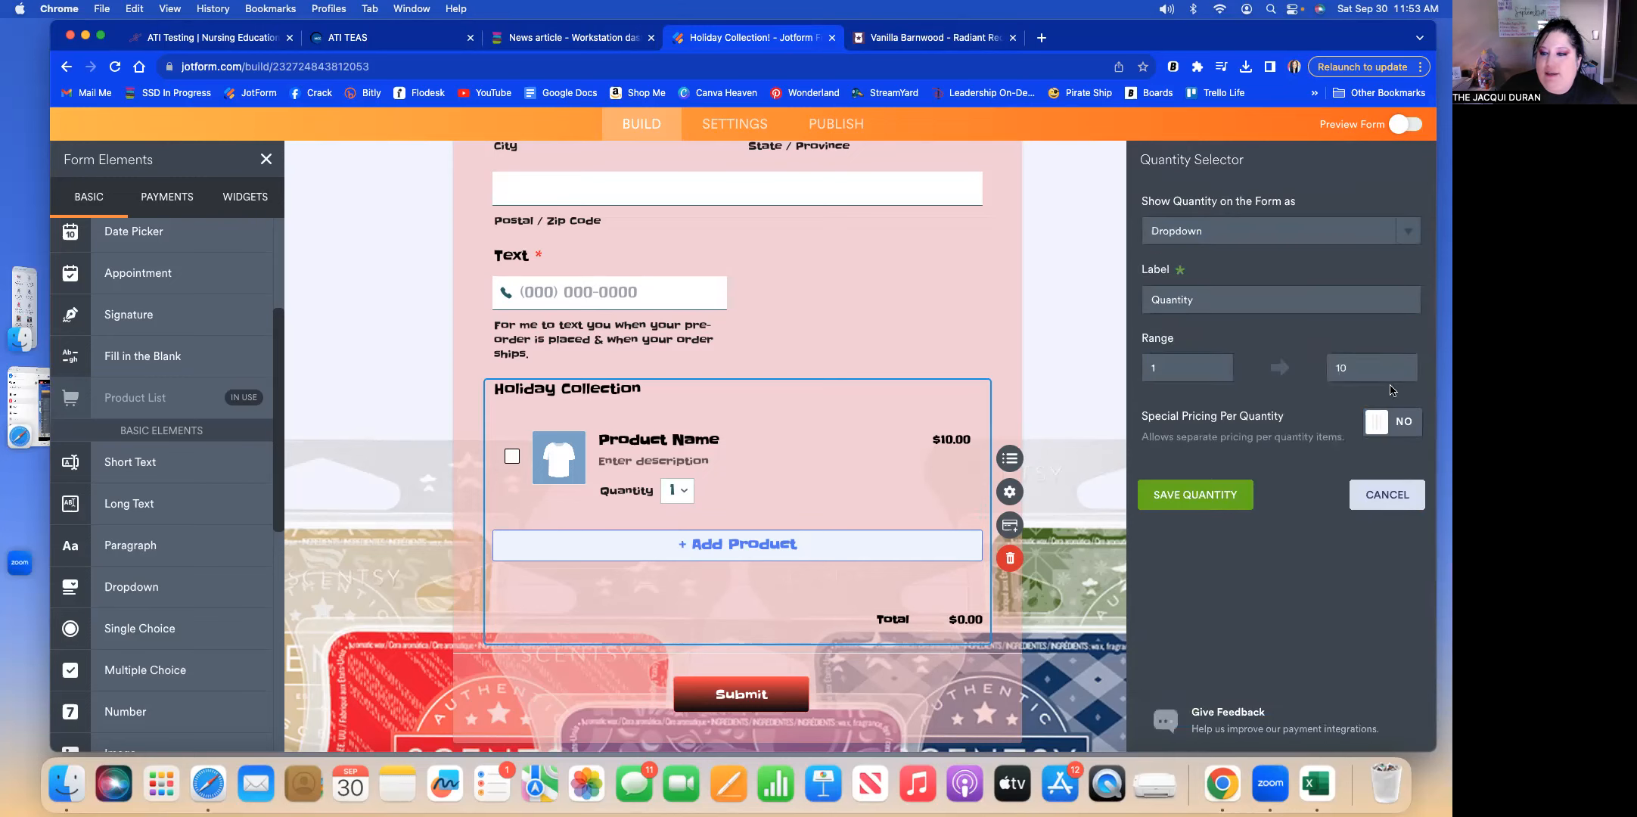
{"action": "left_click", "coordinate": [1285, 235]}
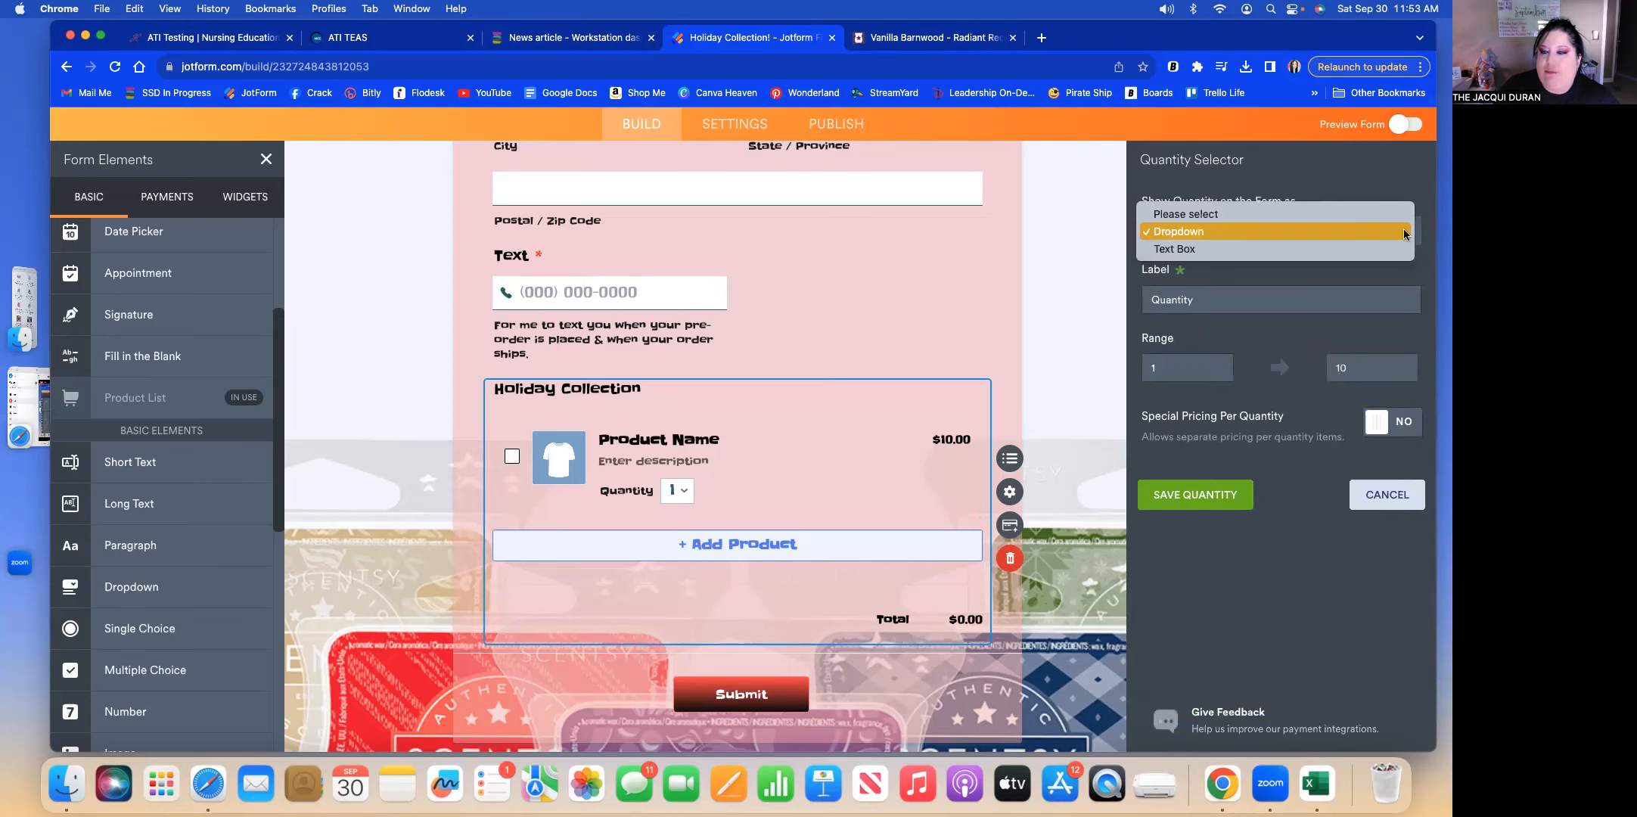
{"action": "left_click", "coordinate": [1320, 252]}
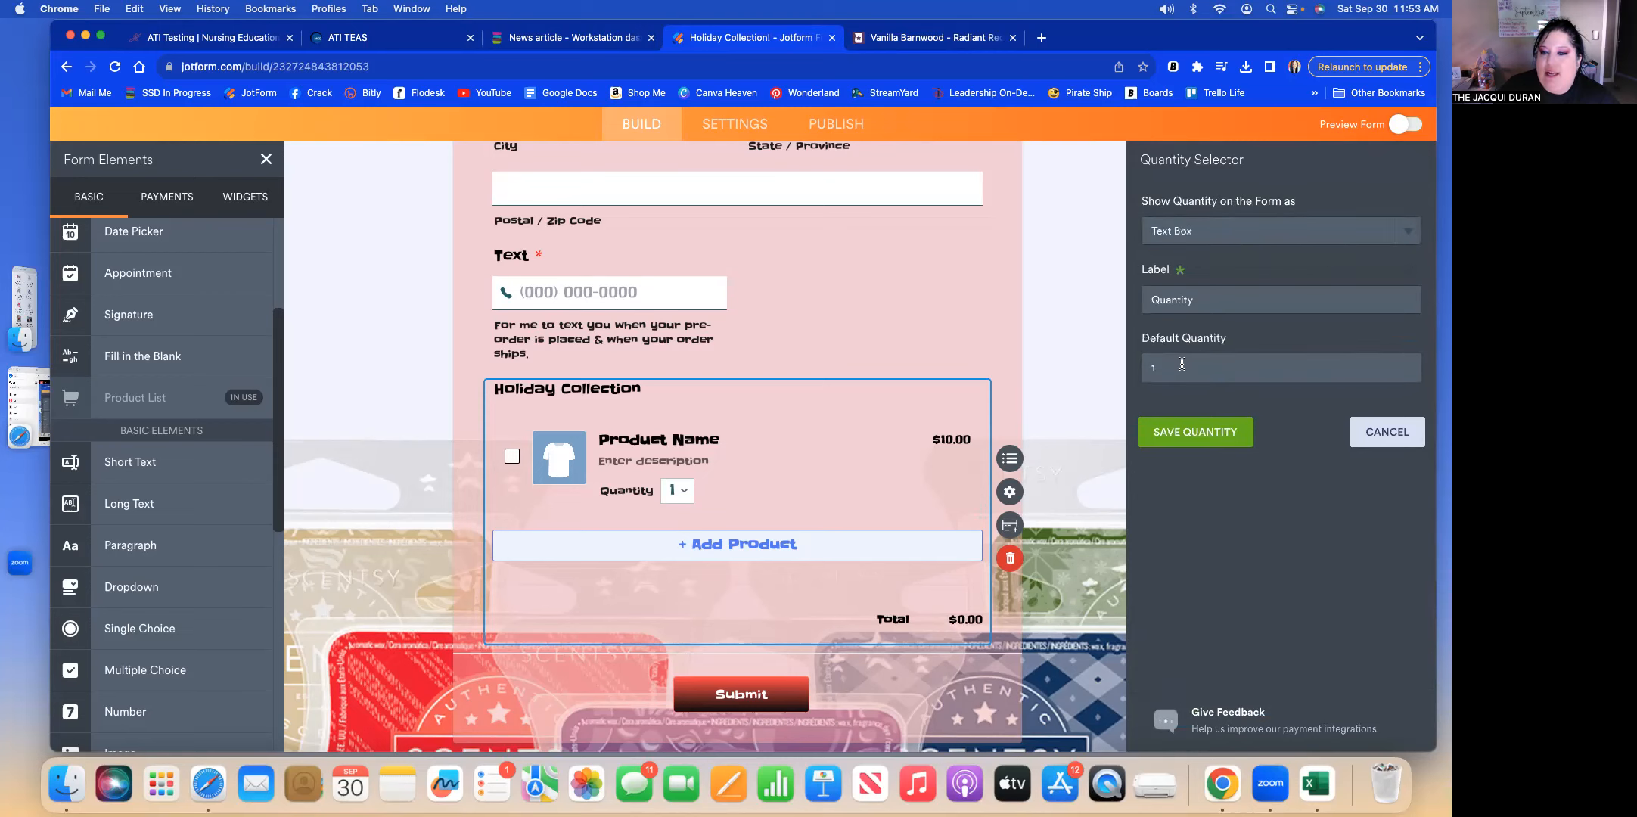
{"action": "key", "text": "BackSpace"}
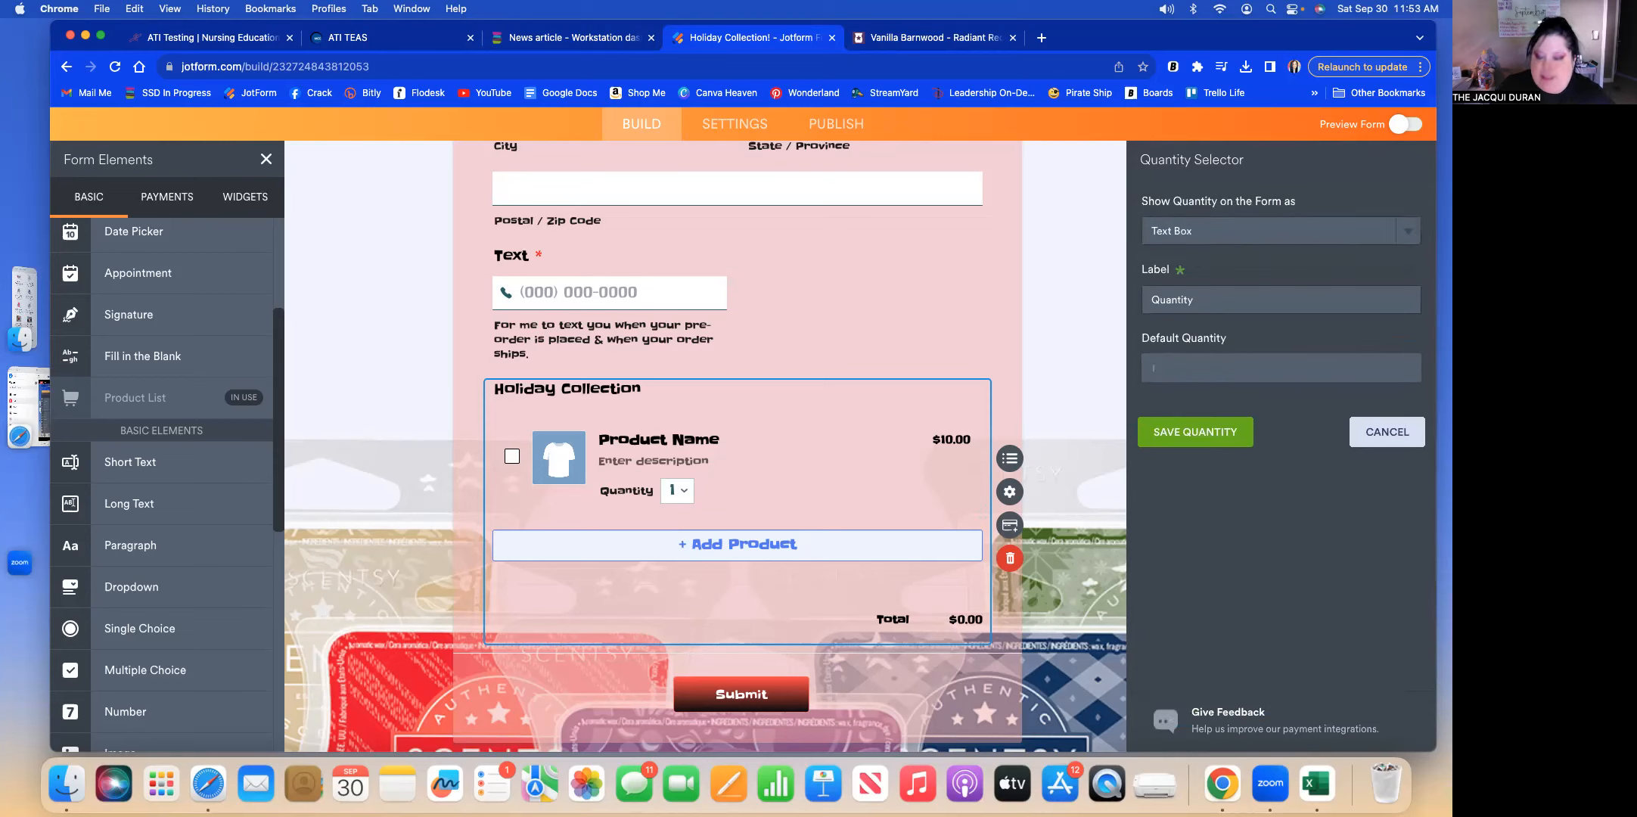
{"action": "left_click", "coordinate": [1221, 438]}
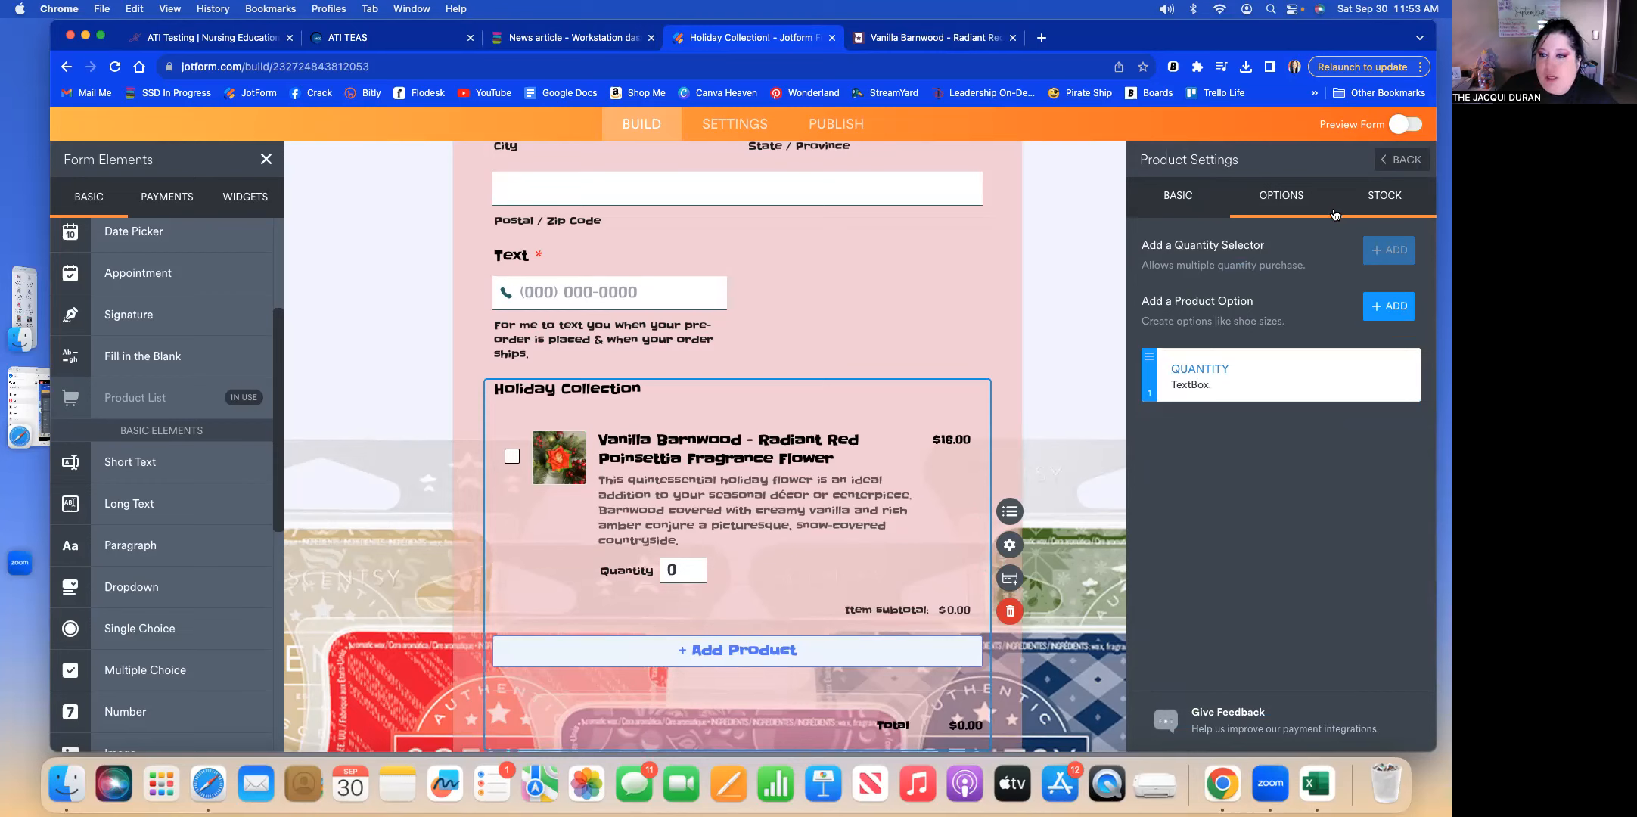
{"action": "left_click", "coordinate": [1181, 204]}
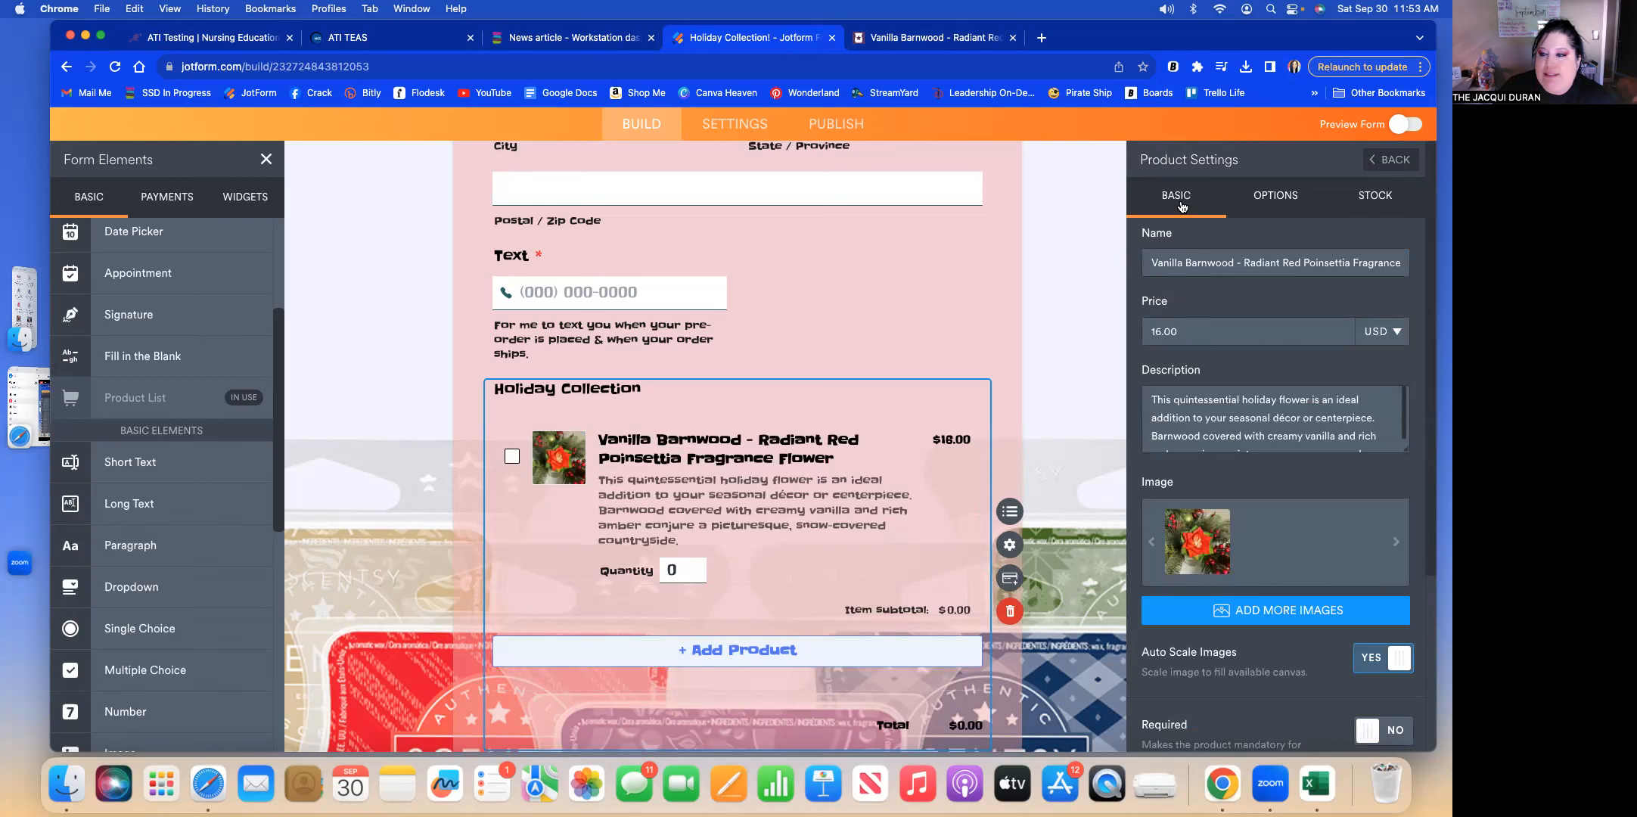
Close the flower's product settings and open the Holiday Collection field's product list configuration.
{"action": "scroll", "coordinate": [1286, 454], "scroll_direction": "down", "scroll_amount": 5}
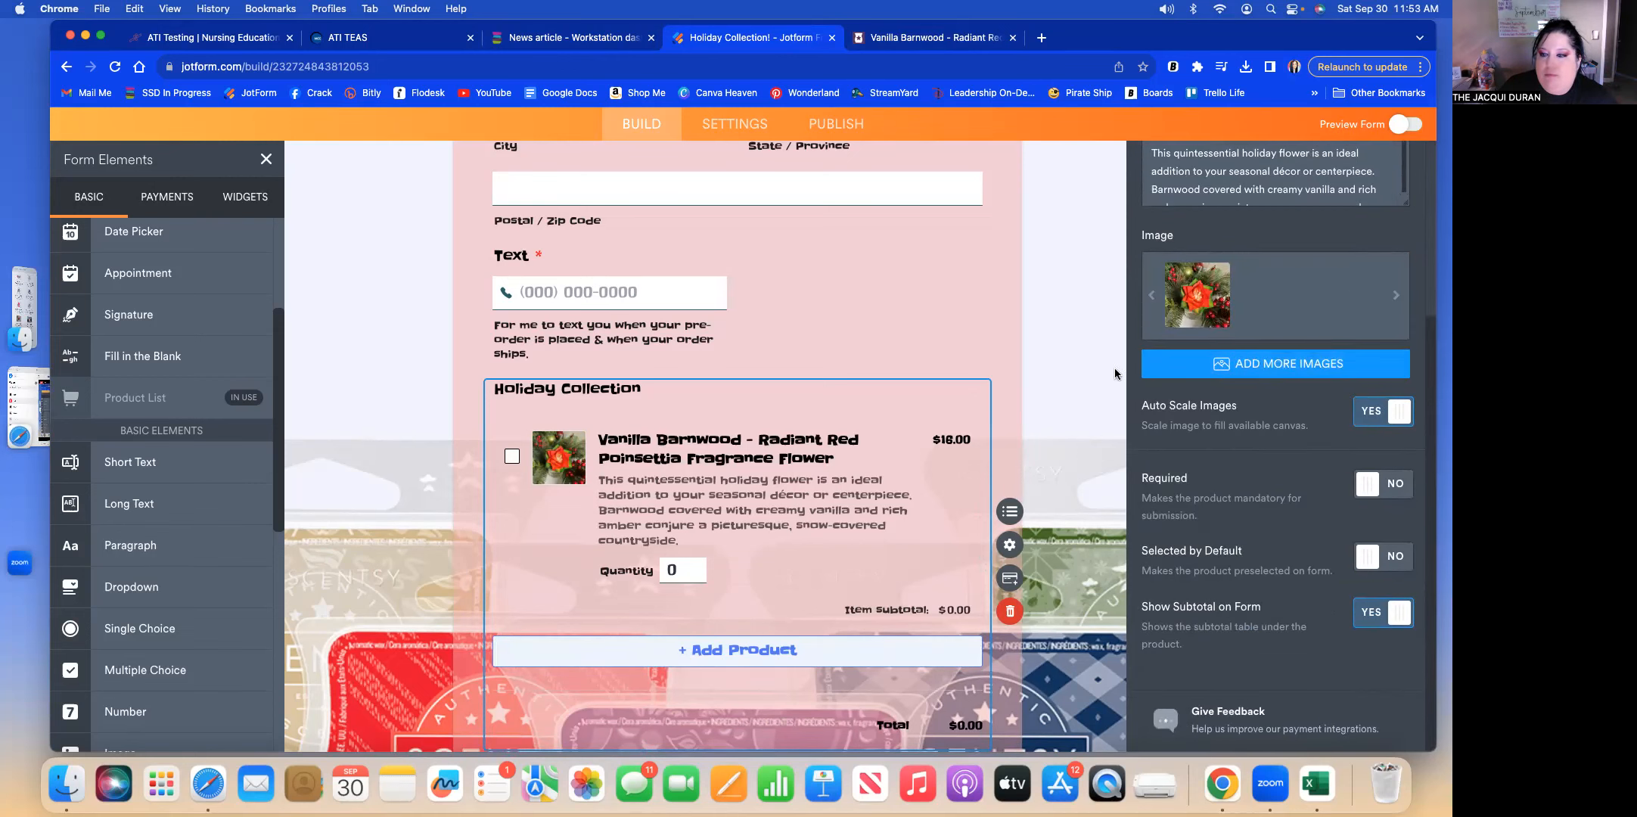
{"action": "left_click", "coordinate": [1079, 370]}
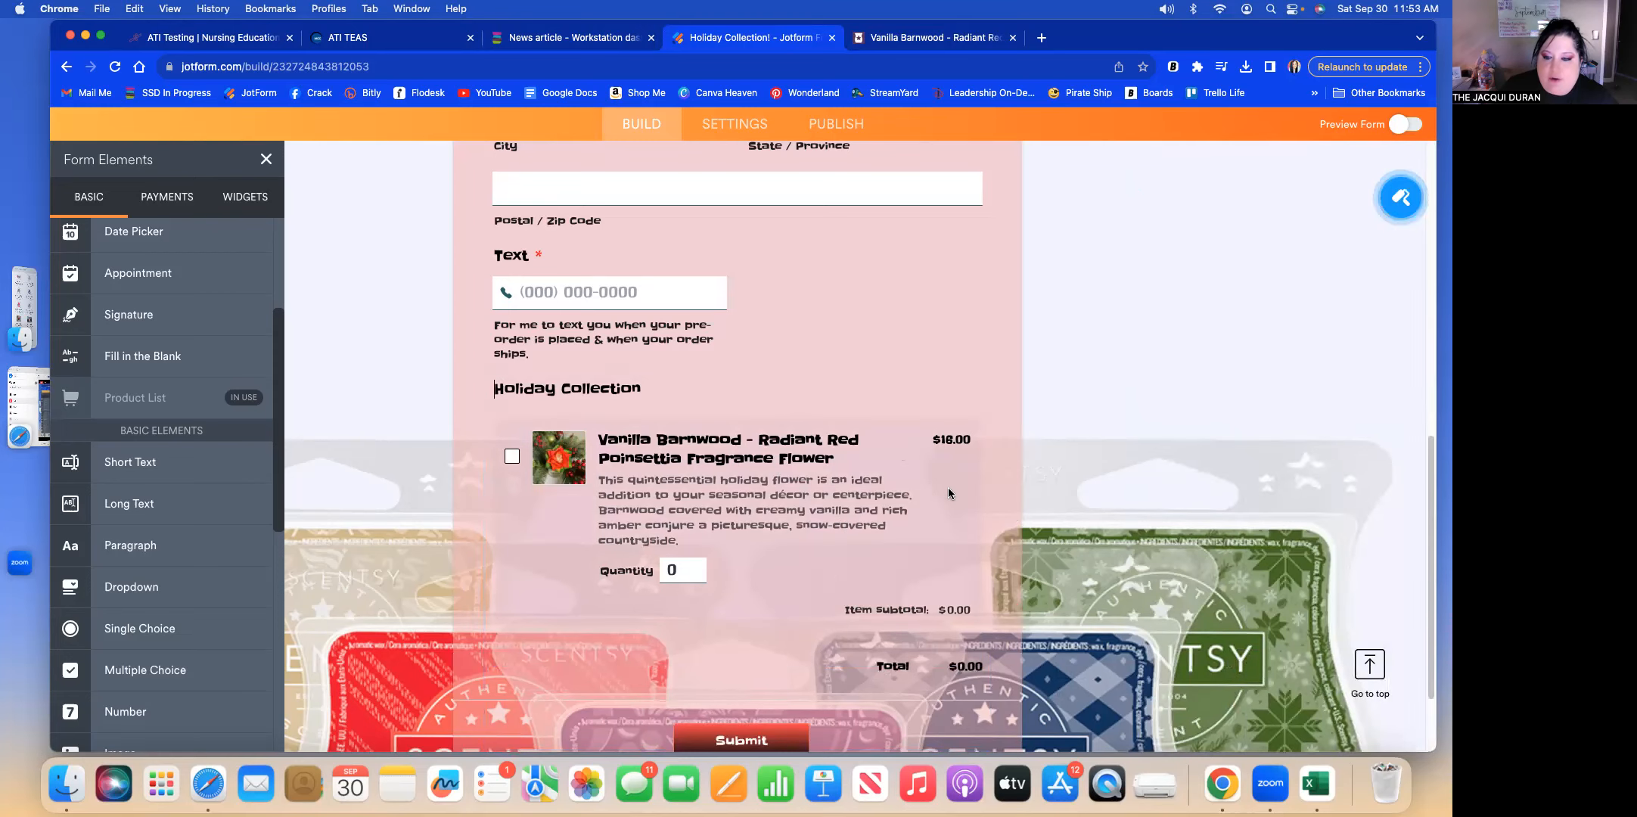
{"action": "scroll", "coordinate": [846, 527], "scroll_direction": "up", "scroll_amount": 5}
{"action": "scroll", "coordinate": [950, 490], "scroll_direction": "down", "scroll_amount": 5}
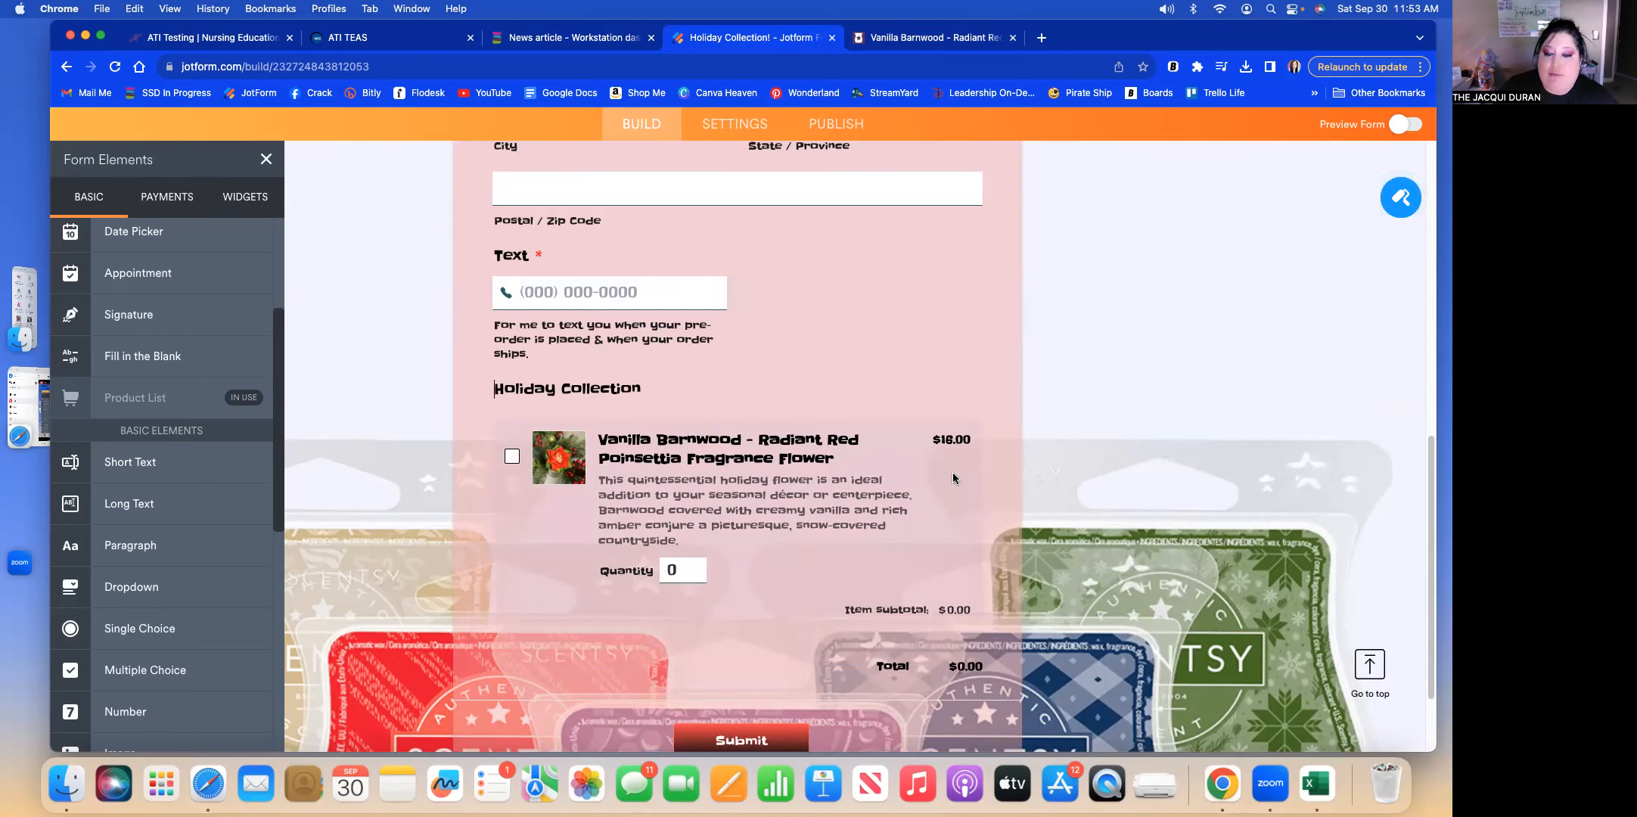
{"action": "left_click", "coordinate": [974, 471]}
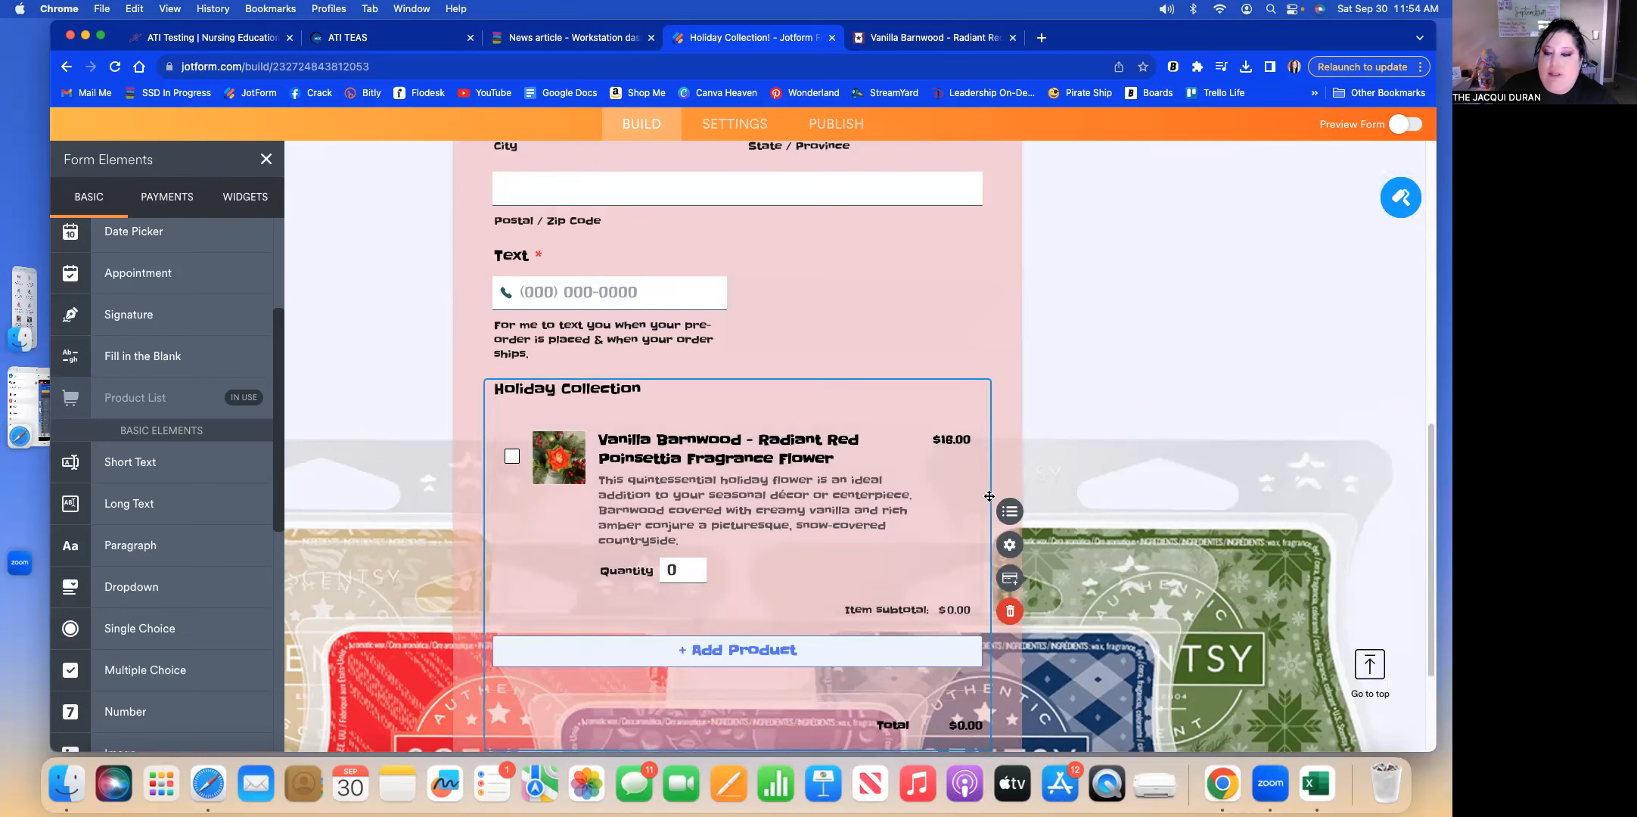
{"action": "left_click", "coordinate": [1004, 545]}
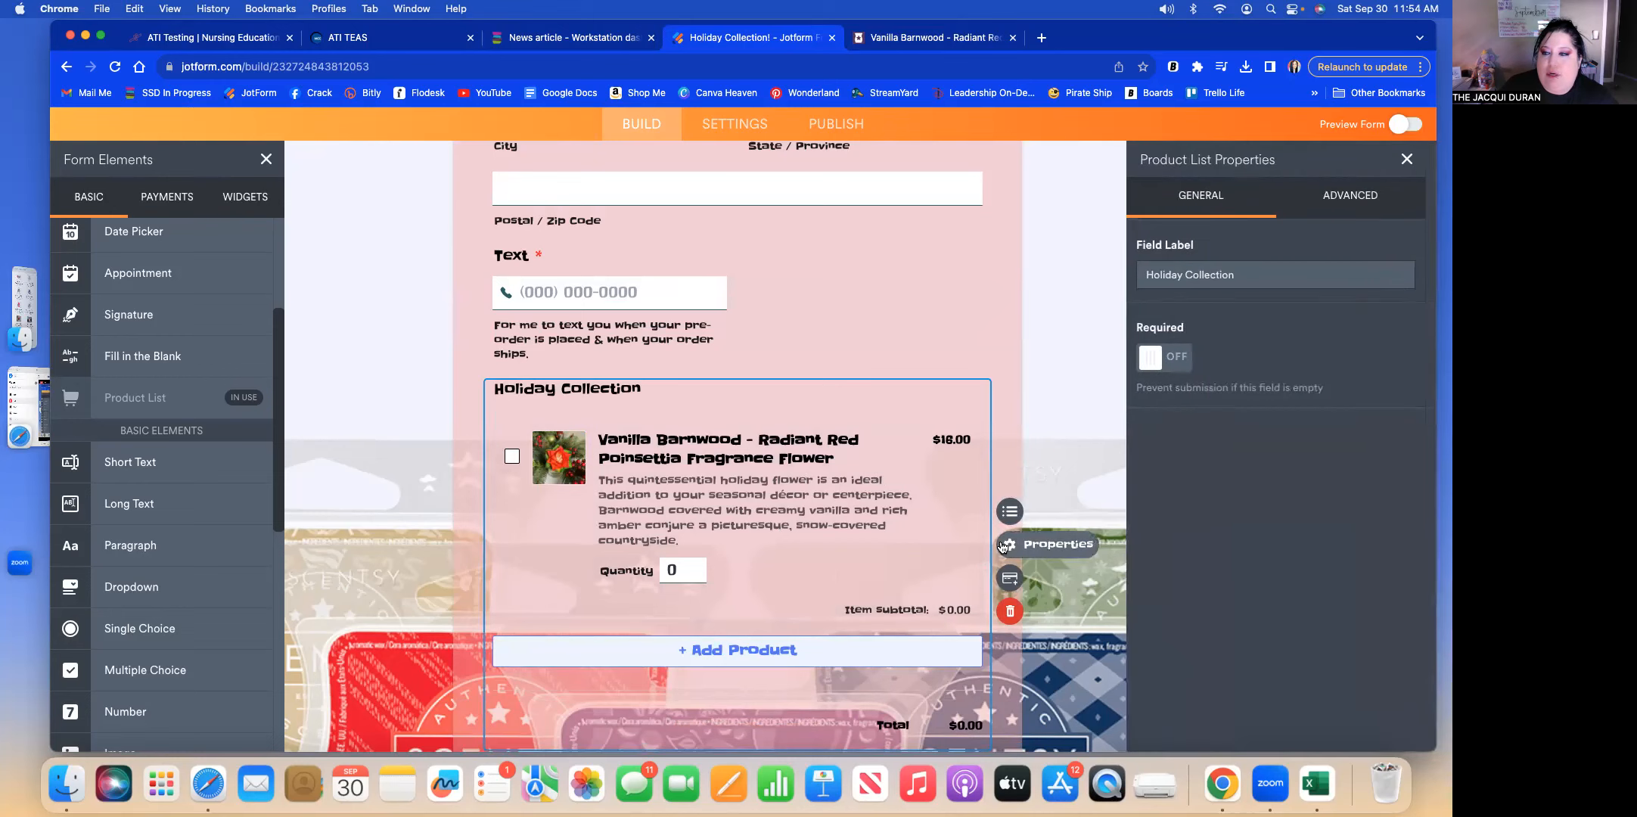
{"action": "left_click", "coordinate": [1357, 196]}
{"action": "left_click", "coordinate": [1201, 195]}
{"action": "left_click", "coordinate": [1008, 513]}
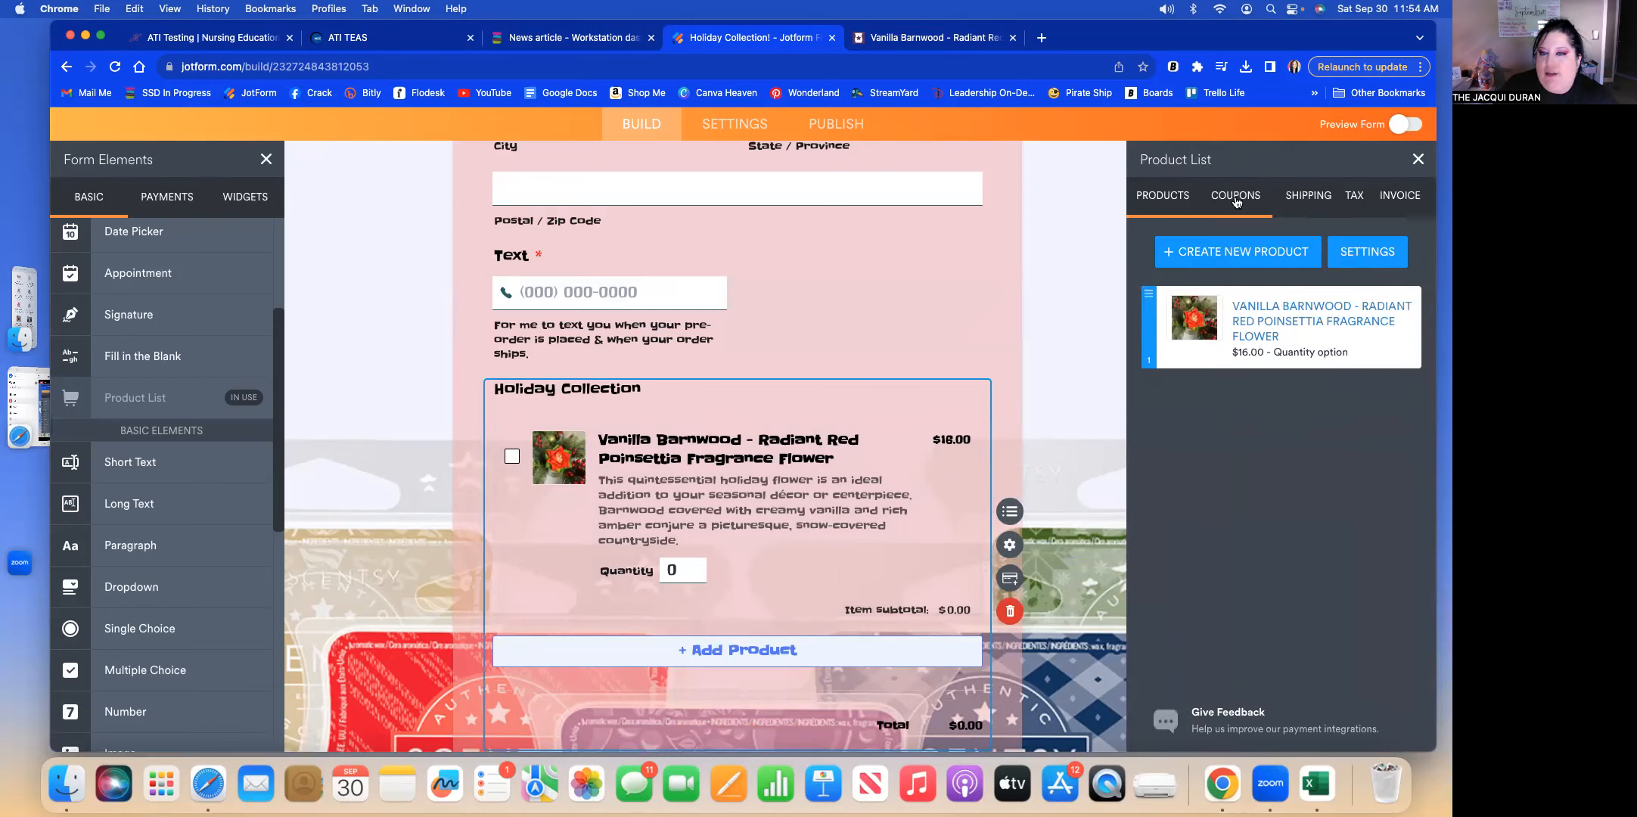
Enable shipping for the product list, charged Per Transaction (Flat Rate) at 10.00 USD.
{"action": "left_click", "coordinate": [1315, 198]}
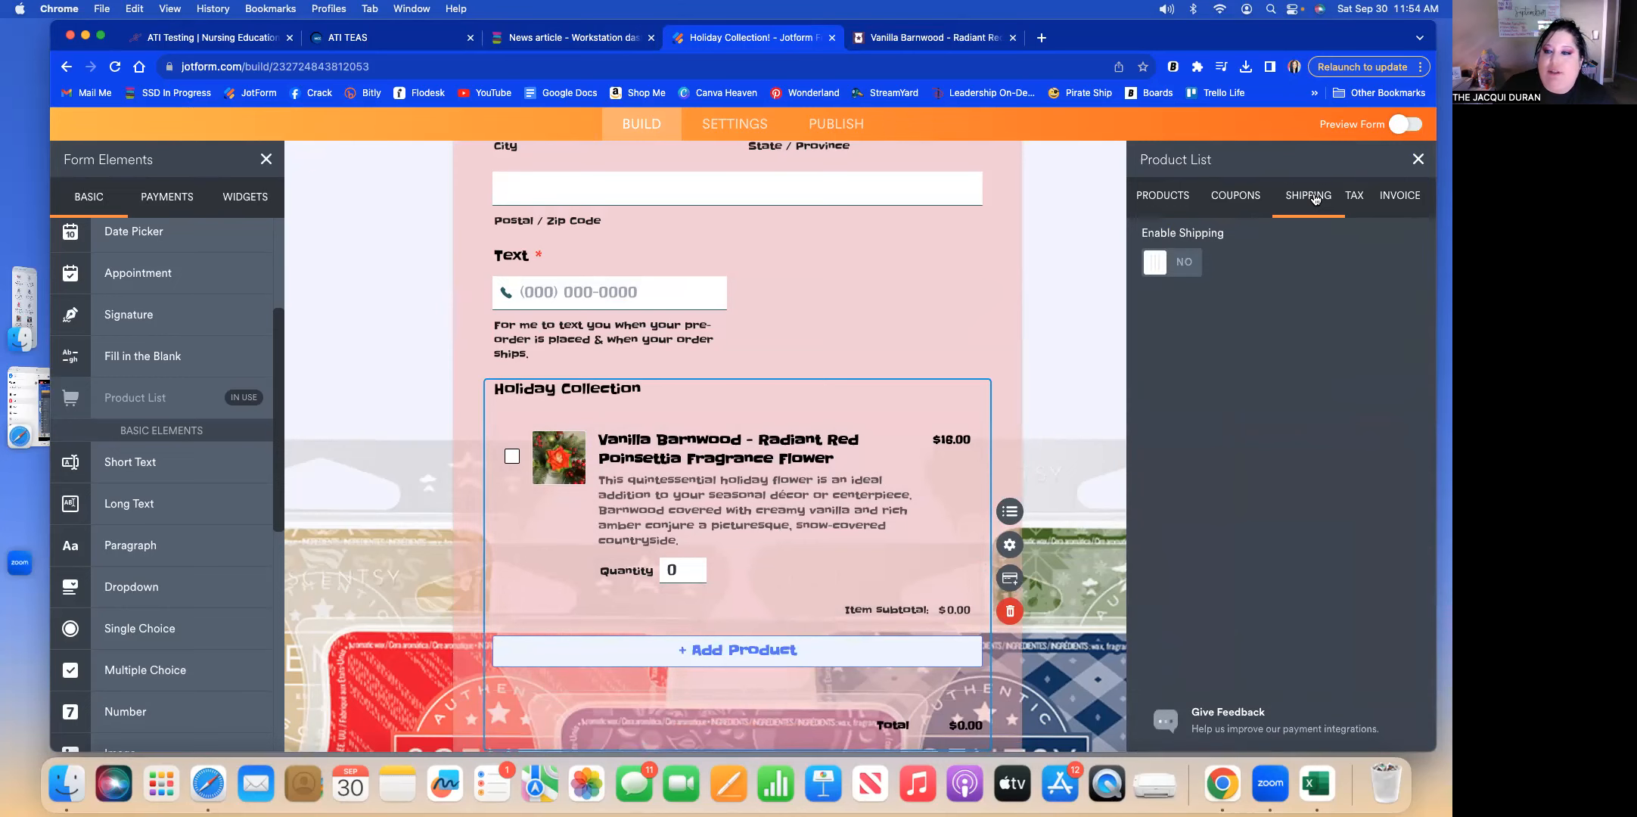
{"action": "left_click", "coordinate": [1165, 263]}
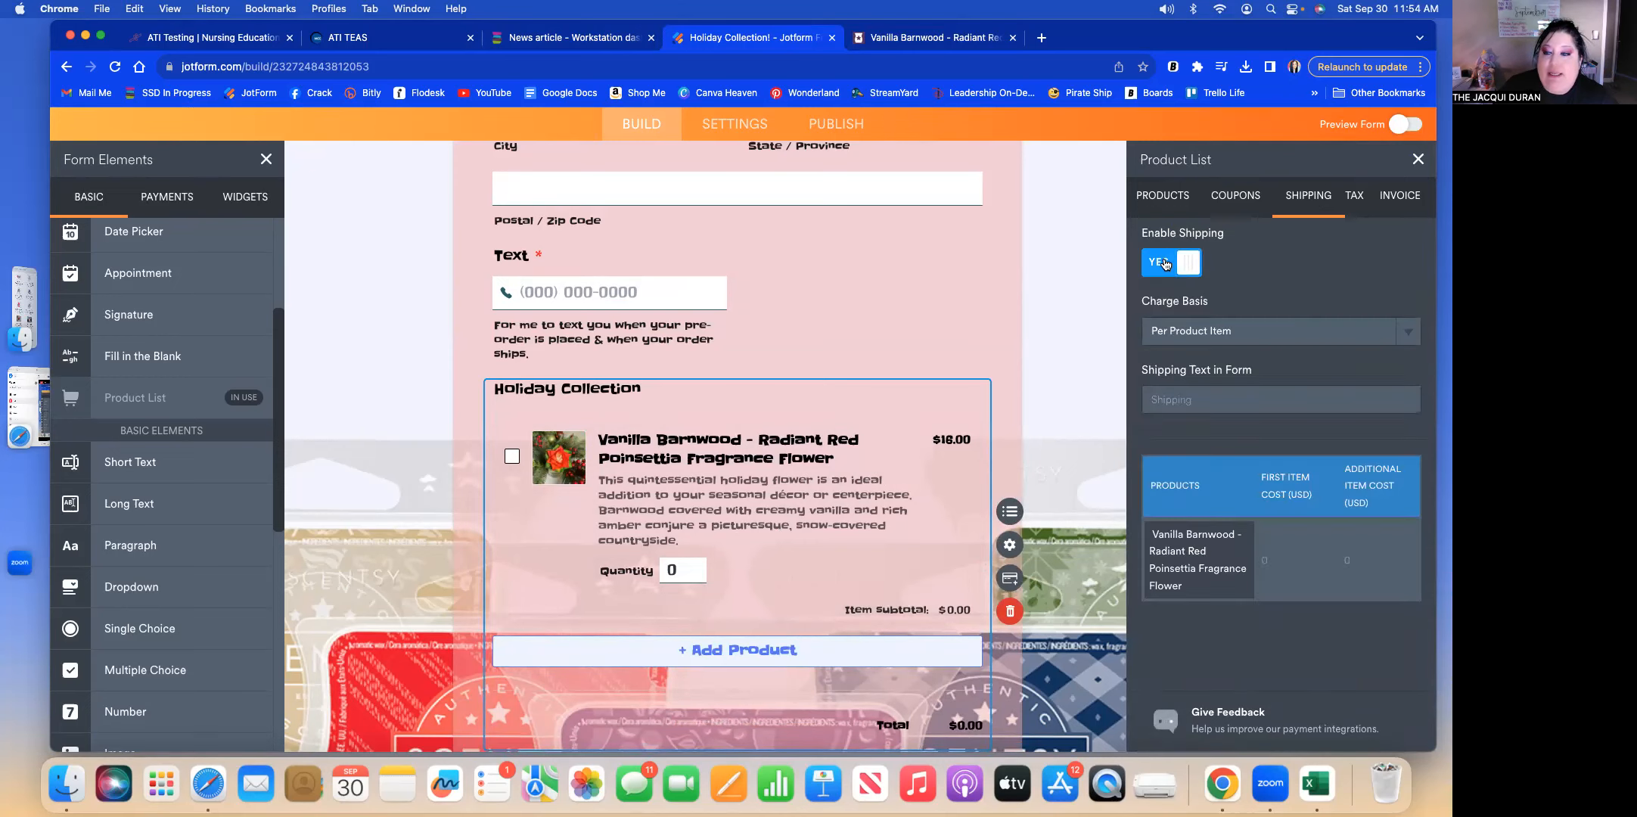
{"action": "left_click", "coordinate": [1407, 332]}
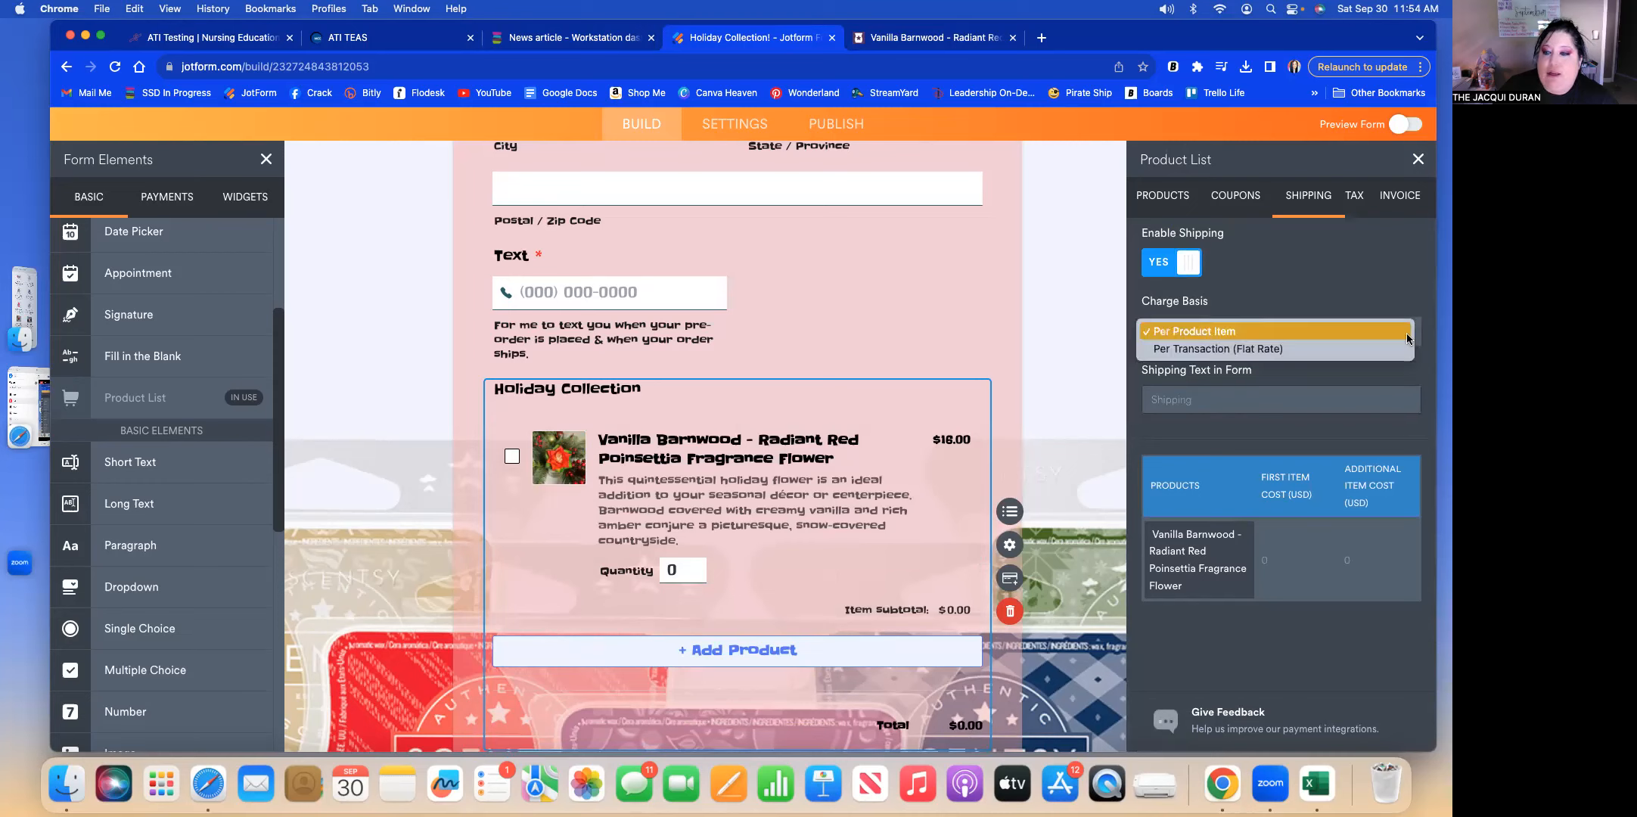
{"action": "left_click", "coordinate": [1337, 349]}
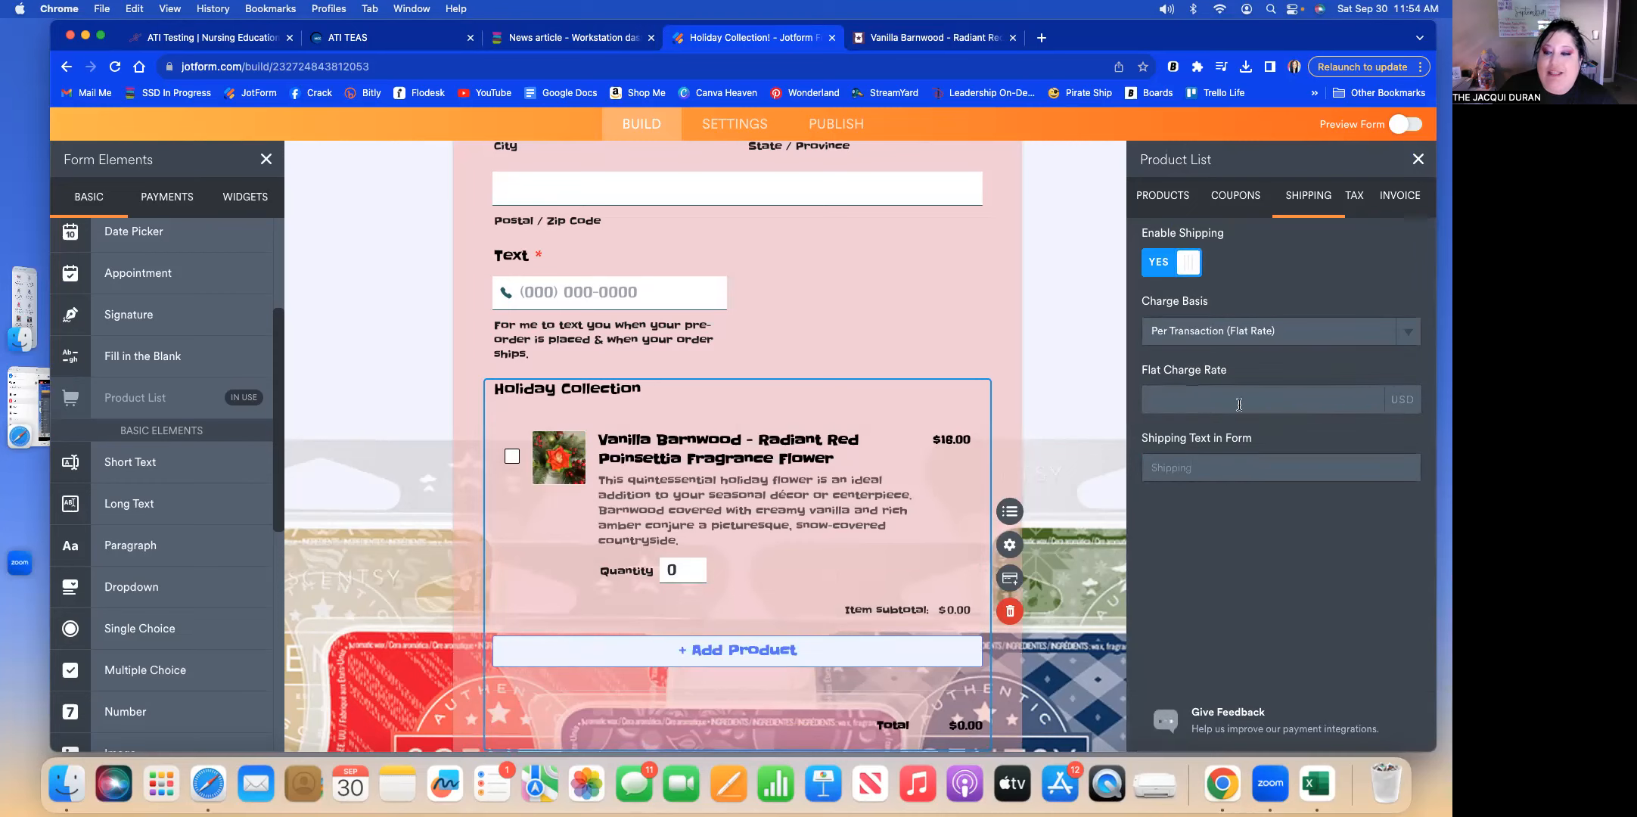
{"action": "type", "text": "0"}
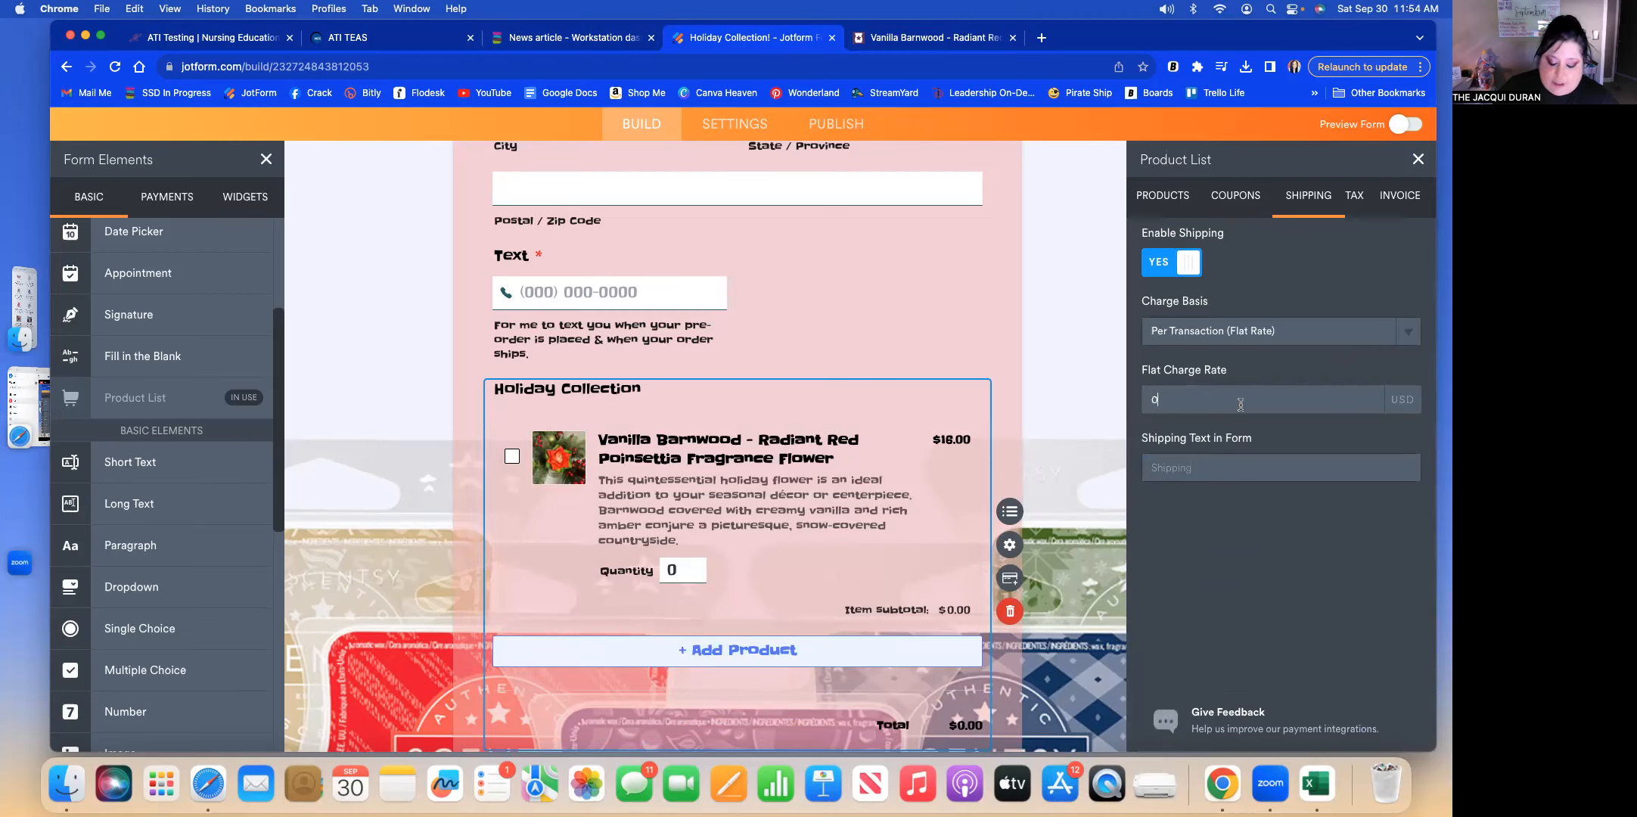
{"action": "type", "text": "10.00"}
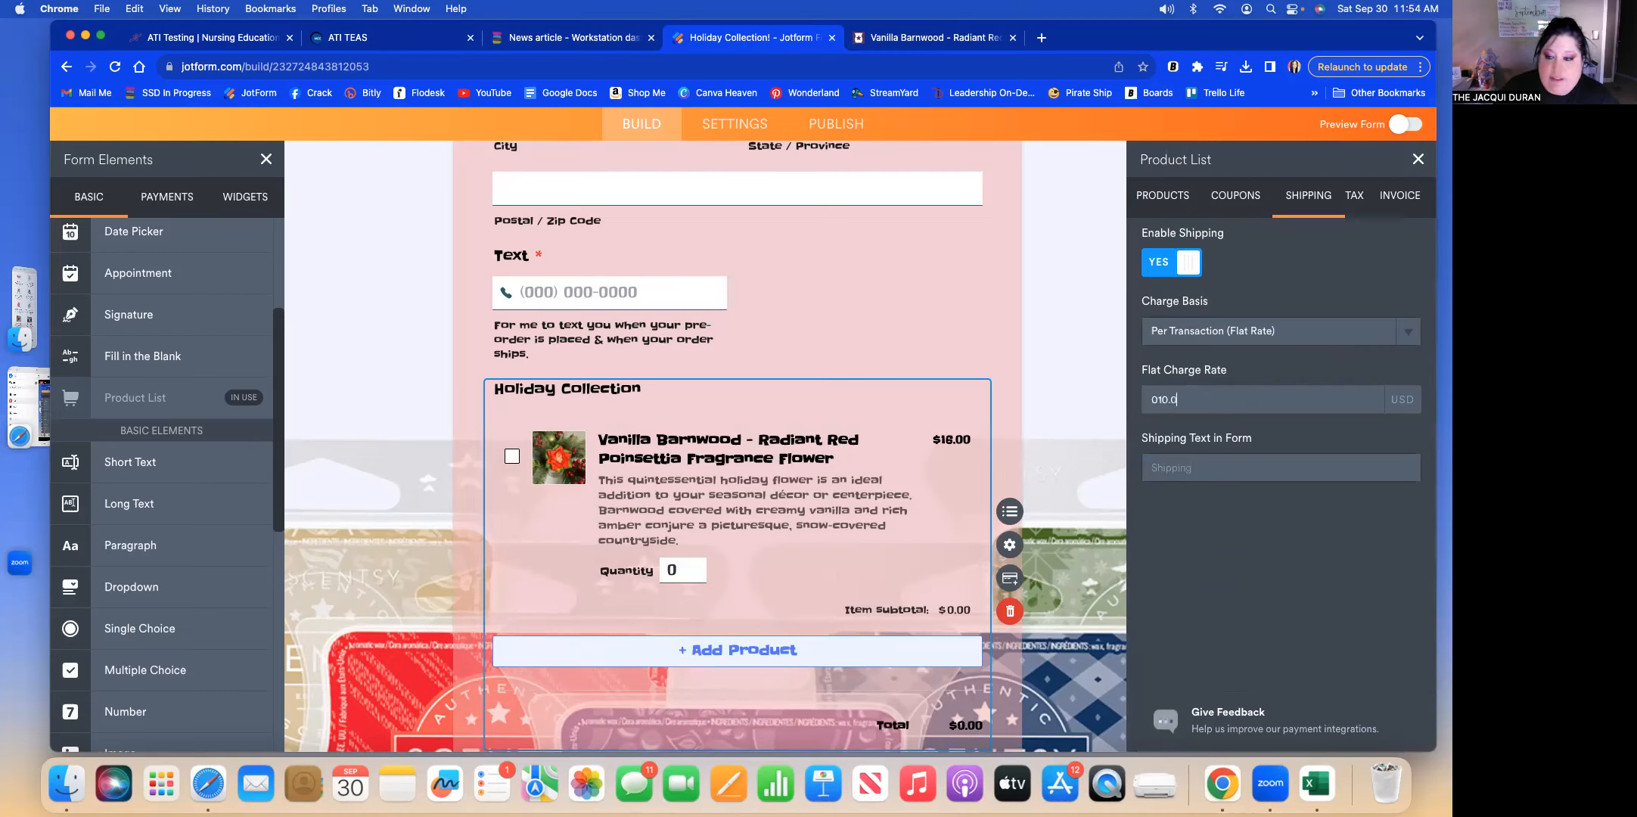
{"action": "key", "text": "BackSpace"}
{"action": "key", "text": "BackSpace"}
{"action": "key", "text": "BackSpace"}
{"action": "key", "text": "BackSpace"}
{"action": "key", "text": "BackSpace"}
{"action": "key", "text": "BackSpace"}
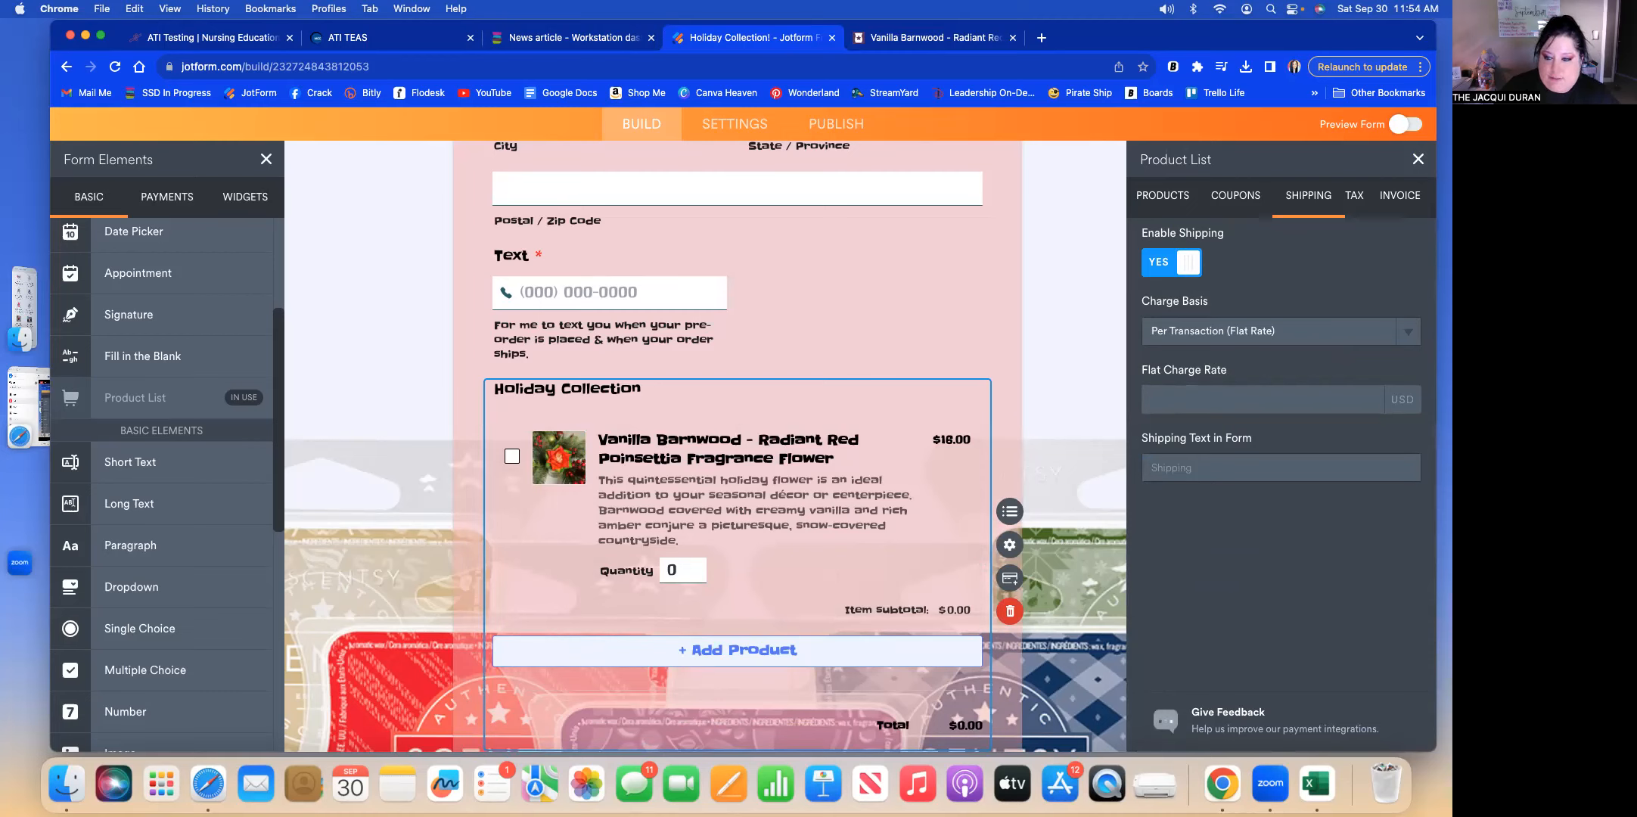
{"action": "type", "text": "10.00"}
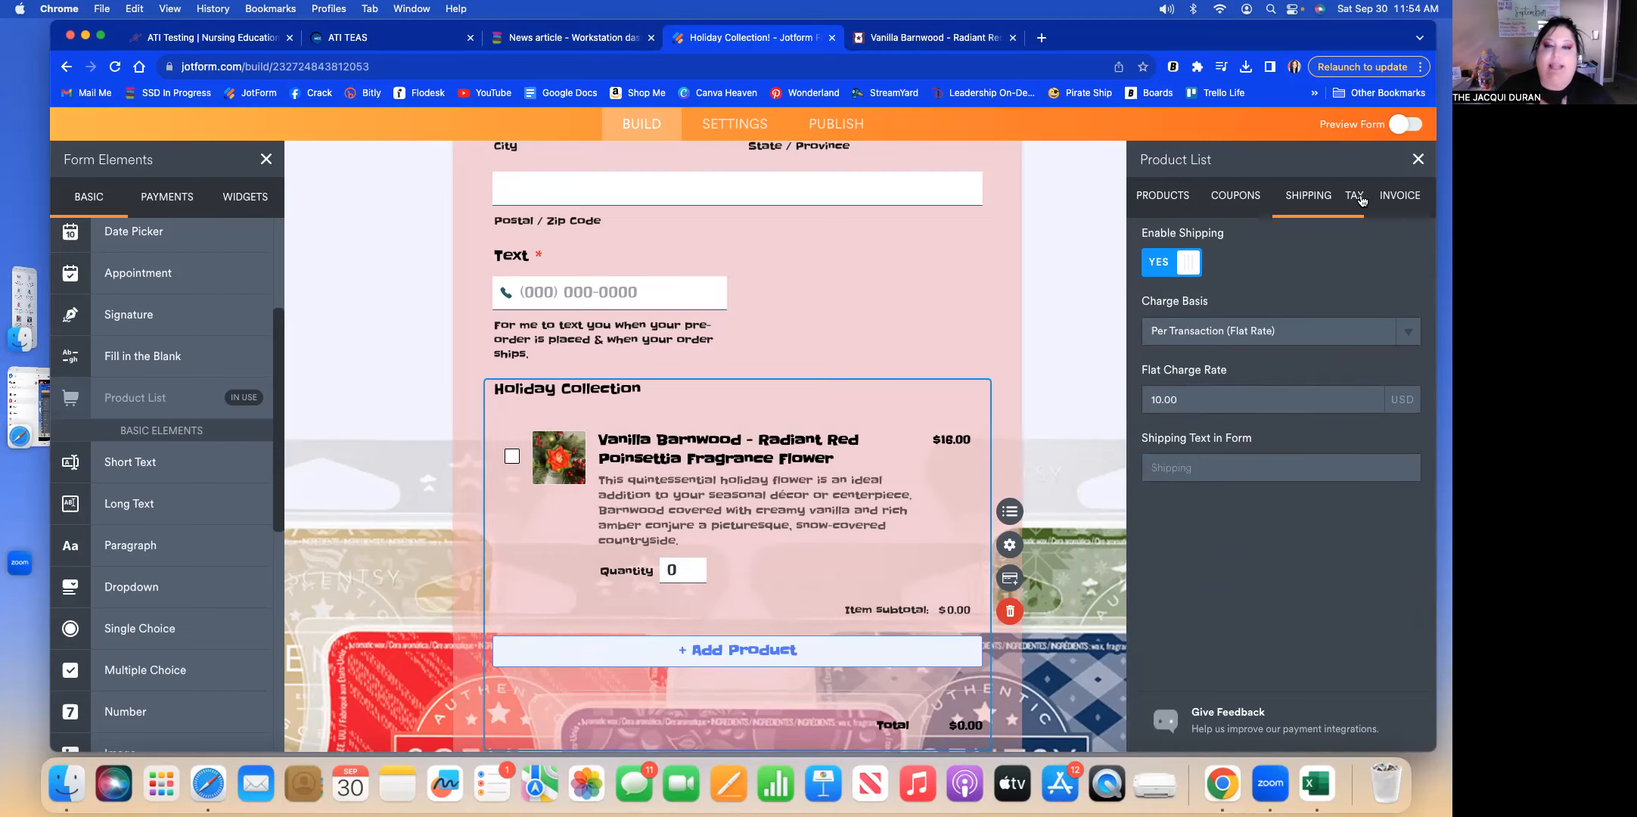
Set the product list's base tax rate to 8.9% and return to the list of products.
{"action": "left_click", "coordinate": [1356, 195]}
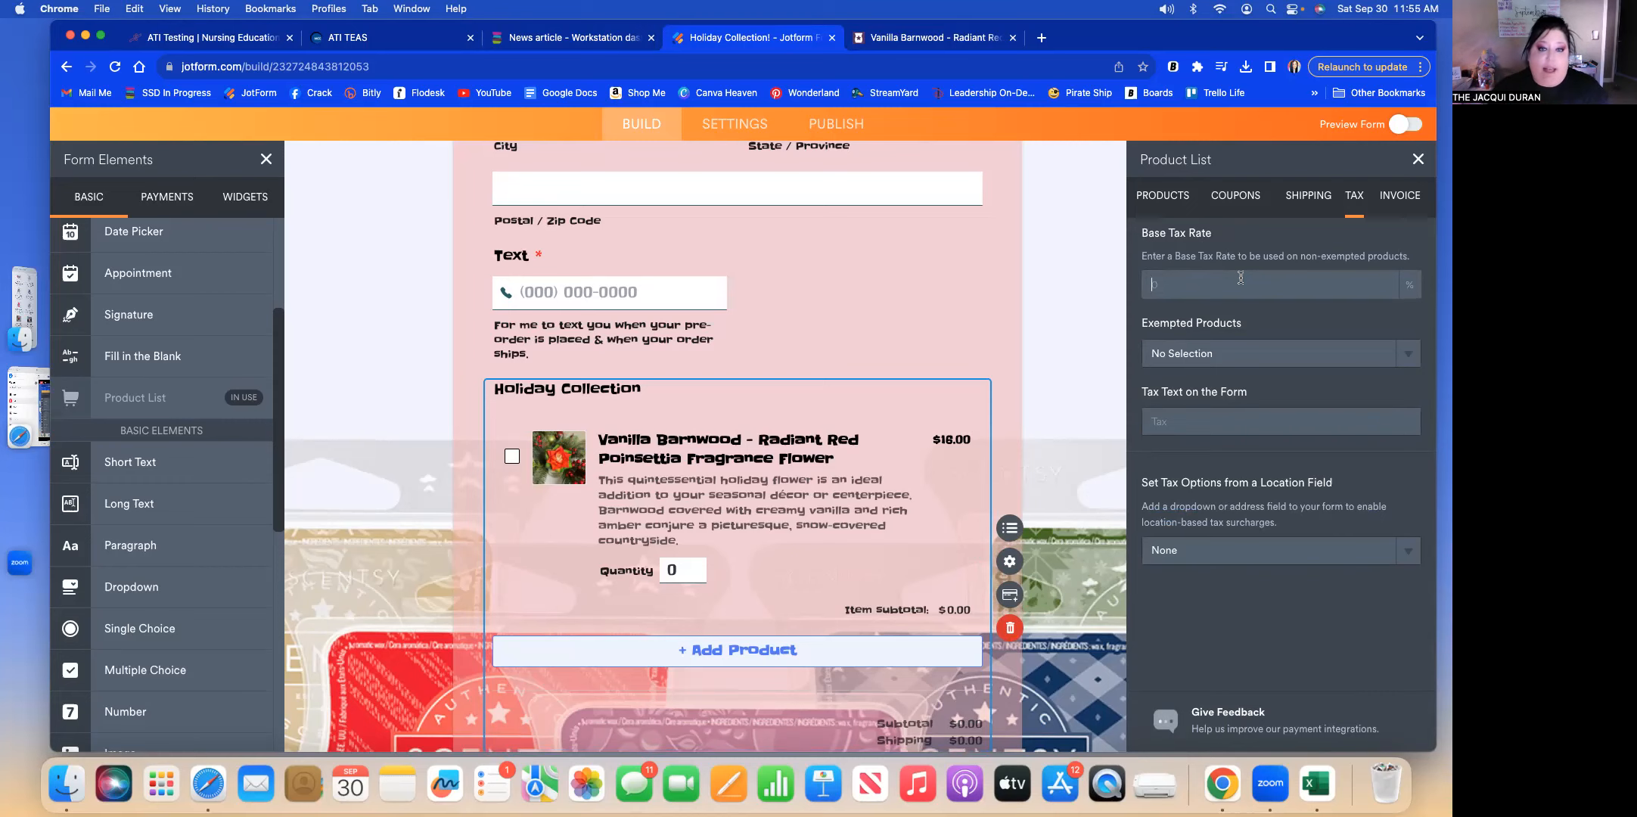
{"action": "left_click", "coordinate": [1240, 277]}
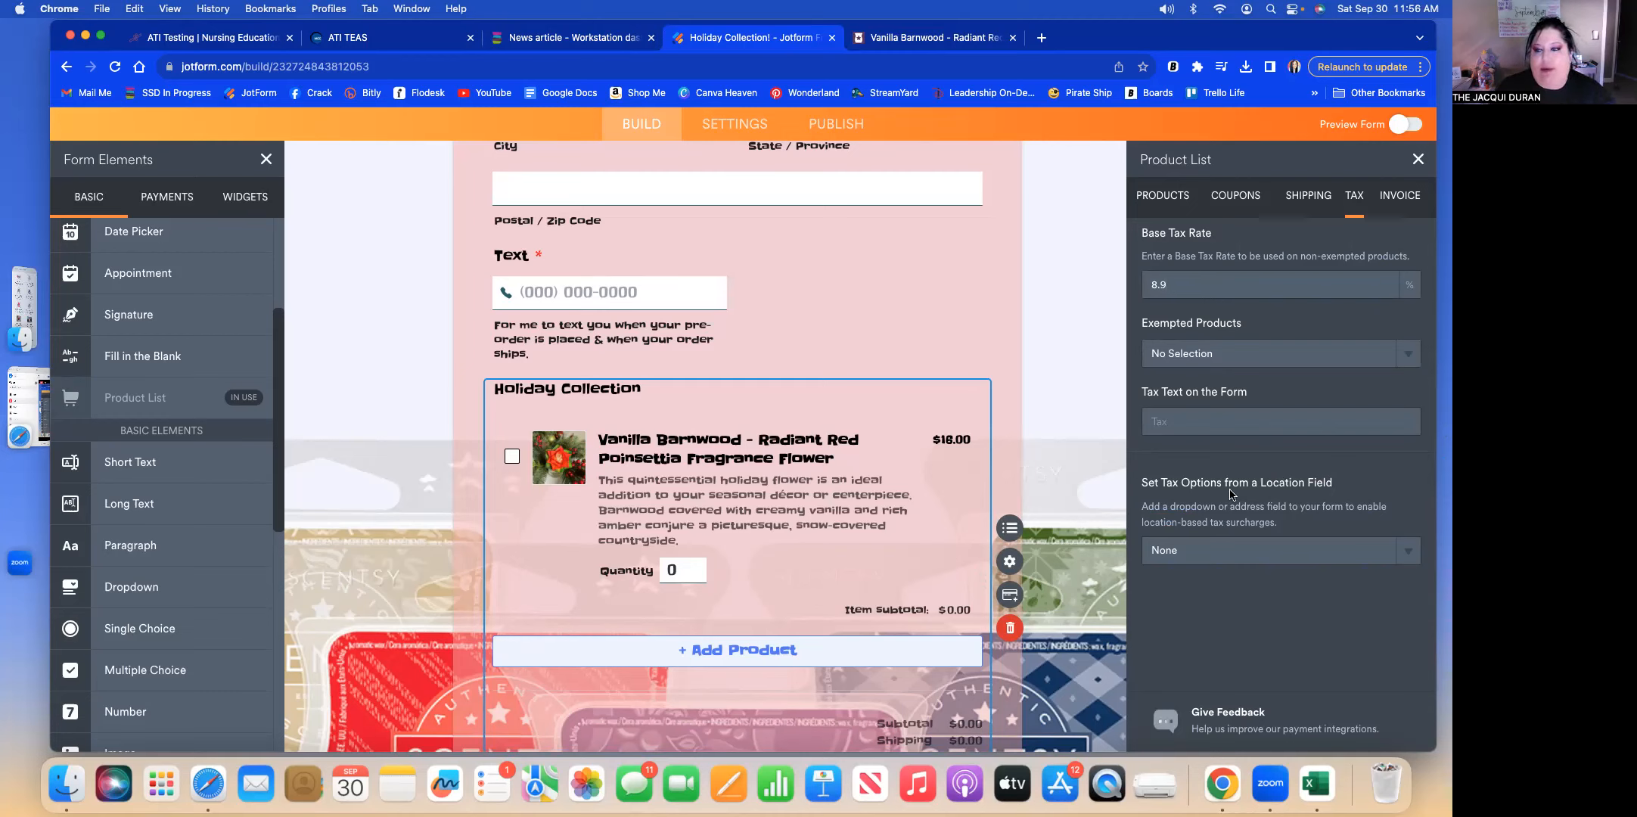
{"action": "left_click", "coordinate": [1177, 200]}
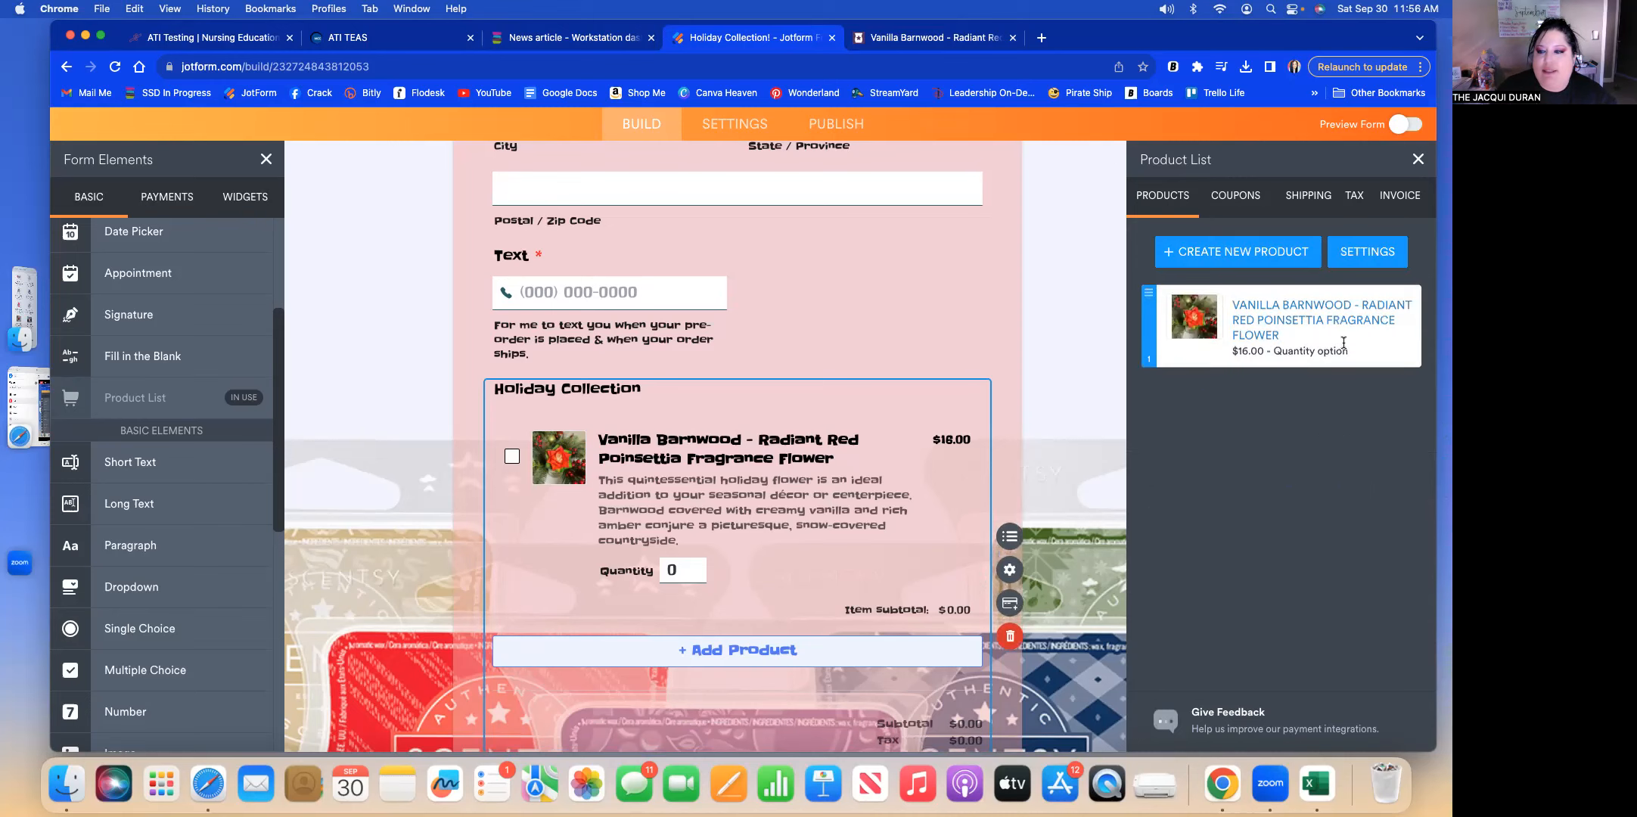
Create a new product, then open the Christmas with Disney: Mickey Mouse and Minnie Mouse – Scentsy Warmer page from the shop's Holiday Collection.
{"action": "left_click", "coordinate": [1223, 247]}
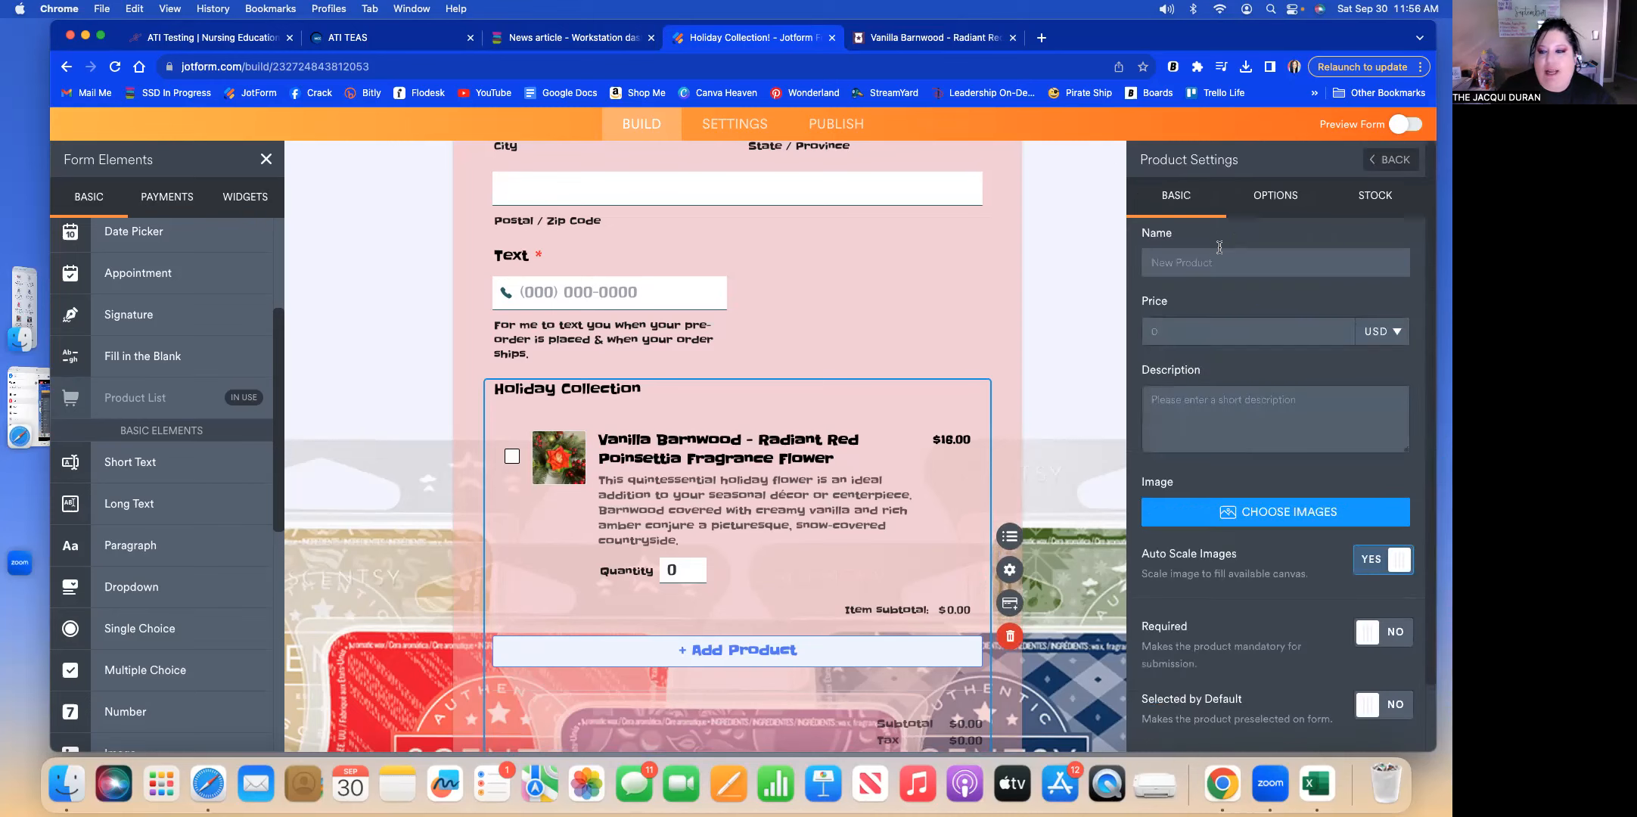
{"action": "left_click", "coordinate": [888, 38]}
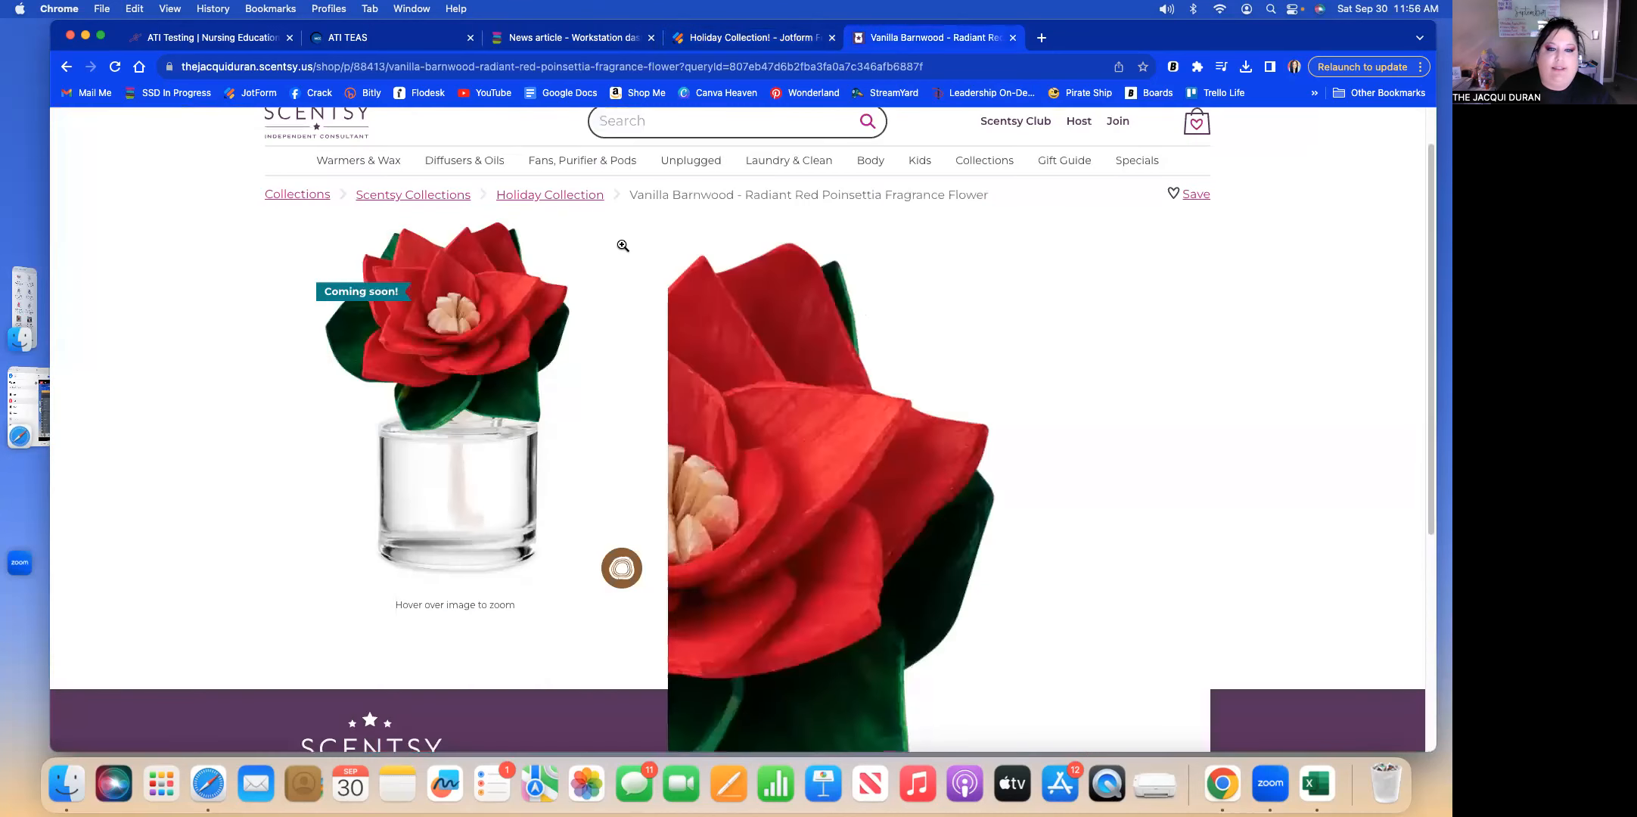
{"action": "scroll", "coordinate": [622, 246], "scroll_direction": "left", "scroll_amount": 5}
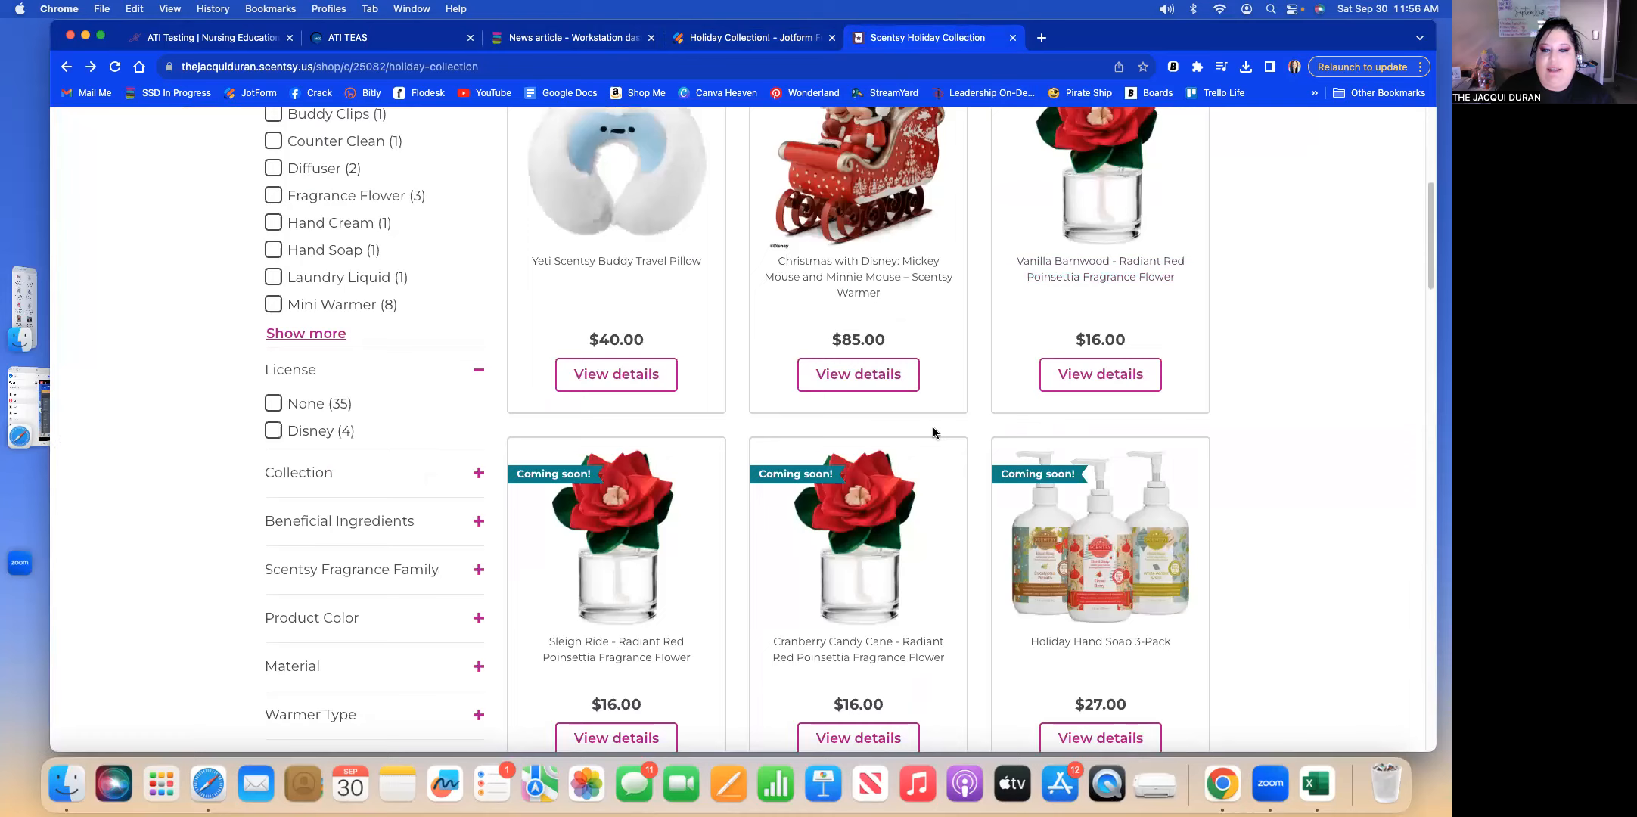
{"action": "scroll", "coordinate": [934, 433], "scroll_direction": "up", "scroll_amount": 5}
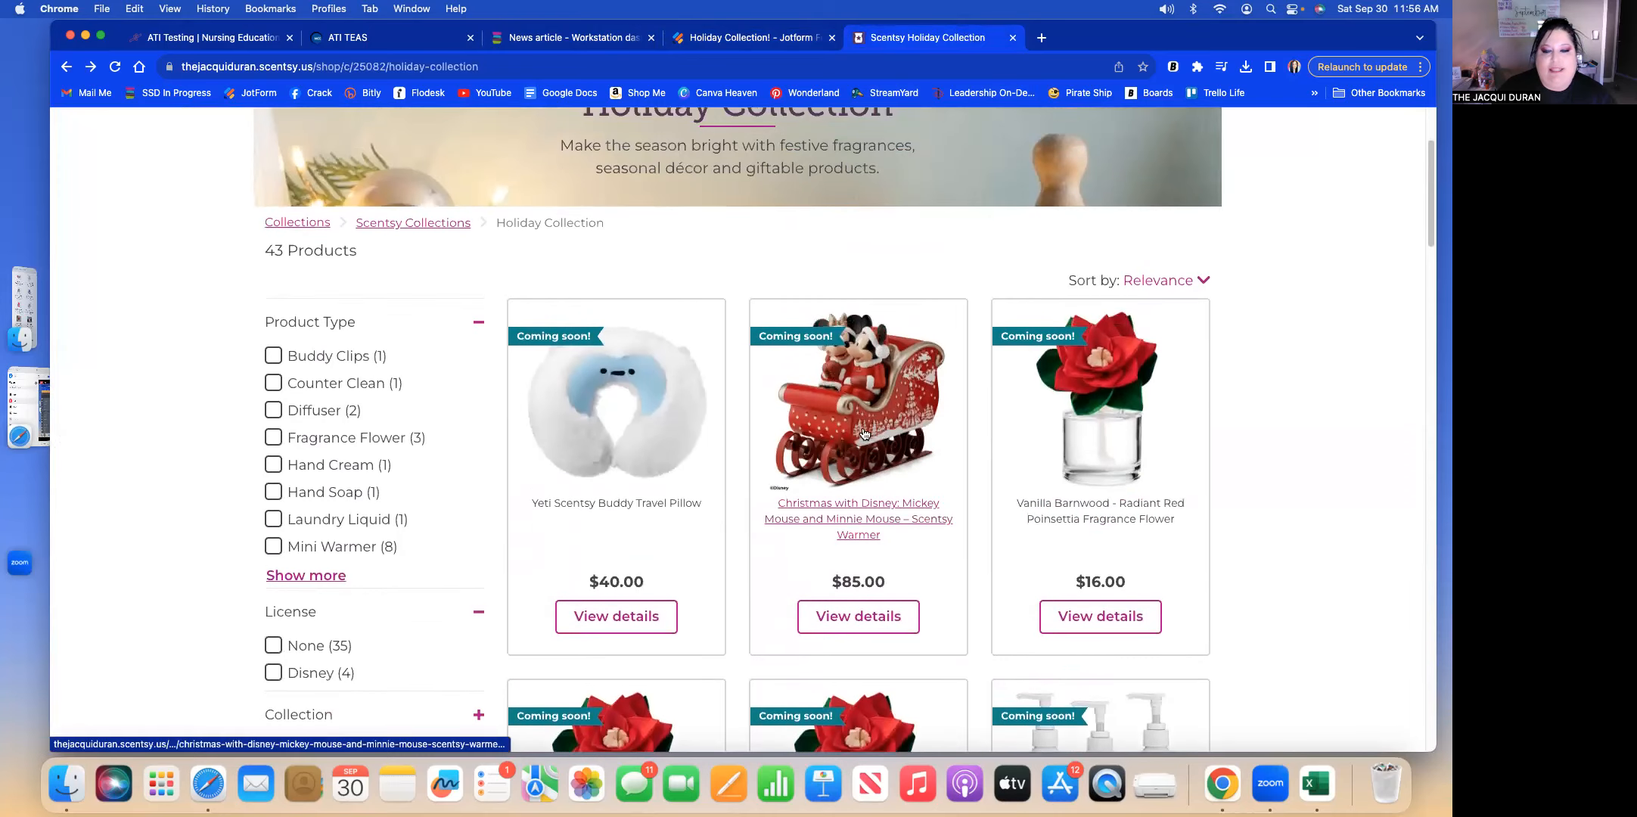
{"action": "left_click", "coordinate": [853, 504]}
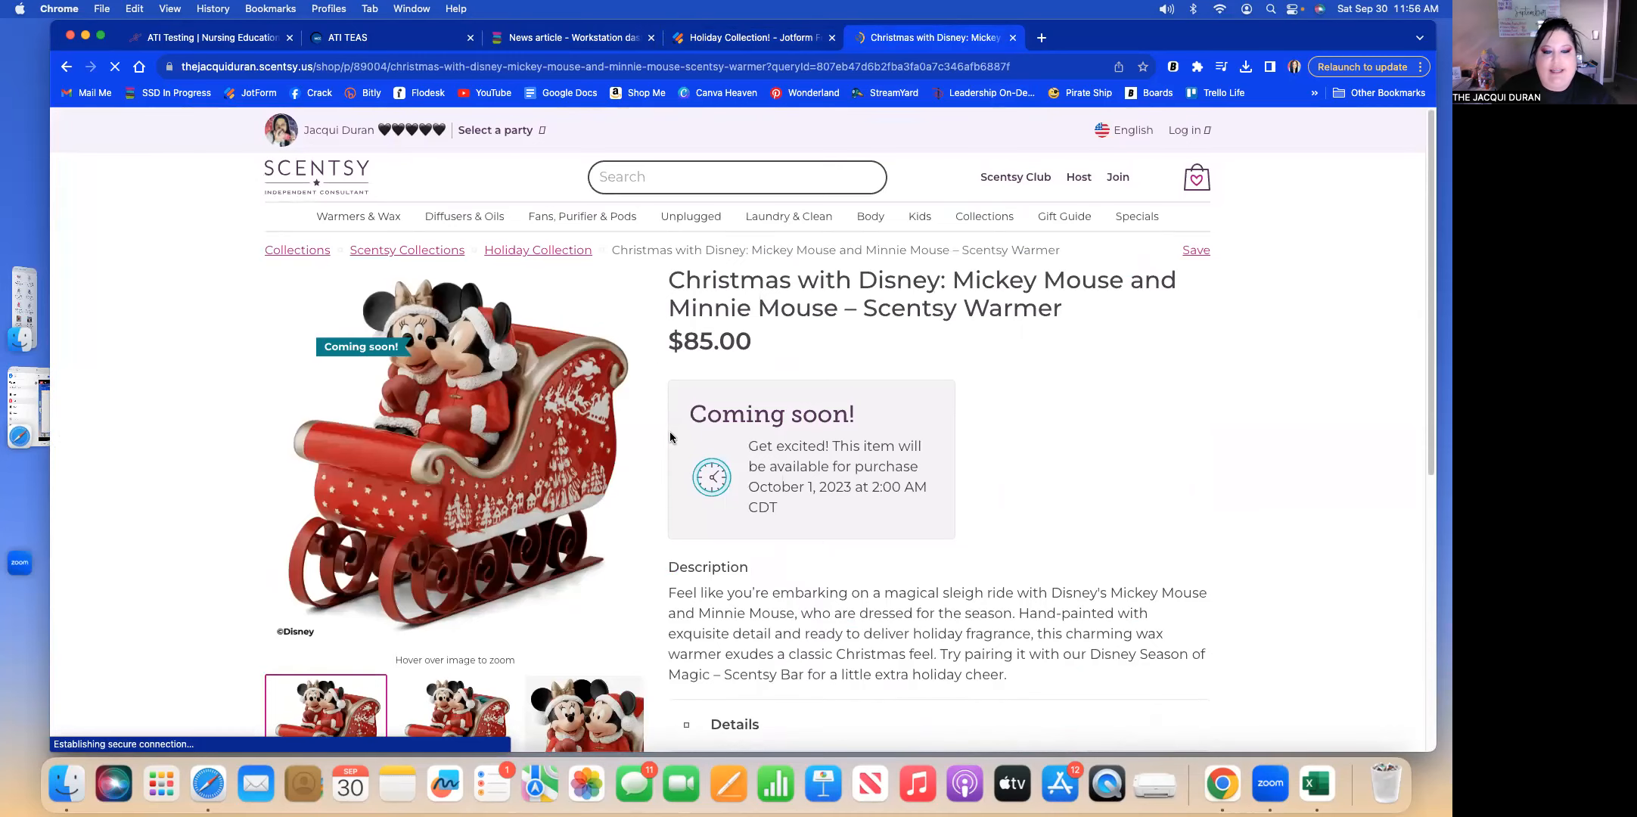
Save the sleigh warmer's first product image to Downloads under its suggested file name.
{"action": "scroll", "coordinate": [650, 368], "scroll_direction": "down", "scroll_amount": 5}
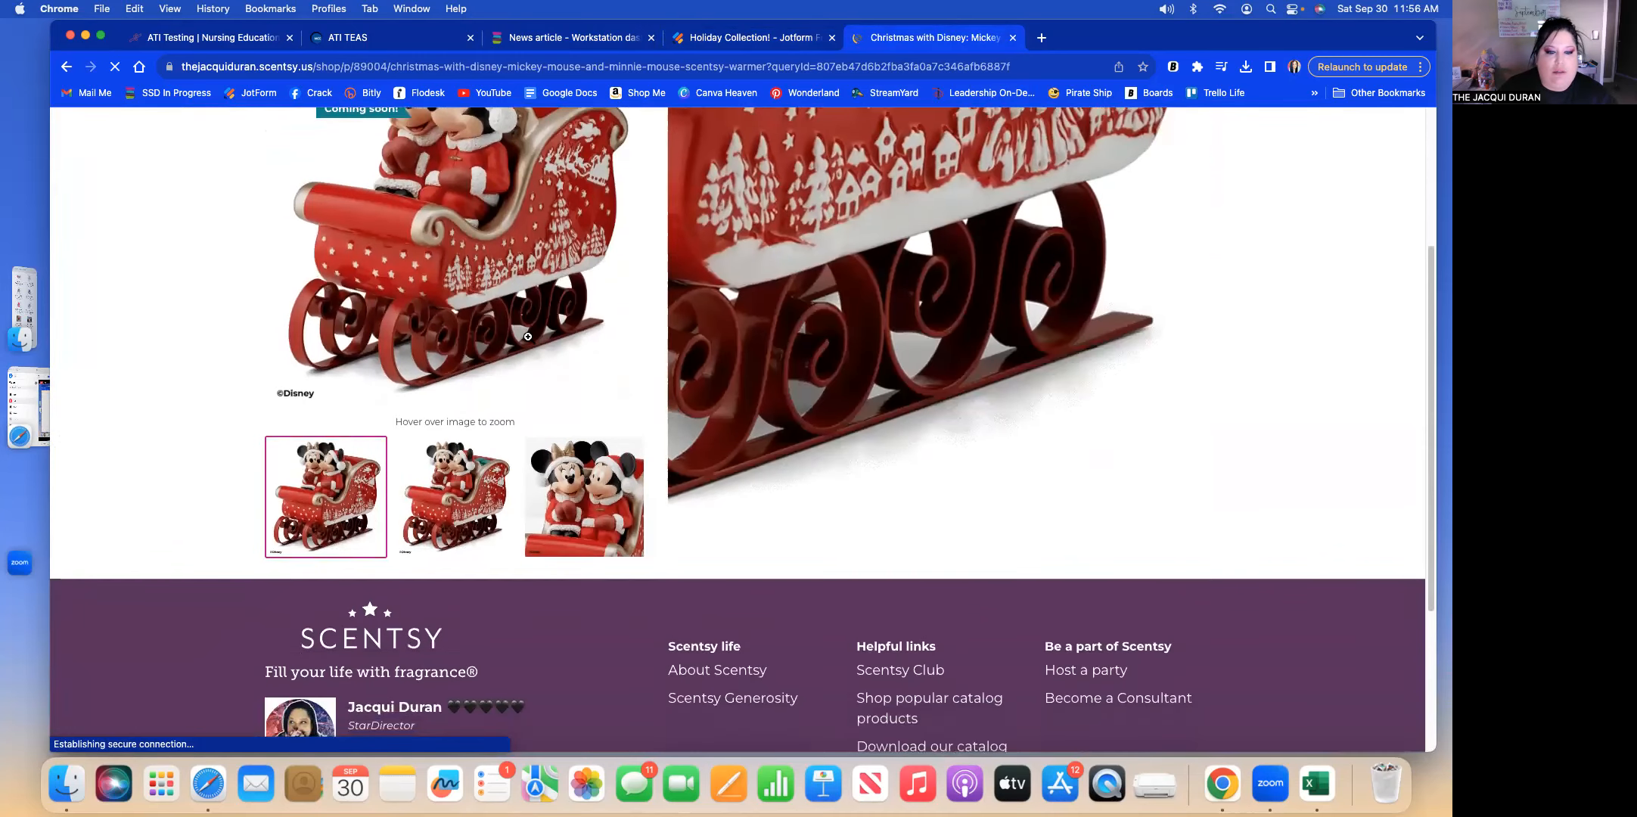
{"action": "scroll", "coordinate": [469, 289], "scroll_direction": "up", "scroll_amount": 3}
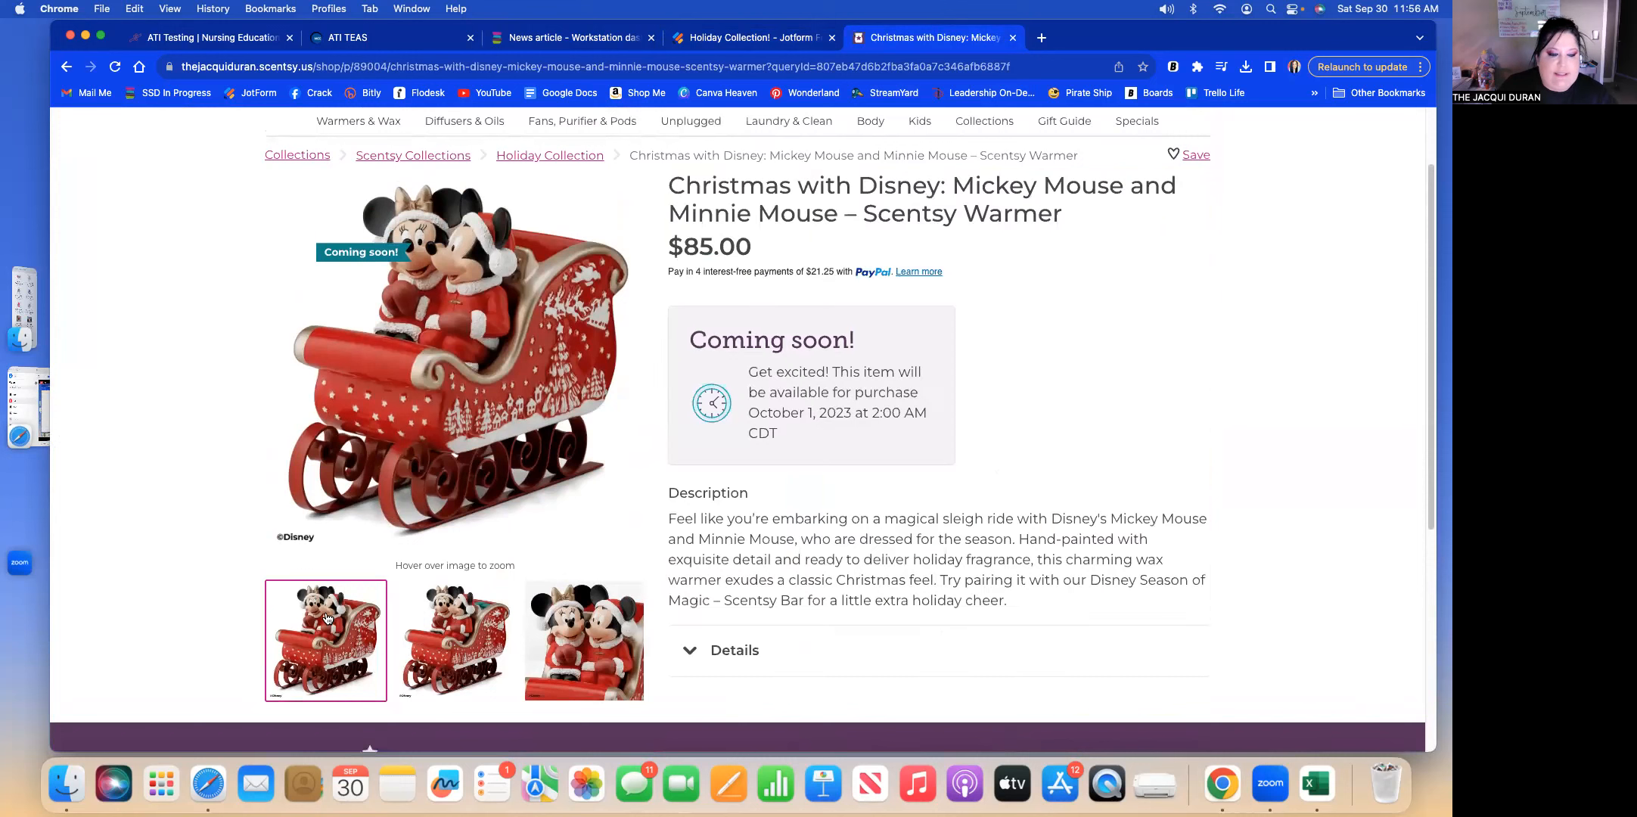
{"action": "right_click", "coordinate": [330, 614]}
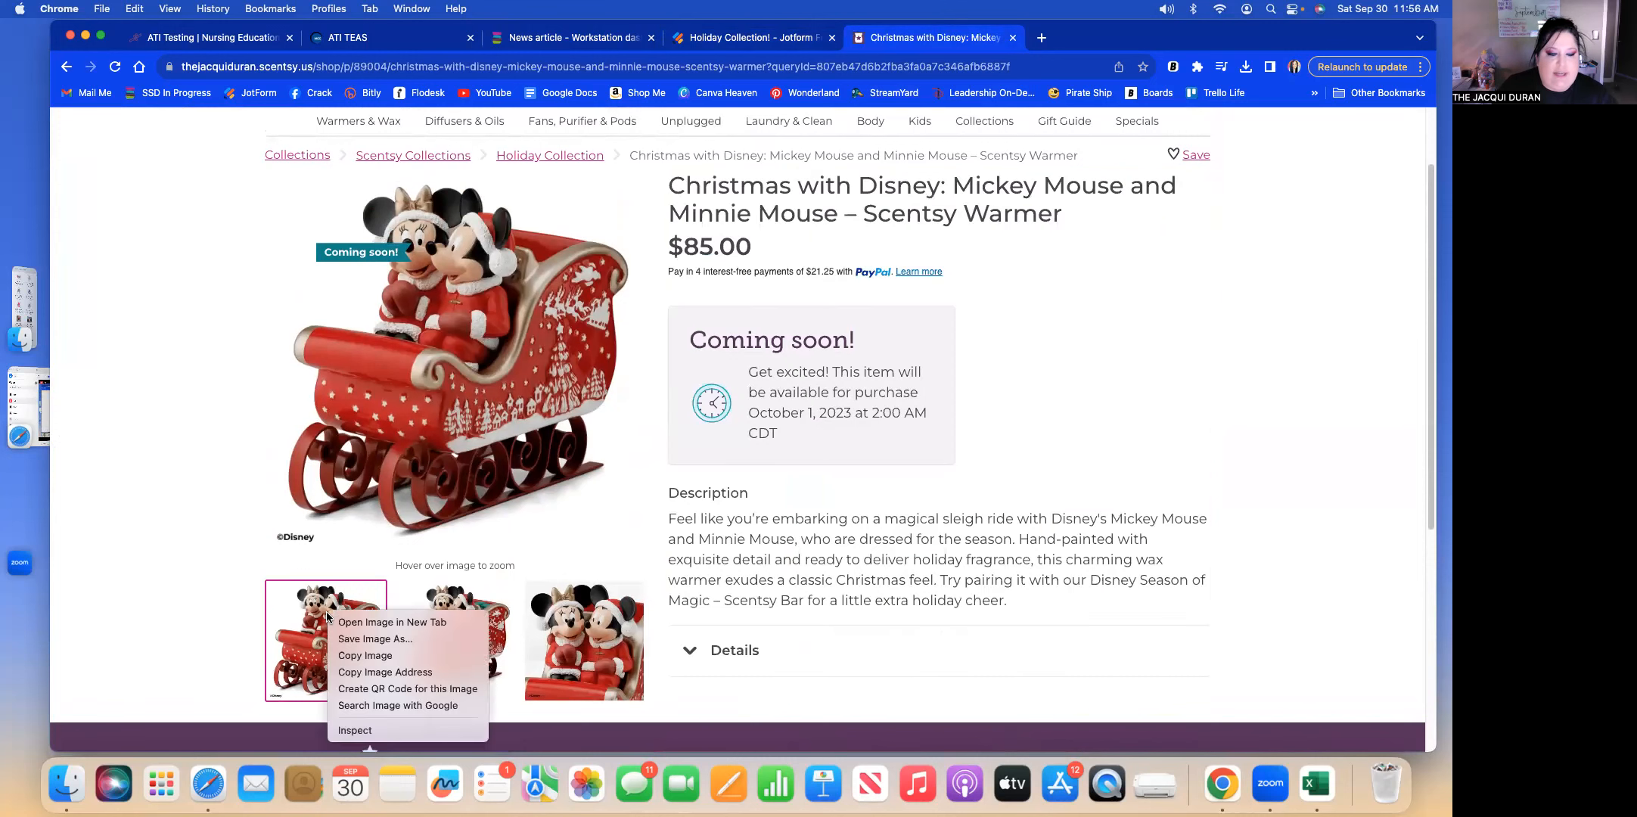
{"action": "left_click", "coordinate": [363, 639]}
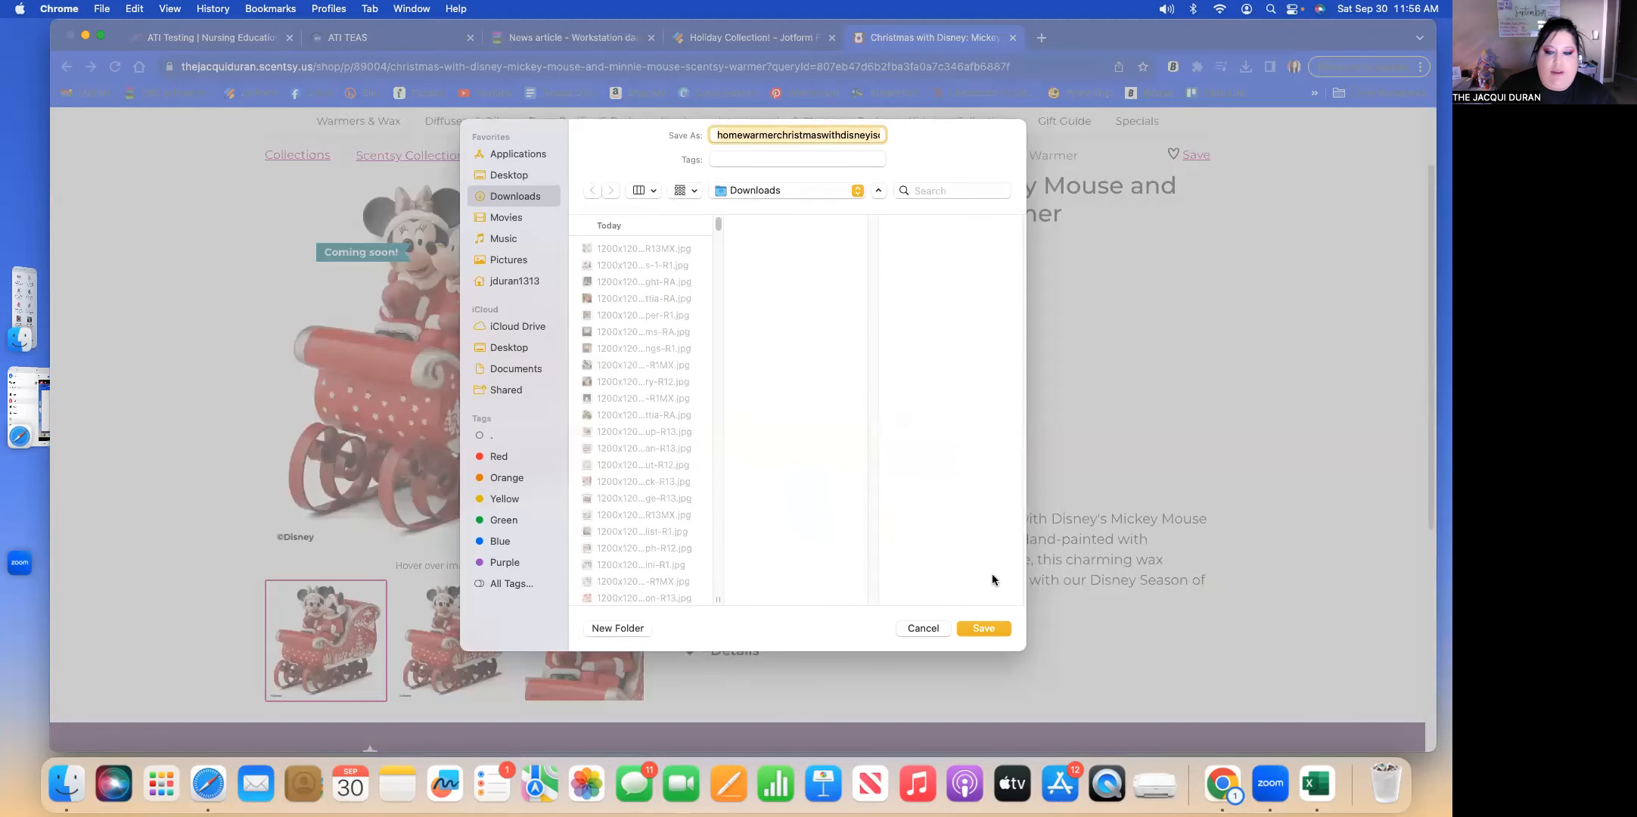
{"action": "left_click", "coordinate": [972, 628]}
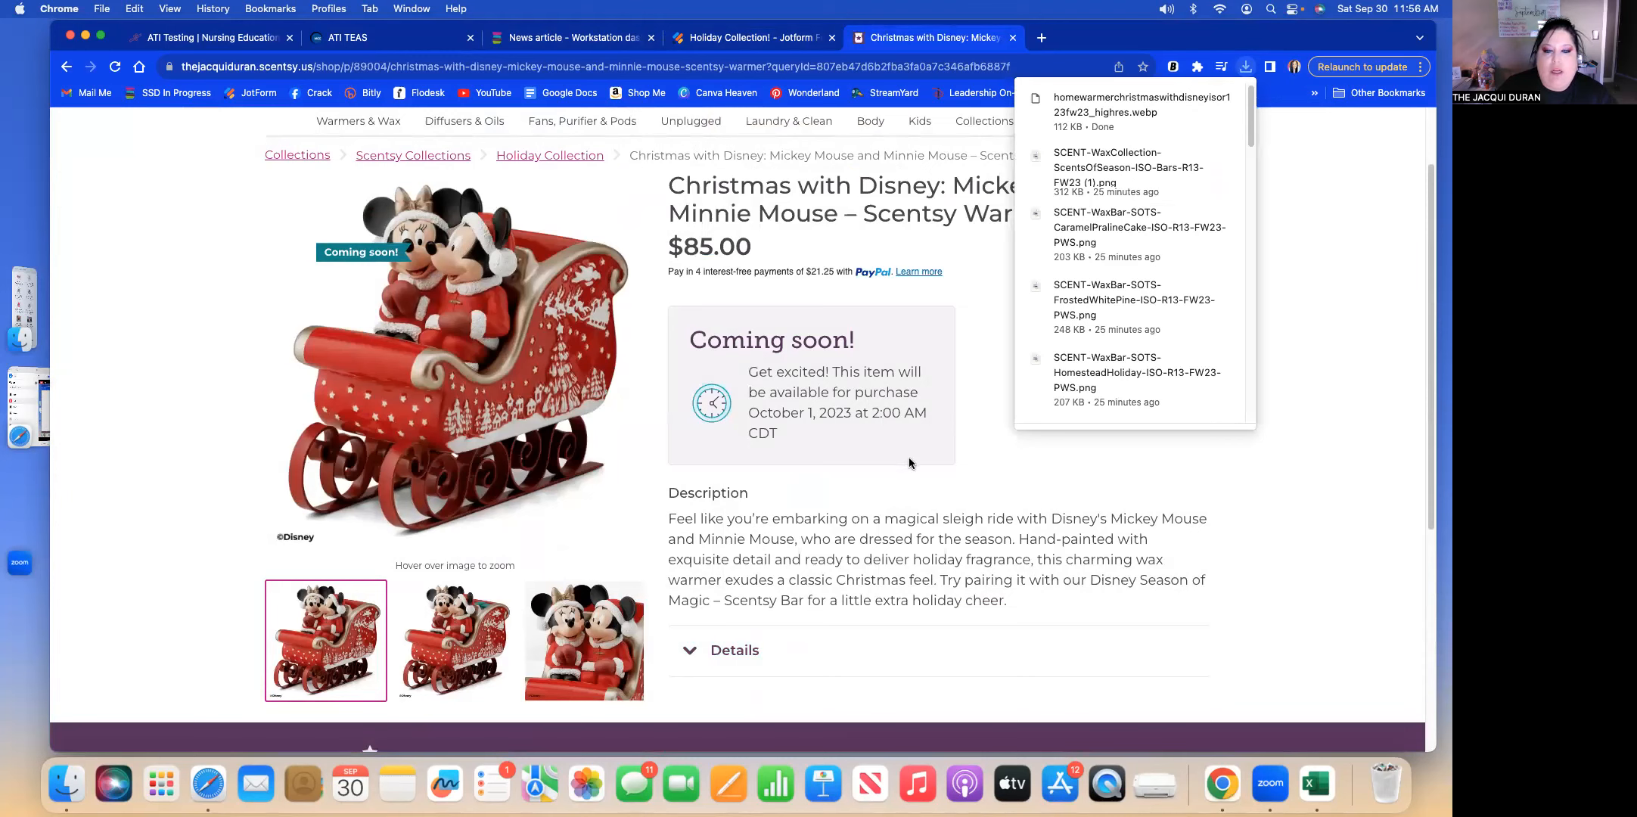
Name the new form product "Christmas with Disney: Mickey Mouse and Minnie Mouse – Scentsy Warmer" by copying the title from its shop page.
{"action": "left_click_drag", "start_coordinate": [668, 186], "coordinate": [1076, 214]}
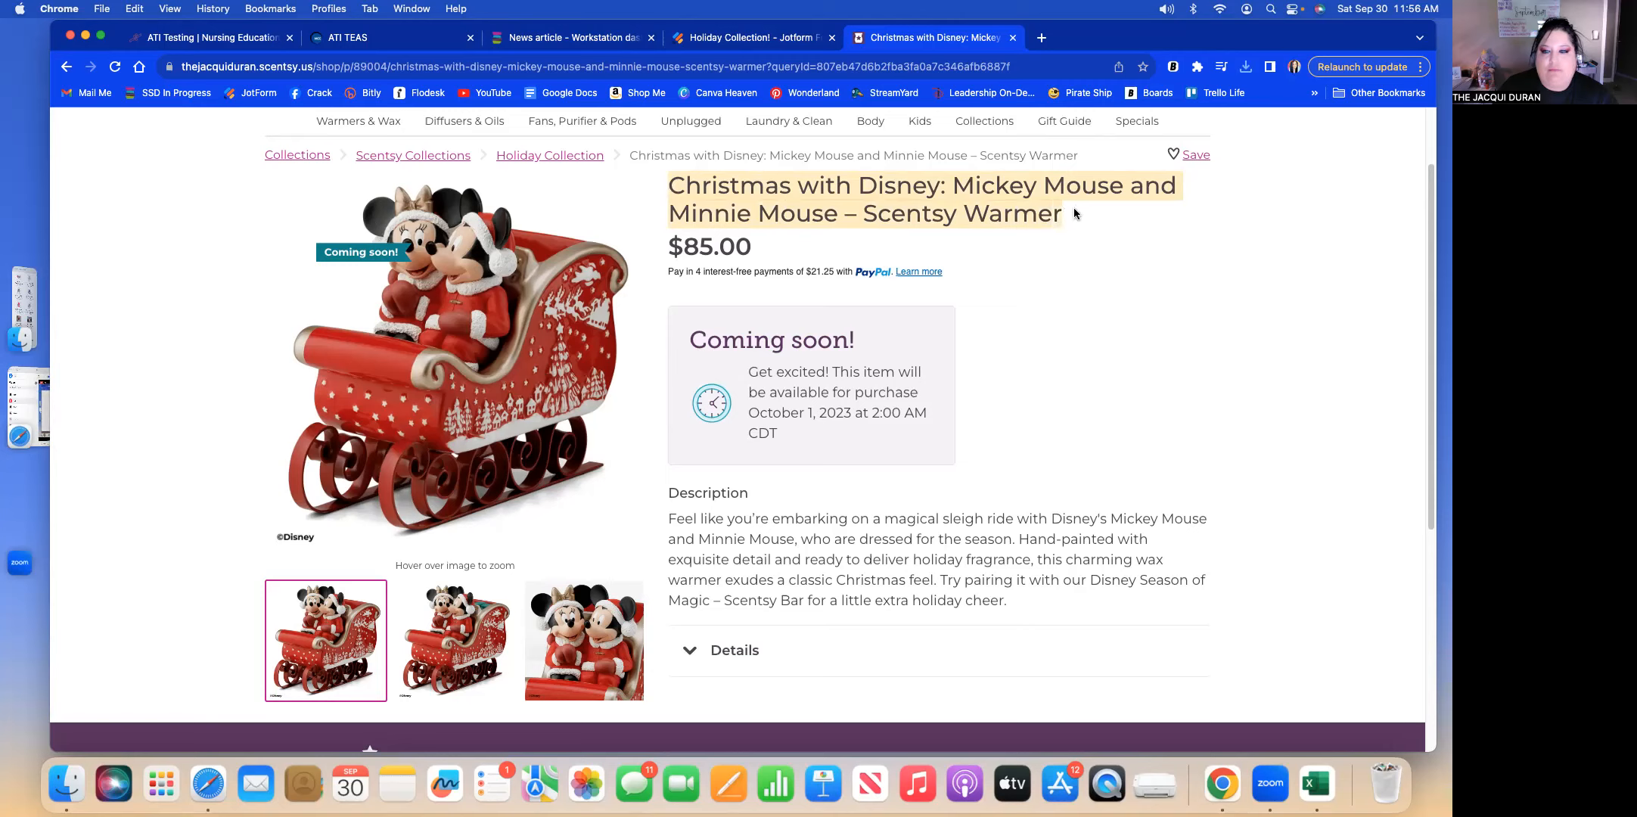
{"action": "right_click", "coordinate": [892, 218]}
{"action": "left_click", "coordinate": [913, 246]}
{"action": "left_click", "coordinate": [761, 44]}
{"action": "left_click", "coordinate": [1173, 265]}
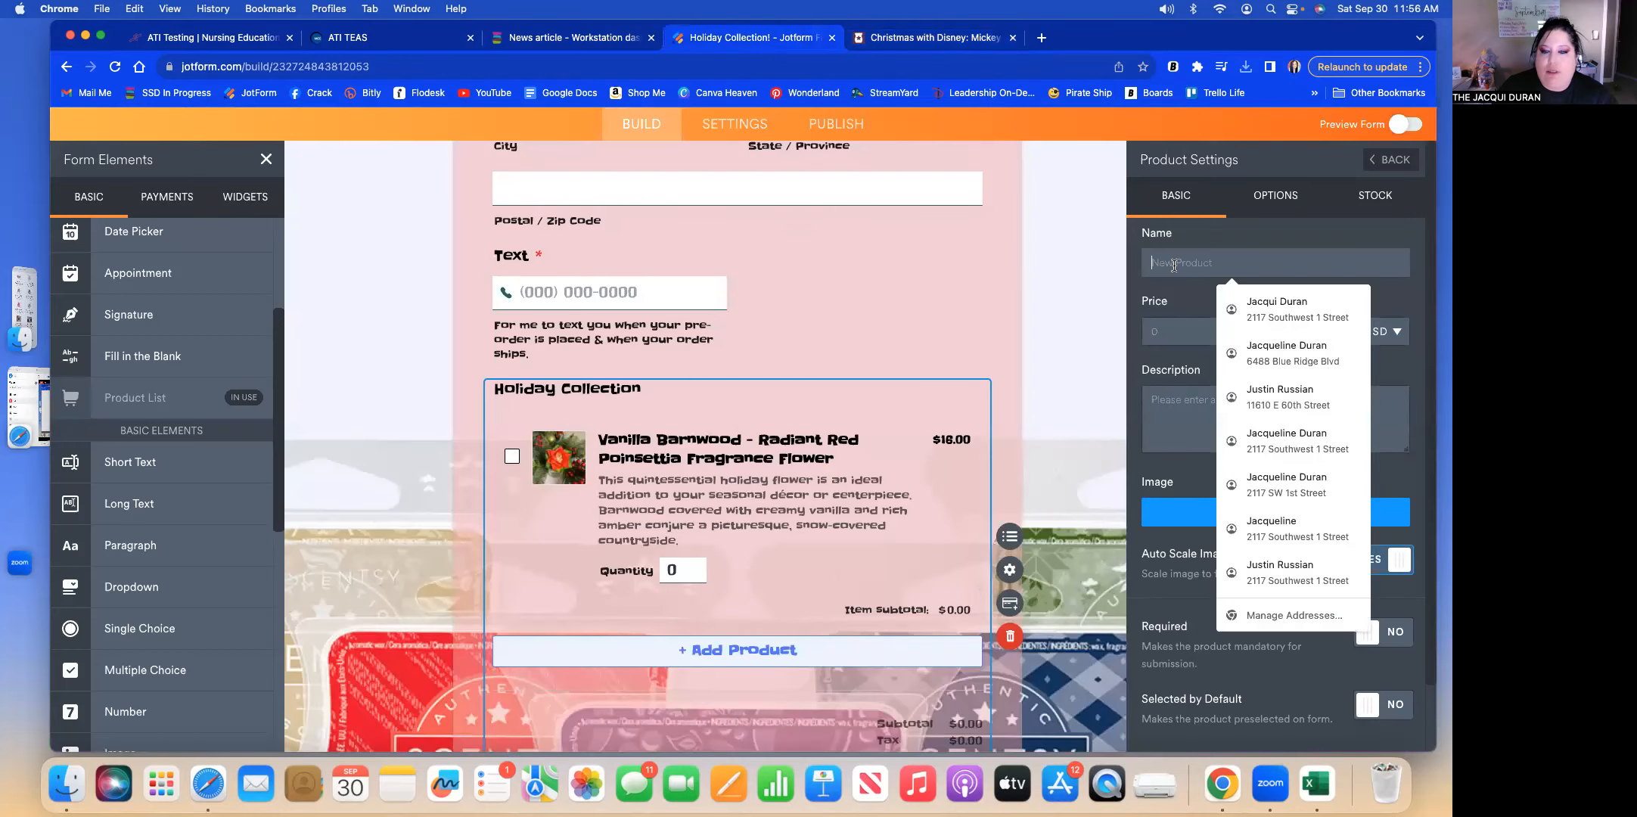
{"action": "right_click", "coordinate": [1174, 264]}
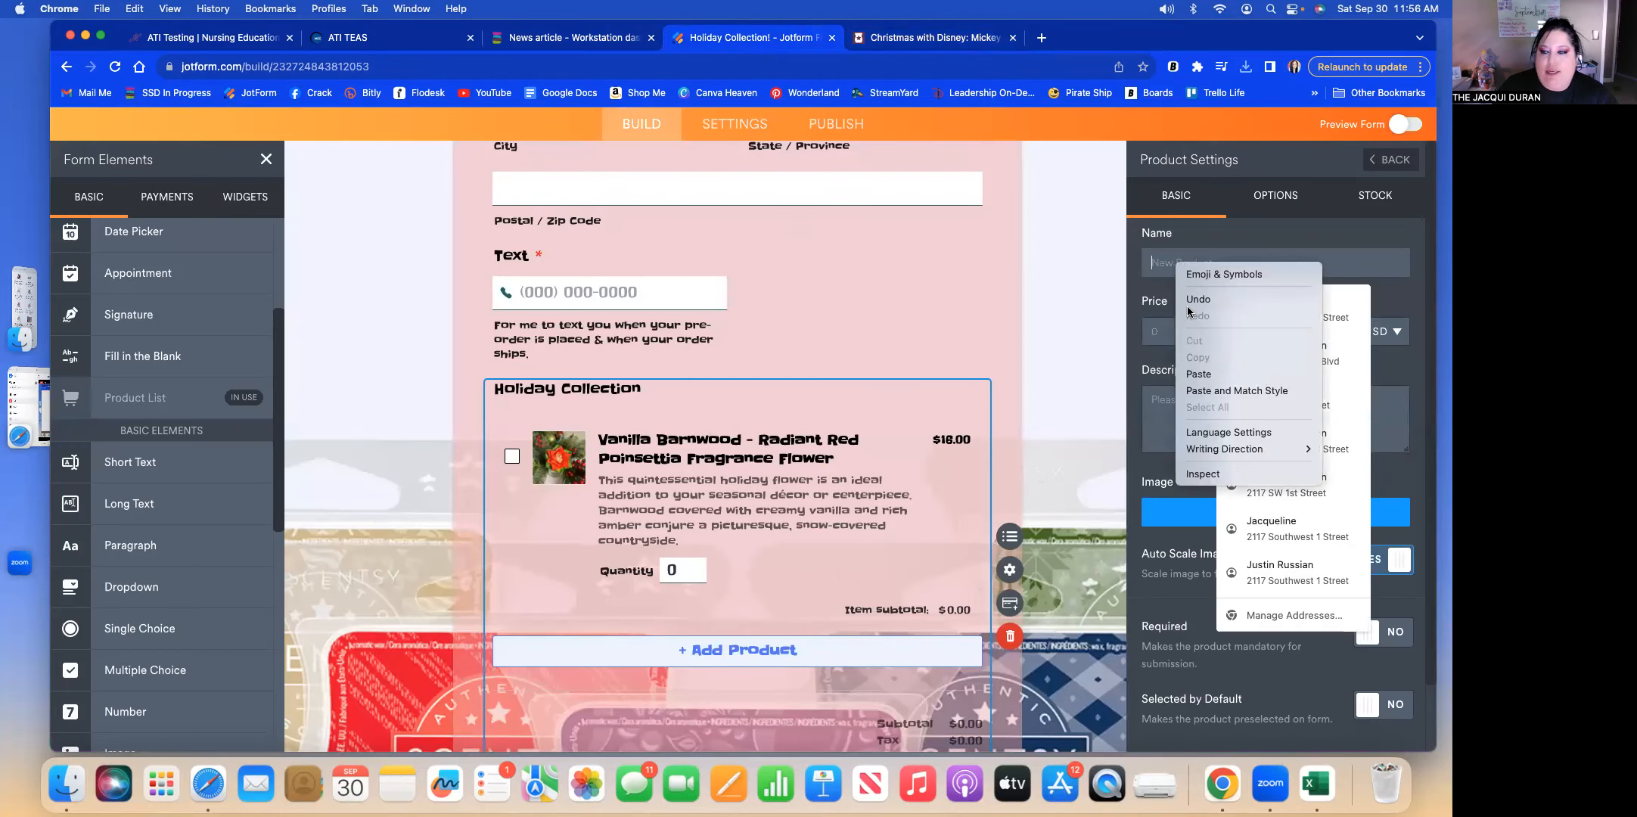
{"action": "left_click", "coordinate": [1213, 374]}
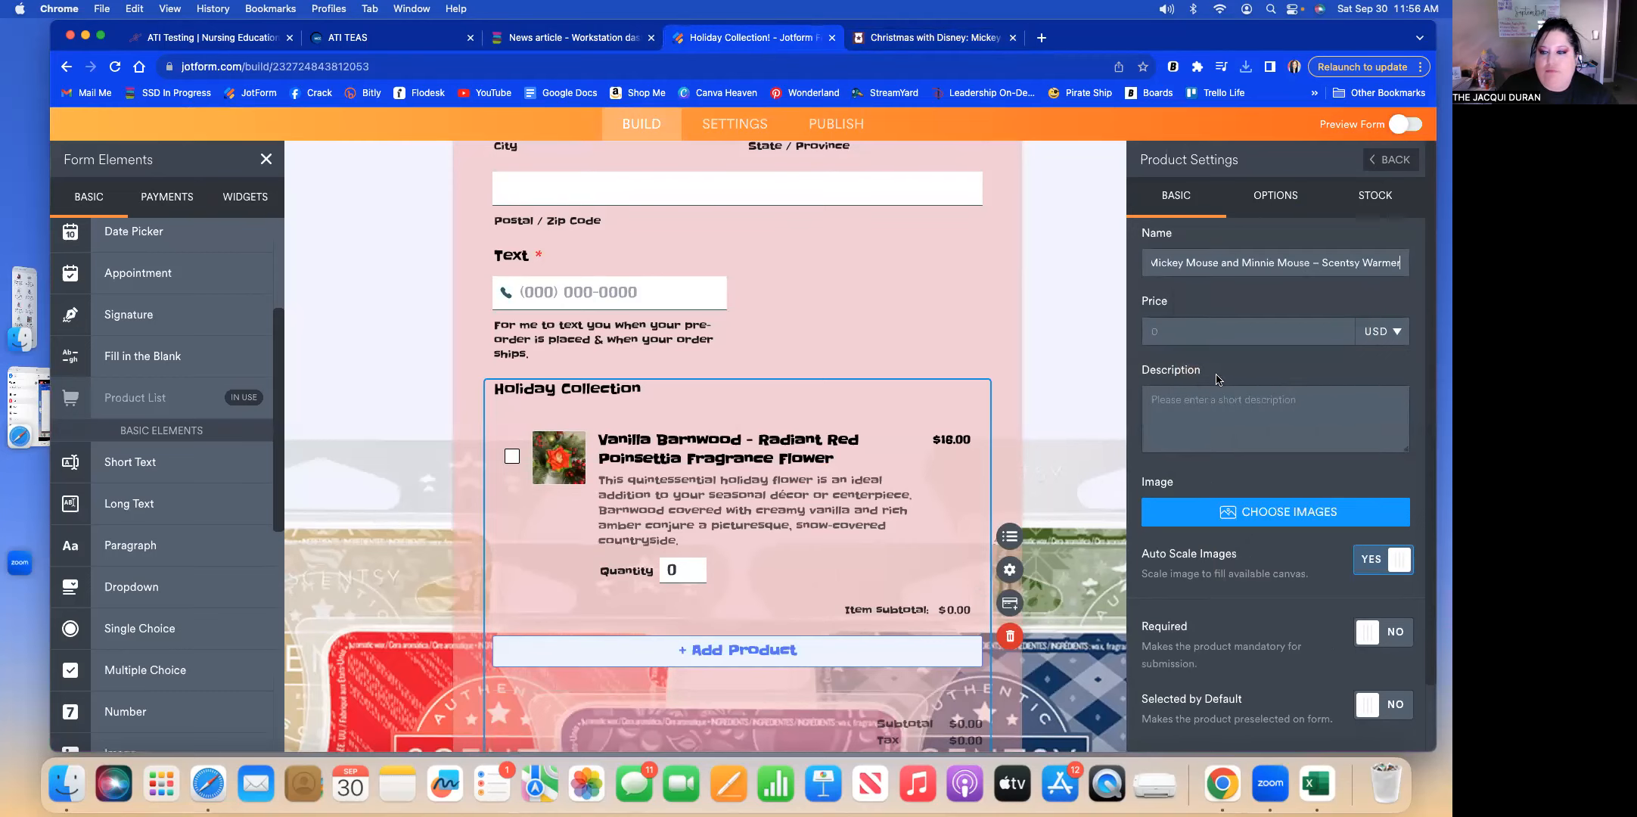
Set the Mickey and Minnie Mouse warmer's price to 85.00 USD.
{"action": "left_click", "coordinate": [1184, 329]}
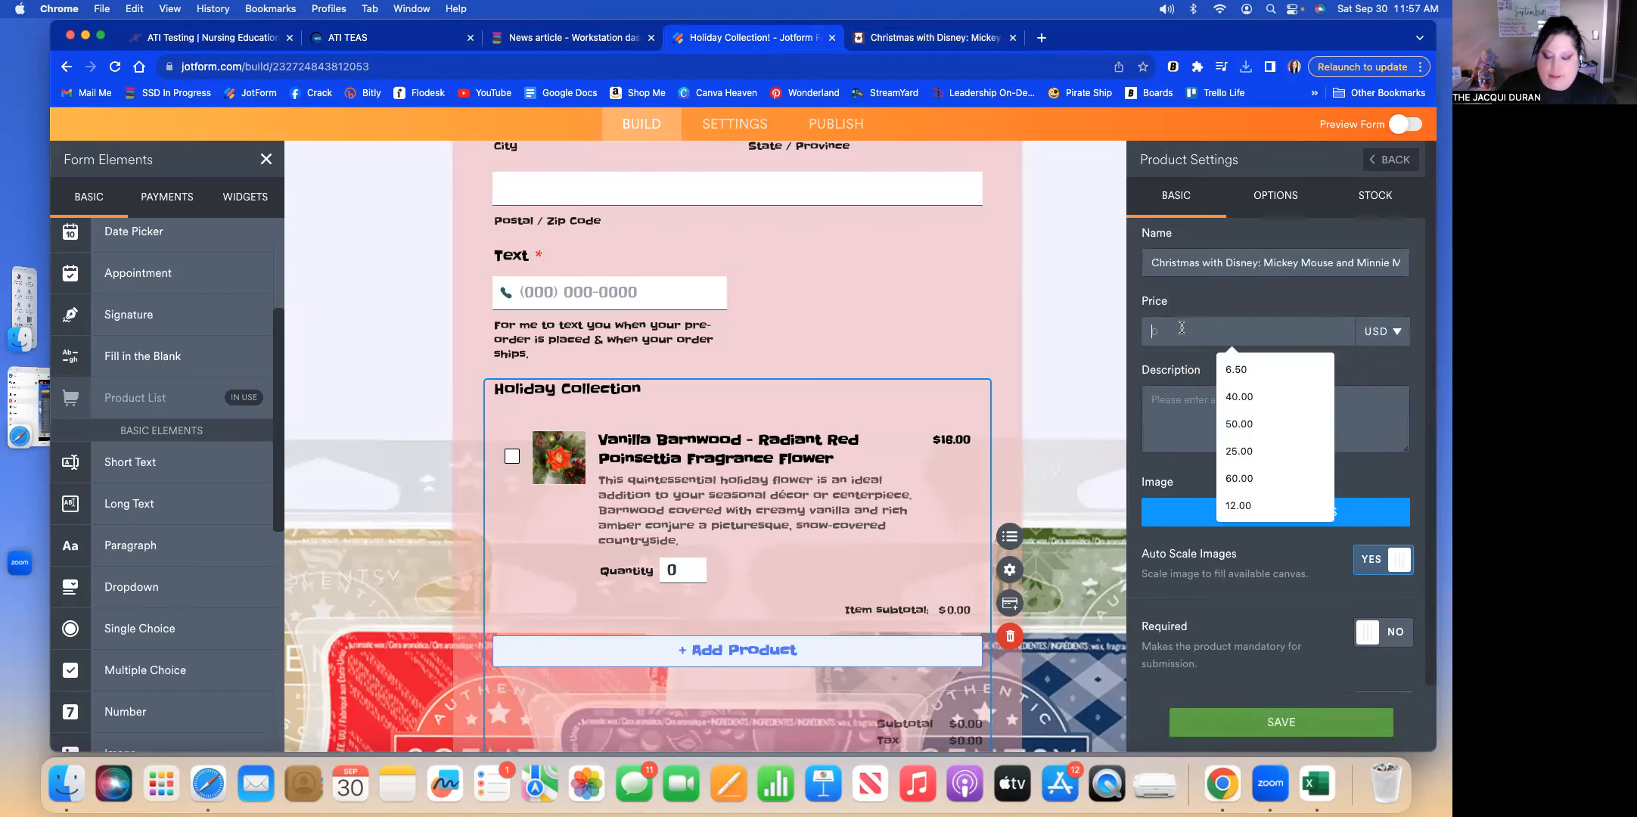
{"action": "type", "text": "8"}
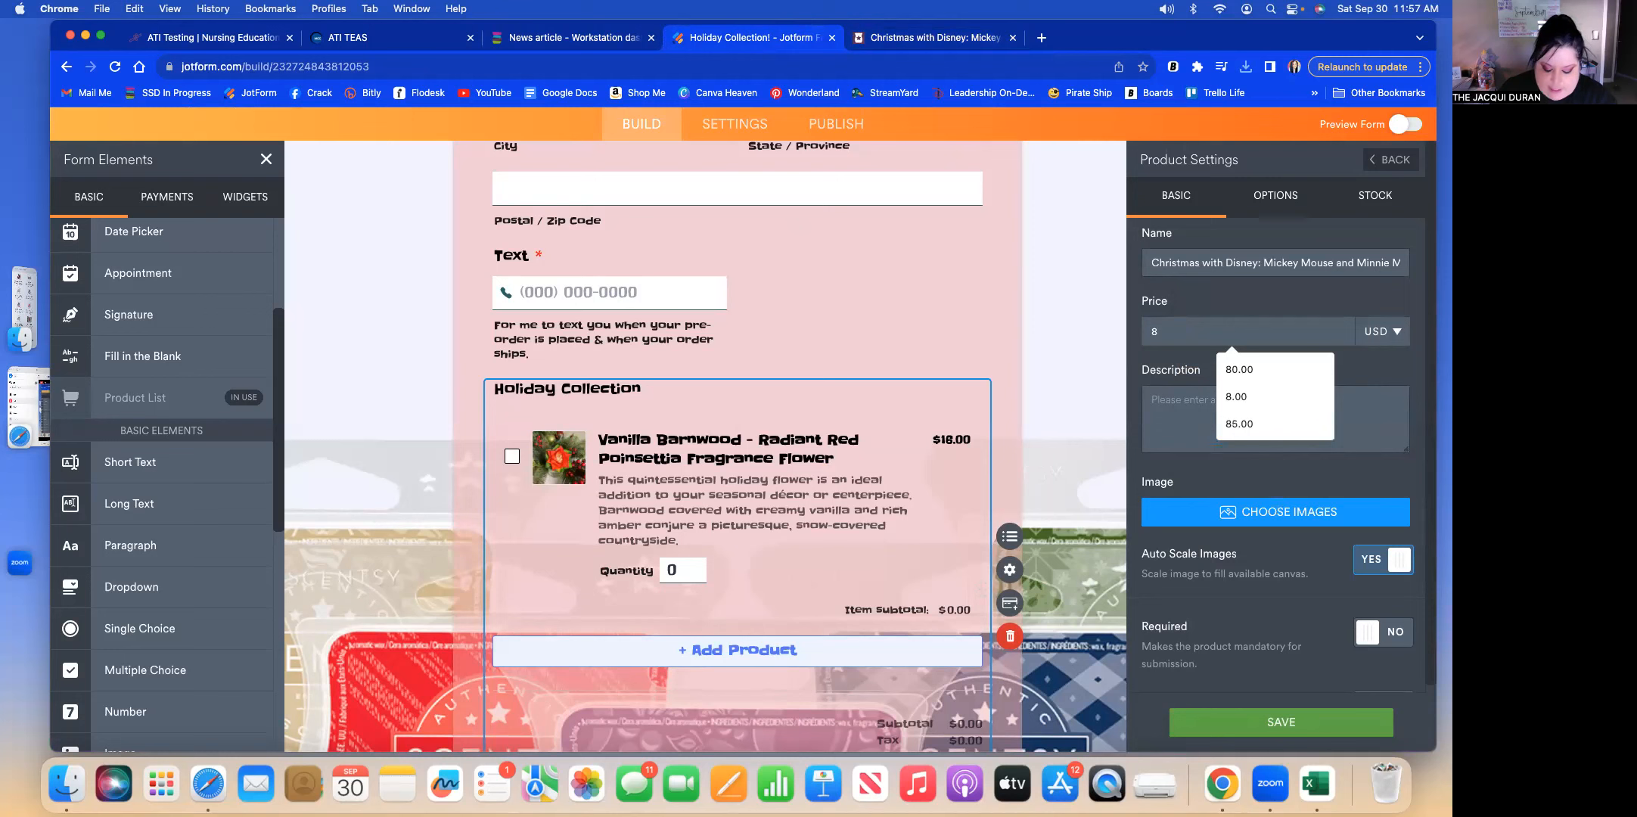
{"action": "type", "text": "5.00"}
Fill in the Mickey and Minnie Mouse warmer's description by copying the full description paragraph from its shop page.
{"action": "left_click", "coordinate": [1190, 405]}
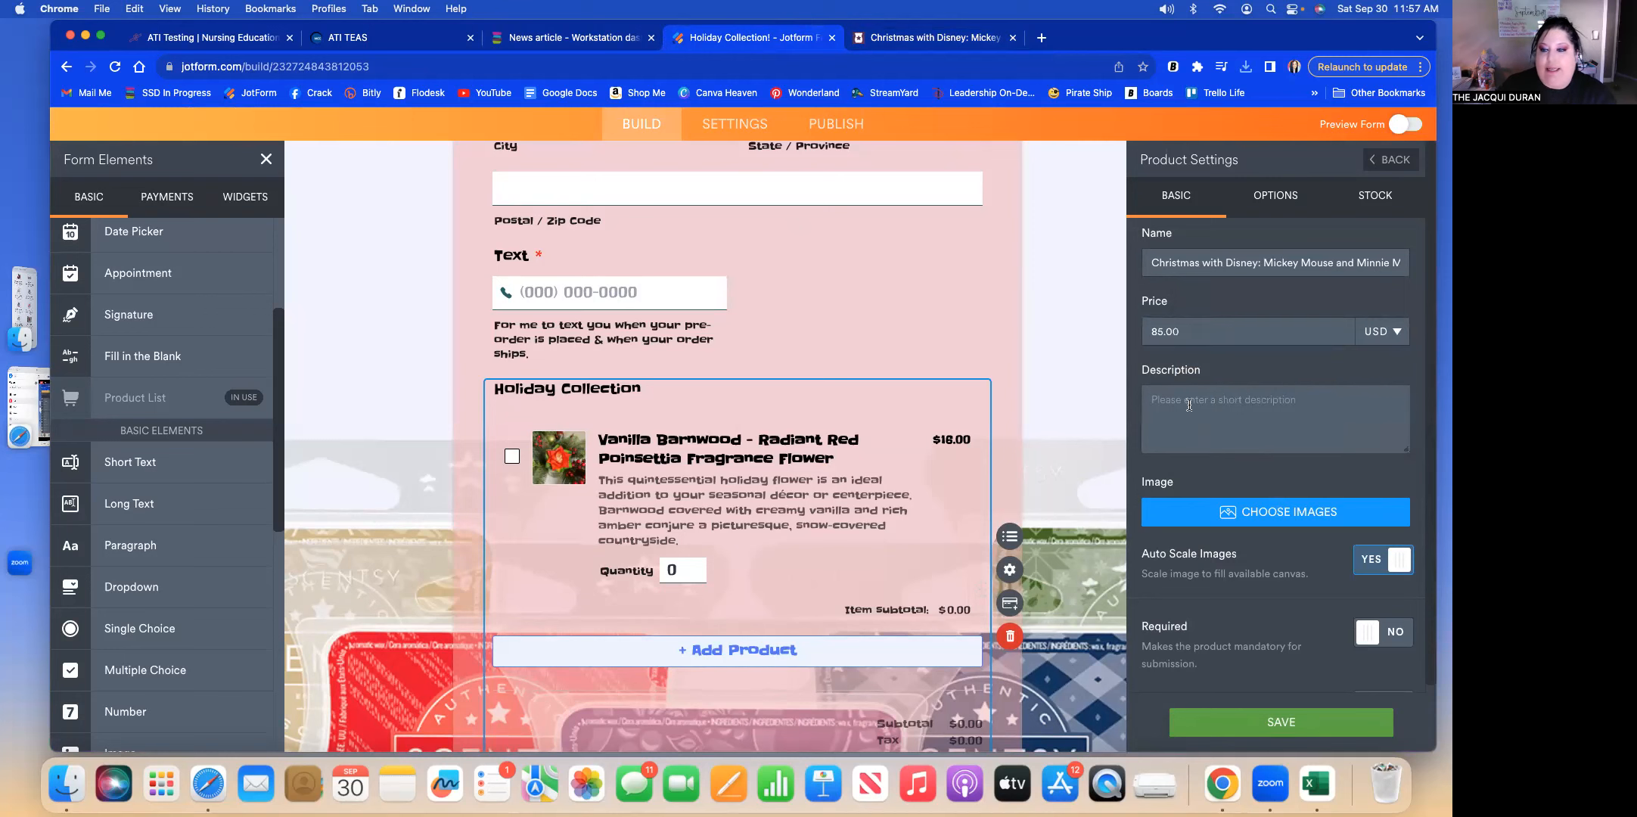
{"action": "left_click", "coordinate": [938, 39]}
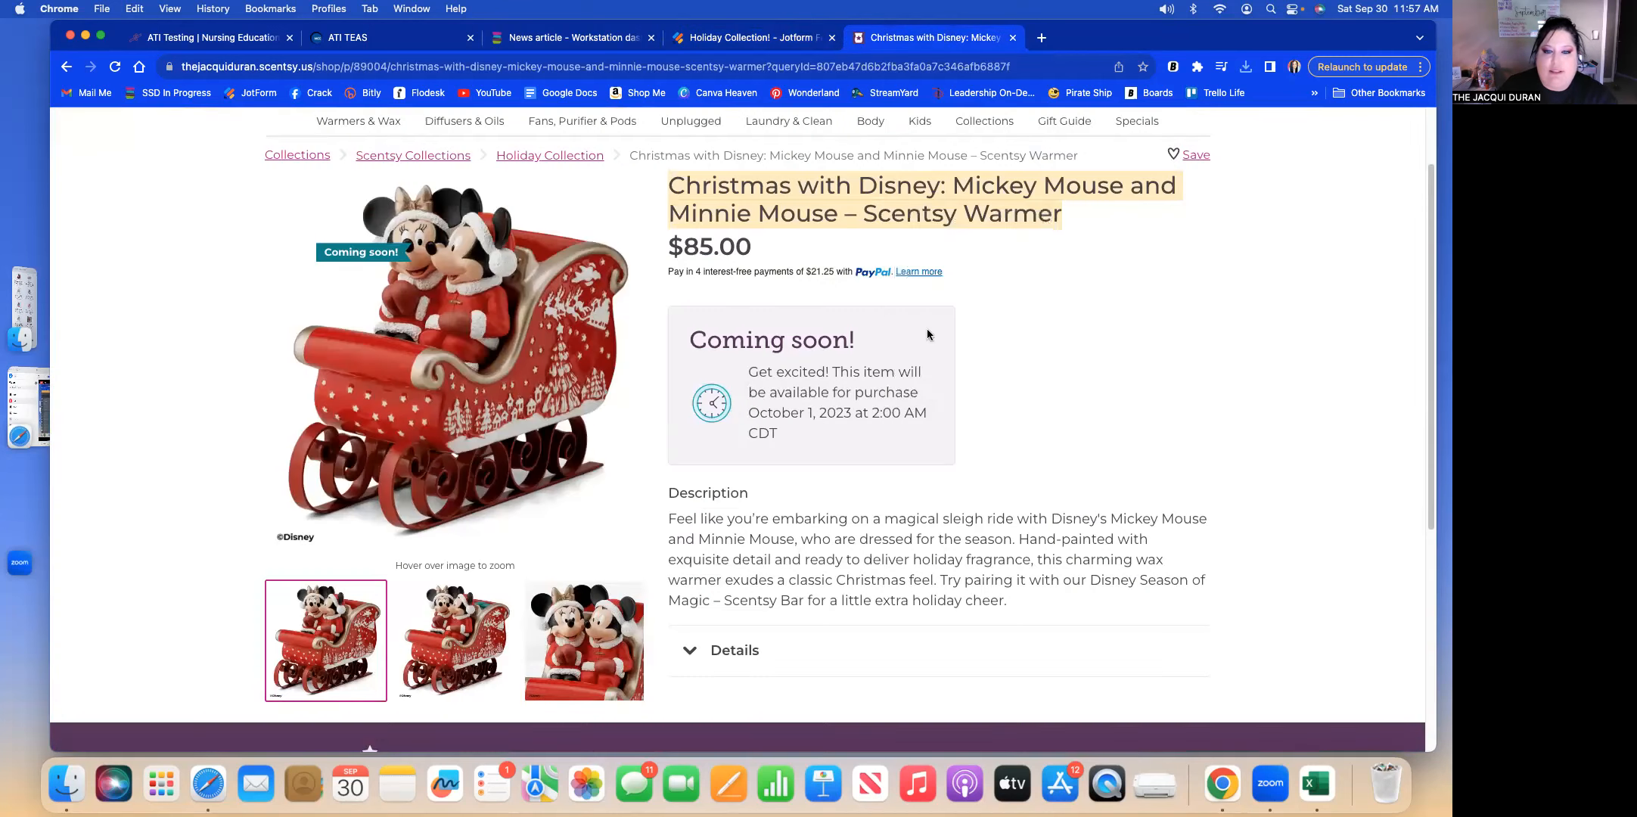
{"action": "scroll", "coordinate": [1051, 431], "scroll_direction": "down", "scroll_amount": 3}
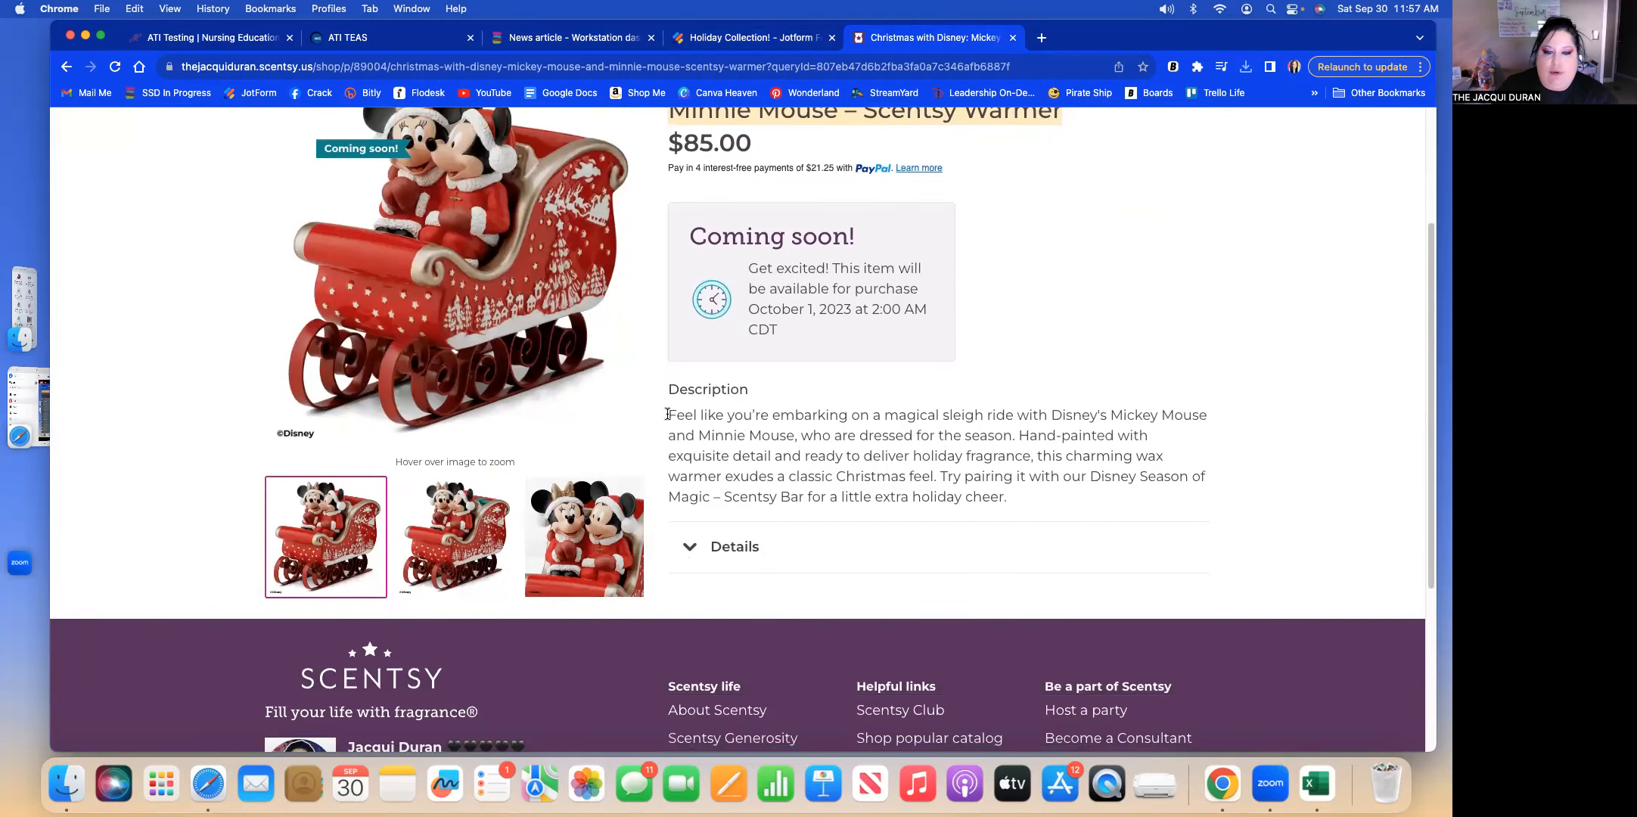
{"action": "left_click_drag", "start_coordinate": [671, 414], "coordinate": [1014, 513]}
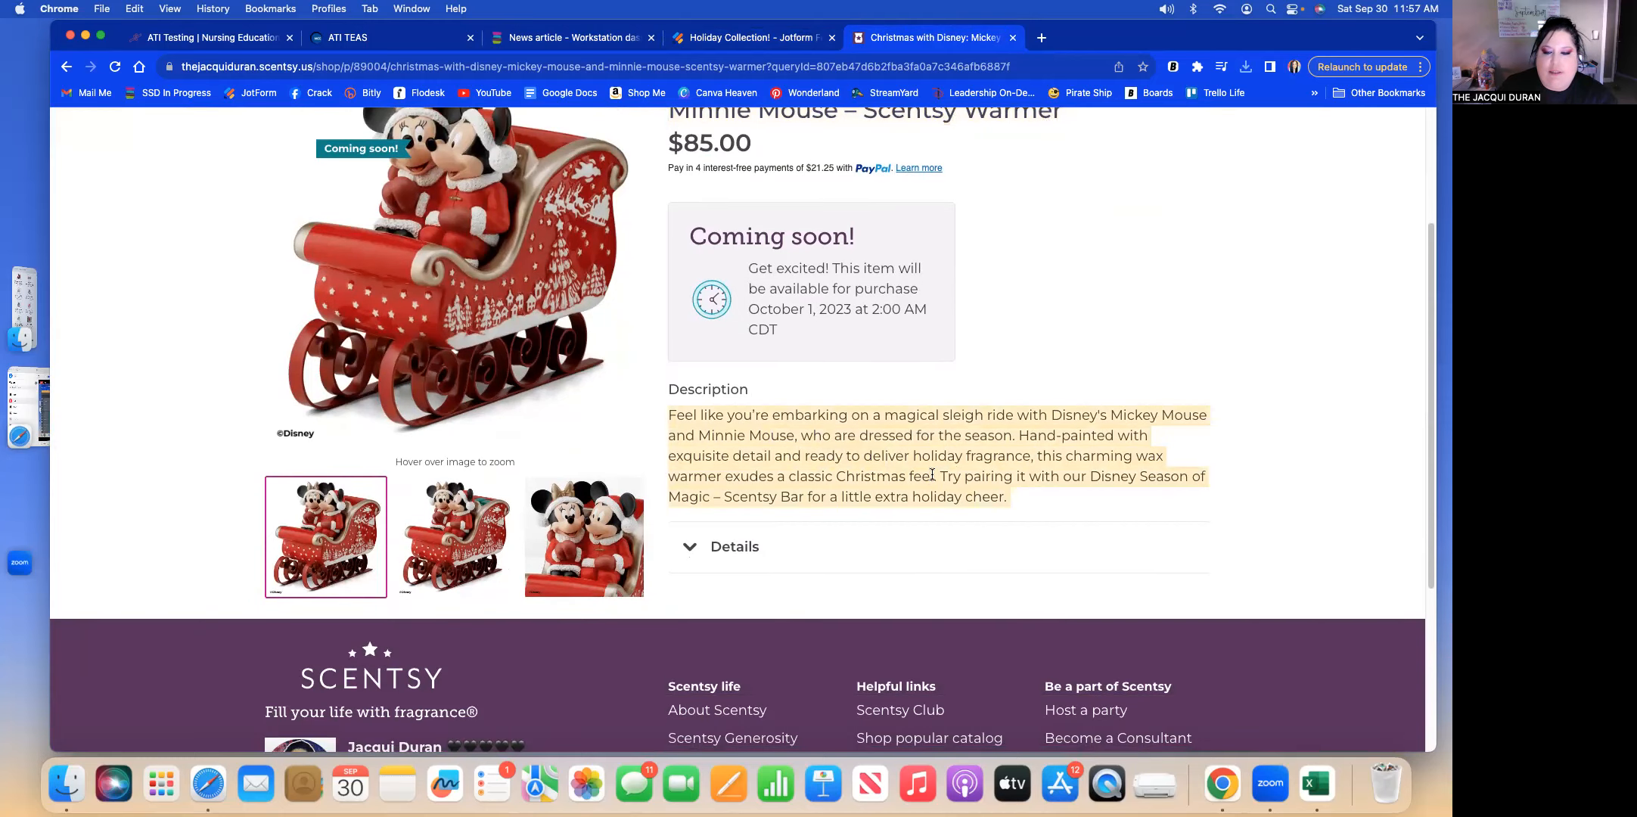
{"action": "right_click", "coordinate": [932, 475]}
{"action": "left_click", "coordinate": [980, 508]}
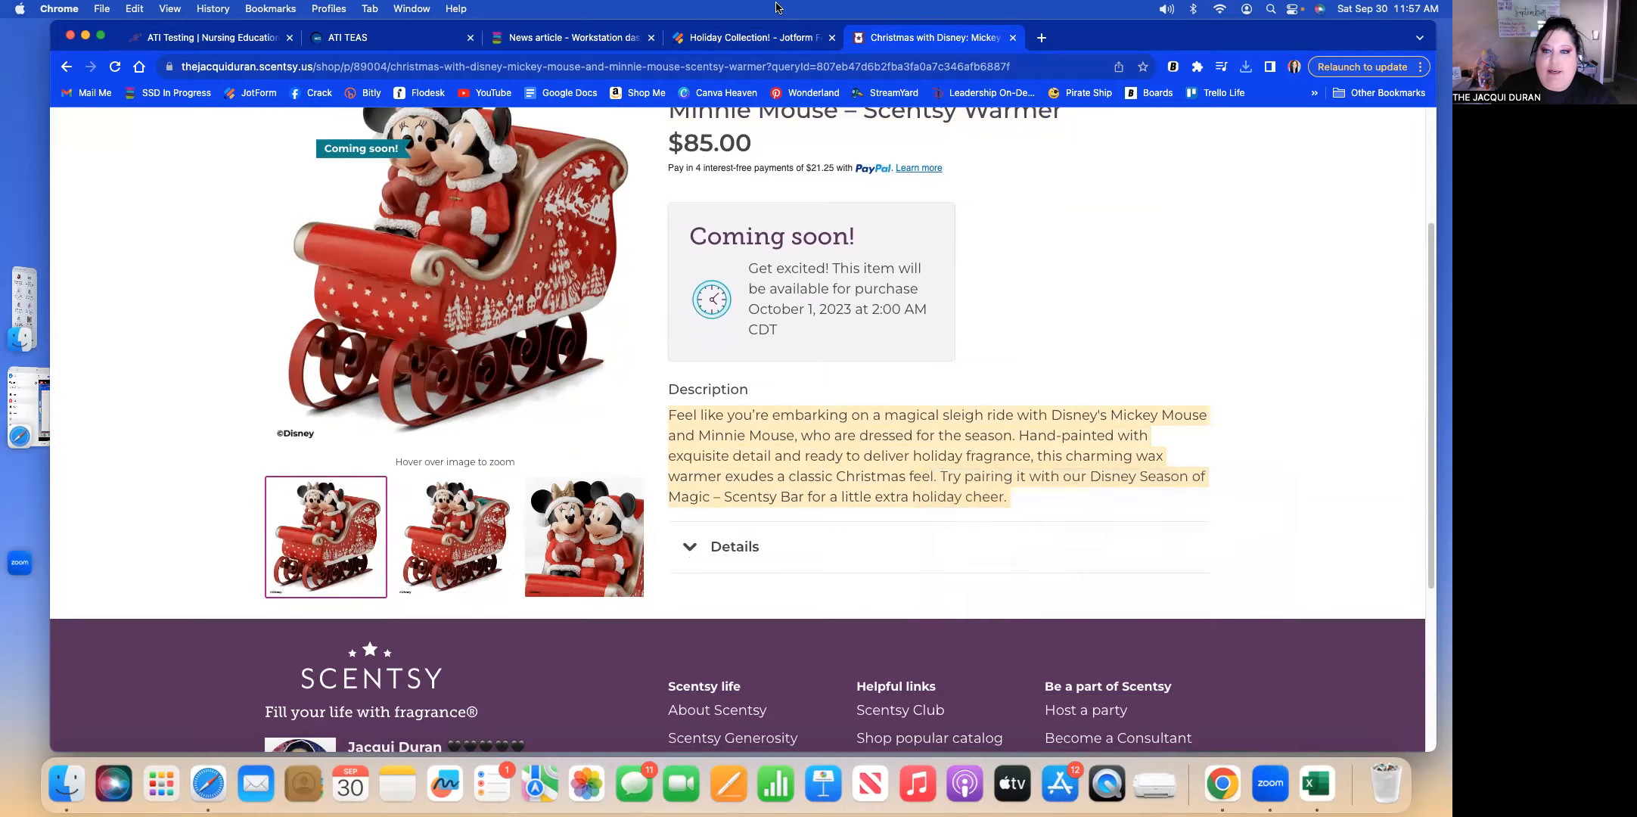
{"action": "left_click", "coordinate": [760, 34]}
{"action": "left_click", "coordinate": [1180, 397]}
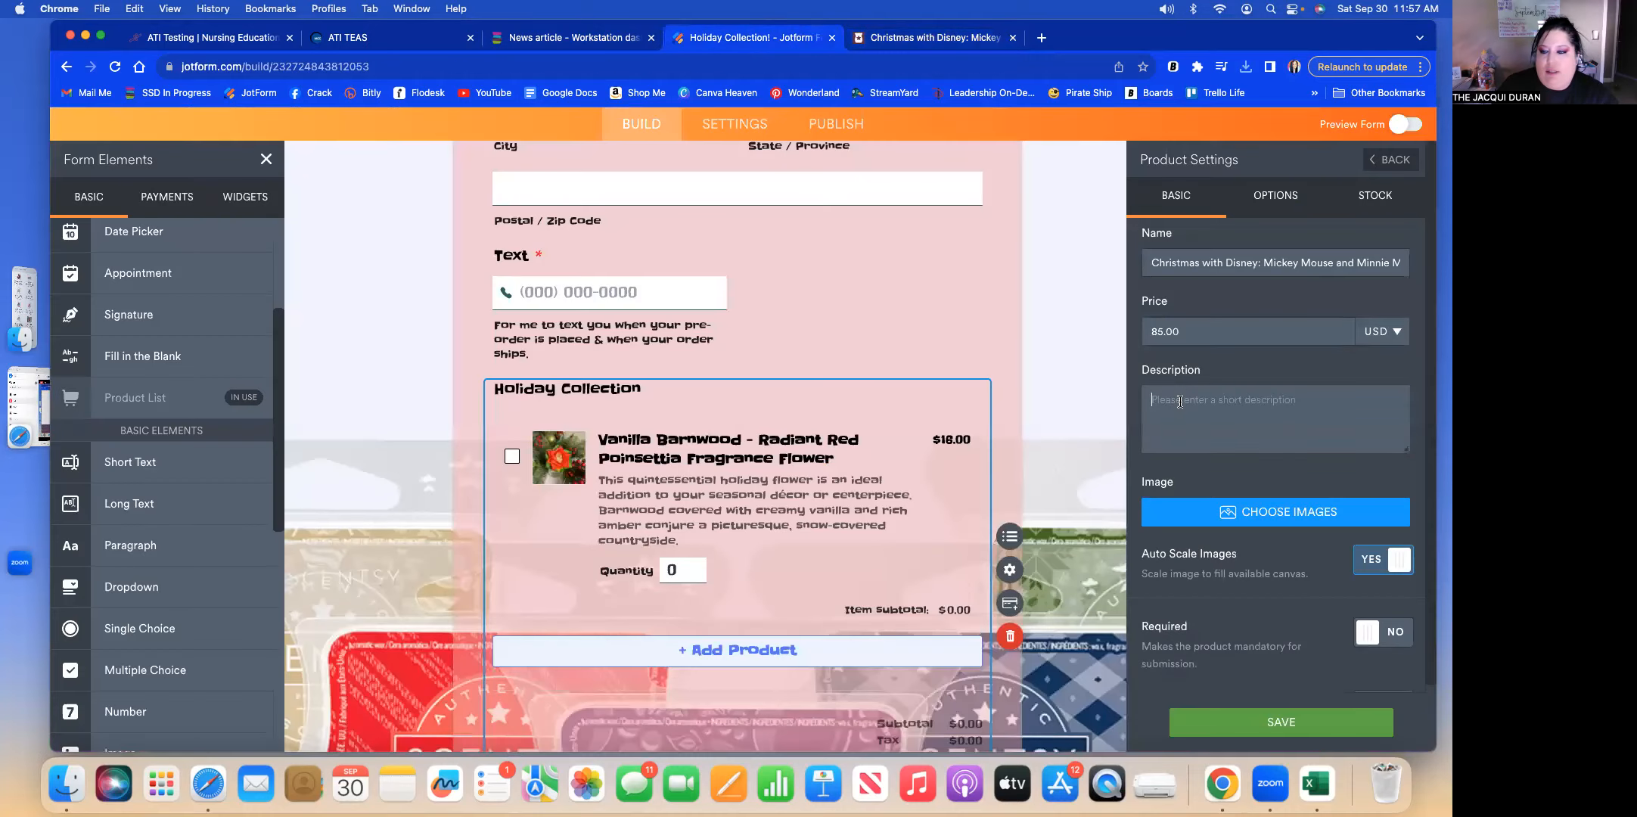
{"action": "right_click", "coordinate": [1184, 401]}
{"action": "left_click", "coordinate": [1255, 512]}
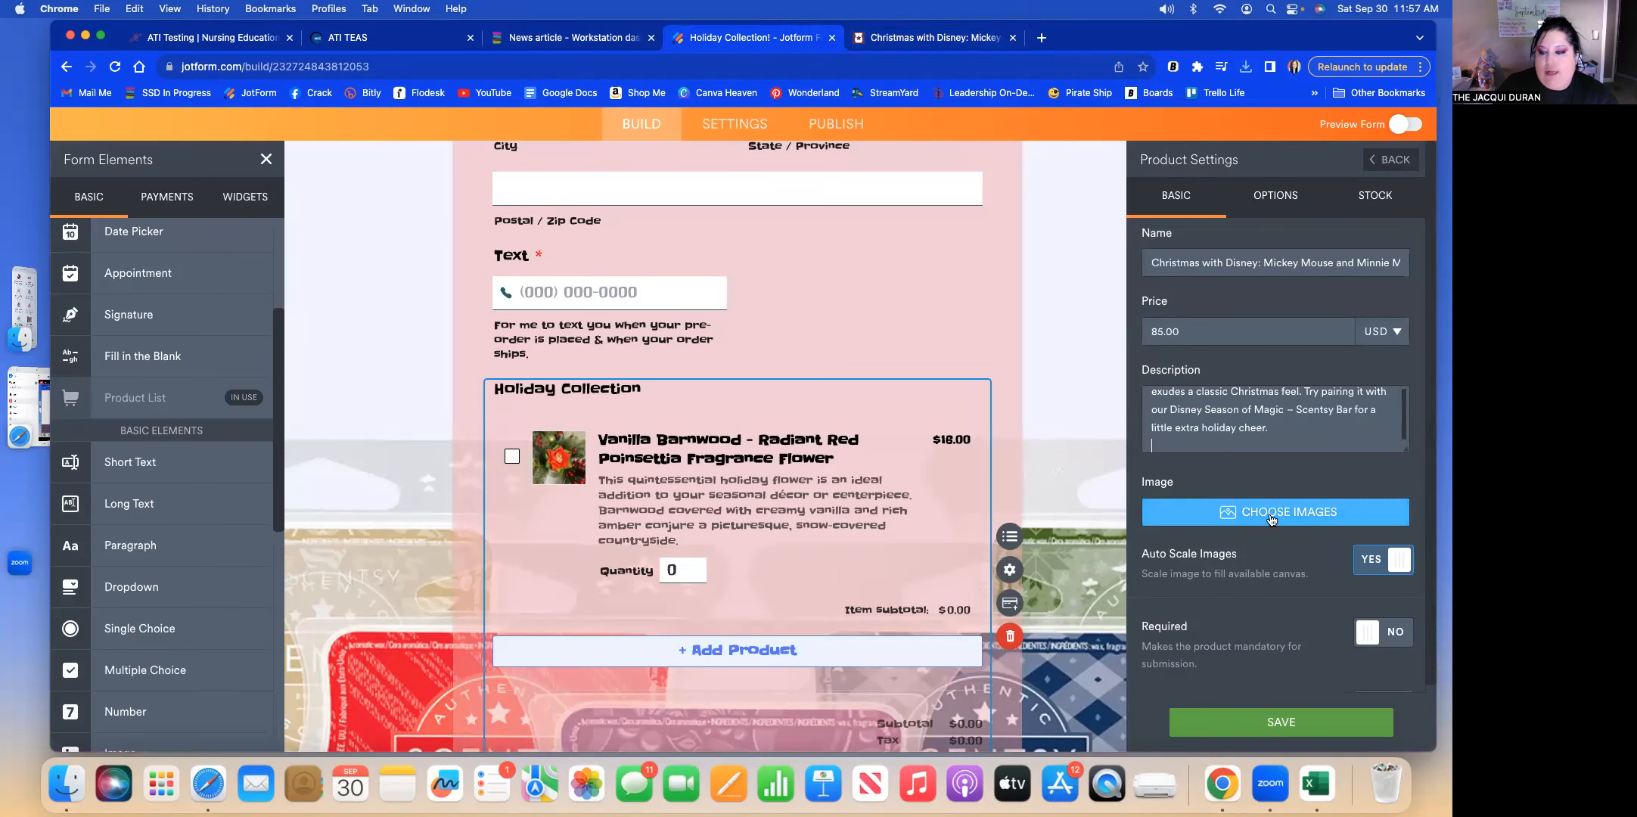
Upload the sleigh warmer picture homewarmerchristmas….webp from Downloads as the product's image.
{"action": "left_click", "coordinate": [1269, 514]}
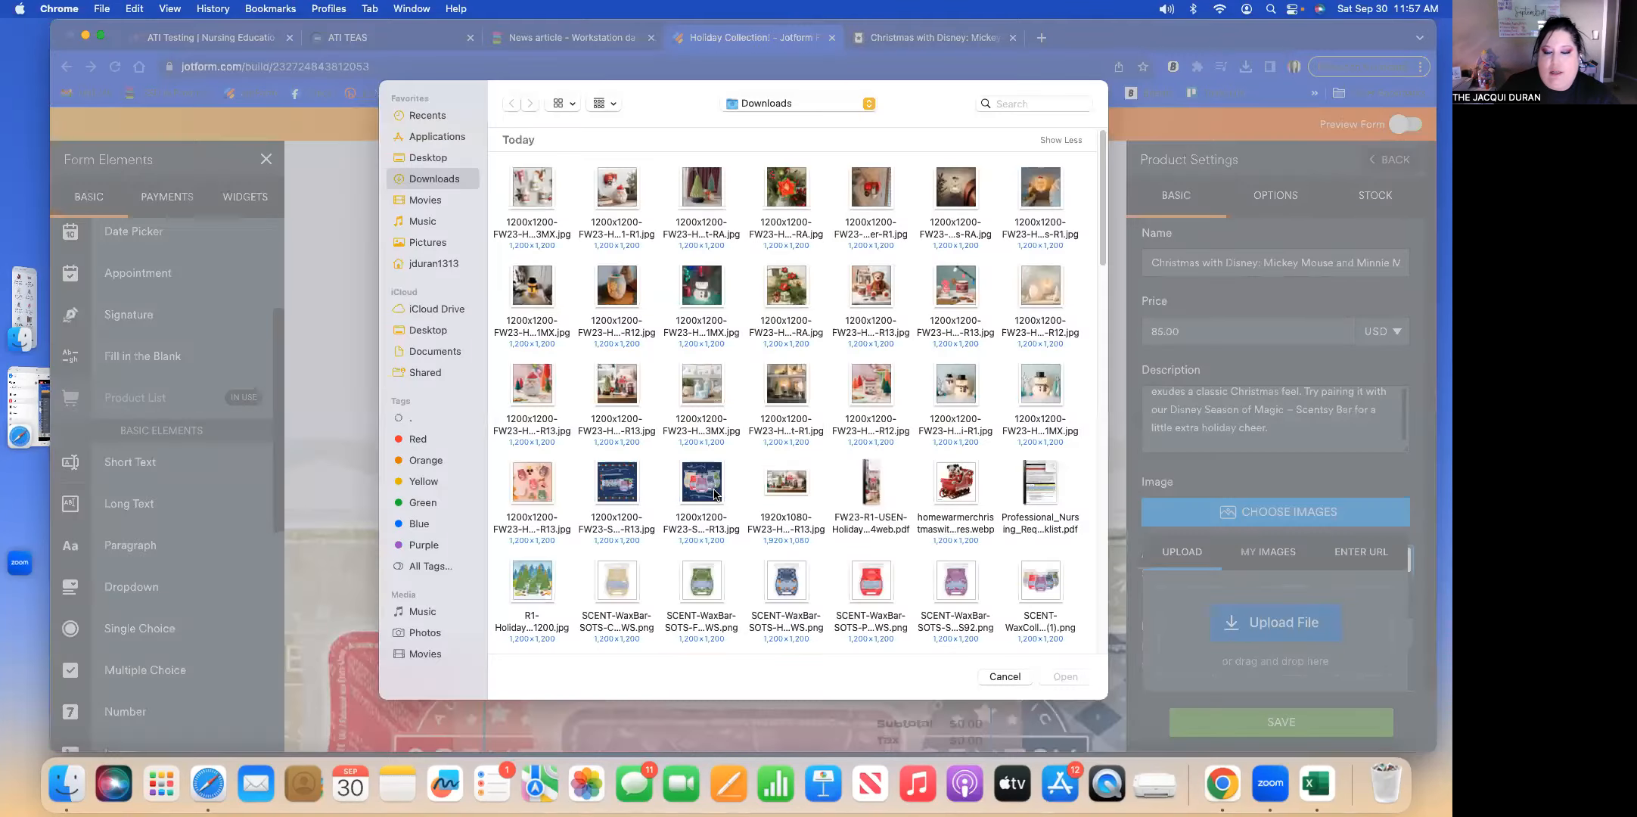
{"action": "left_click", "coordinate": [956, 522]}
{"action": "left_click", "coordinate": [1080, 675]}
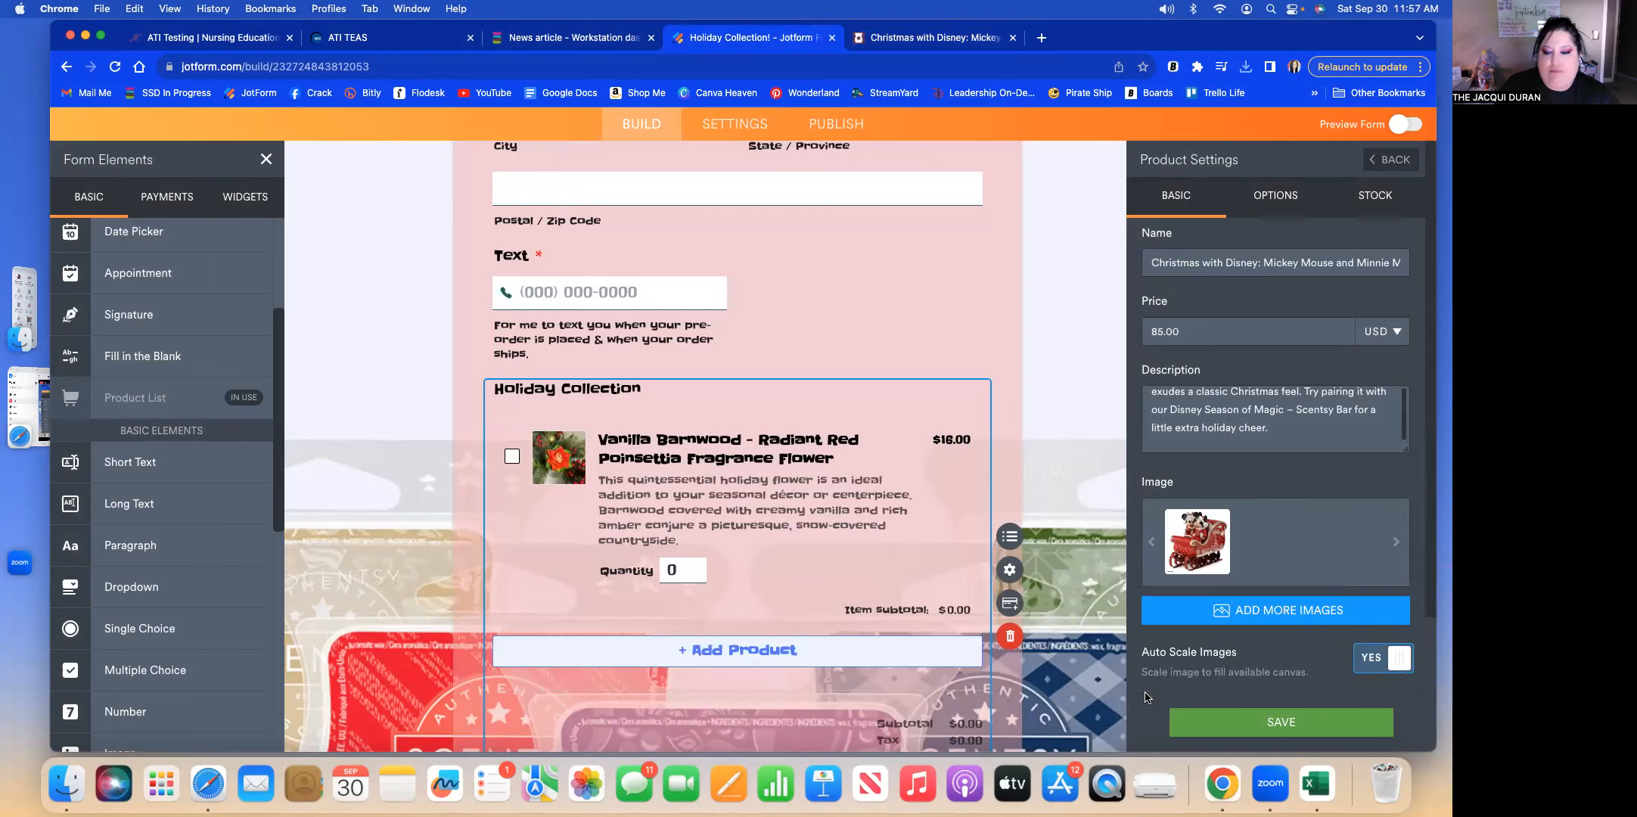
{"action": "left_click", "coordinate": [1279, 199]}
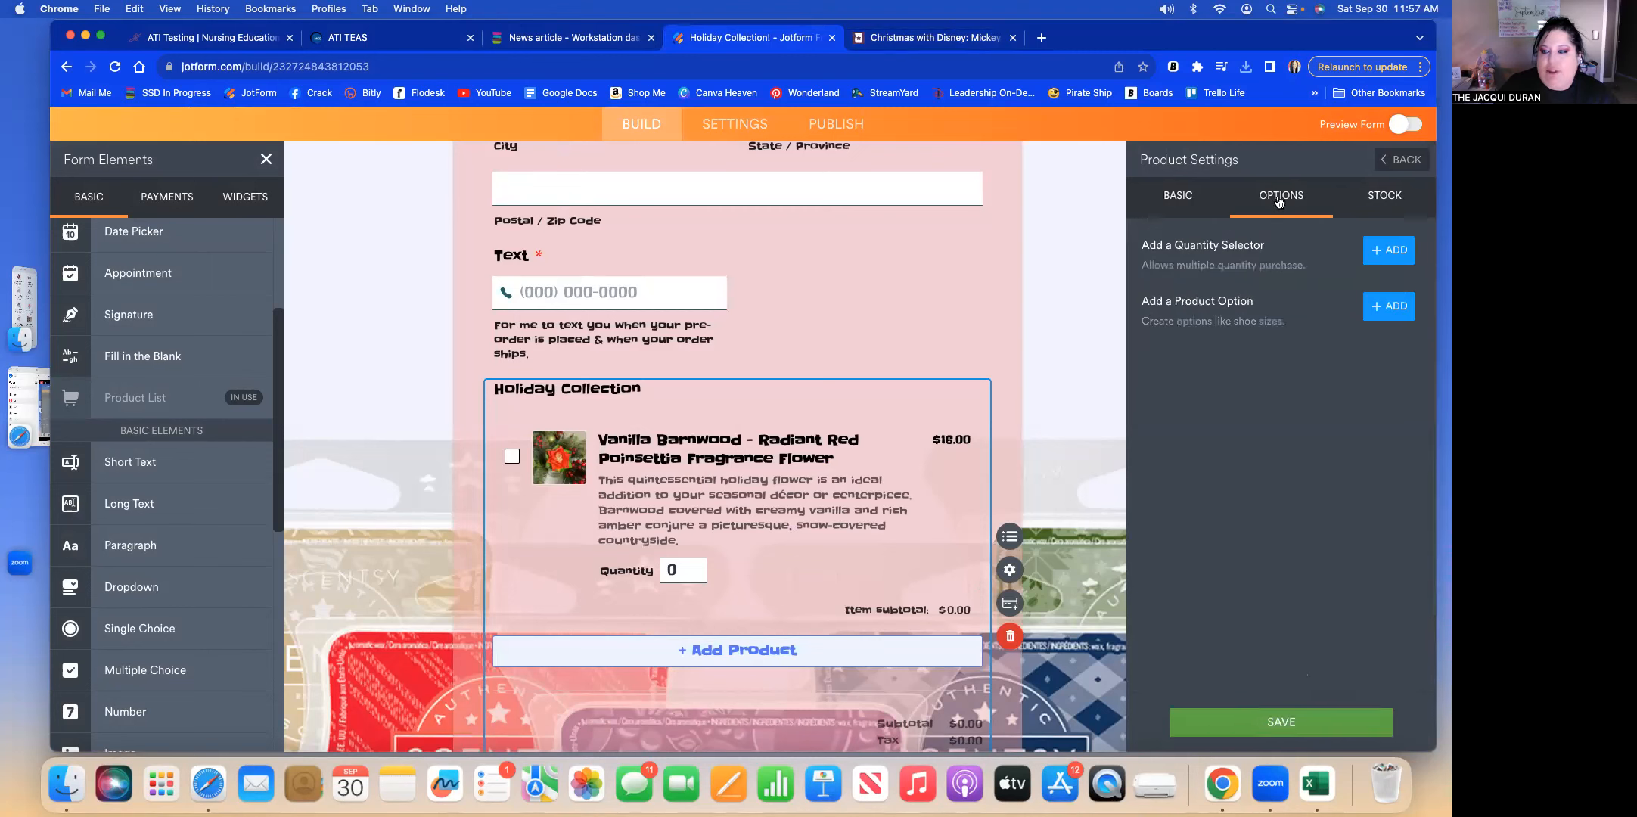
{"action": "left_click", "coordinate": [1388, 310]}
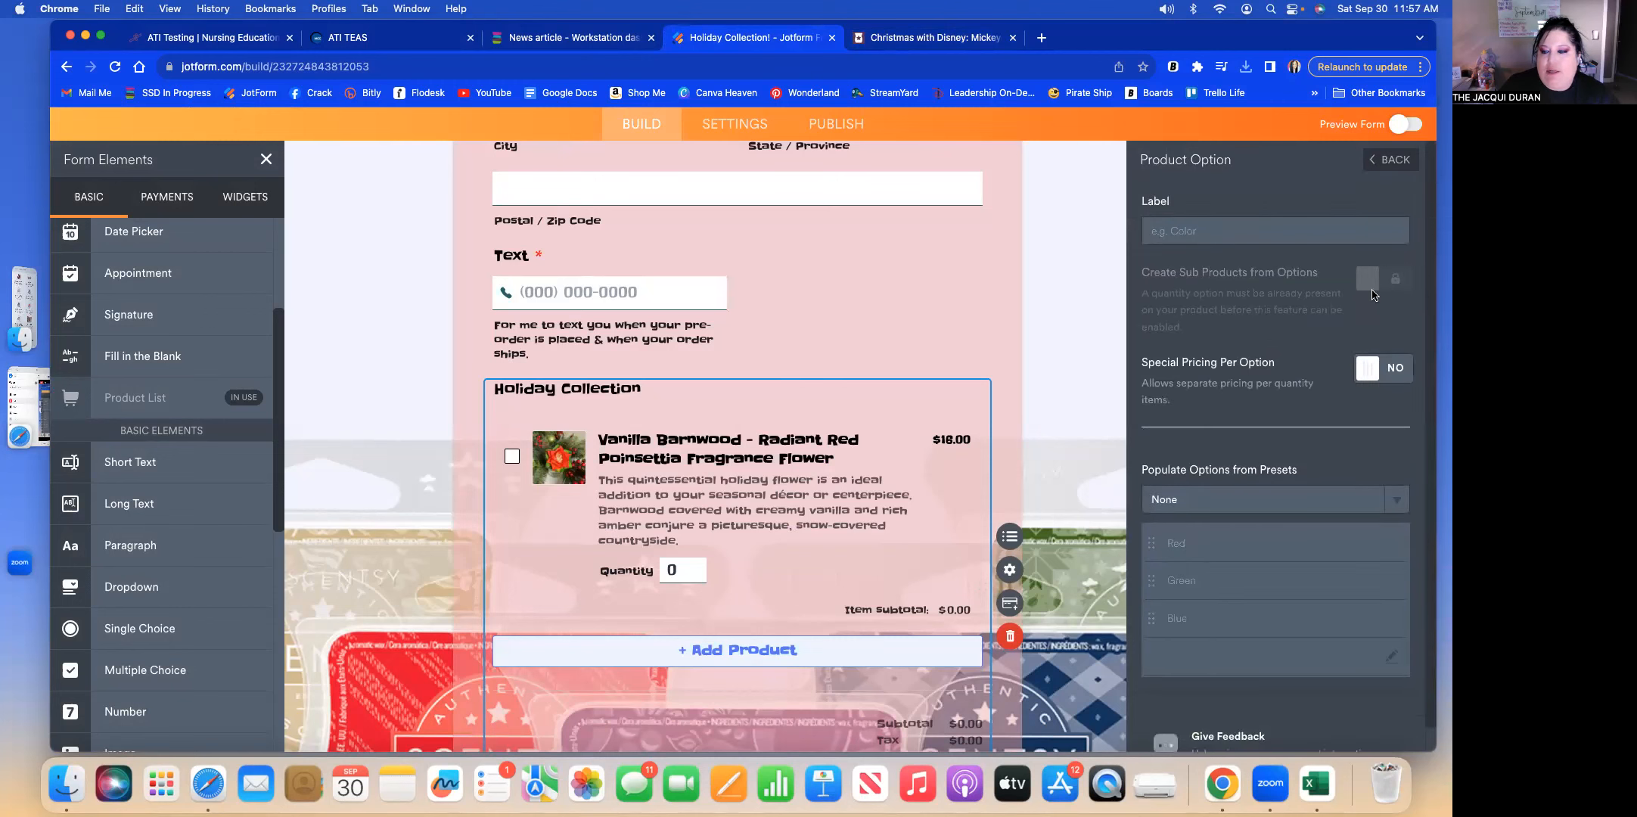
{"action": "left_click", "coordinate": [1397, 161]}
{"action": "left_click", "coordinate": [1188, 200]}
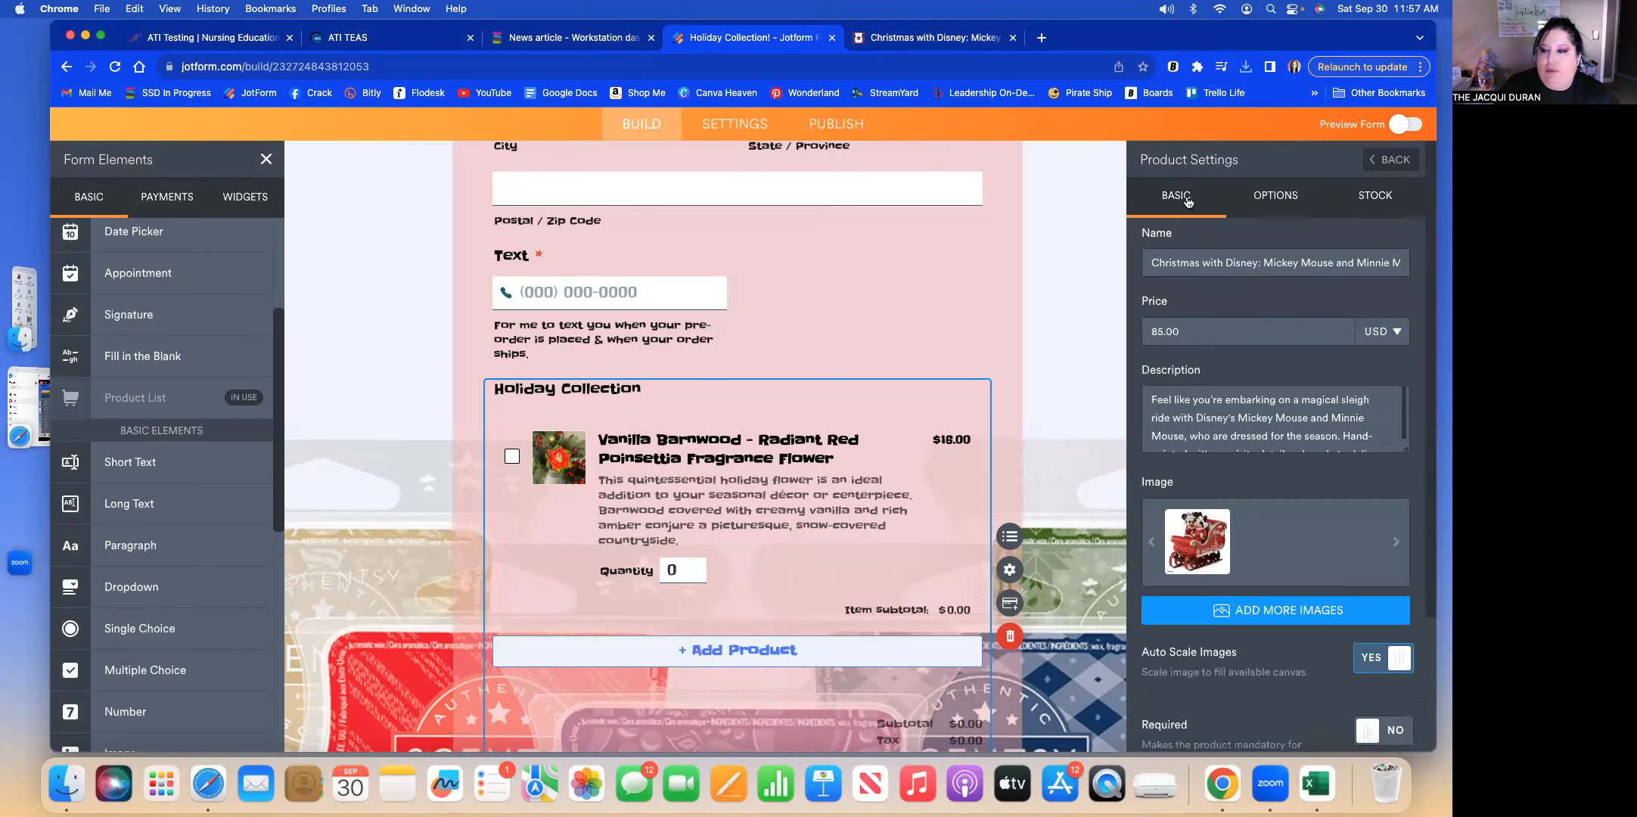
{"action": "left_click", "coordinate": [1272, 203]}
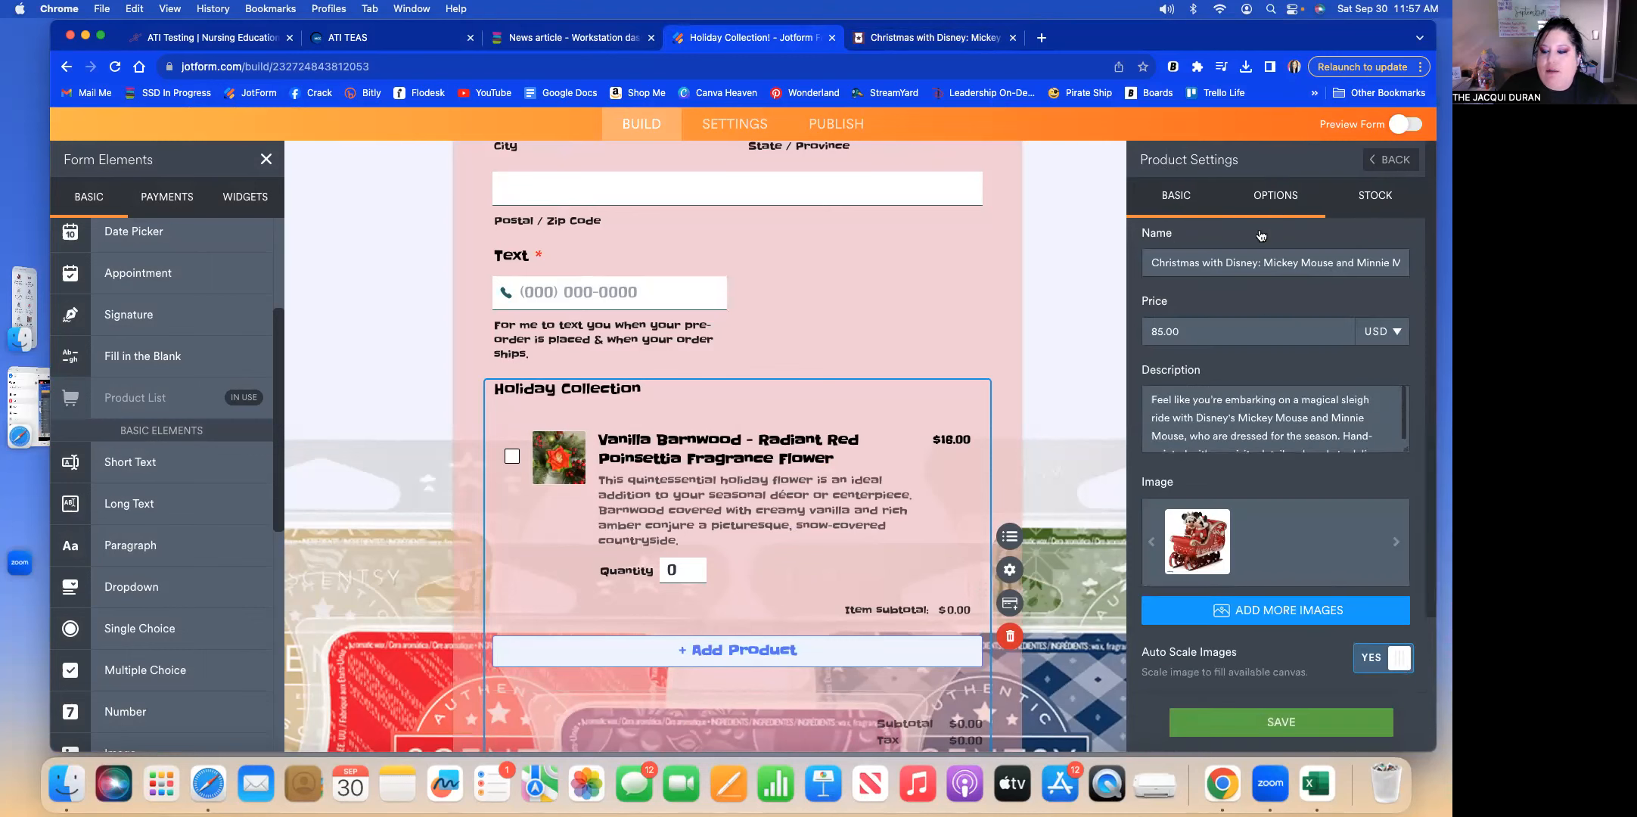
{"action": "scroll", "coordinate": [1269, 648], "scroll_direction": "down", "scroll_amount": 3}
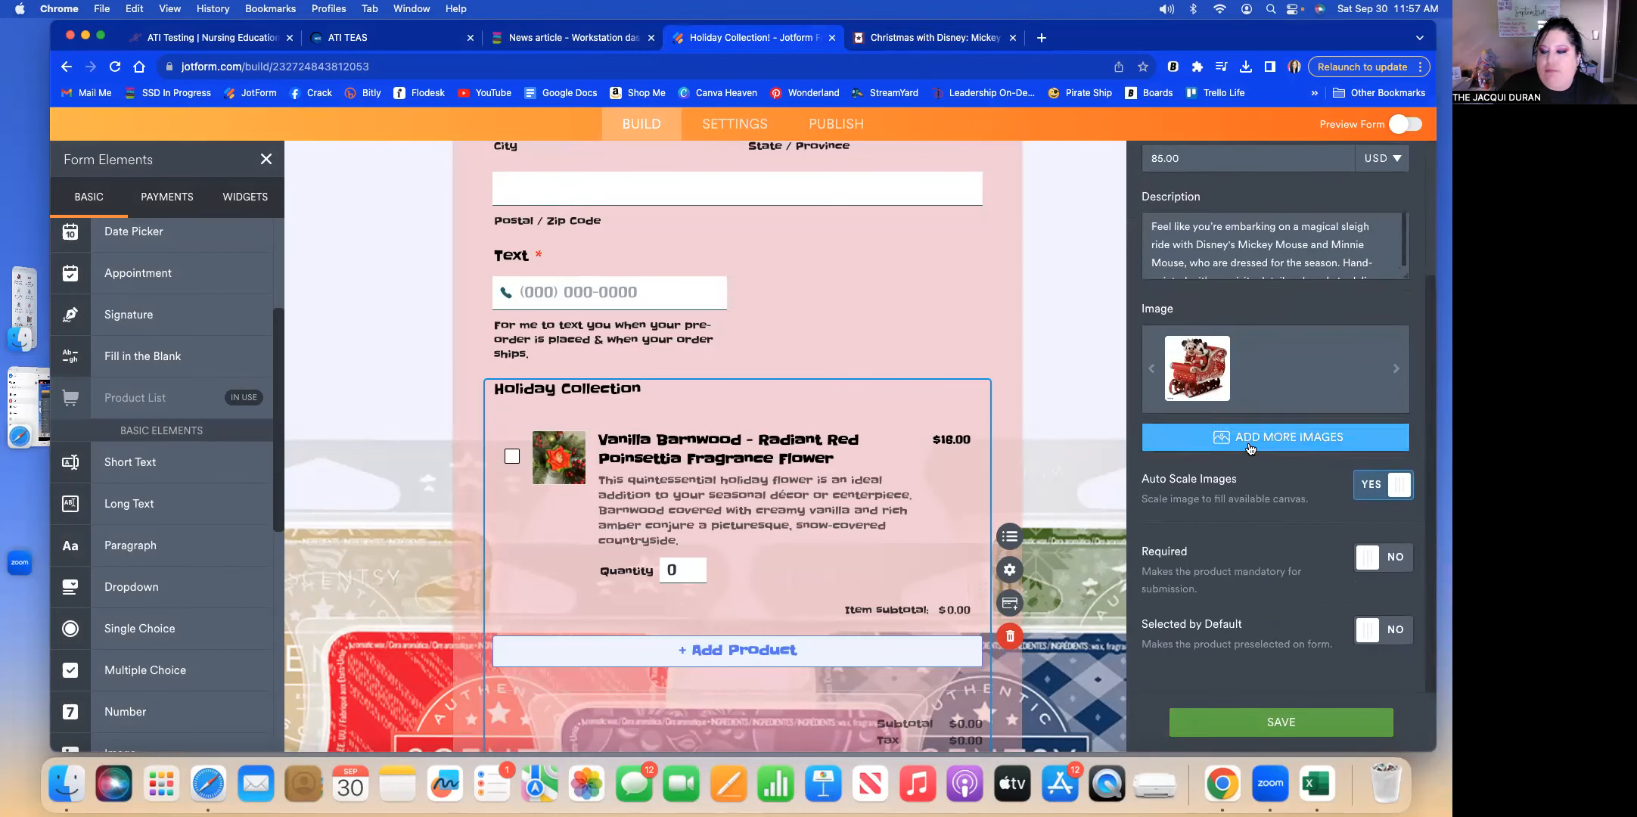
{"action": "scroll", "coordinate": [1301, 423], "scroll_direction": "up", "scroll_amount": 5}
Add a quantity selector to the warmer, shown as a Text Box labelled Quantity with the default quantity left empty.
{"action": "left_click", "coordinate": [1286, 203]}
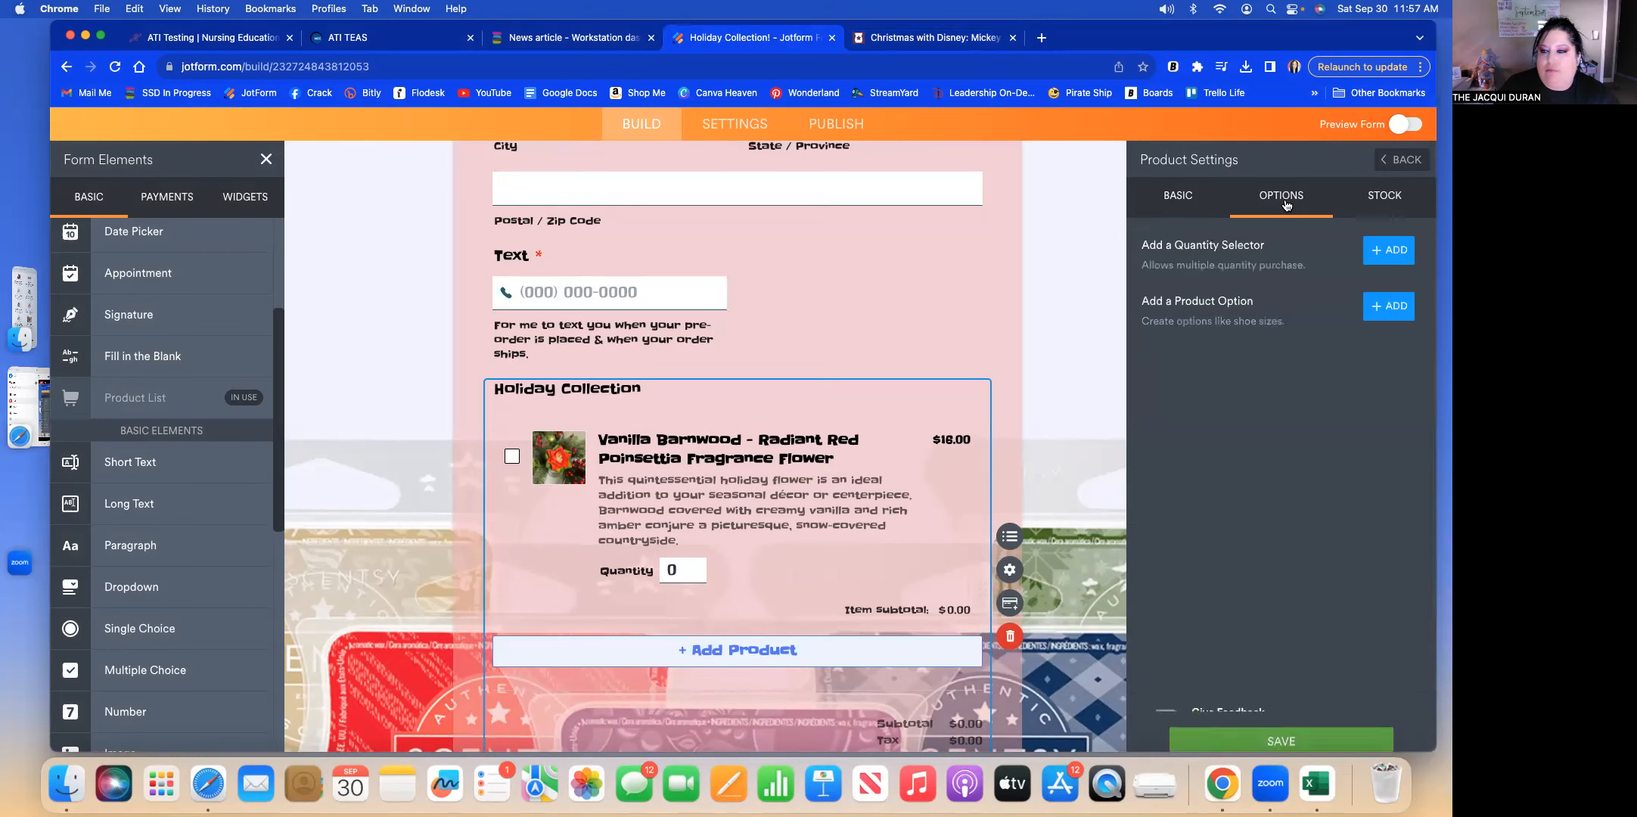
{"action": "left_click", "coordinate": [1386, 257]}
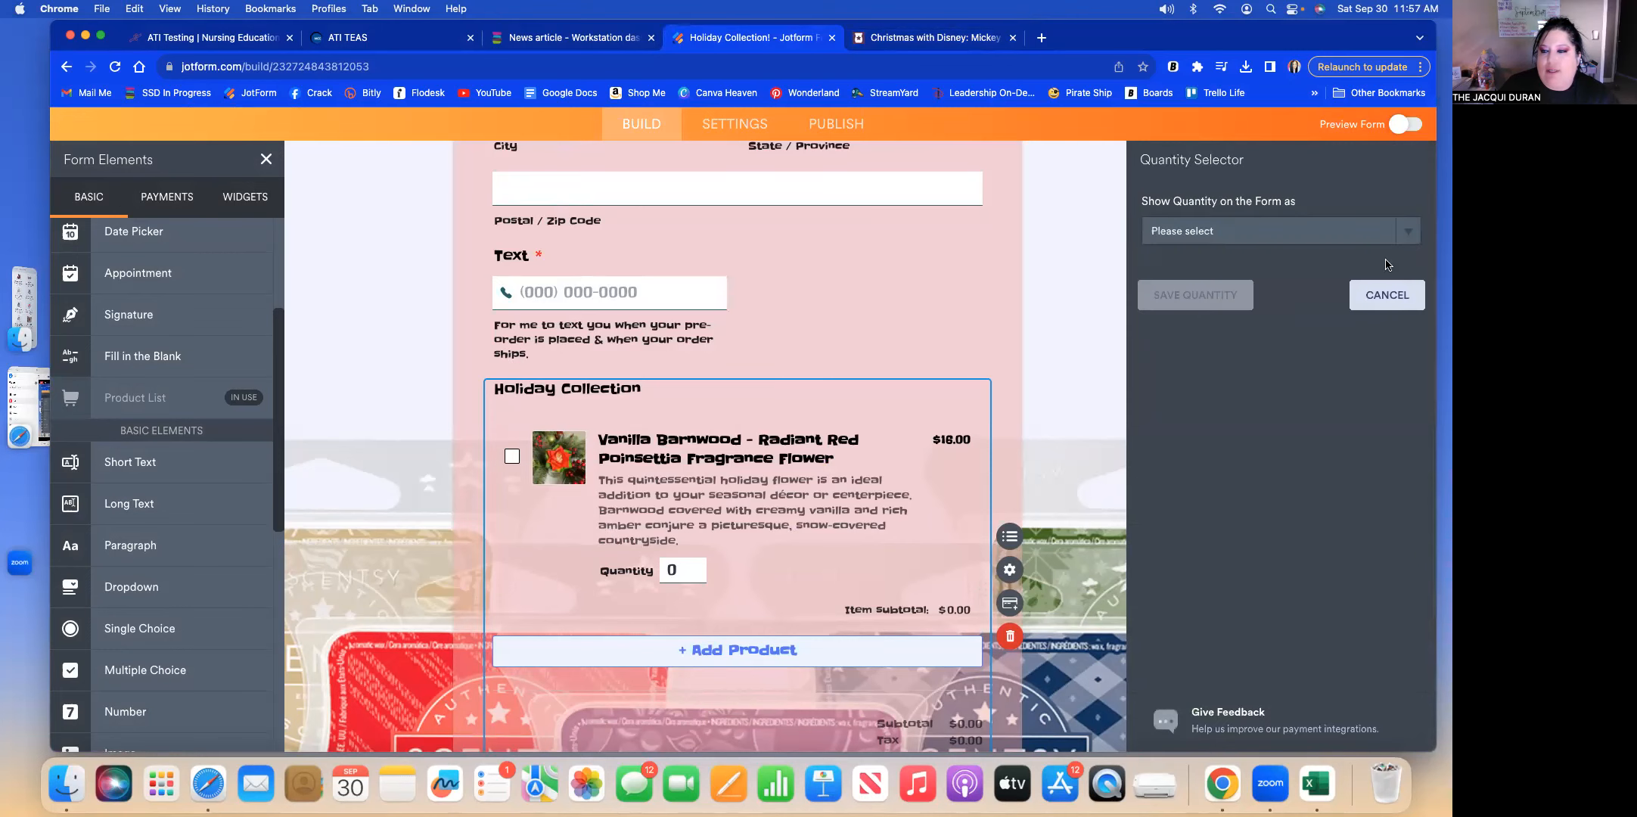
{"action": "left_click", "coordinate": [1401, 233]}
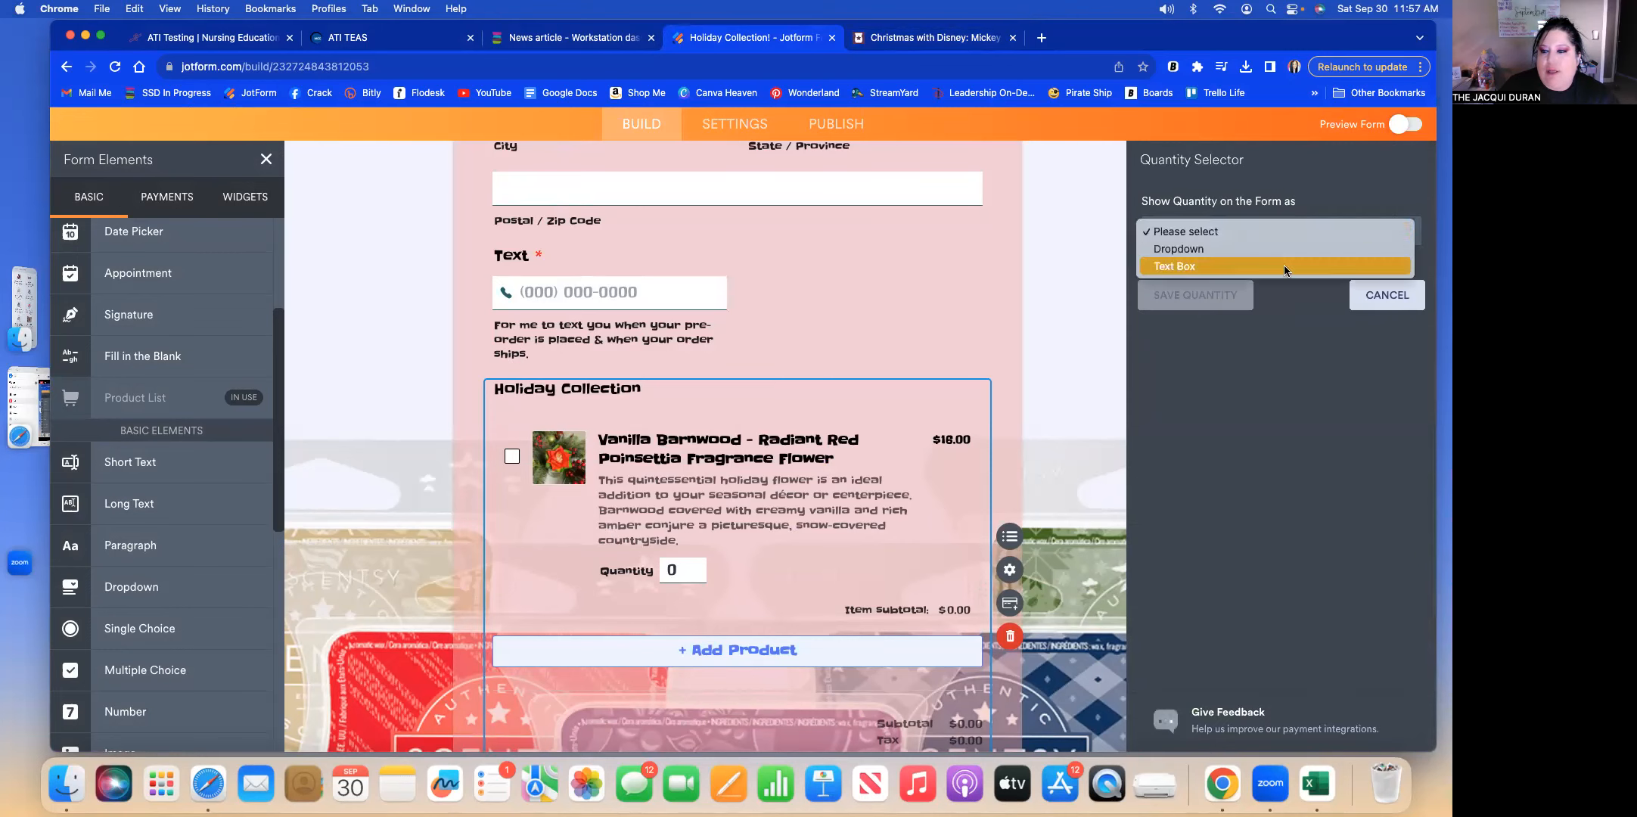
{"action": "left_click", "coordinate": [1299, 264]}
{"action": "key", "text": "BackSpace"}
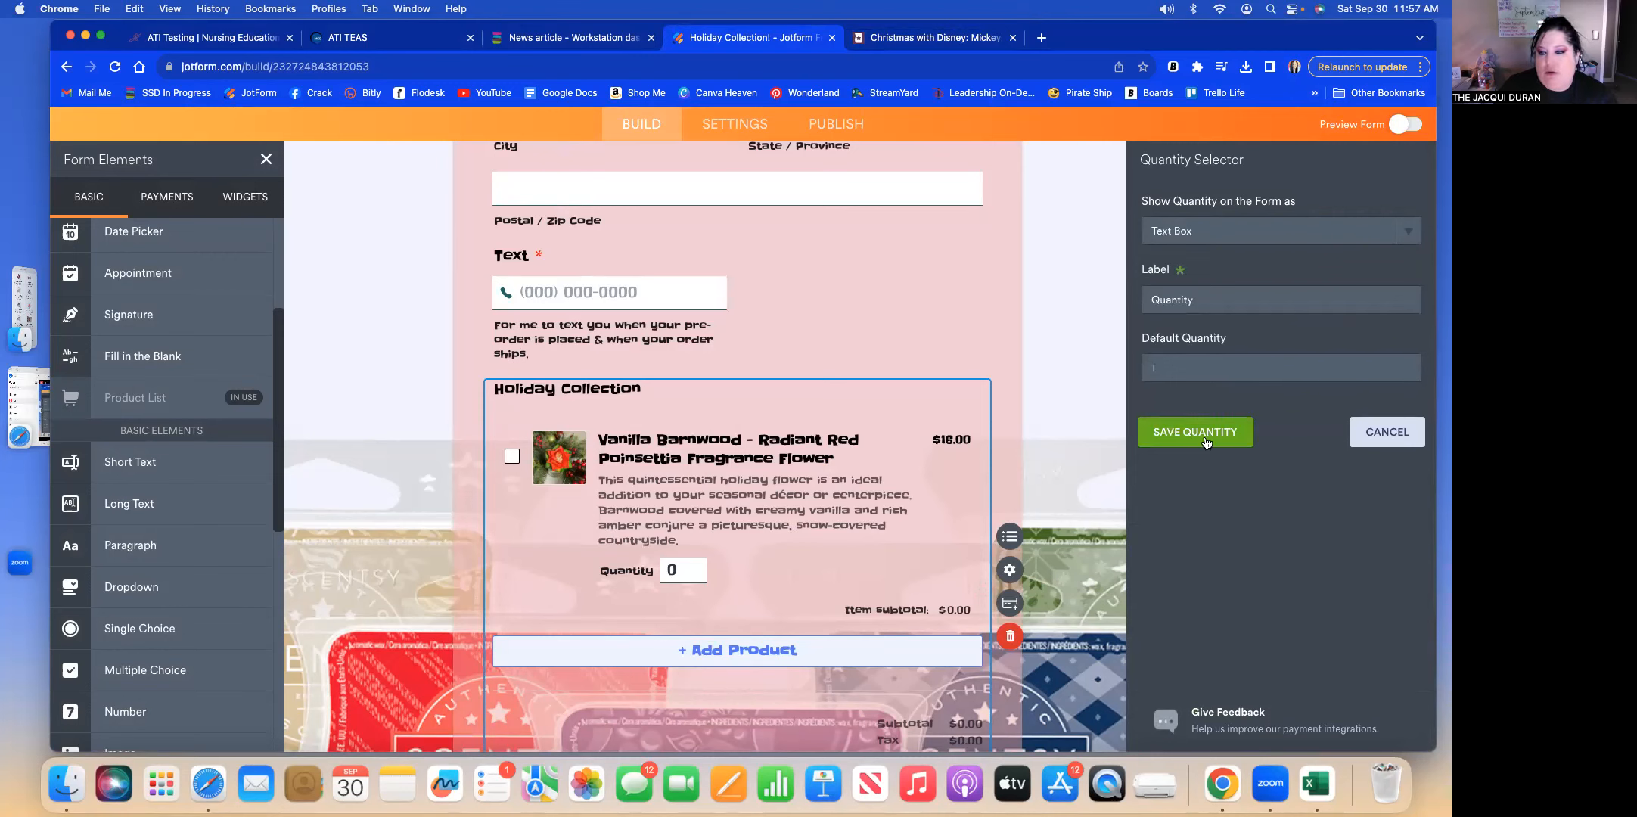
{"action": "left_click", "coordinate": [1204, 438]}
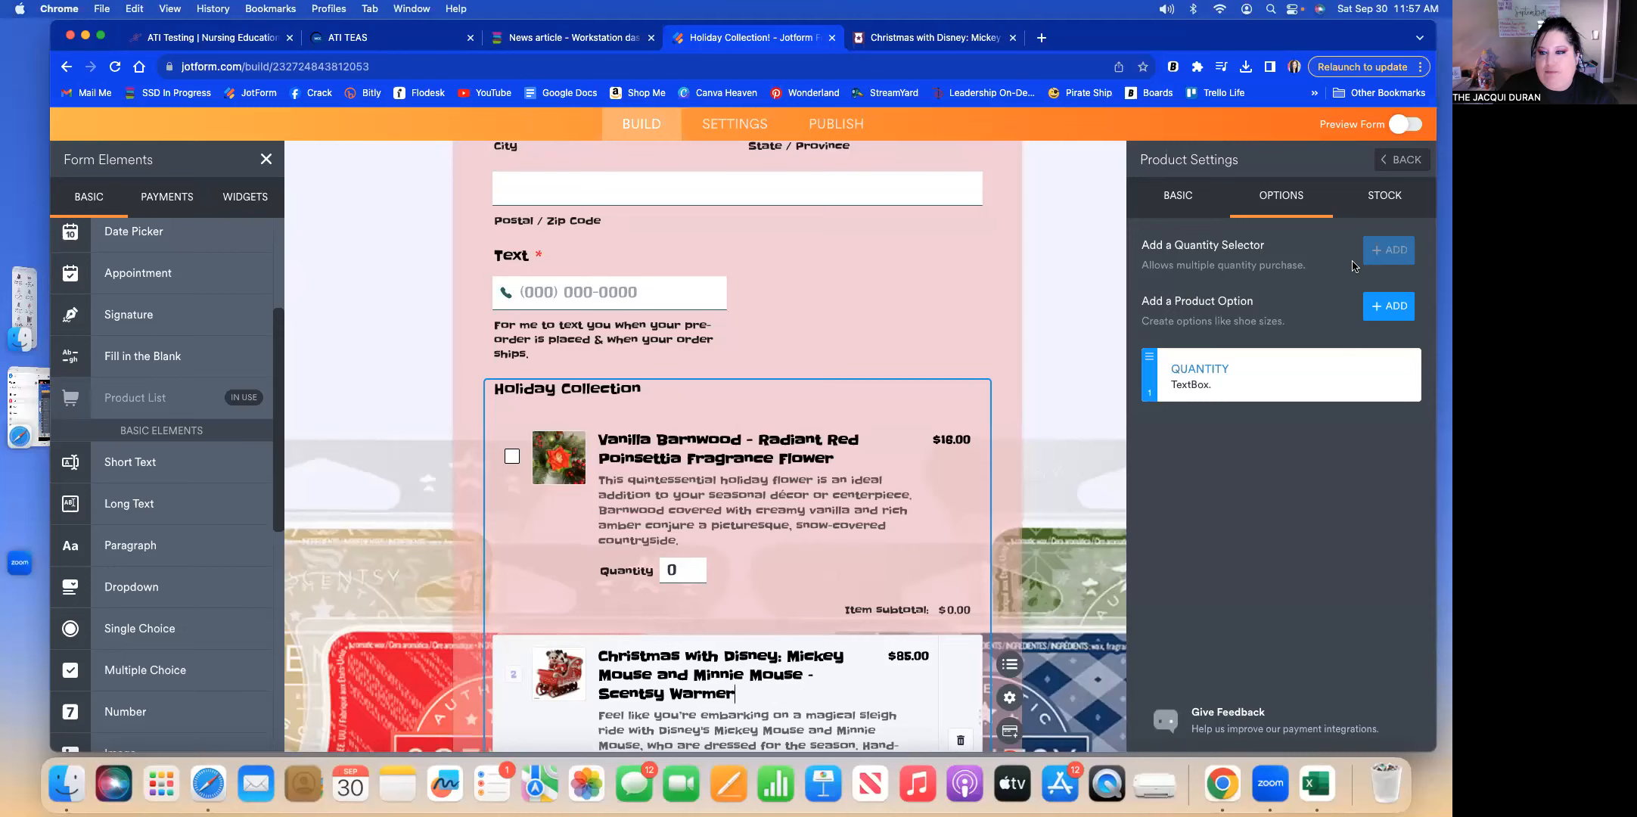
Turn on Show Subtotal on Form for the warmer, then save the product and close its settings.
{"action": "left_click", "coordinate": [1180, 197]}
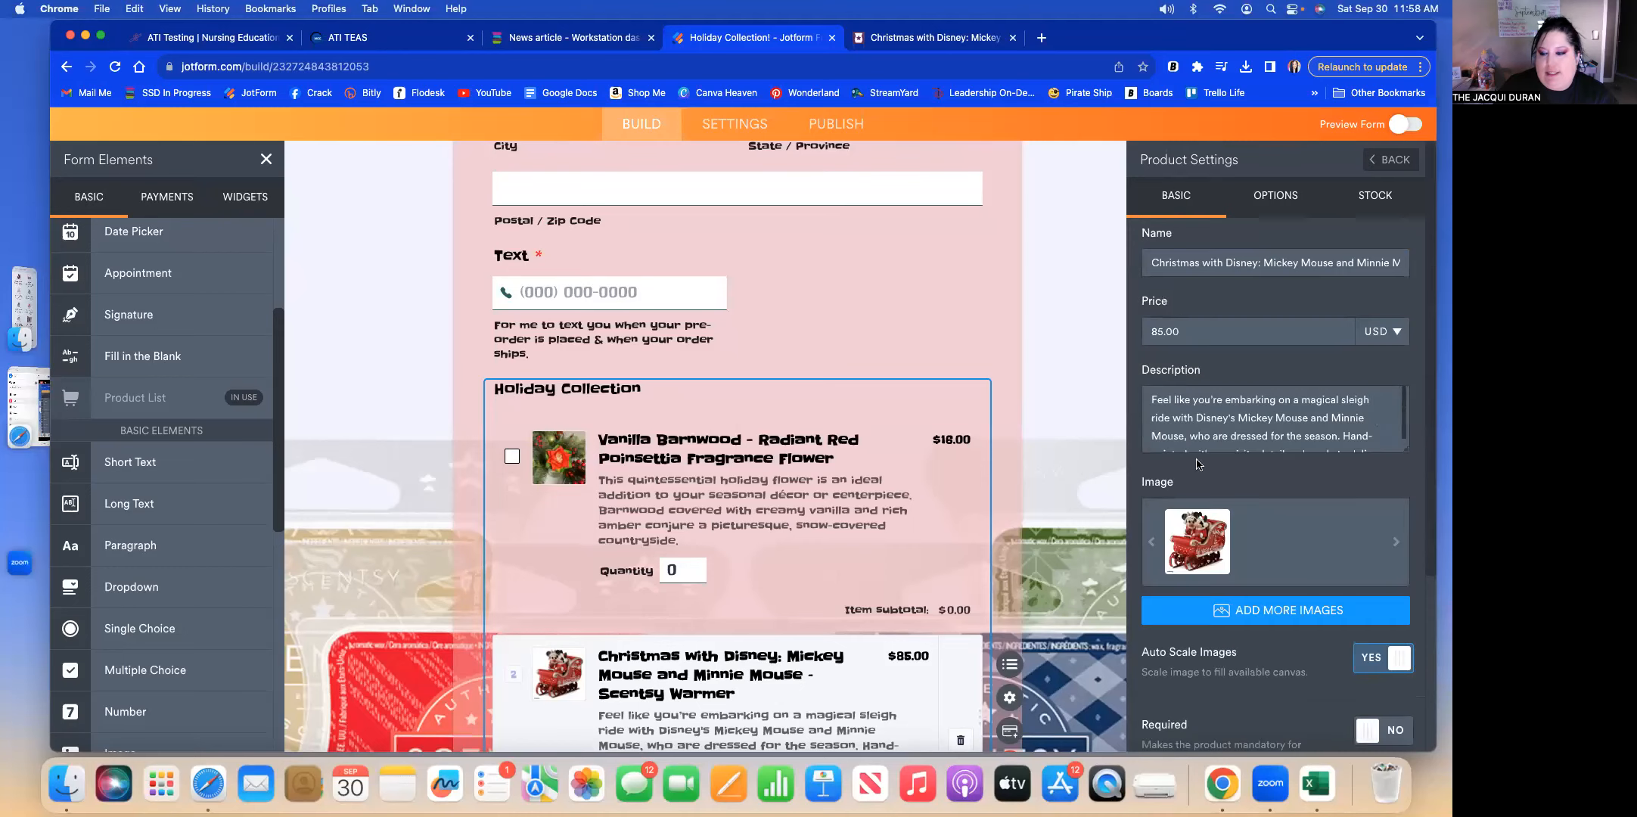
{"action": "scroll", "coordinate": [1239, 546], "scroll_direction": "down", "scroll_amount": 3}
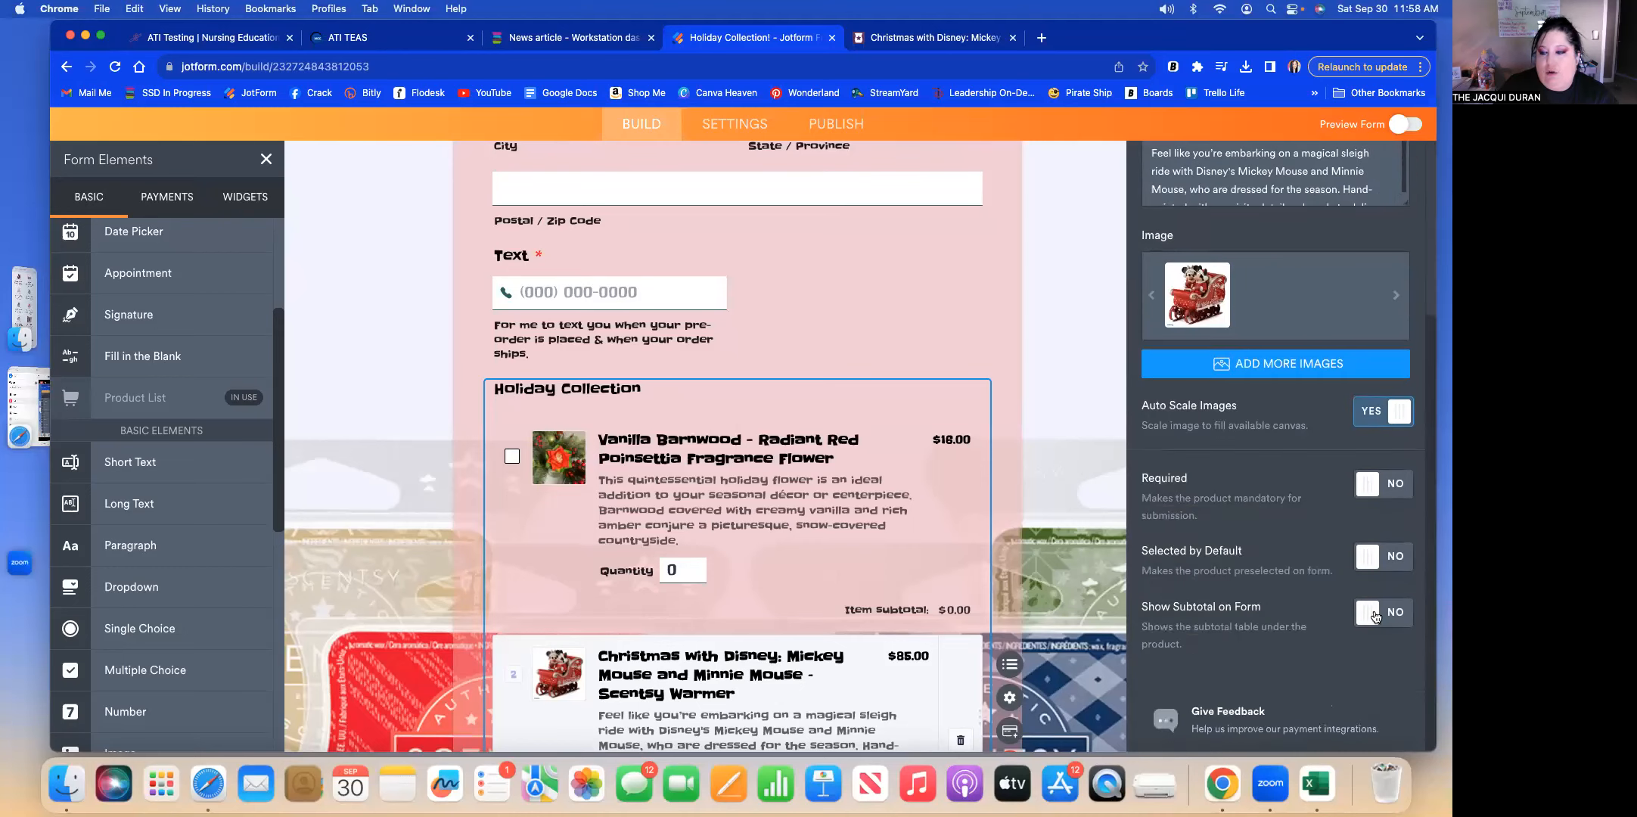
{"action": "left_click", "coordinate": [1371, 621]}
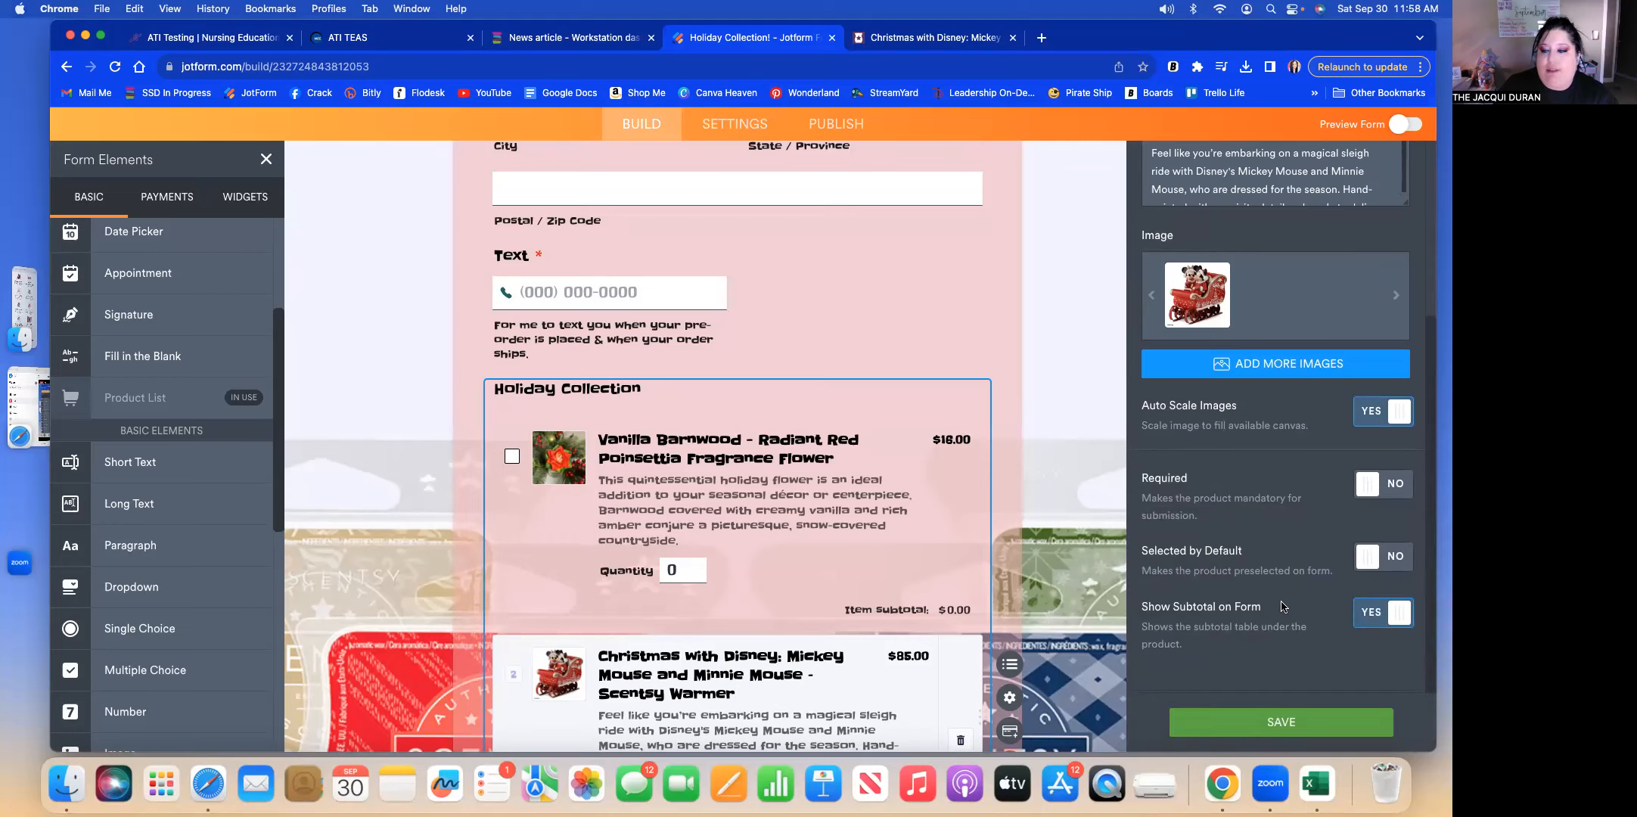
{"action": "scroll", "coordinate": [1283, 606], "scroll_direction": "up", "scroll_amount": 4}
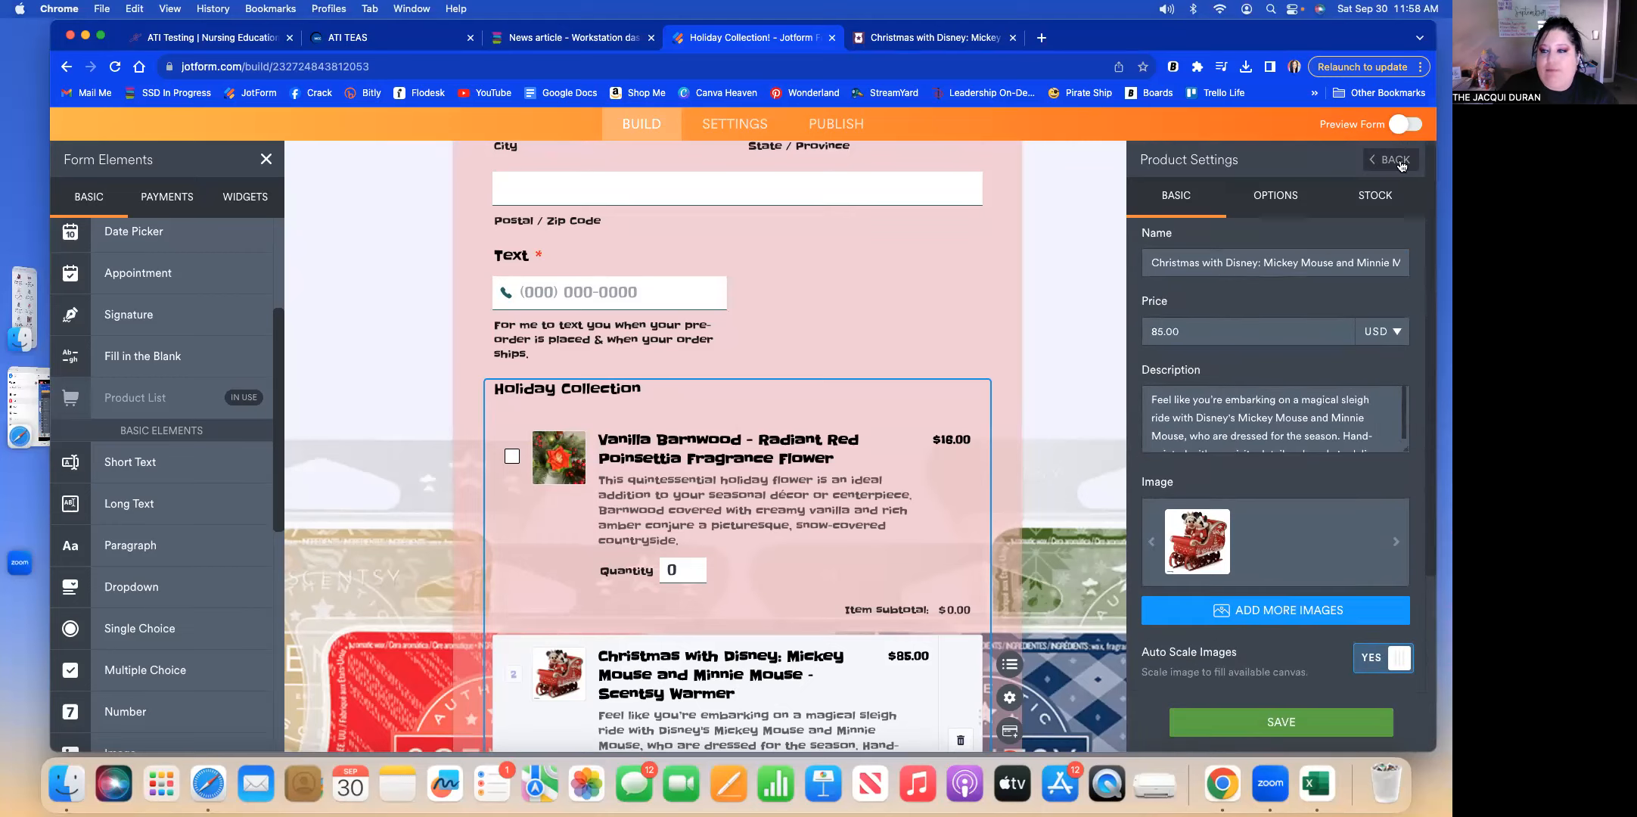
{"action": "left_click", "coordinate": [1300, 729]}
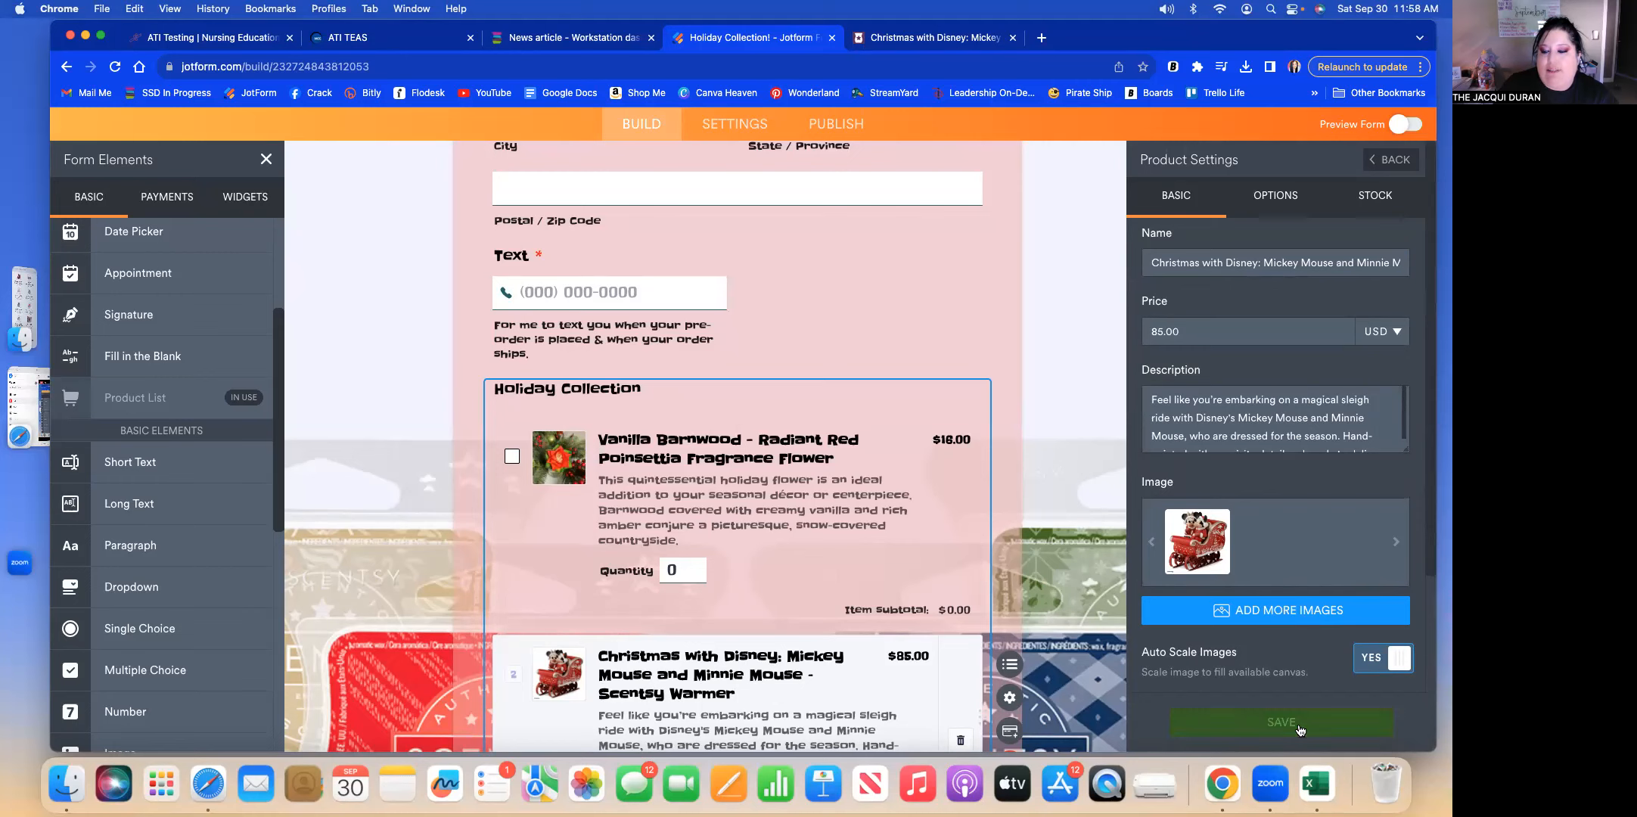
{"action": "left_click", "coordinate": [1069, 449]}
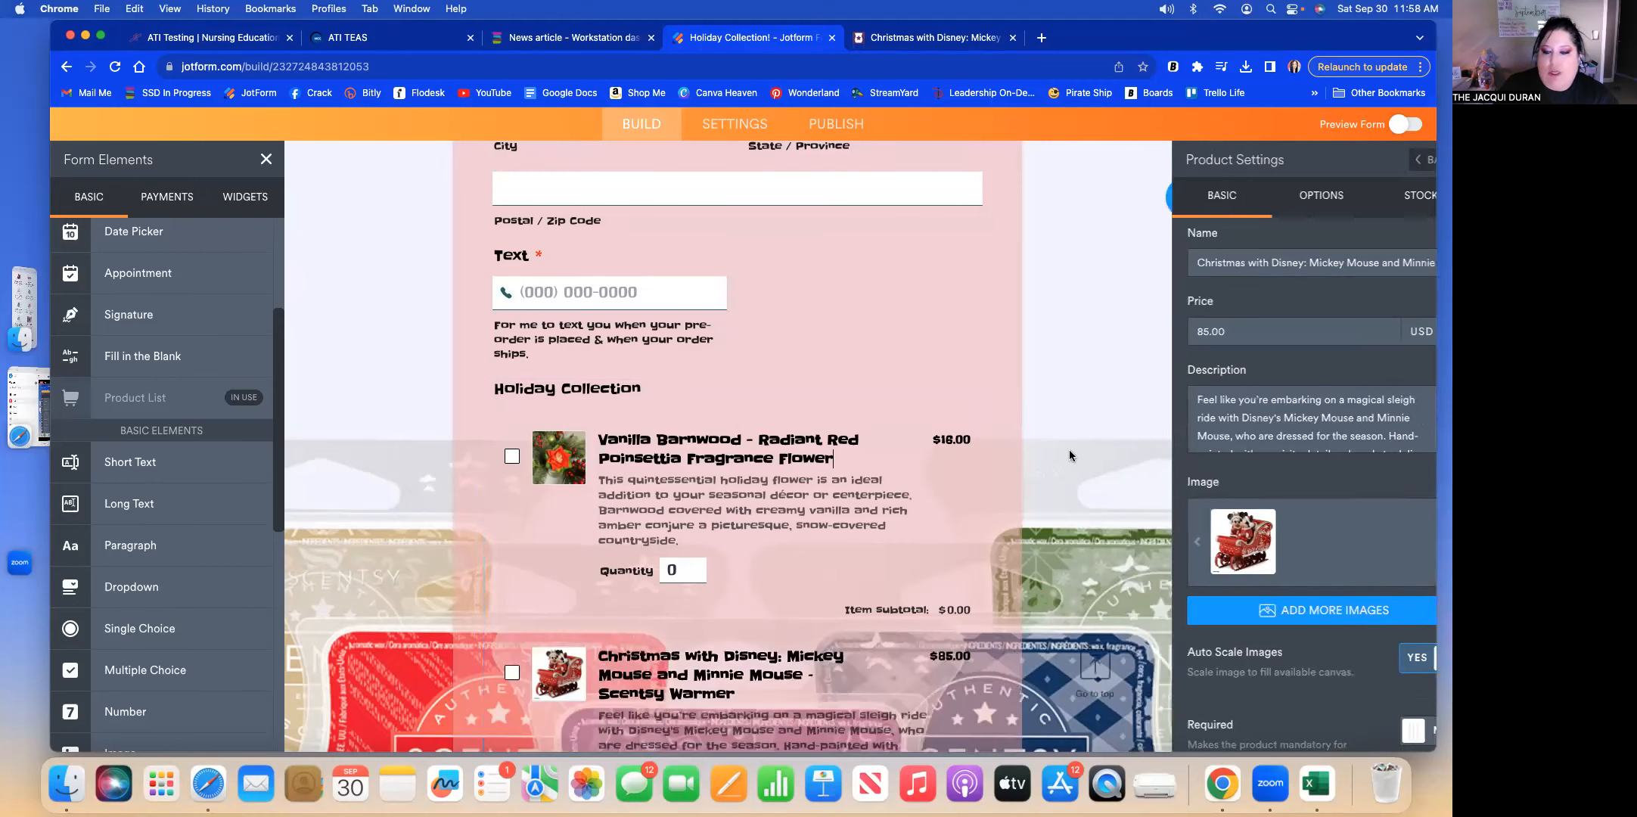
Add a Single Choice question titled "Preferred Payment Method" between the order totals and the Submit button.
{"action": "scroll", "coordinate": [1056, 515], "scroll_direction": "down", "scroll_amount": 1}
{"action": "scroll", "coordinate": [1055, 515], "scroll_direction": "down", "scroll_amount": 5}
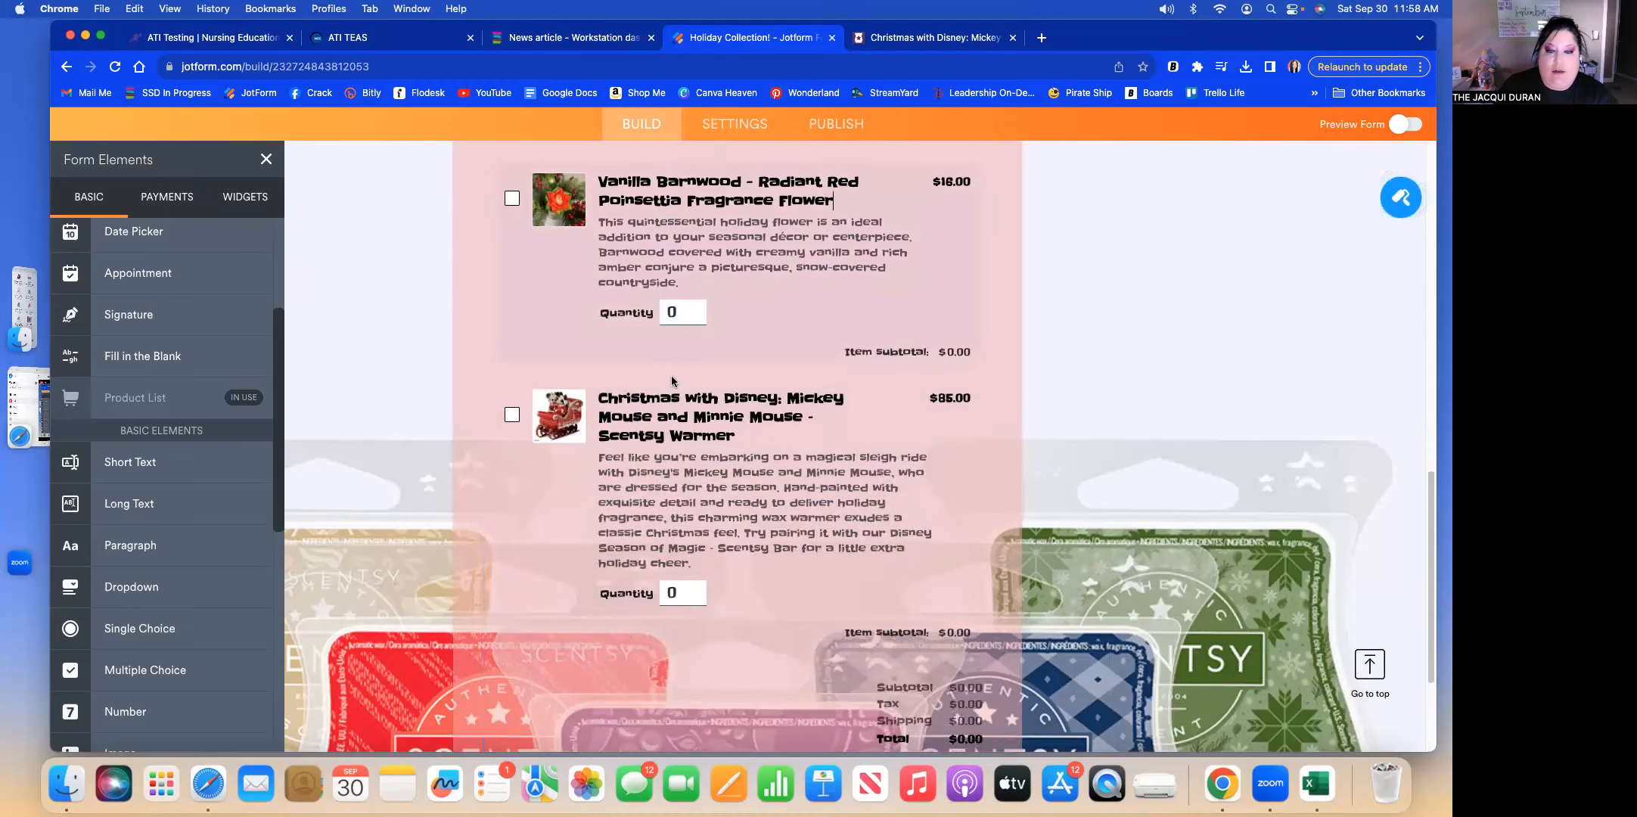
{"action": "scroll", "coordinate": [690, 414], "scroll_direction": "down", "scroll_amount": 5}
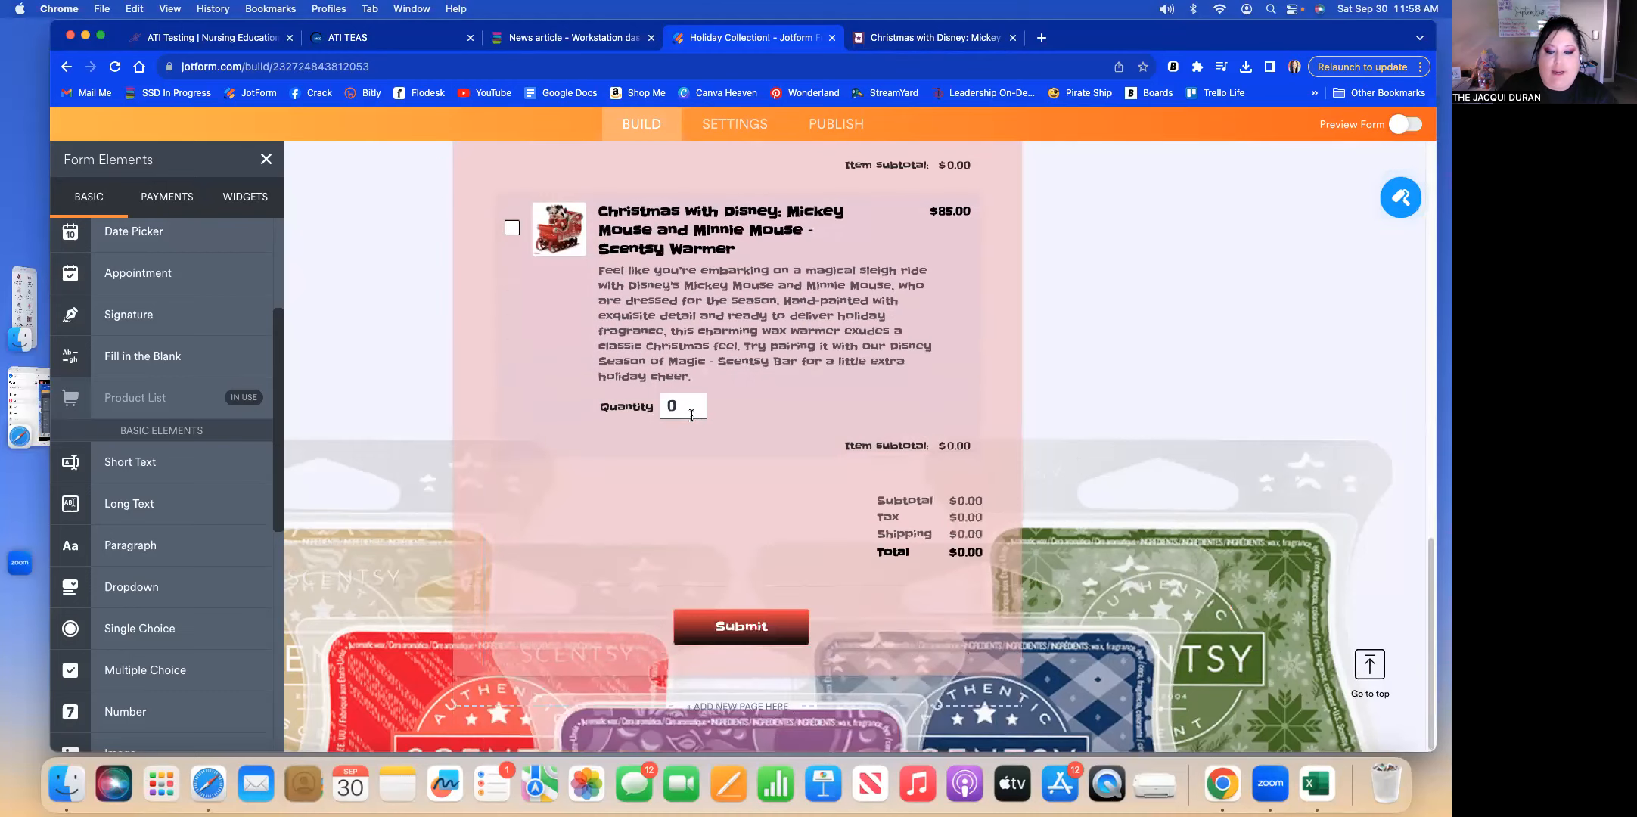
{"action": "scroll", "coordinate": [690, 414], "scroll_direction": "up", "scroll_amount": 3}
{"action": "scroll", "coordinate": [690, 414], "scroll_direction": "up", "scroll_amount": 15}
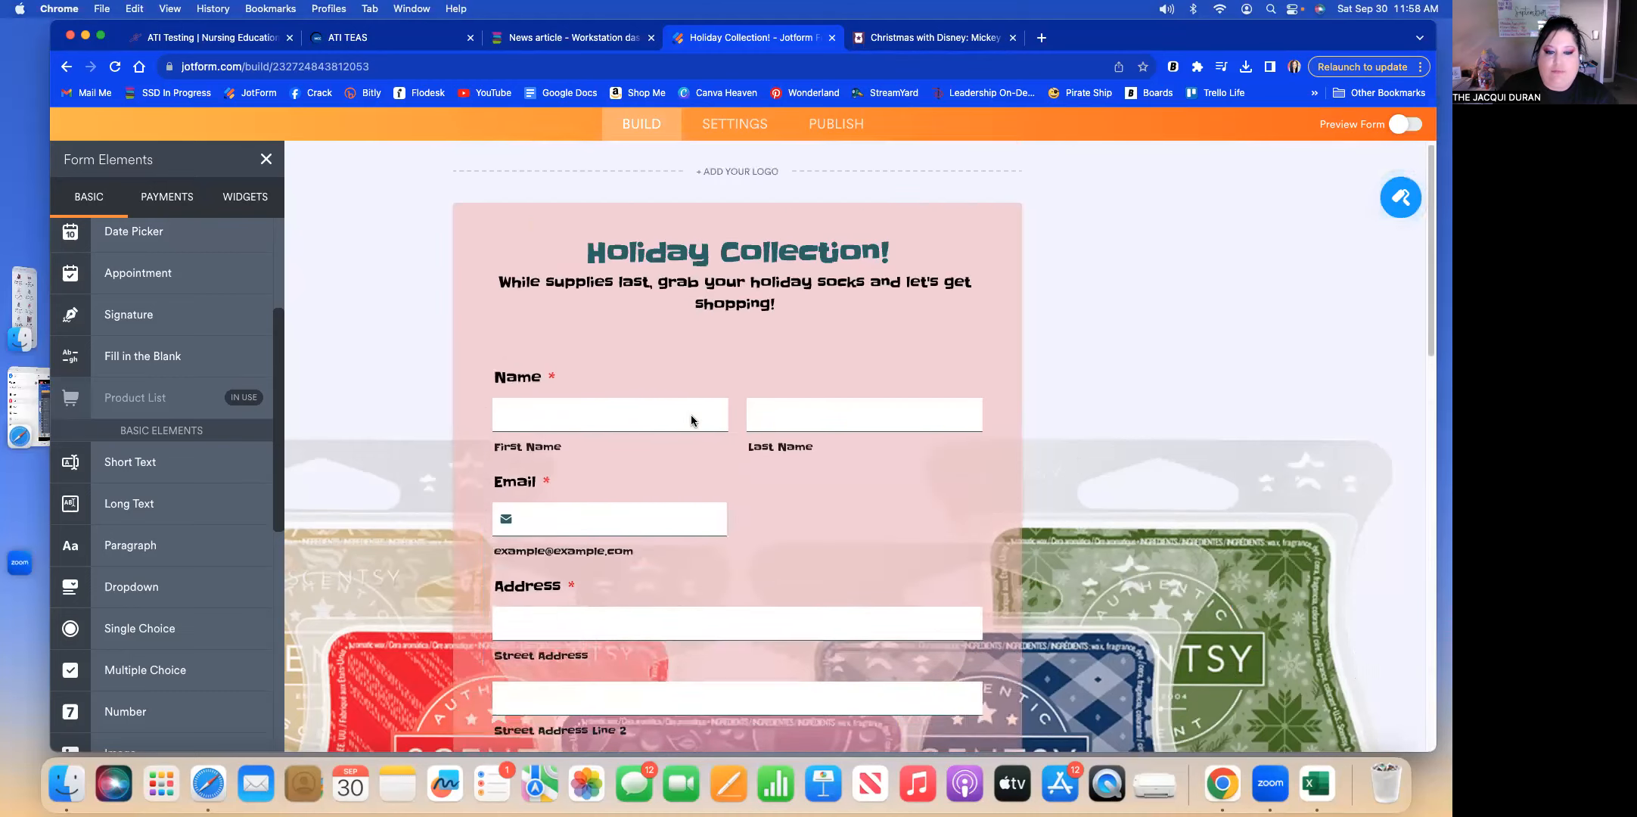
{"action": "scroll", "coordinate": [691, 415], "scroll_direction": "down", "scroll_amount": 15}
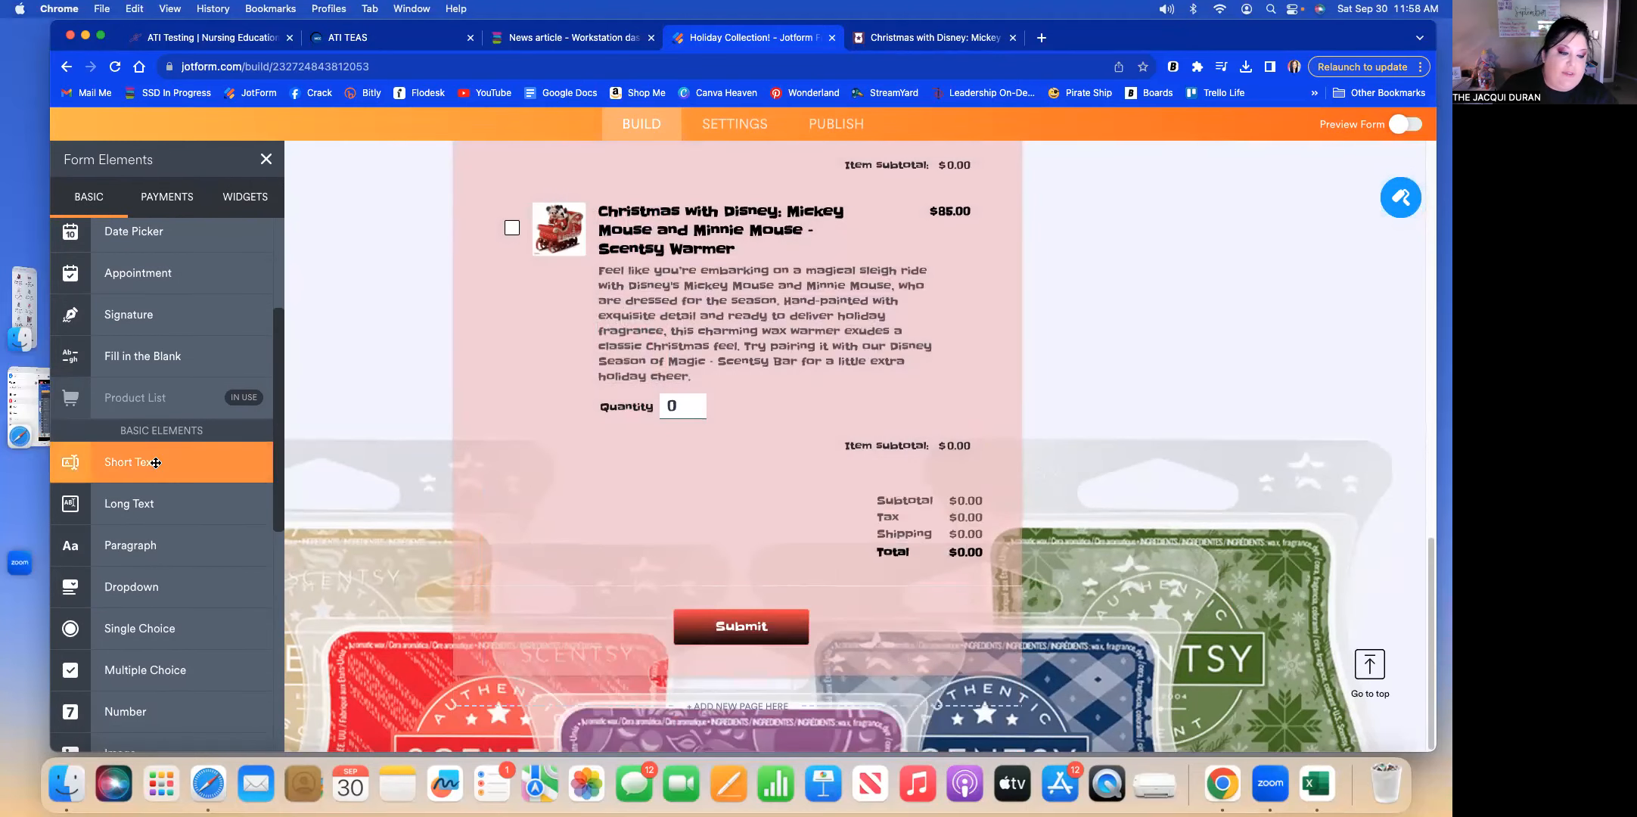
{"action": "scroll", "coordinate": [167, 461], "scroll_direction": "down", "scroll_amount": 3}
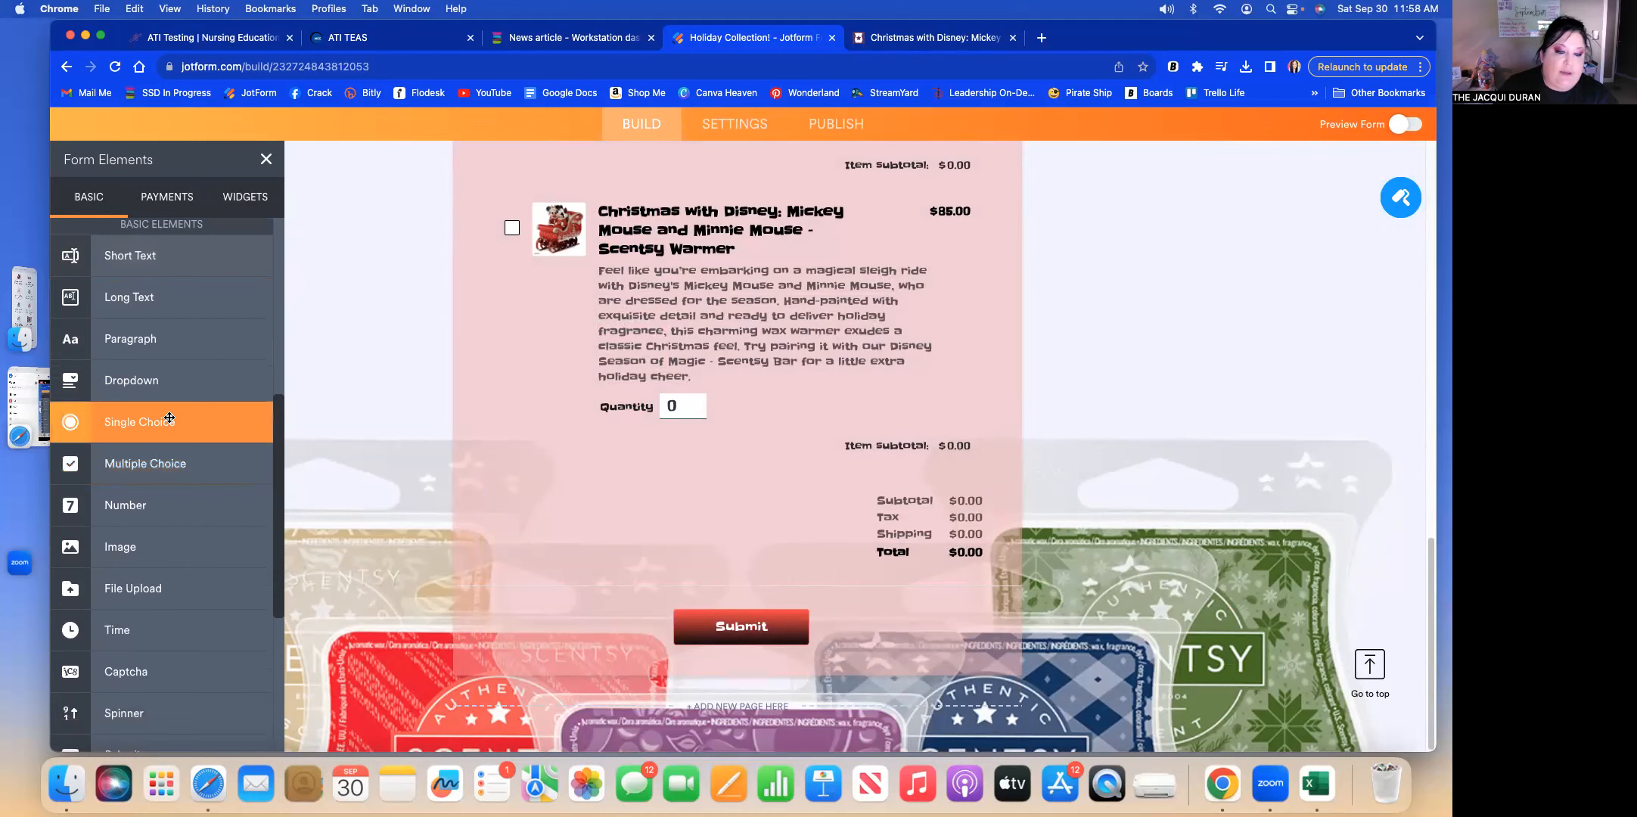
{"action": "left_click", "coordinate": [170, 417]}
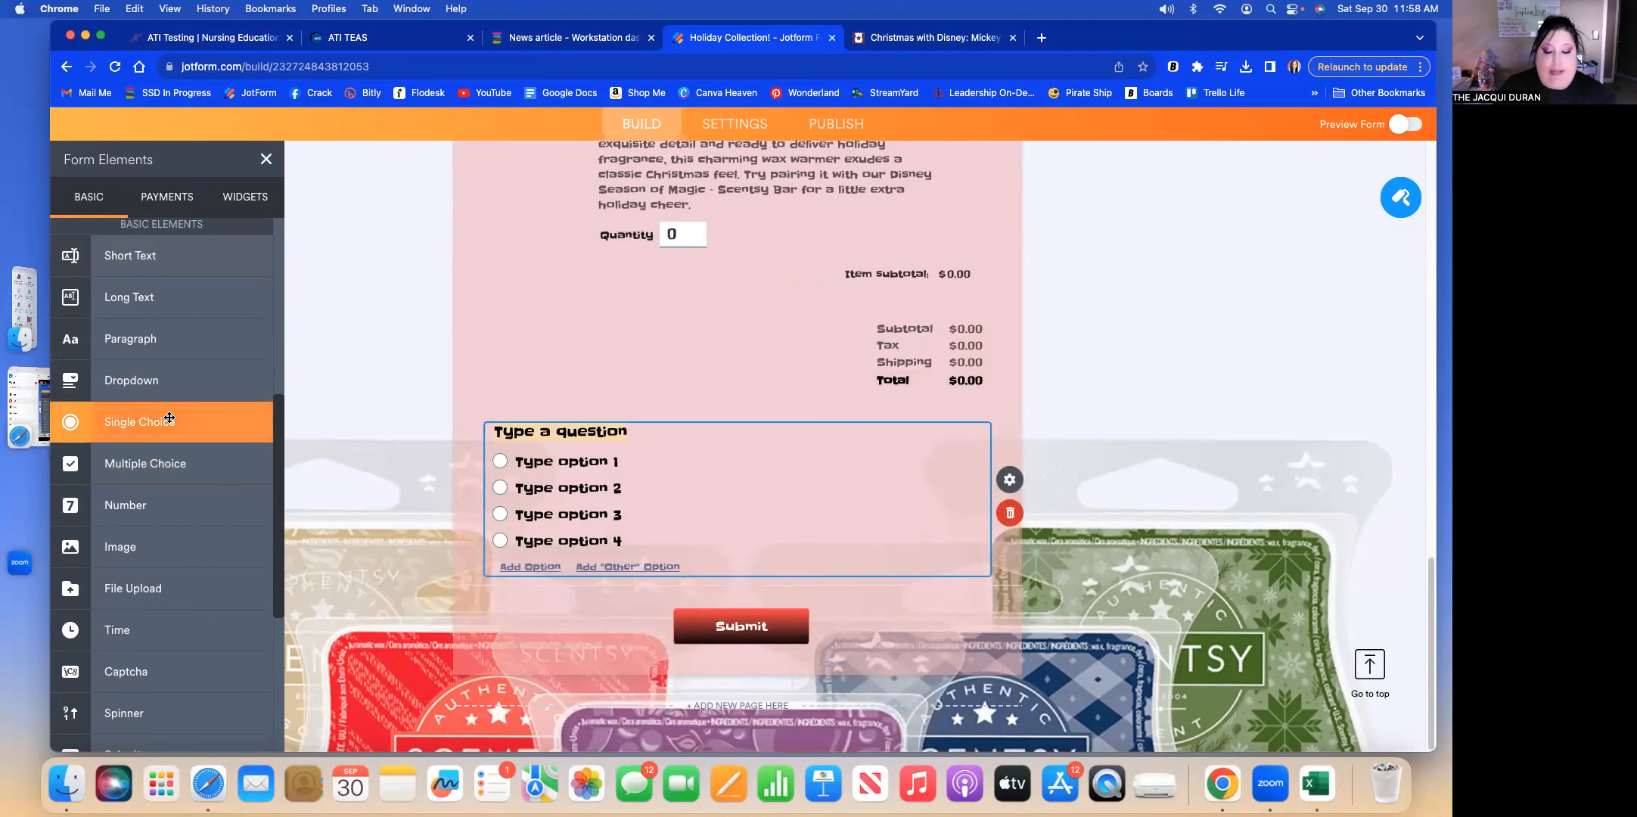
{"action": "left_click", "coordinate": [591, 431]}
{"action": "type", "text": "Preferred "}
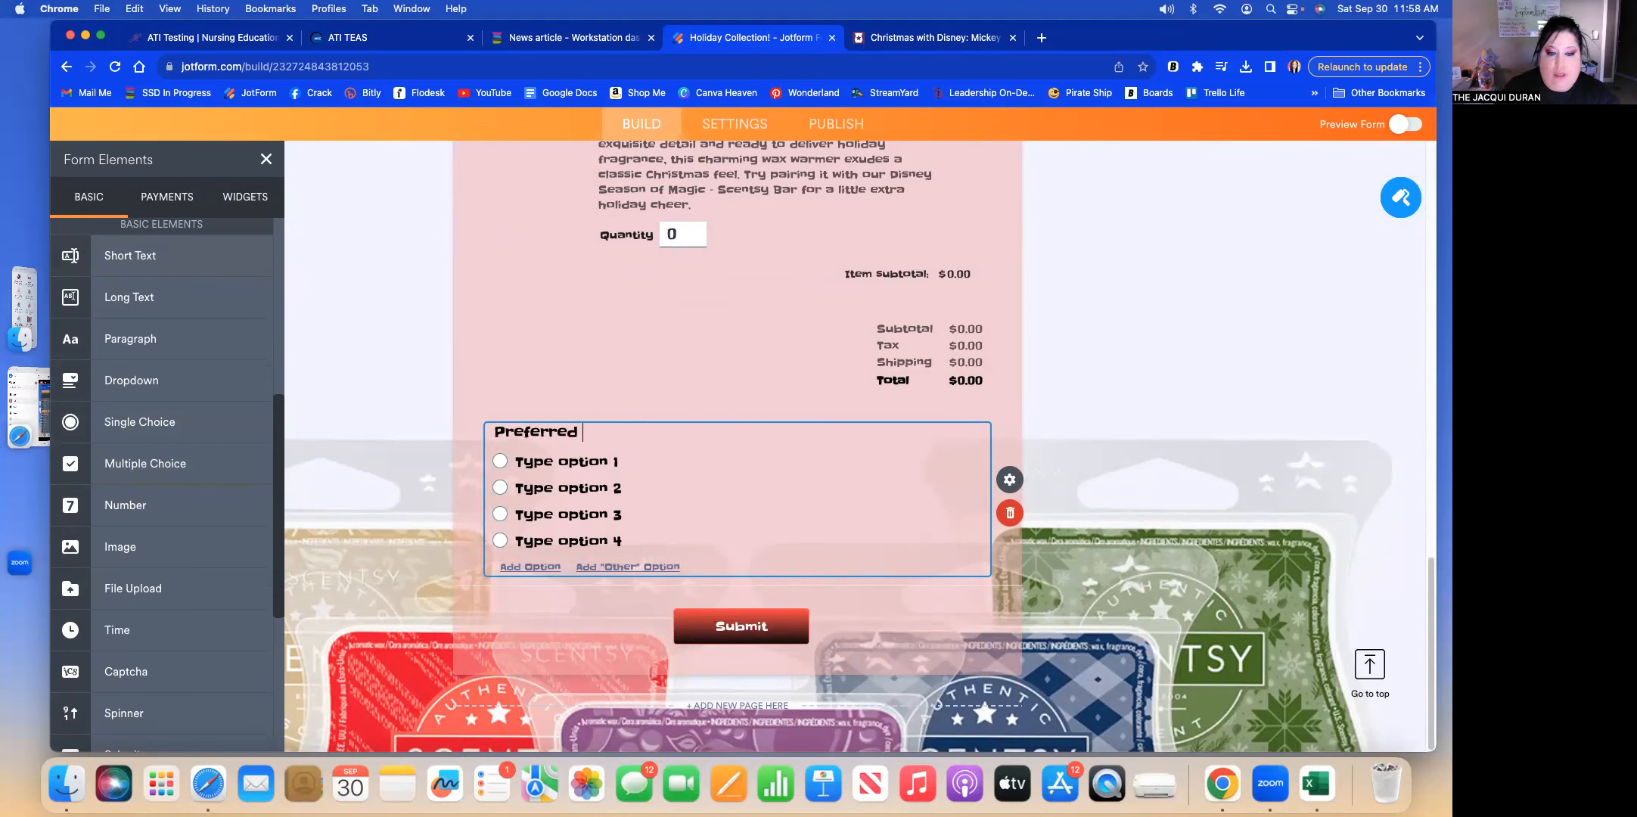
{"action": "type", "text": "Payment Method"}
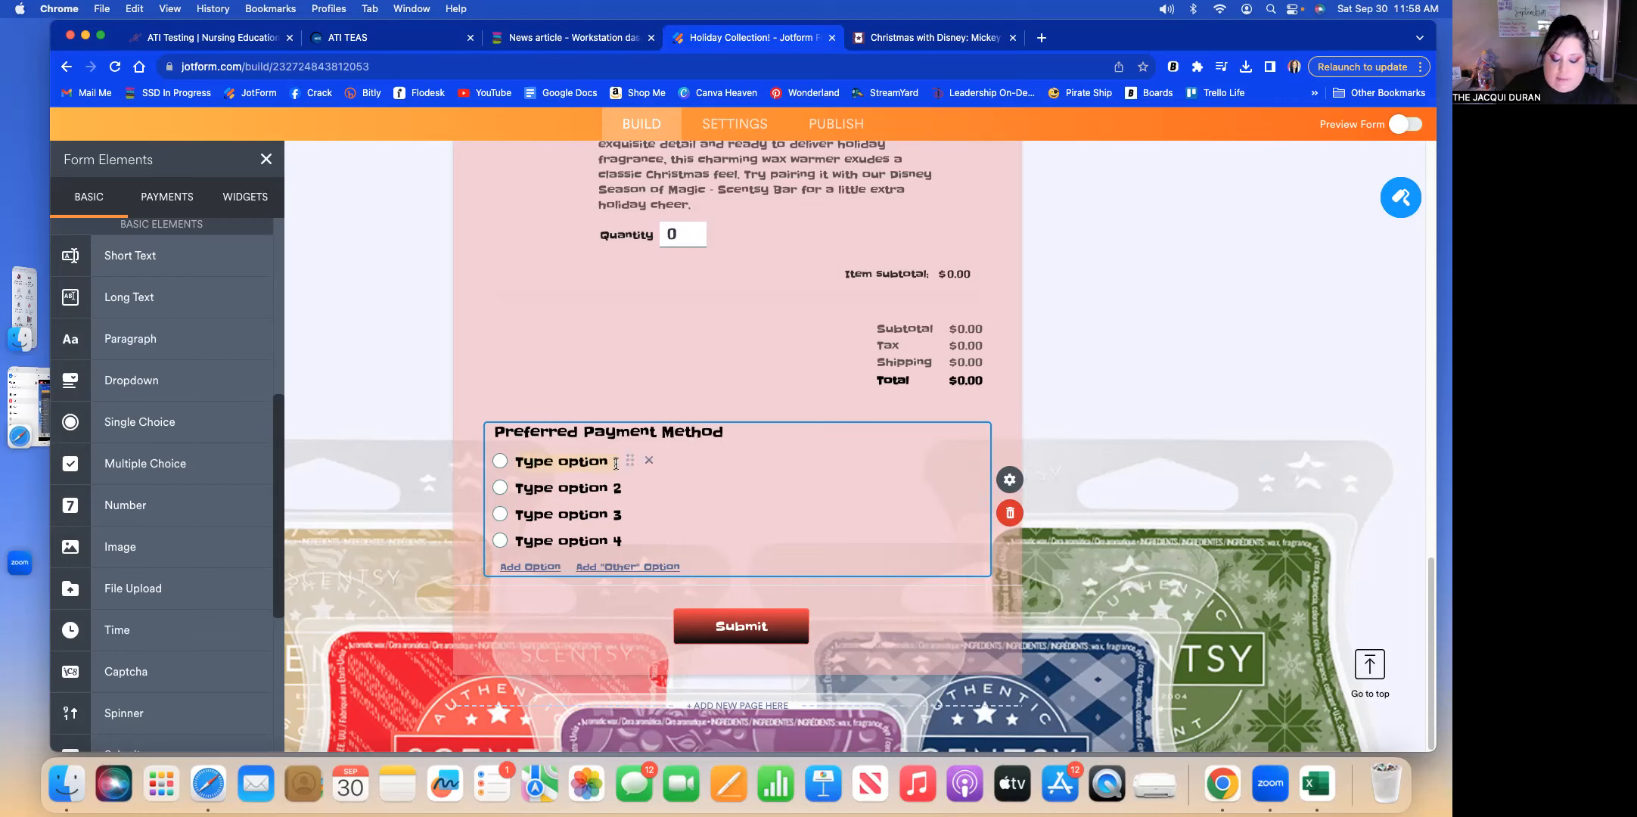
Enter Venmo, PayPal and CashApp as the choices for Preferred Payment Method and remove the unused fourth option.
{"action": "type", "text": "Venmo"}
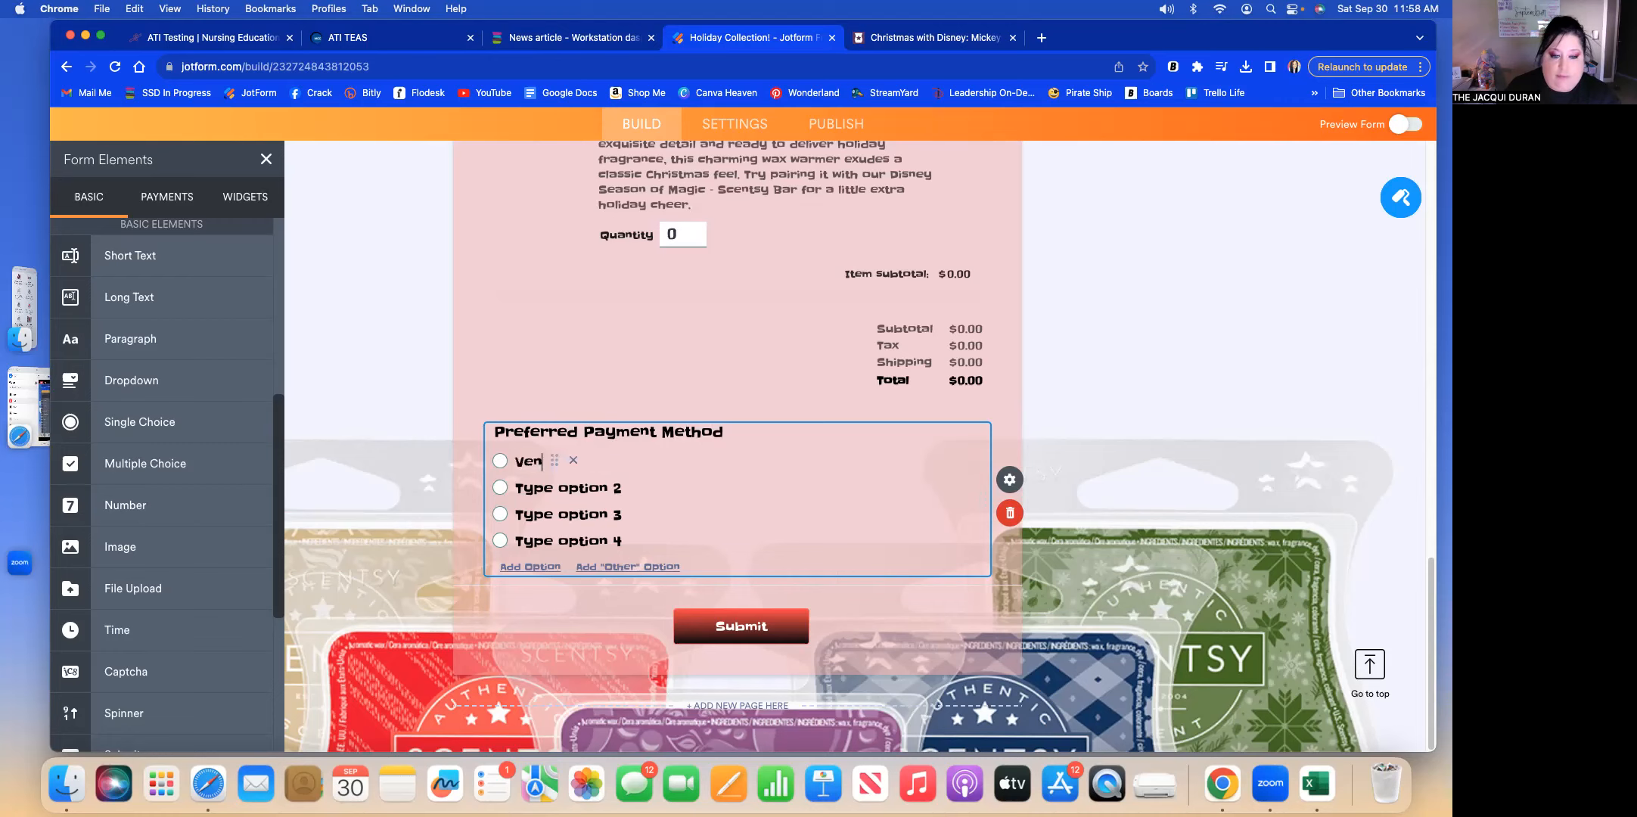
{"action": "left_click", "coordinate": [618, 487]}
{"action": "type", "text": "PayPal"}
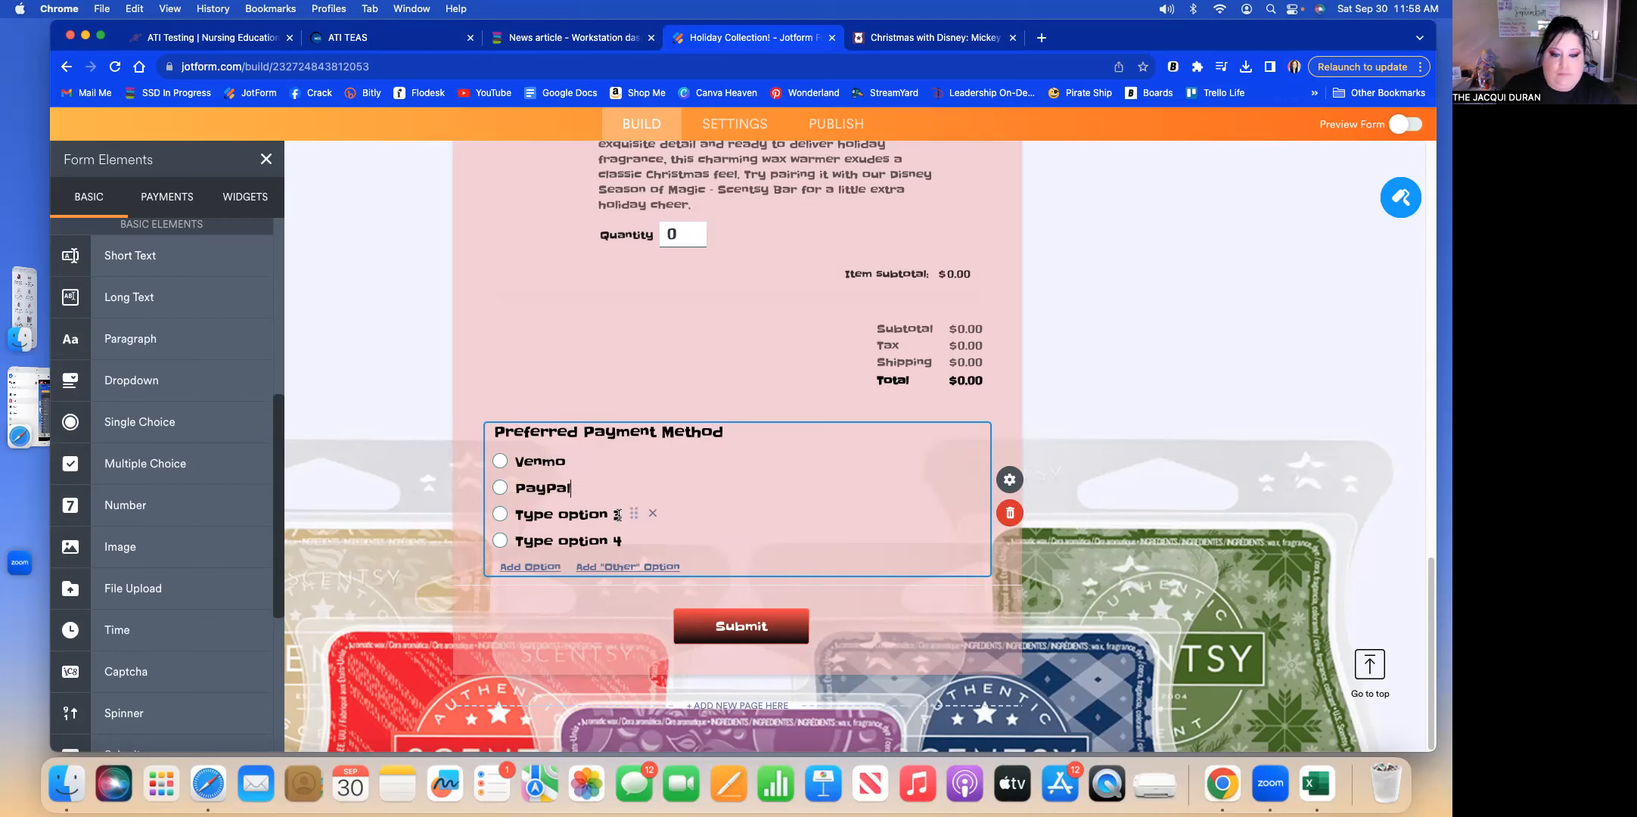
{"action": "type", "text": "Cass"}
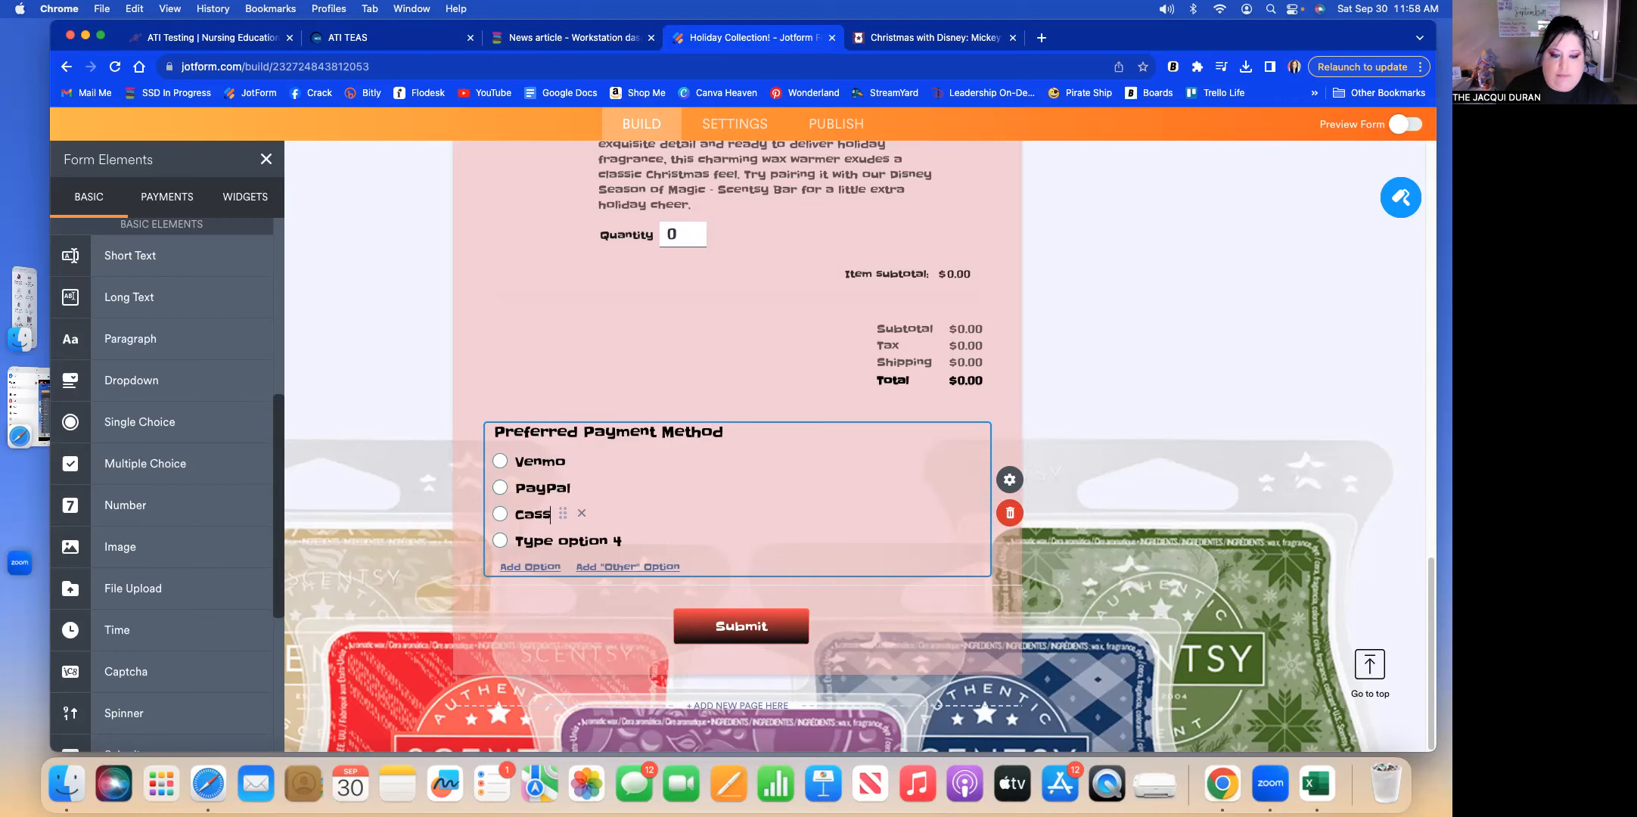
{"action": "key", "text": "BackSpace"}
{"action": "type", "text": "hApp"}
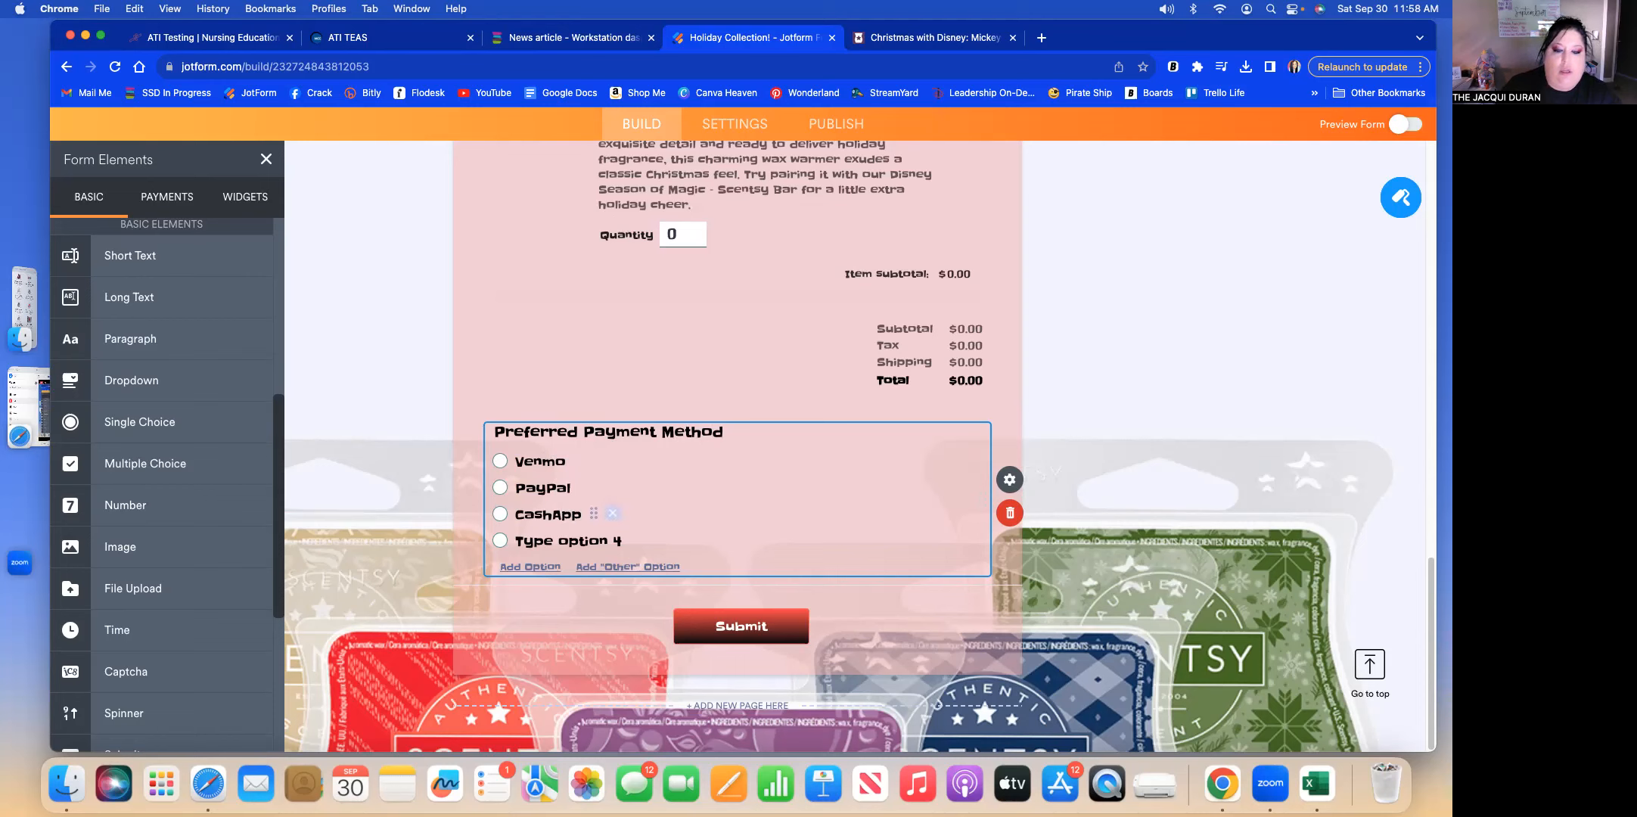
{"action": "left_click", "coordinate": [654, 541]}
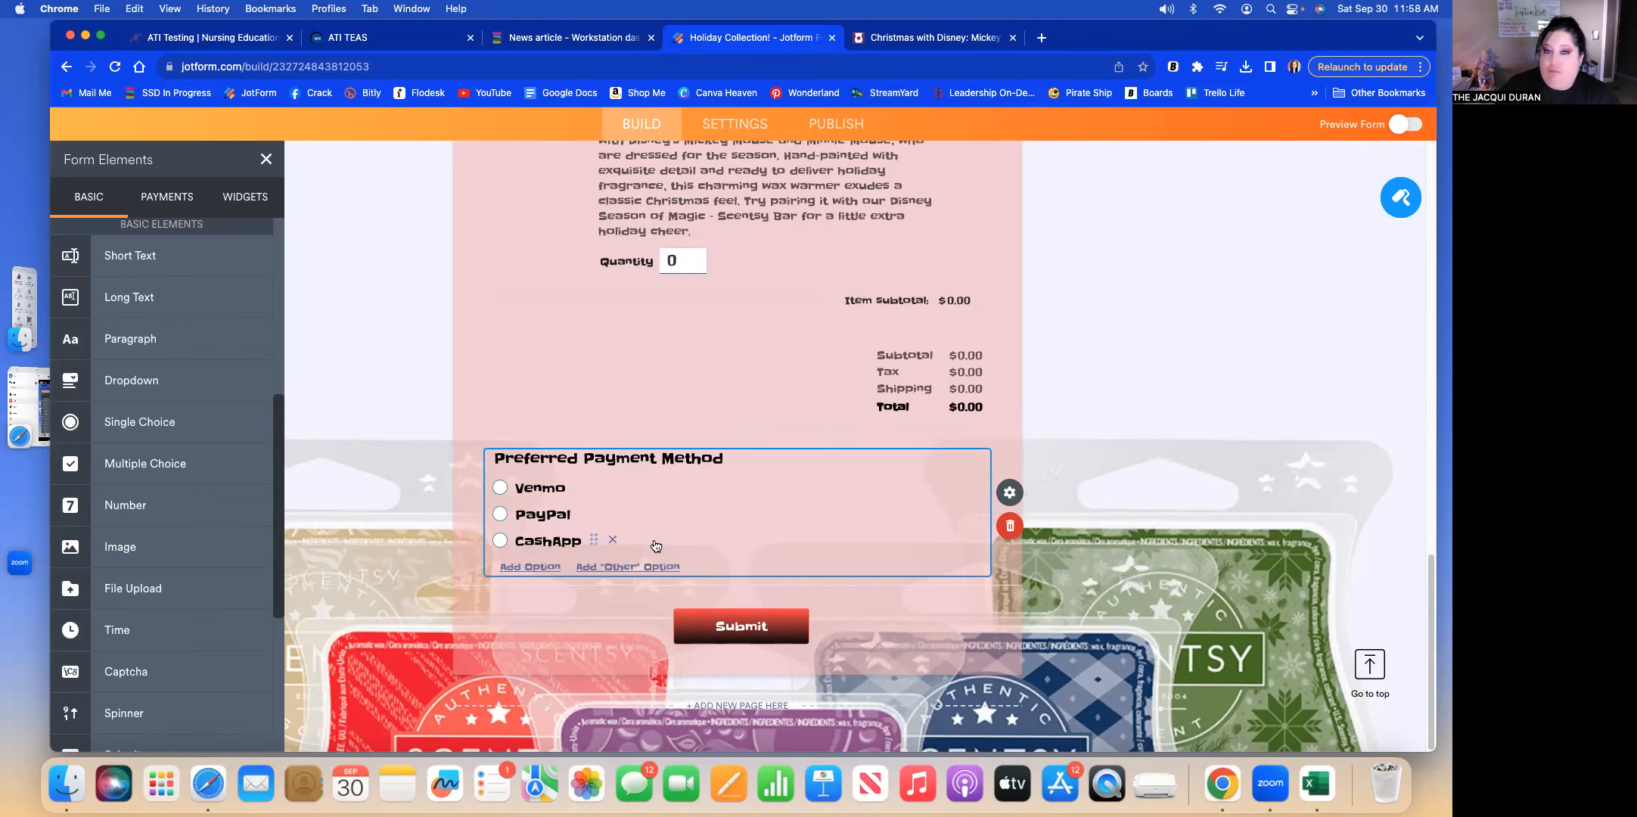
{"action": "left_click_drag", "start_coordinate": [654, 548], "coordinate": [570, 568]}
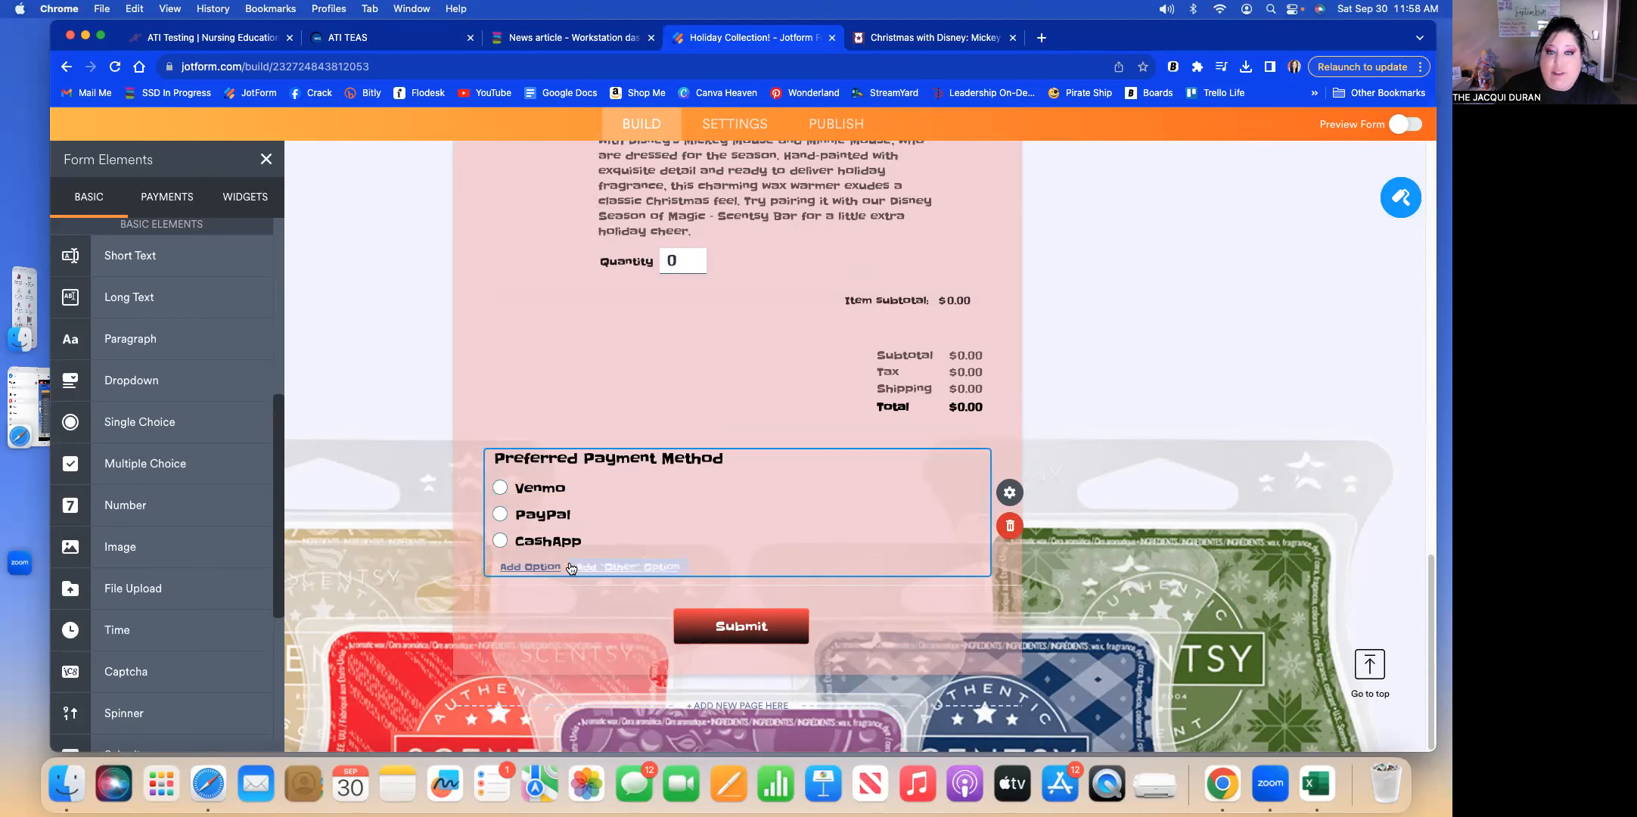
{"action": "left_click", "coordinate": [814, 577]}
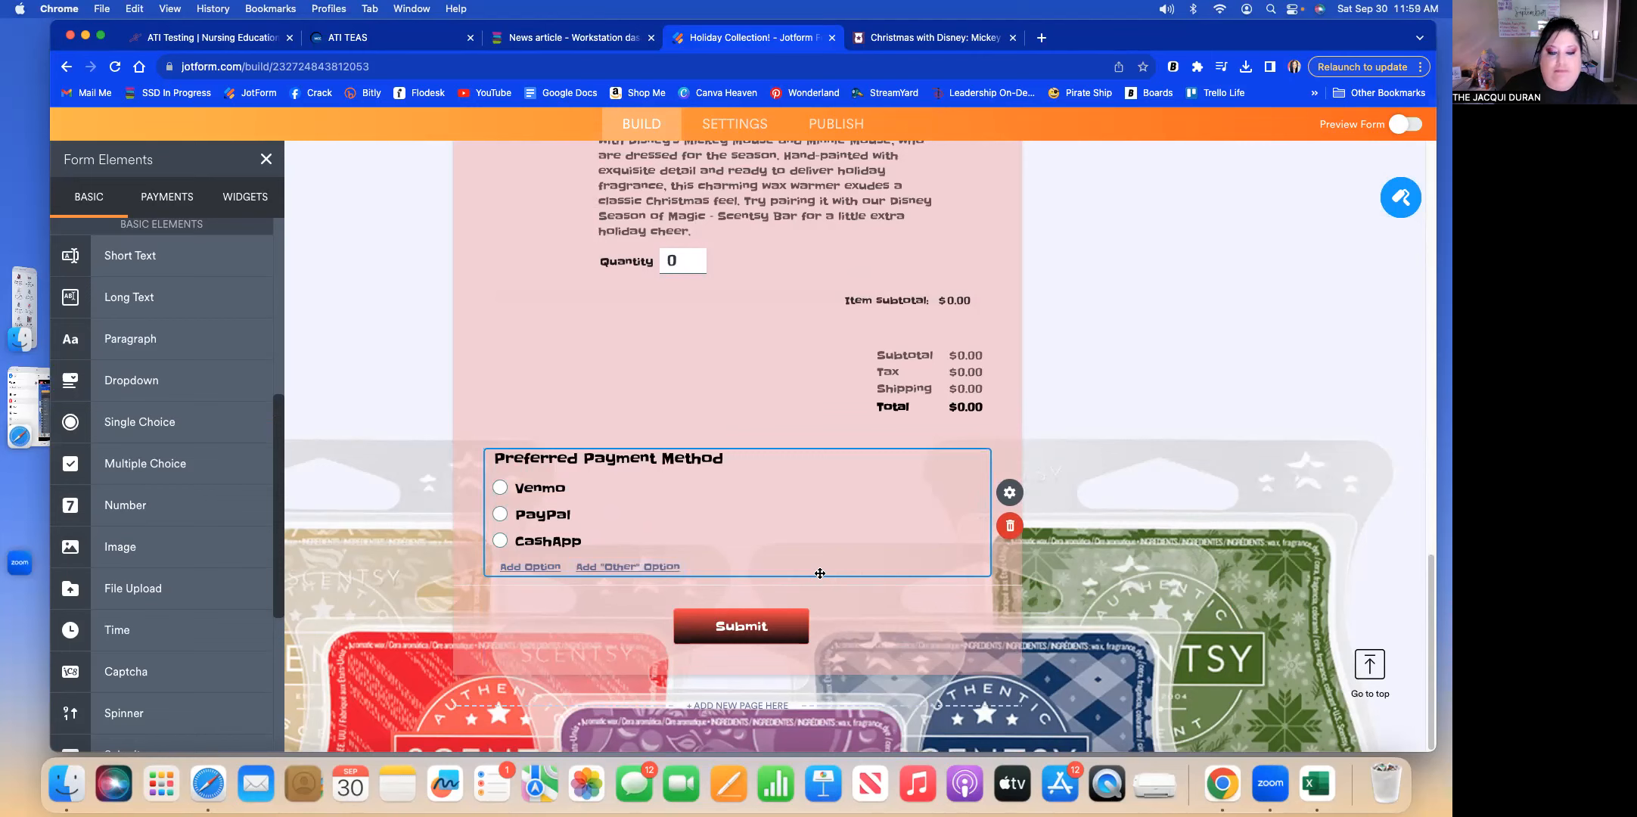
Make the Preferred Payment Method question required and close its properties.
{"action": "left_click", "coordinate": [1009, 493]}
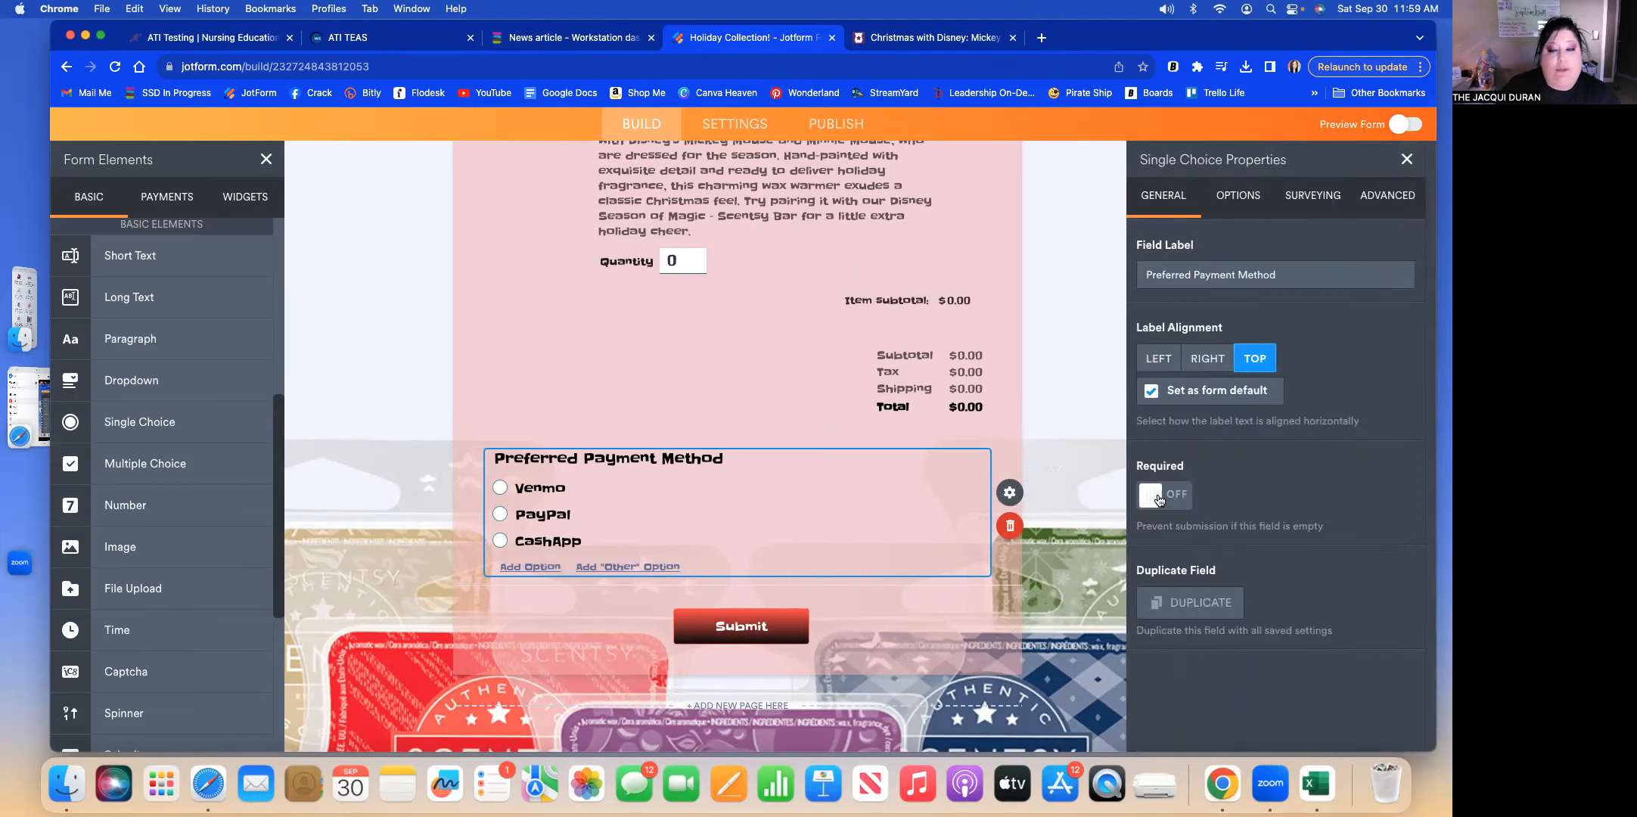
{"action": "left_click", "coordinate": [1163, 500]}
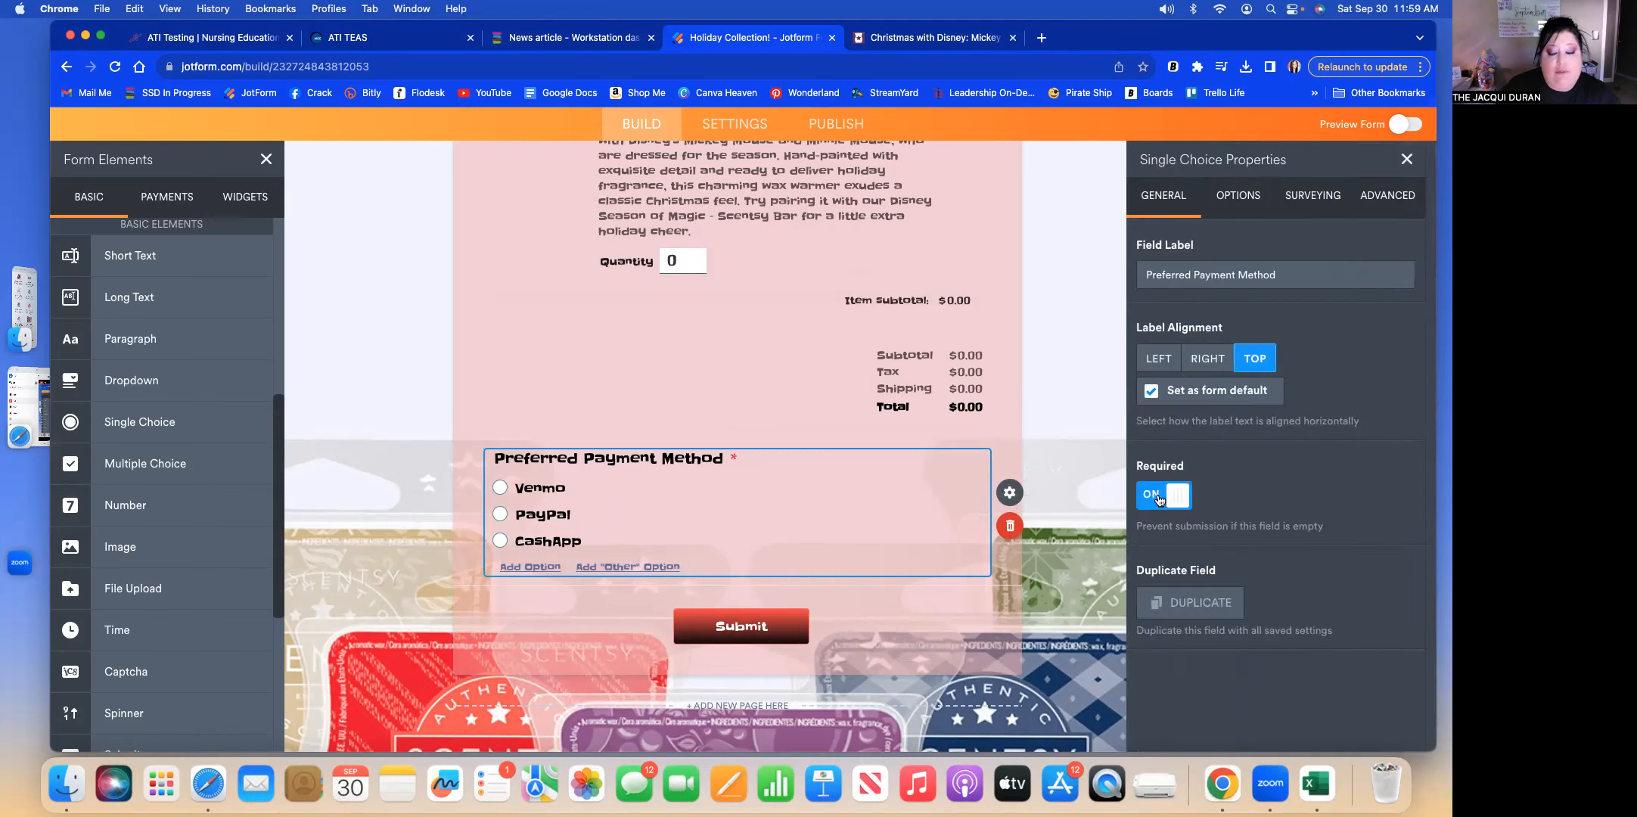
{"action": "left_click", "coordinate": [1103, 528]}
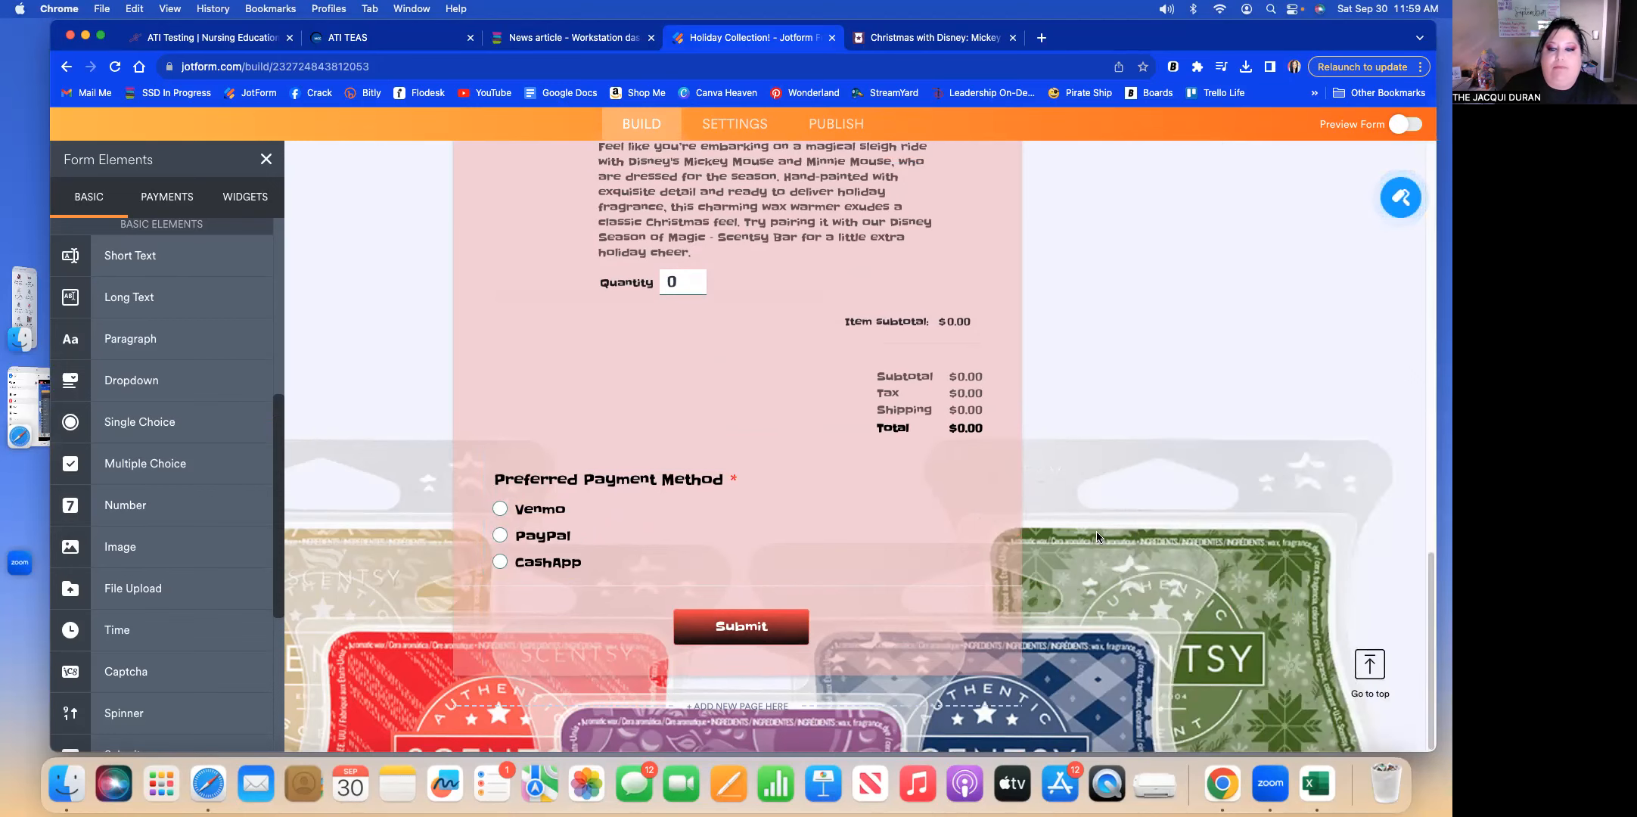
Open the form's Thank You Page settings and review the message shown after submission.
{"action": "scroll", "coordinate": [902, 539], "scroll_direction": "up", "scroll_amount": 10}
{"action": "scroll", "coordinate": [900, 539], "scroll_direction": "up", "scroll_amount": 10}
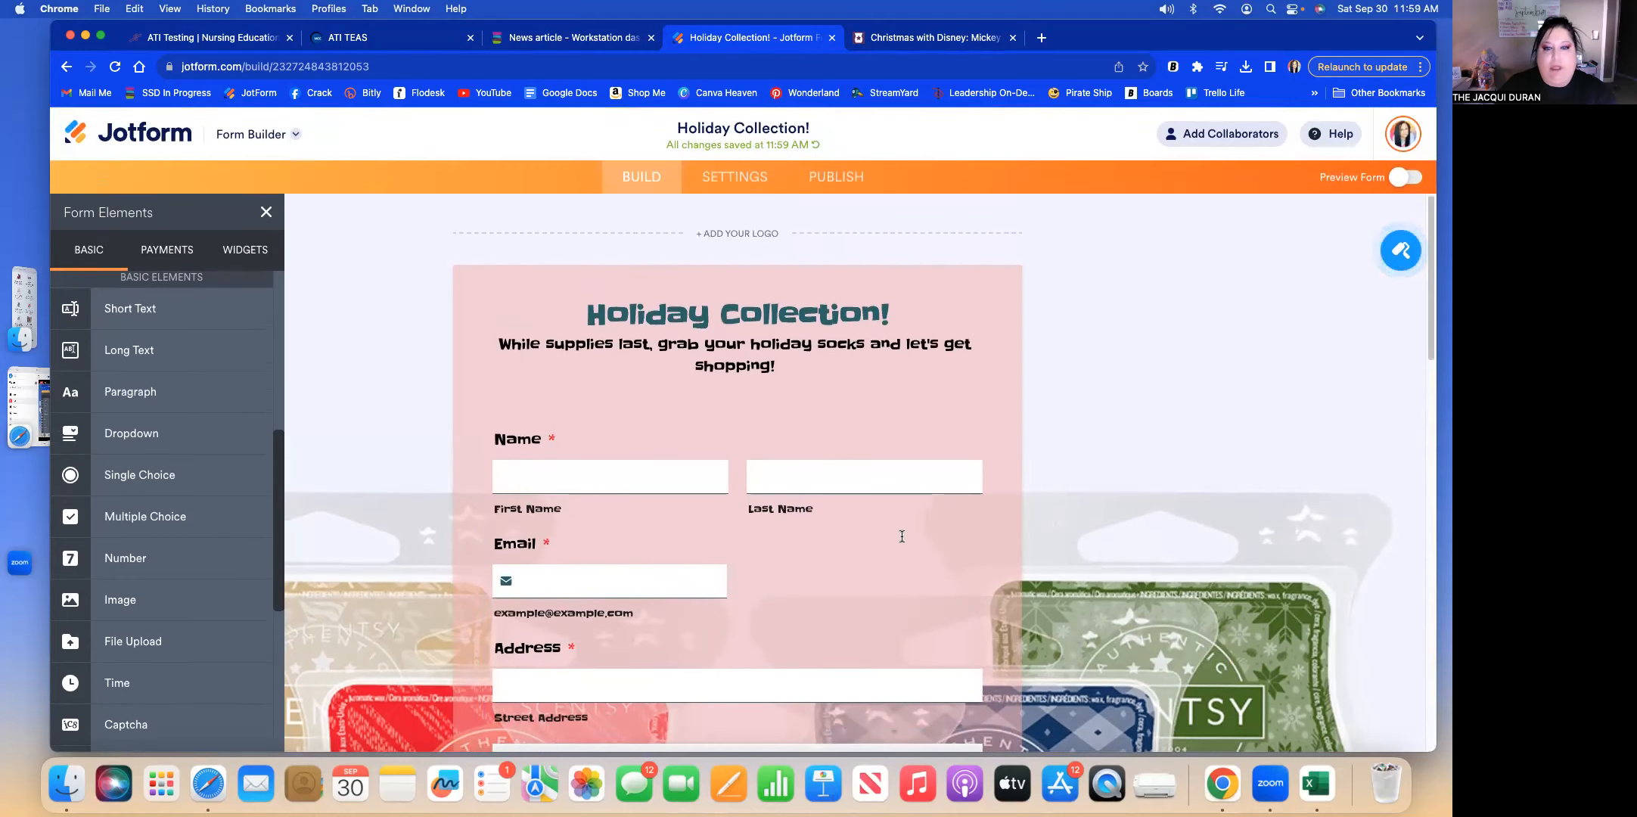
{"action": "left_click", "coordinate": [751, 180]}
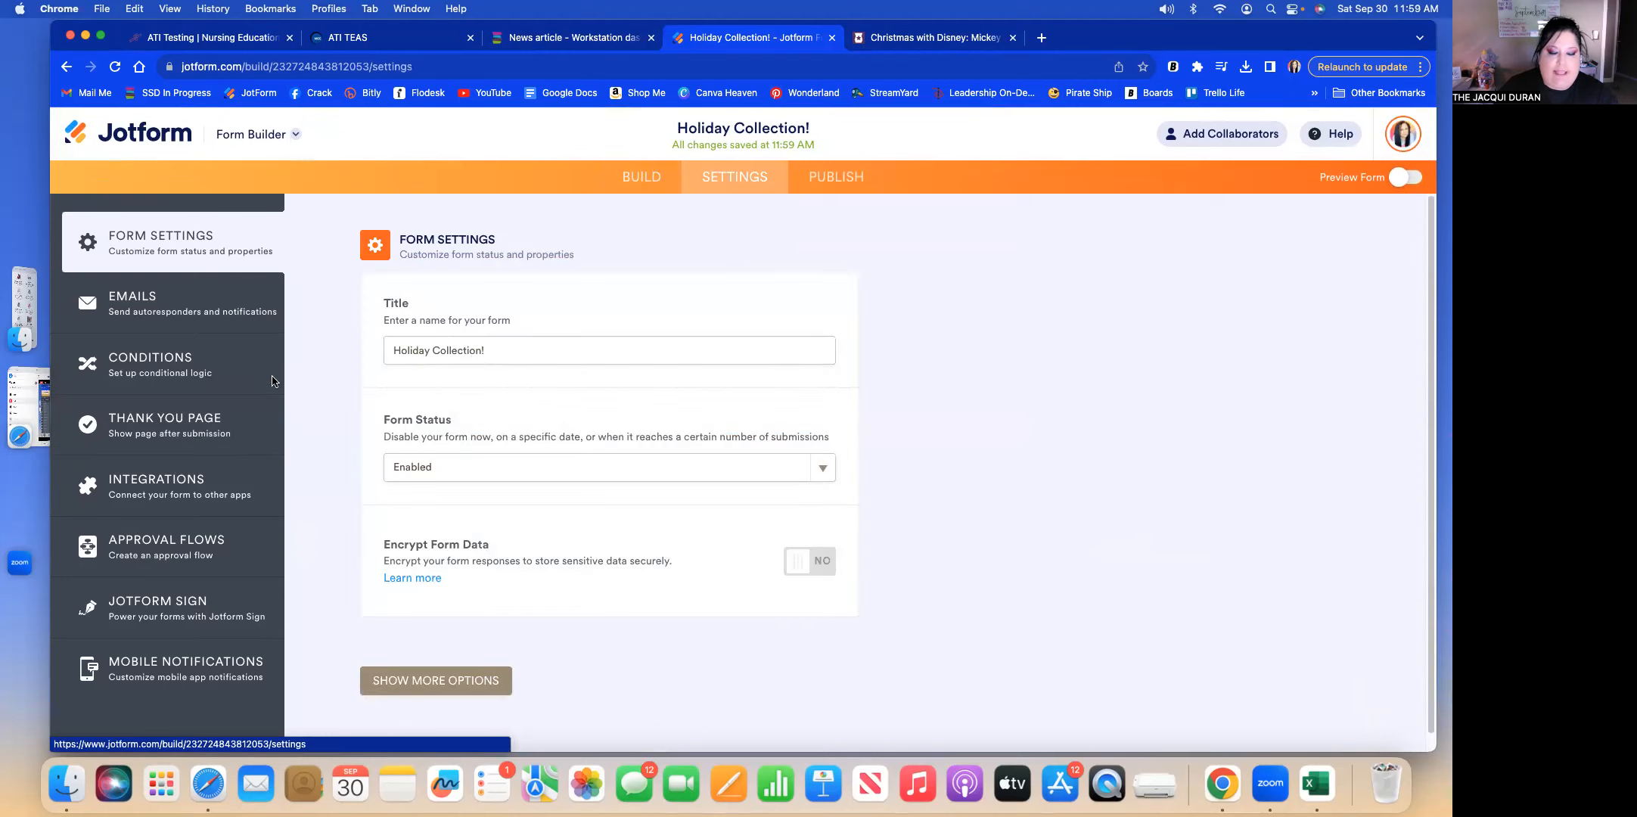
{"action": "left_click", "coordinate": [190, 435]}
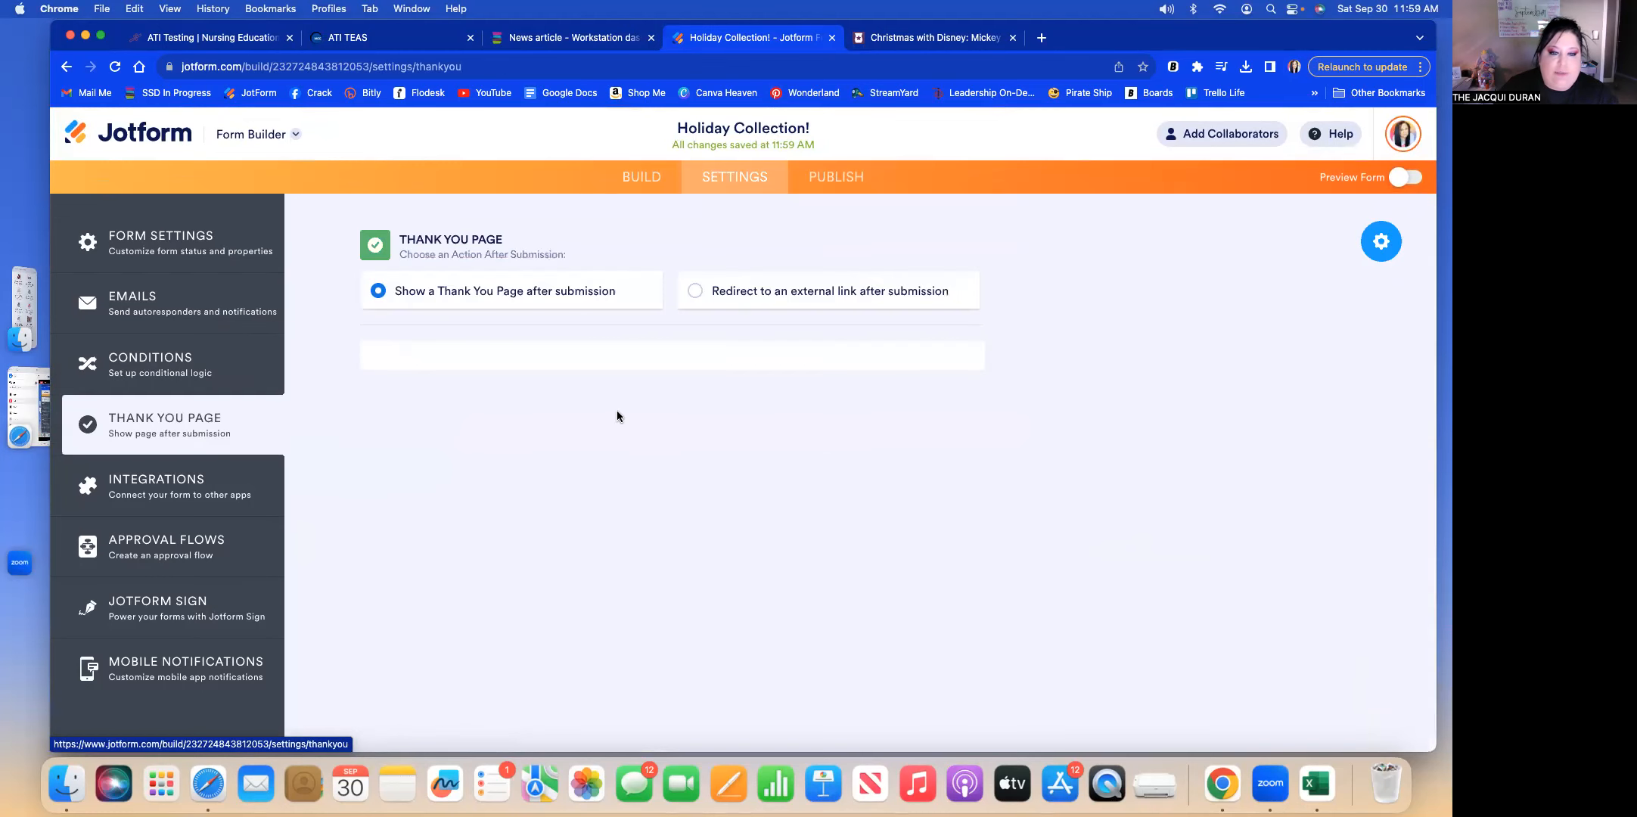
{"action": "scroll", "coordinate": [723, 534], "scroll_direction": "down", "scroll_amount": 2}
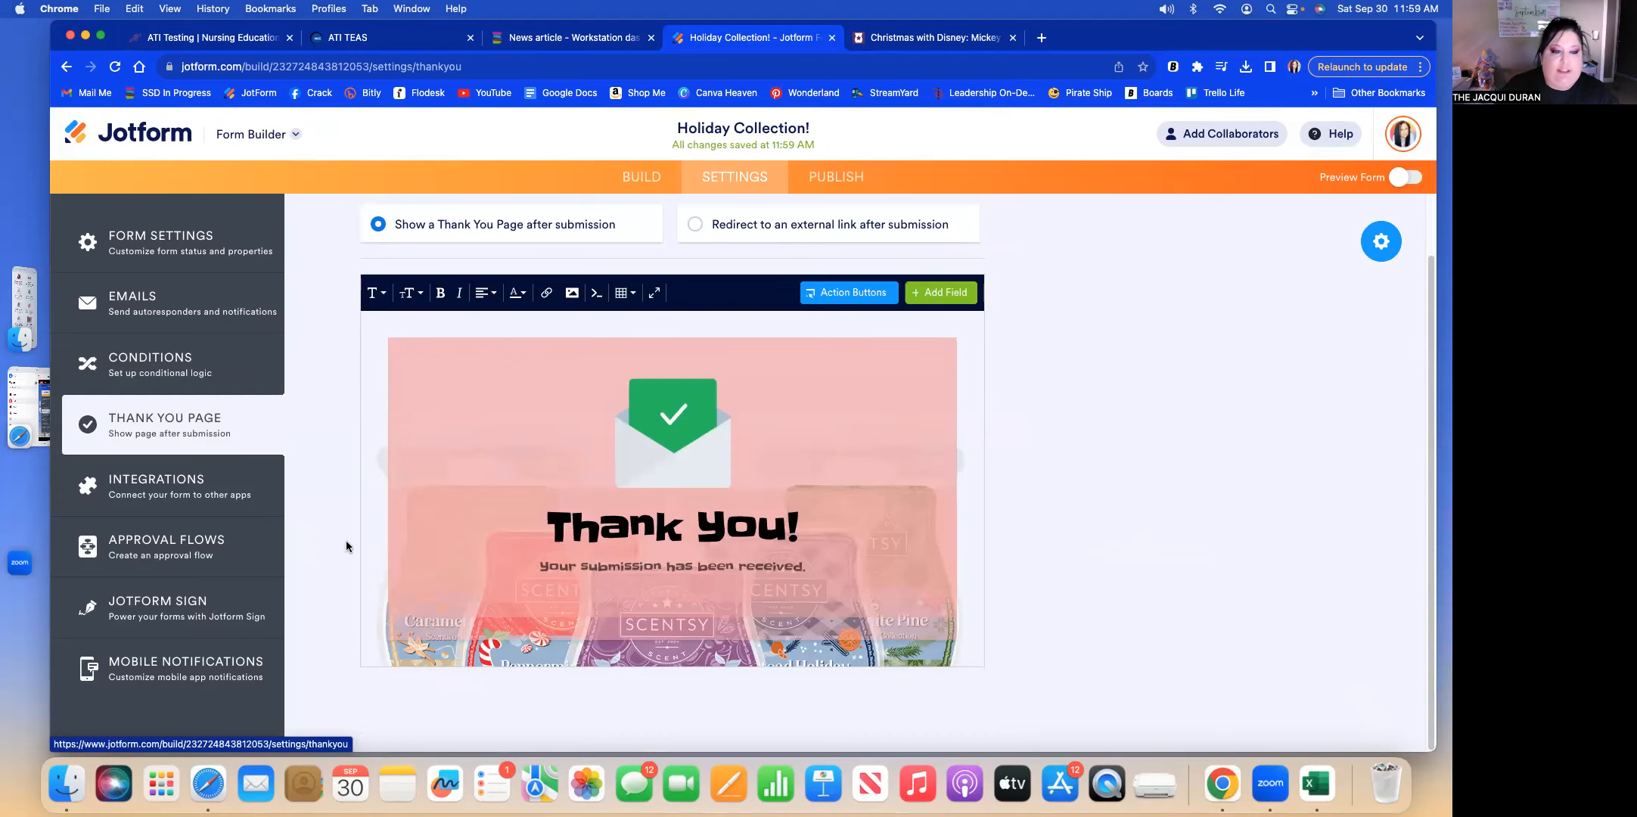
{"action": "scroll", "coordinate": [390, 365], "scroll_direction": "up", "scroll_amount": 2}
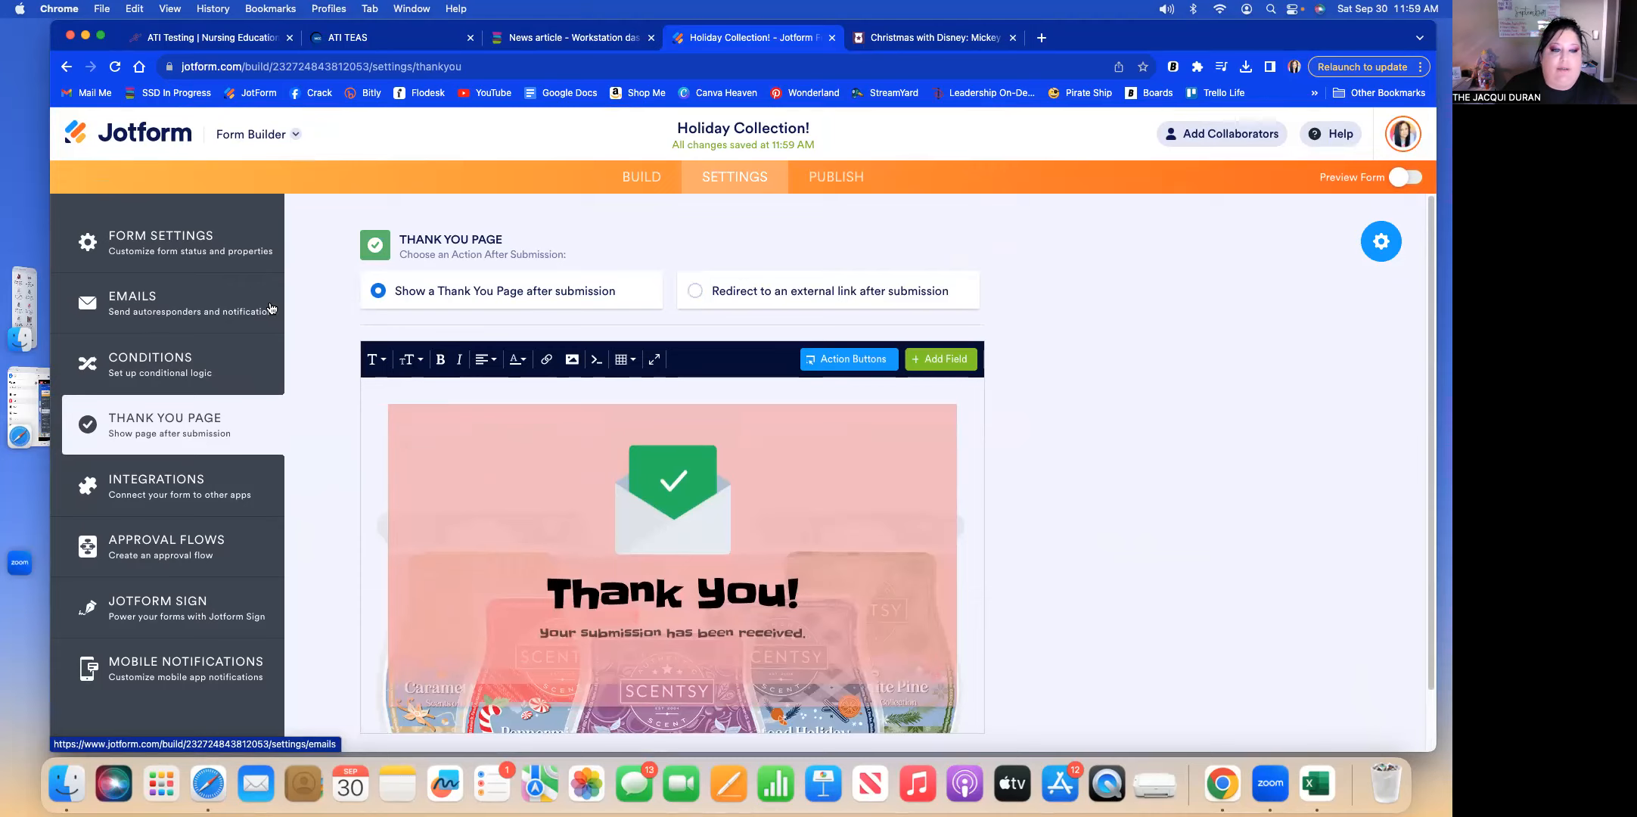
Open the Notification 1 email for editing and examine its subject and content.
{"action": "left_click", "coordinate": [237, 310]}
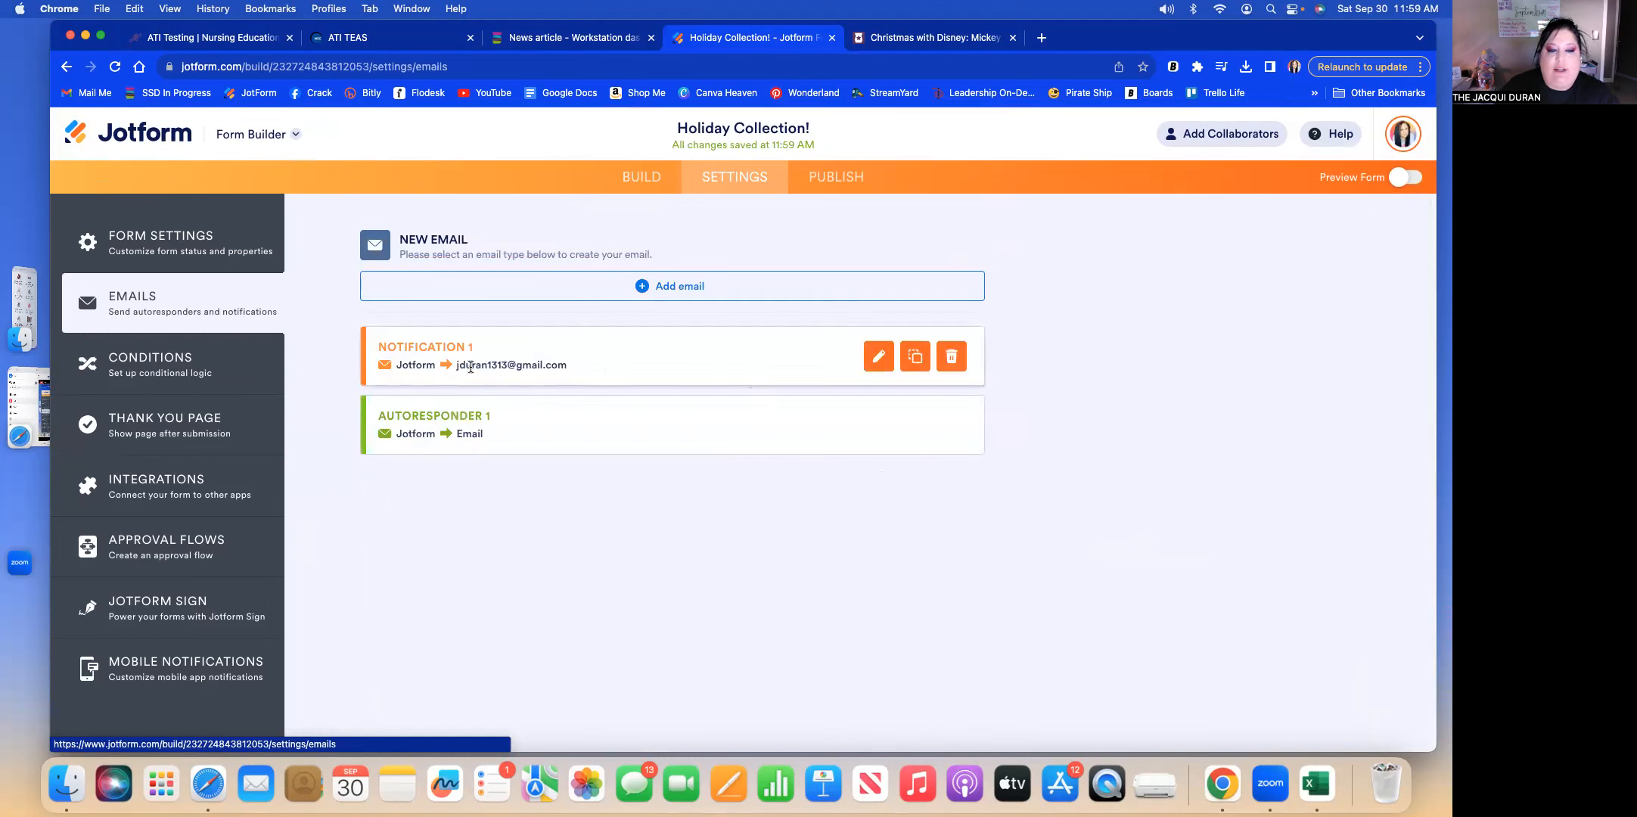
{"action": "left_click", "coordinate": [892, 362]}
{"action": "scroll", "coordinate": [730, 400], "scroll_direction": "up", "scroll_amount": 3}
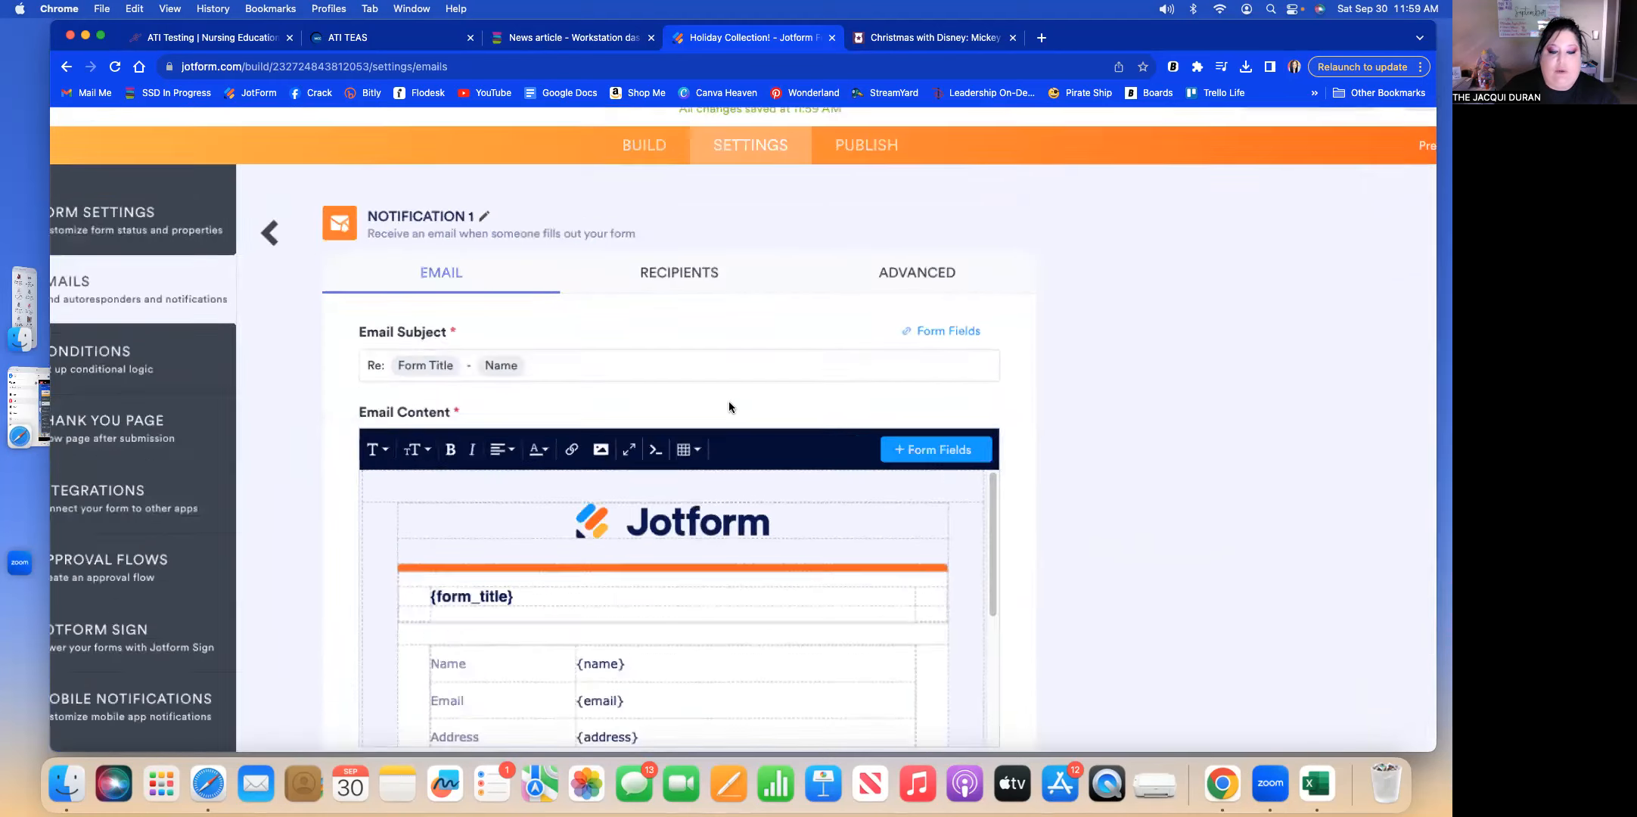
{"action": "scroll", "coordinate": [729, 403], "scroll_direction": "up", "scroll_amount": 5}
{"action": "scroll", "coordinate": [729, 403], "scroll_direction": "down", "scroll_amount": 8}
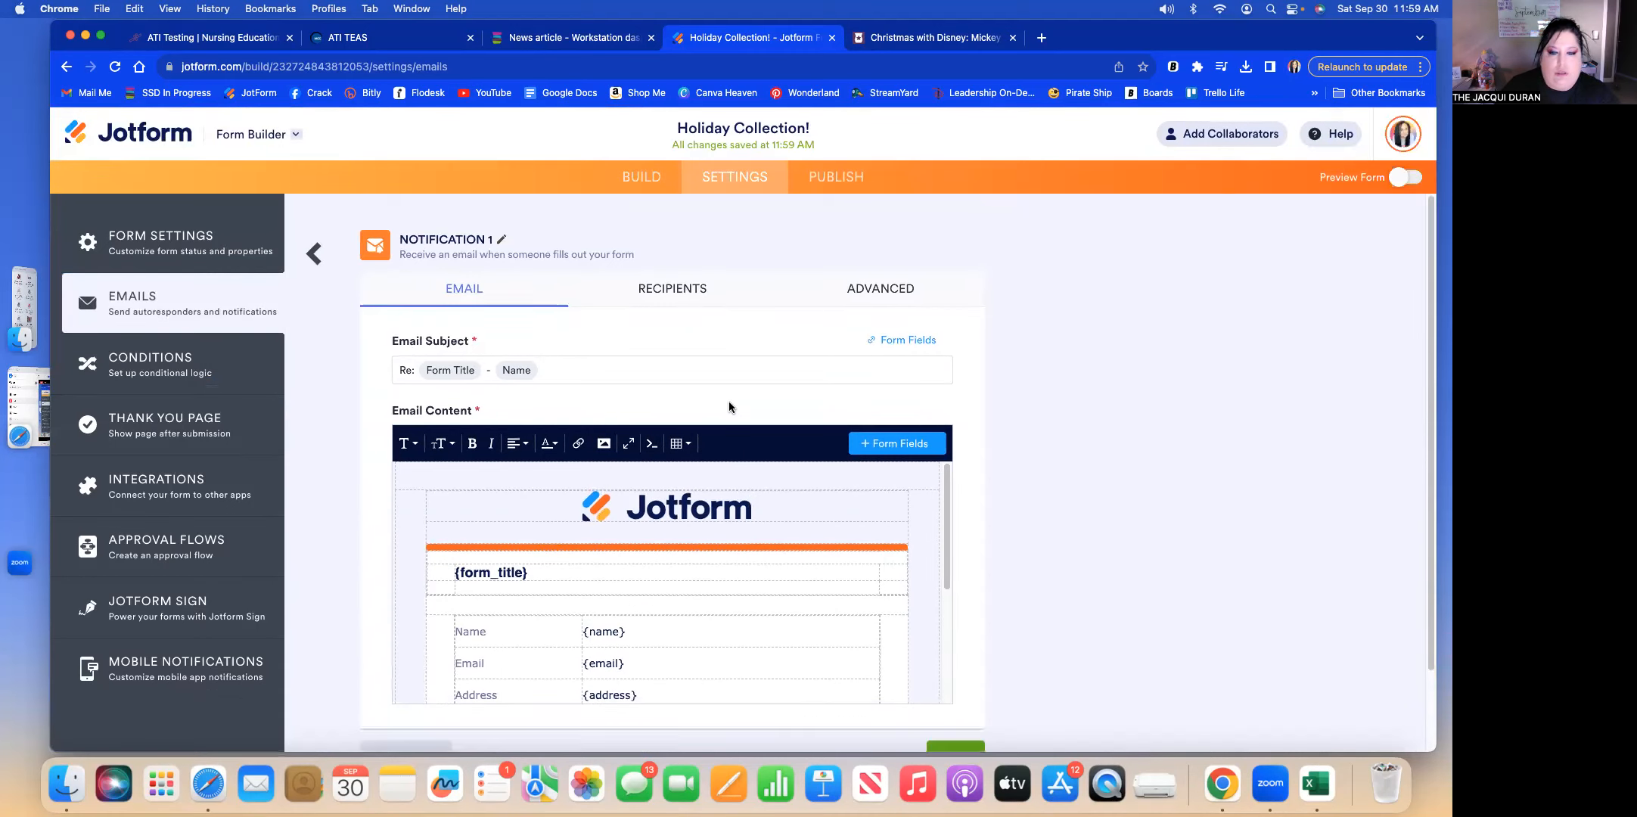
{"action": "scroll", "coordinate": [730, 406], "scroll_direction": "down", "scroll_amount": 2}
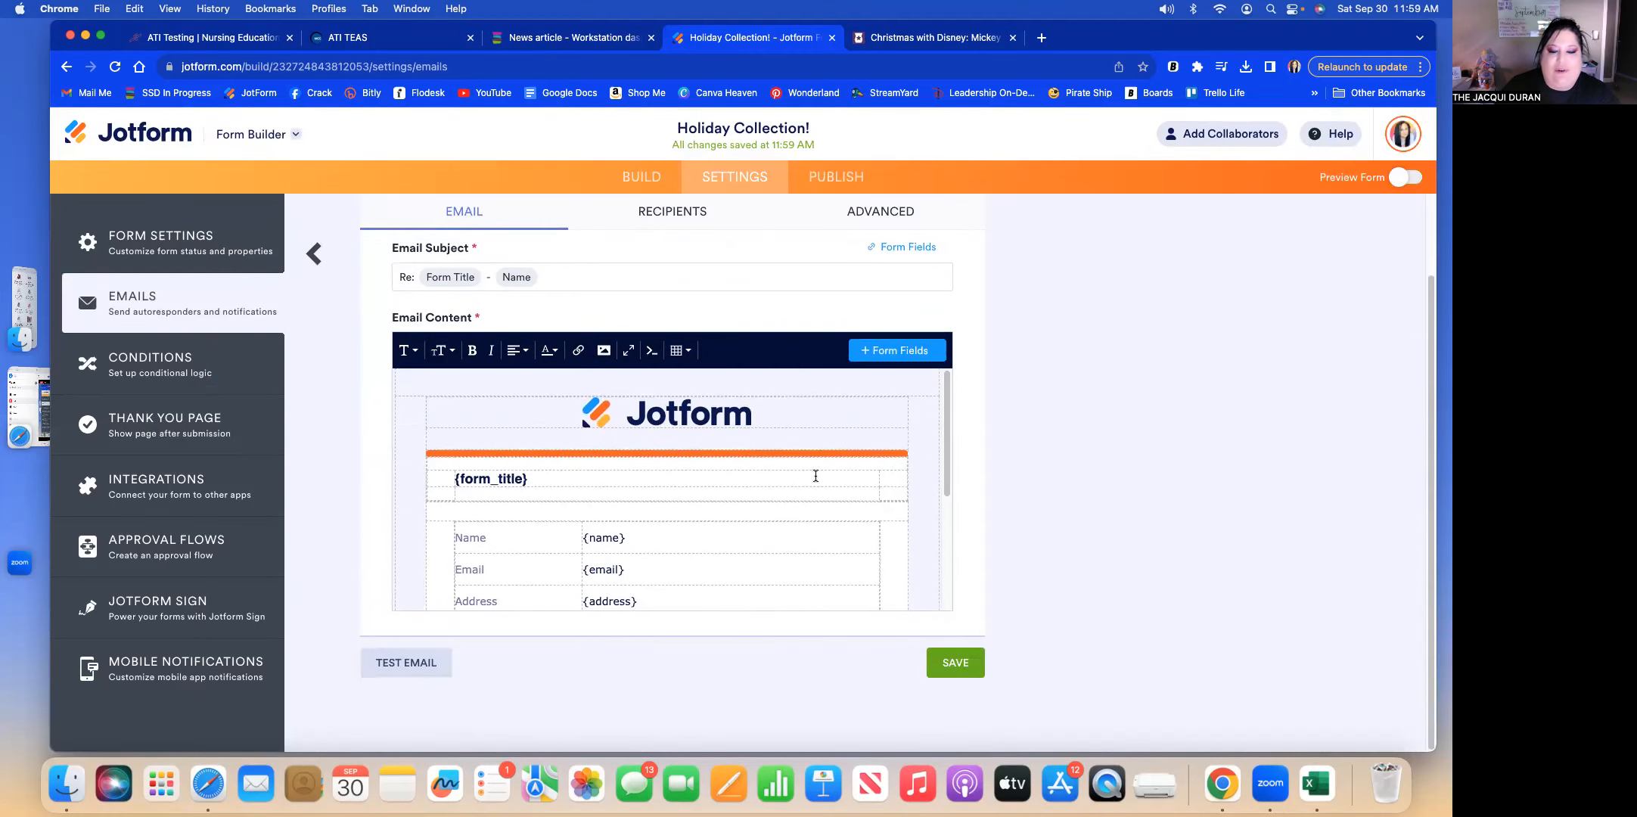
{"action": "scroll", "coordinate": [926, 433], "scroll_direction": "down", "scroll_amount": 5}
{"action": "left_click_drag", "start_coordinate": [947, 500], "coordinate": [955, 389]}
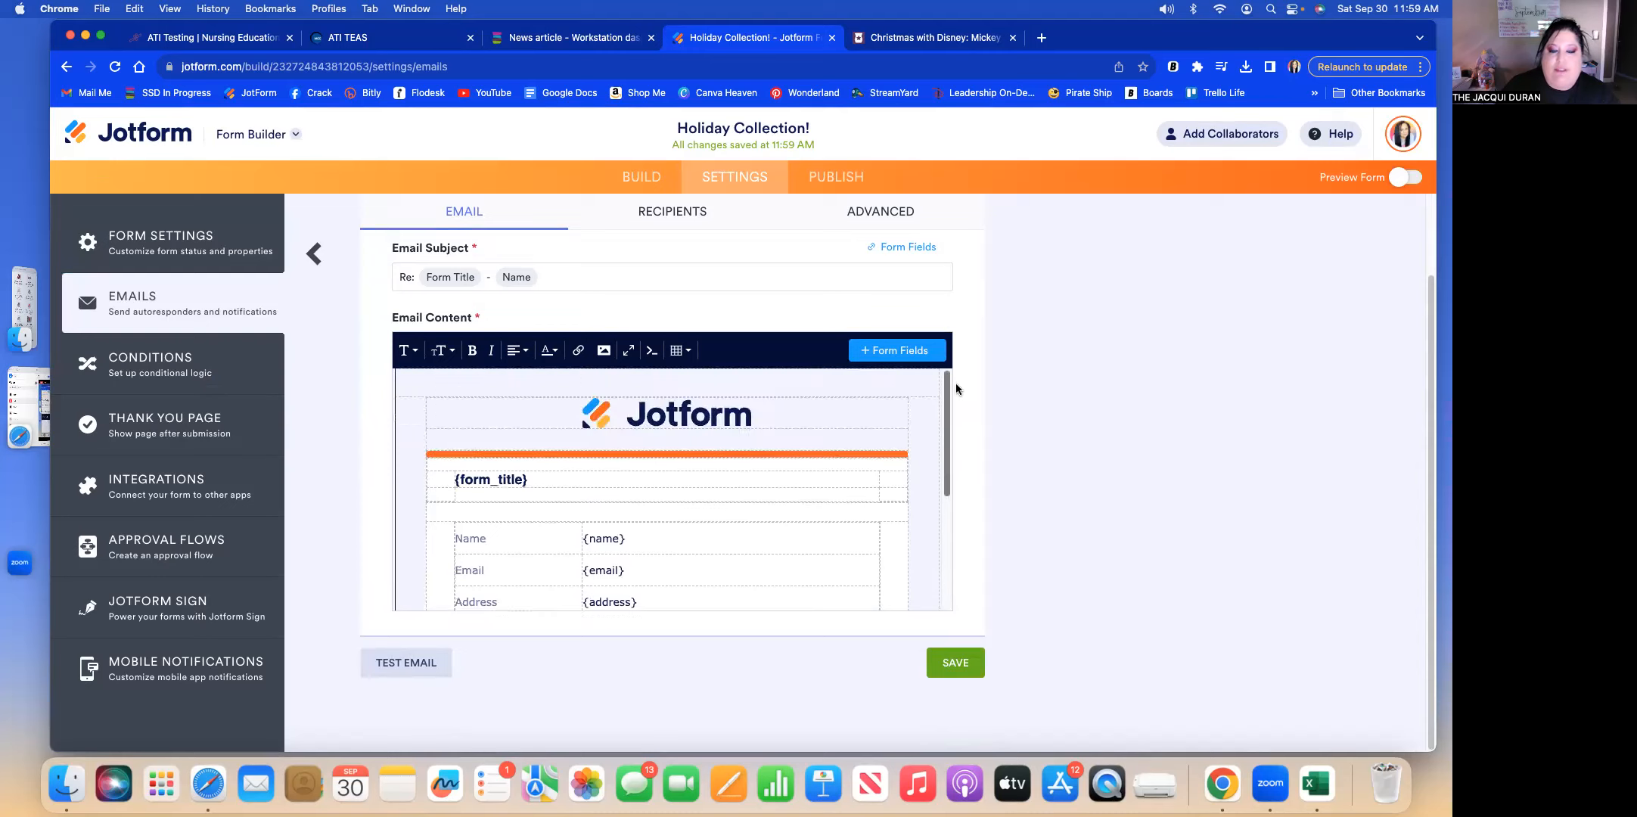
Check the sender, reply-to and recipient settings of Notification 1, then save the notification.
{"action": "left_click", "coordinate": [689, 214]}
{"action": "mouse_move", "coordinate": [540, 505]}
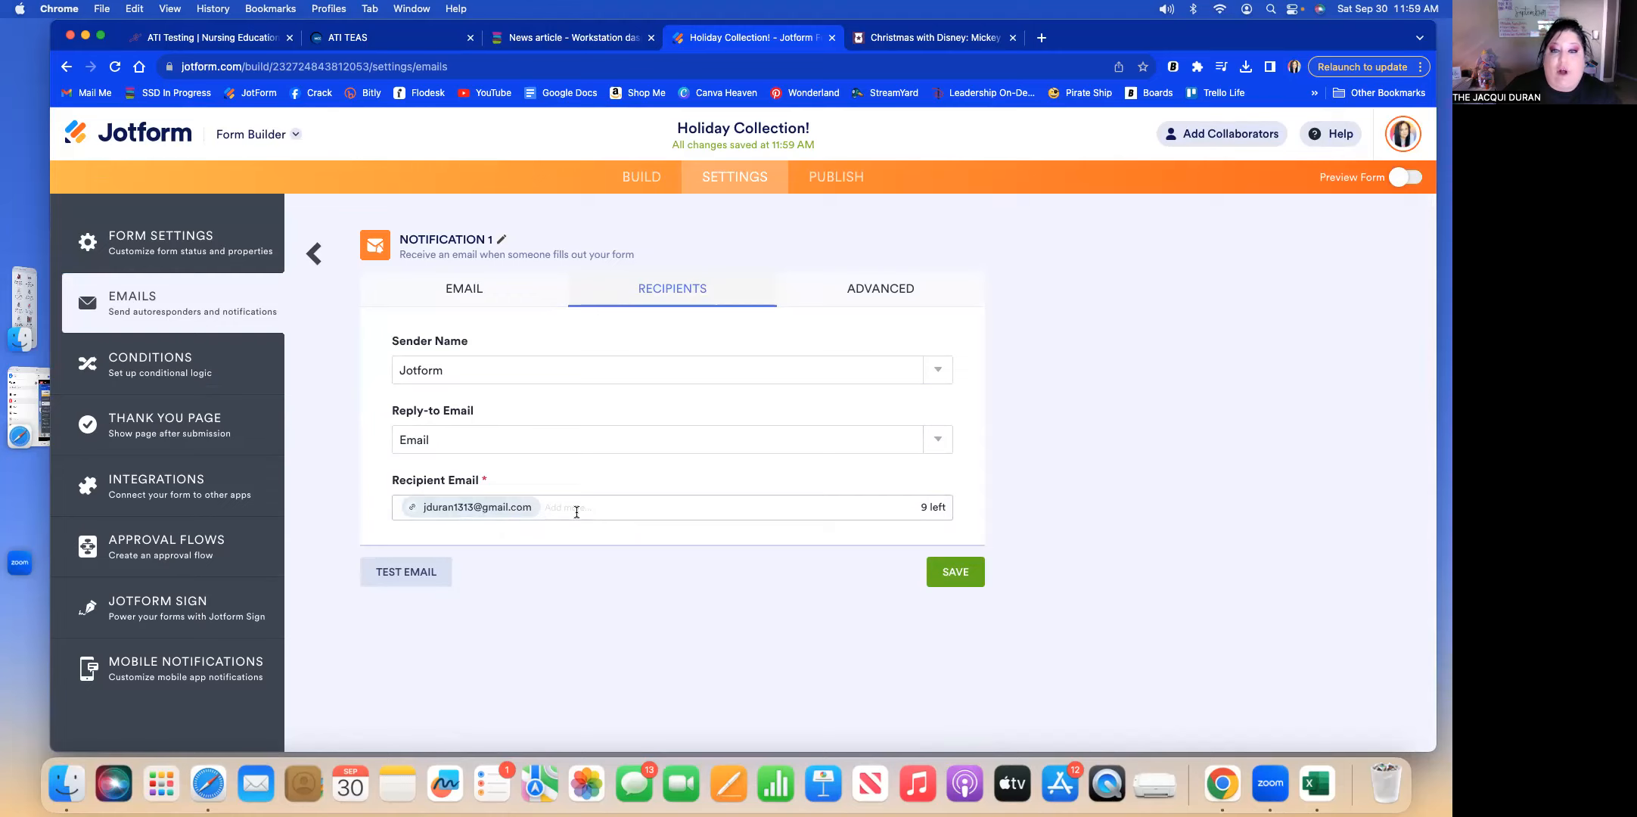
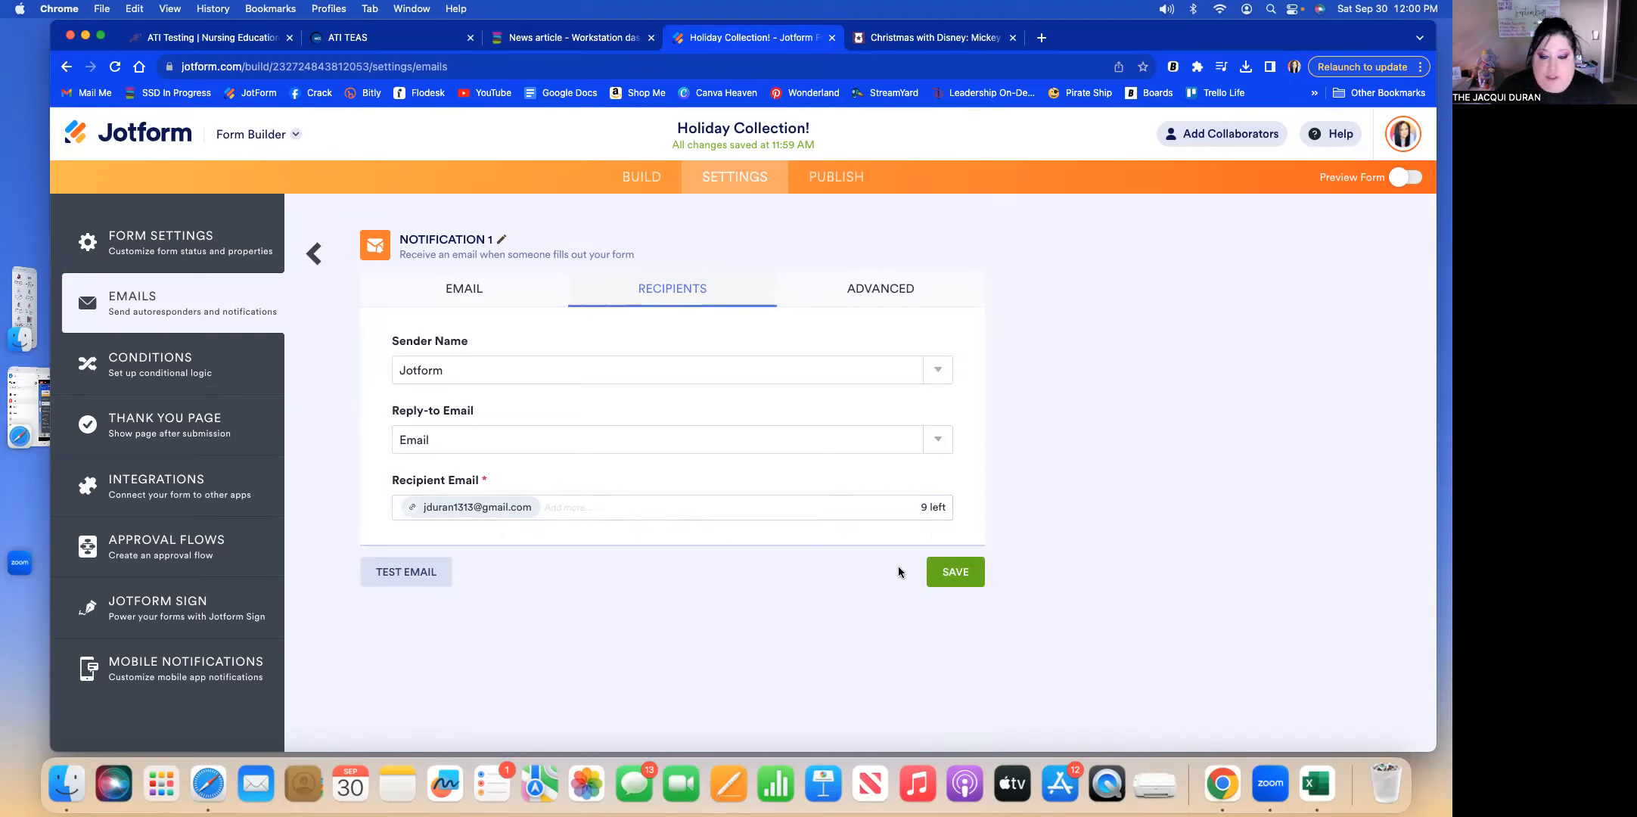
{"action": "left_click", "coordinate": [940, 572]}
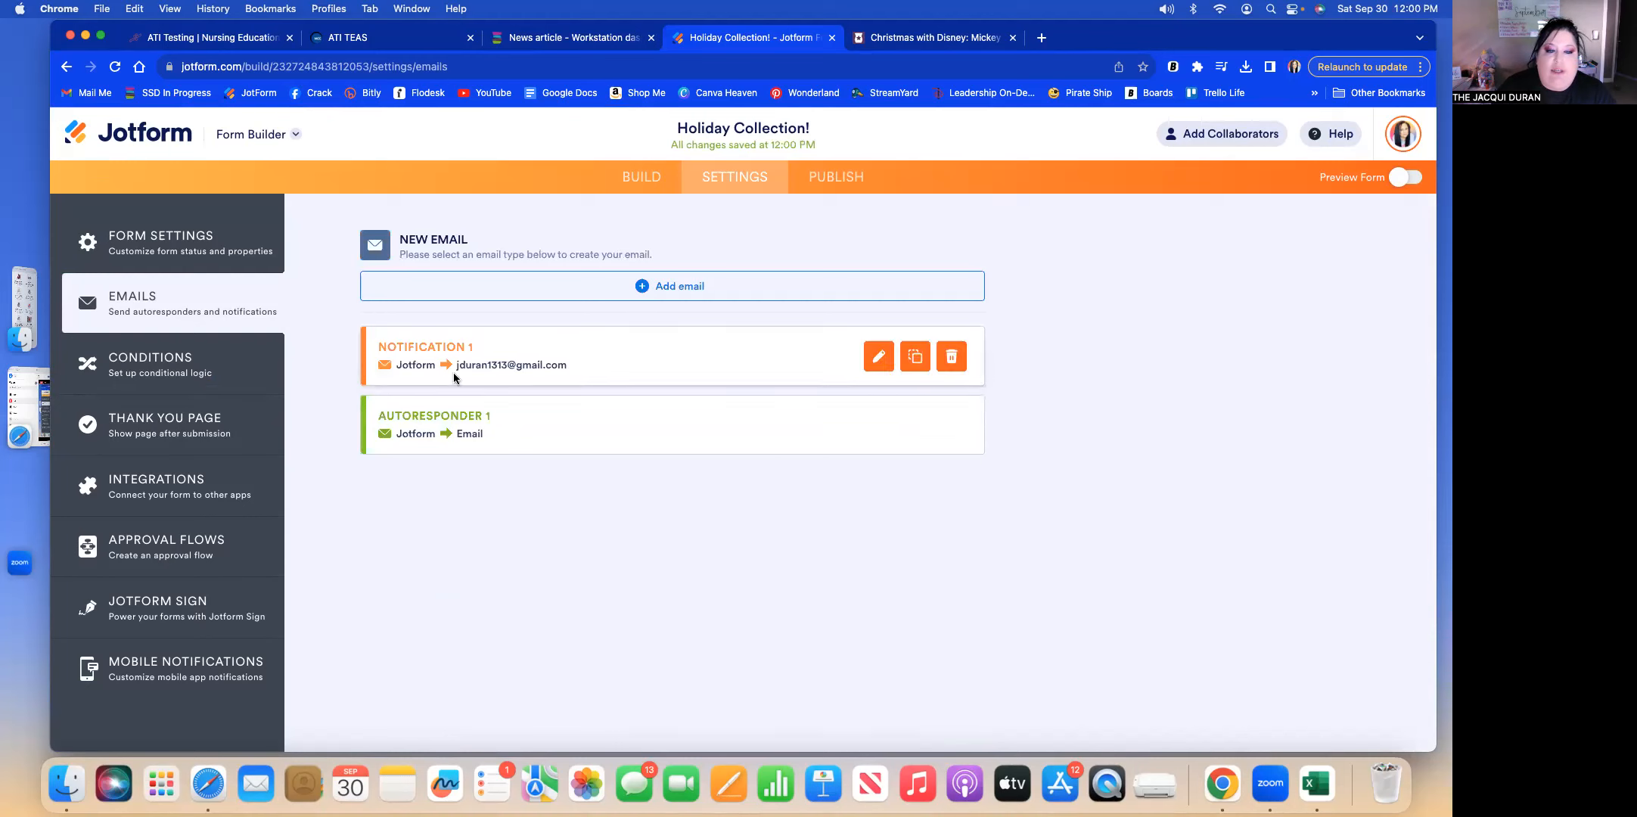
Open the Autoresponder 1 email and review its content and recipient settings.
{"action": "mouse_move", "coordinate": [510, 415]}
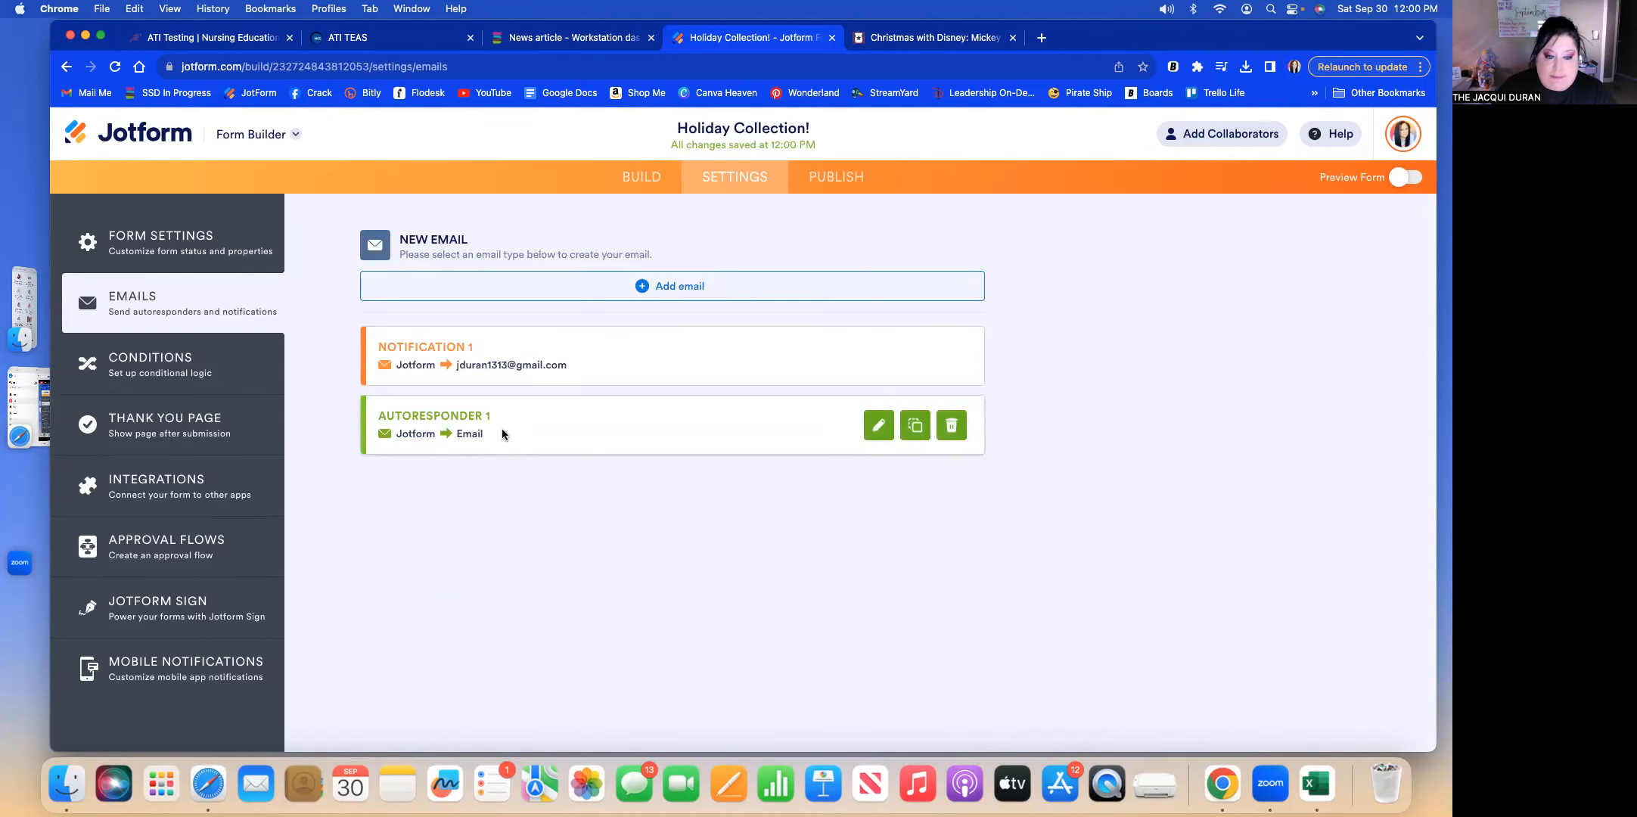
{"action": "left_click", "coordinate": [878, 426]}
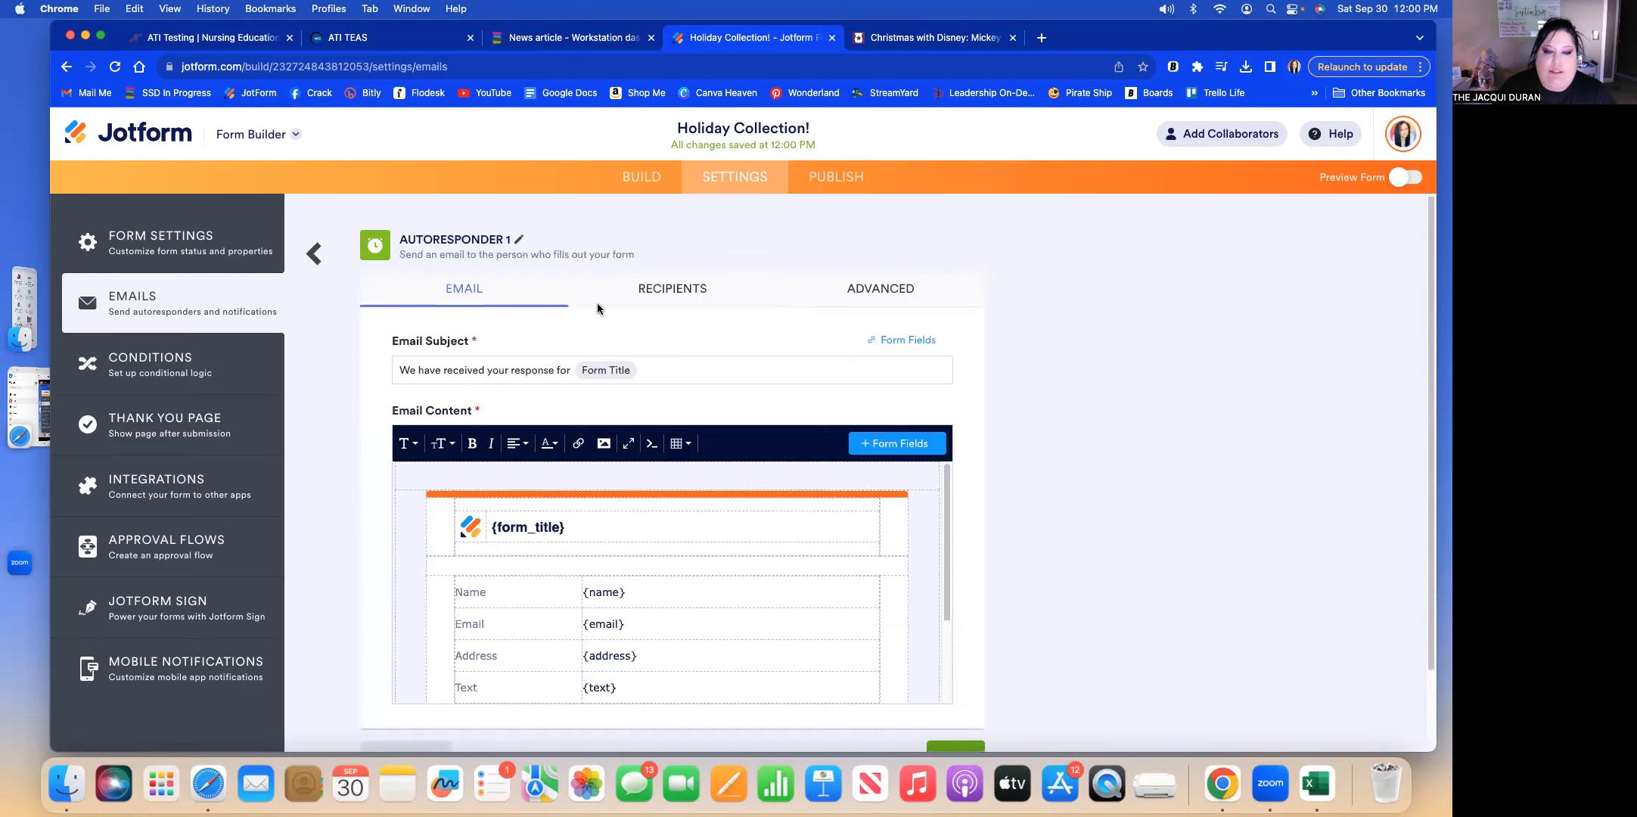
{"action": "left_click", "coordinate": [654, 293]}
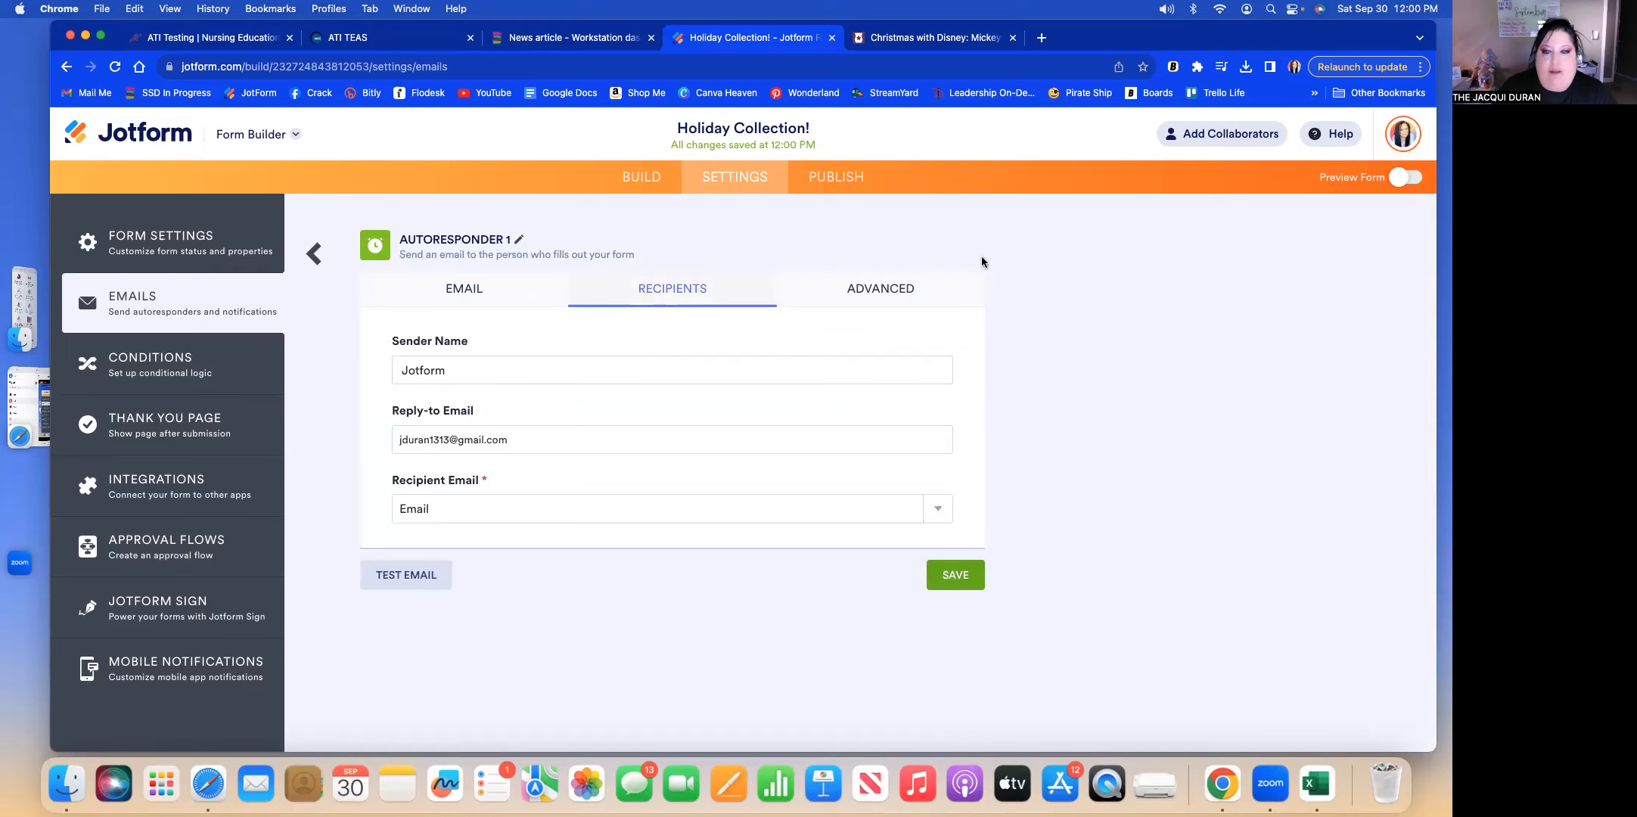
Browse the list of available integrations for connecting the form to other apps.
{"action": "left_click", "coordinate": [148, 487]}
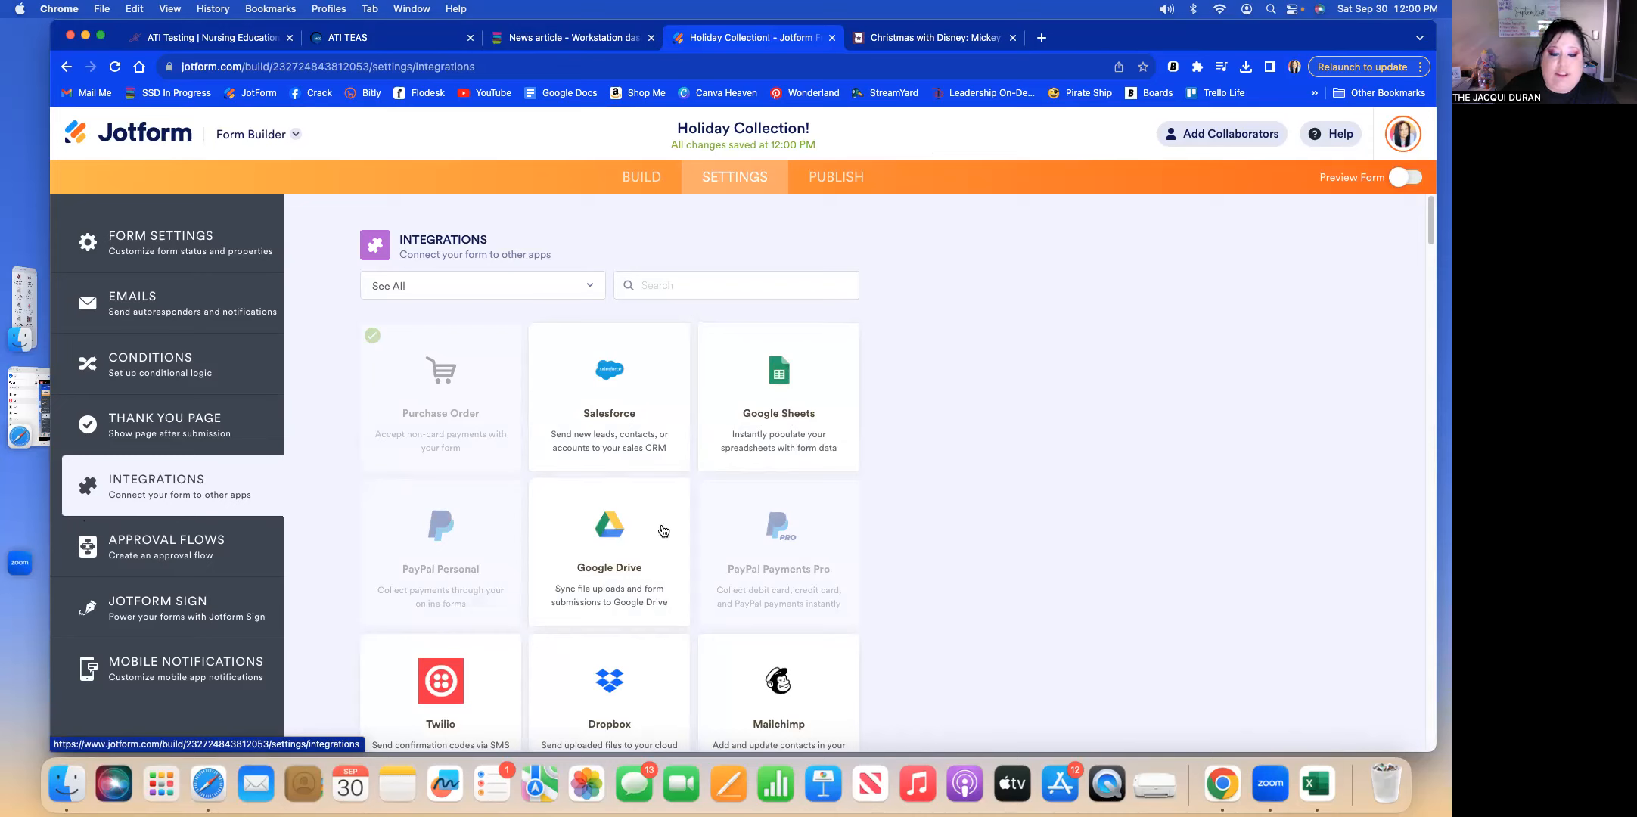
{"action": "scroll", "coordinate": [638, 569], "scroll_direction": "down", "scroll_amount": 8}
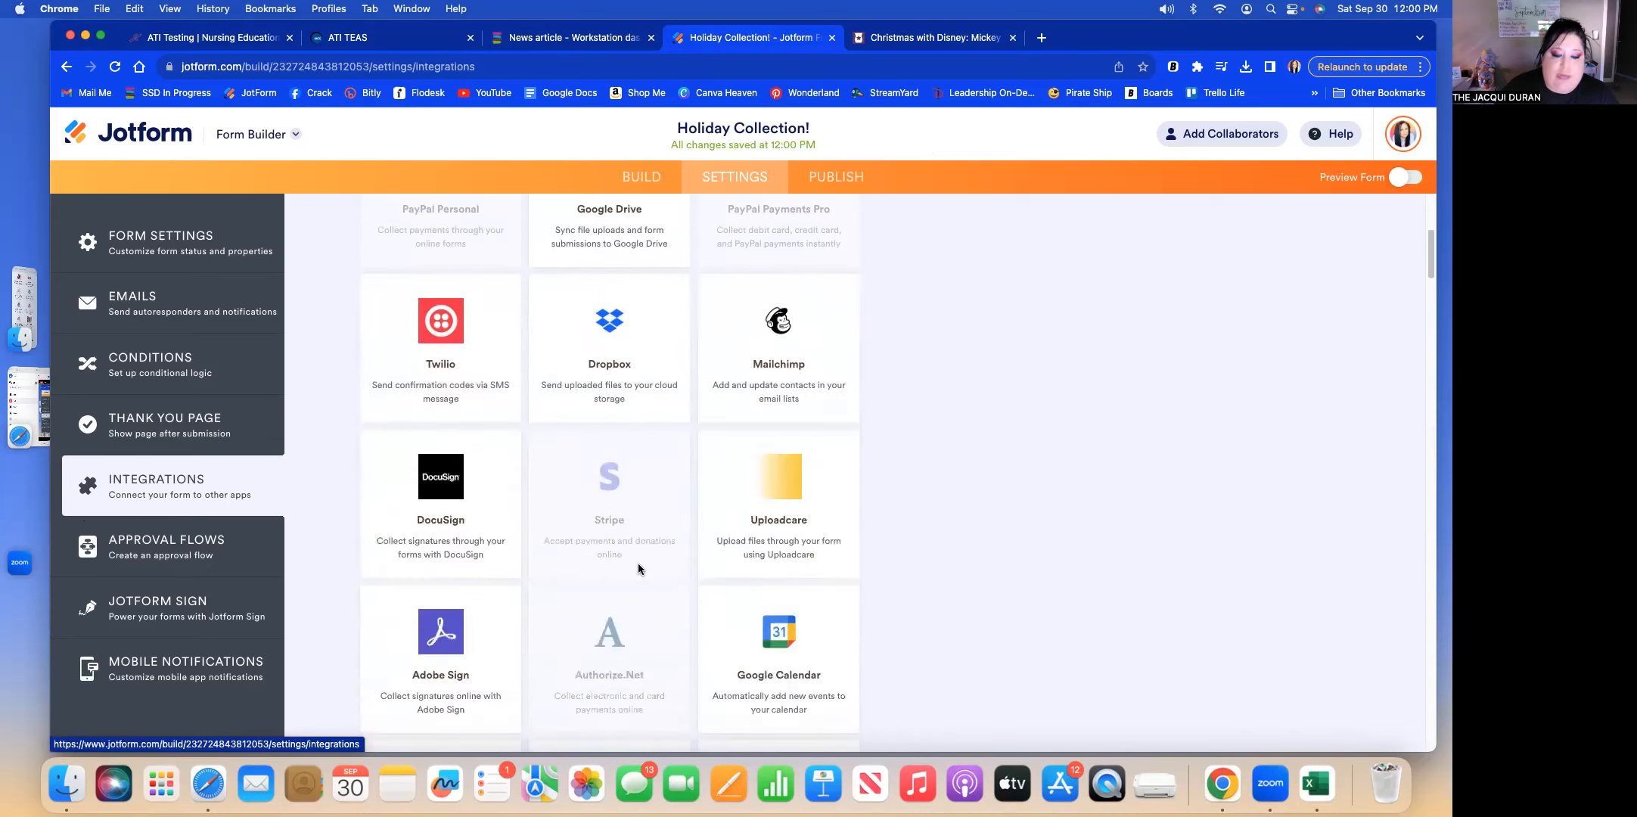
{"action": "scroll", "coordinate": [638, 569], "scroll_direction": "down", "scroll_amount": 3}
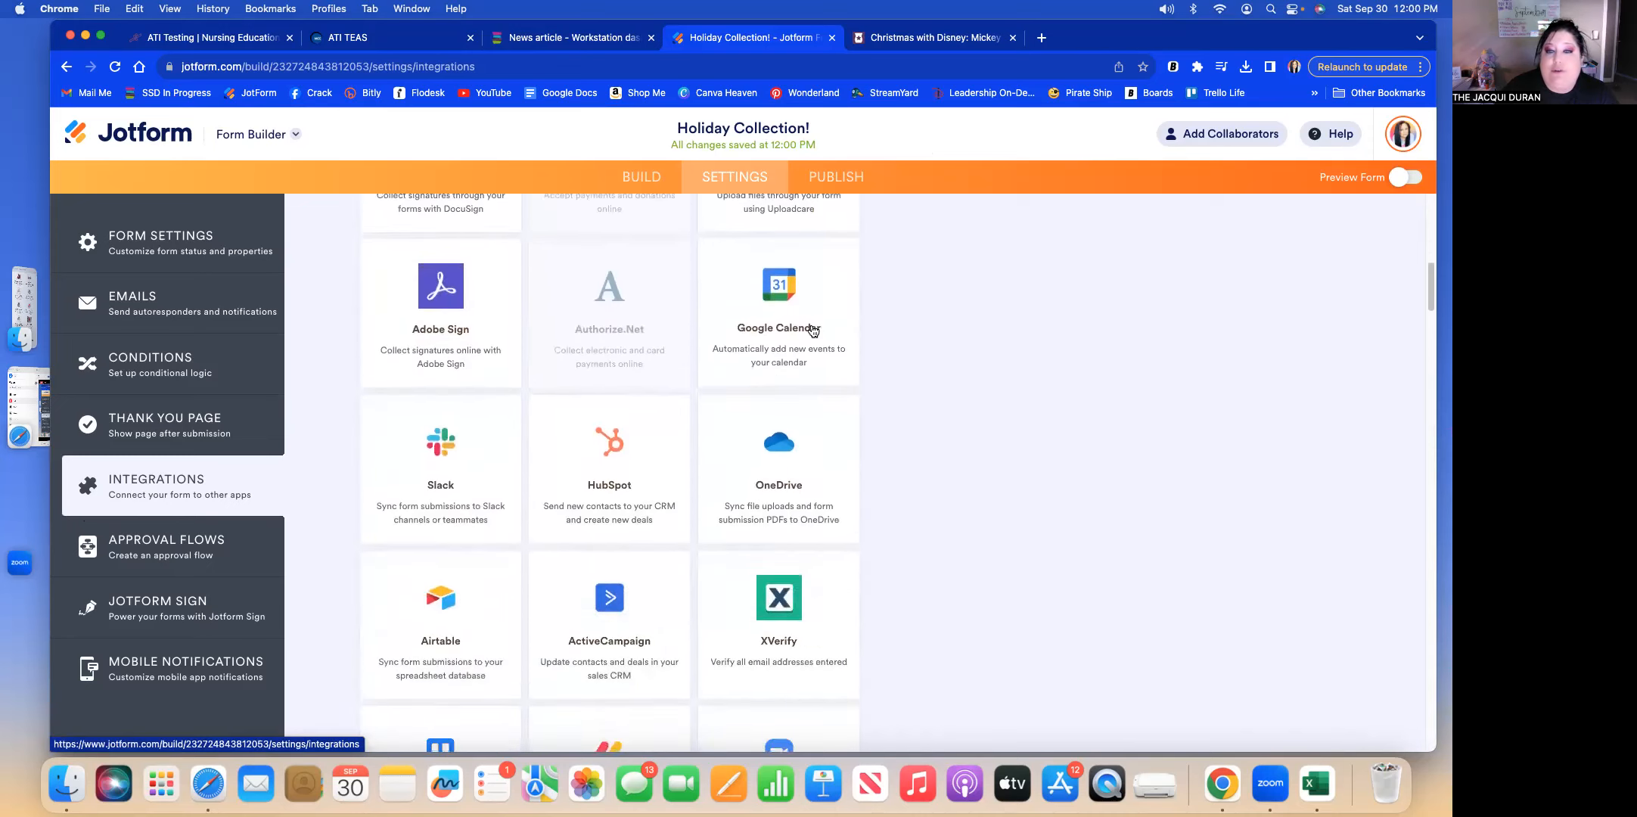
{"action": "scroll", "coordinate": [629, 447], "scroll_direction": "down", "scroll_amount": 10}
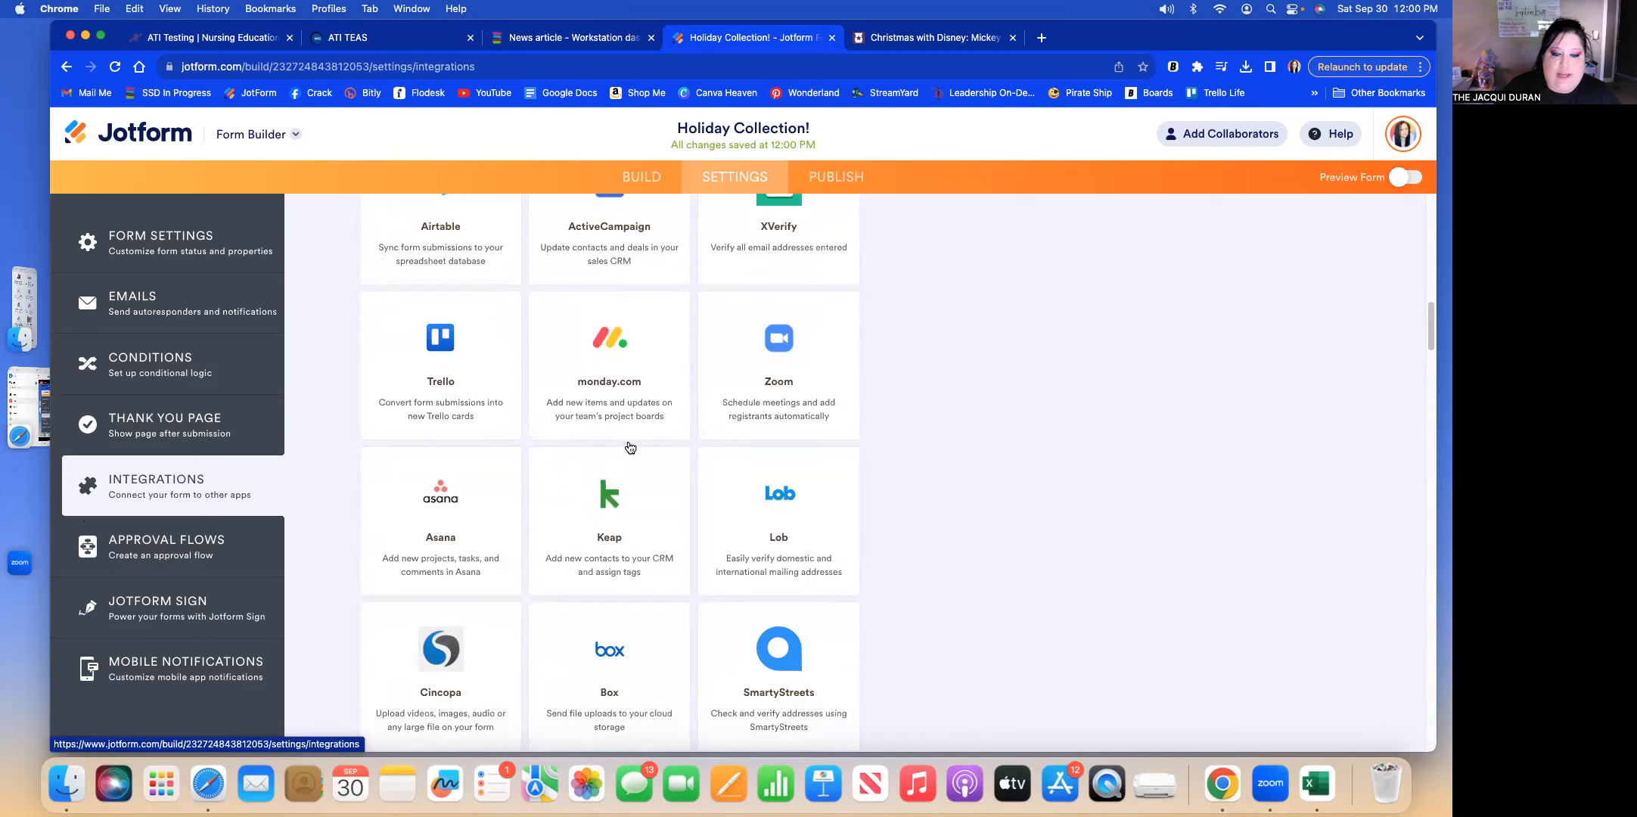
{"action": "scroll", "coordinate": [630, 447], "scroll_direction": "down", "scroll_amount": 5}
{"action": "scroll", "coordinate": [630, 447], "scroll_direction": "down", "scroll_amount": 14}
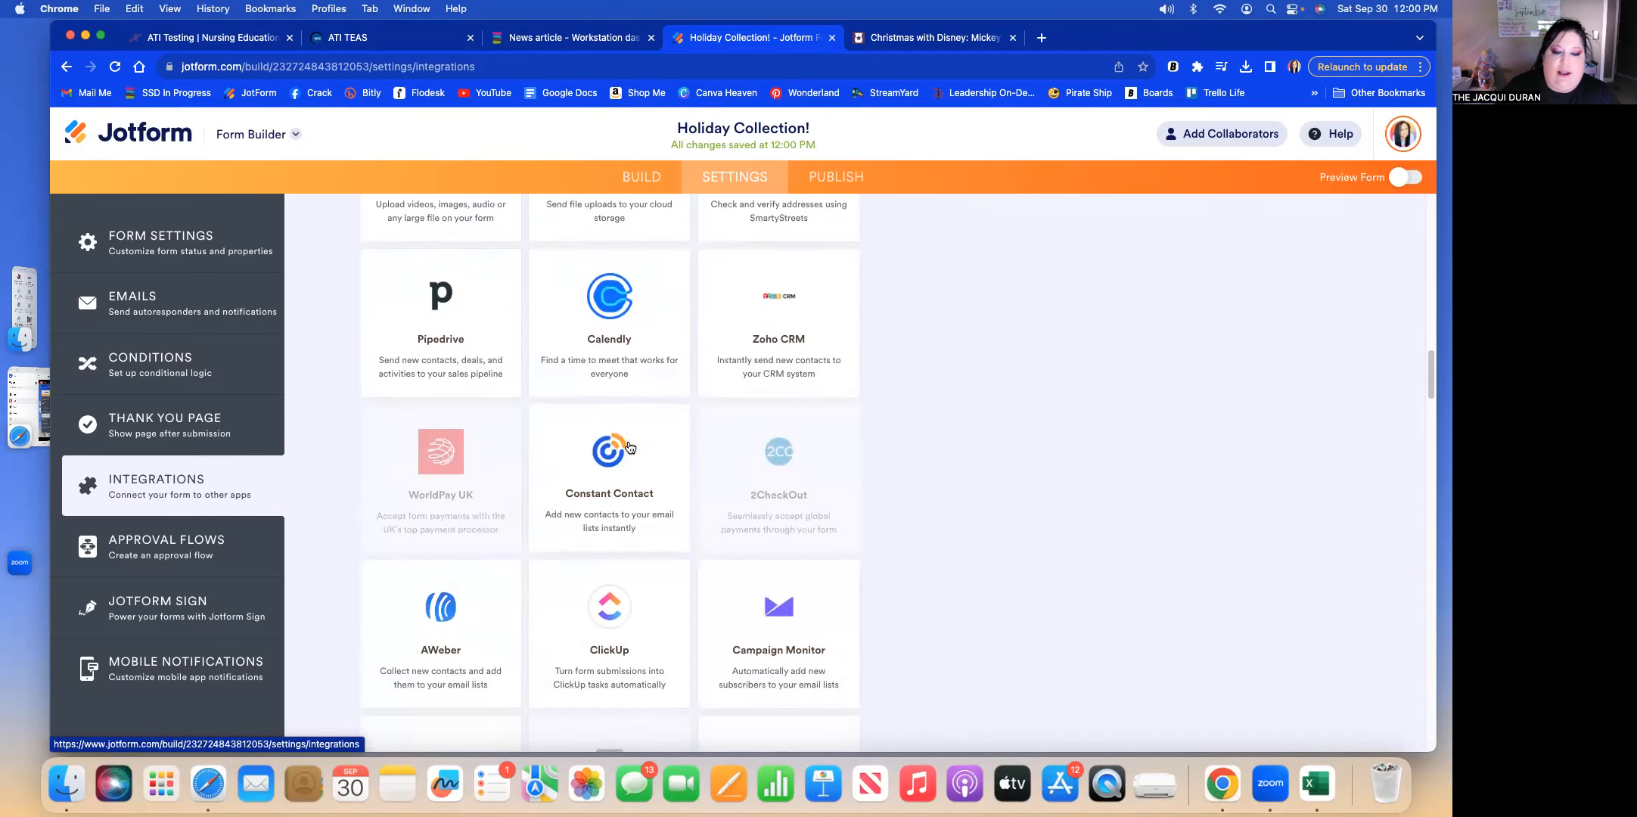
{"action": "scroll", "coordinate": [629, 447], "scroll_direction": "down", "scroll_amount": 18}
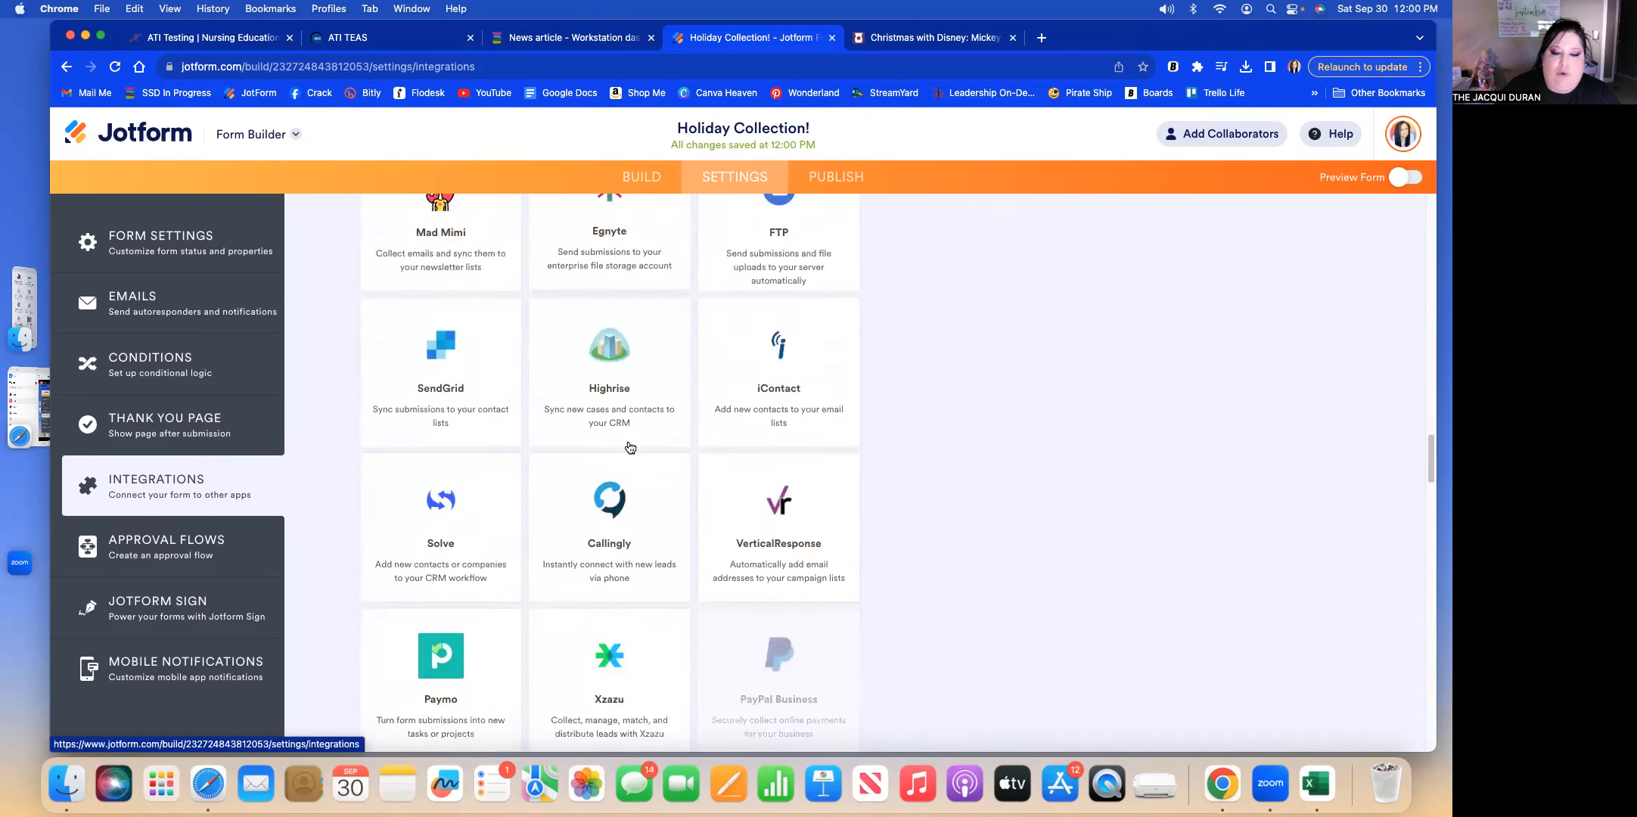
{"action": "scroll", "coordinate": [629, 440], "scroll_direction": "down", "scroll_amount": 20}
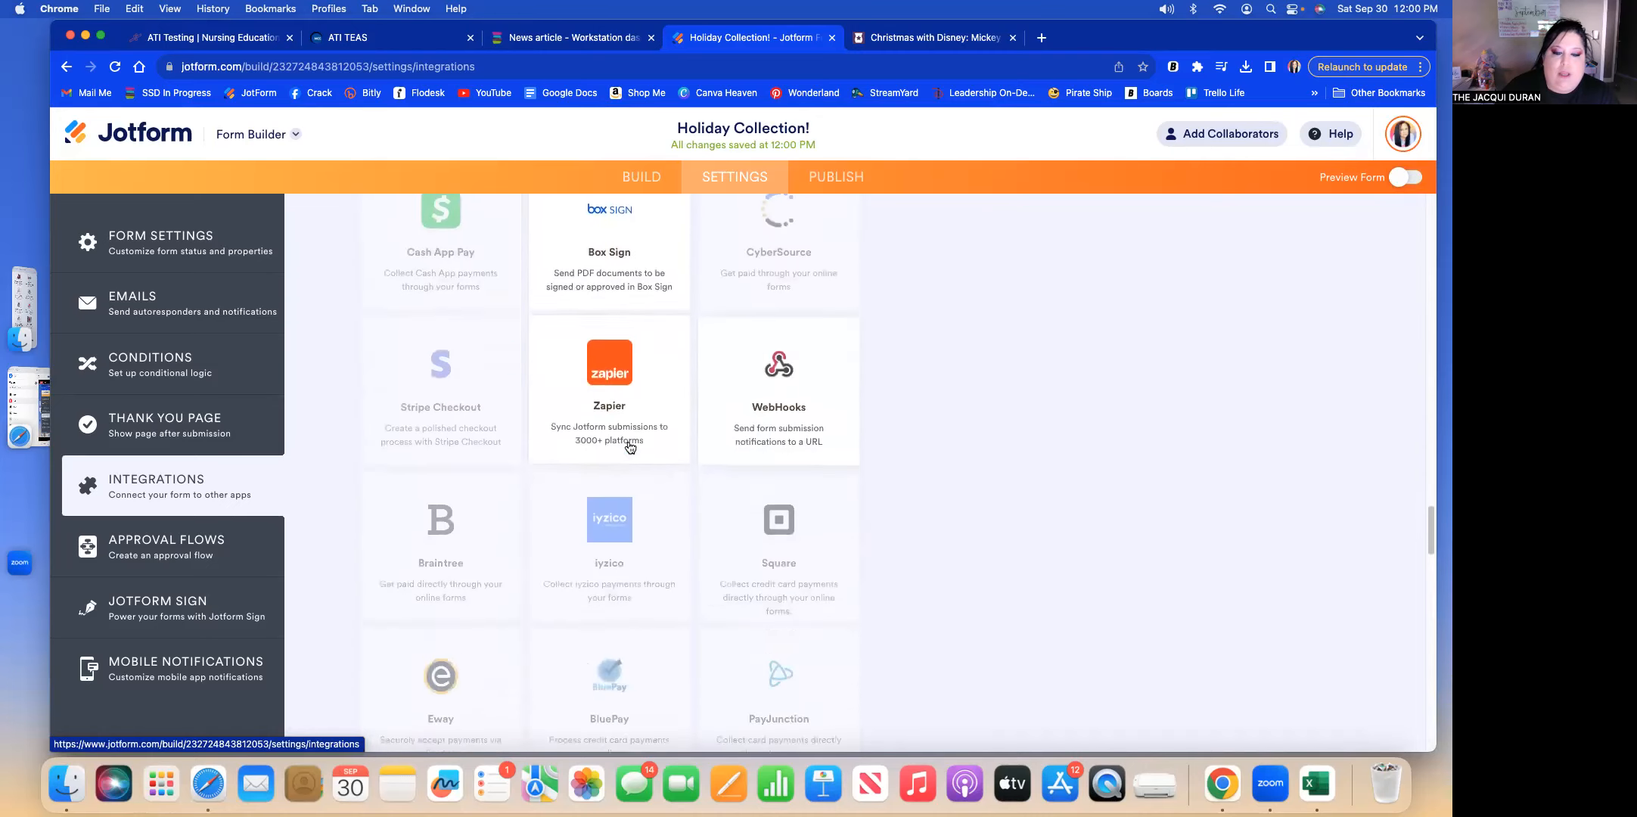
{"action": "scroll", "coordinate": [629, 445], "scroll_direction": "down", "scroll_amount": 20}
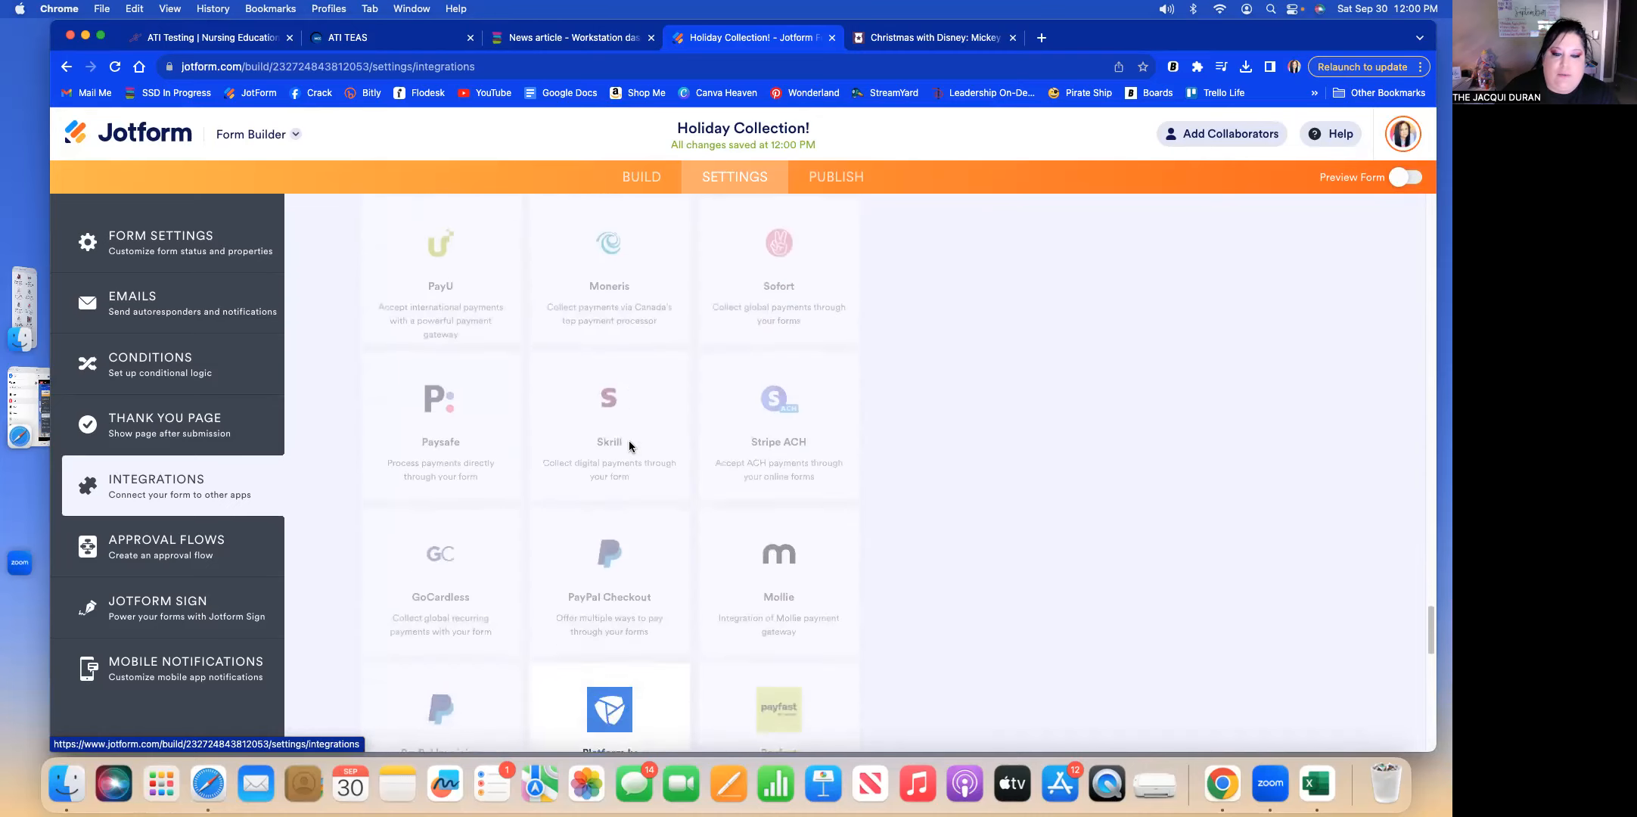
{"action": "scroll", "coordinate": [630, 447], "scroll_direction": "down", "scroll_amount": 9}
{"action": "scroll", "coordinate": [628, 452], "scroll_direction": "up", "scroll_amount": 8}
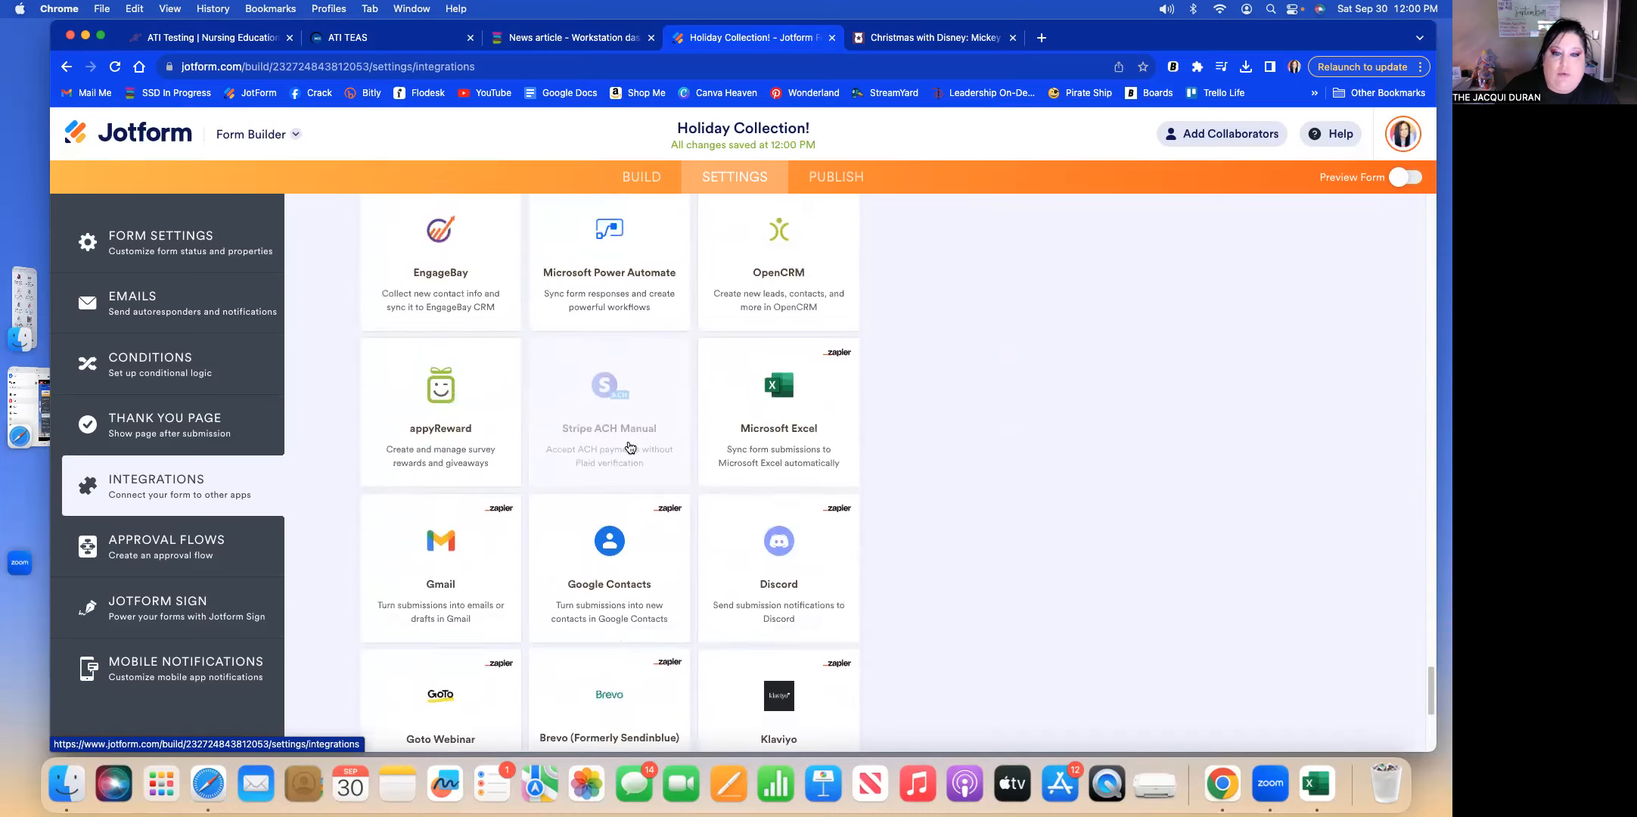
Look through the rest of the integrations to the end of the list, and find Trello among them.
{"action": "scroll", "coordinate": [677, 539], "scroll_direction": "down", "scroll_amount": 8}
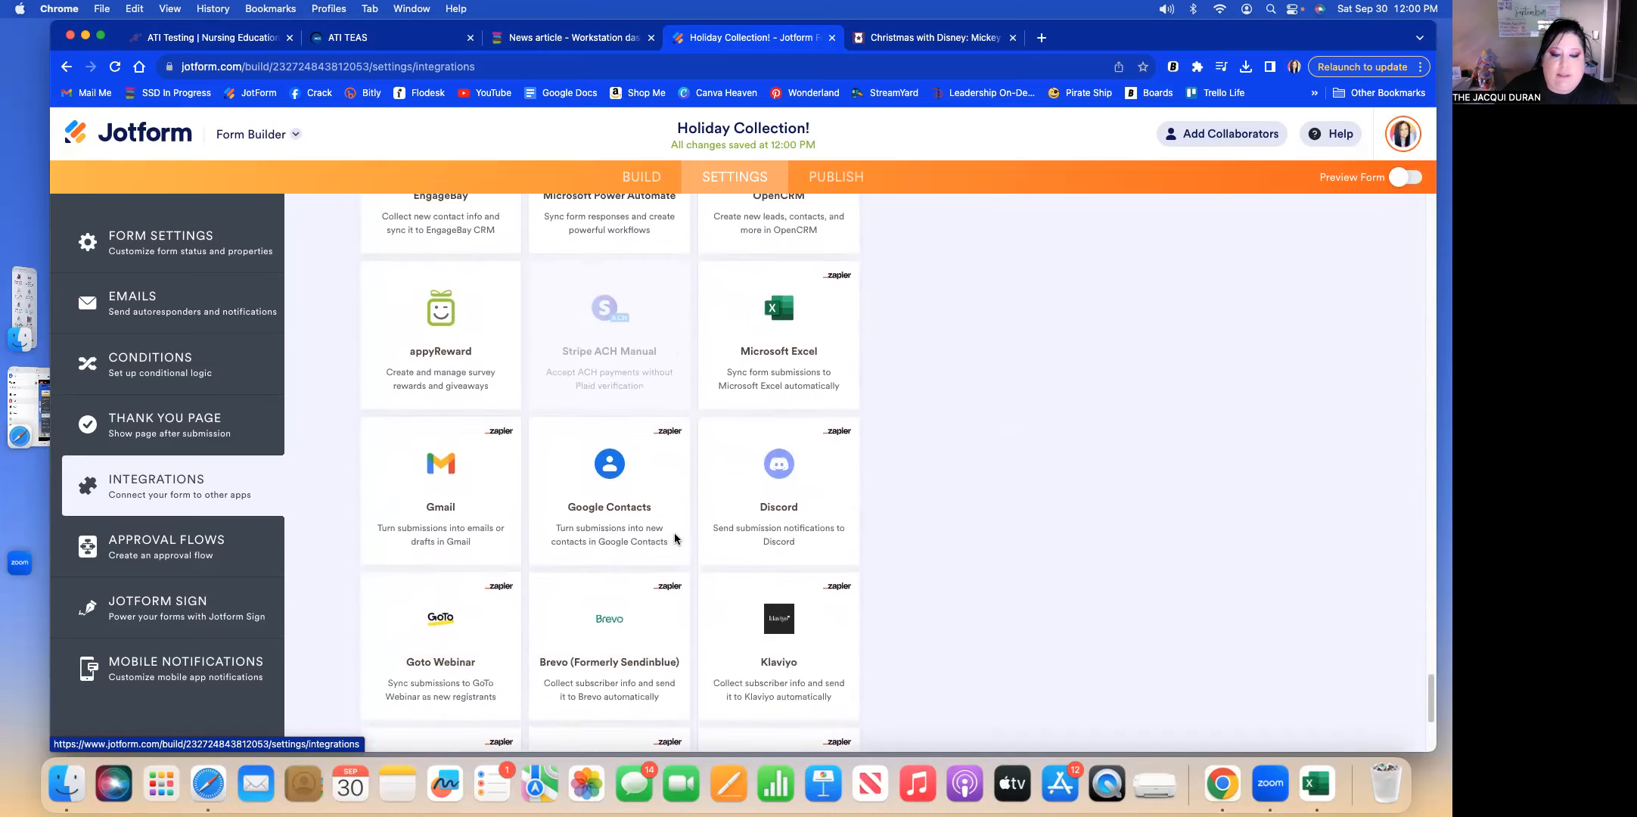
{"action": "scroll", "coordinate": [677, 539], "scroll_direction": "down", "scroll_amount": 3}
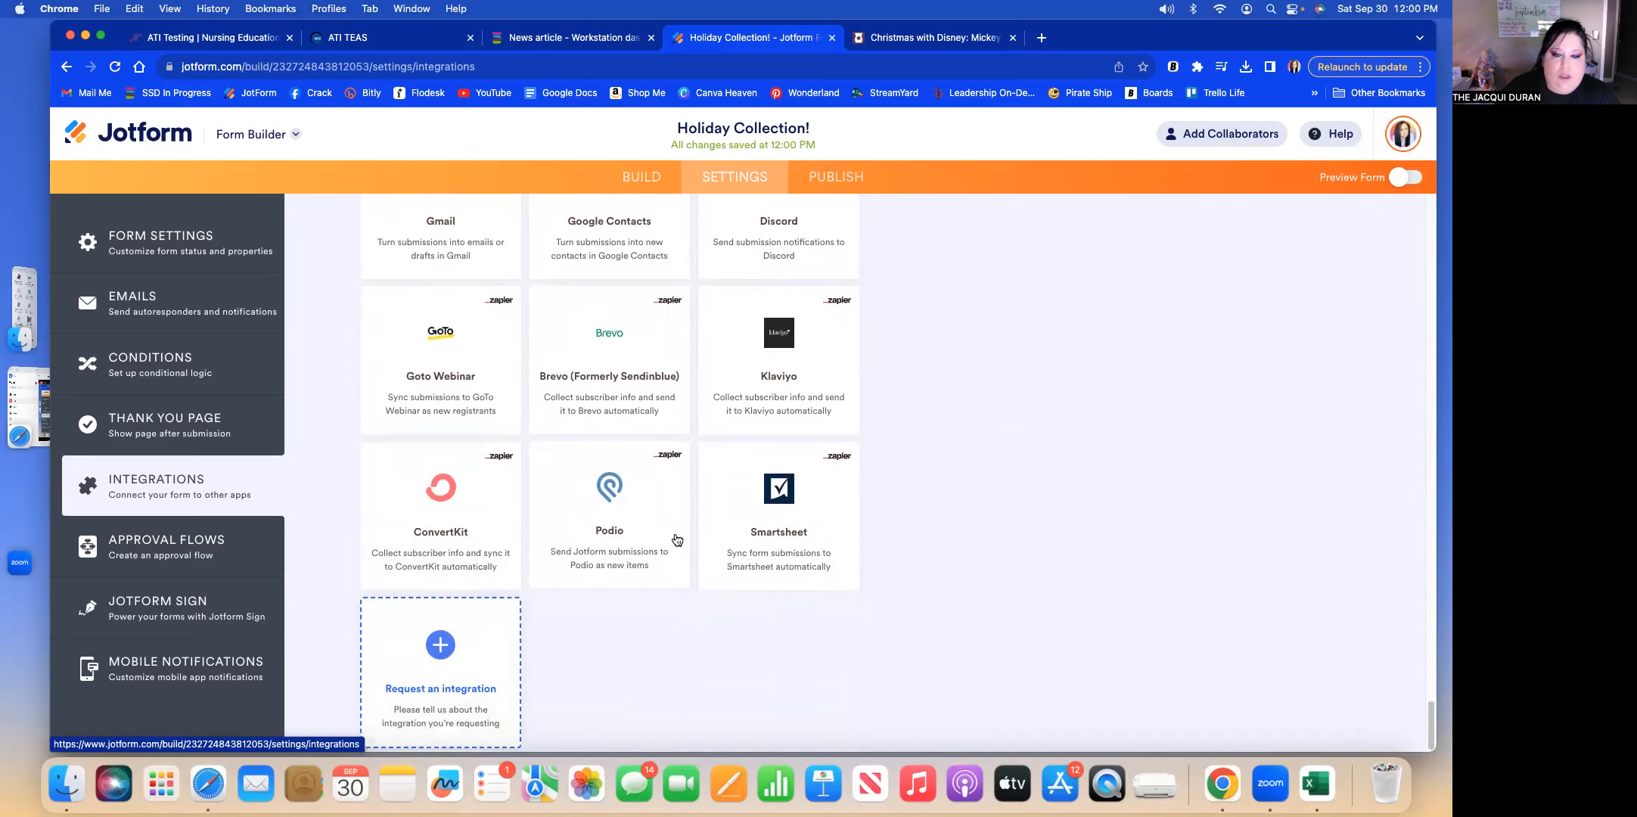
{"action": "scroll", "coordinate": [677, 540], "scroll_direction": "up", "scroll_amount": 20}
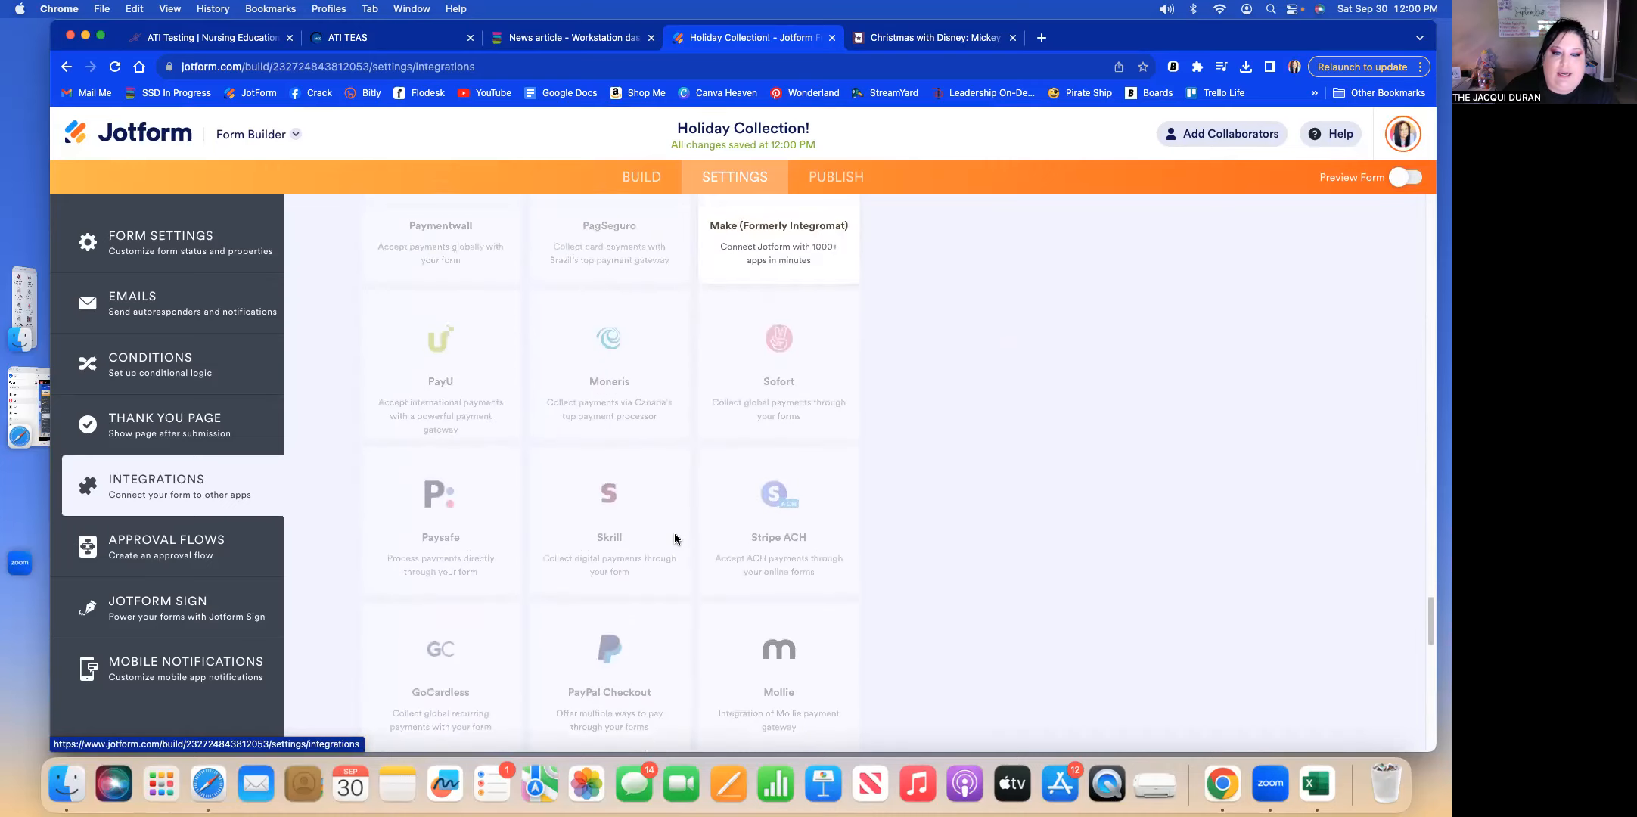
{"action": "scroll", "coordinate": [674, 538], "scroll_direction": "up", "scroll_amount": 13}
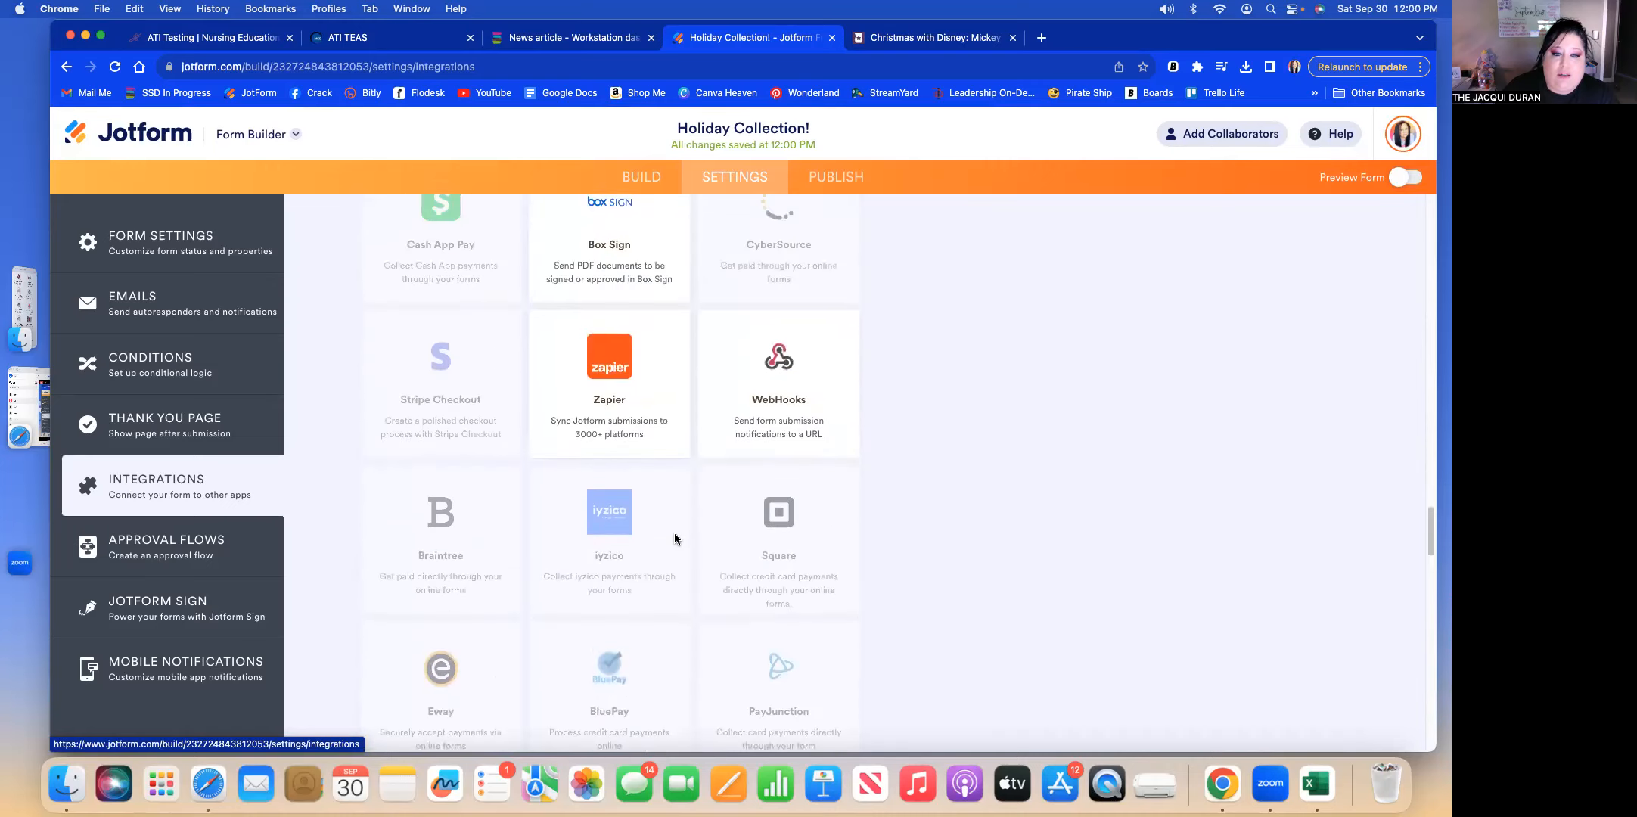
{"action": "scroll", "coordinate": [674, 539], "scroll_direction": "up", "scroll_amount": 8}
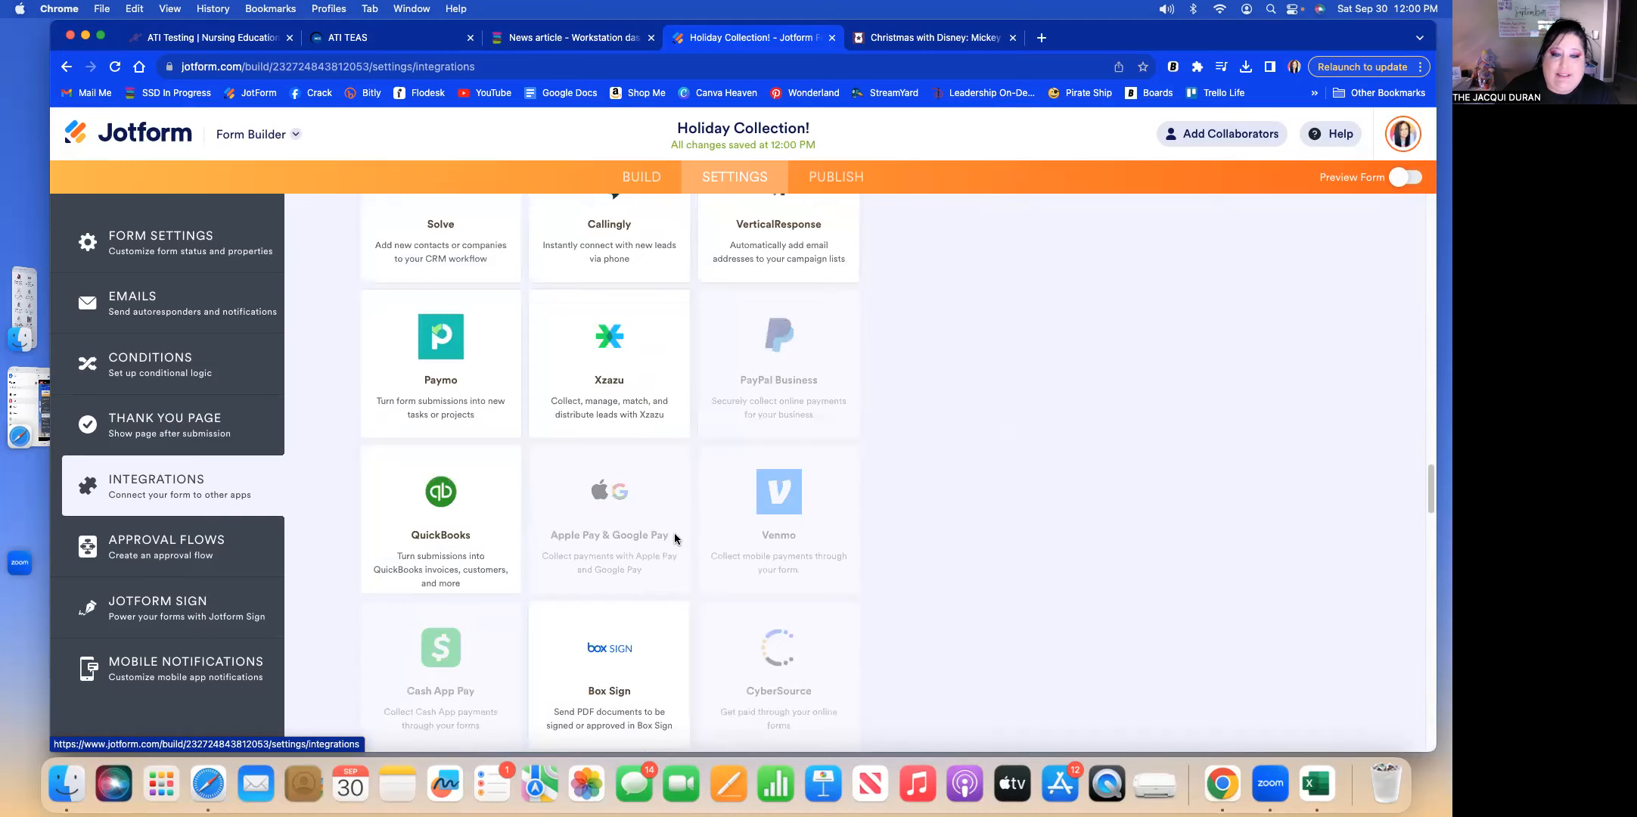
{"action": "scroll", "coordinate": [674, 537], "scroll_direction": "up", "scroll_amount": 8}
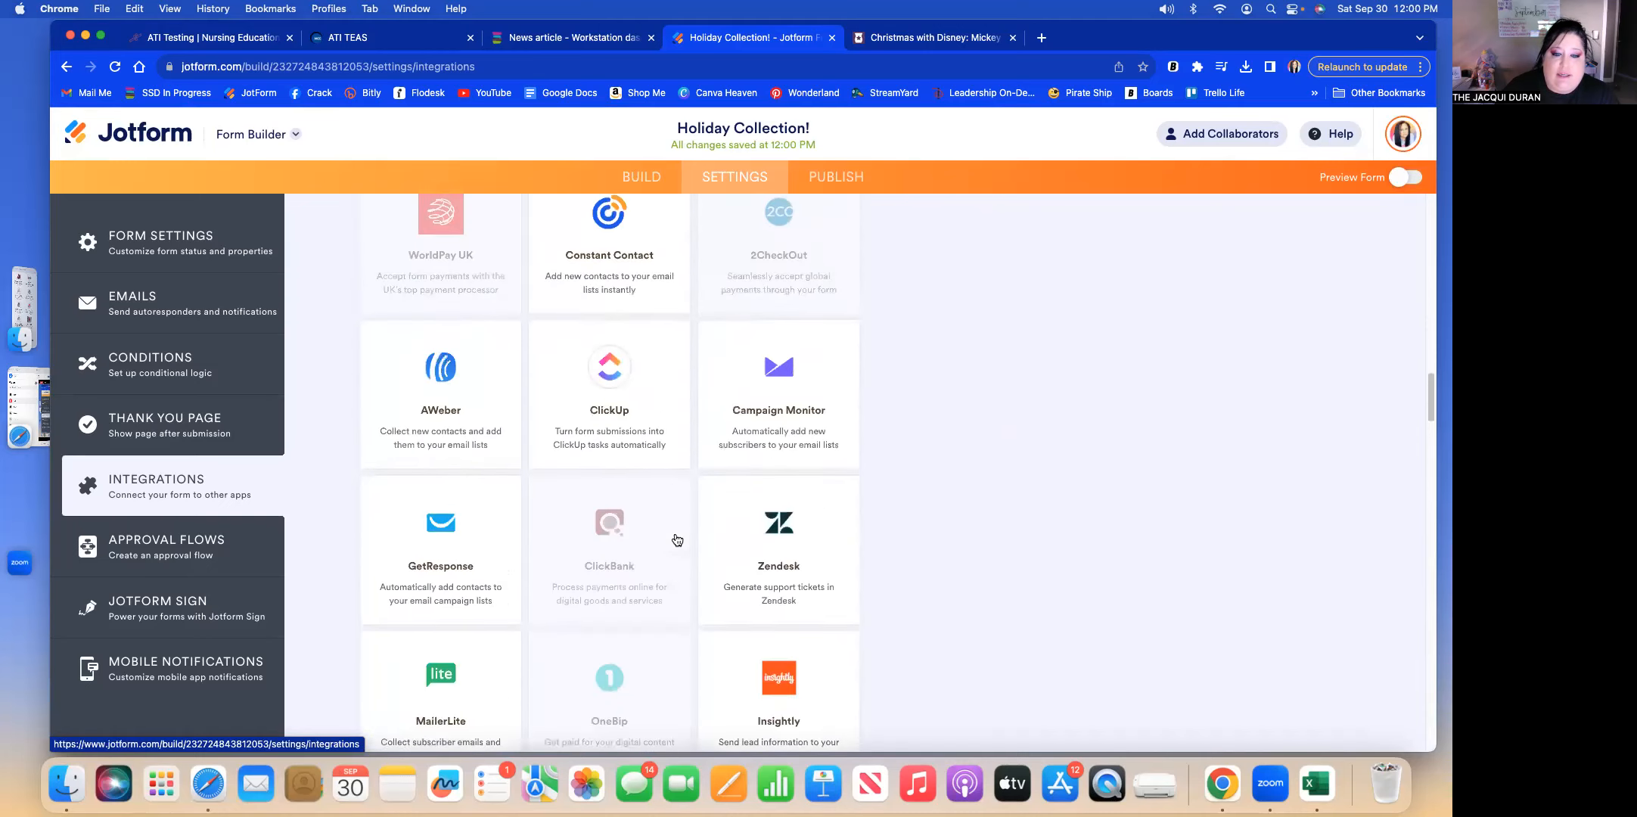
{"action": "scroll", "coordinate": [674, 539], "scroll_direction": "up", "scroll_amount": 8}
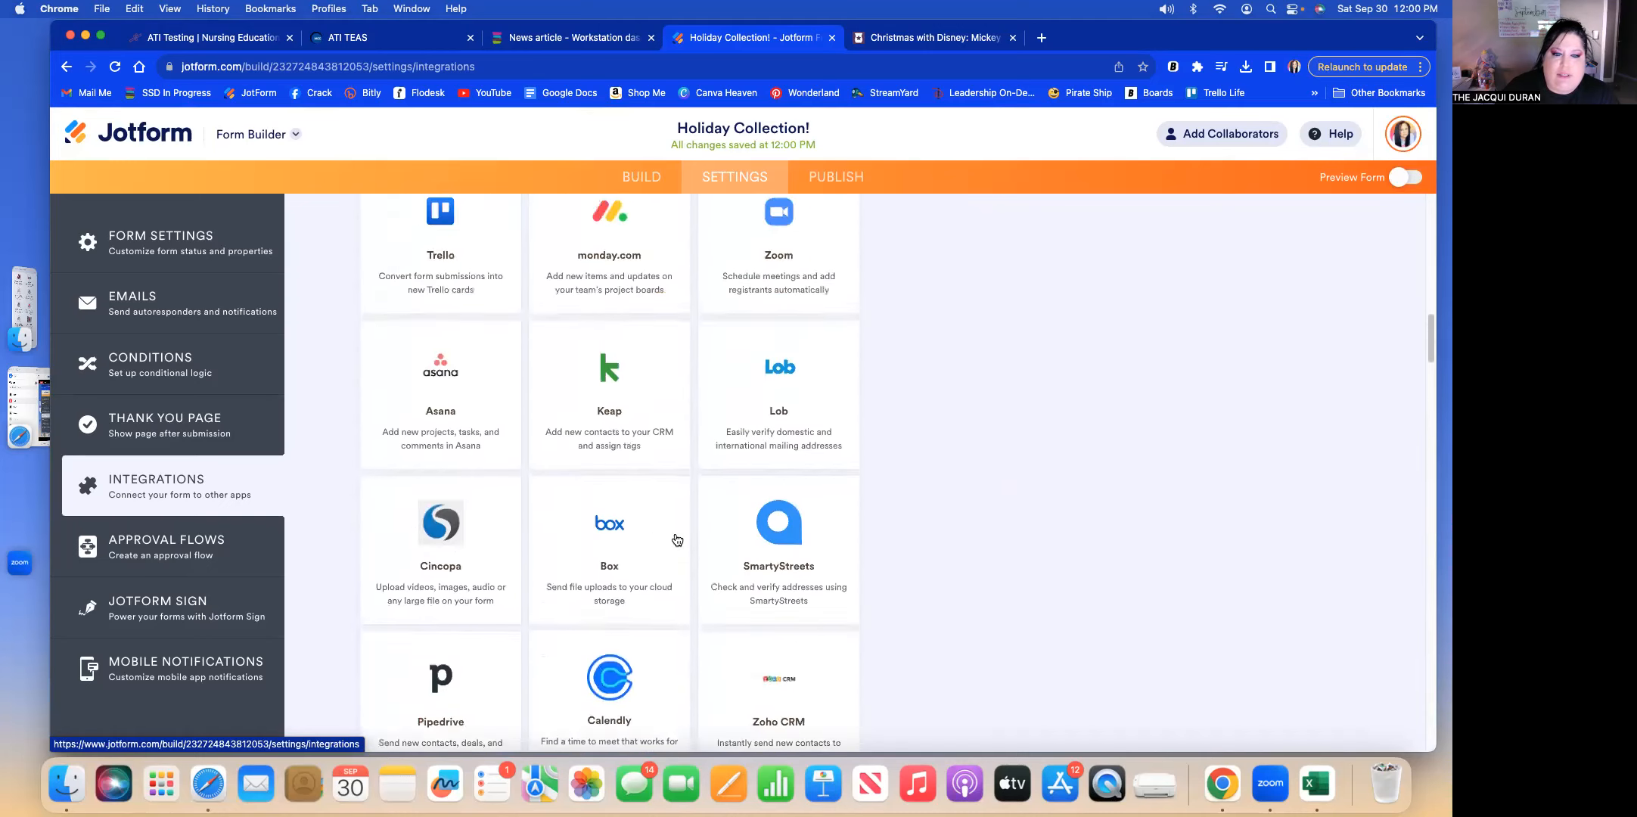
{"action": "scroll", "coordinate": [677, 539], "scroll_direction": "up", "scroll_amount": 3}
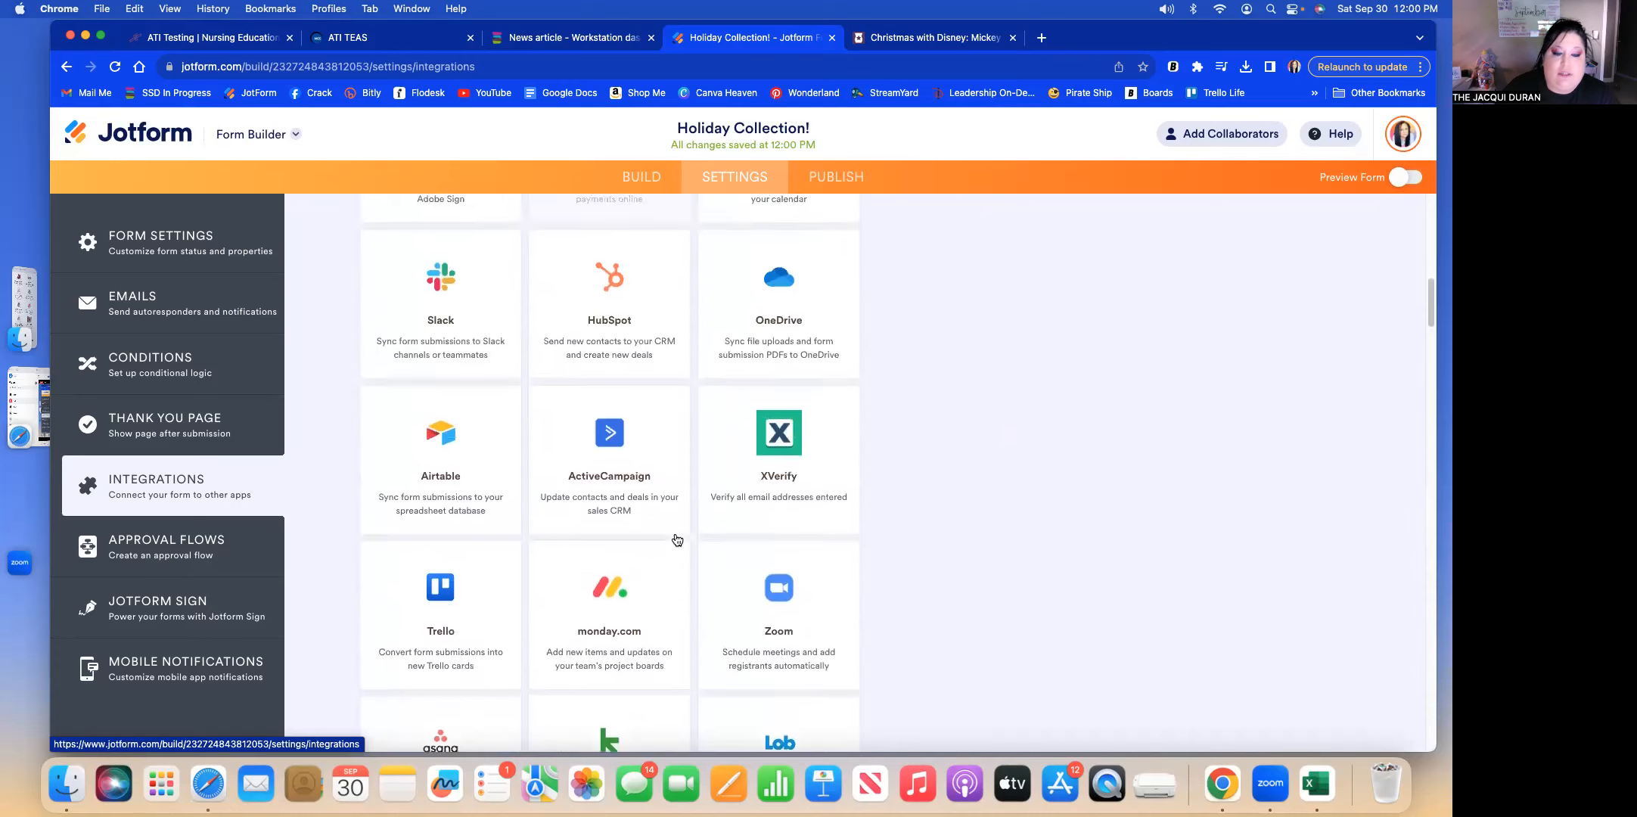
Open the Trello integration, start authenticating it and proceed from Trello's access request to its login page.
{"action": "left_click", "coordinate": [434, 607]}
{"action": "left_click", "coordinate": [825, 599]}
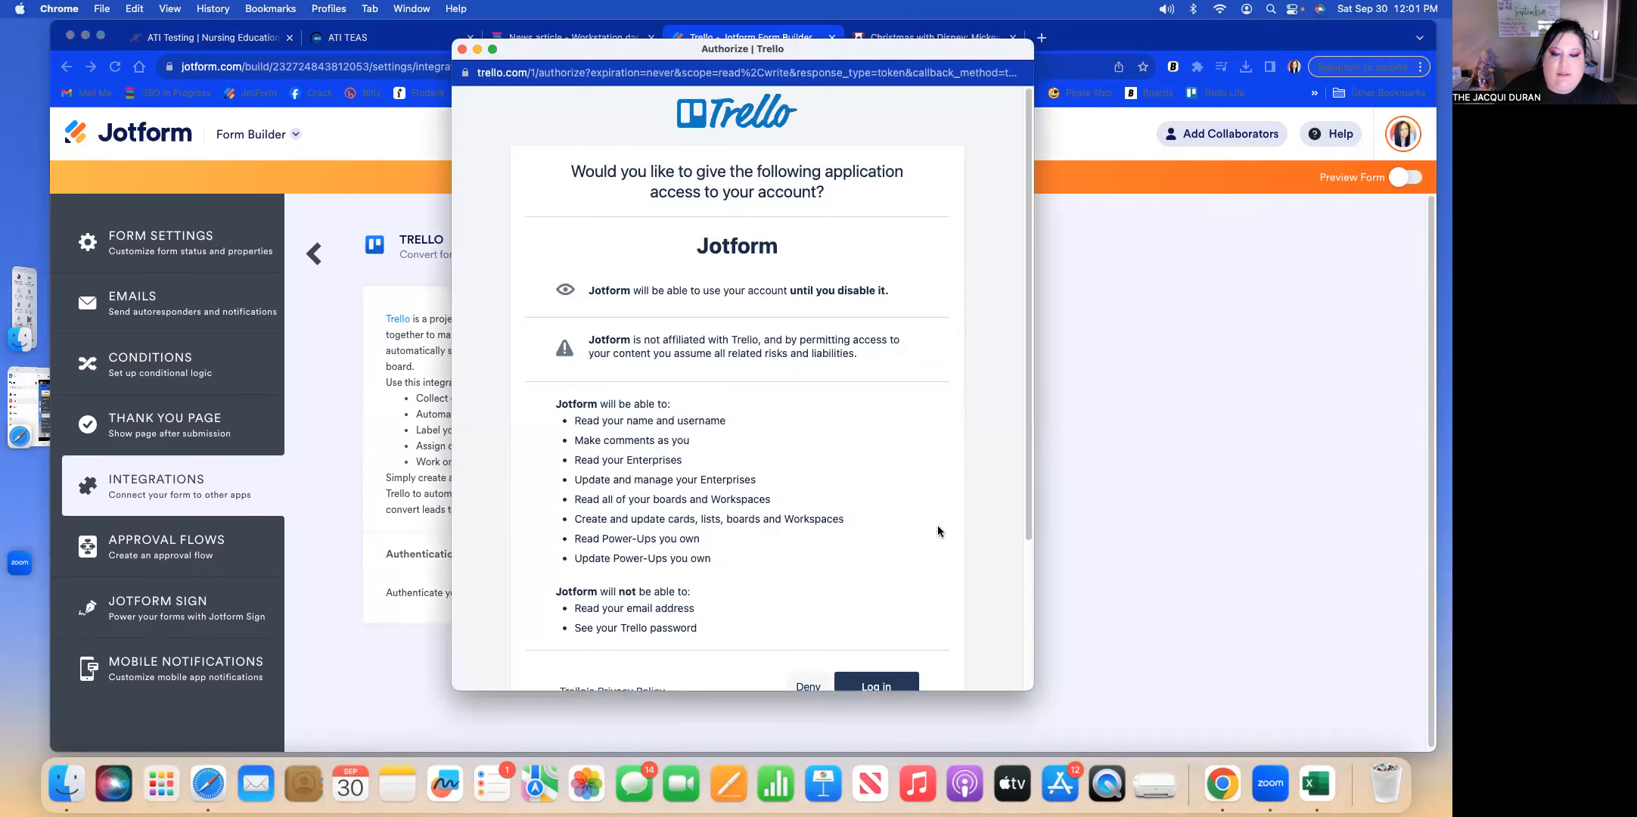
{"action": "scroll", "coordinate": [887, 492], "scroll_direction": "down", "scroll_amount": 5}
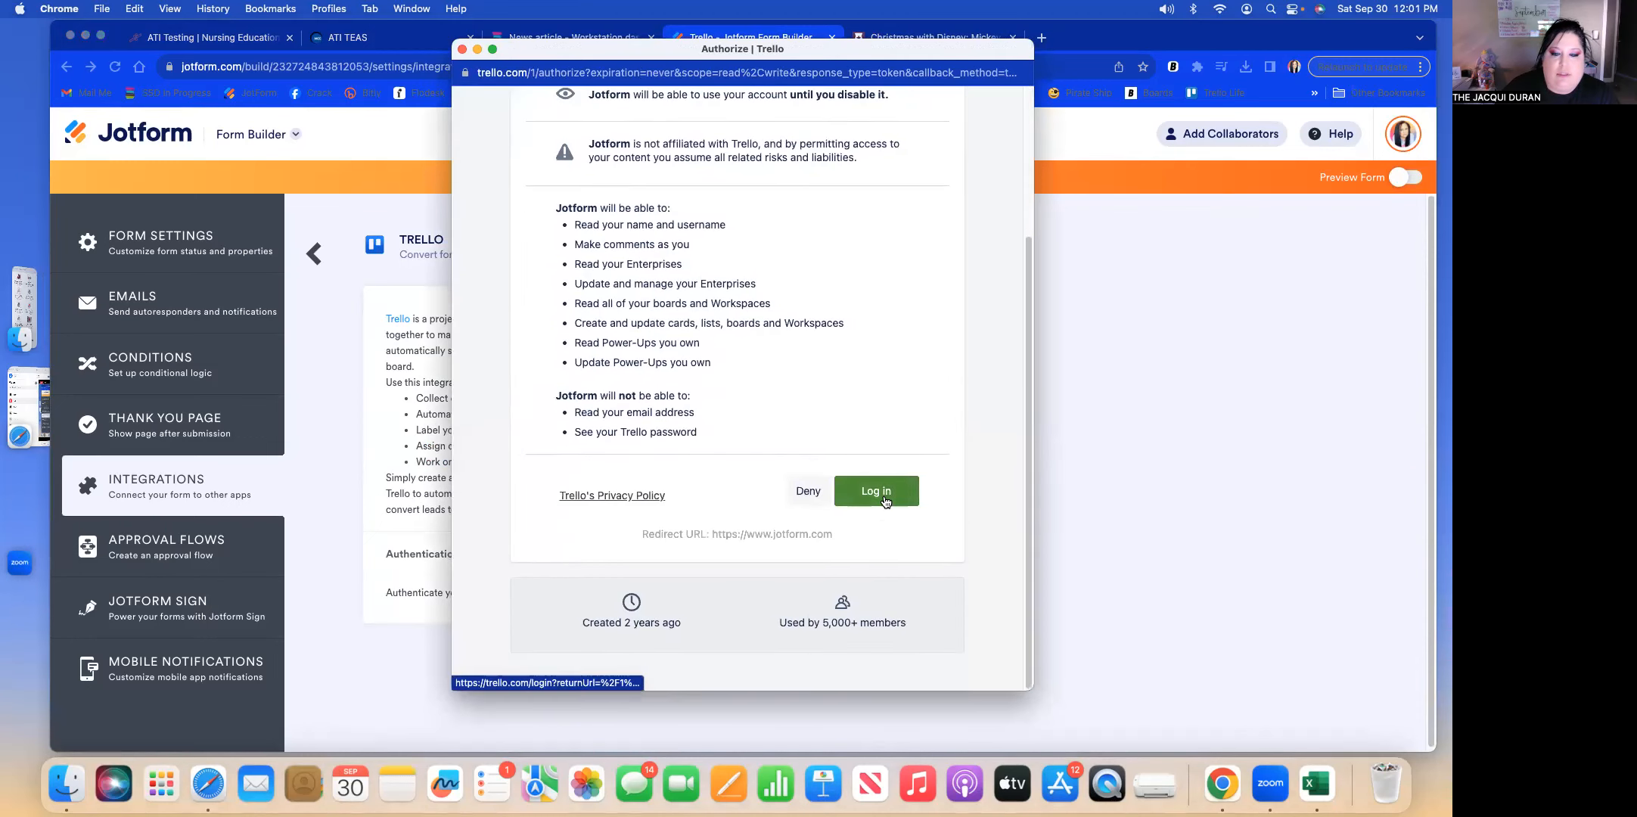
{"action": "left_click", "coordinate": [885, 501]}
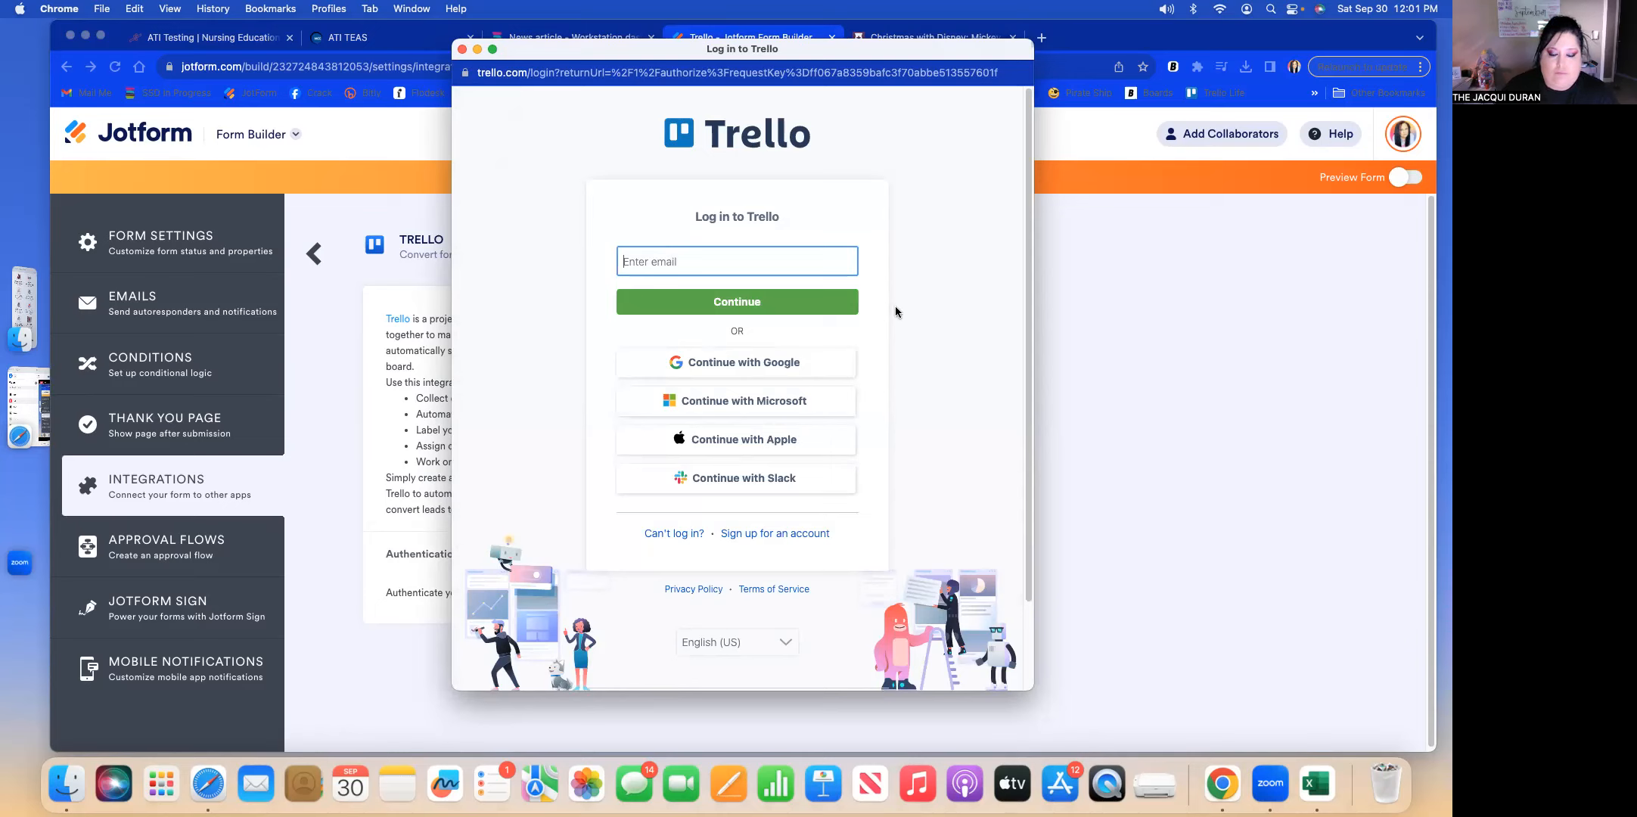
Try to log in to Trello with the account email and matching Google account, then close the authorization window.
{"action": "type", "text": "j"}
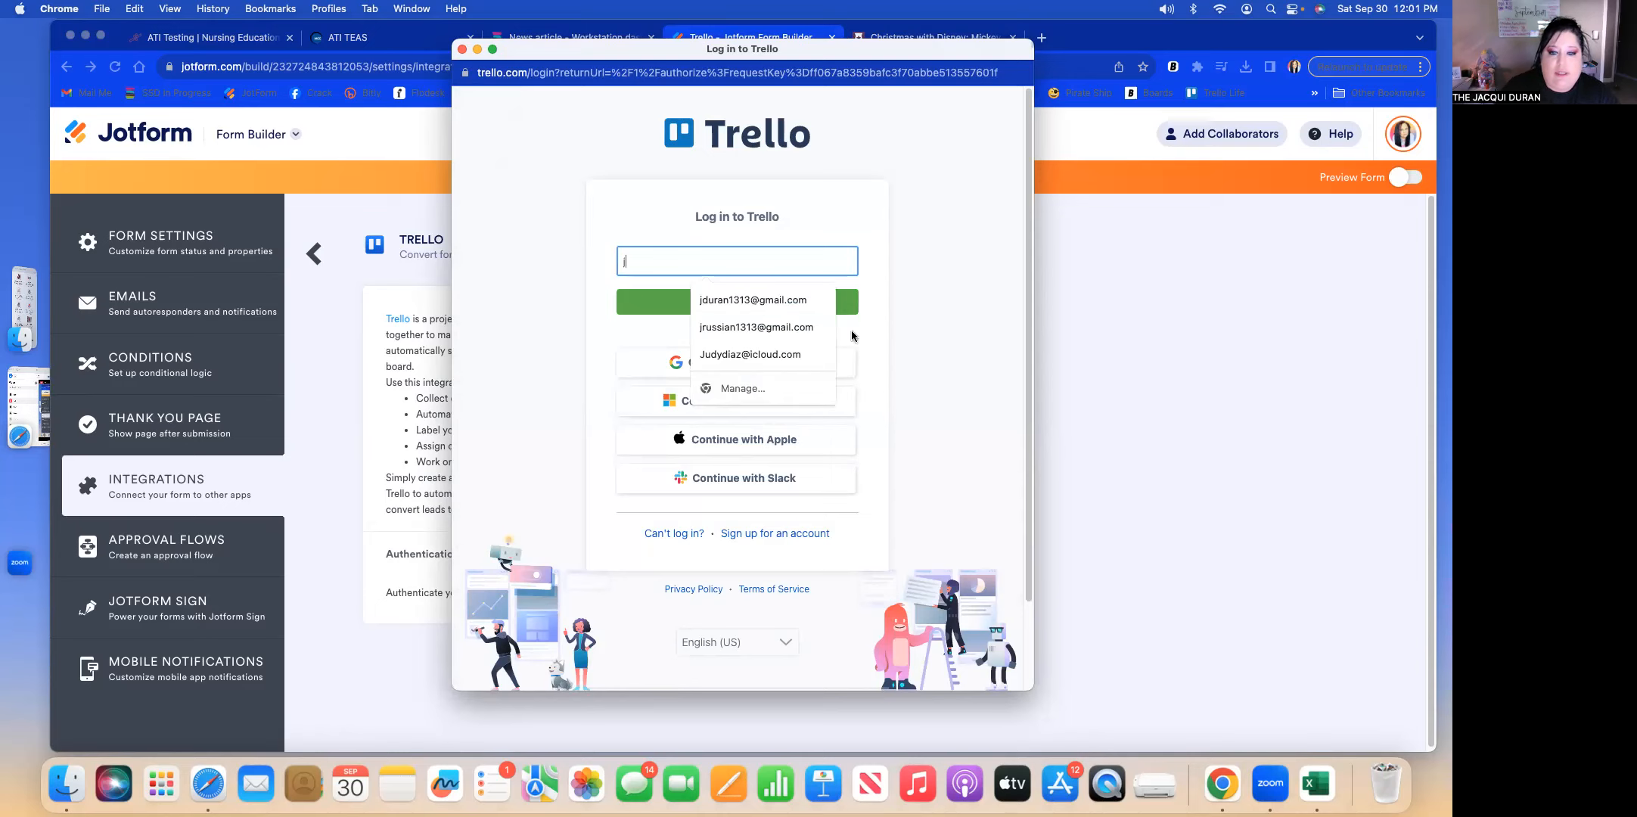
{"action": "left_click", "coordinate": [724, 299]}
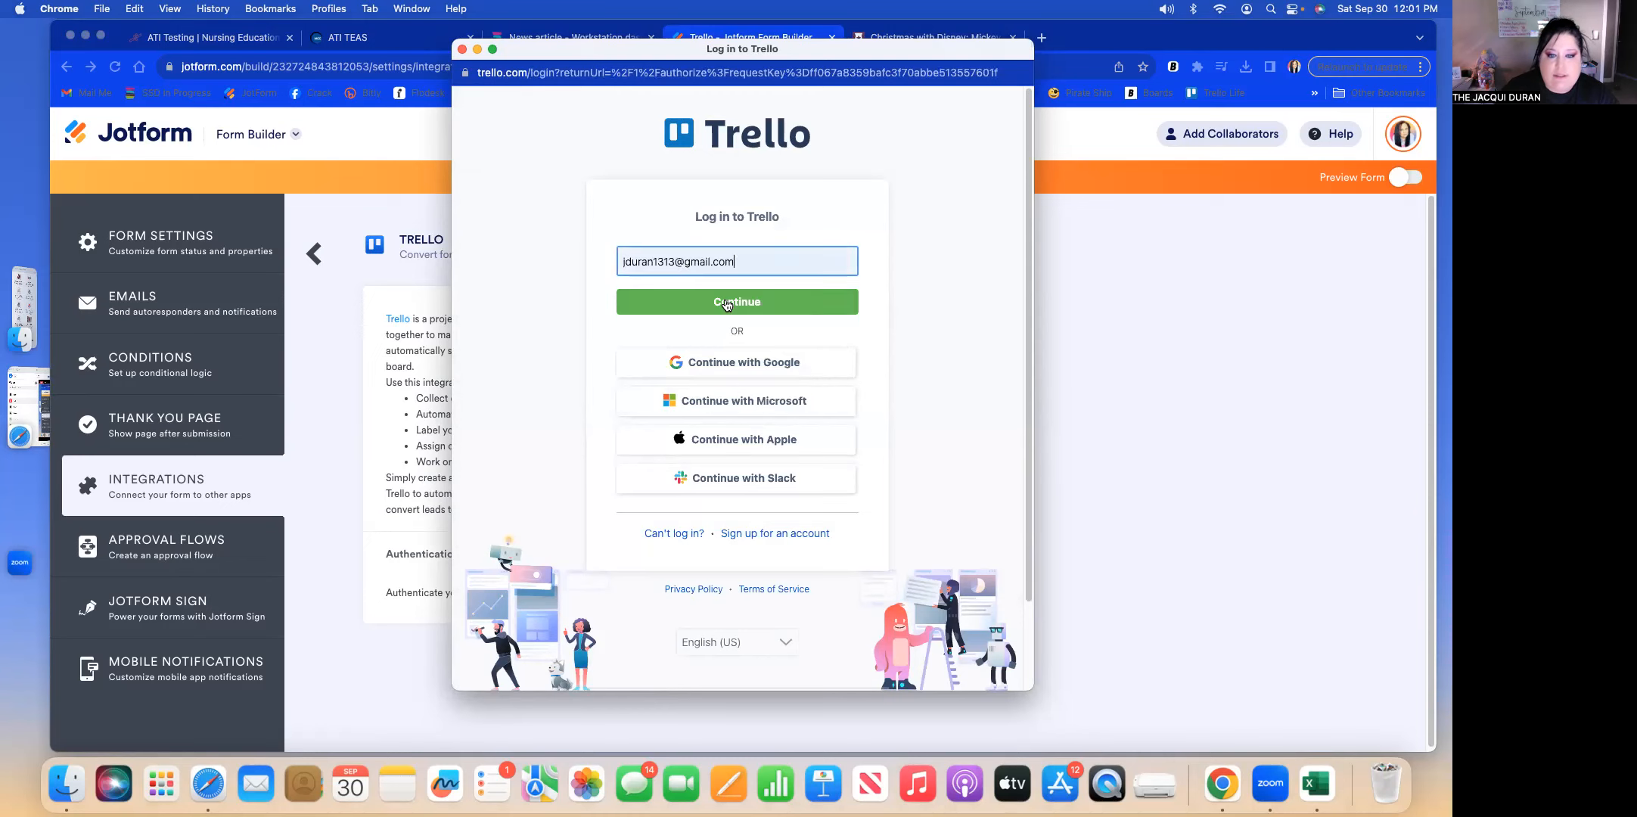
{"action": "left_click", "coordinate": [739, 302]}
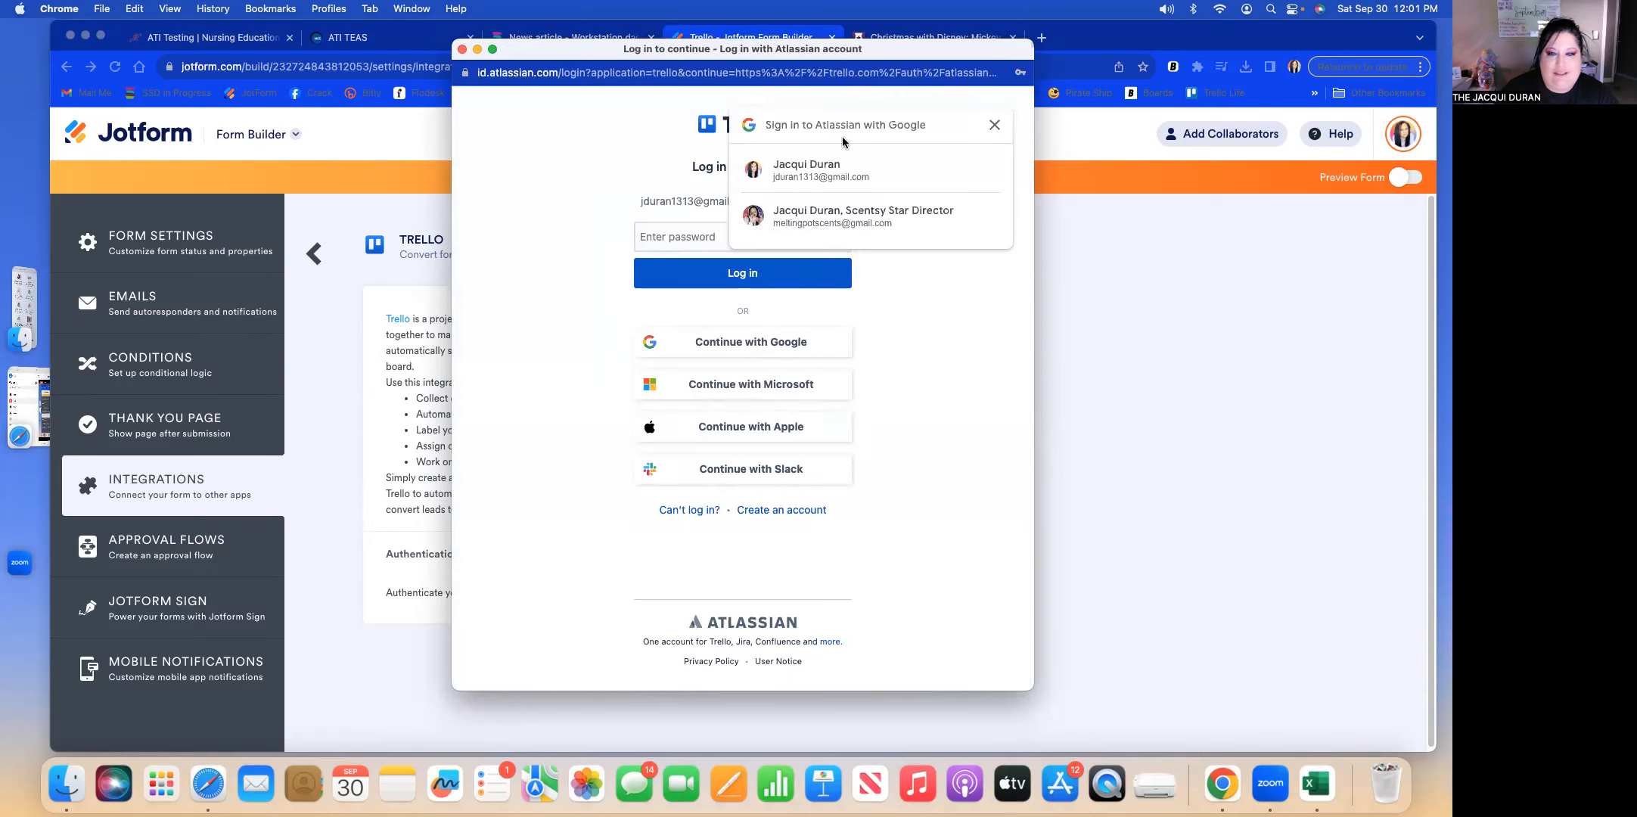
{"action": "left_click", "coordinate": [828, 173]}
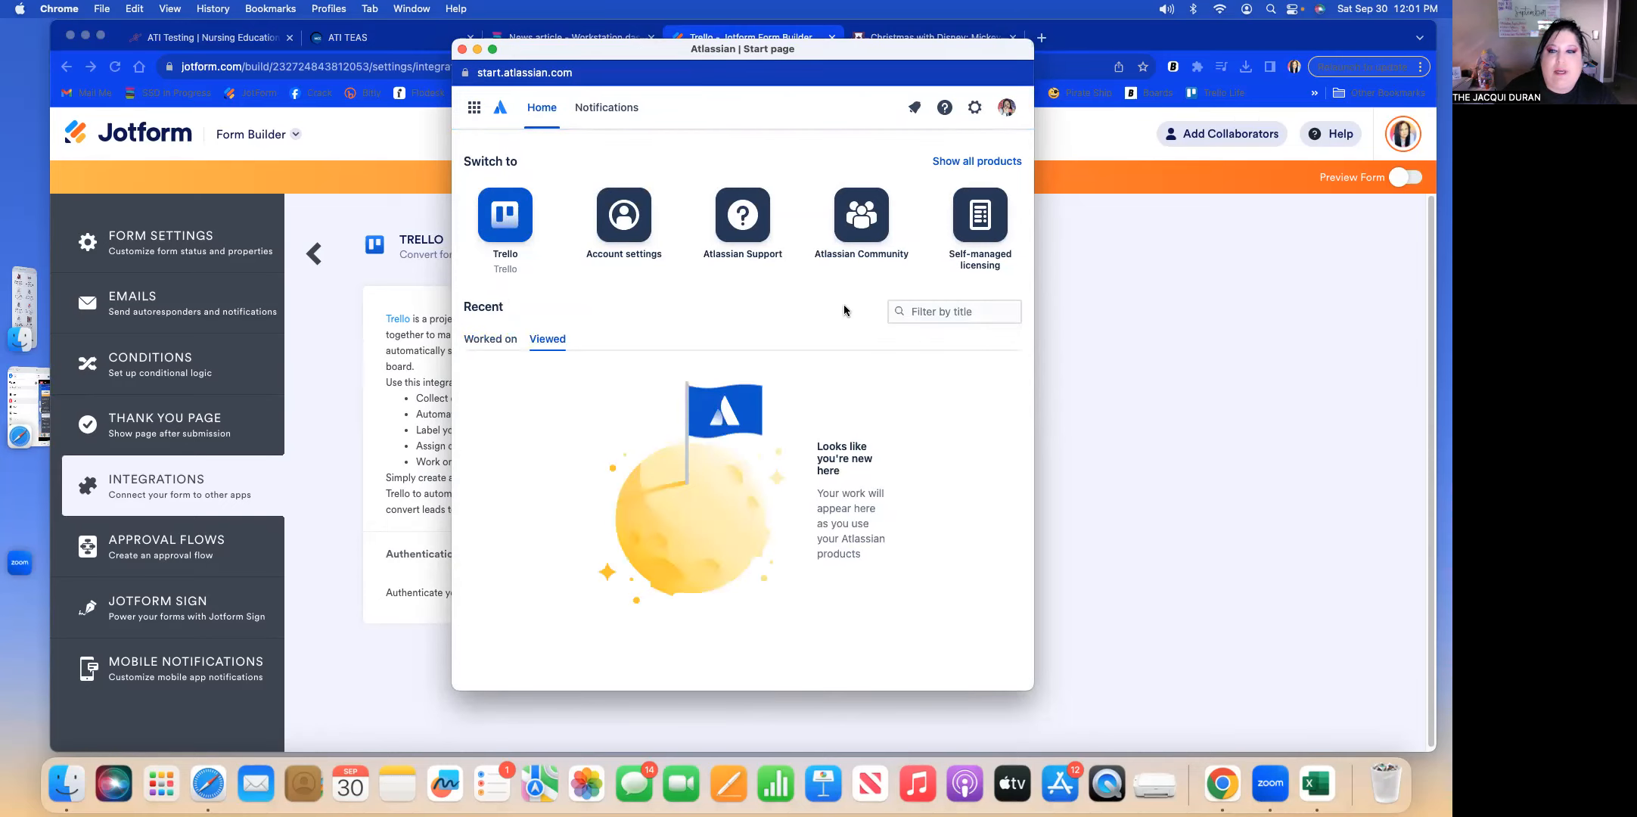
{"action": "left_click_drag", "start_coordinate": [660, 55], "coordinate": [580, 96]}
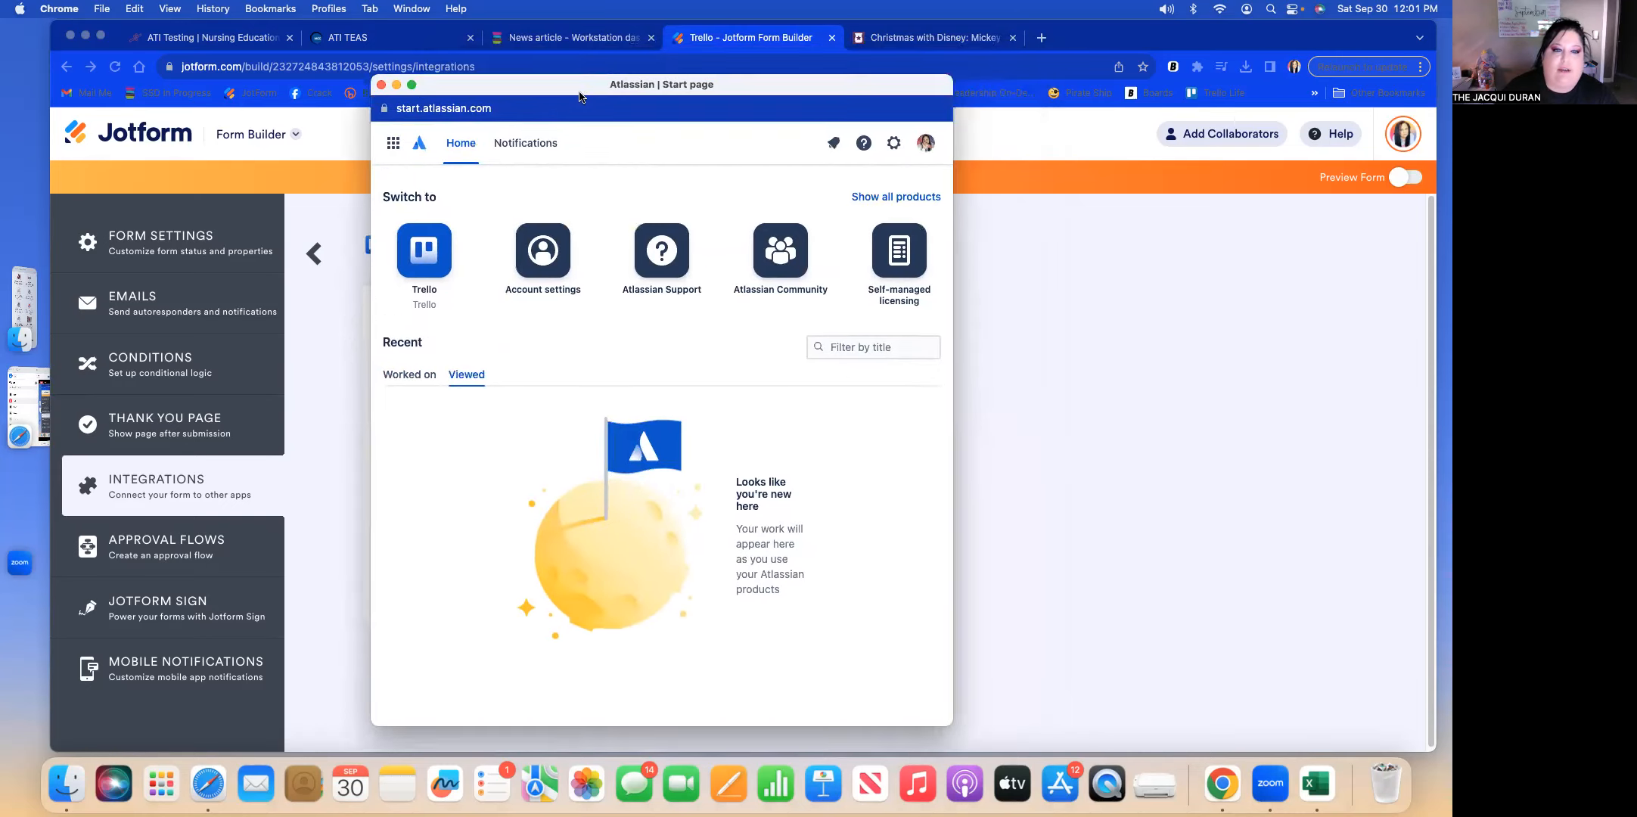
{"action": "left_click", "coordinate": [381, 85]}
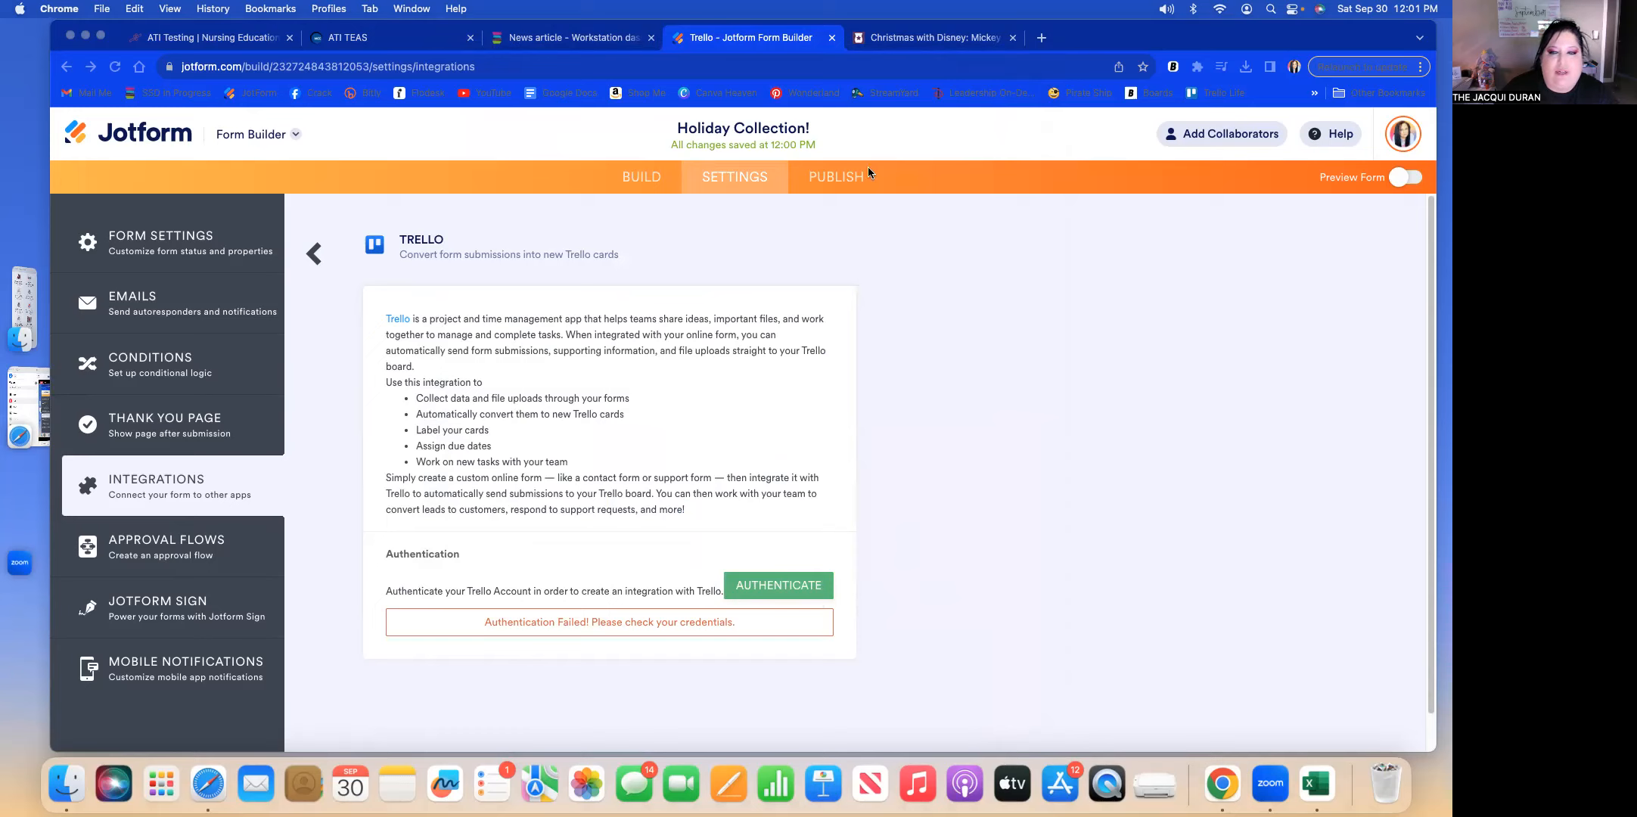
Open the form's publishing options and examine the direct link, email invitation, social sharing and QR code choices.
{"action": "left_click", "coordinate": [847, 185]}
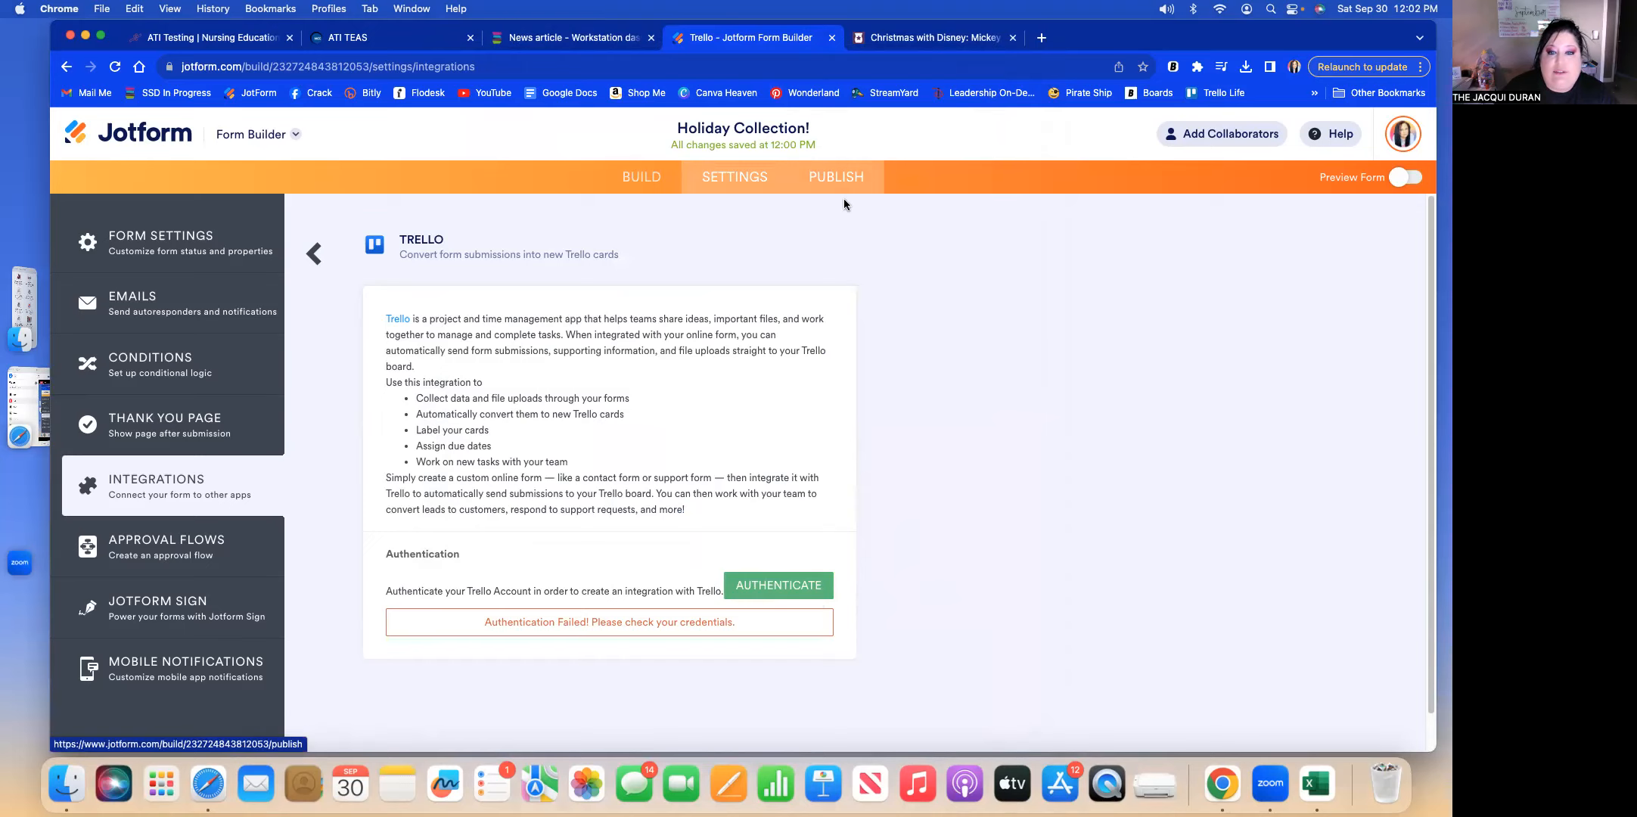
{"action": "left_click", "coordinate": [847, 179]}
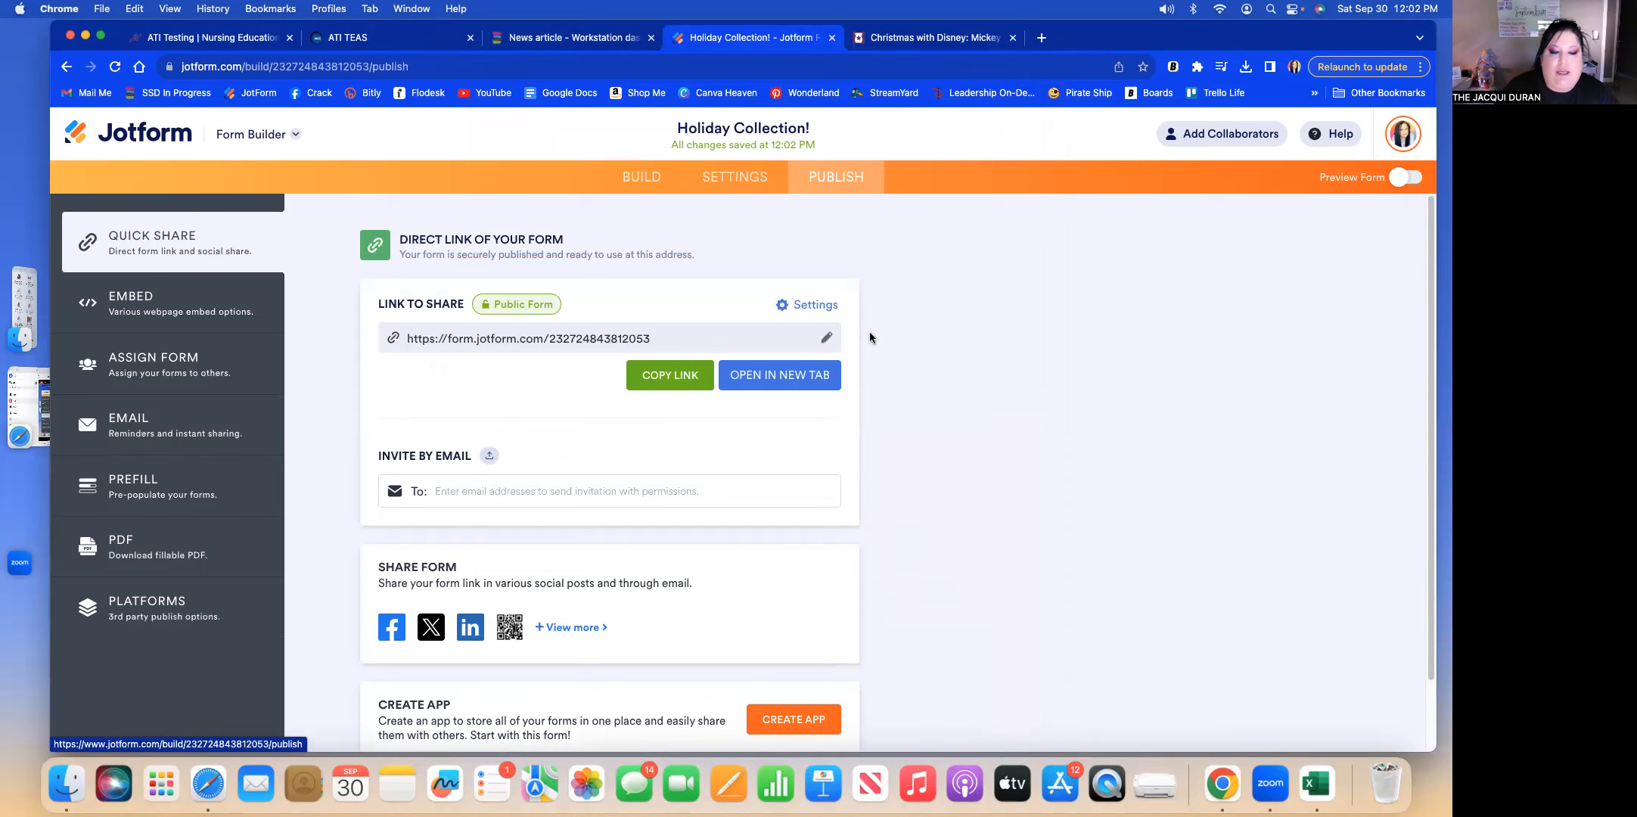
{"action": "scroll", "coordinate": [870, 338], "scroll_direction": "down", "scroll_amount": 2}
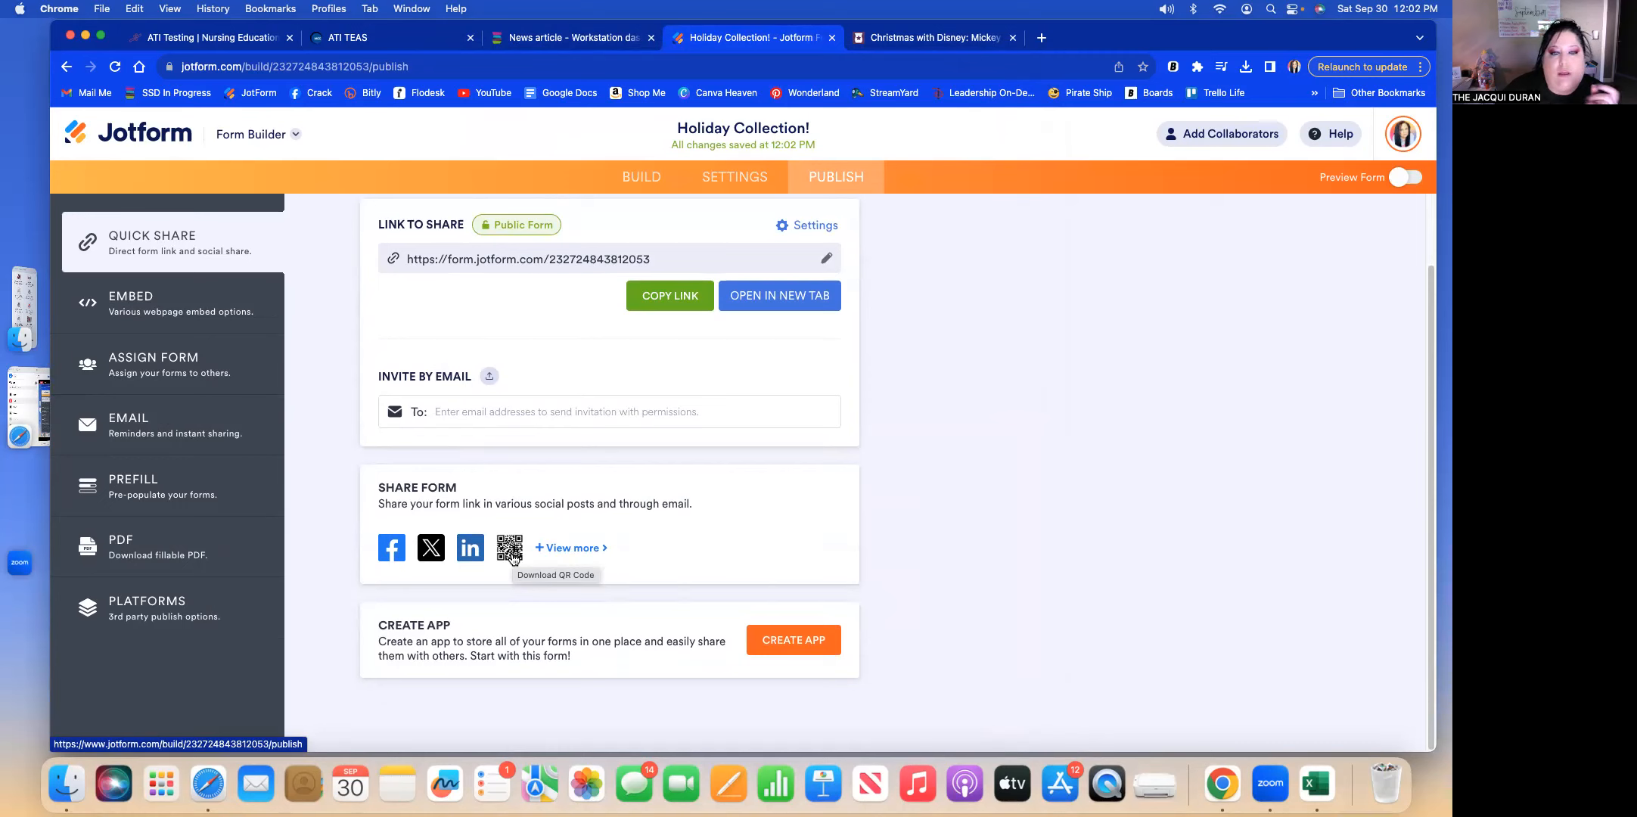
{"action": "scroll", "coordinate": [635, 497], "scroll_direction": "up", "scroll_amount": 2}
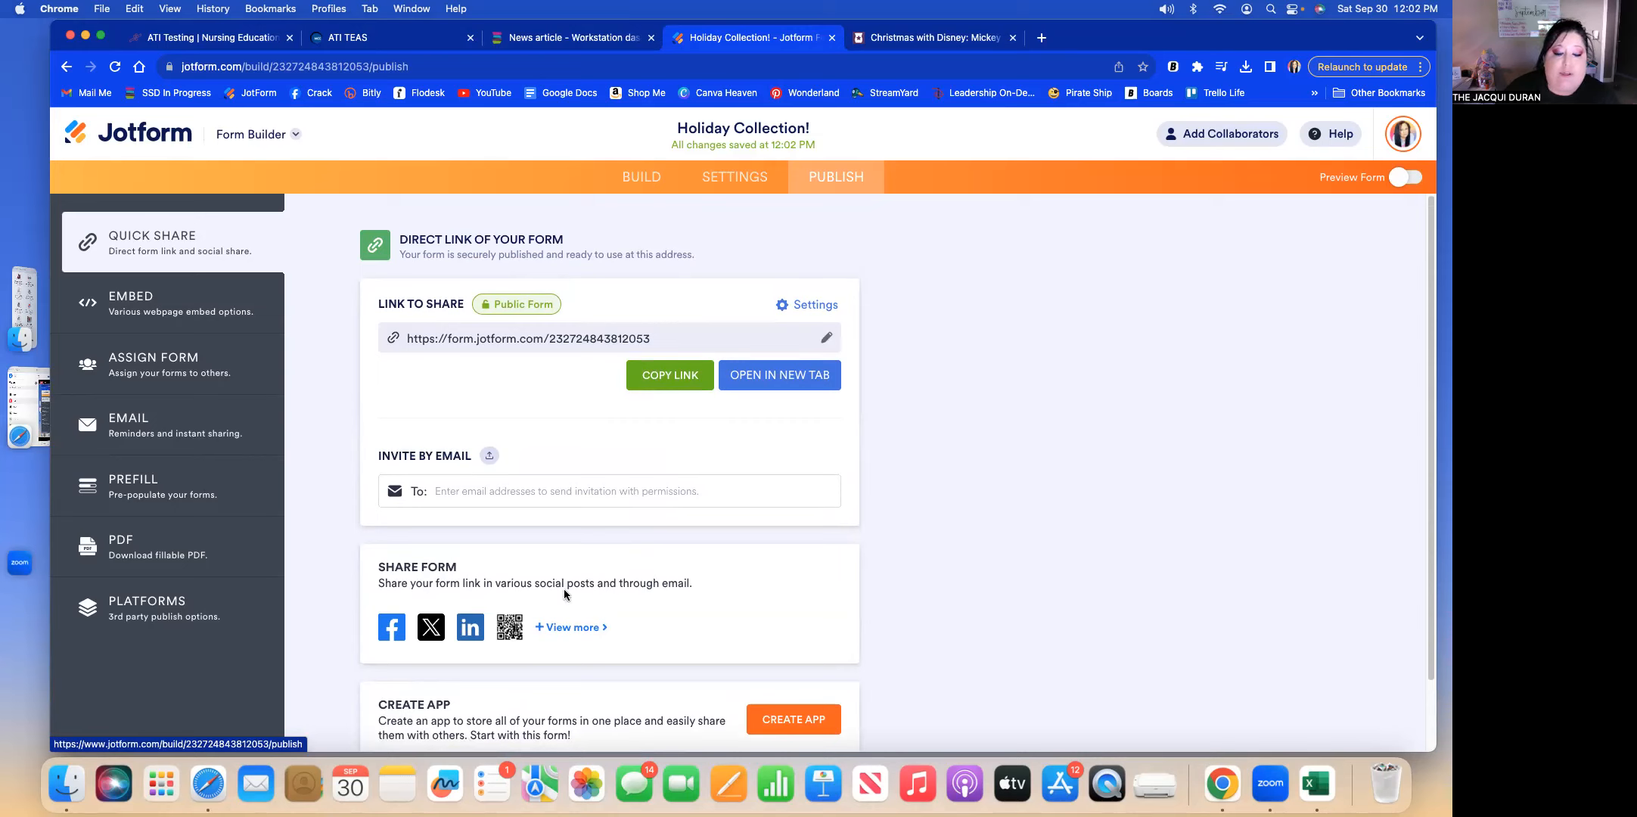
Copy the form's direct share link and open it in a new browser tab.
{"action": "left_click", "coordinate": [681, 383]}
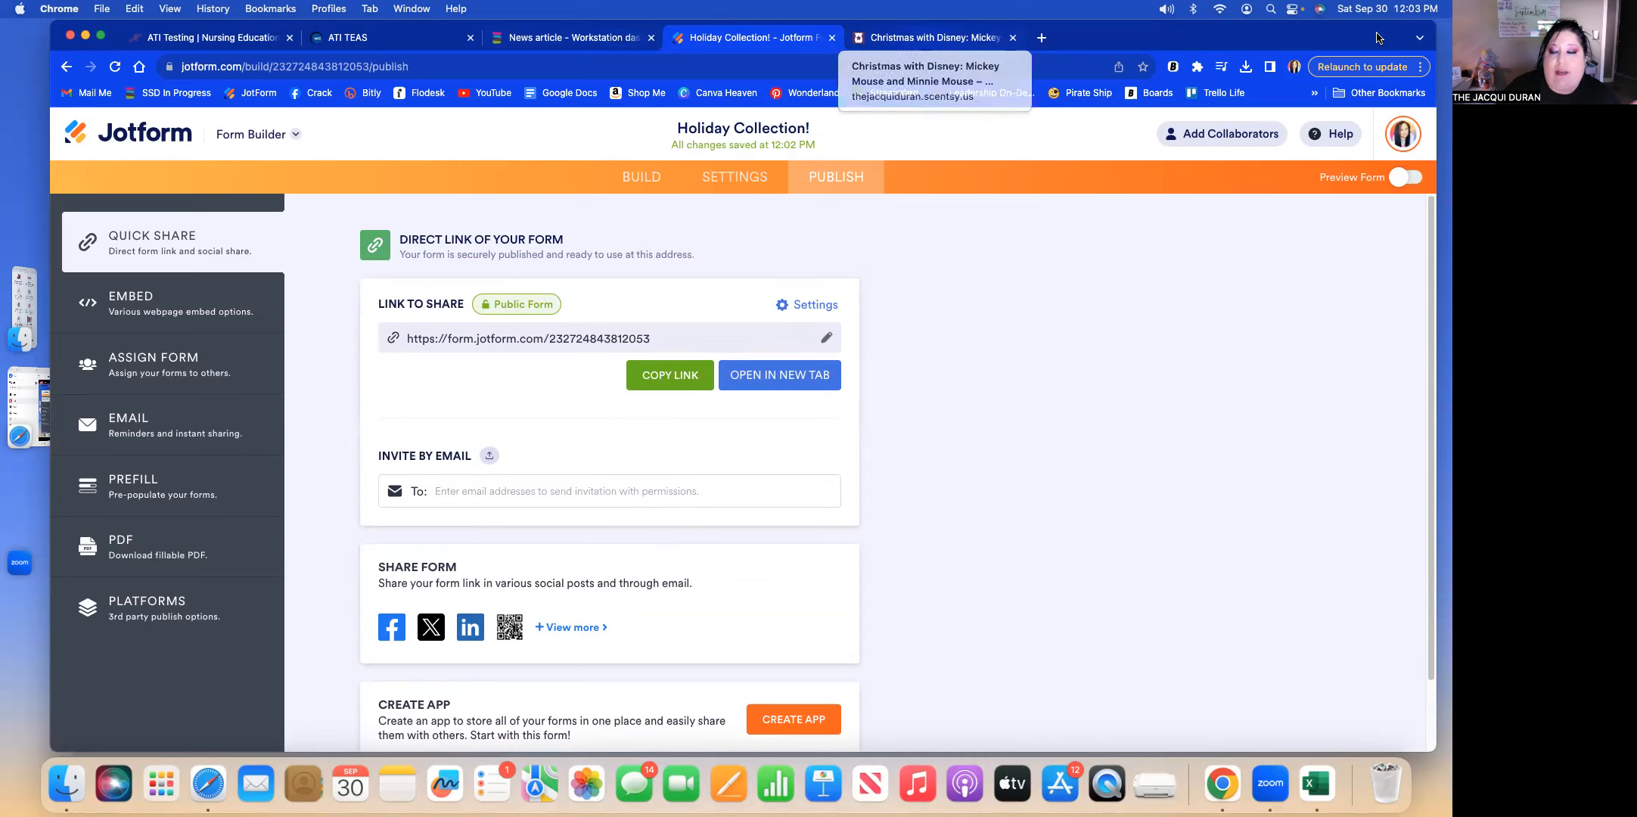
{"action": "left_click", "coordinate": [1042, 38]}
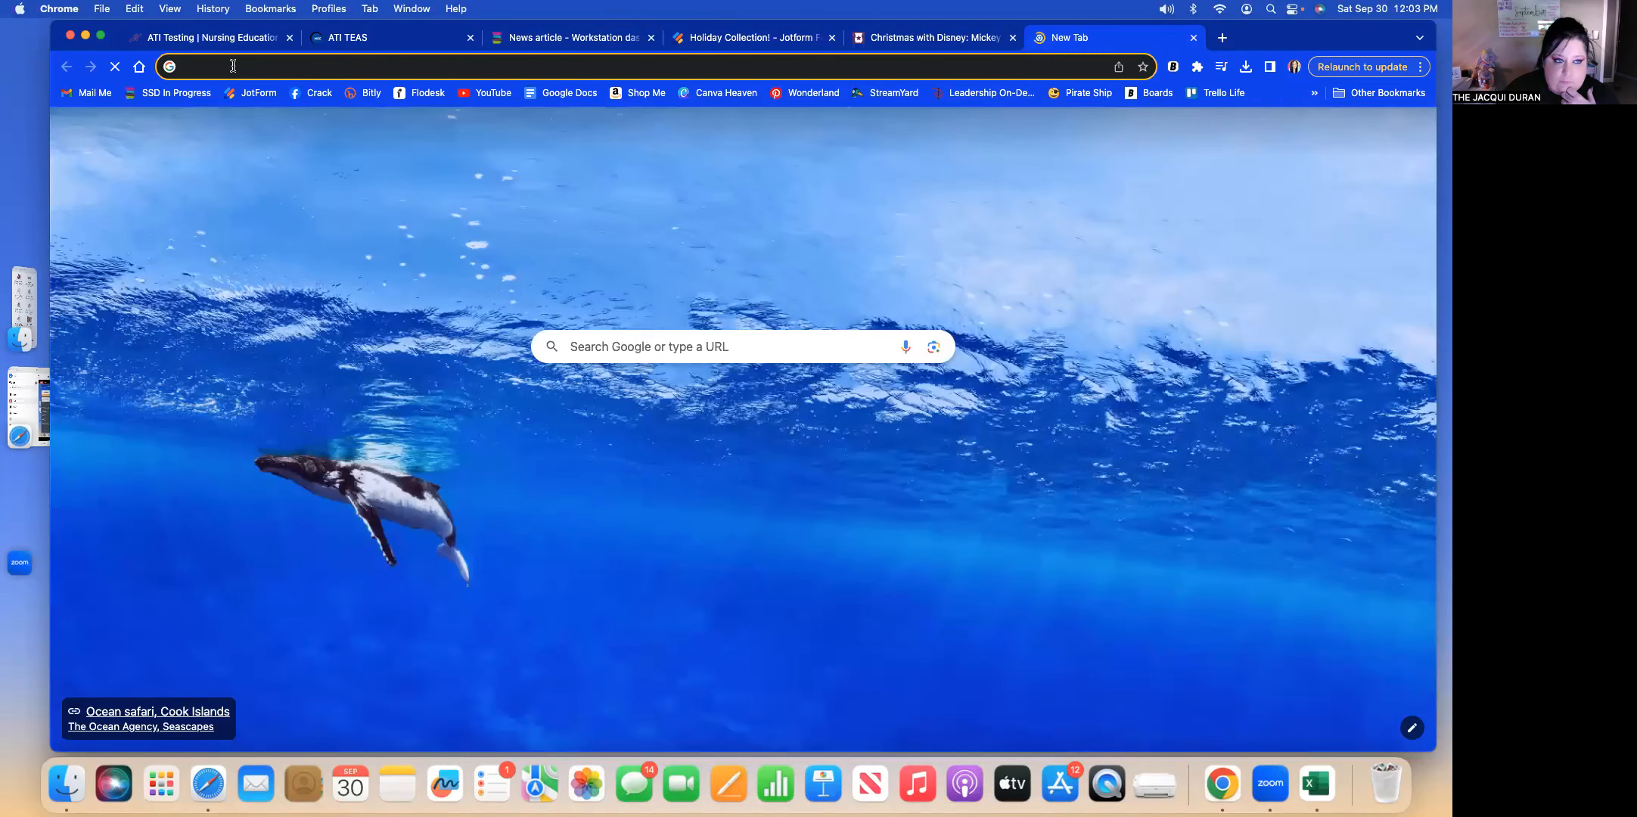
{"action": "right_click", "coordinate": [232, 68]}
{"action": "left_click", "coordinate": [271, 157]}
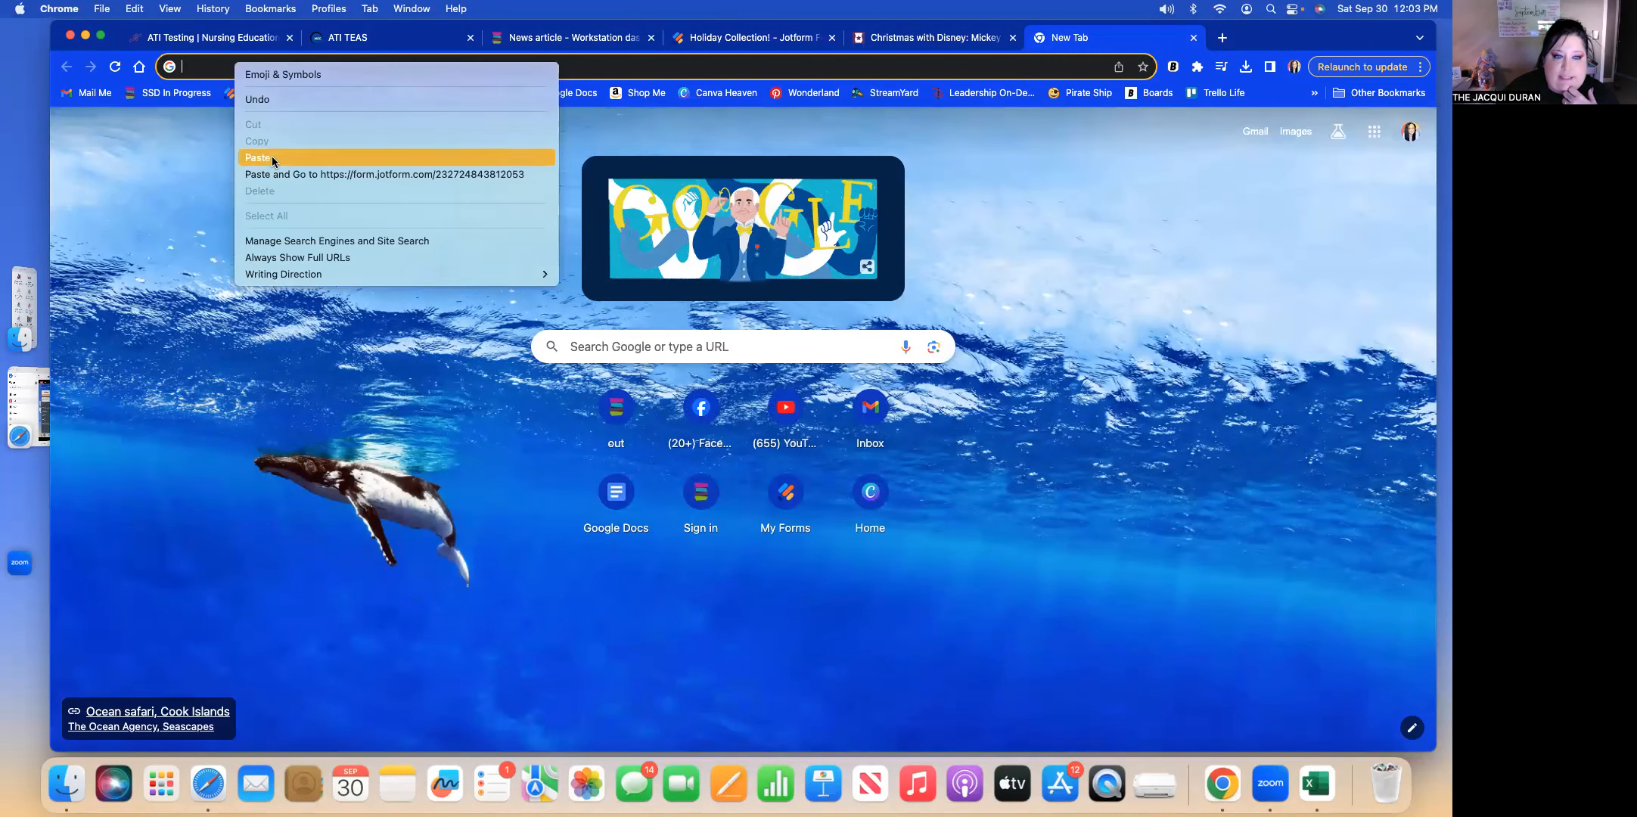
{"action": "key", "text": "Return"}
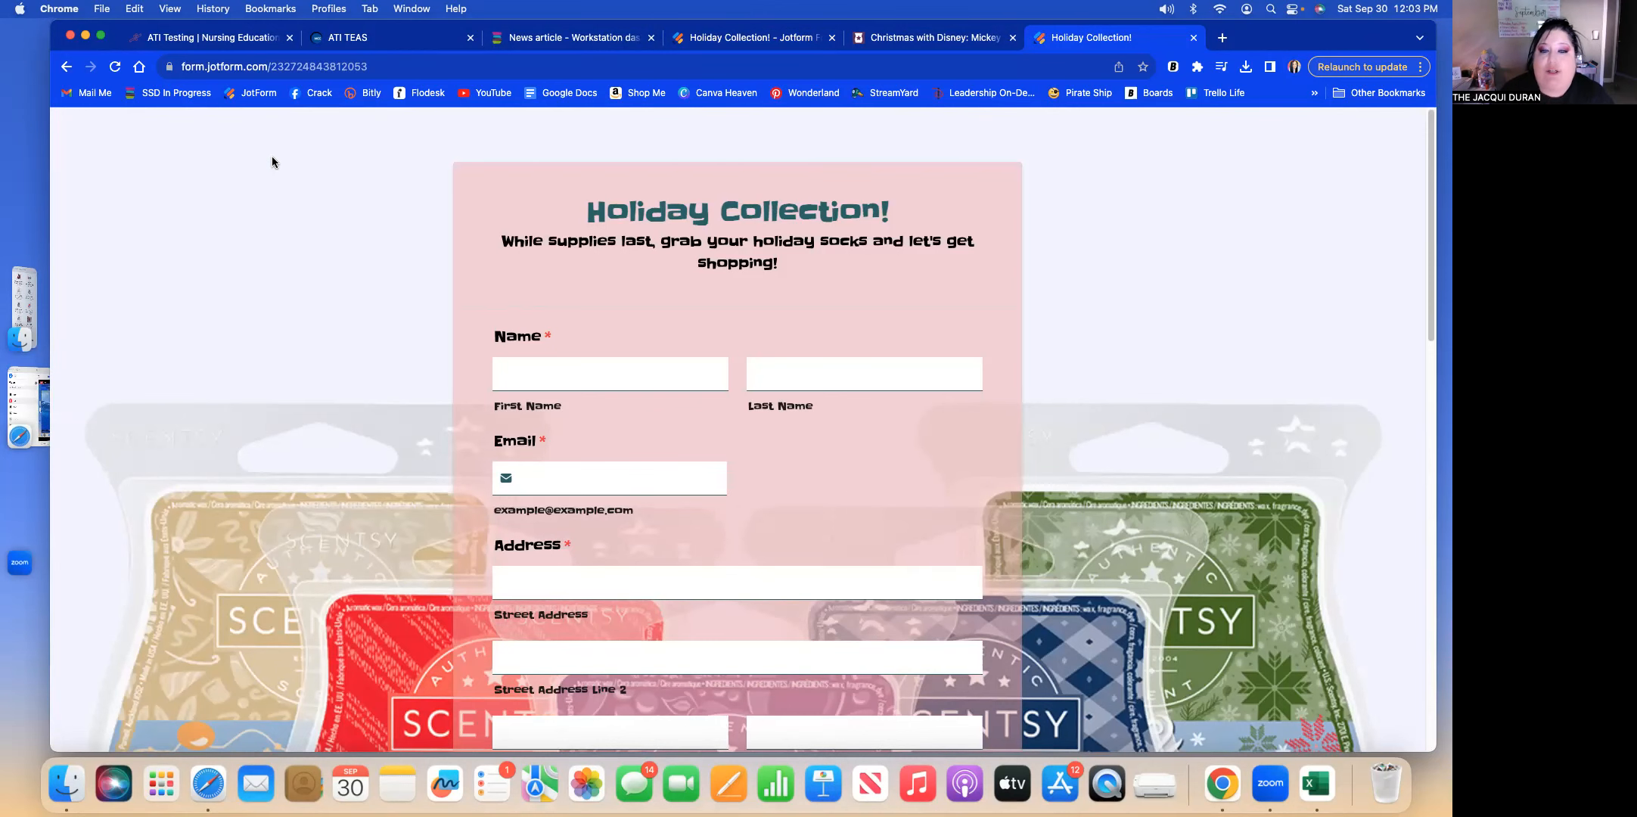
Review the published form from the contact fields through the products and totals to the payment method question.
{"action": "scroll", "coordinate": [772, 493], "scroll_direction": "down", "scroll_amount": 20}
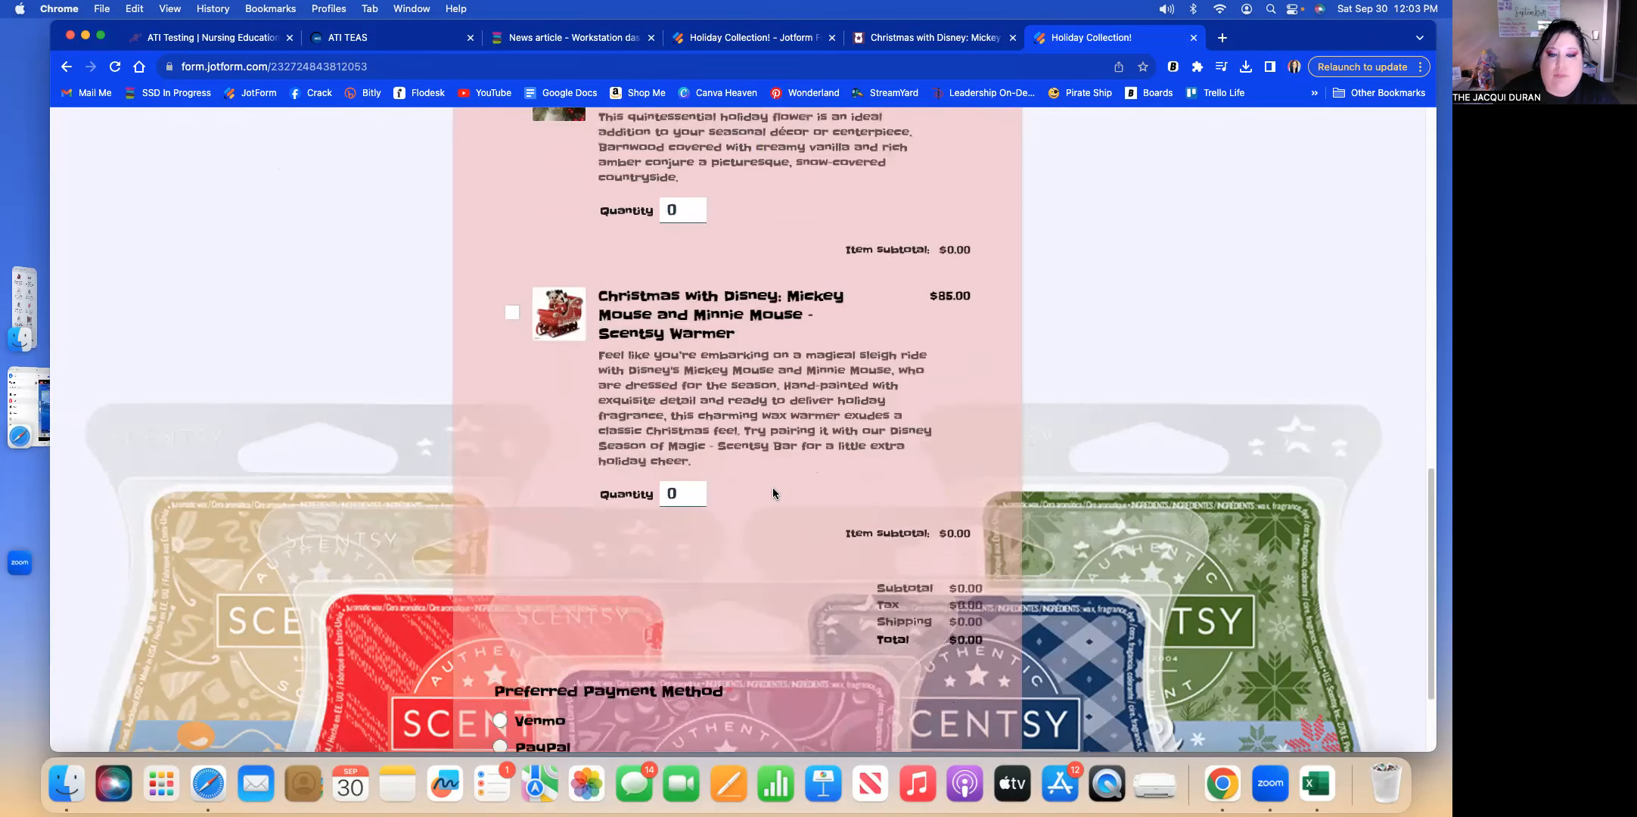
{"action": "scroll", "coordinate": [774, 493], "scroll_direction": "up", "scroll_amount": 20}
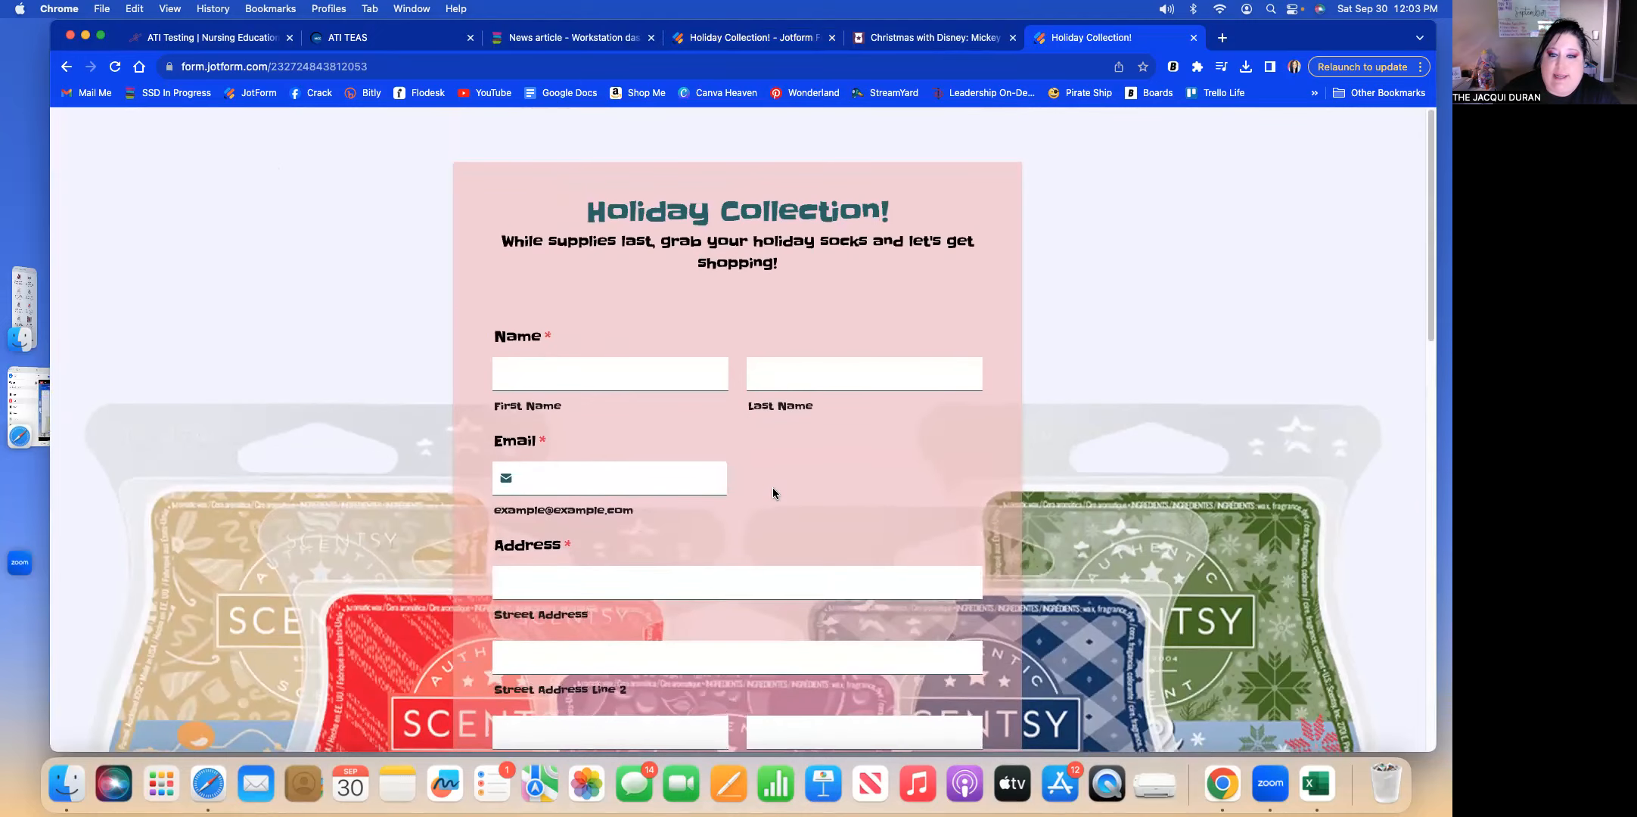
{"action": "scroll", "coordinate": [773, 493], "scroll_direction": "down", "scroll_amount": 6}
{"action": "scroll", "coordinate": [773, 490], "scroll_direction": "down", "scroll_amount": 10}
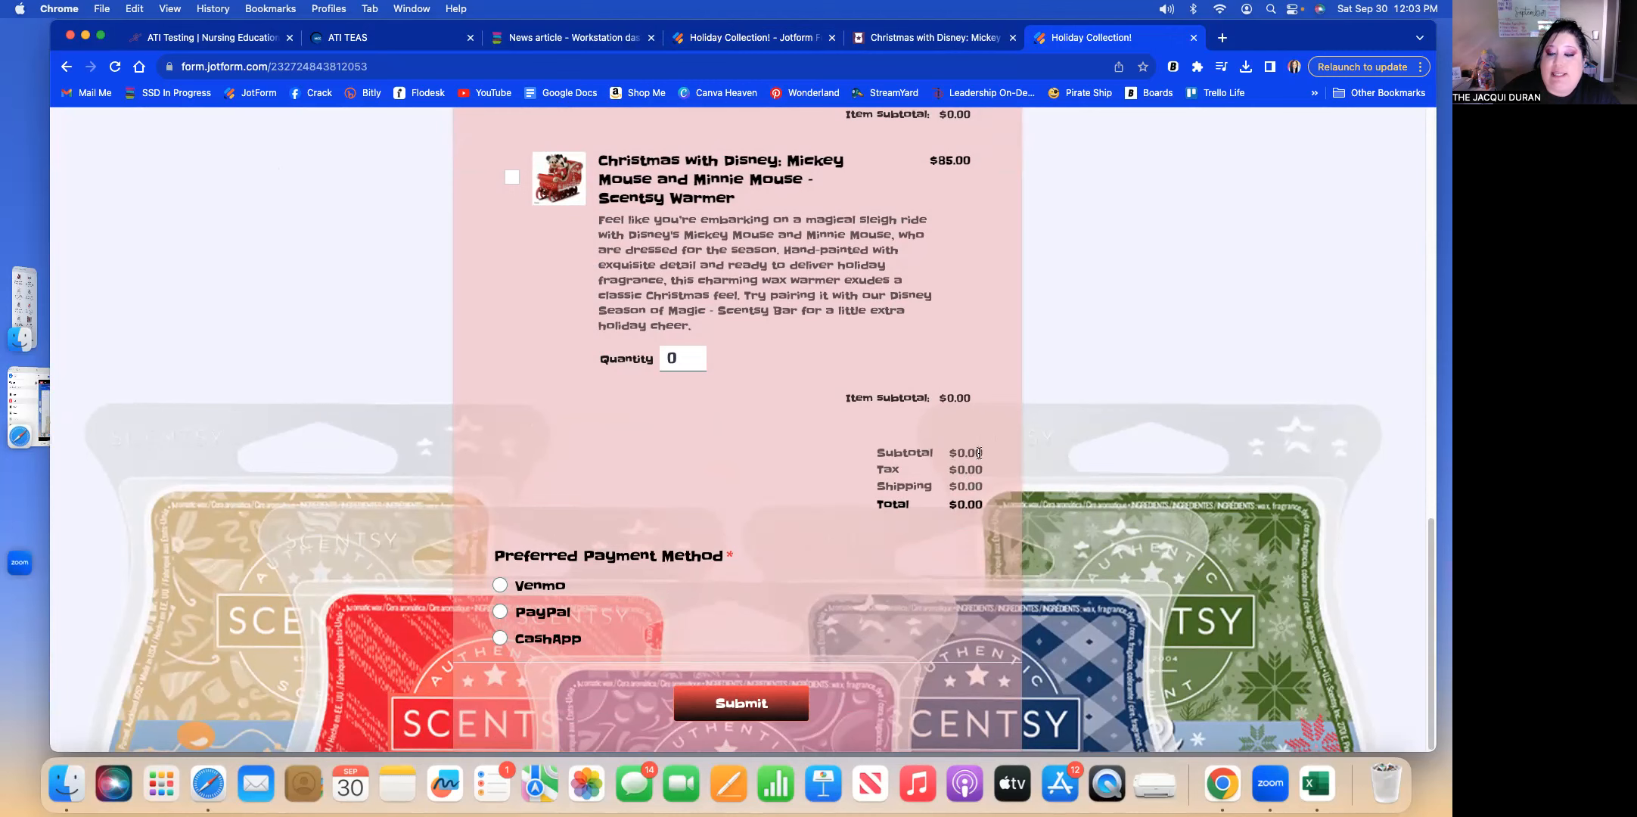
{"action": "scroll", "coordinate": [630, 370], "scroll_direction": "up", "scroll_amount": 12}
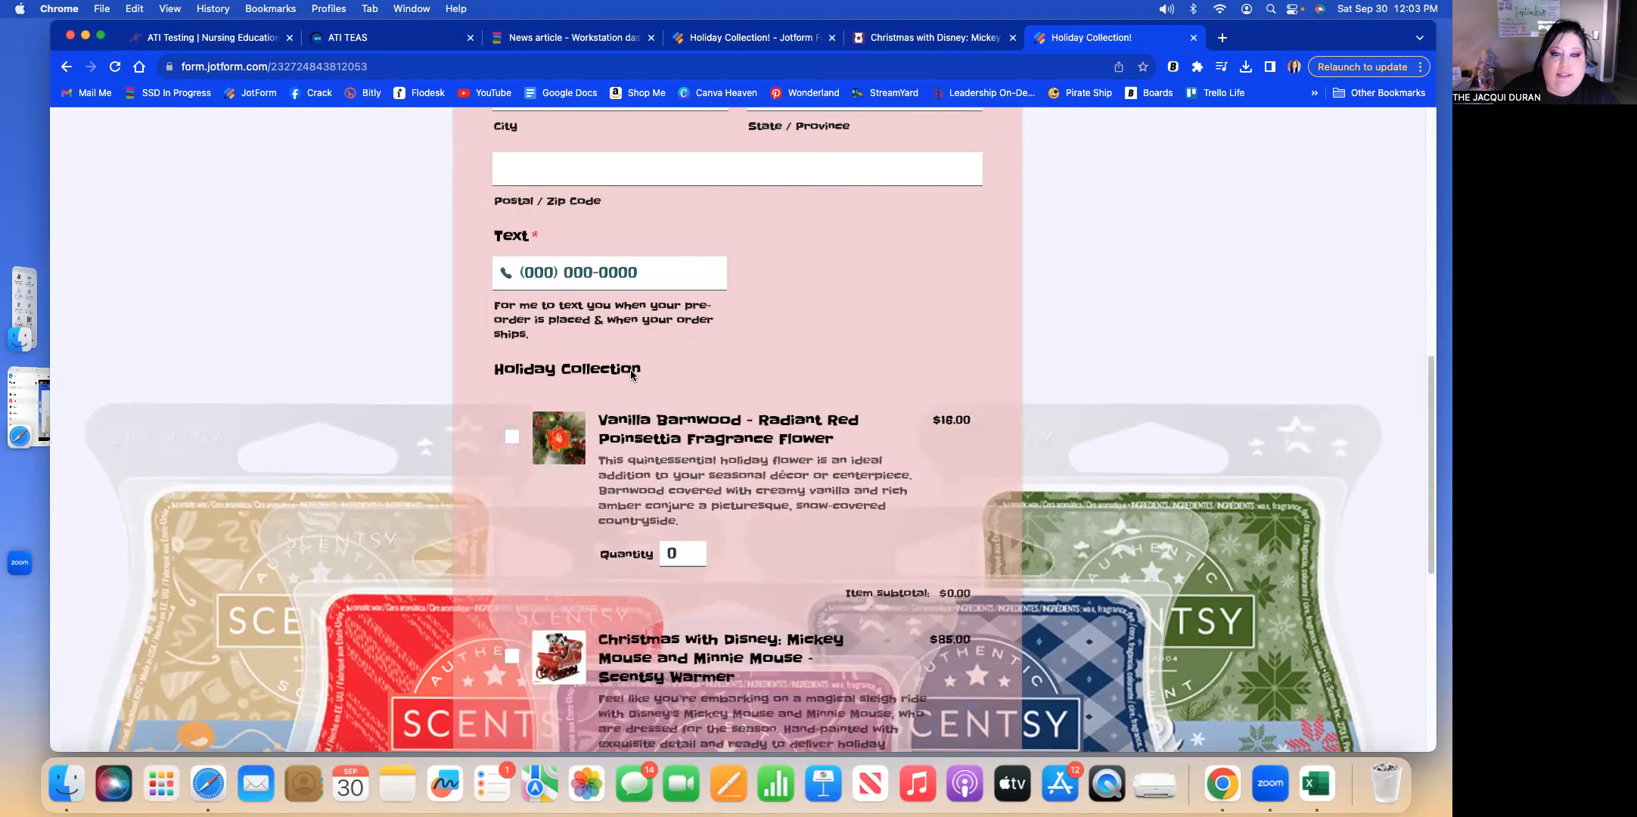
Set the quantity of the Vanilla Barnwood - Radiant Red Poinsettia Fragrance Flower to 3 in the published form.
{"action": "scroll", "coordinate": [630, 370], "scroll_direction": "down", "scroll_amount": 6}
{"action": "scroll", "coordinate": [600, 415], "scroll_direction": "down", "scroll_amount": 1}
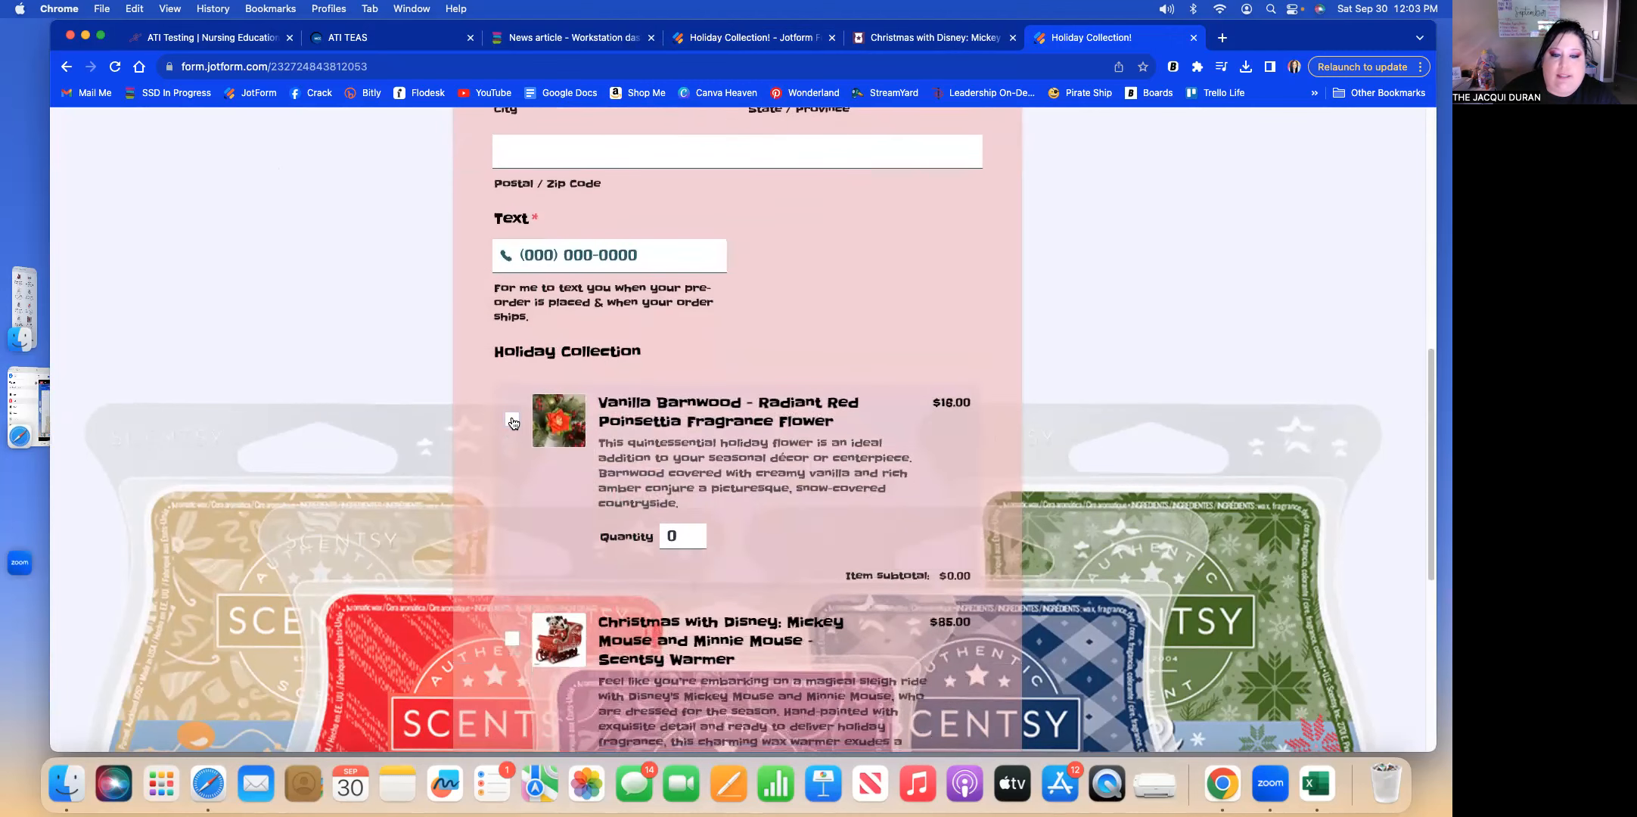
{"action": "left_click", "coordinate": [685, 537]}
{"action": "key", "text": "BackSpace"}
{"action": "type", "text": "3"}
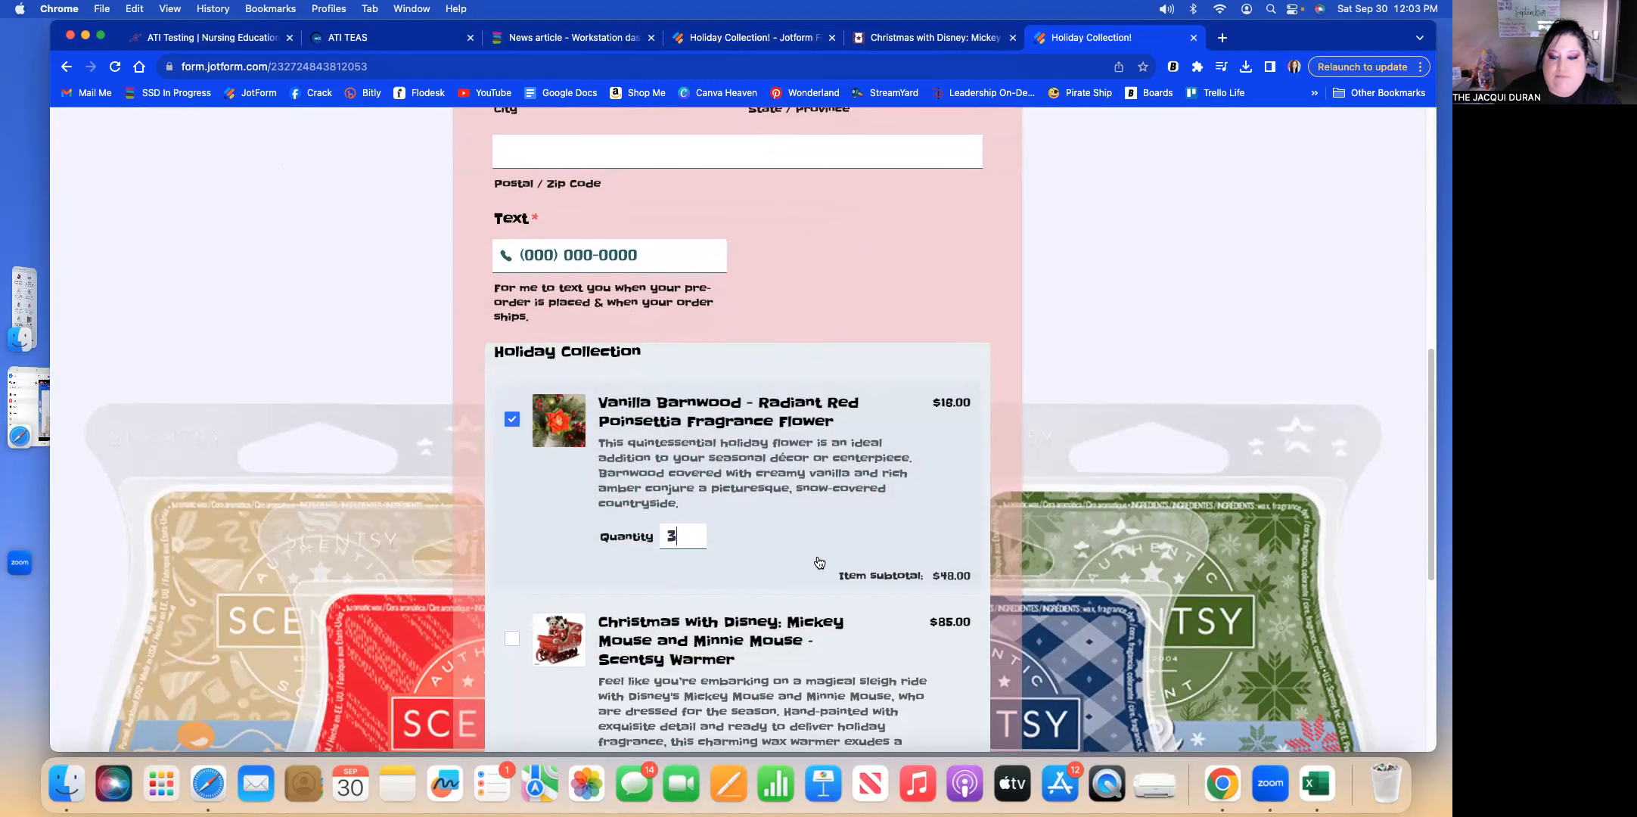
Check the order totals, select Venmo as the preferred payment method and look back over the order.
{"action": "scroll", "coordinate": [819, 563], "scroll_direction": "down", "scroll_amount": 10}
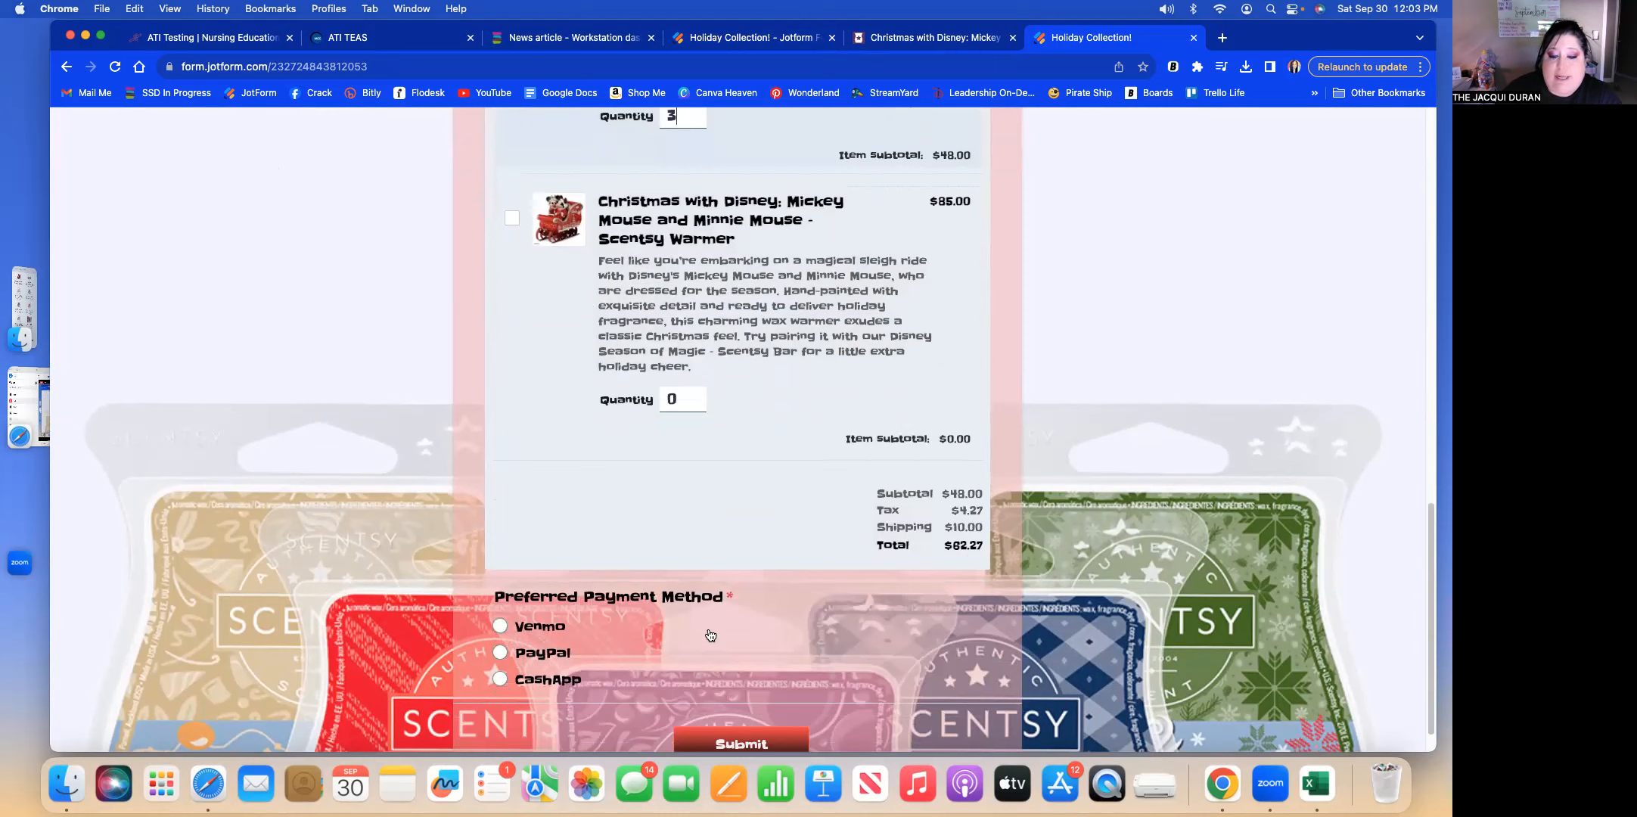
{"action": "left_click", "coordinate": [500, 627]}
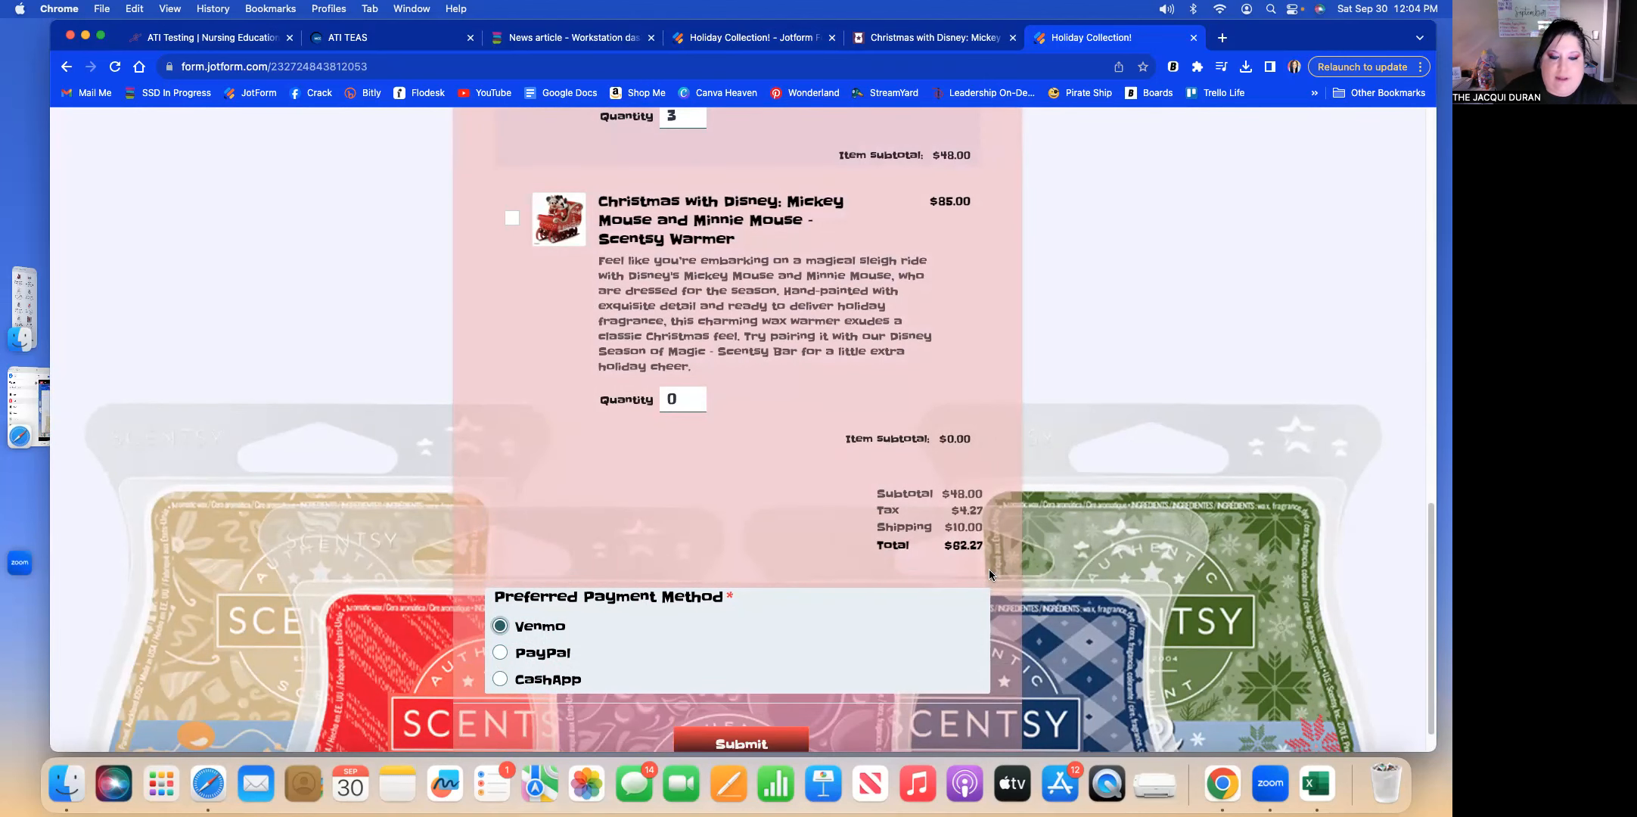
{"action": "scroll", "coordinate": [989, 571], "scroll_direction": "down", "scroll_amount": 1}
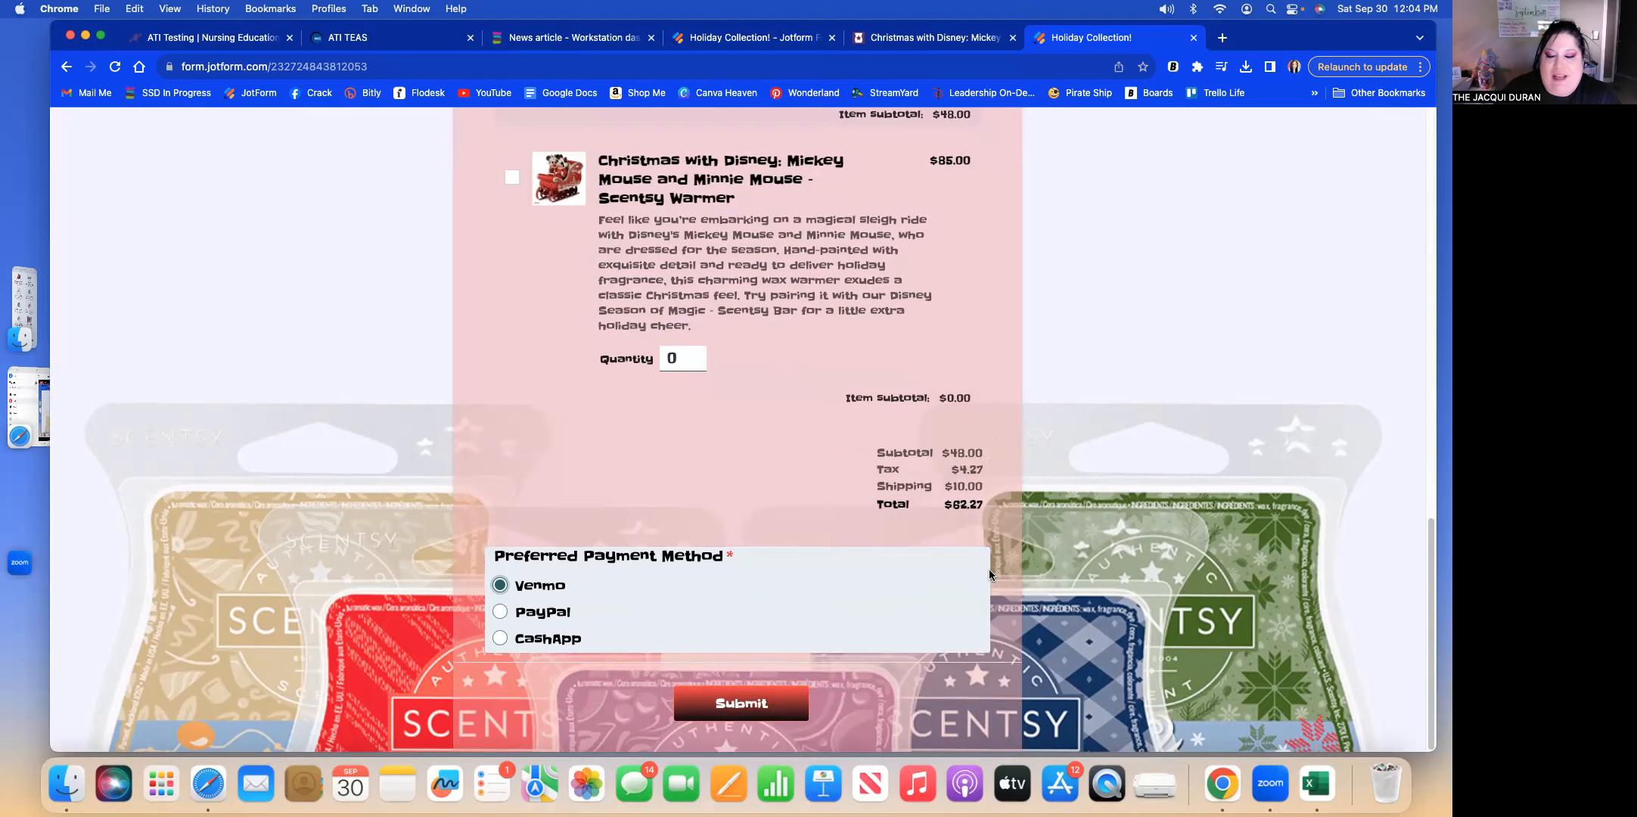
{"action": "scroll", "coordinate": [990, 575], "scroll_direction": "up", "scroll_amount": 20}
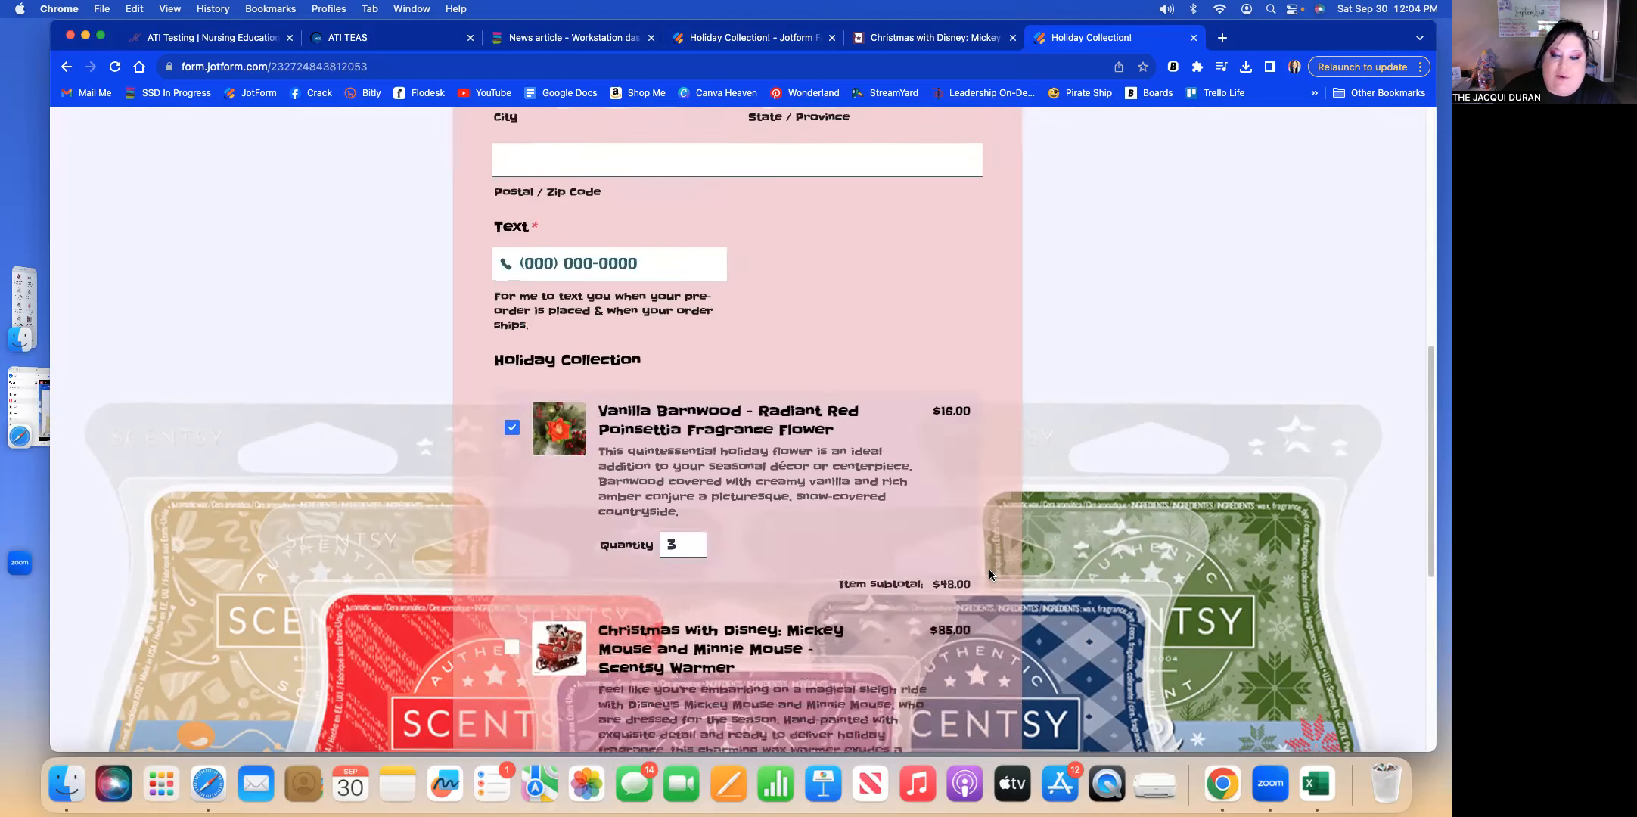
Review the published order form again, from the contact fields through the product quantities to the order totals and payment choice.
{"action": "scroll", "coordinate": [989, 575], "scroll_direction": "down", "scroll_amount": 20}
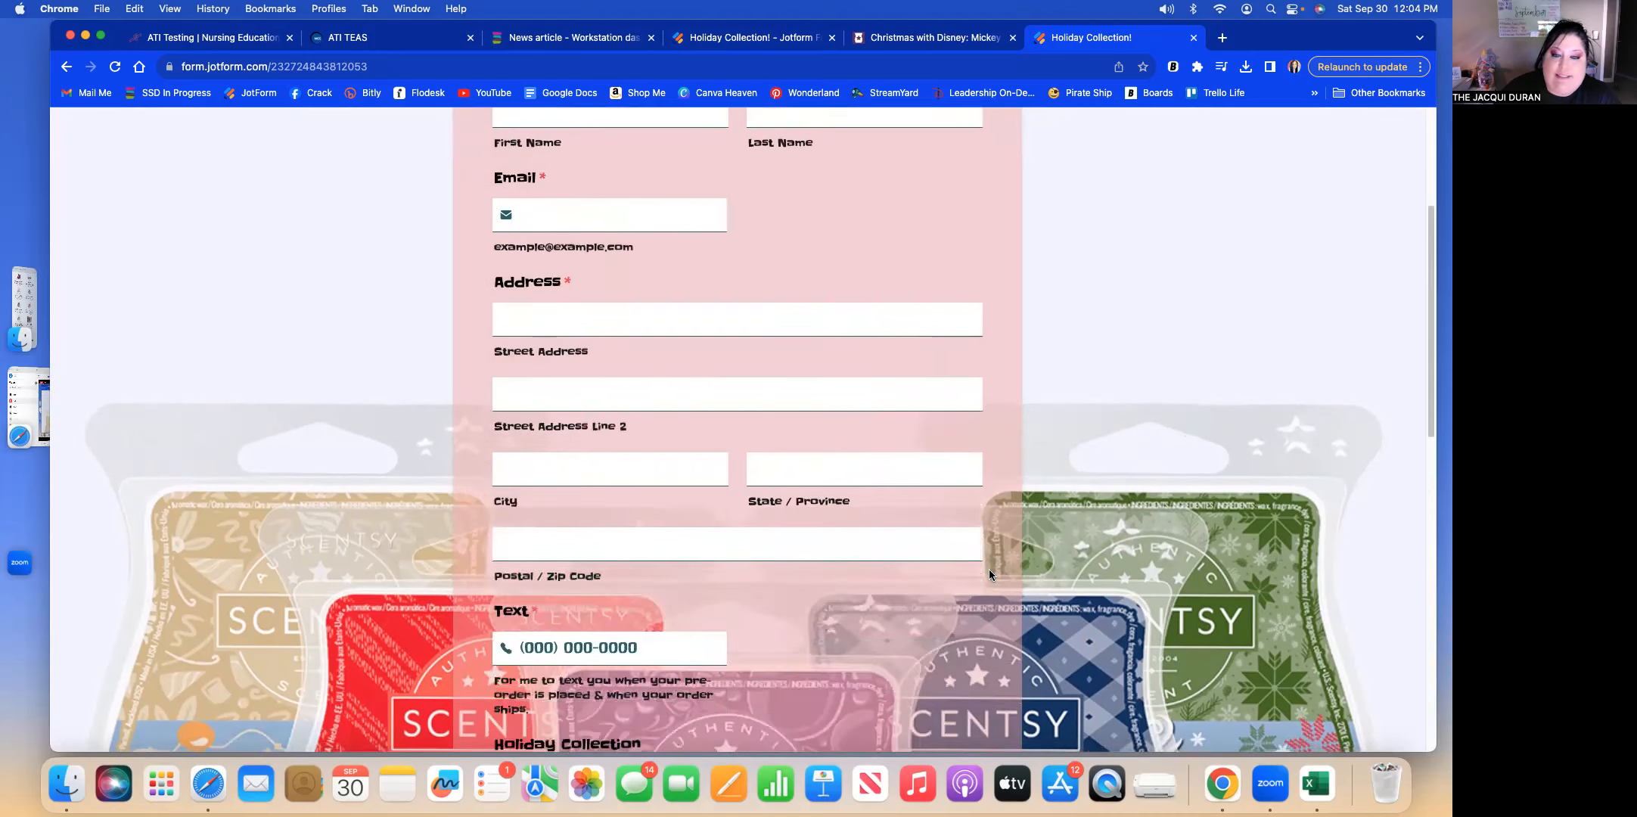
{"action": "scroll", "coordinate": [989, 574], "scroll_direction": "down", "scroll_amount": 5}
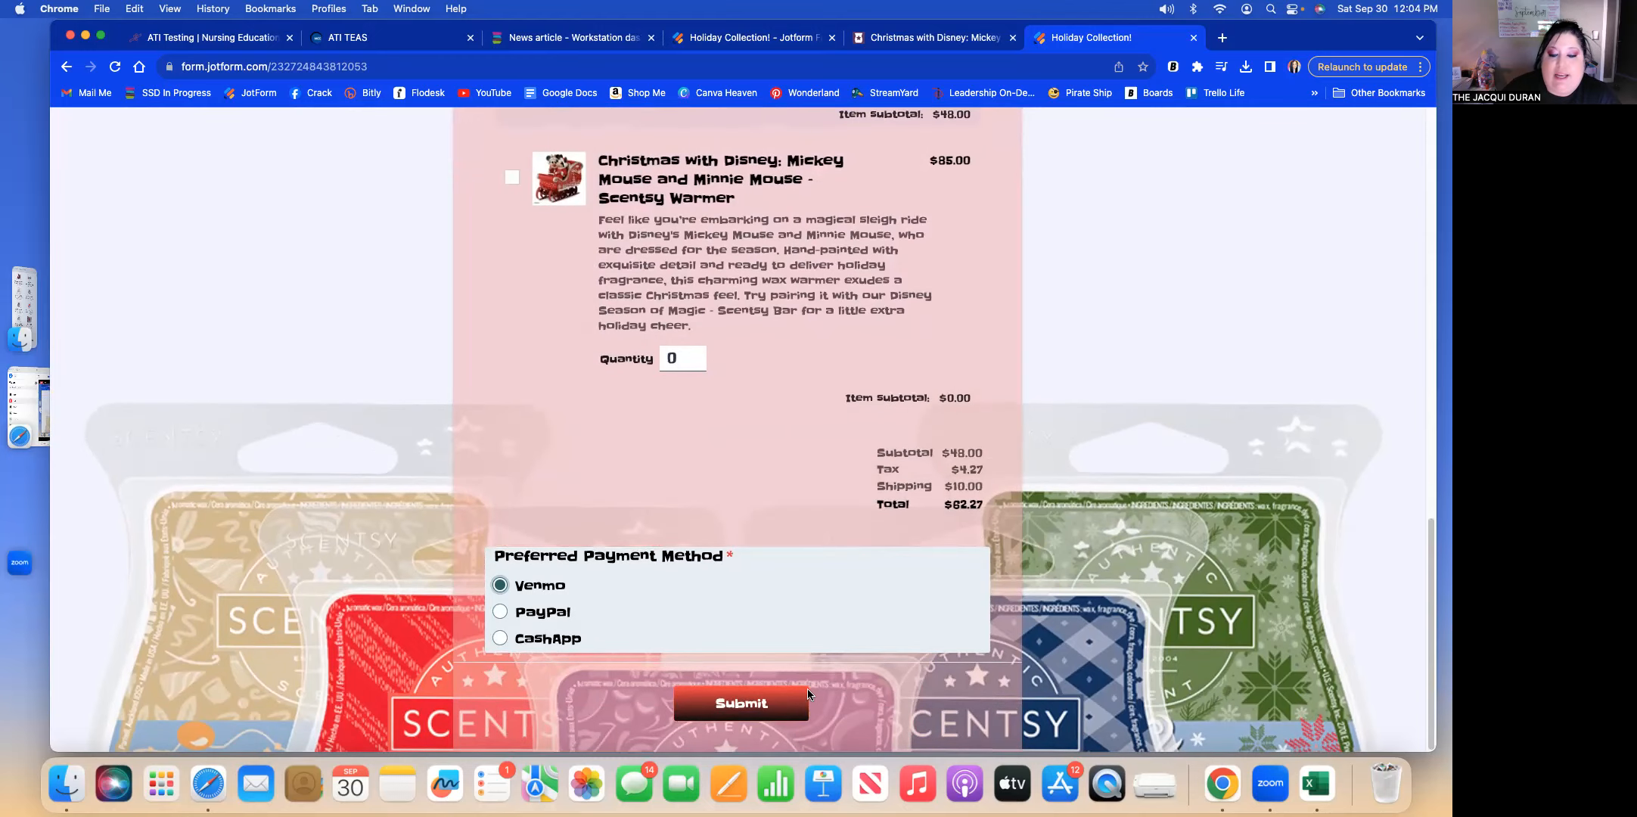
{"action": "scroll", "coordinate": [649, 412], "scroll_direction": "up", "scroll_amount": 10}
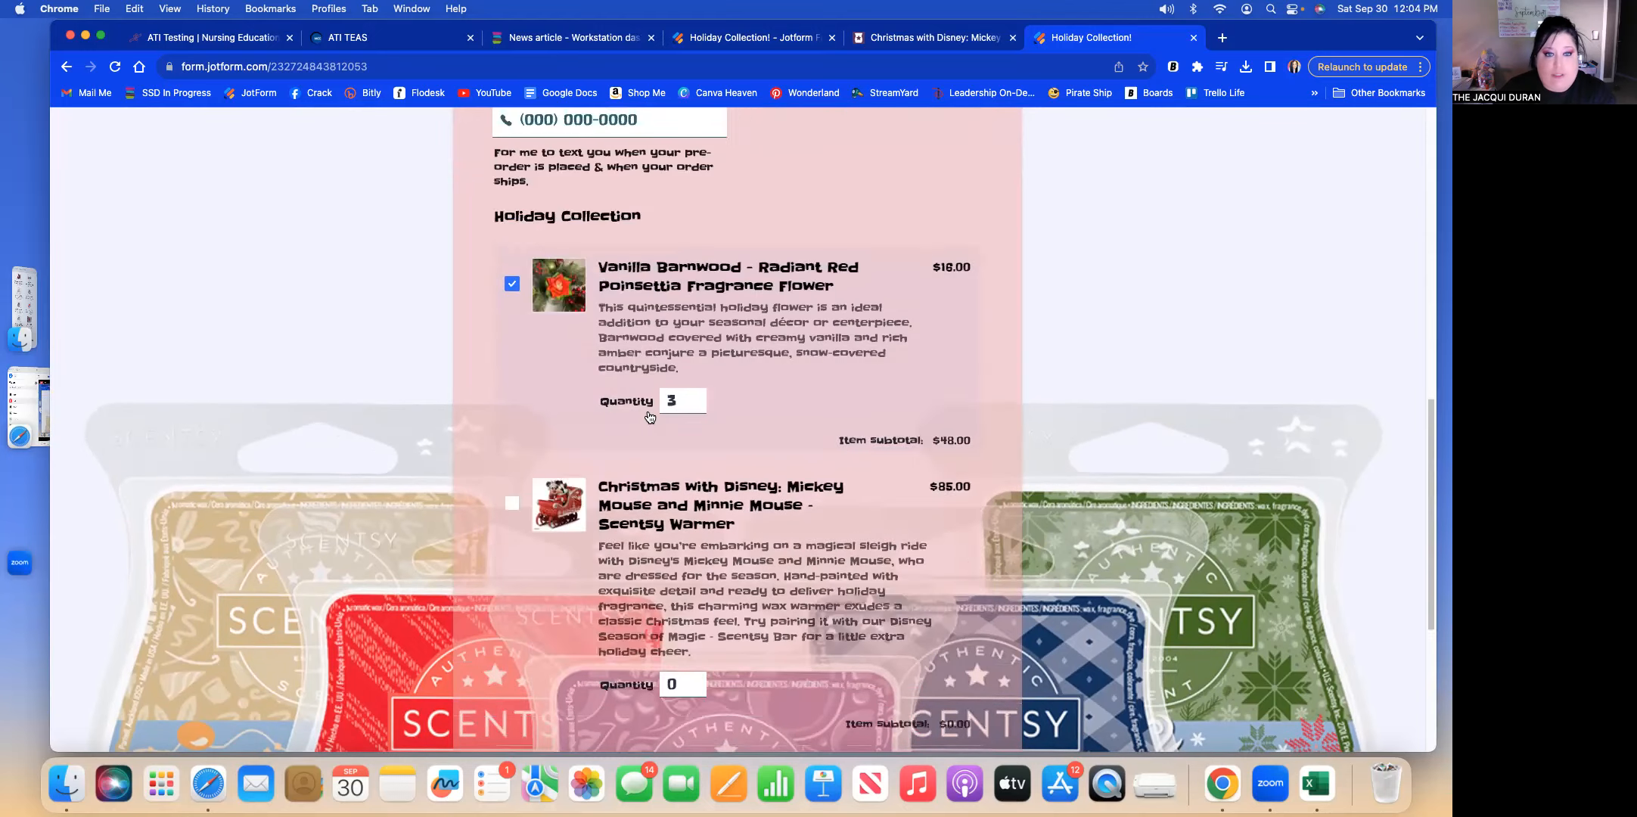
{"action": "scroll", "coordinate": [646, 415], "scroll_direction": "down", "scroll_amount": 4}
{"action": "scroll", "coordinate": [647, 411], "scroll_direction": "down", "scroll_amount": 5}
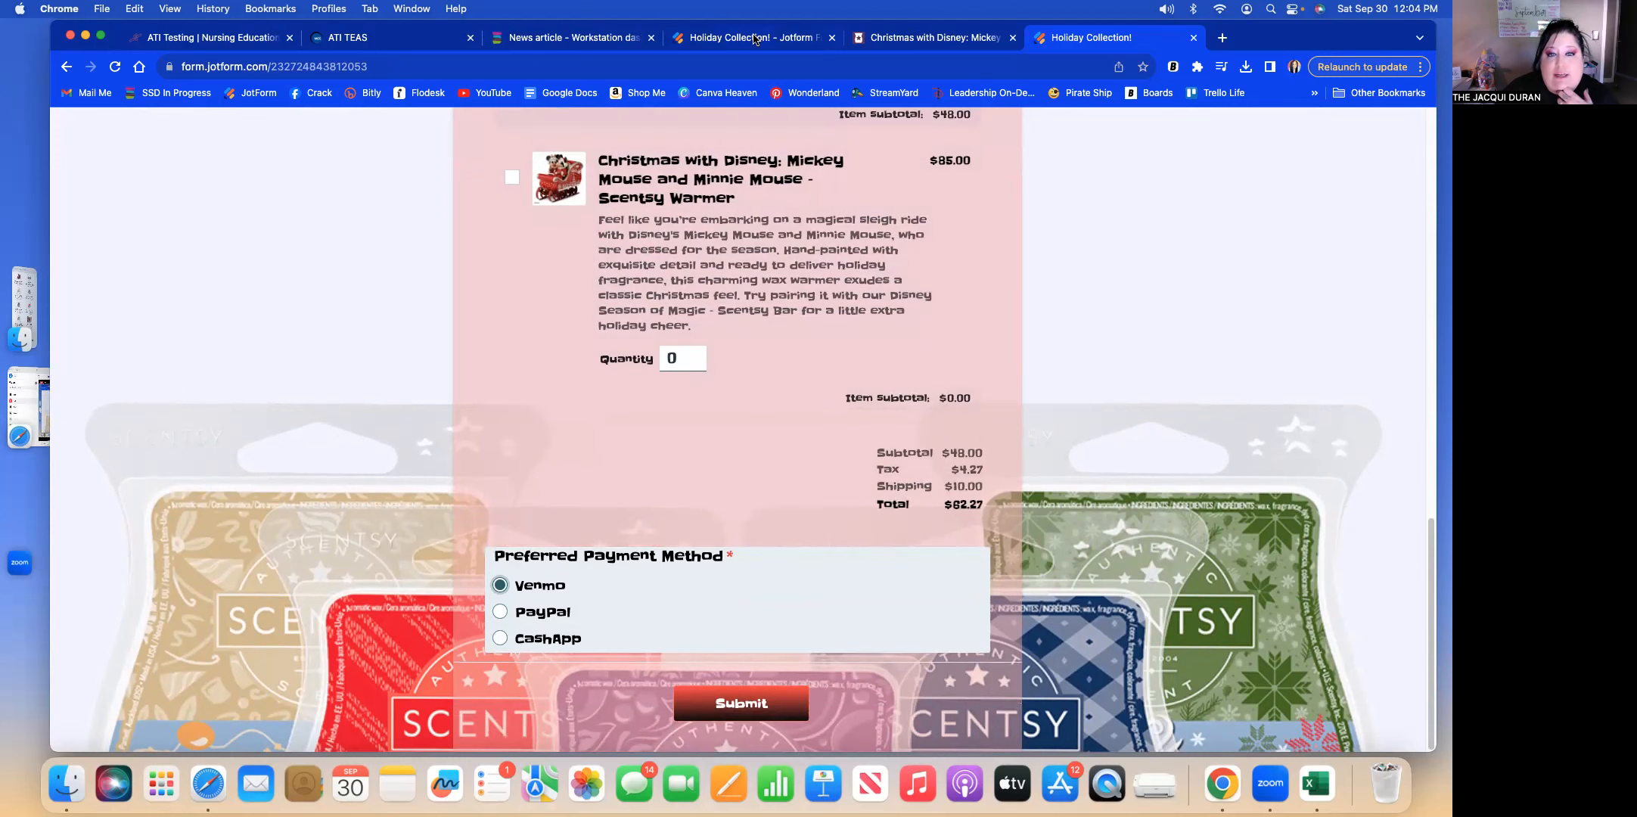
Switch to the open Scentsy Dashboard news article and look over the 2023 Holiday Collection's key takeaways.
{"action": "left_click", "coordinate": [562, 41]}
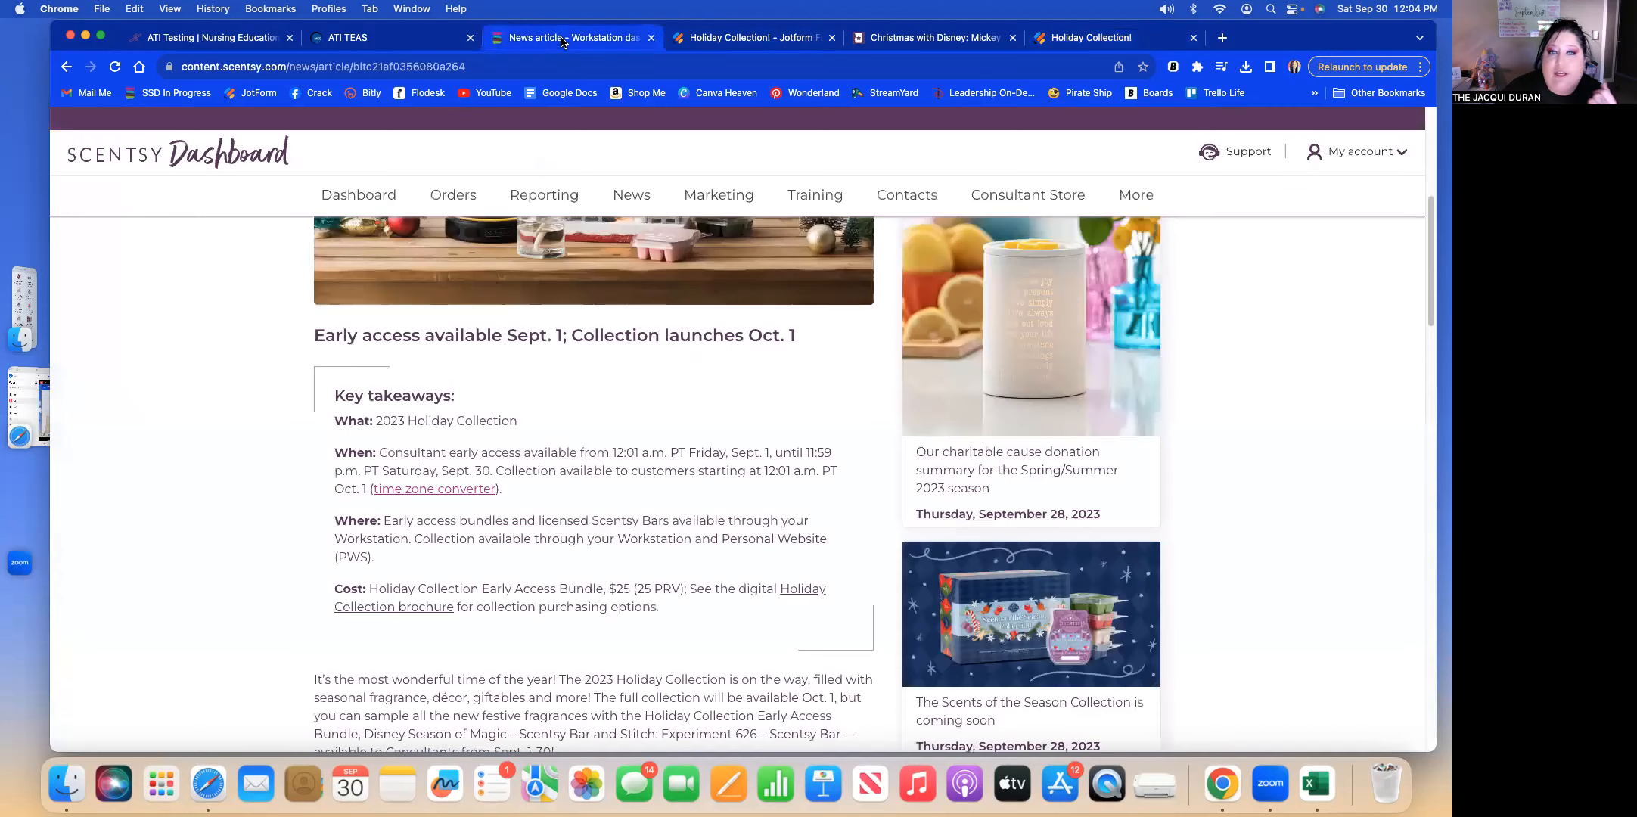
{"action": "scroll", "coordinate": [539, 353], "scroll_direction": "up", "scroll_amount": 5}
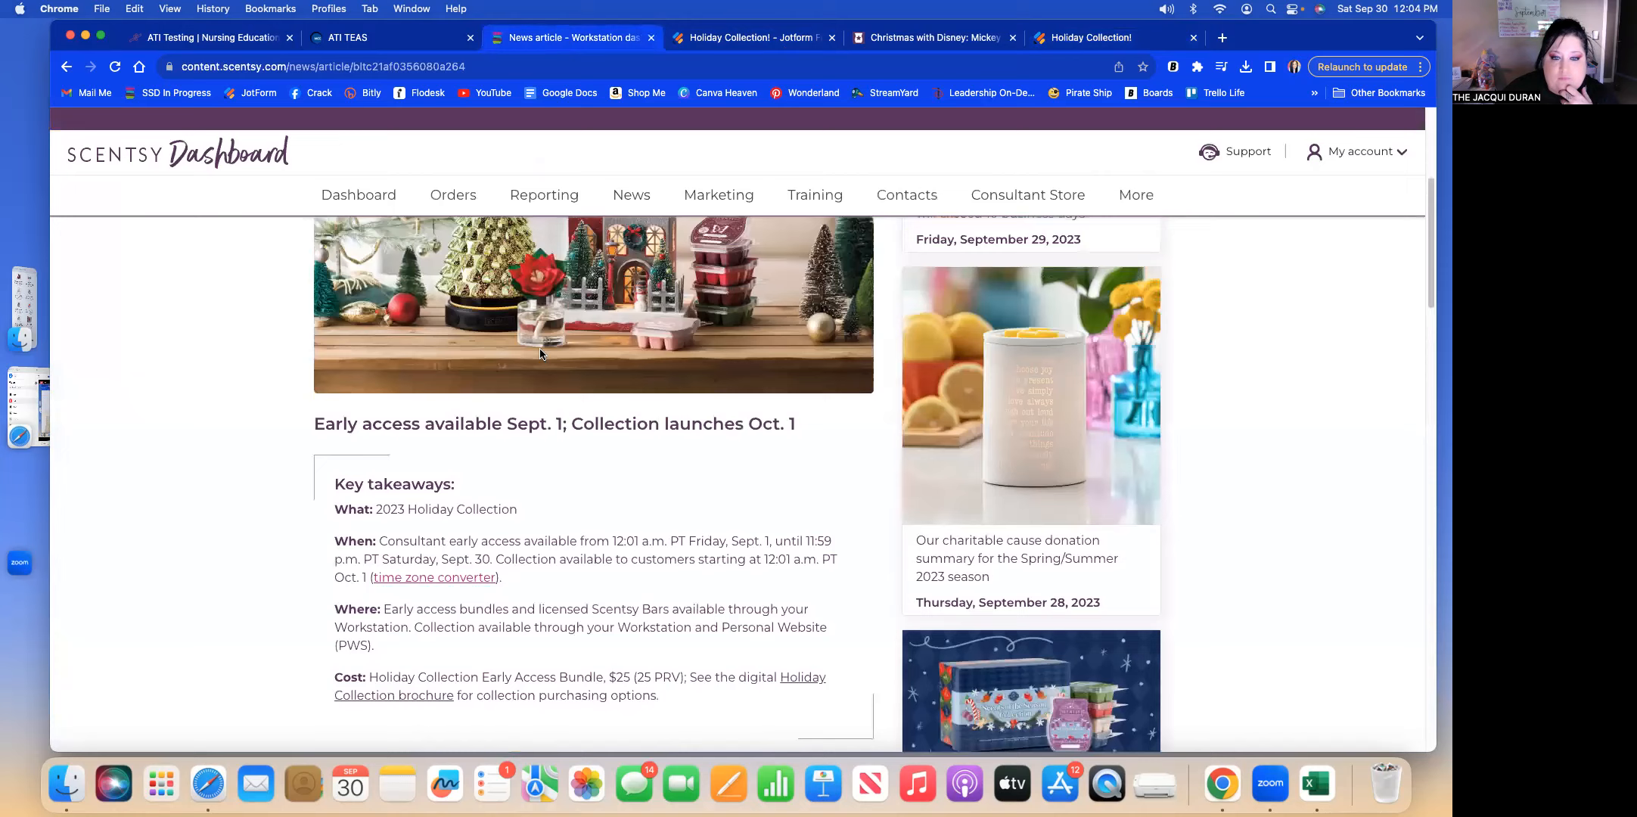